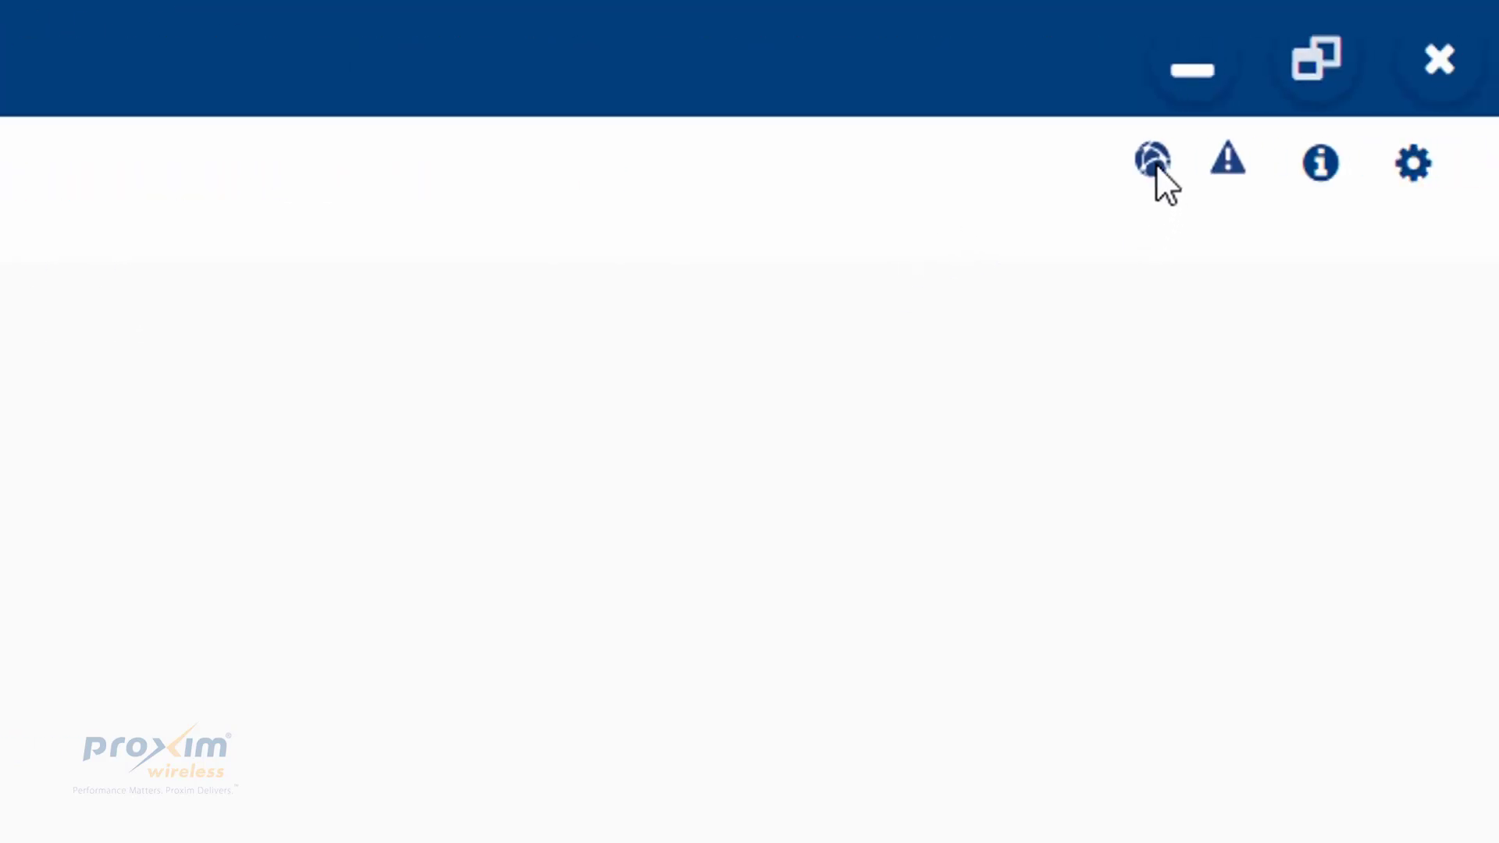
{"action": "mouse_move", "coordinate": [1156, 168]}
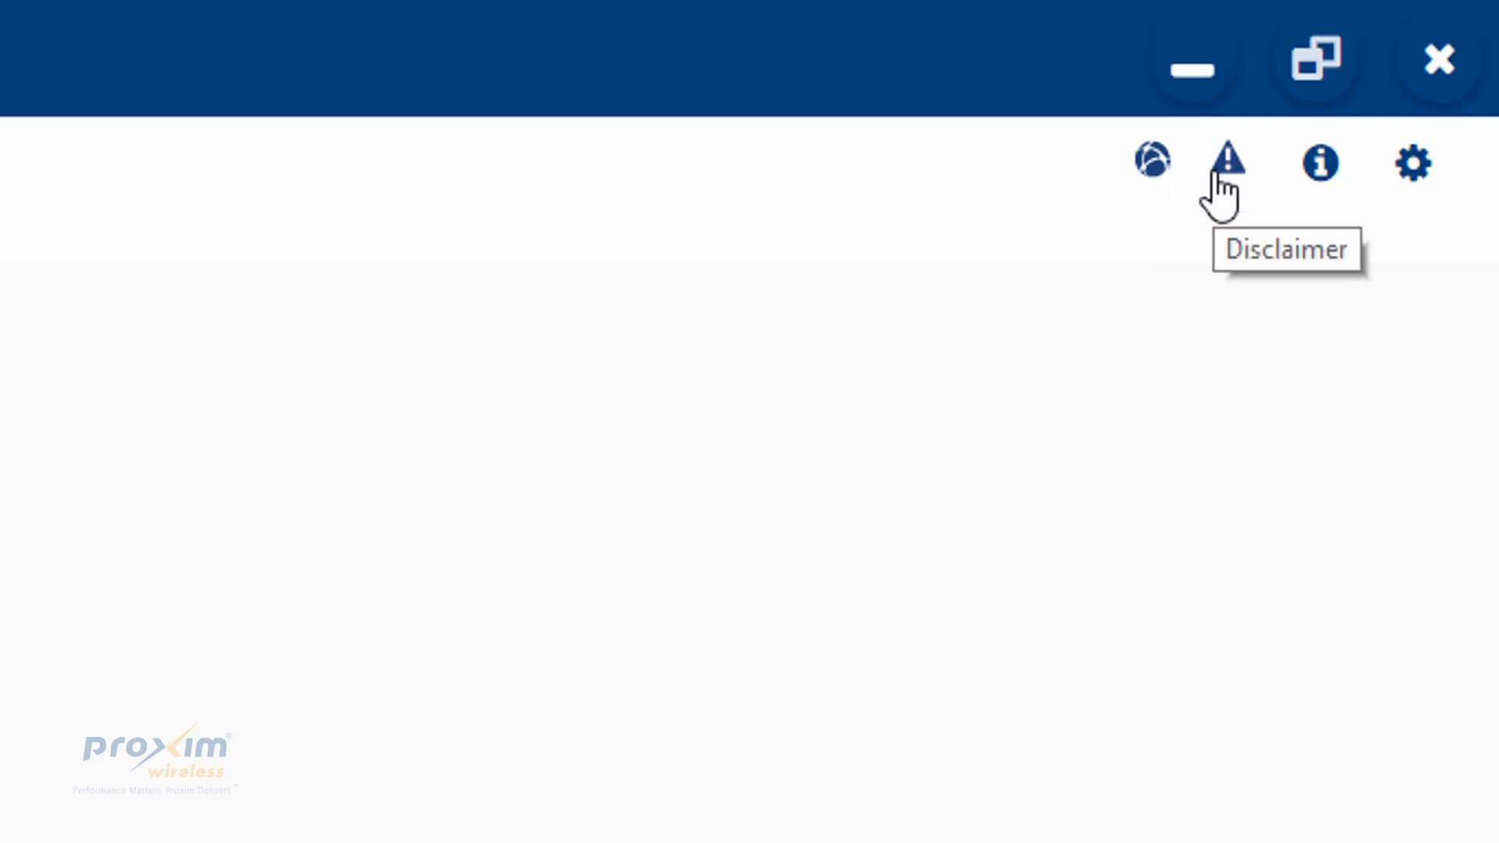
{"action": "left_click", "coordinate": [1321, 167]}
{"action": "left_click", "coordinate": [542, 556]}
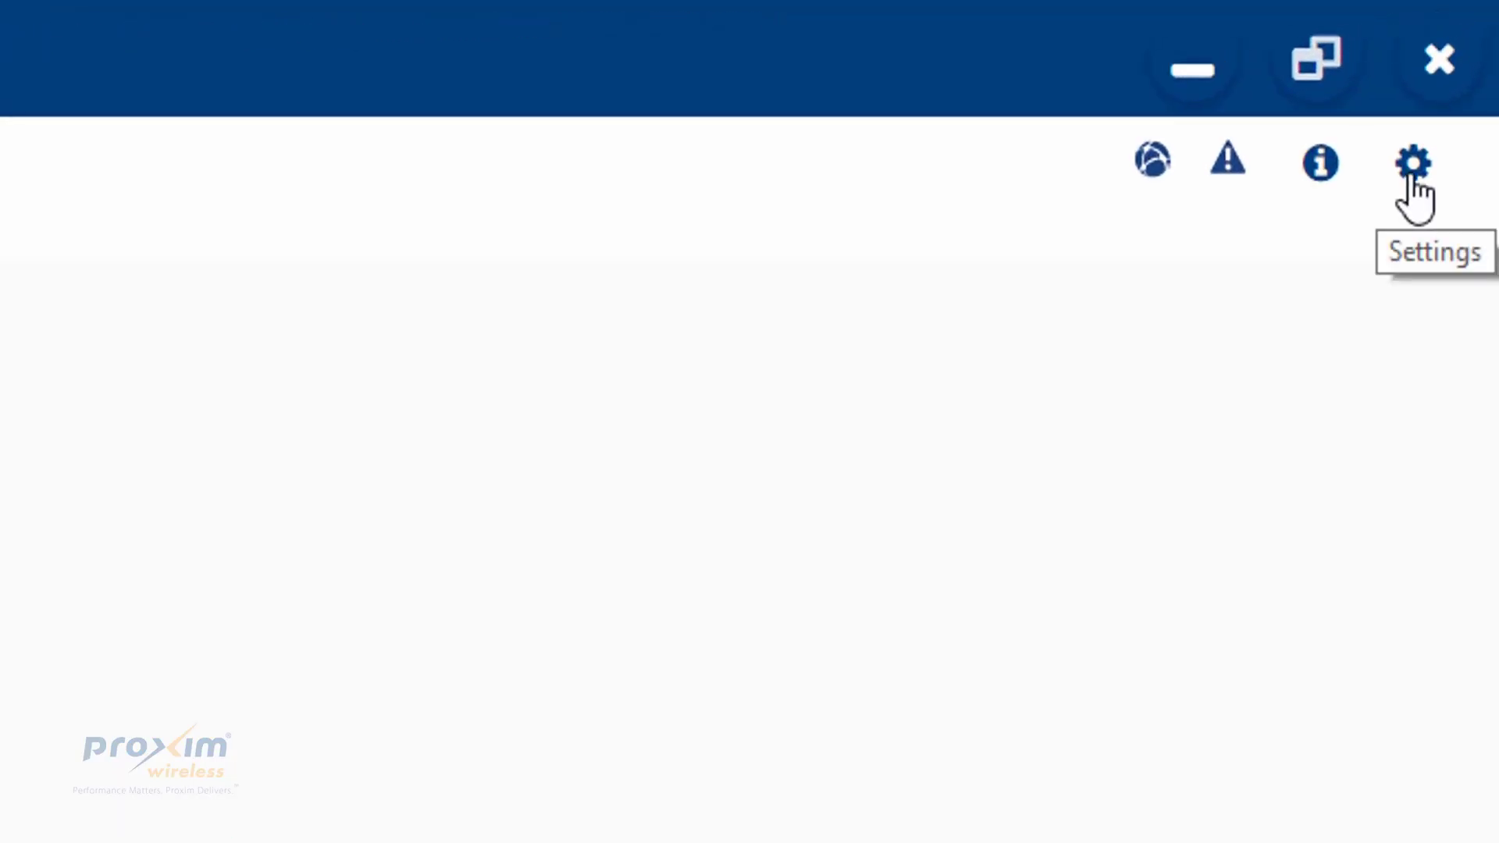
- Import the report-footer PNG image from the Link Calculator folder as the report header
{"action": "left_click", "coordinate": [1410, 180]}
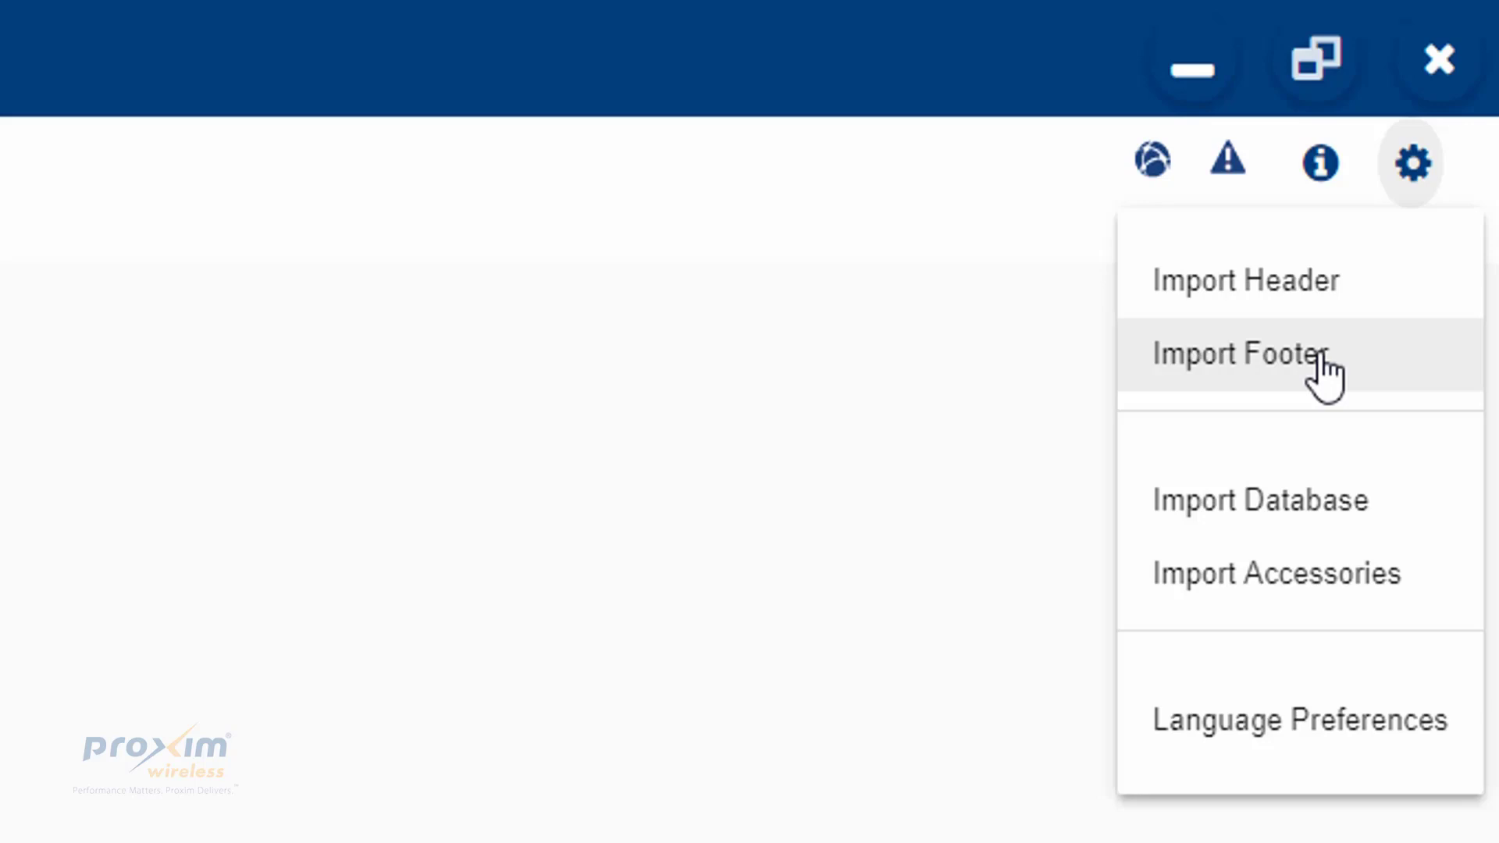
{"action": "left_click", "coordinate": [1360, 313]}
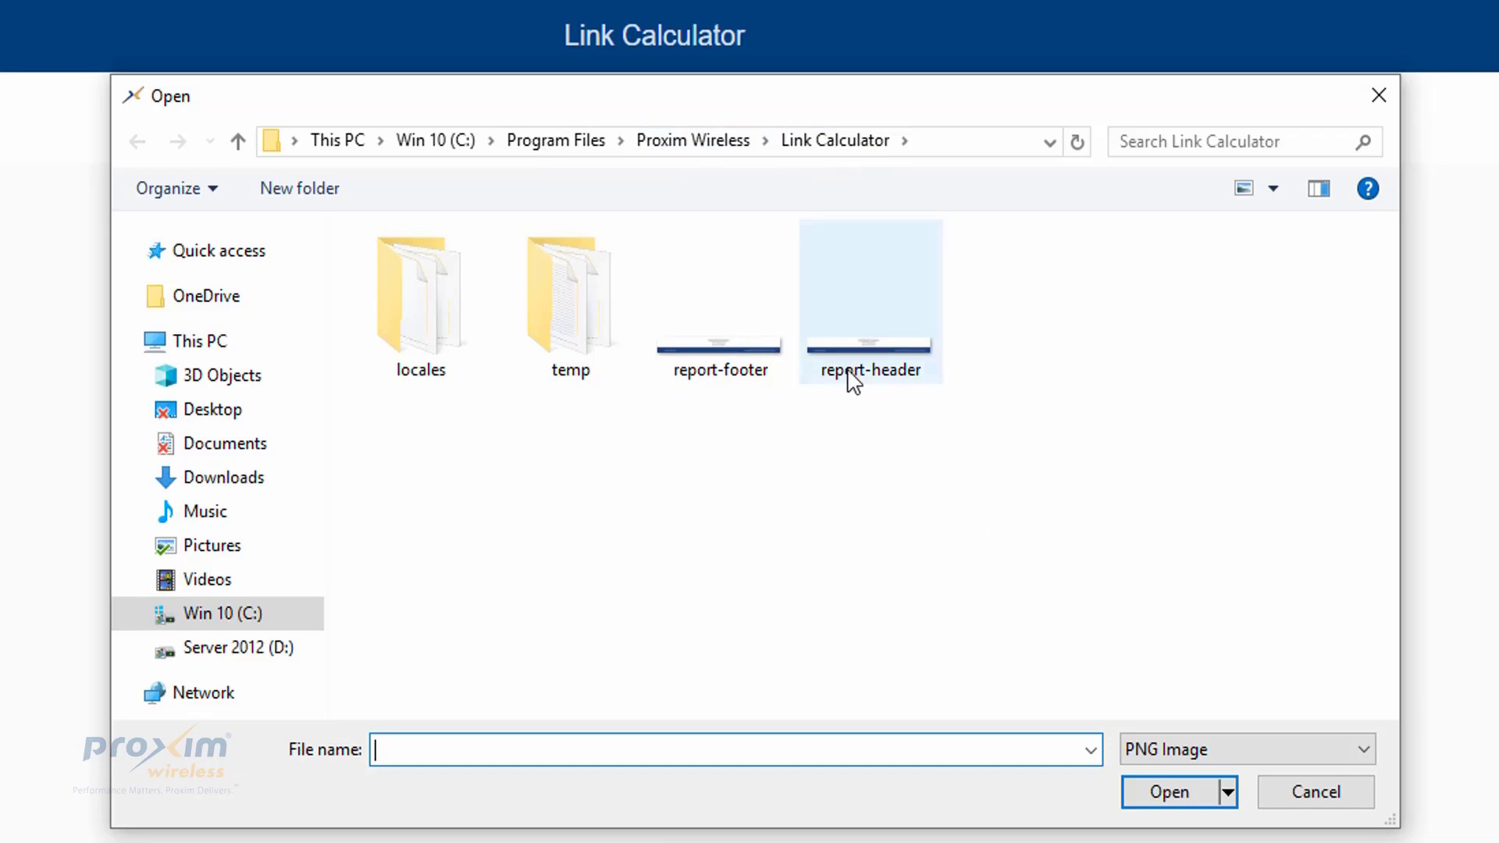
{"action": "left_click", "coordinate": [739, 383]}
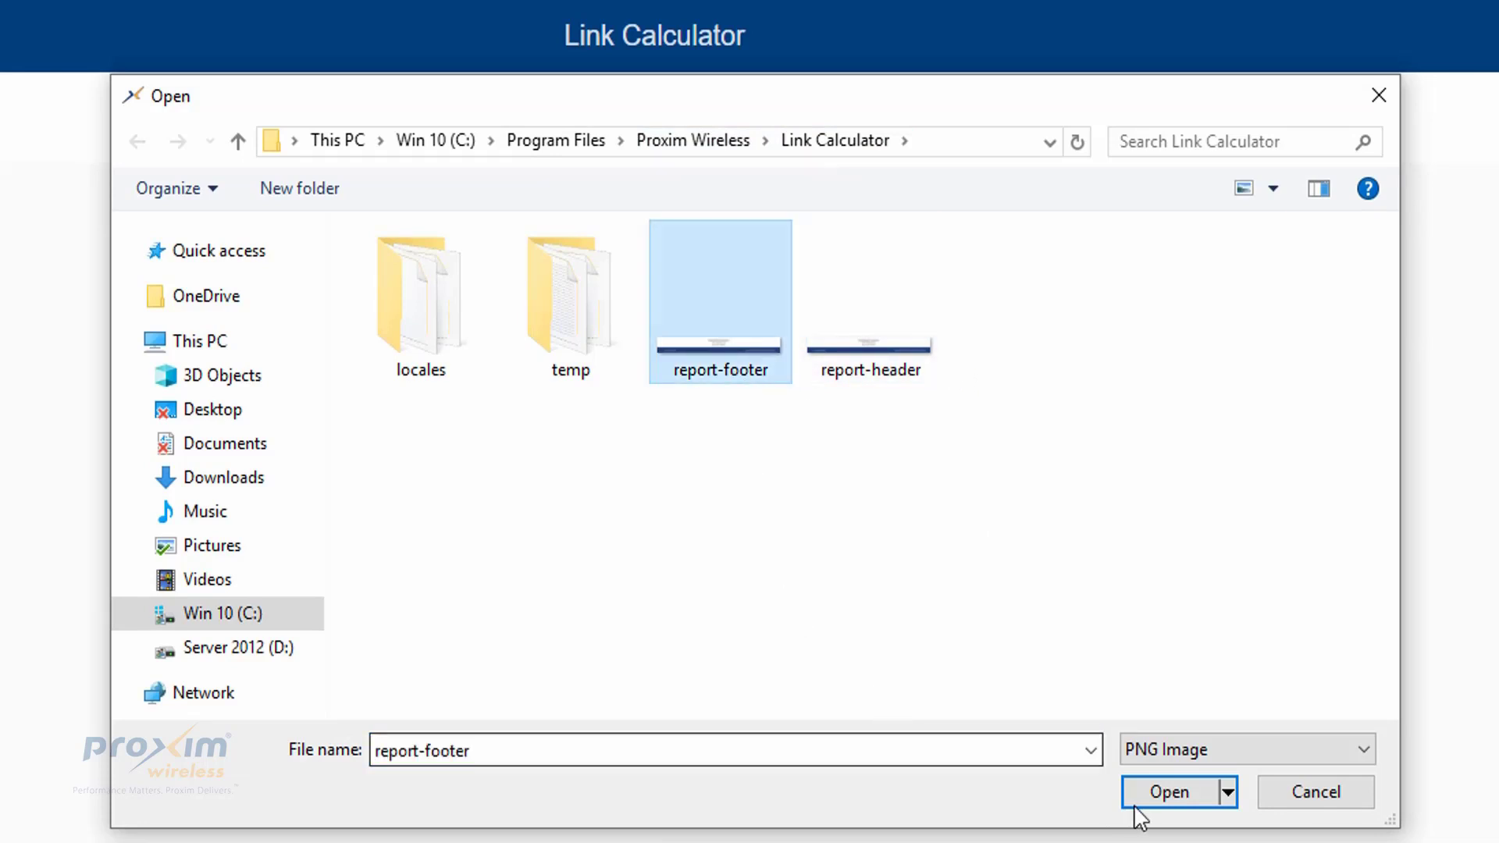
{"action": "left_click", "coordinate": [1156, 795]}
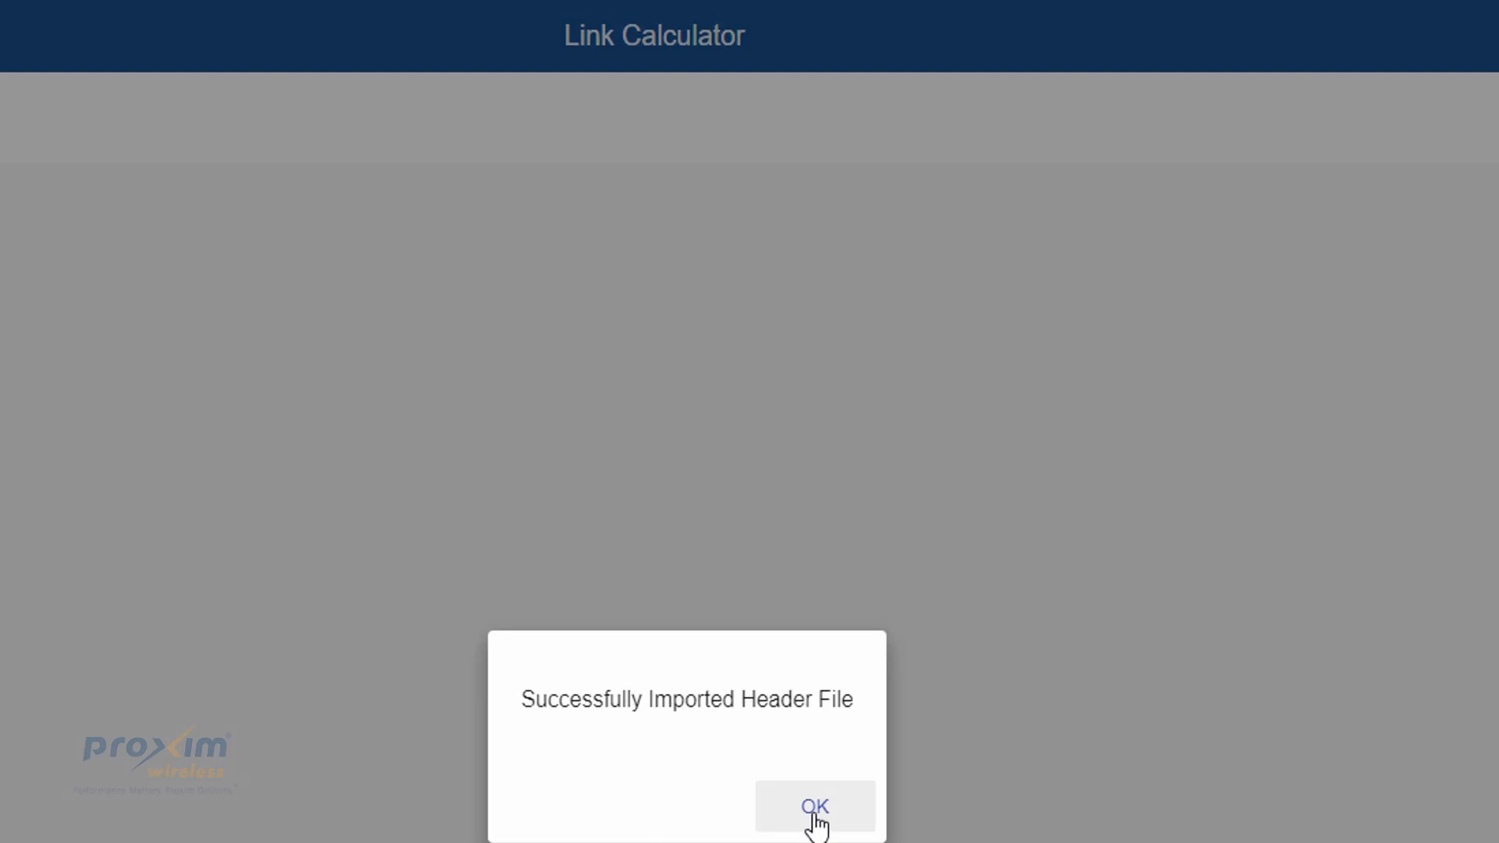
{"action": "left_click", "coordinate": [817, 812]}
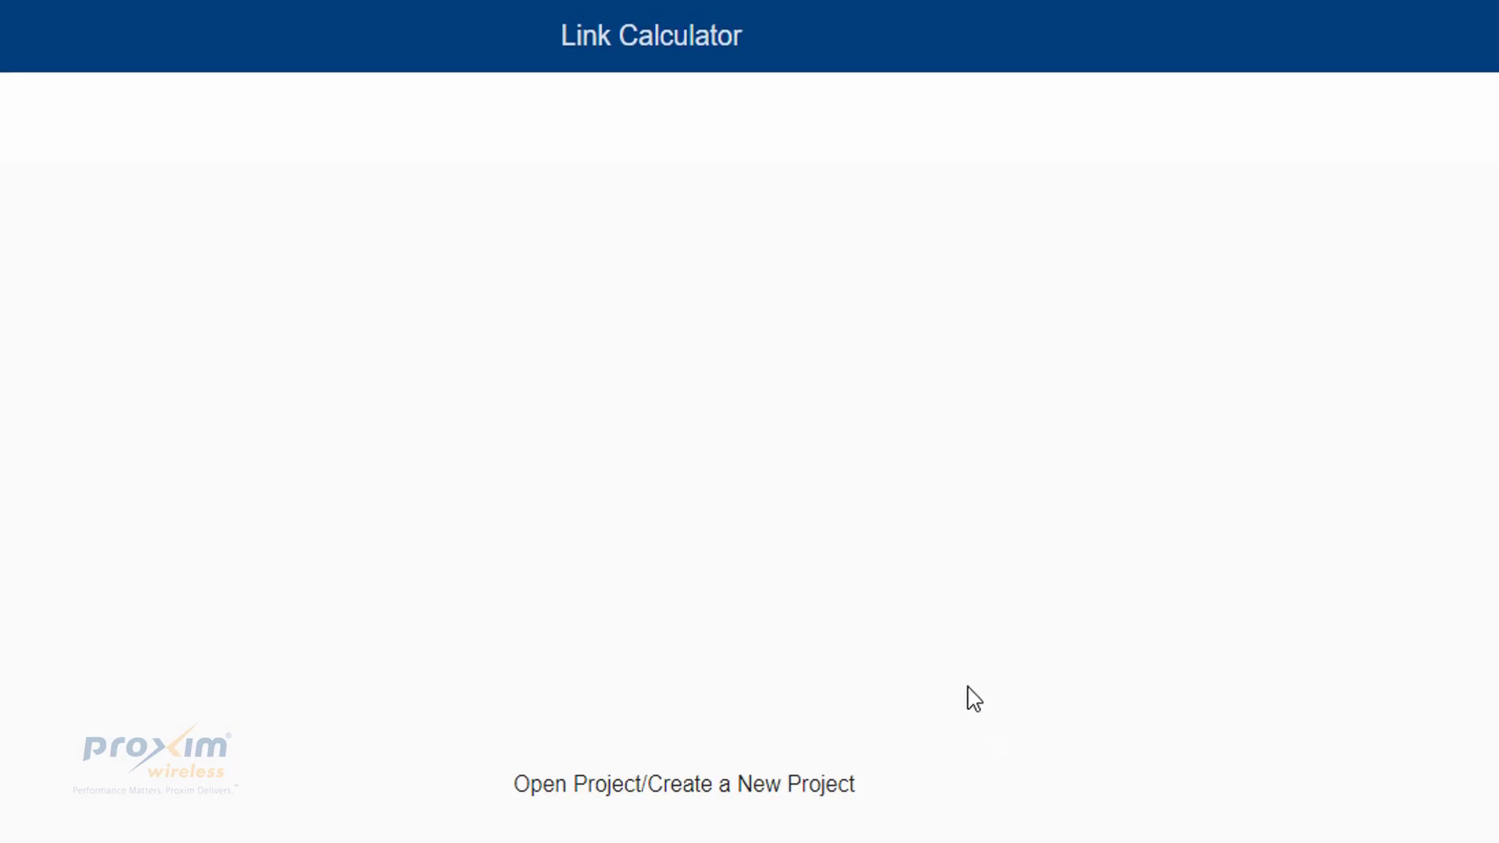
- Examine the .bin files offered for a database import, leaving the file selection without importing any
{"action": "left_click", "coordinate": [1405, 173]}
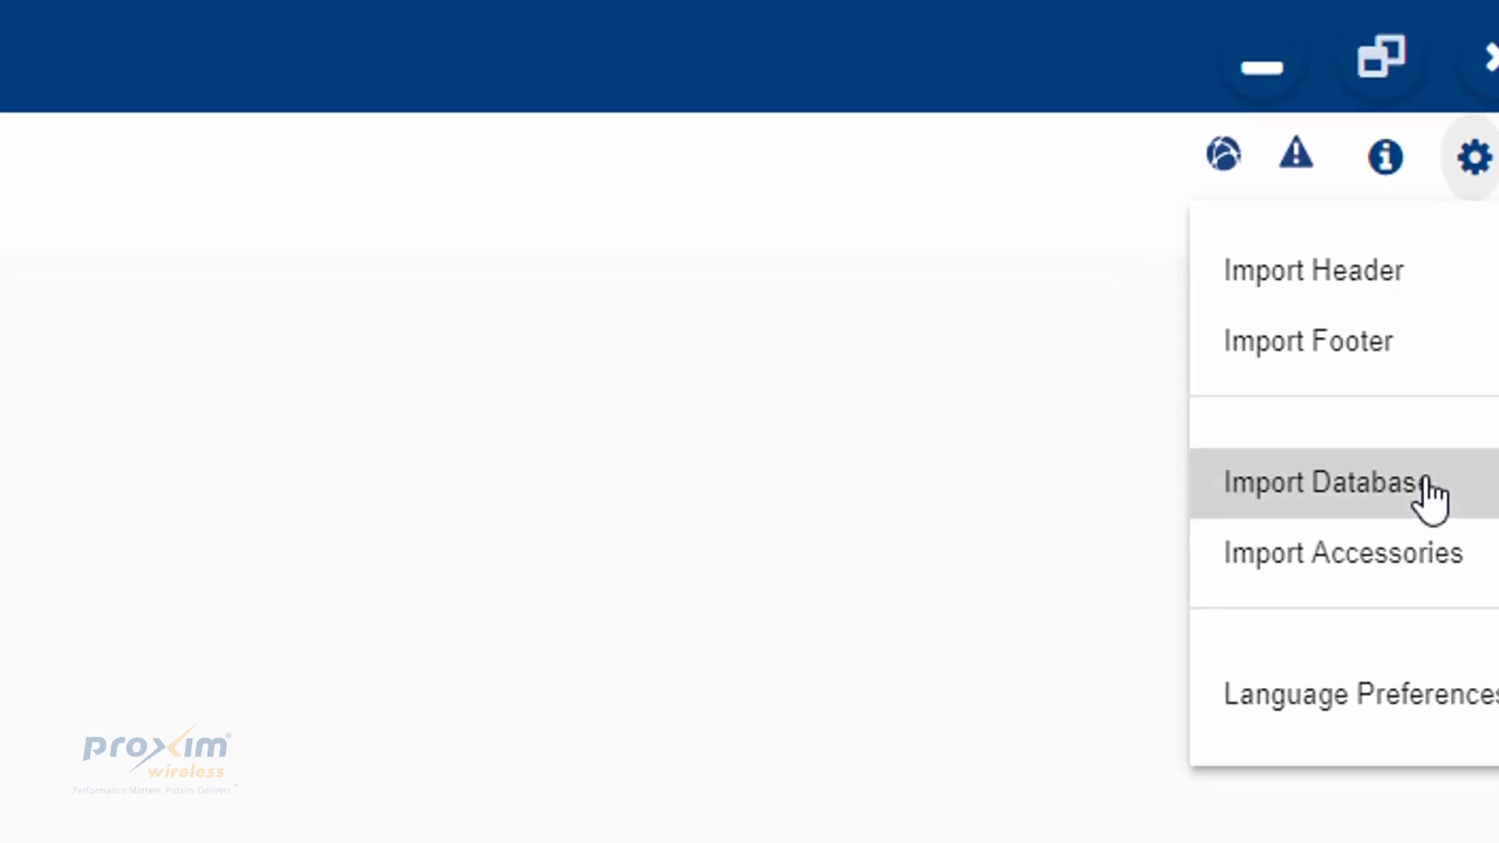
{"action": "left_click", "coordinate": [1367, 527]}
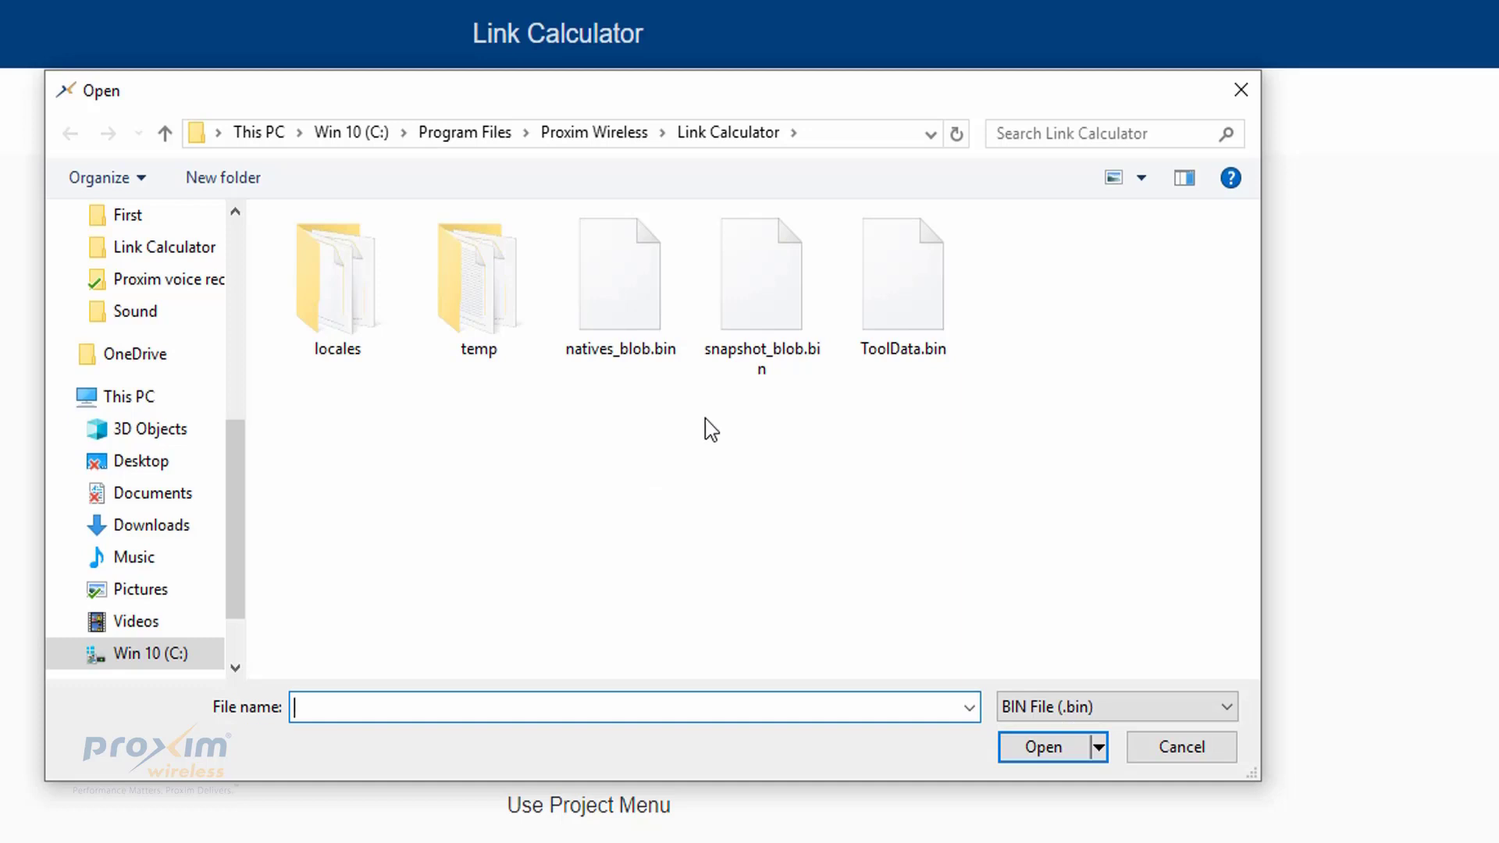
{"action": "left_click", "coordinate": [1179, 748]}
- Review the available interface languages and confirm English (EN) as the language preference
{"action": "left_click", "coordinate": [1449, 95]}
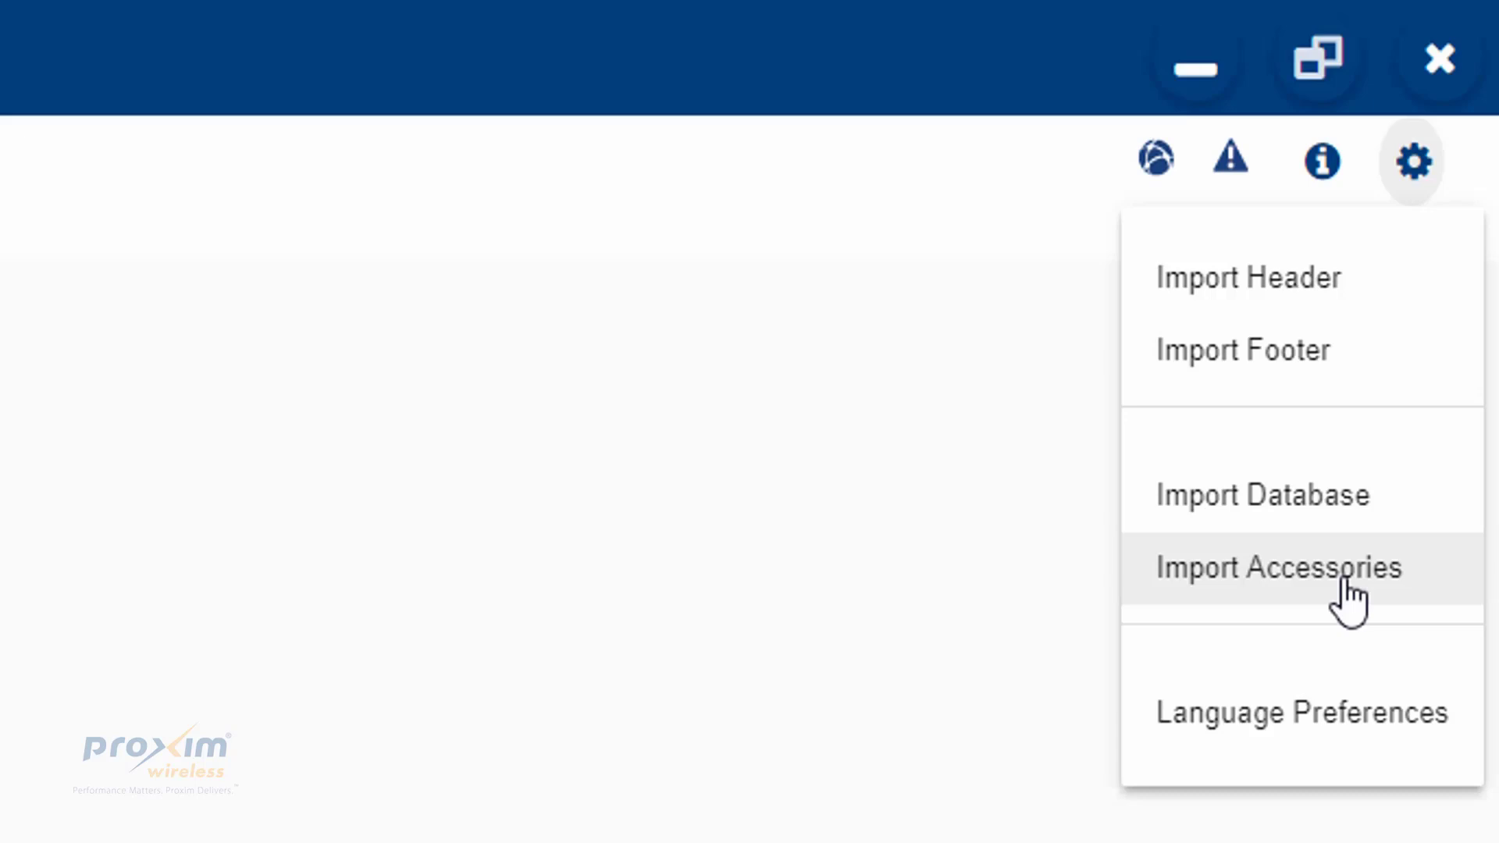
{"action": "left_click", "coordinate": [1364, 756]}
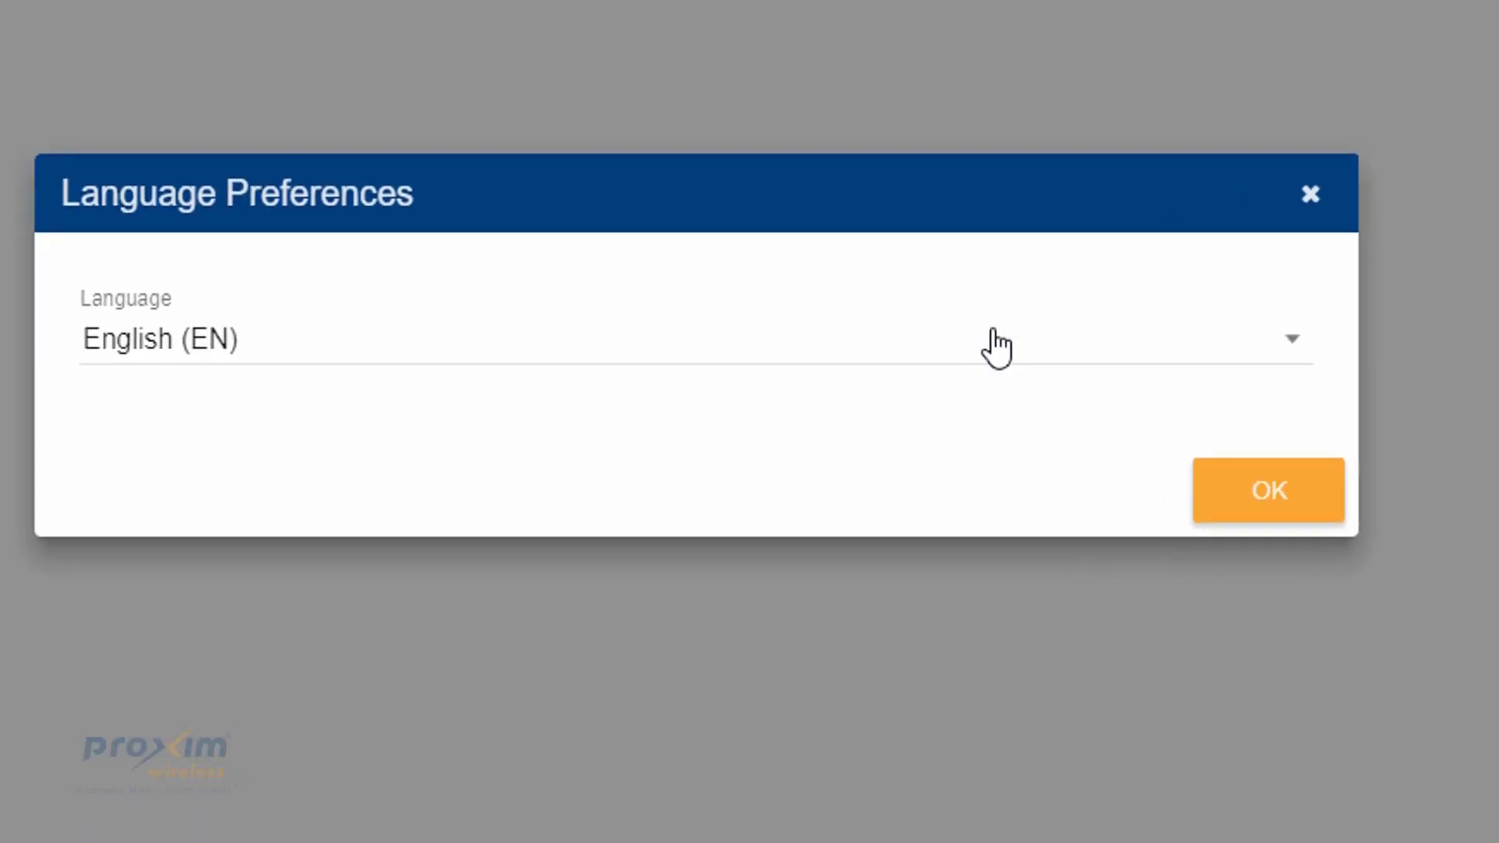
{"action": "left_click", "coordinate": [989, 334]}
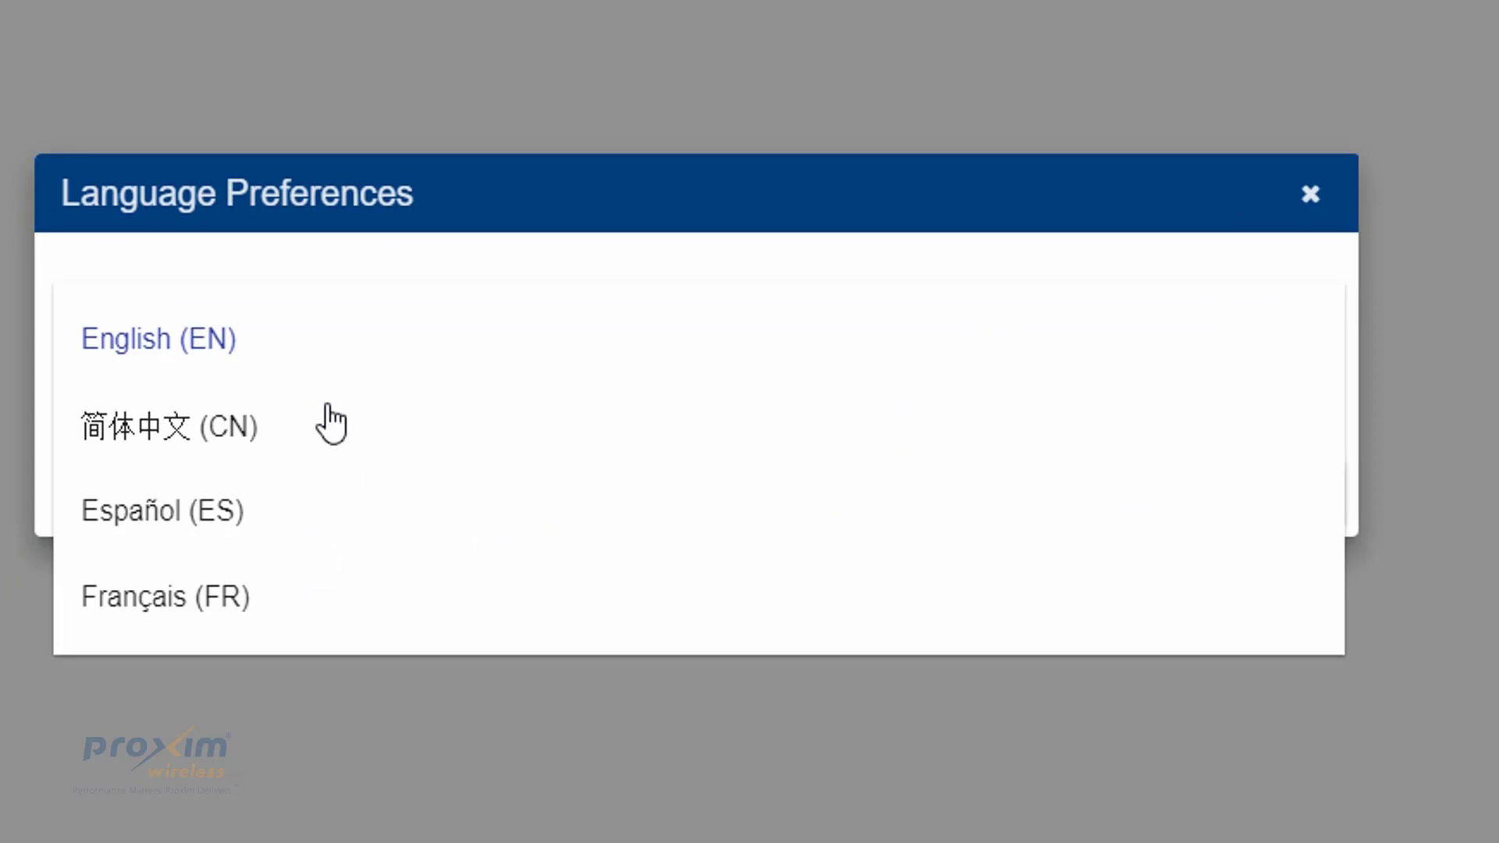
{"action": "left_click", "coordinate": [618, 194]}
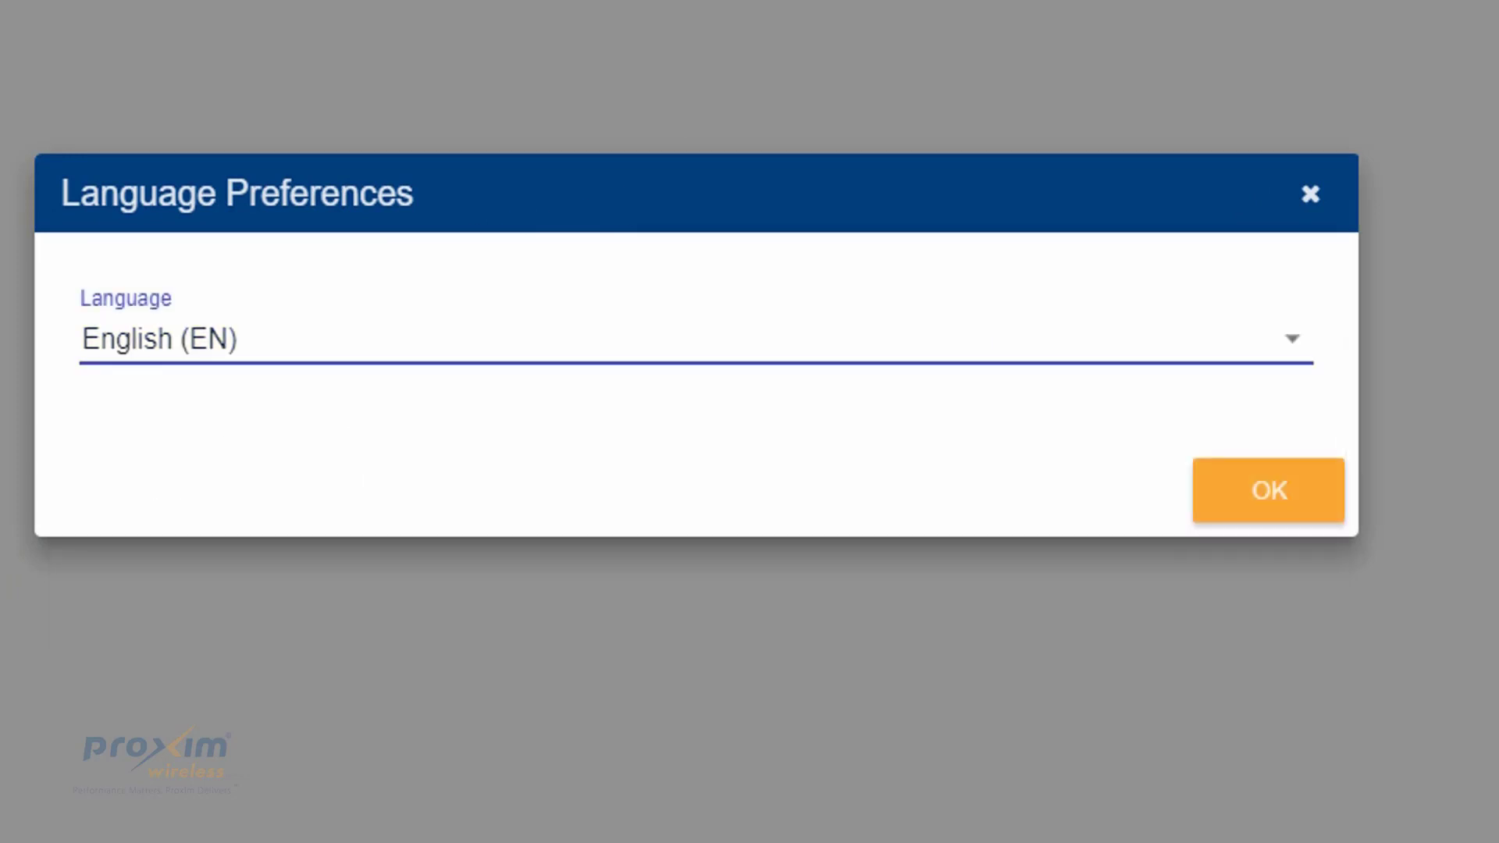
{"action": "left_click", "coordinate": [1280, 492]}
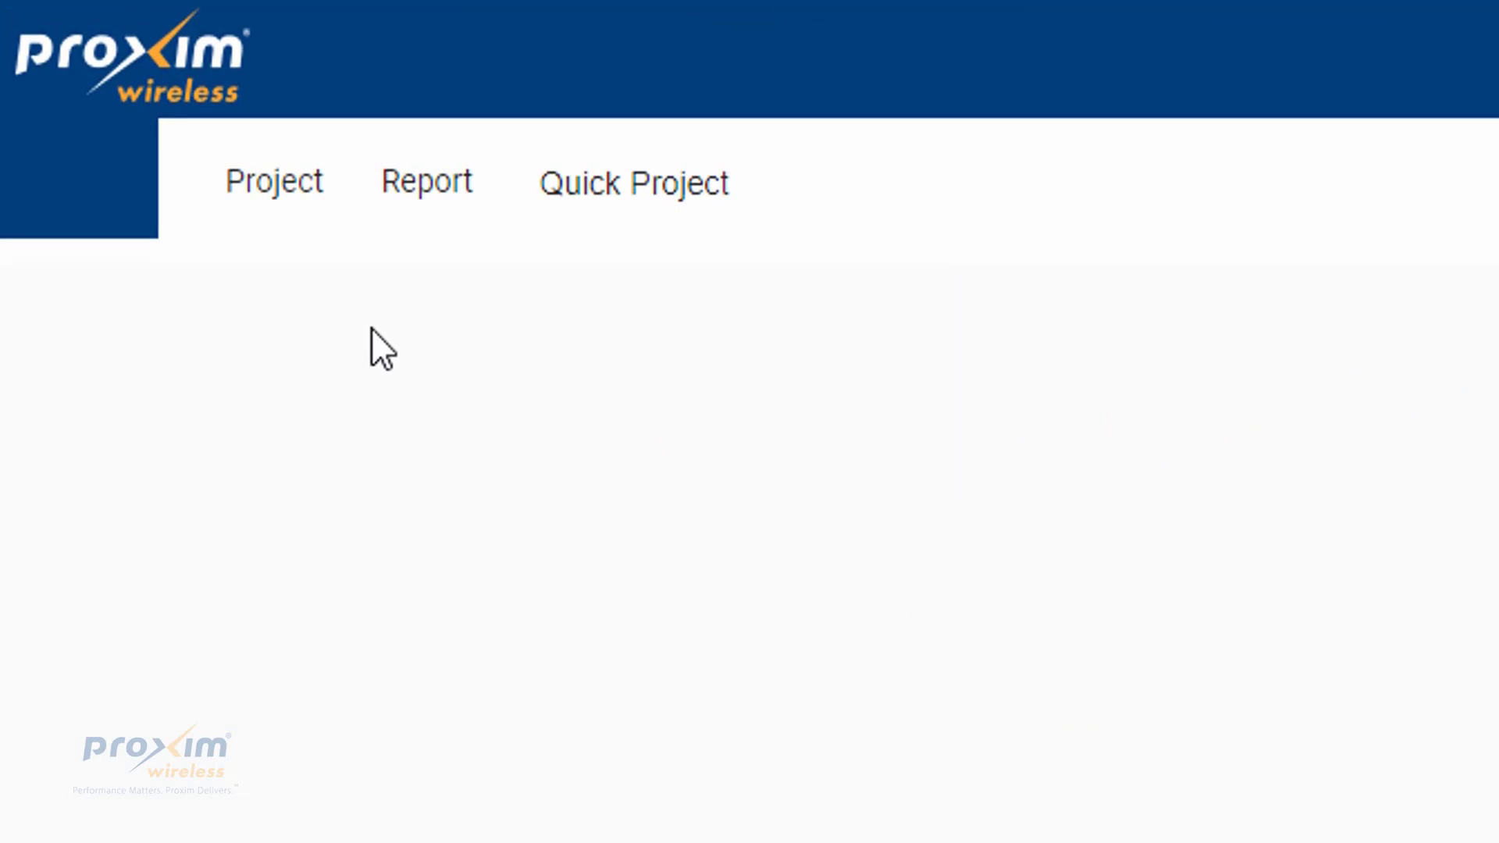
- Create a new project saved on the Desktop as ProjectName, replacing the existing file of that name
{"action": "left_click", "coordinate": [279, 198]}
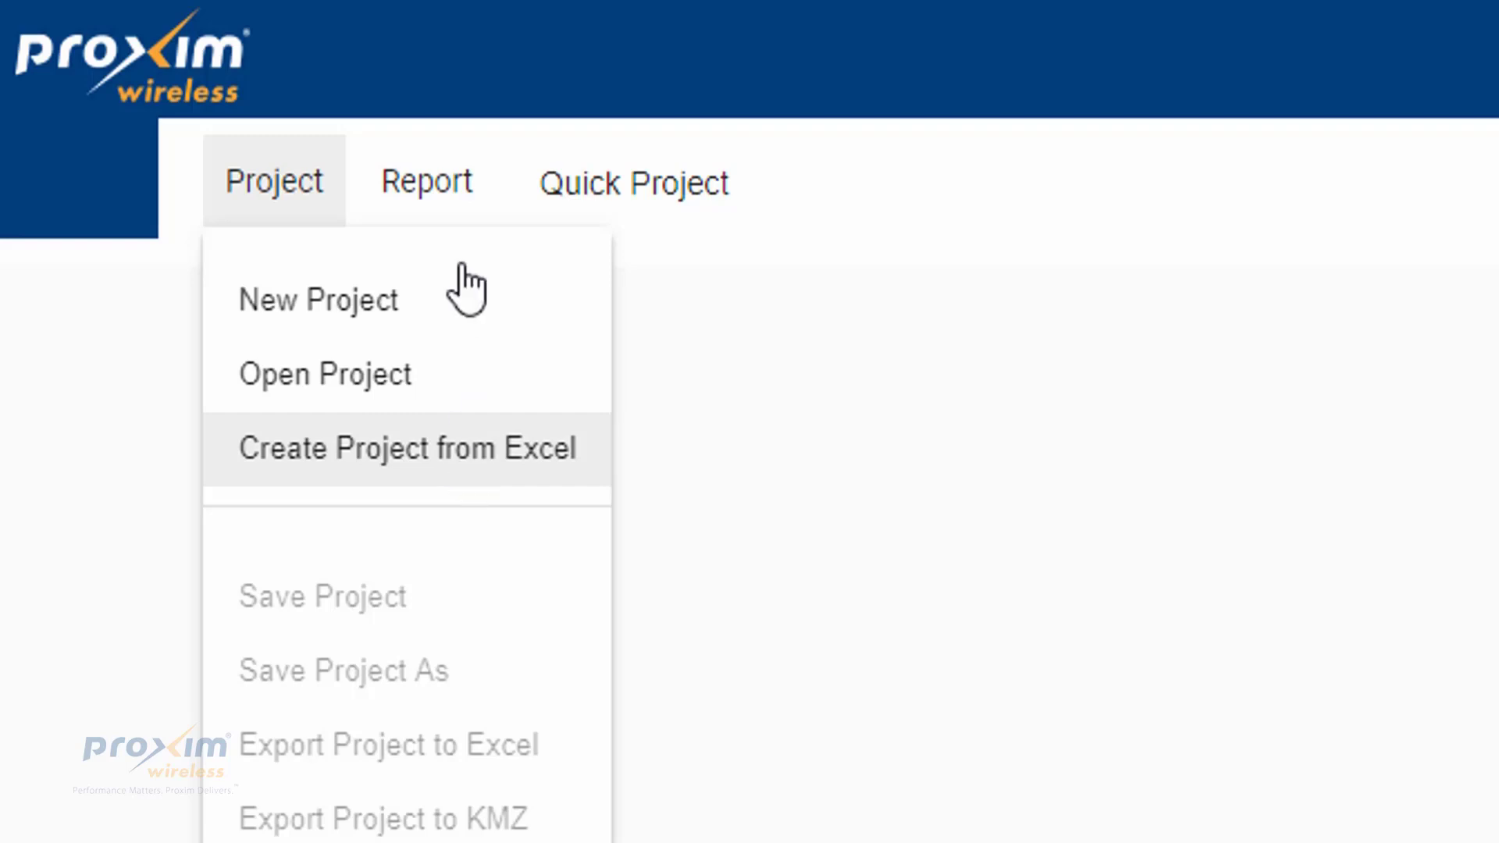
{"action": "left_click", "coordinate": [350, 320]}
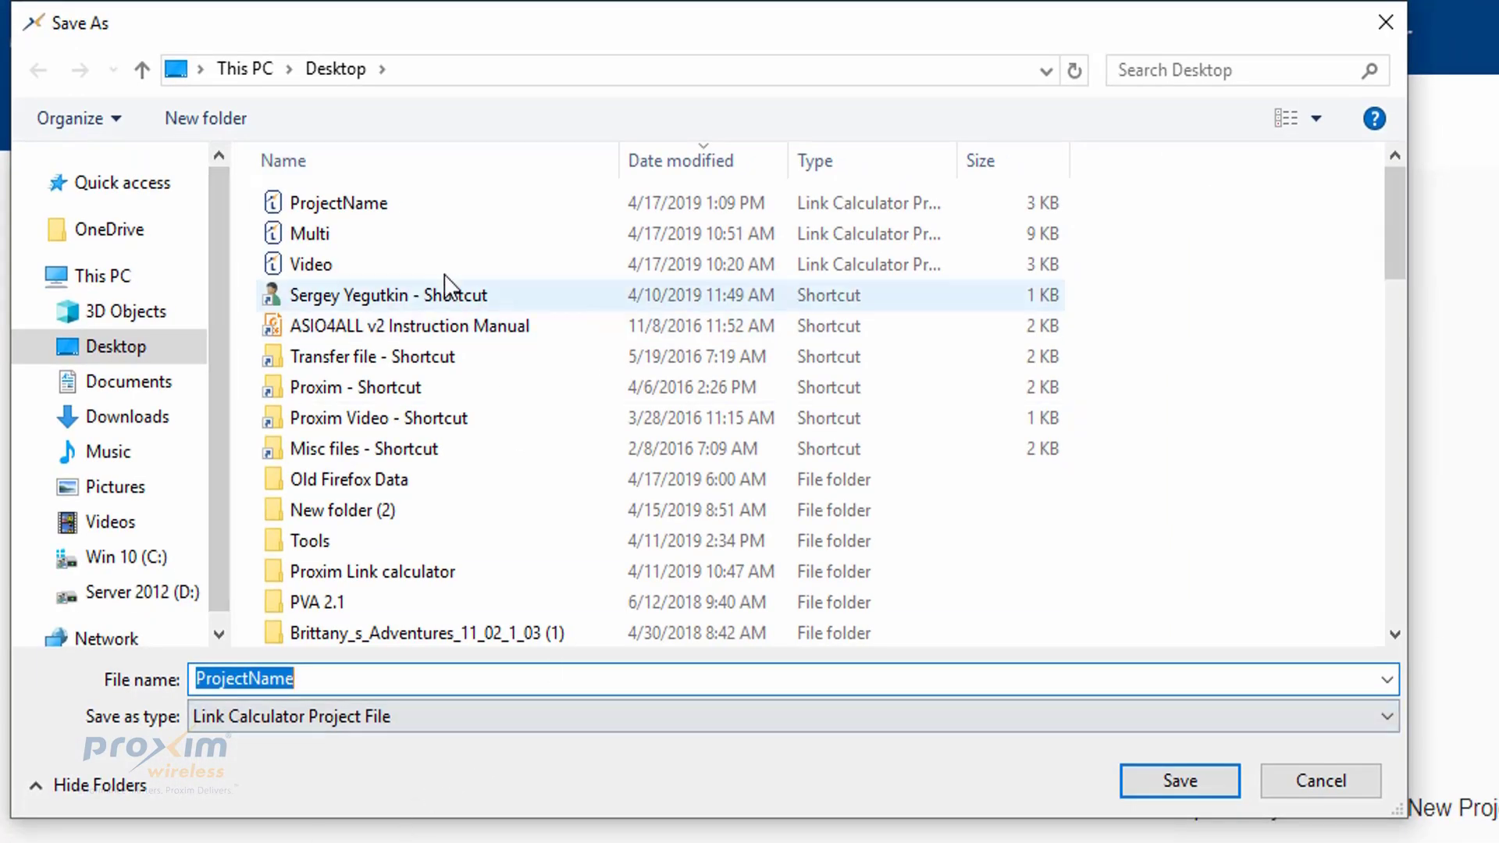
{"action": "left_click", "coordinate": [403, 218]}
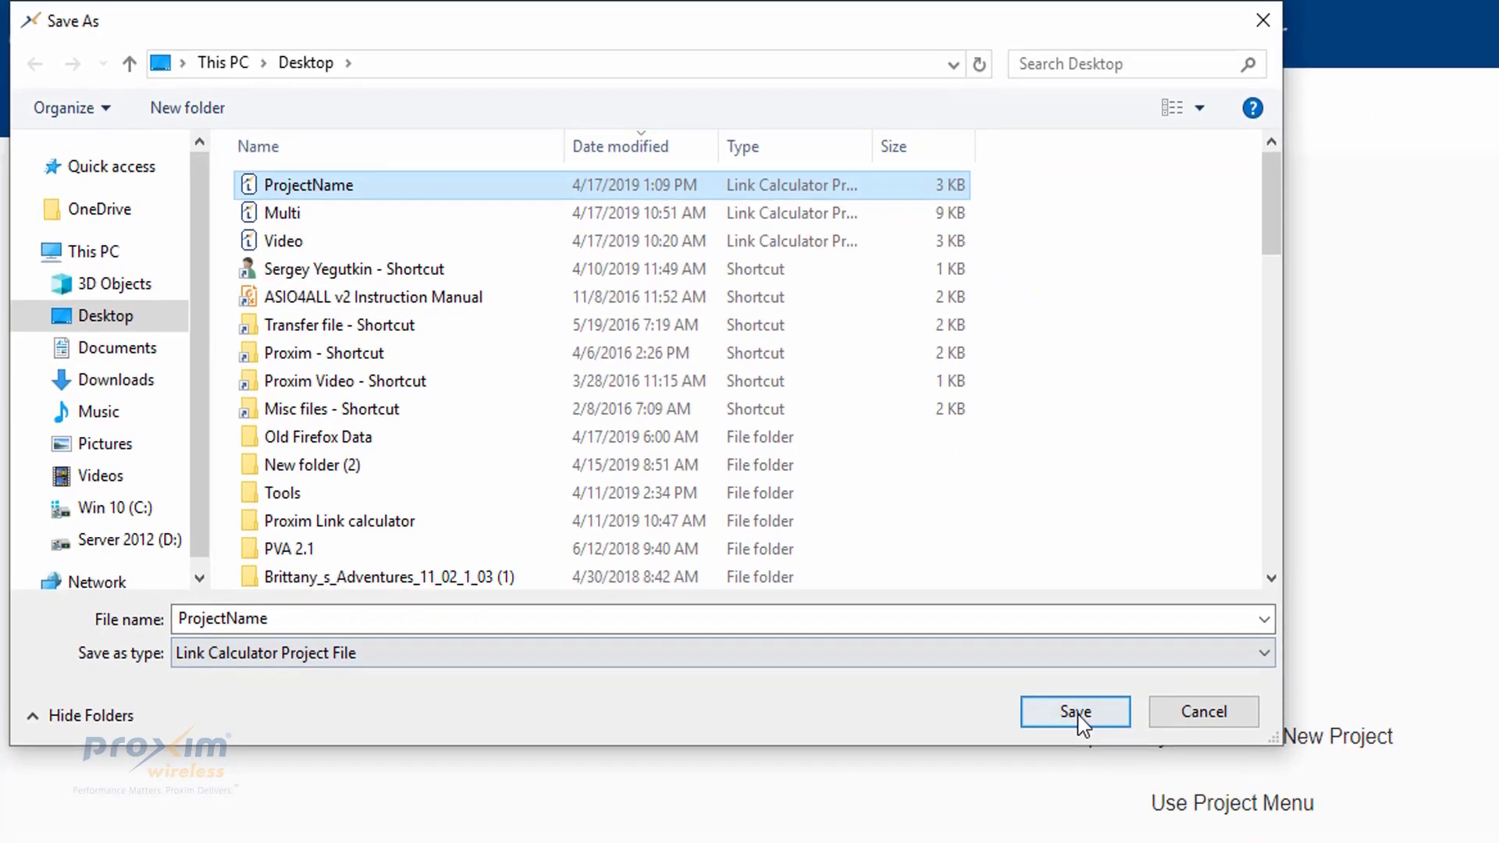
{"action": "left_click", "coordinate": [1078, 713]}
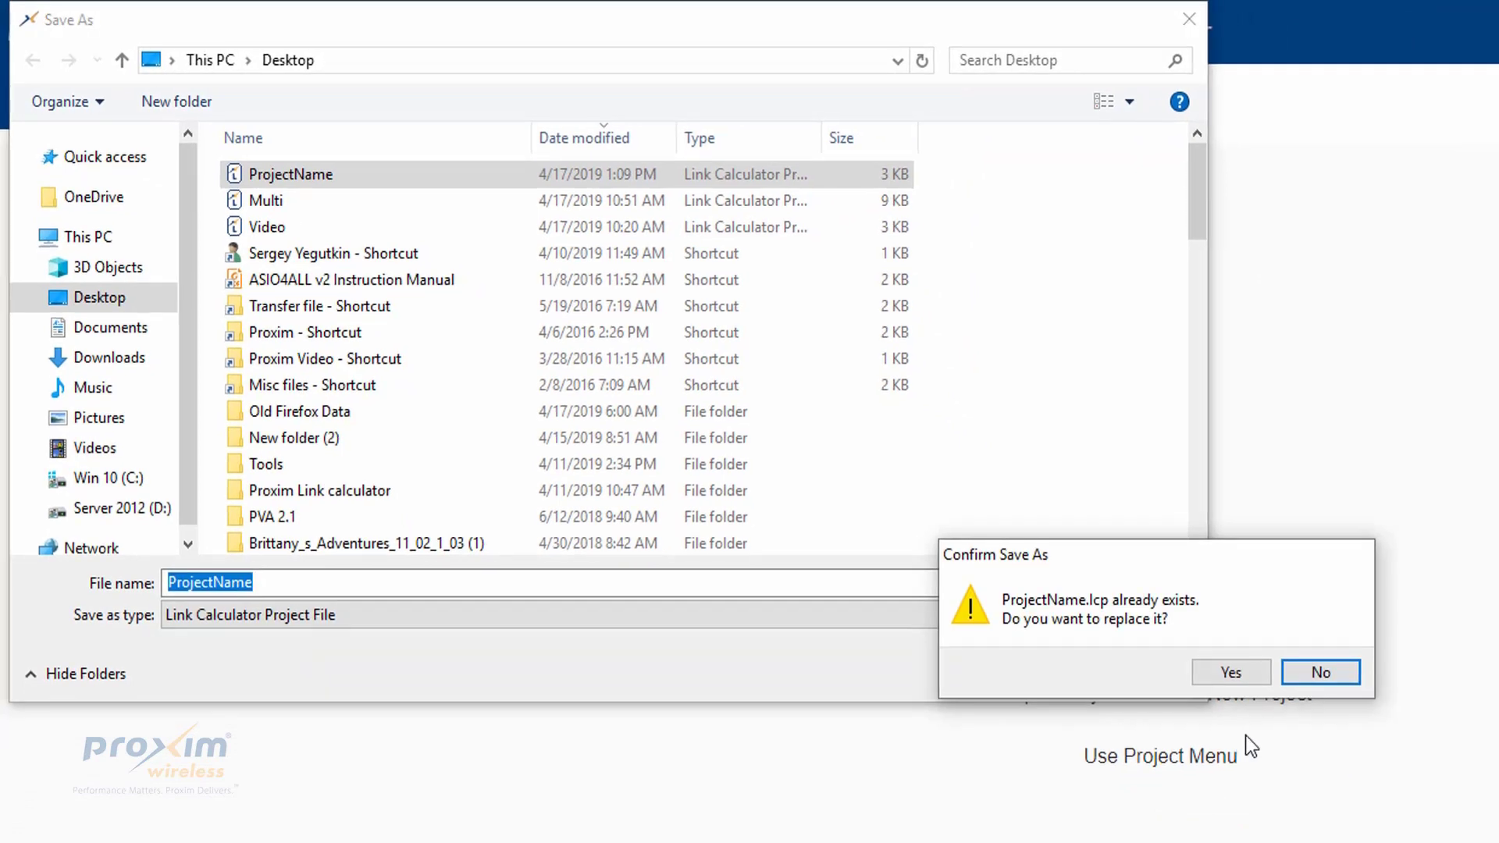
{"action": "left_click", "coordinate": [1231, 674]}
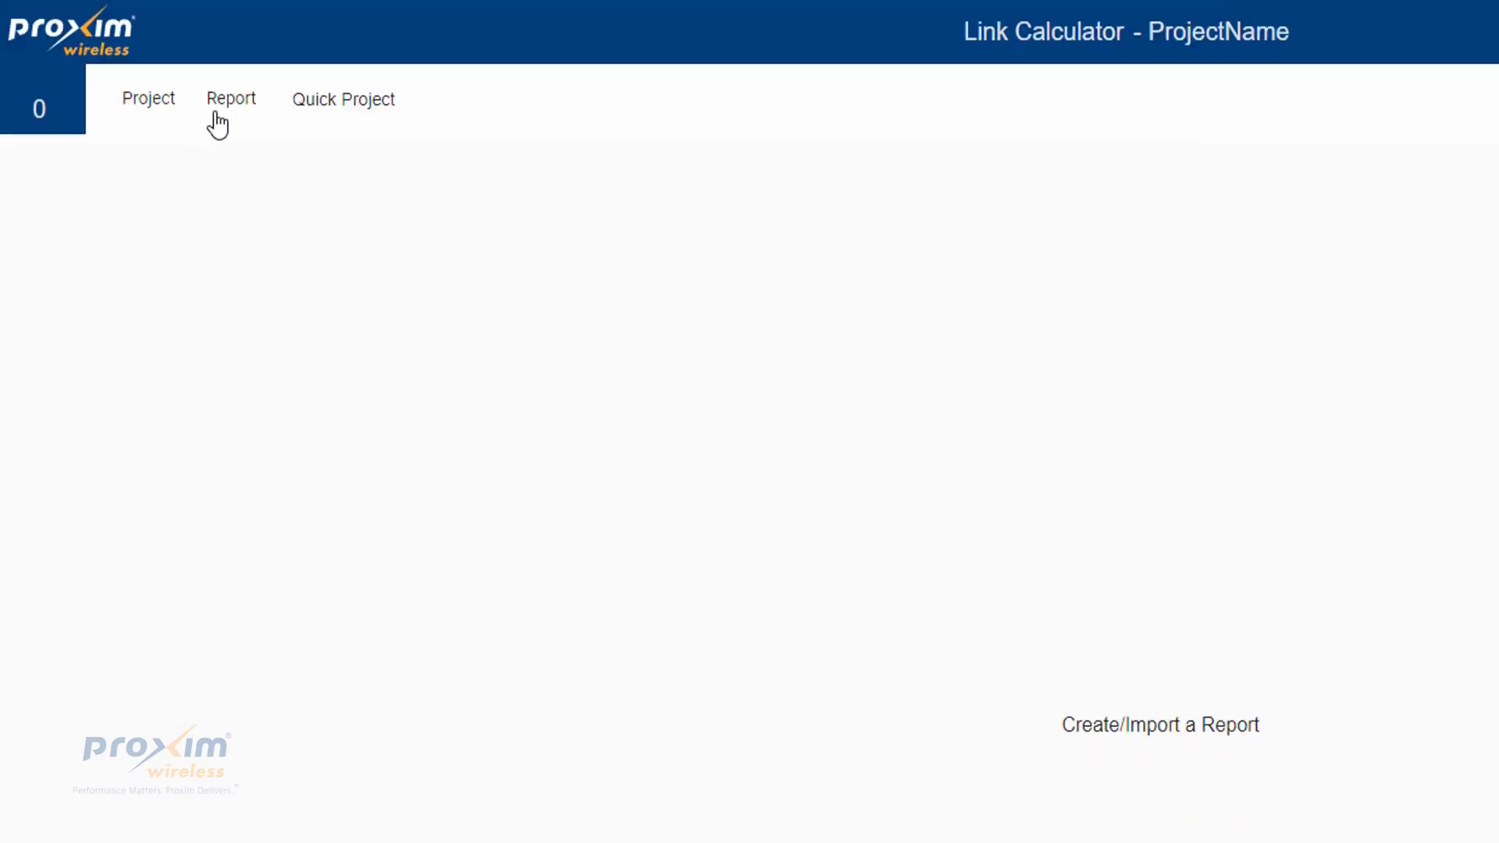
- Start a new report in the project and set its regulatory domain to FCC
{"action": "left_click", "coordinate": [245, 109]}
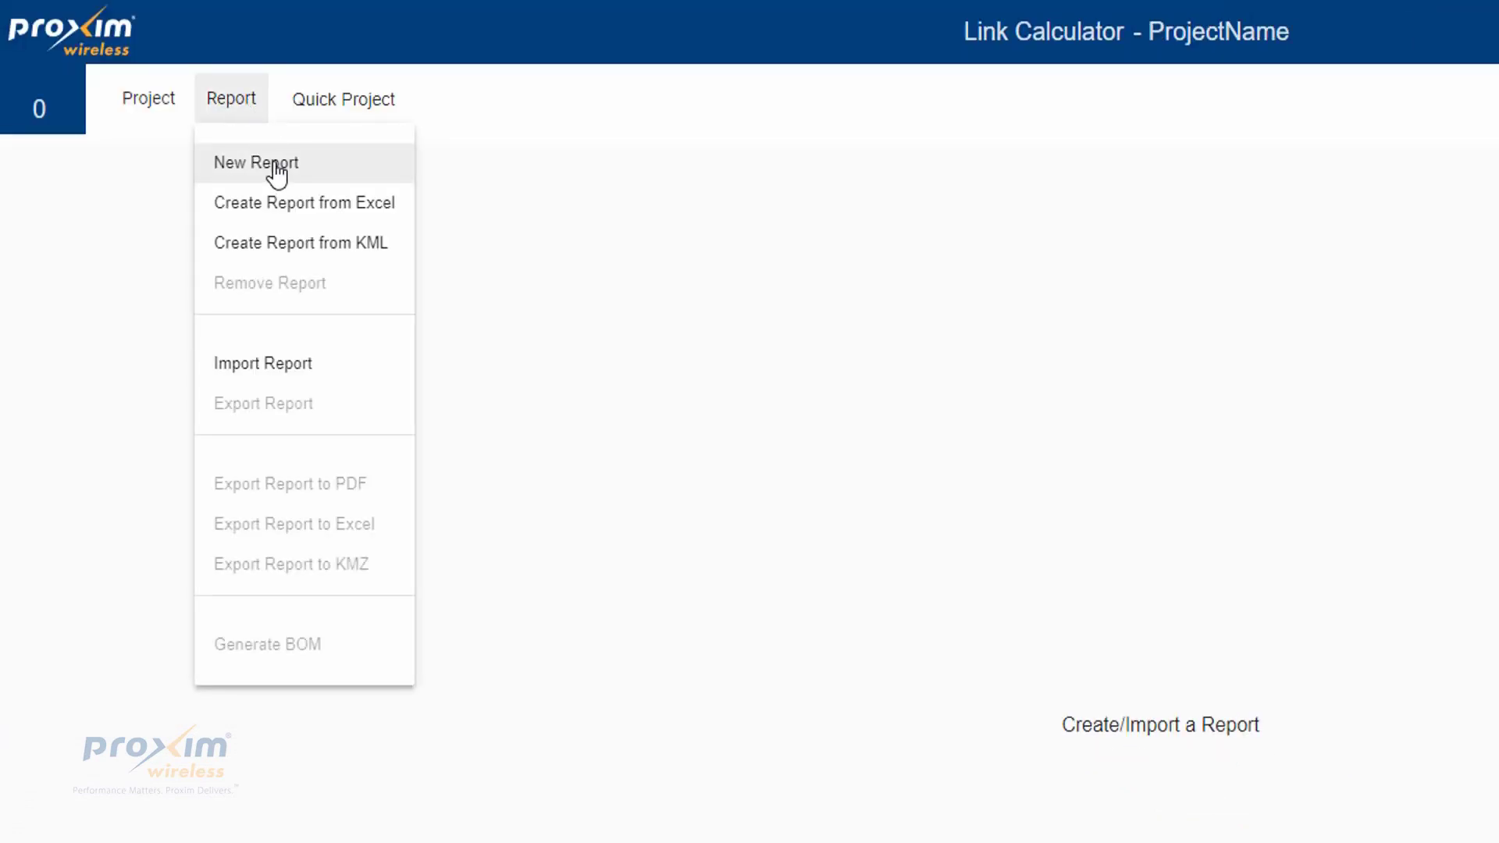
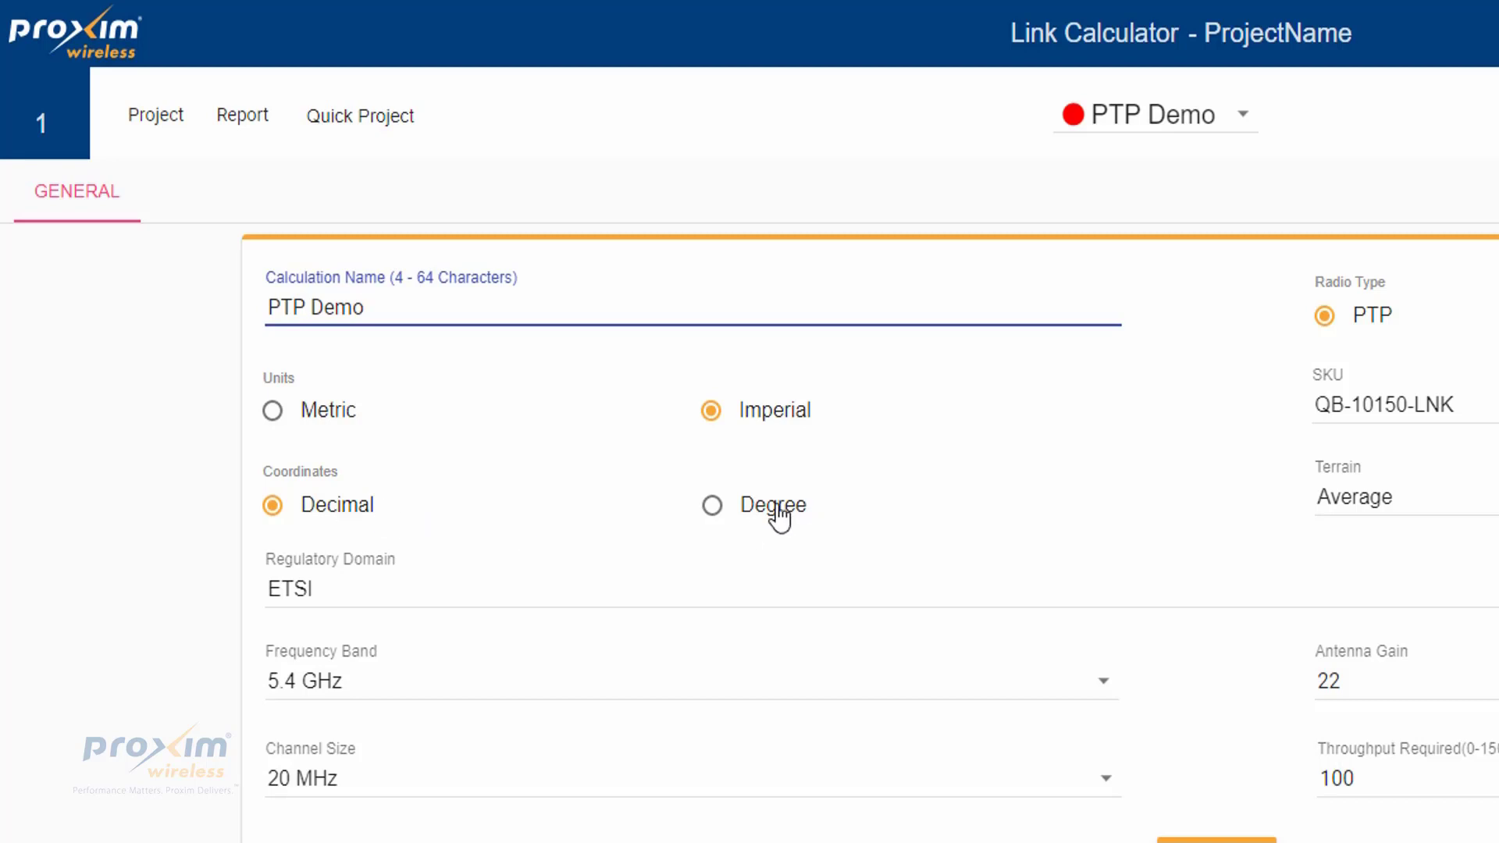
{"action": "left_click", "coordinate": [573, 599]}
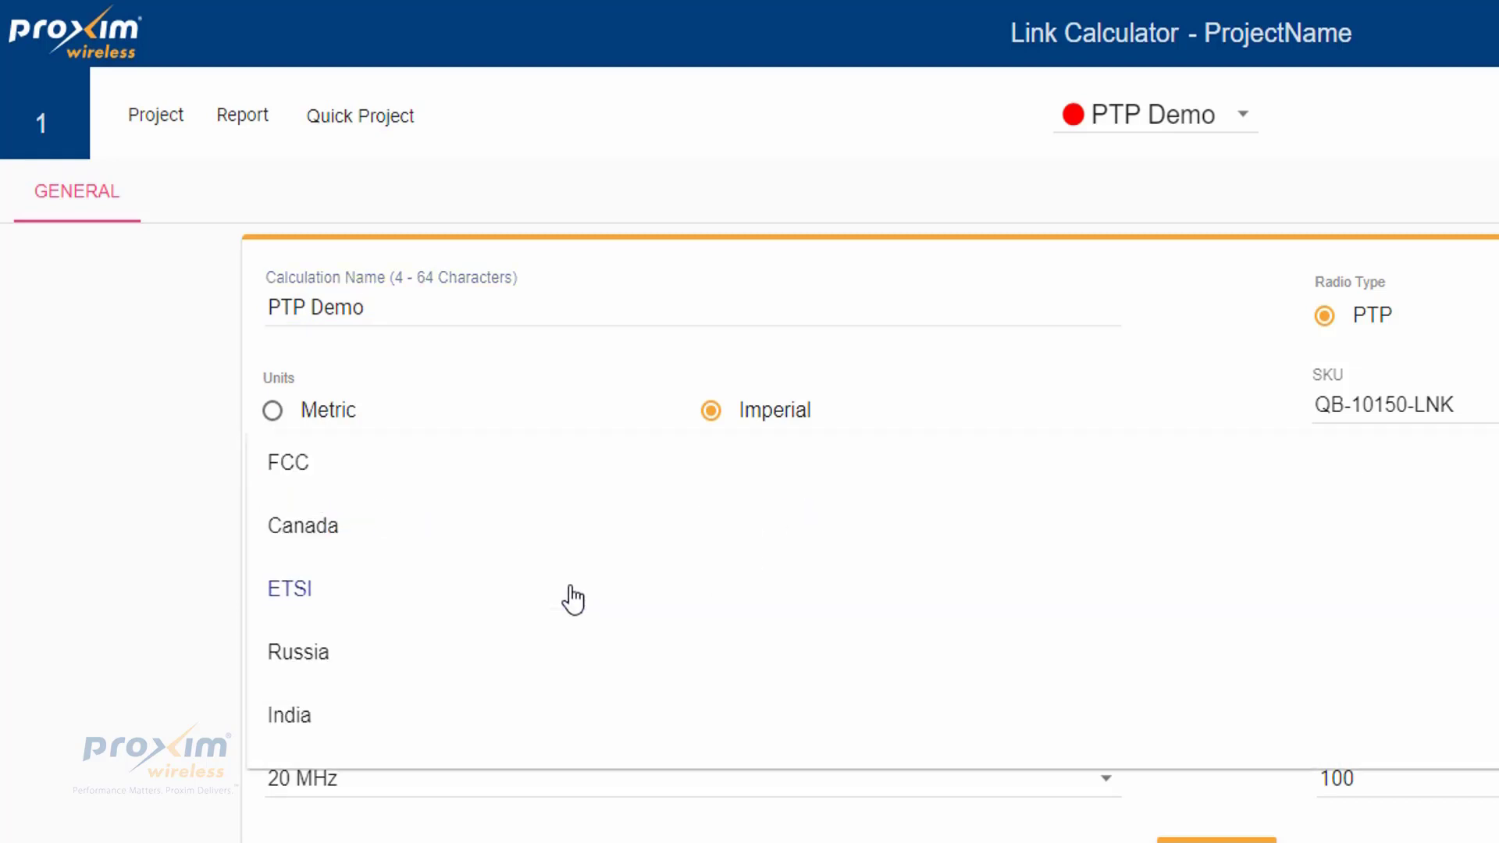
{"action": "left_click", "coordinate": [388, 469]}
{"action": "scroll", "coordinate": [560, 714], "scroll_direction": "down", "scroll_amount": 3}
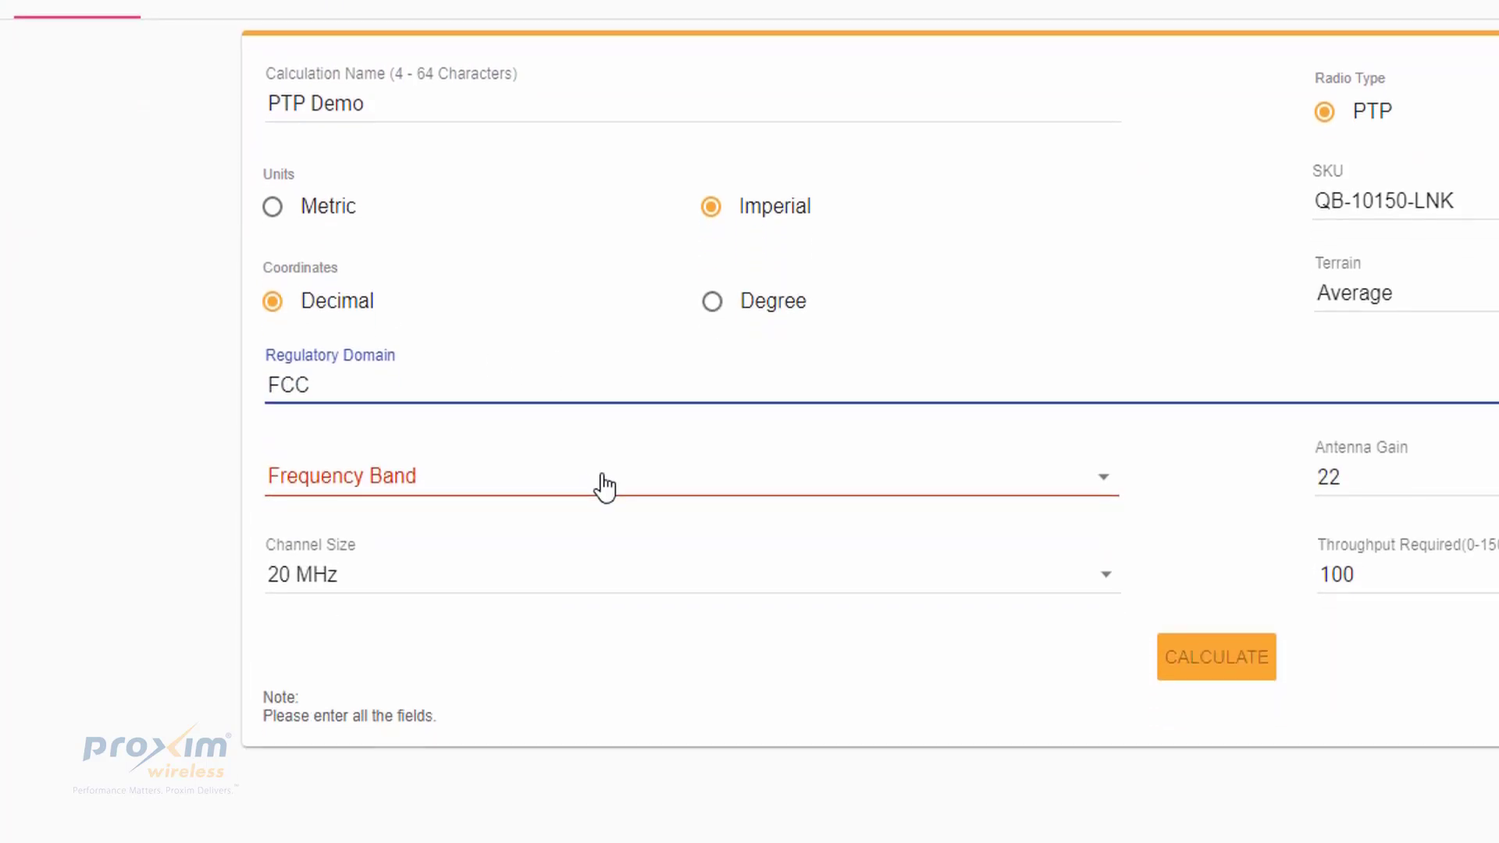
- Set the frequency band to 5.2 GHz and the channel size to 20 MHz
{"action": "left_click", "coordinate": [602, 482]}
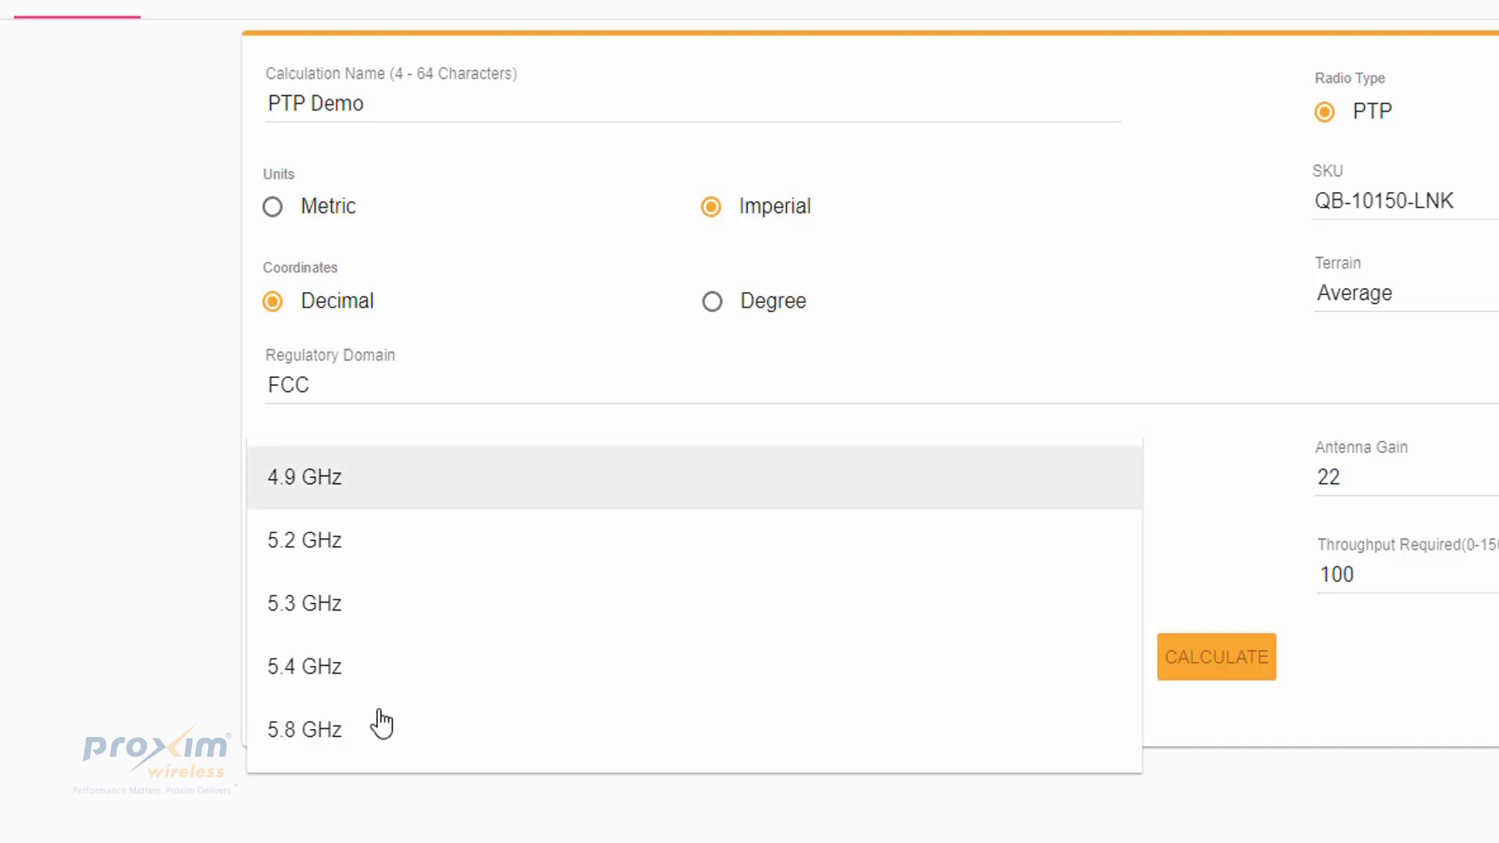
{"action": "left_click", "coordinate": [380, 556]}
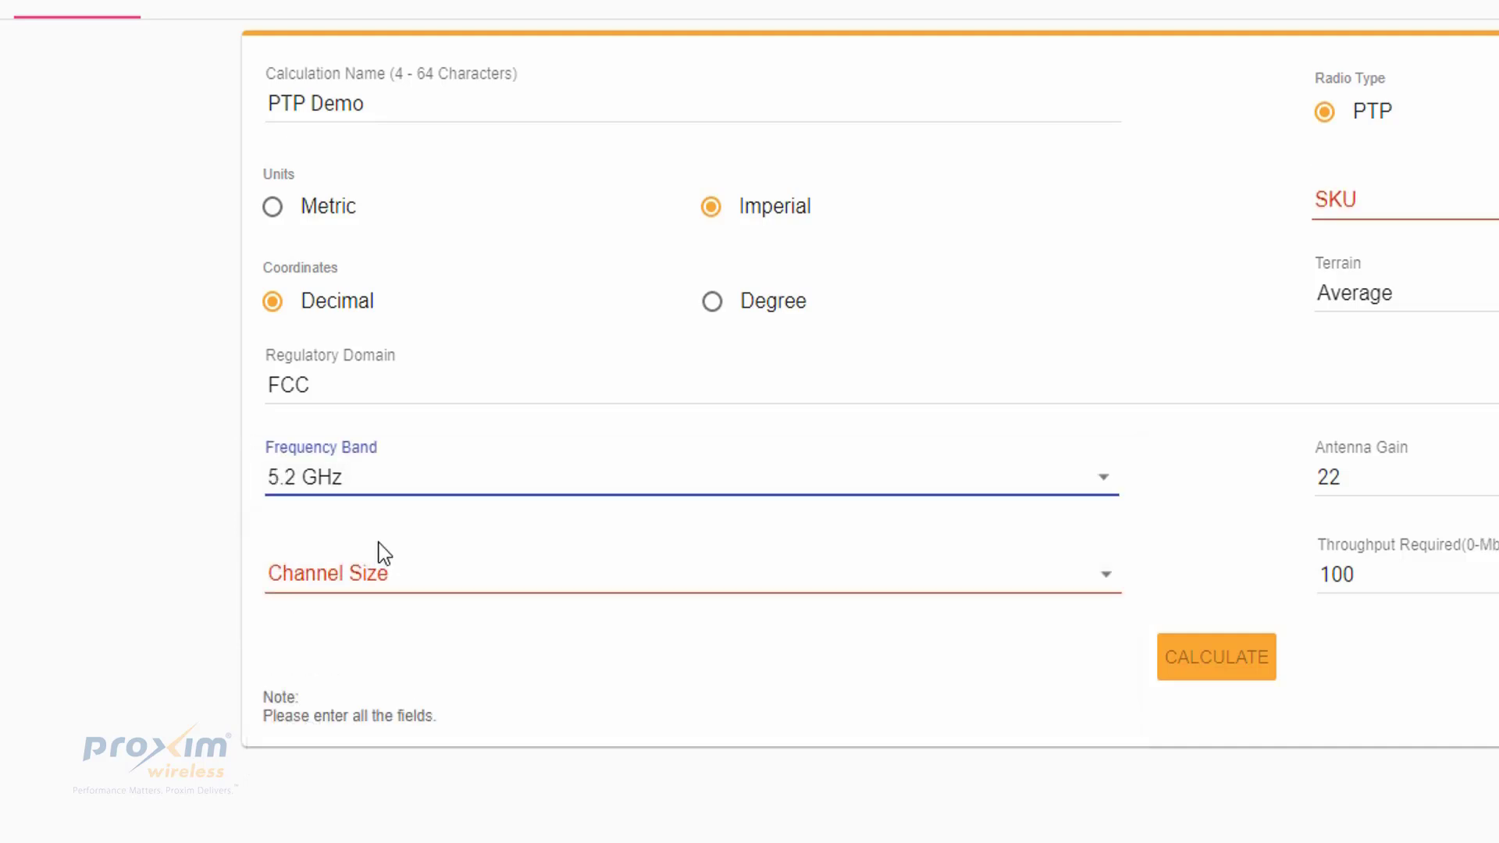
{"action": "left_click", "coordinate": [593, 586]}
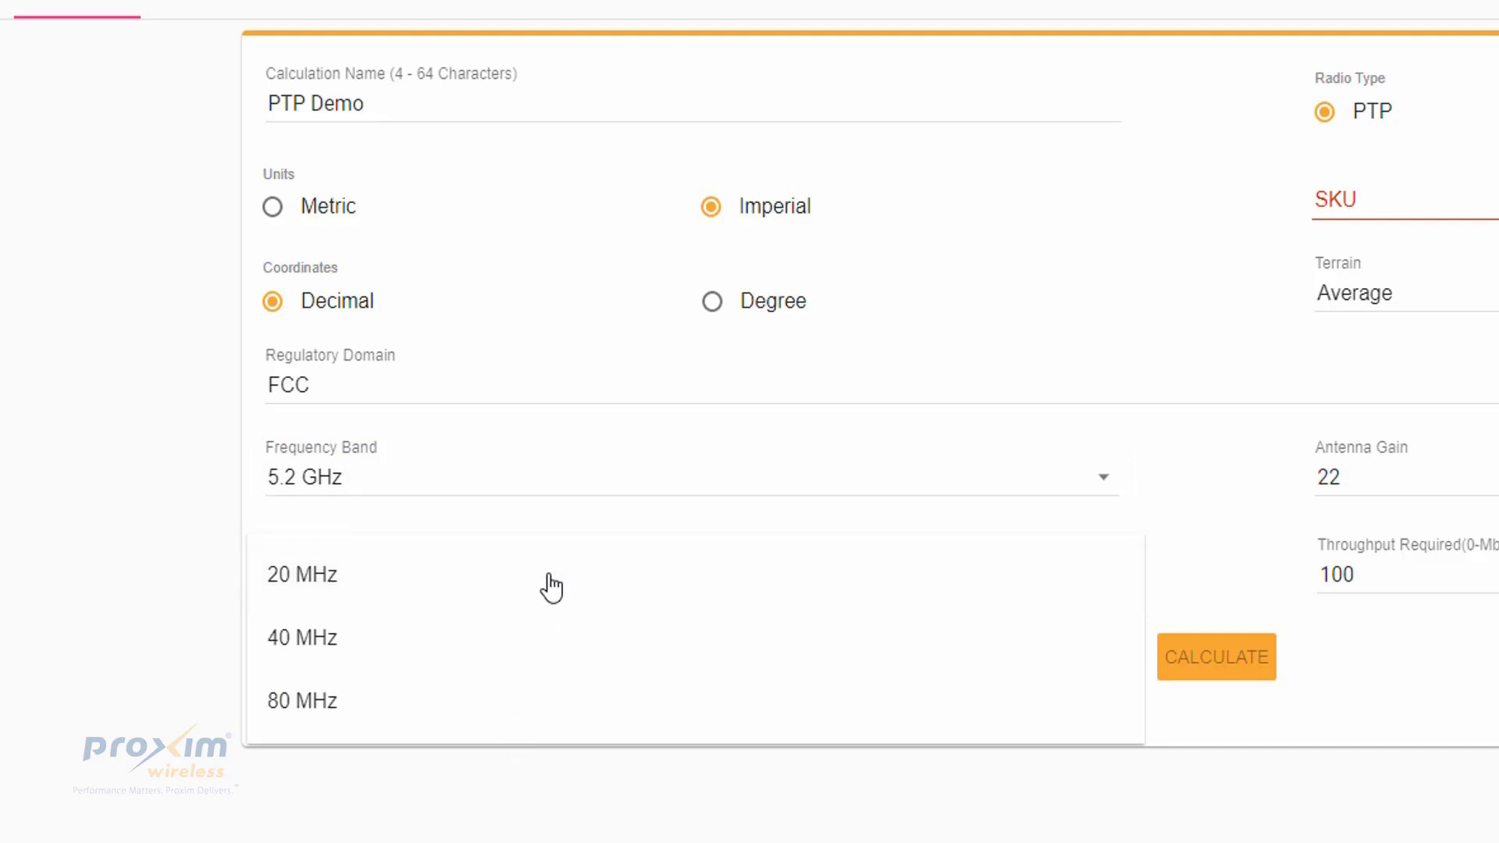
{"action": "left_click", "coordinate": [466, 586]}
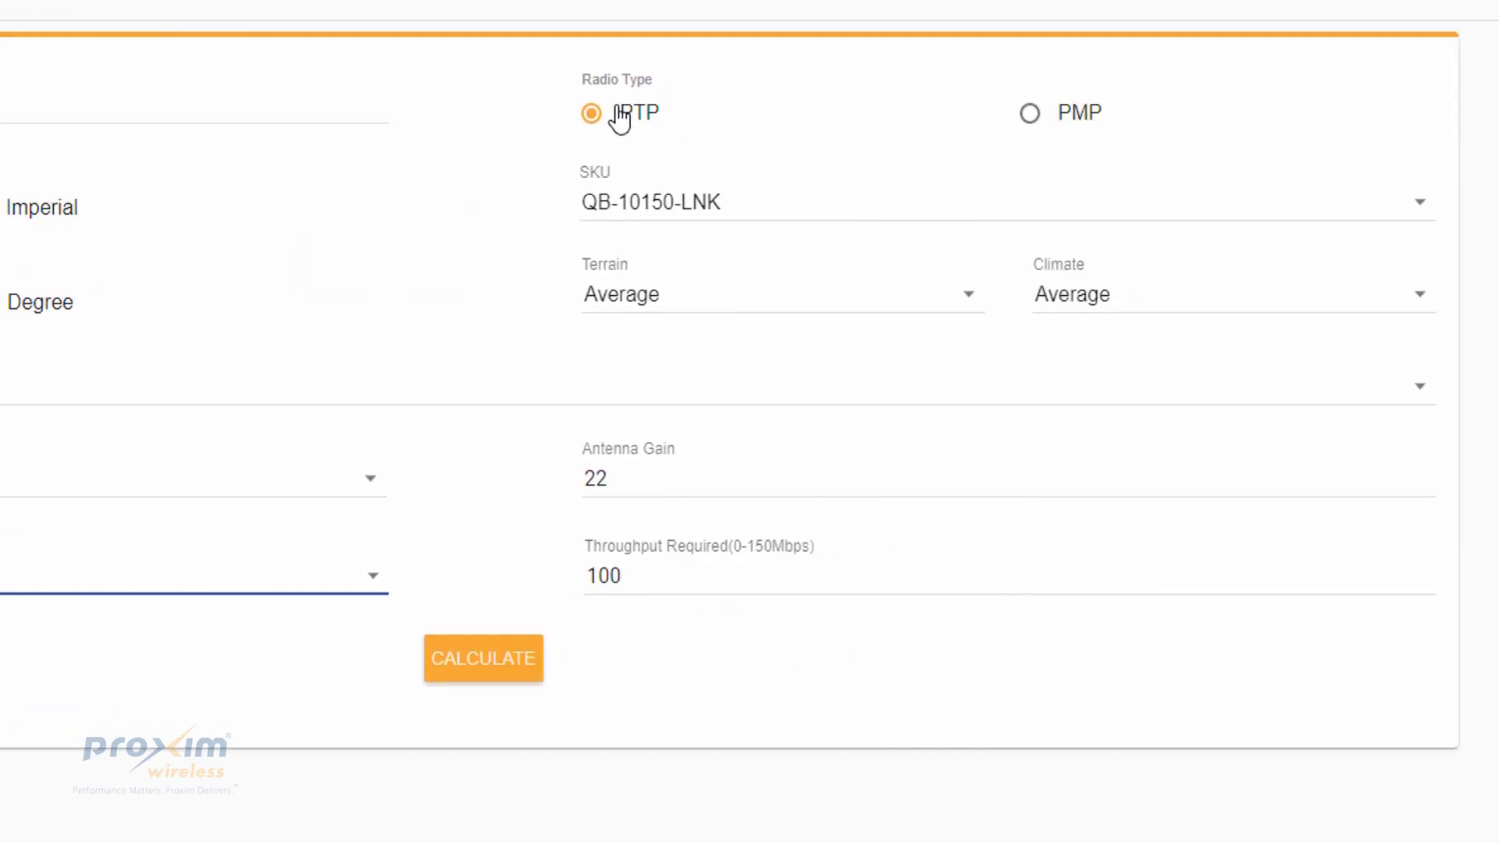
- Browse the radio SKUs available for the PTP link and close the list
{"action": "left_click", "coordinate": [812, 217]}
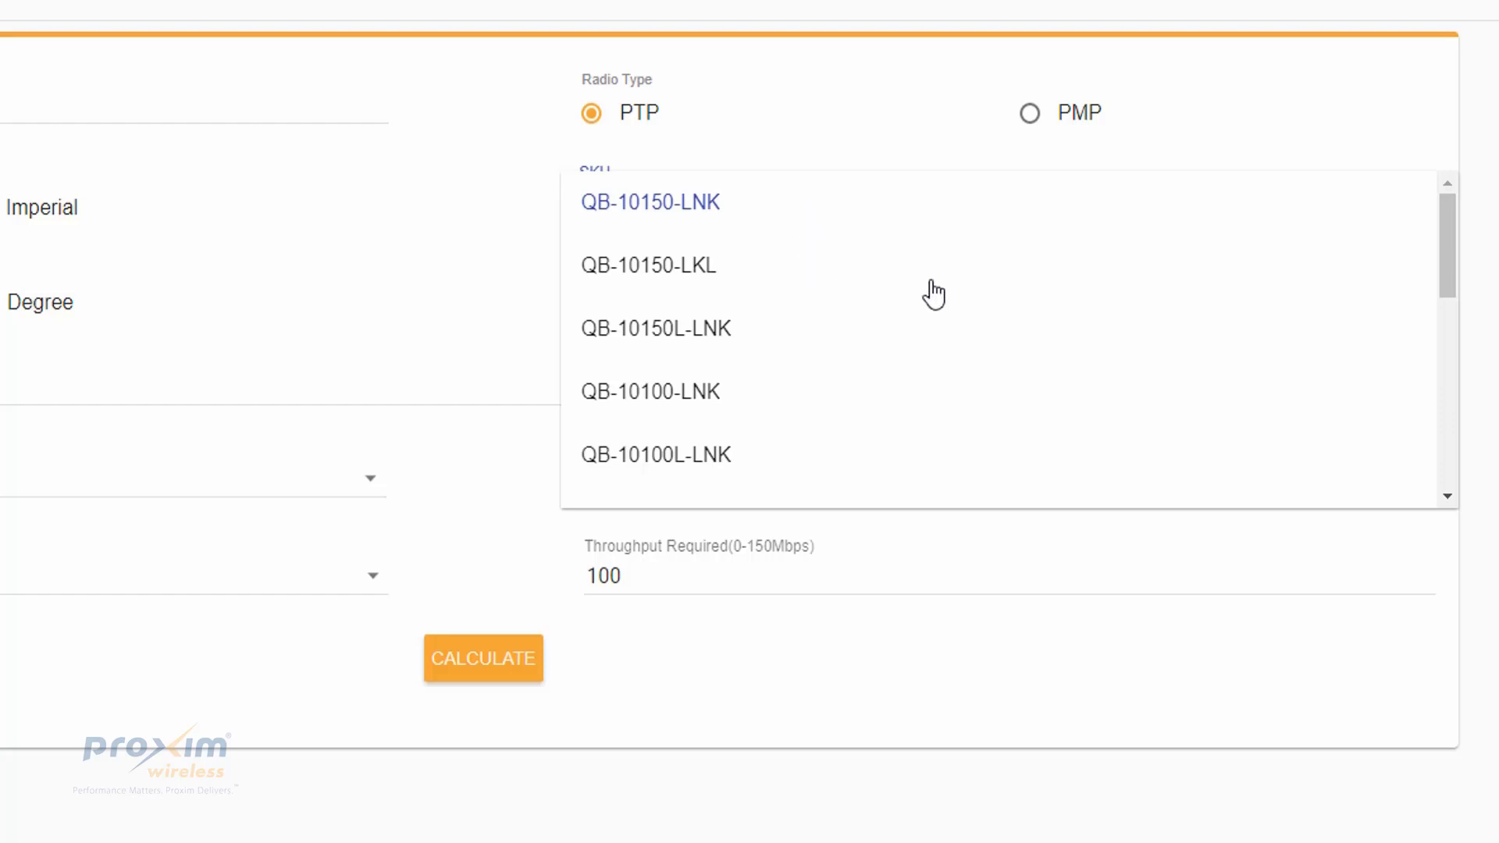
{"action": "left_click_drag", "start_coordinate": [1443, 253], "coordinate": [1418, 373]}
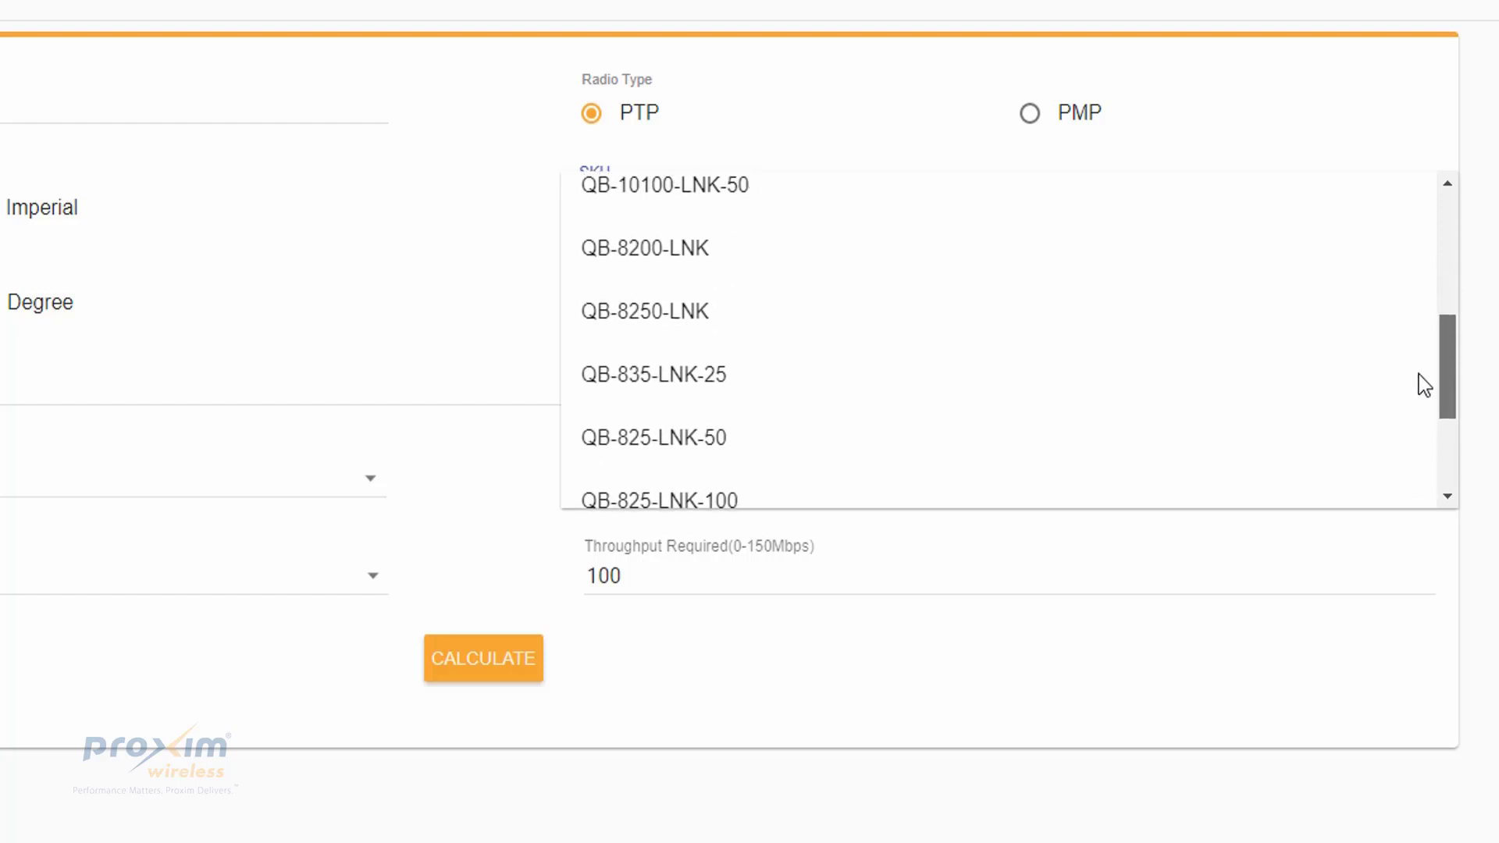
{"action": "left_click_drag", "start_coordinate": [1418, 373], "coordinate": [1418, 393]}
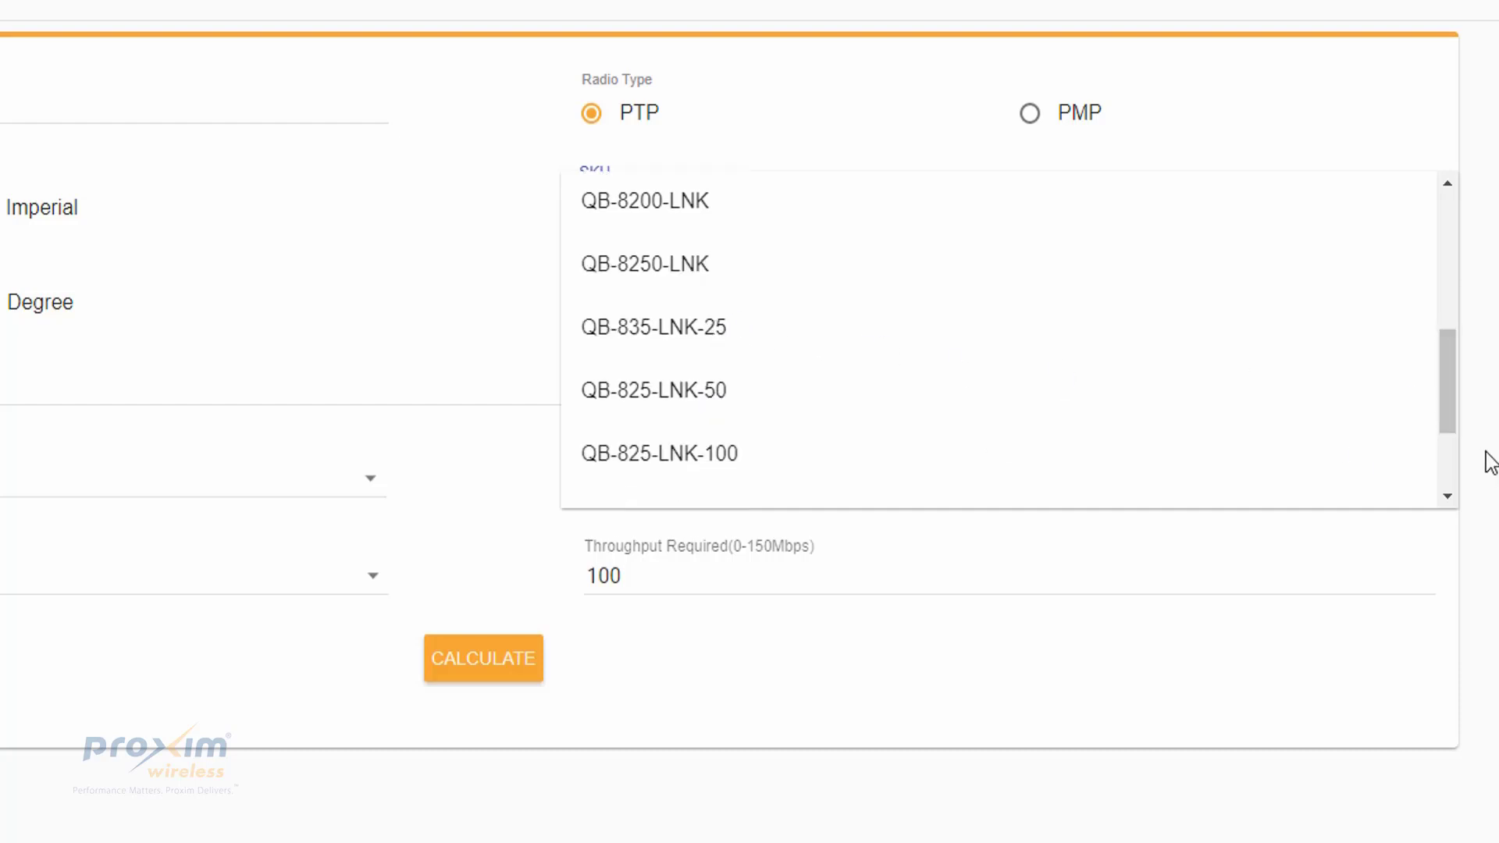
{"action": "left_click_drag", "start_coordinate": [1445, 422], "coordinate": [1423, 203]}
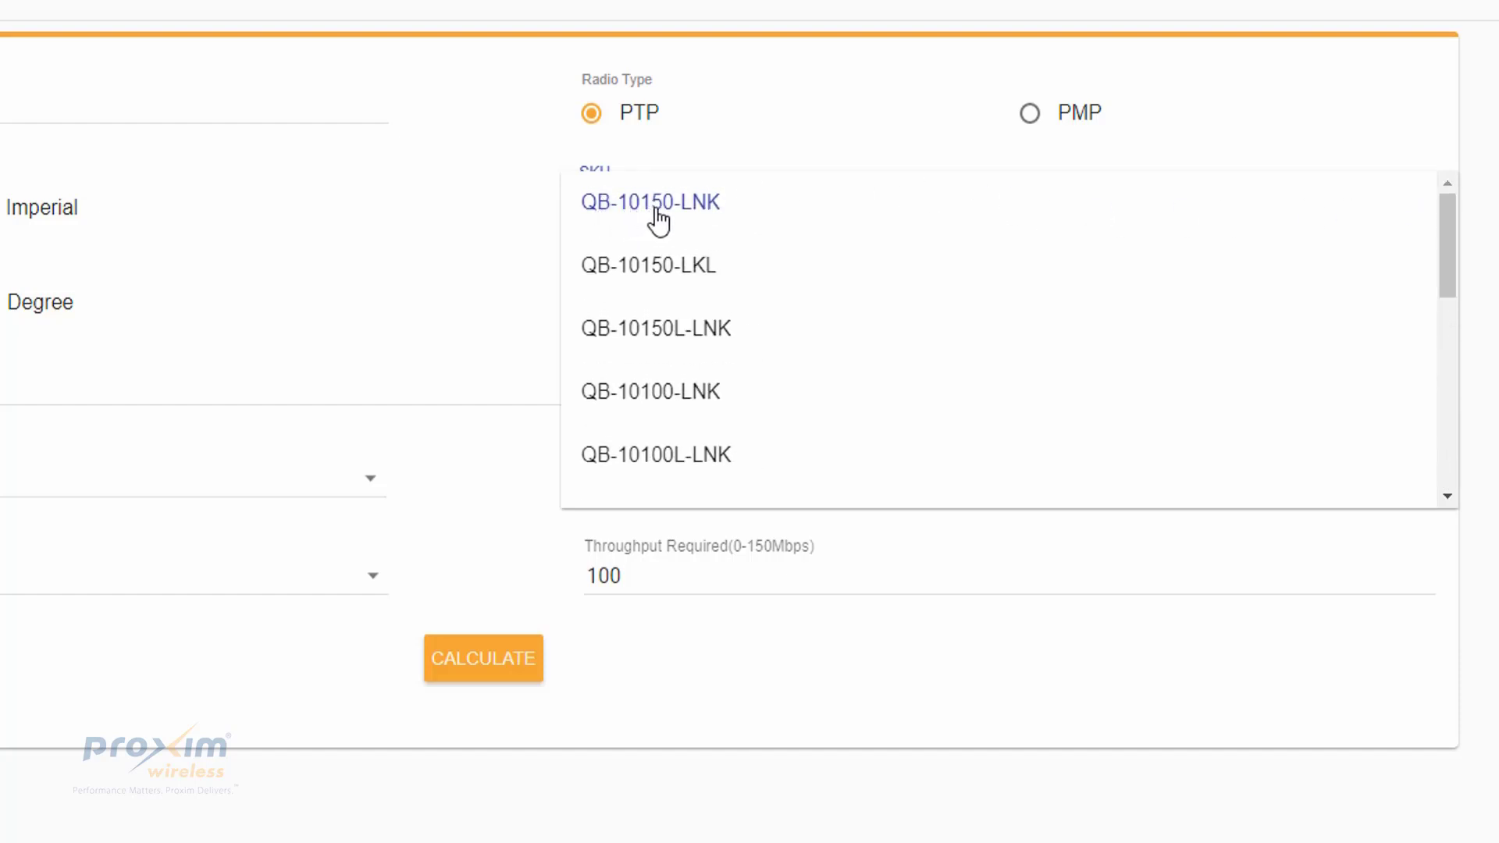
{"action": "left_click", "coordinate": [500, 231]}
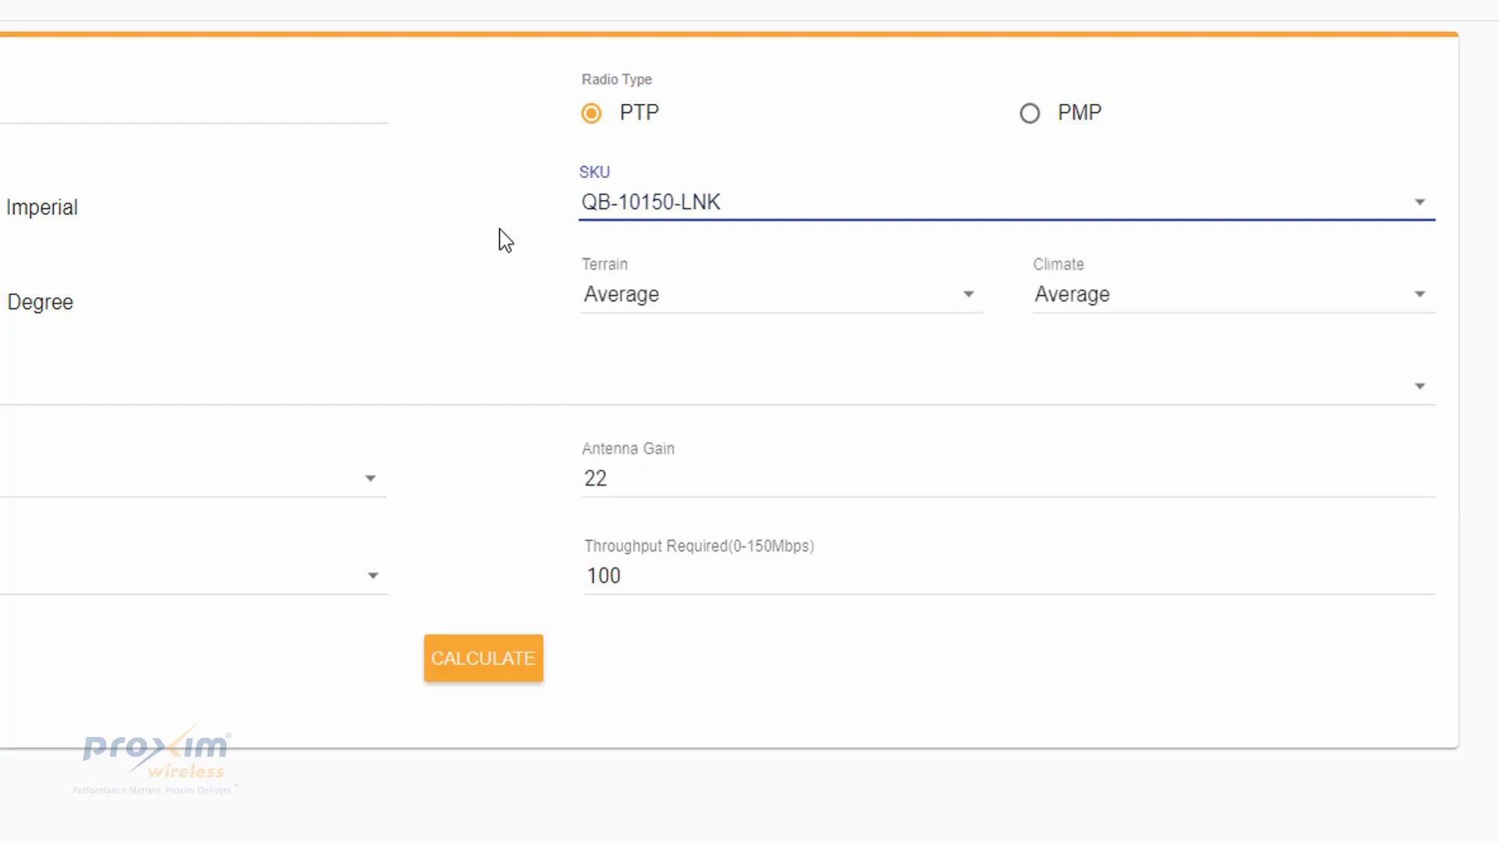
- Set the PTP radio's SKU to QB-10100-LNK
{"action": "left_click", "coordinate": [606, 488]}
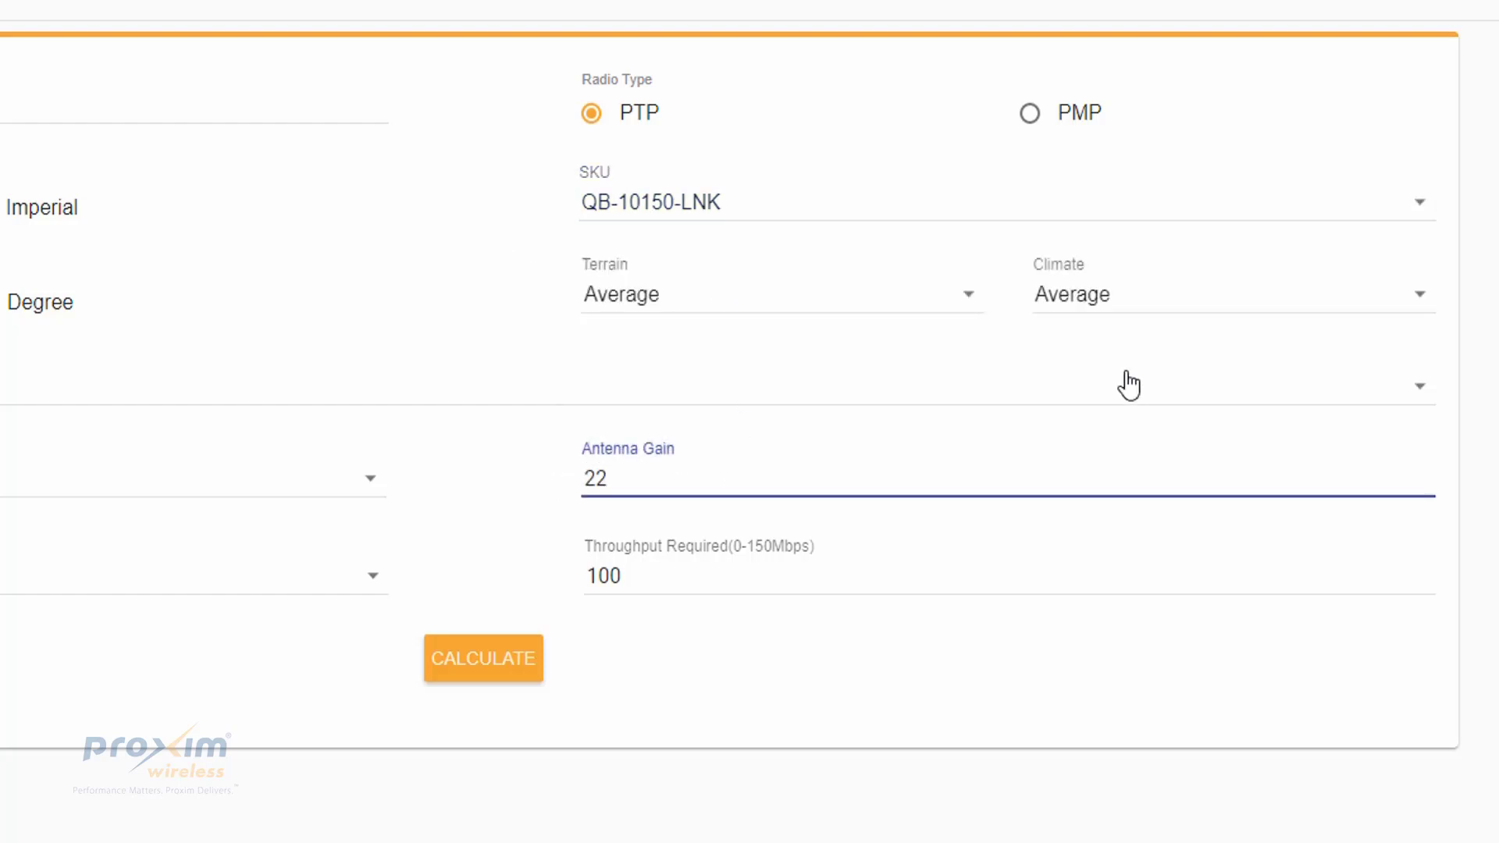
{"action": "left_click", "coordinate": [1419, 208]}
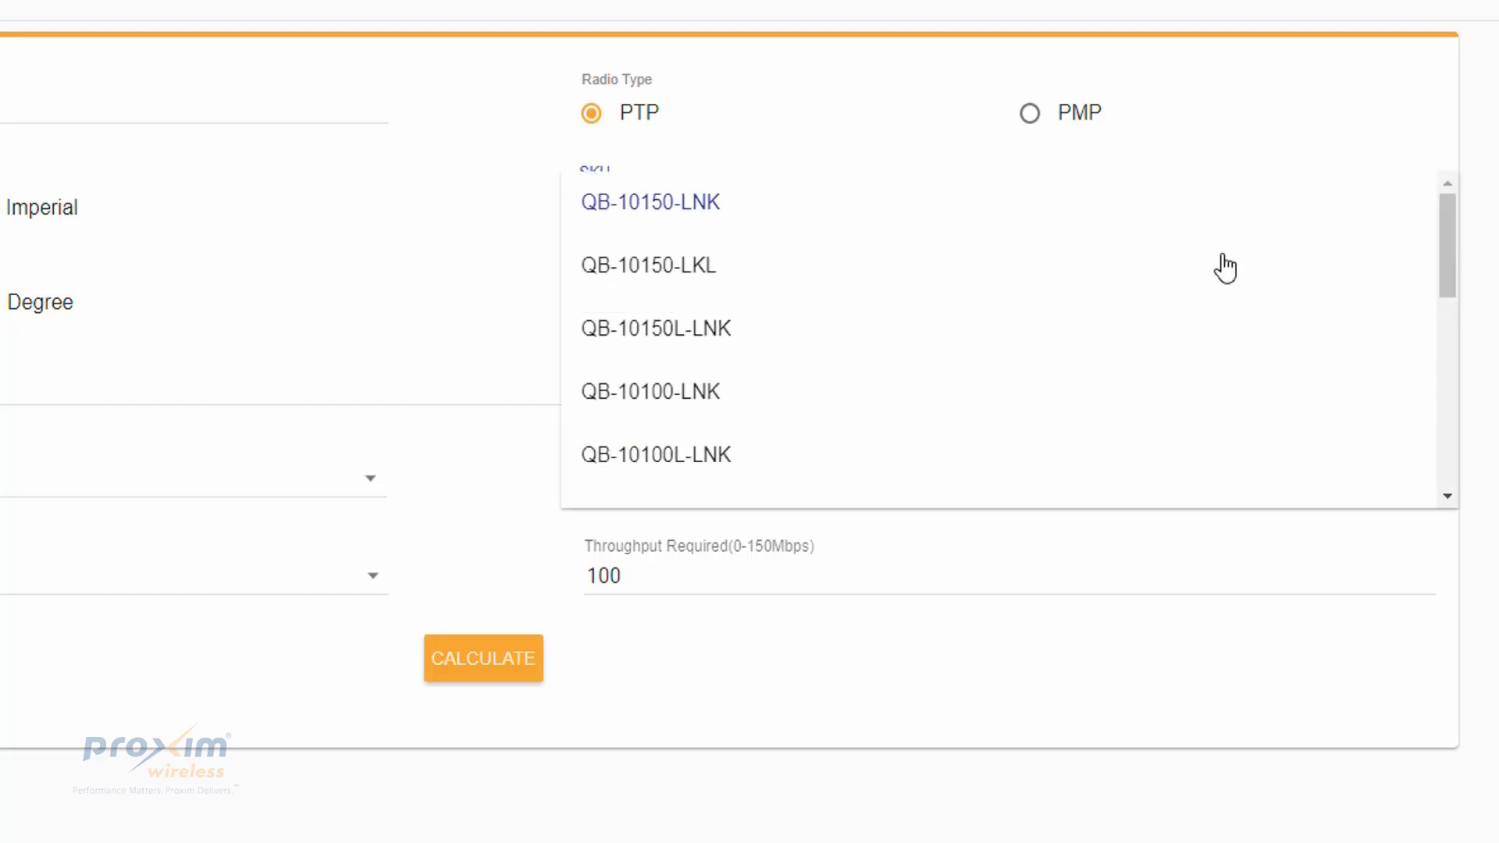
{"action": "left_click", "coordinate": [649, 418]}
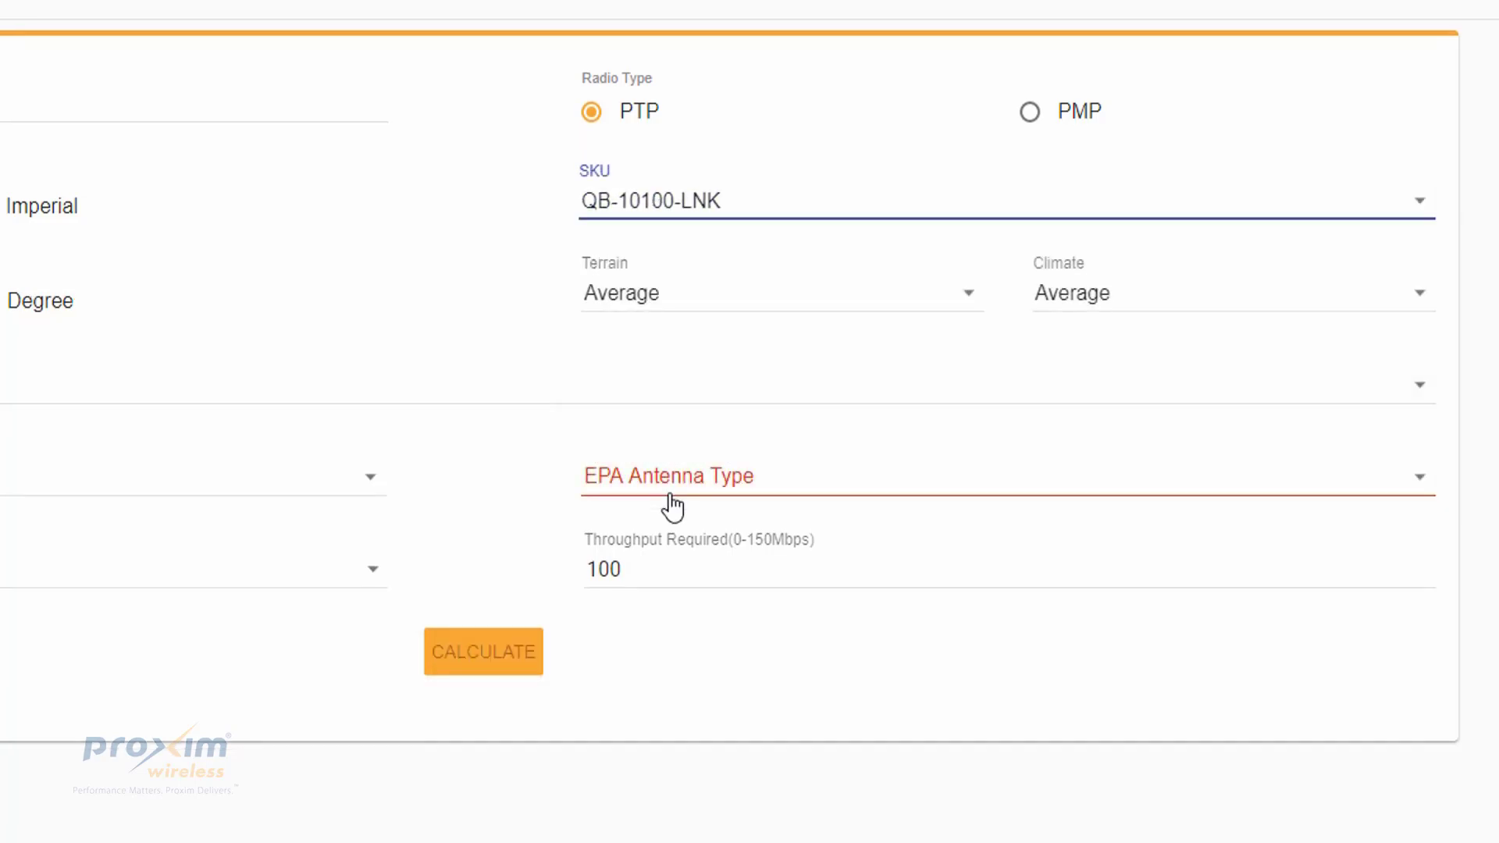
- Set the EPA antenna type to Other and open its antenna gain for editing
{"action": "left_click", "coordinate": [706, 489]}
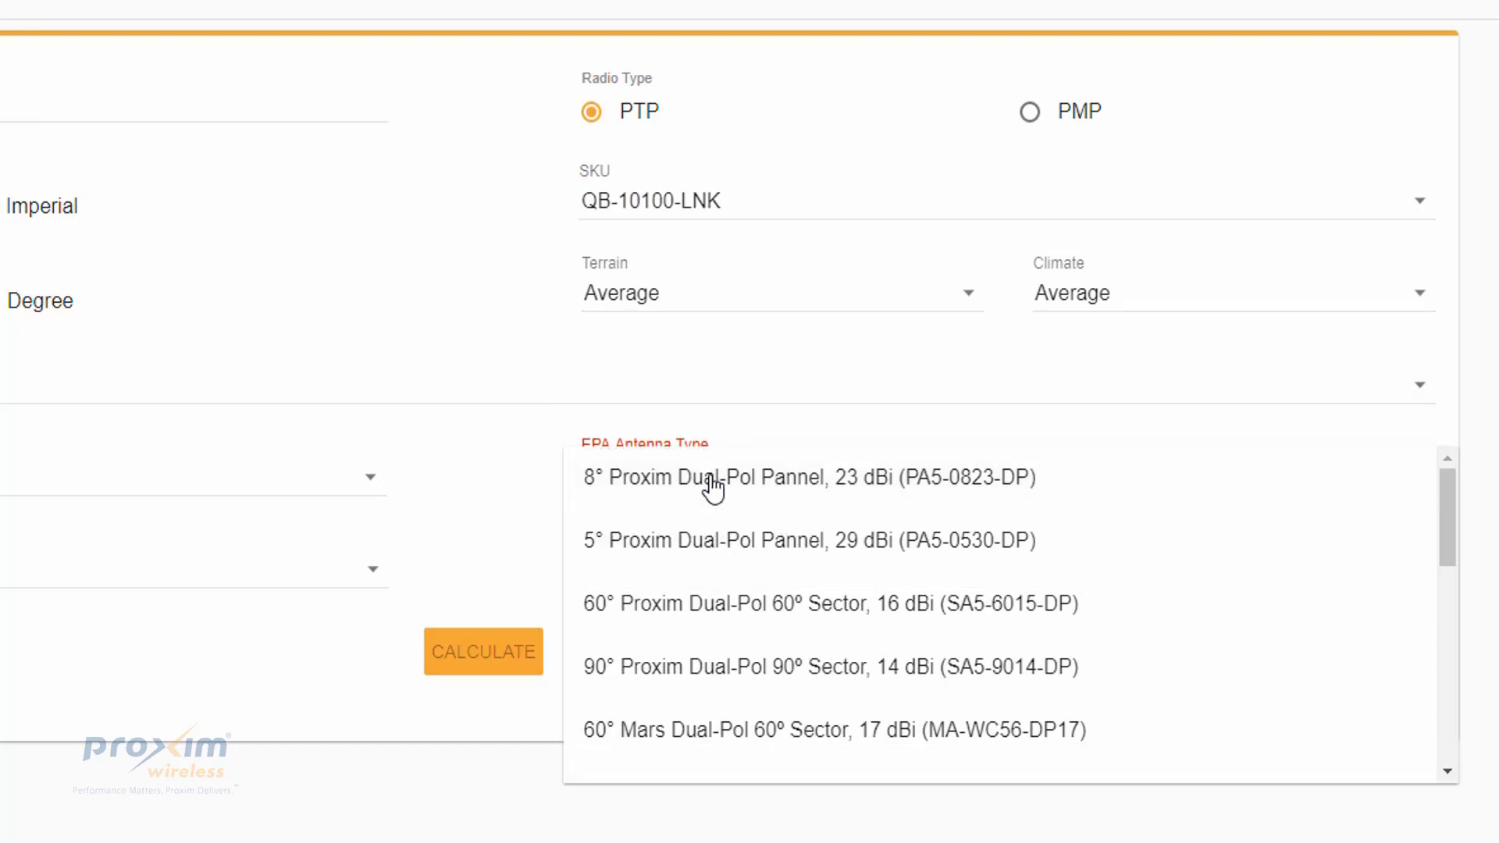
{"action": "scroll", "coordinate": [744, 529], "scroll_direction": "down", "scroll_amount": 8}
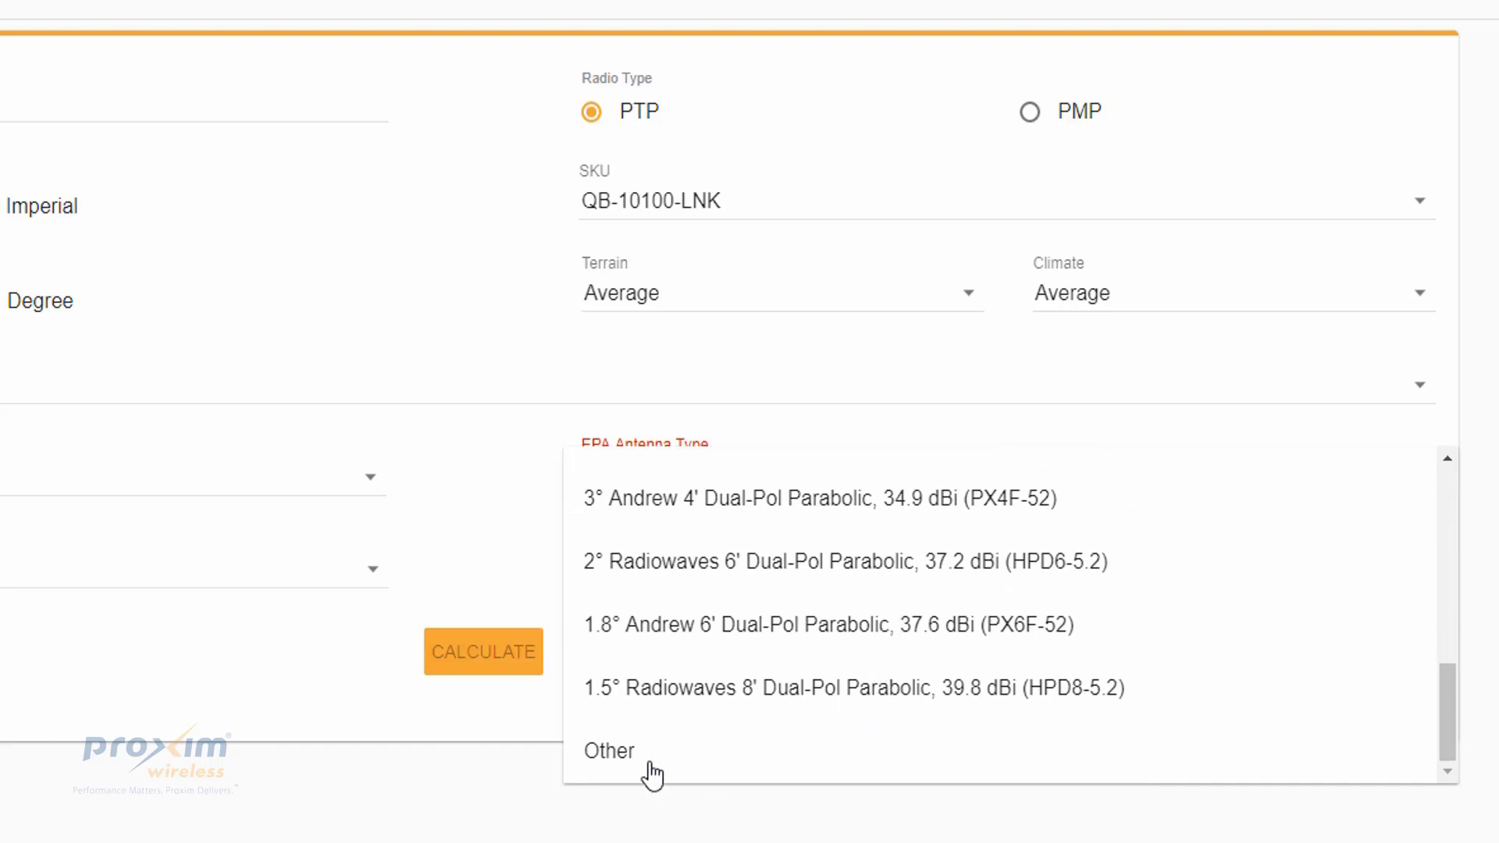
{"action": "left_click", "coordinate": [615, 754]}
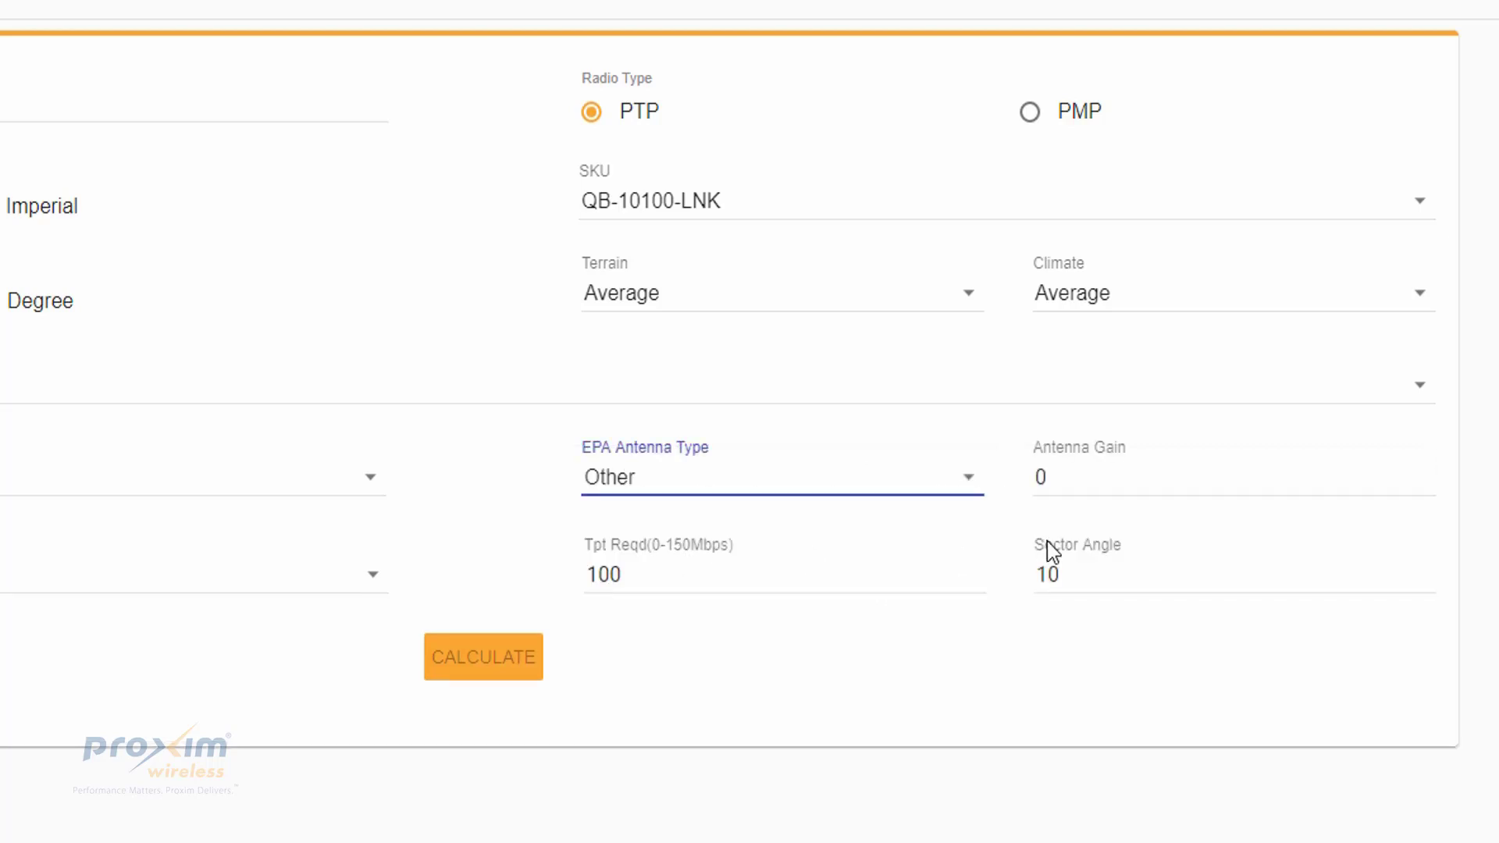
{"action": "left_click", "coordinate": [1199, 484]}
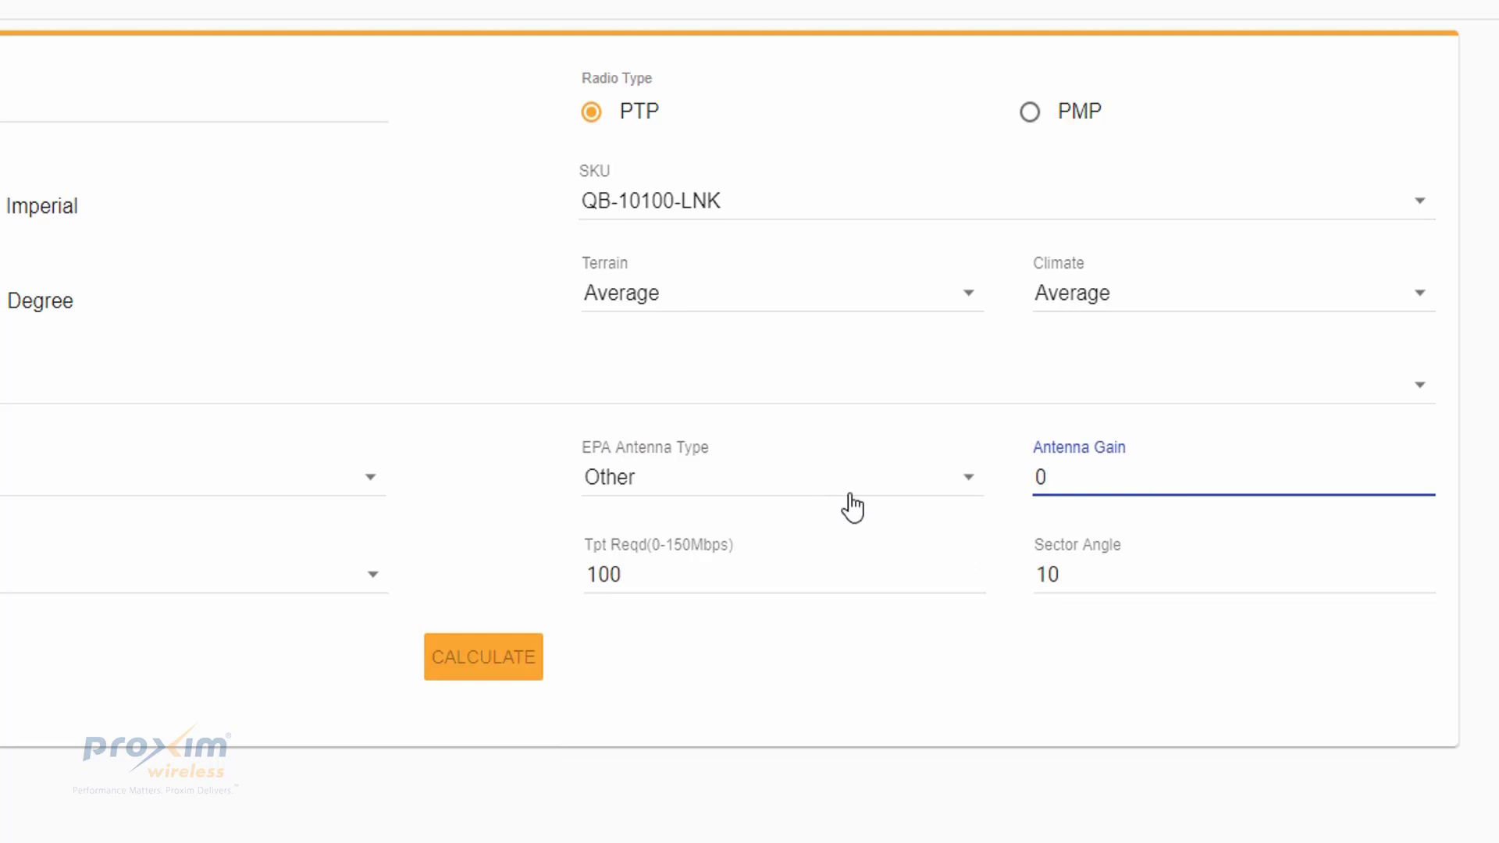
- Change the PTP radio's SKU to QB-10150-LNK
{"action": "left_click", "coordinate": [757, 204]}
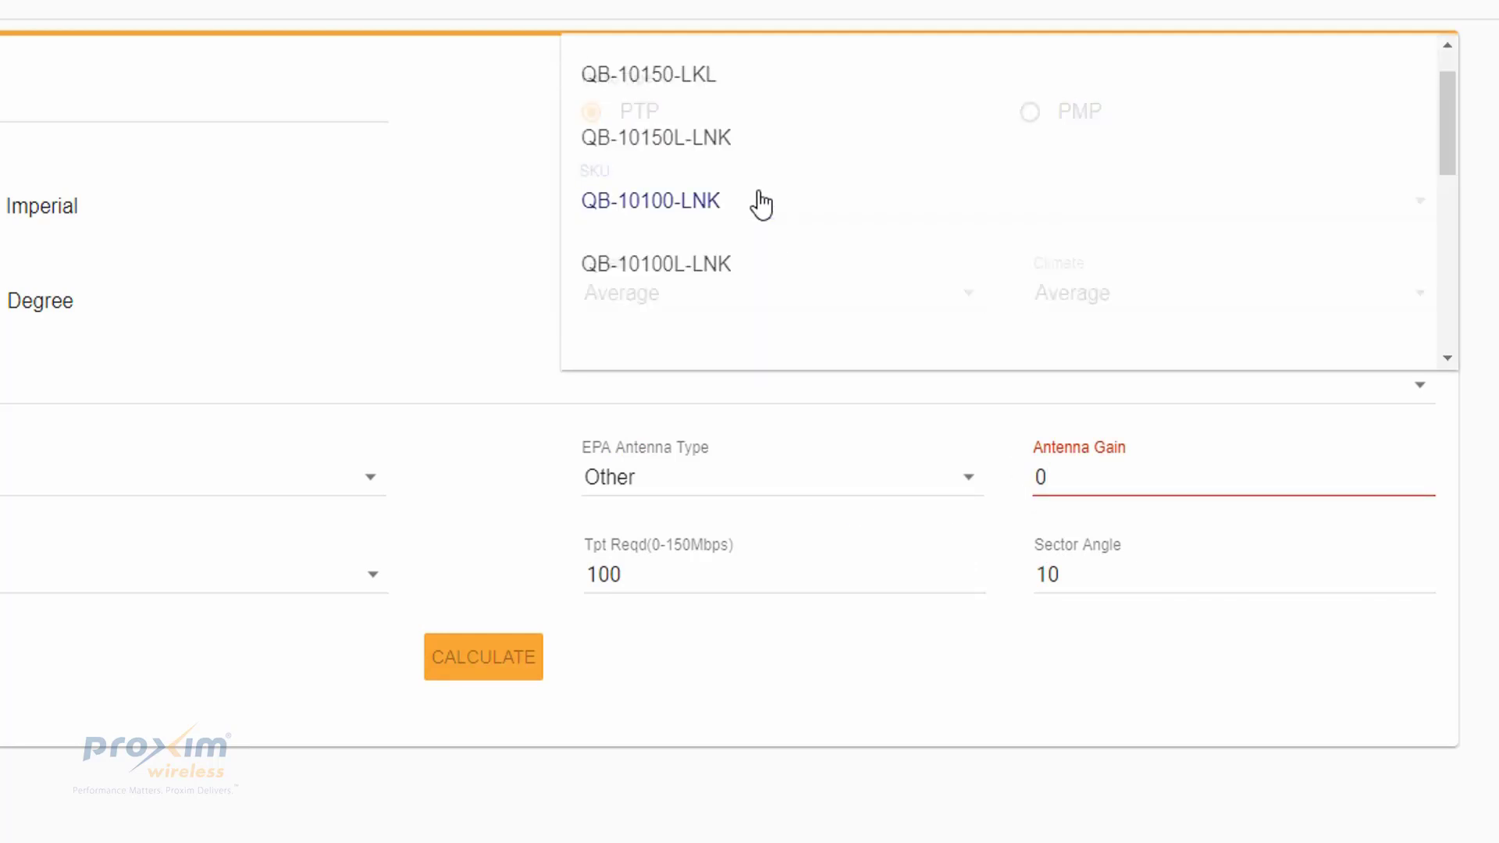
{"action": "scroll", "coordinate": [844, 220], "scroll_direction": "up", "scroll_amount": 1}
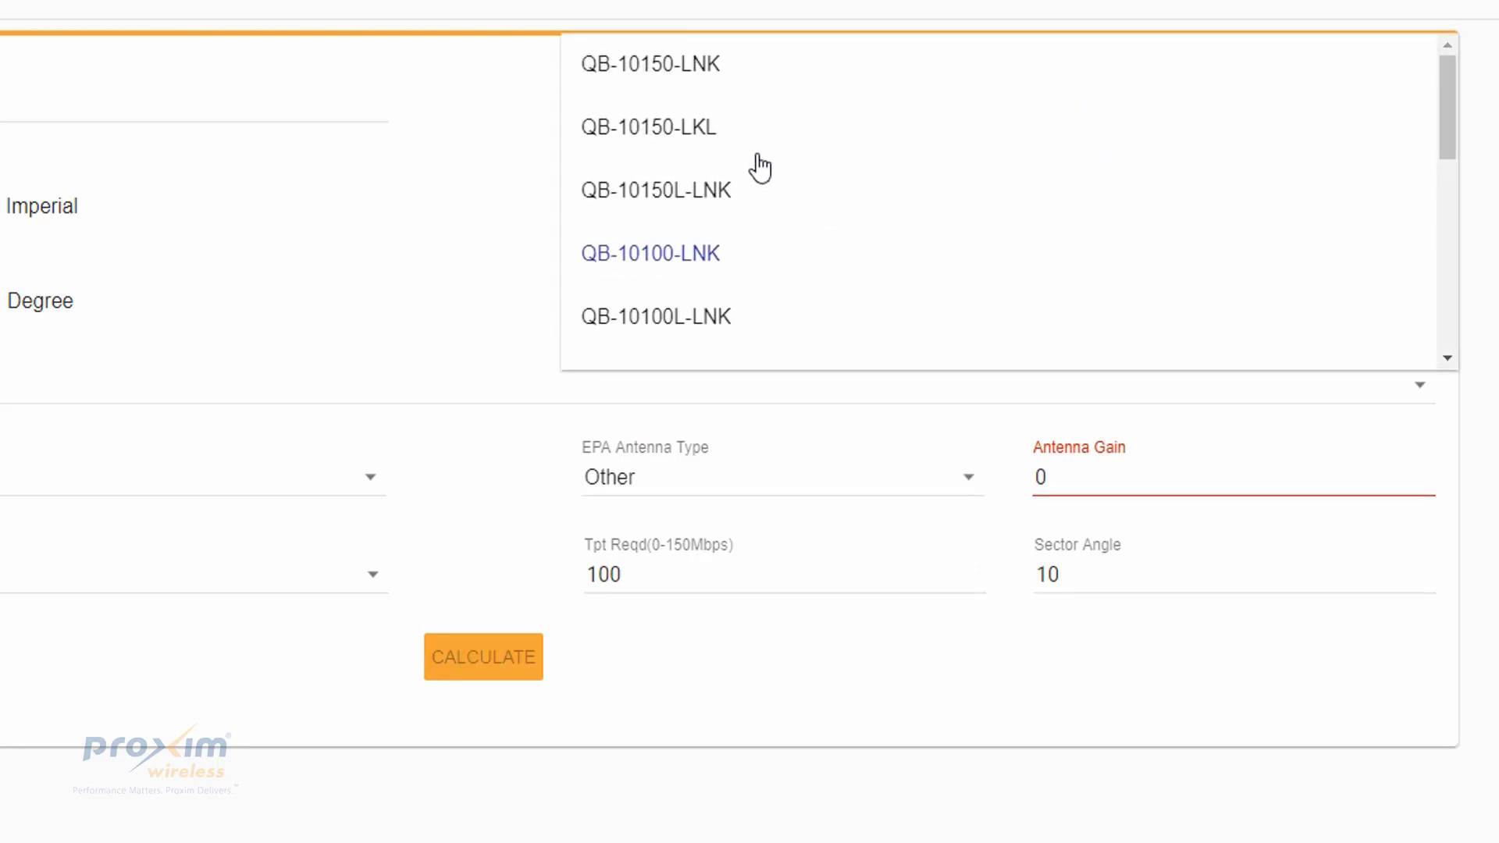
{"action": "left_click", "coordinate": [701, 78]}
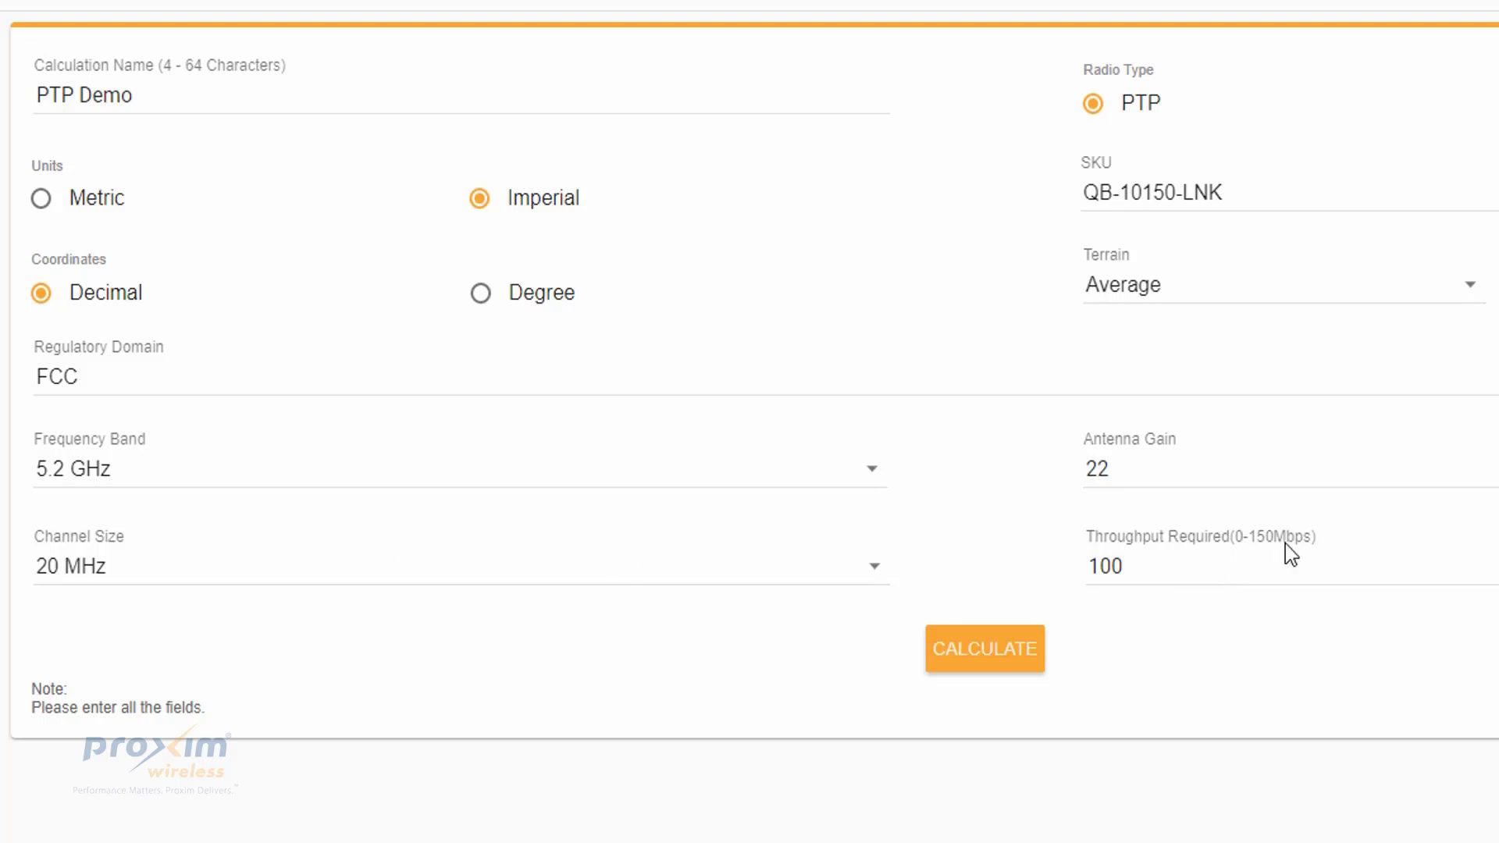
- Try the 40 MHz and 80 MHz channel sizes, finishing with the channel size set to 40 MHz
{"action": "left_click", "coordinate": [404, 575]}
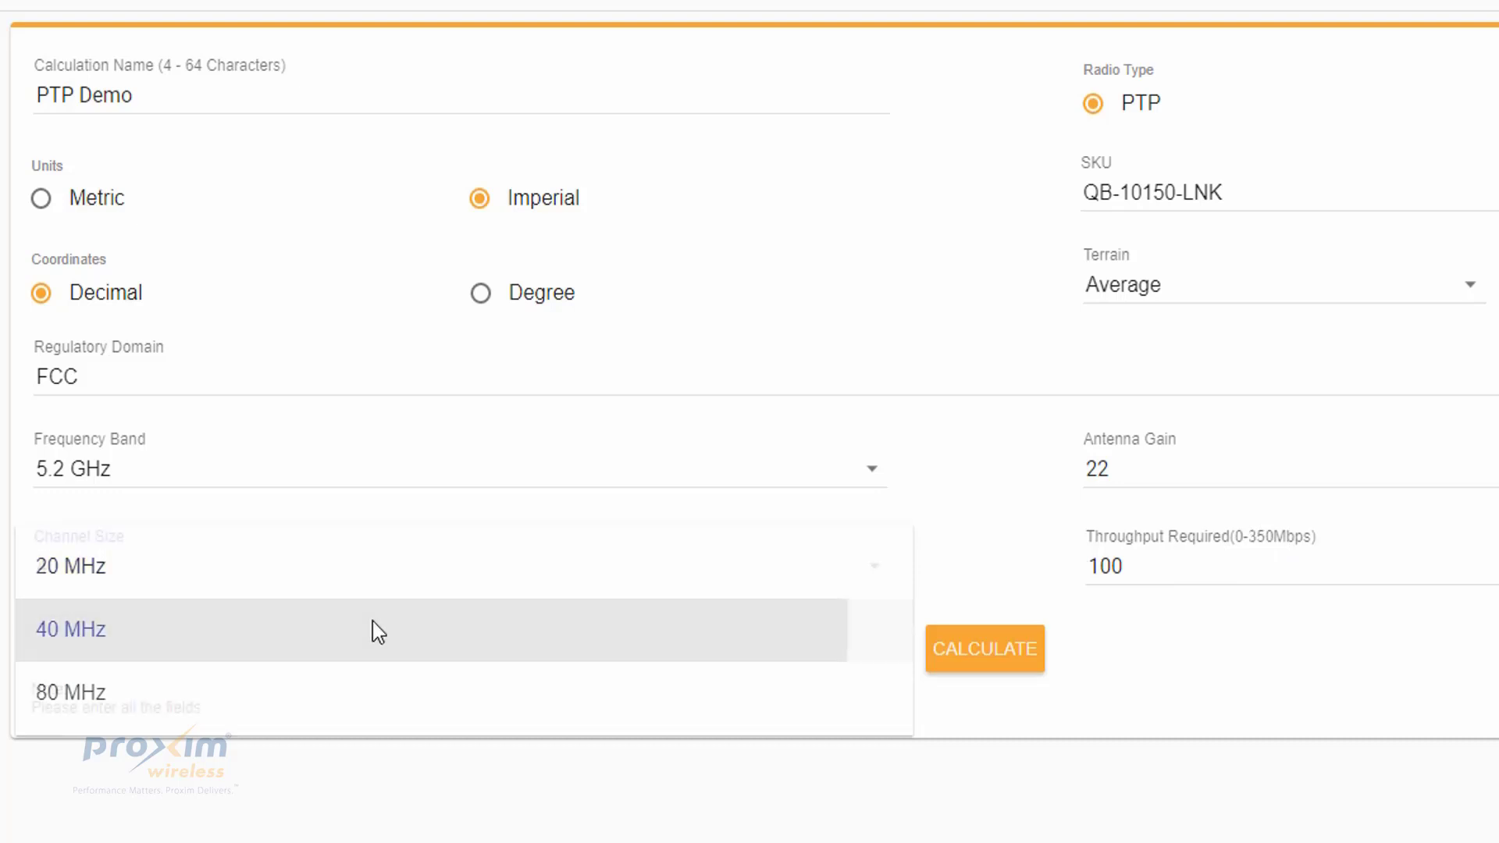
{"action": "left_click", "coordinate": [372, 629]}
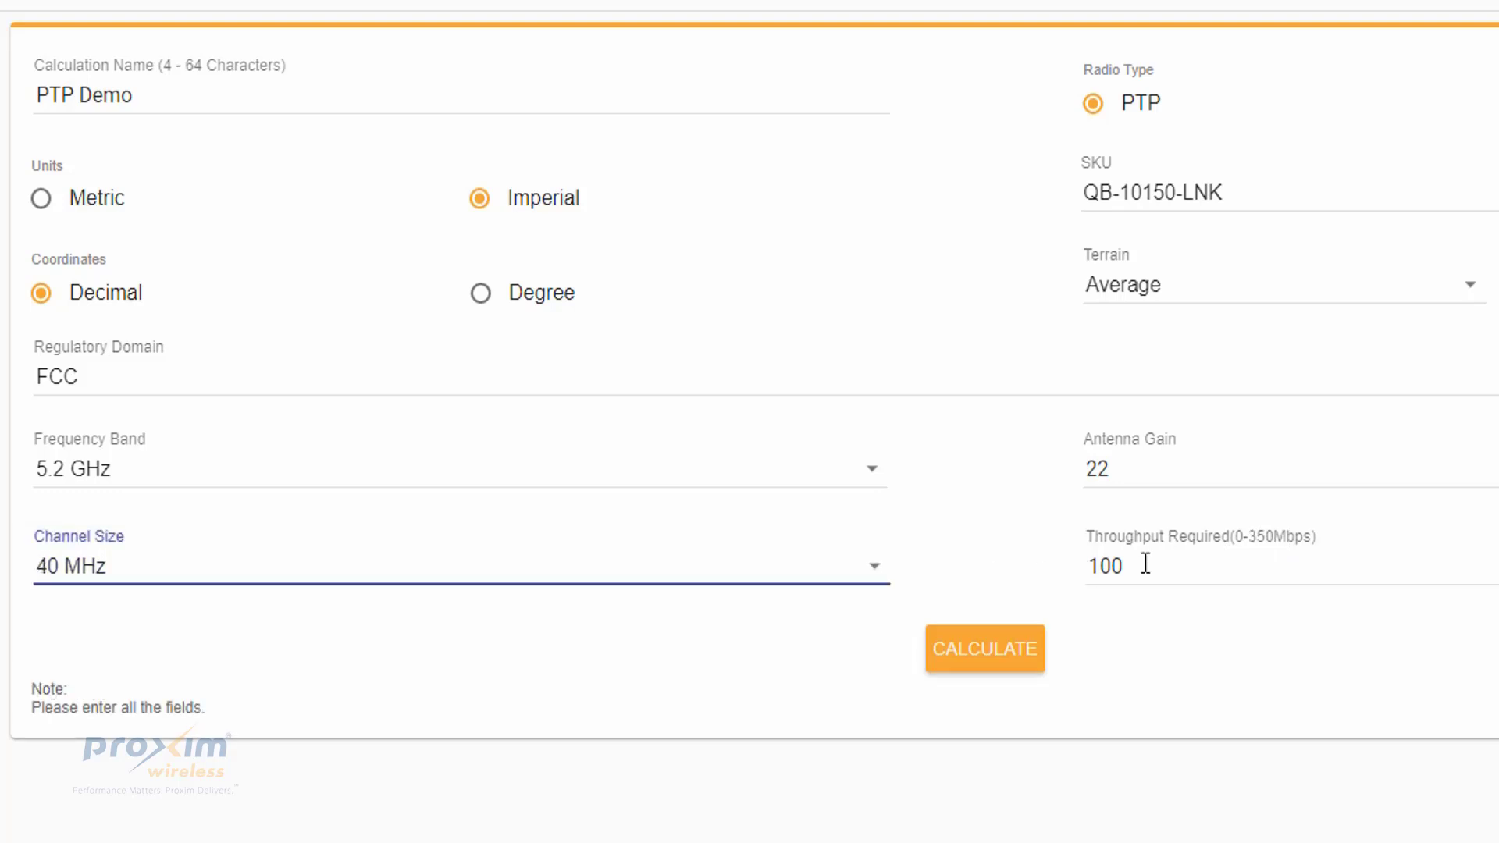
{"action": "left_click", "coordinate": [241, 567]}
{"action": "left_click", "coordinate": [156, 645]}
{"action": "left_click", "coordinate": [495, 578]}
{"action": "left_click", "coordinate": [383, 503]}
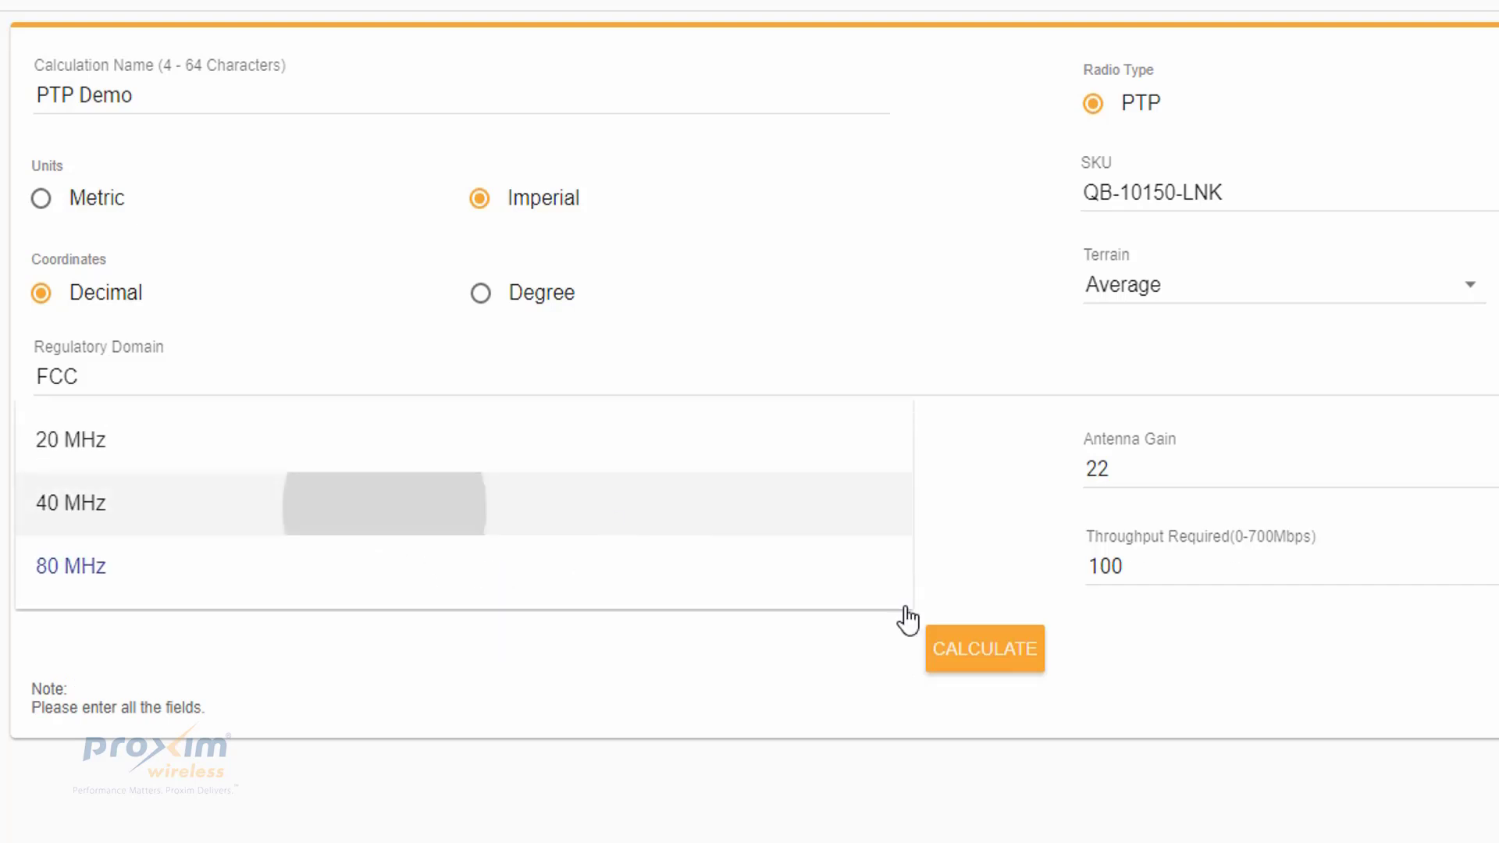
- Set the required throughput to 250 Mbps and calculate the link
{"action": "left_click", "coordinate": [1157, 579]}
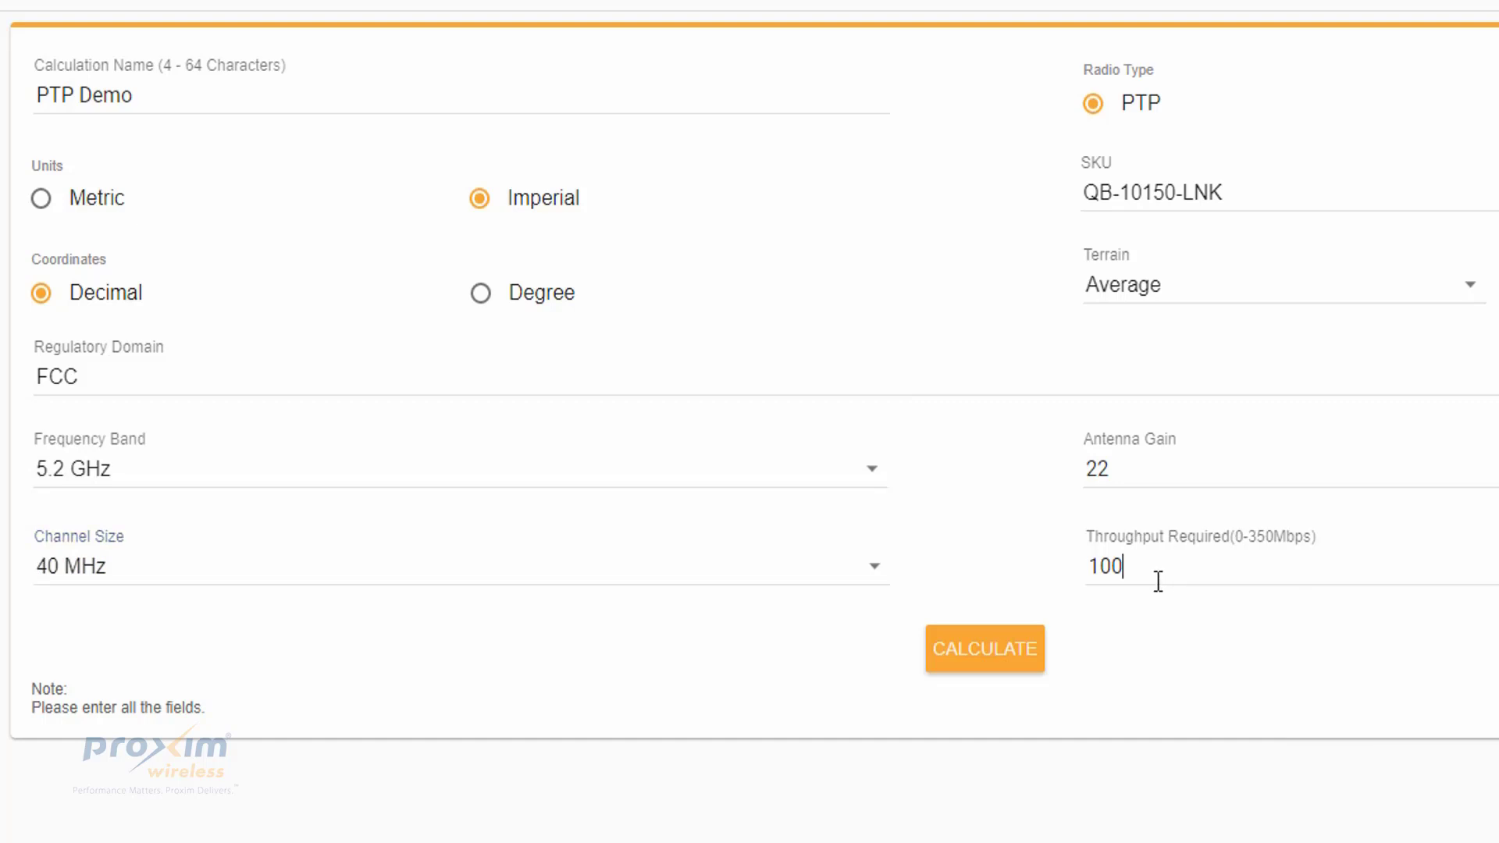
{"action": "left_click_drag", "start_coordinate": [1158, 578], "coordinate": [925, 579]}
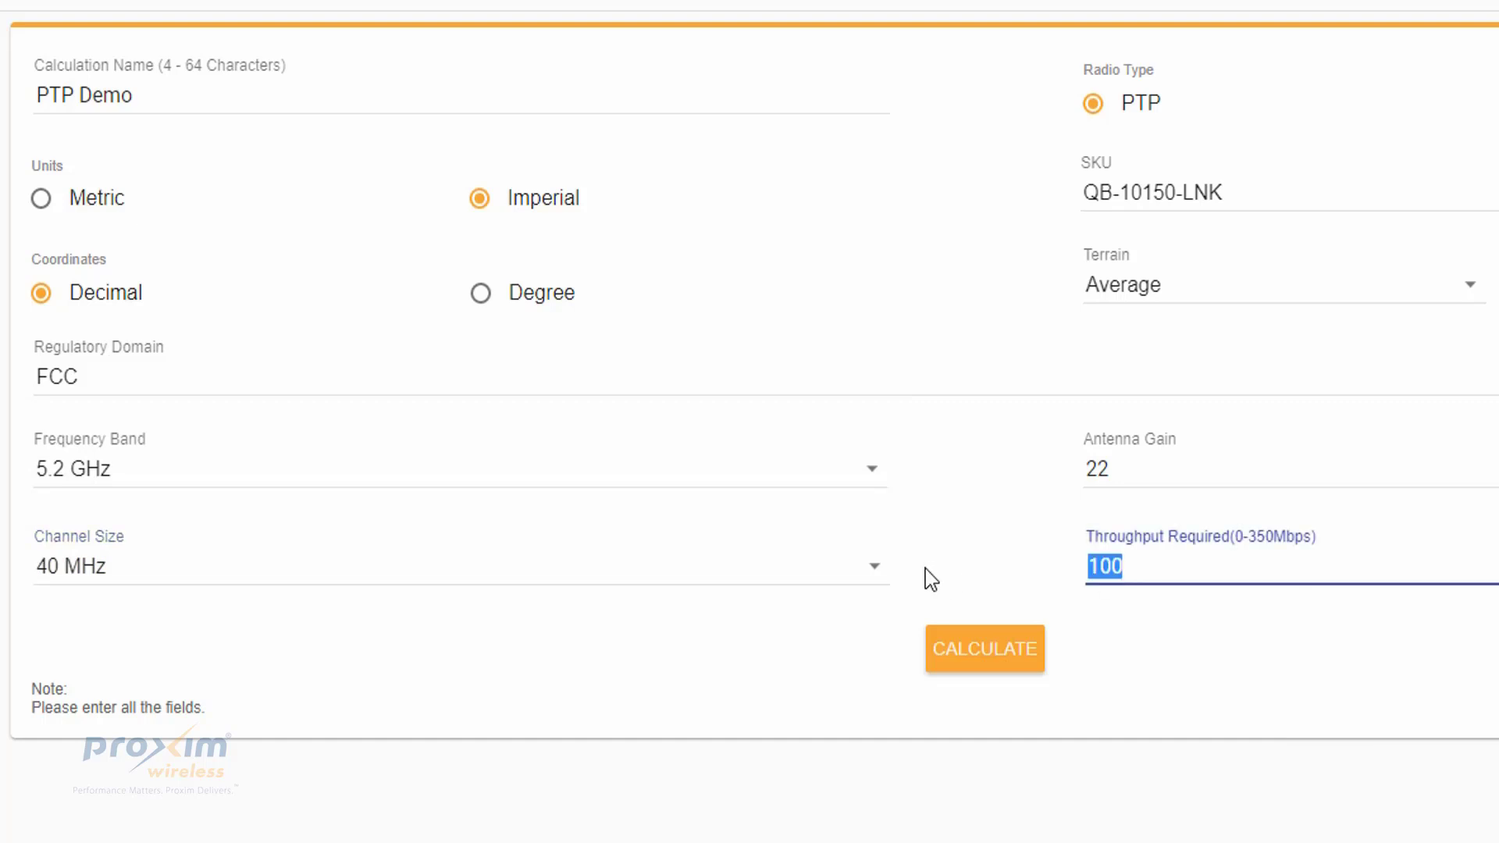
{"action": "type", "text": "250"}
{"action": "left_click", "coordinate": [986, 656]}
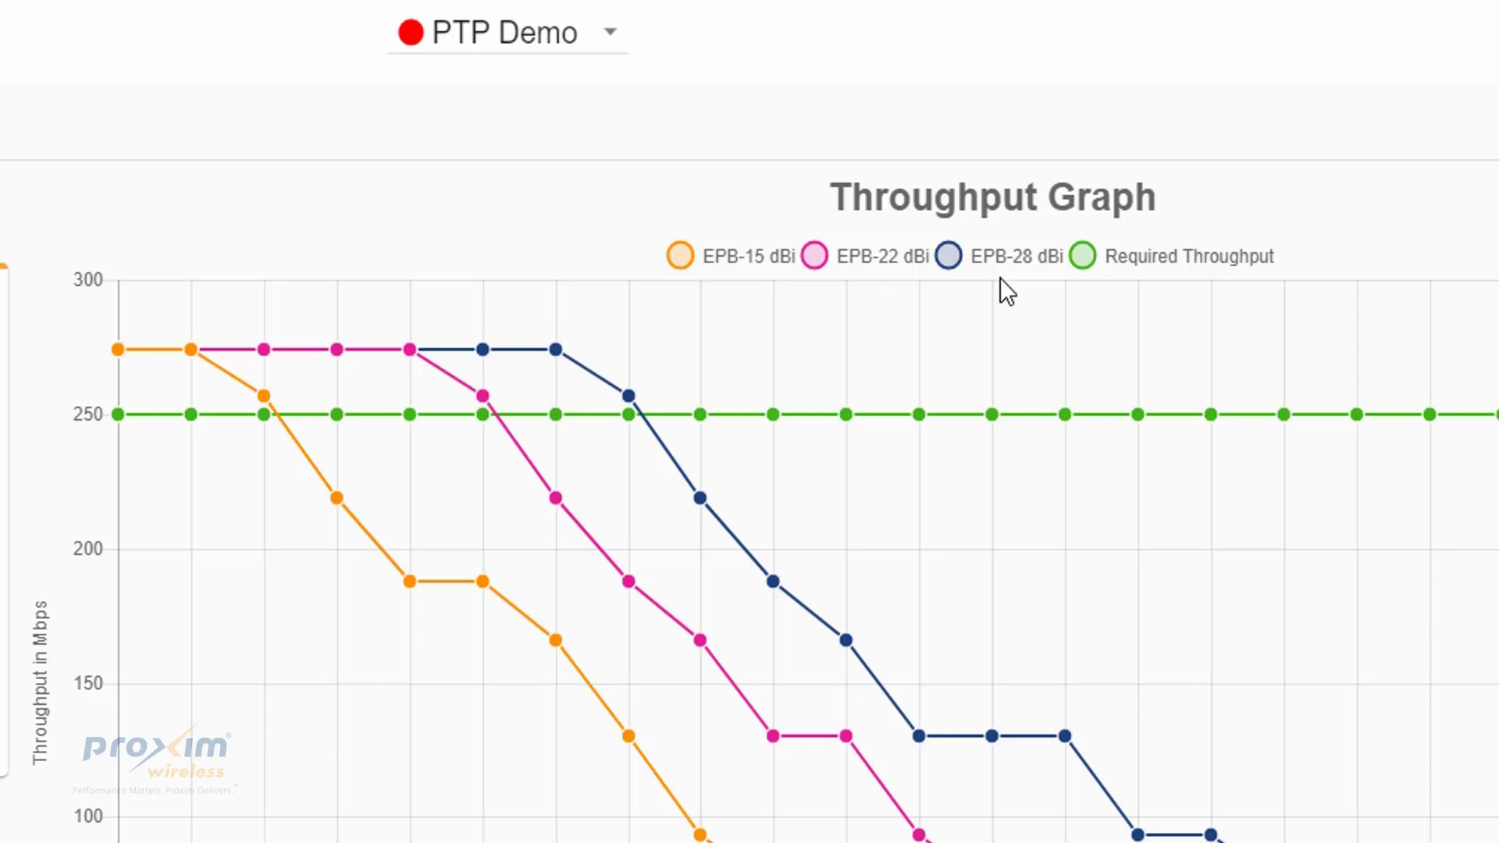
- Examine the throughput graph's values over distance for the 15, 22 and 28 dBi end points against the required throughput
{"action": "scroll", "coordinate": [58, 595], "scroll_direction": "down", "scroll_amount": 5}
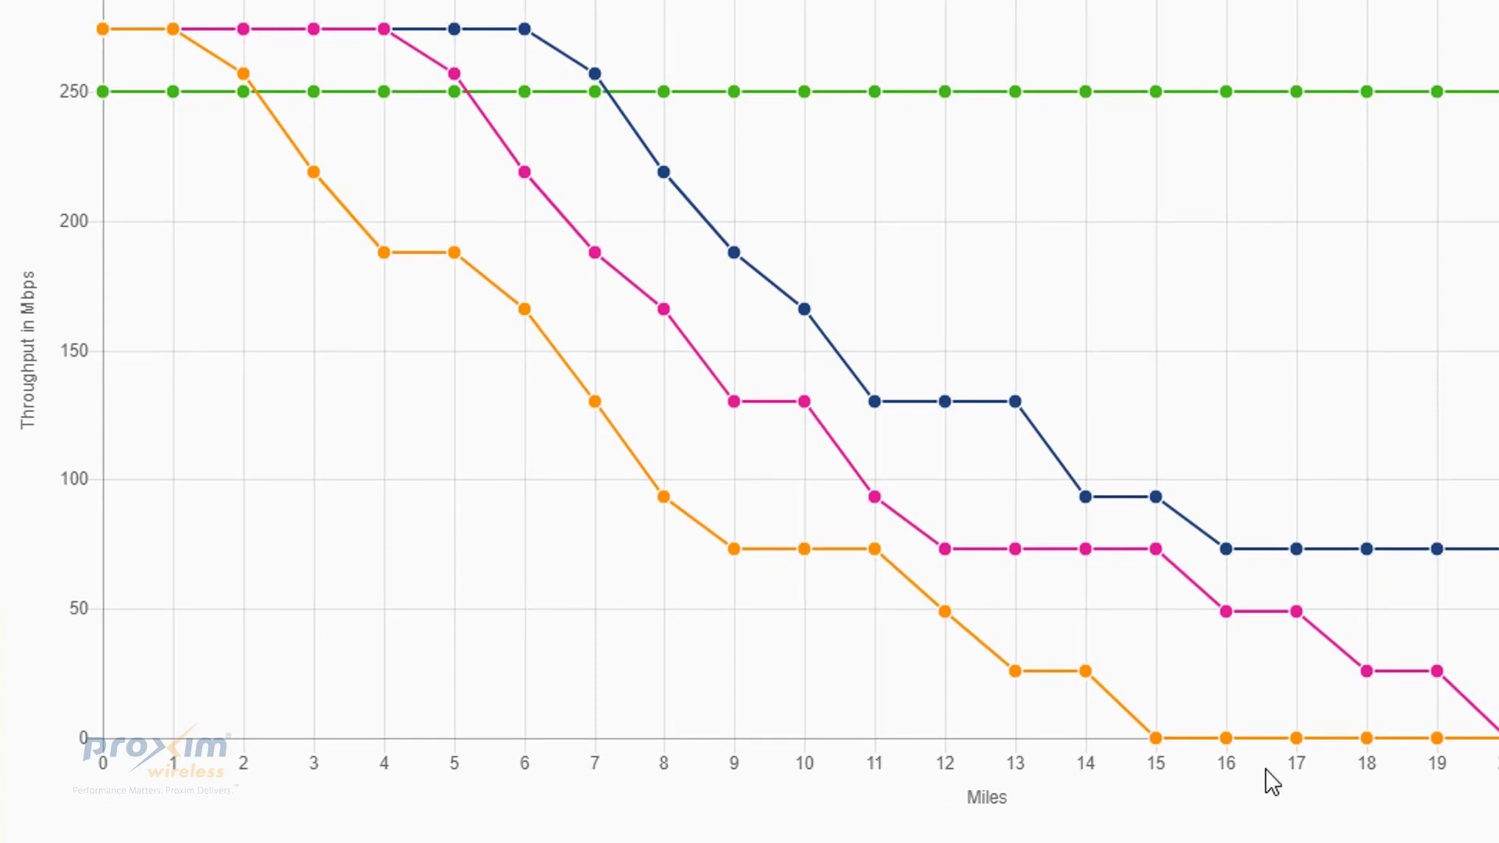
{"action": "mouse_move", "coordinate": [1368, 671]}
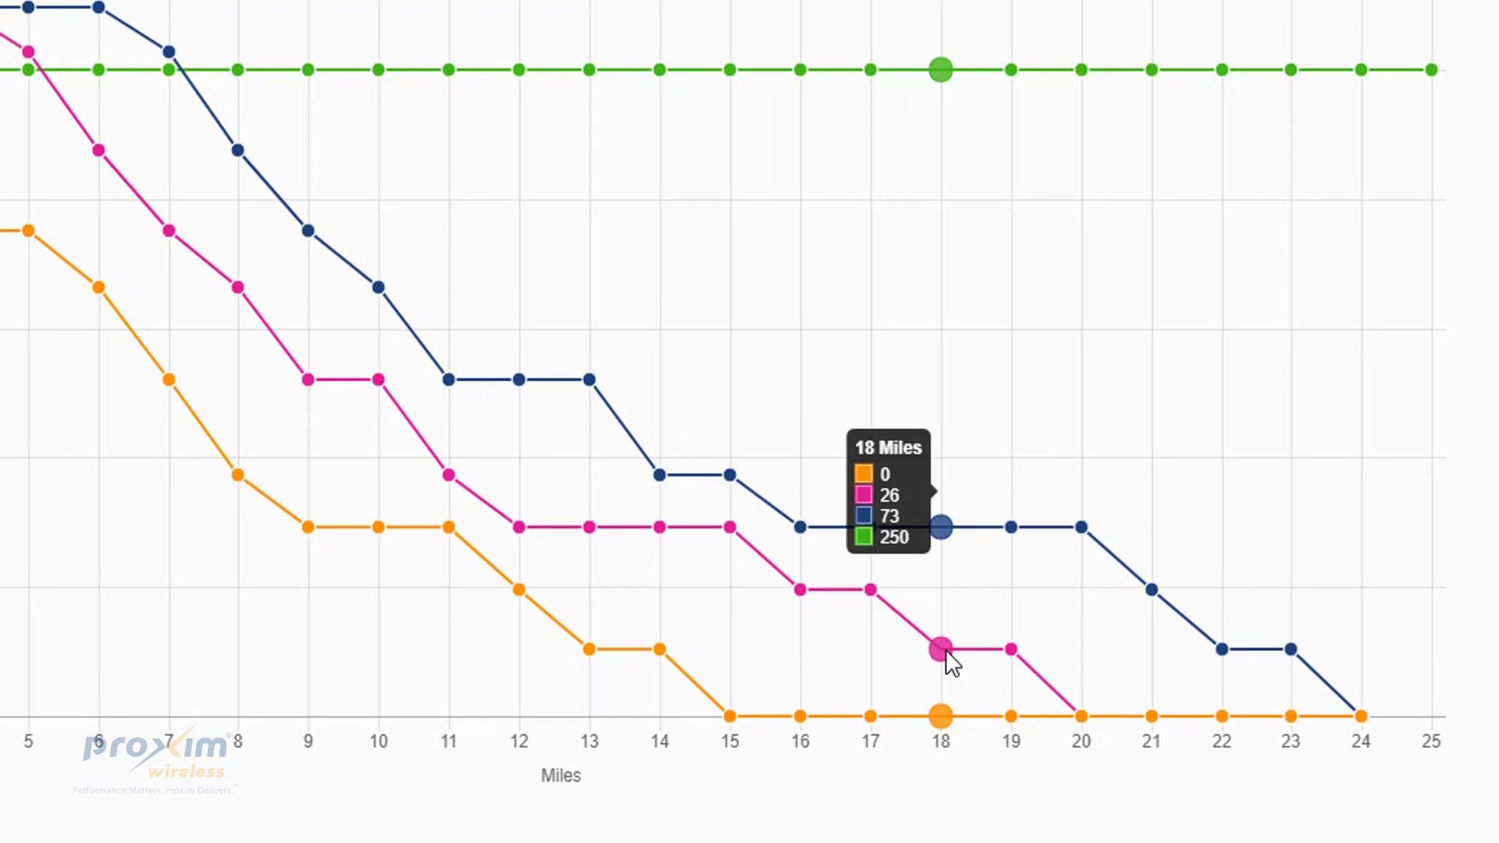
{"action": "mouse_move", "coordinate": [1009, 647]}
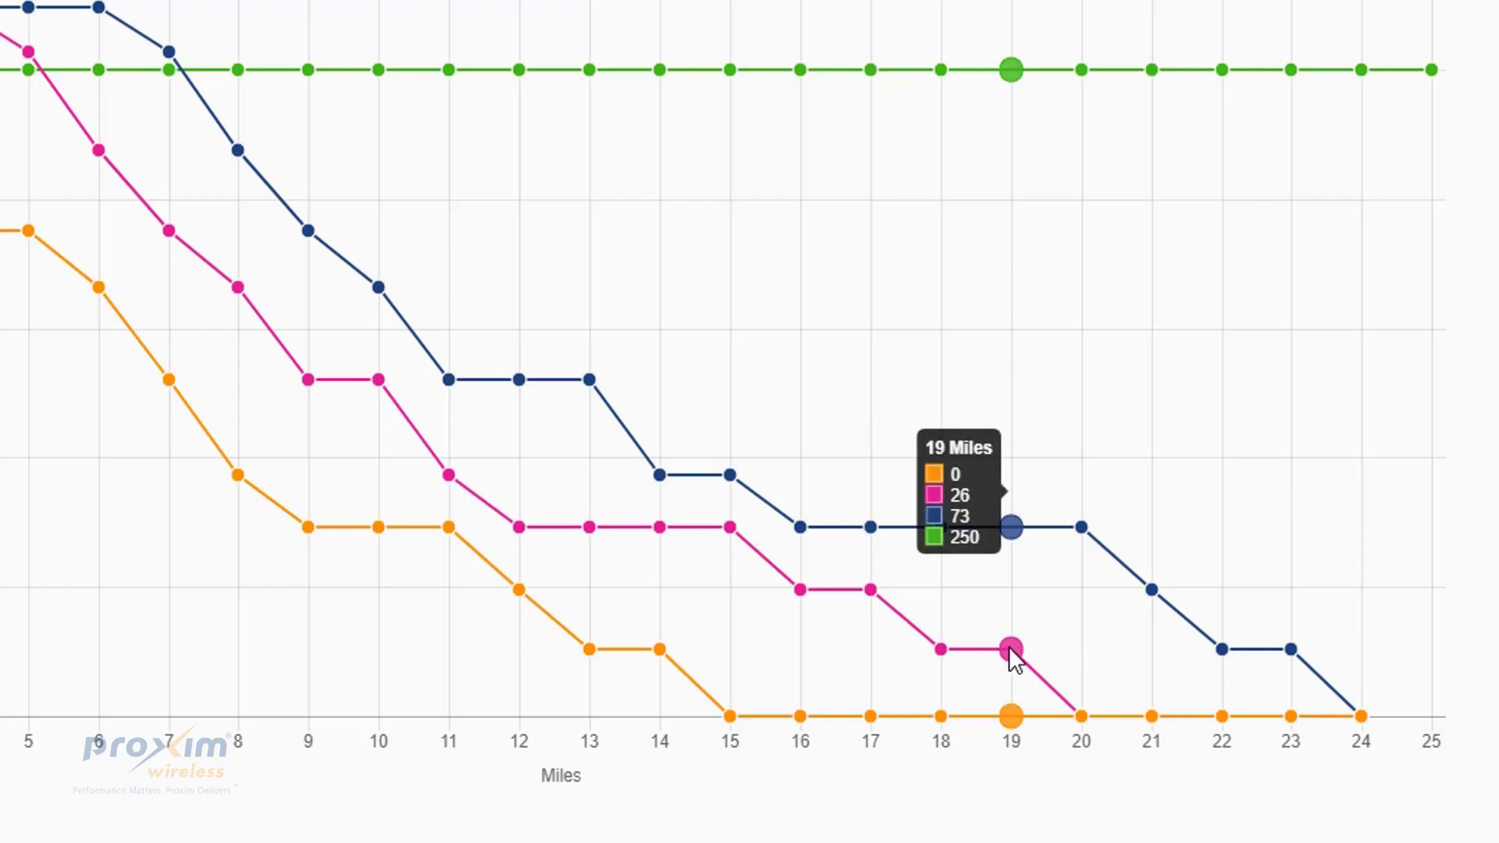
{"action": "mouse_move", "coordinate": [1076, 714]}
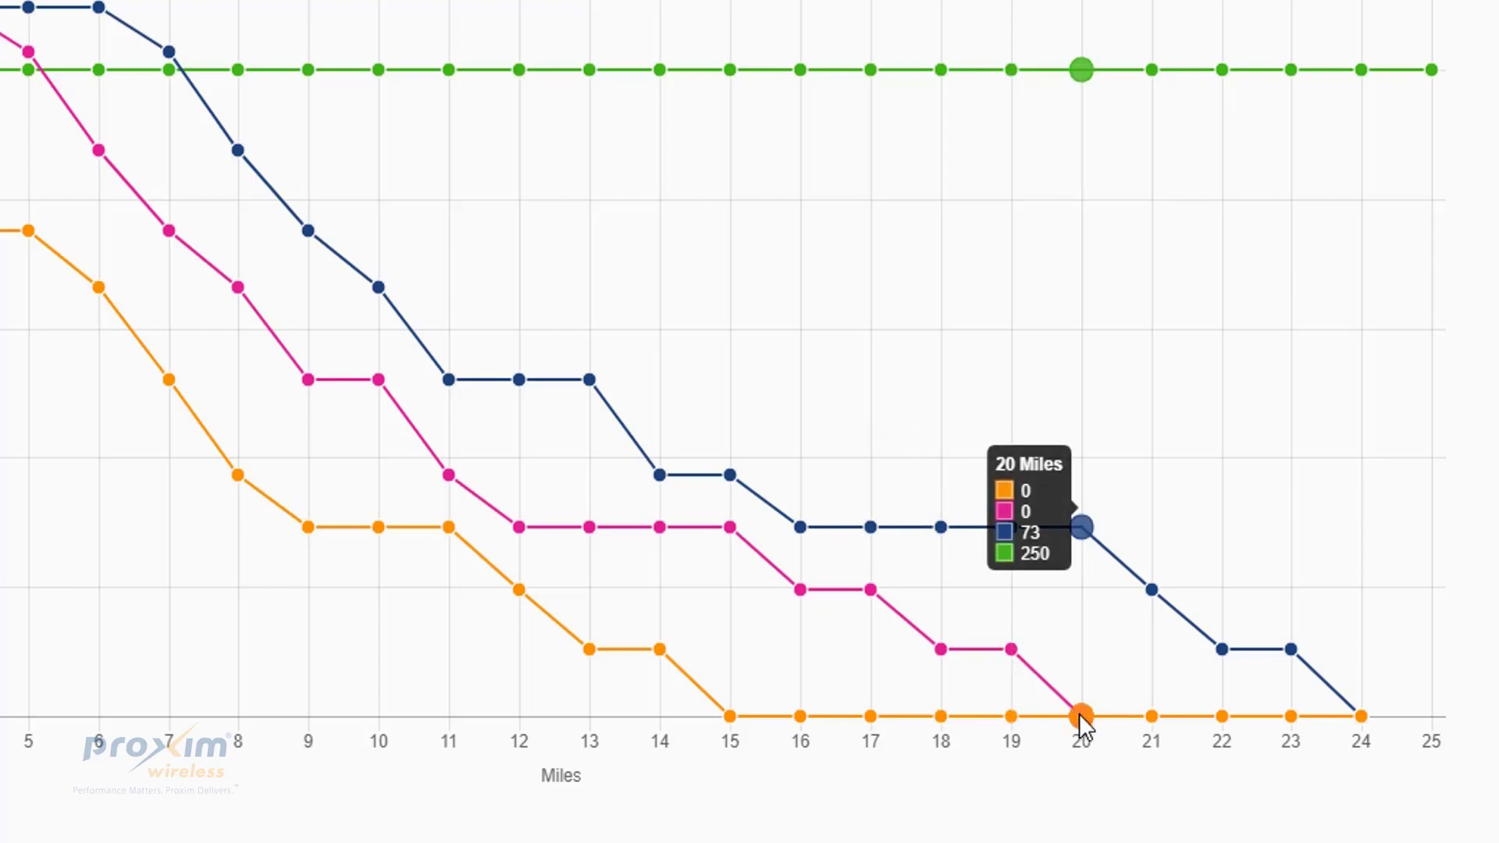
{"action": "mouse_move", "coordinate": [306, 381]}
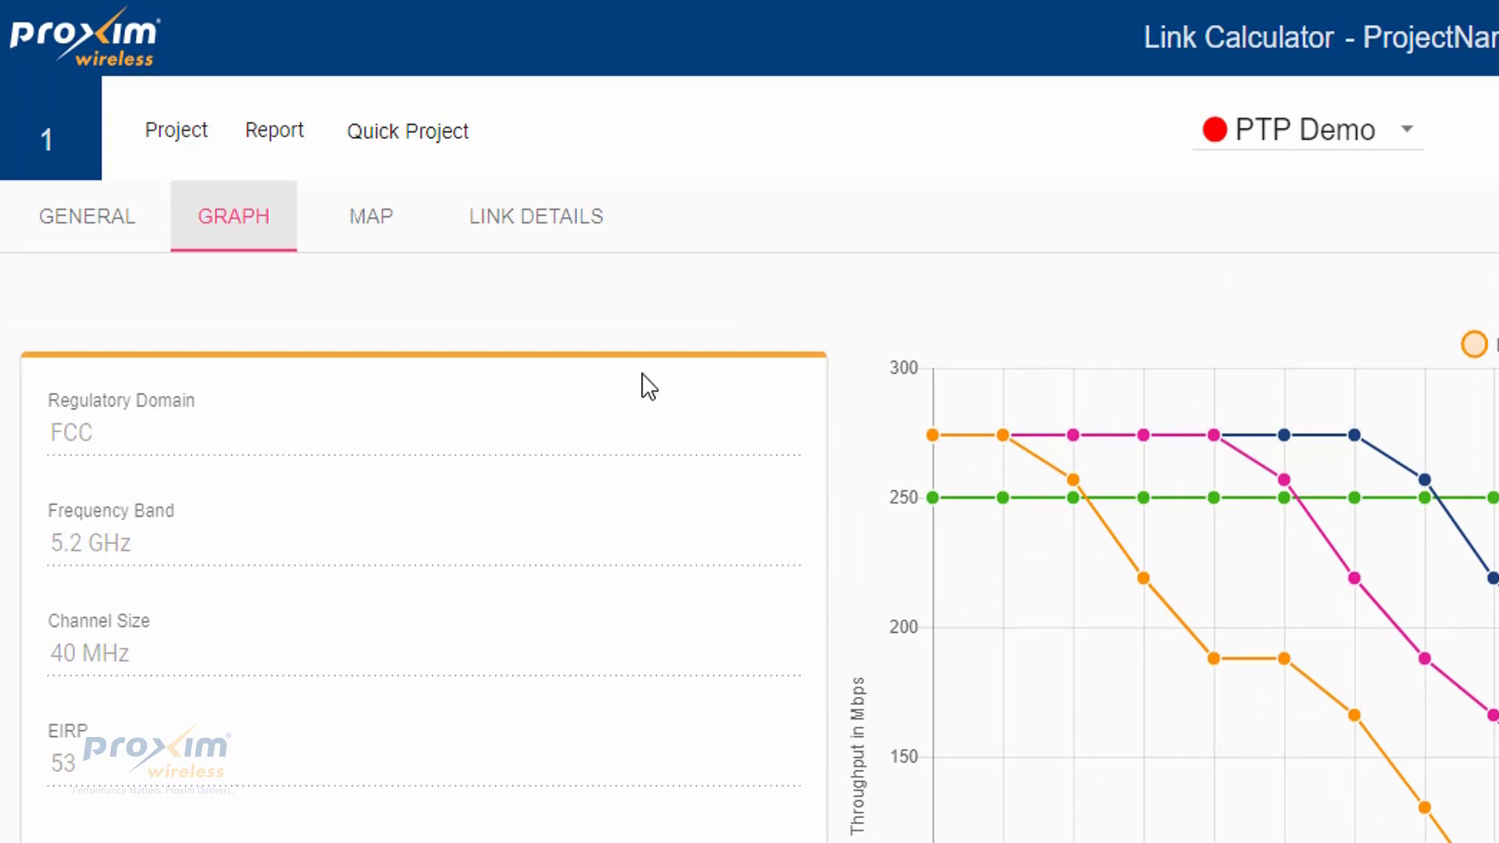
- Open the link's map and switch the satellite view's labels on and off again
{"action": "left_click", "coordinate": [354, 233]}
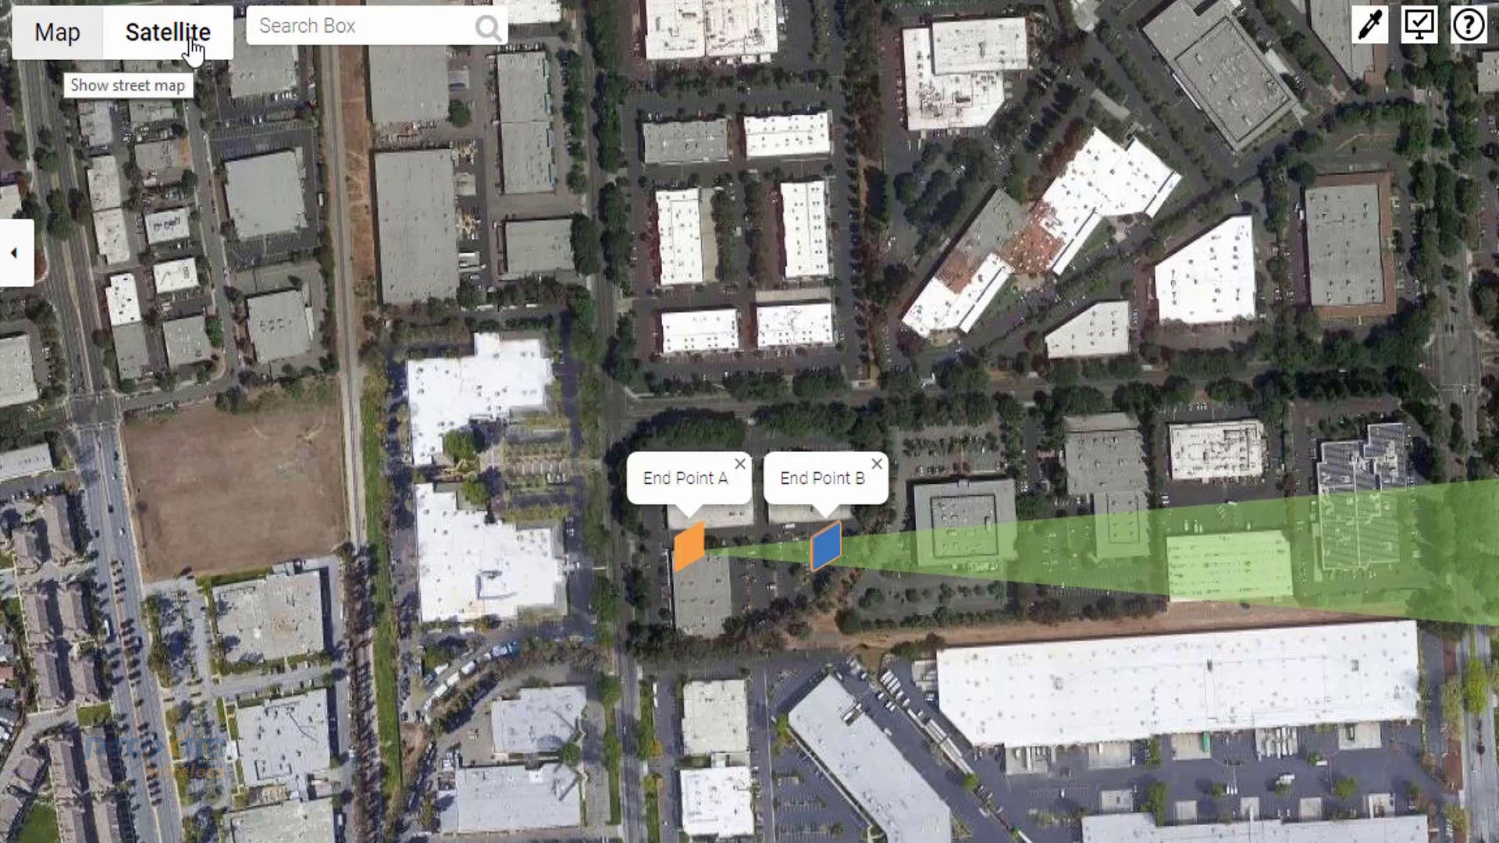
{"action": "mouse_move", "coordinate": [194, 51]}
{"action": "left_click", "coordinate": [168, 84]}
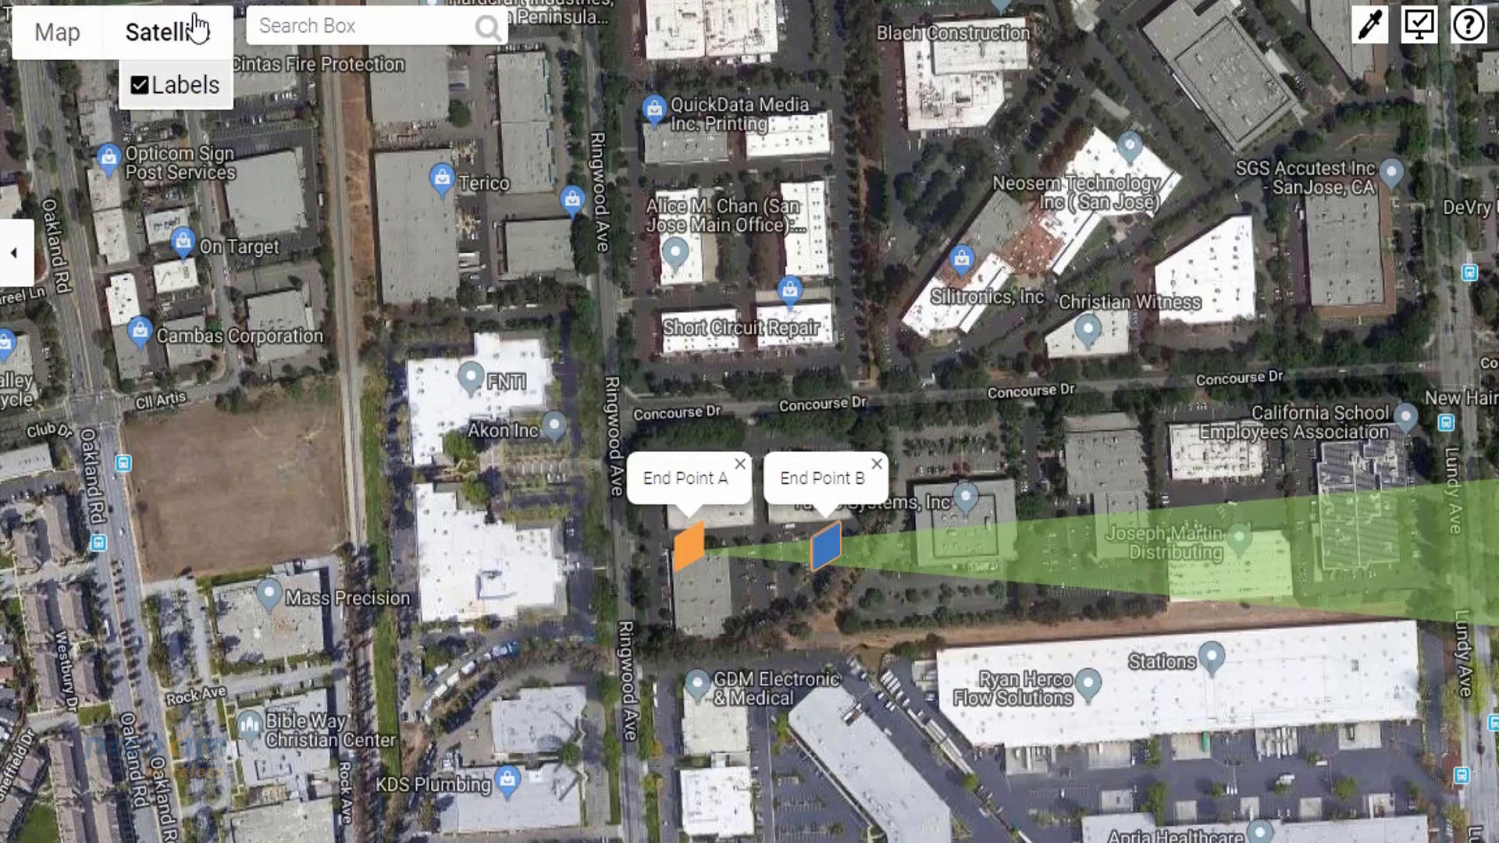
{"action": "left_click", "coordinate": [189, 87]}
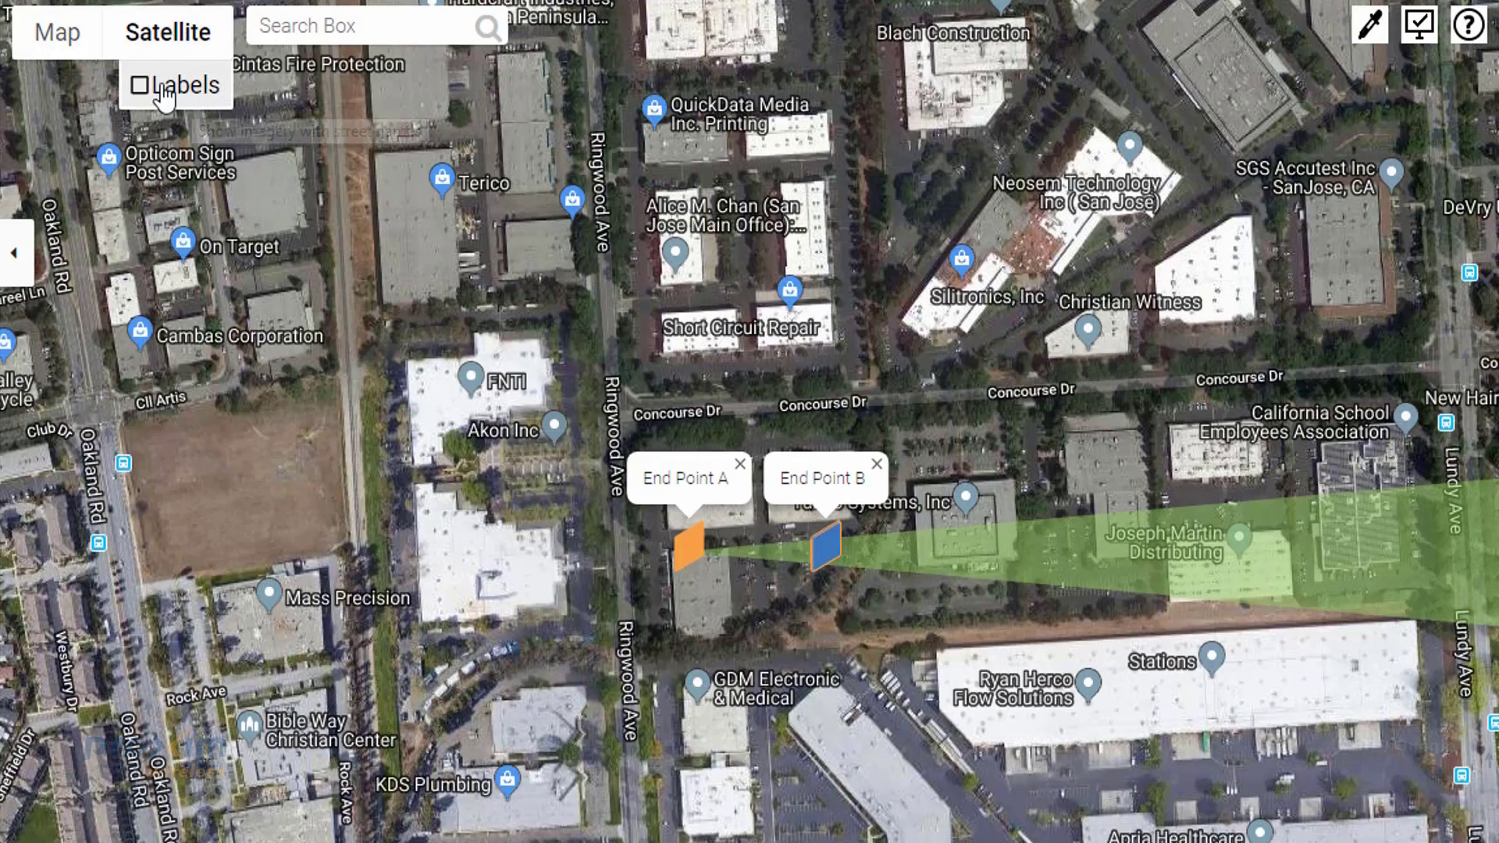
- Show the street map, return to satellite imagery, and toggle its labels on and back off
{"action": "left_click", "coordinate": [67, 47]}
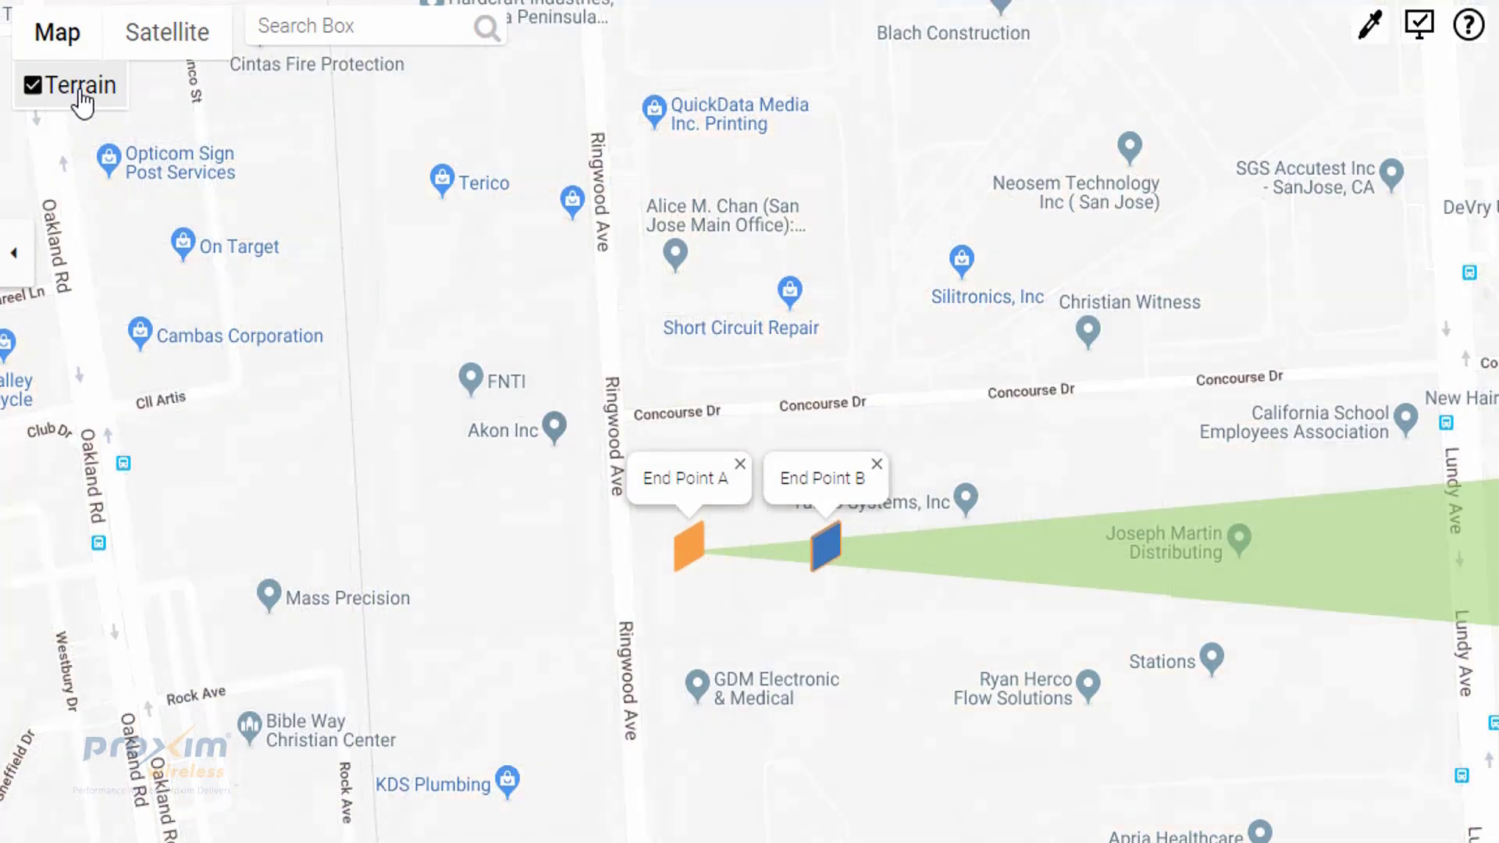
{"action": "left_click", "coordinate": [174, 60]}
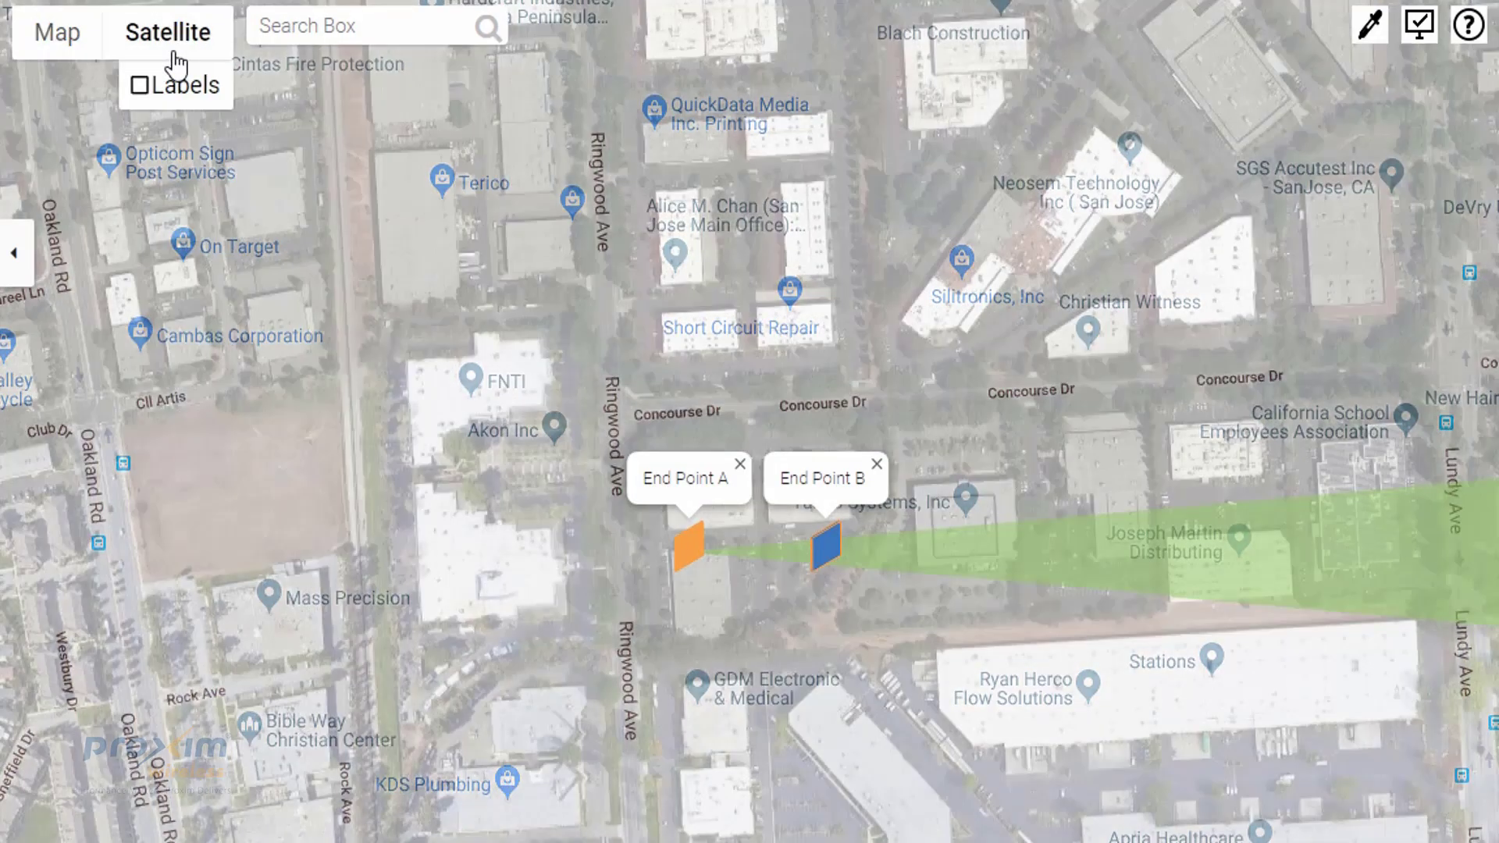
{"action": "left_click", "coordinate": [175, 88]}
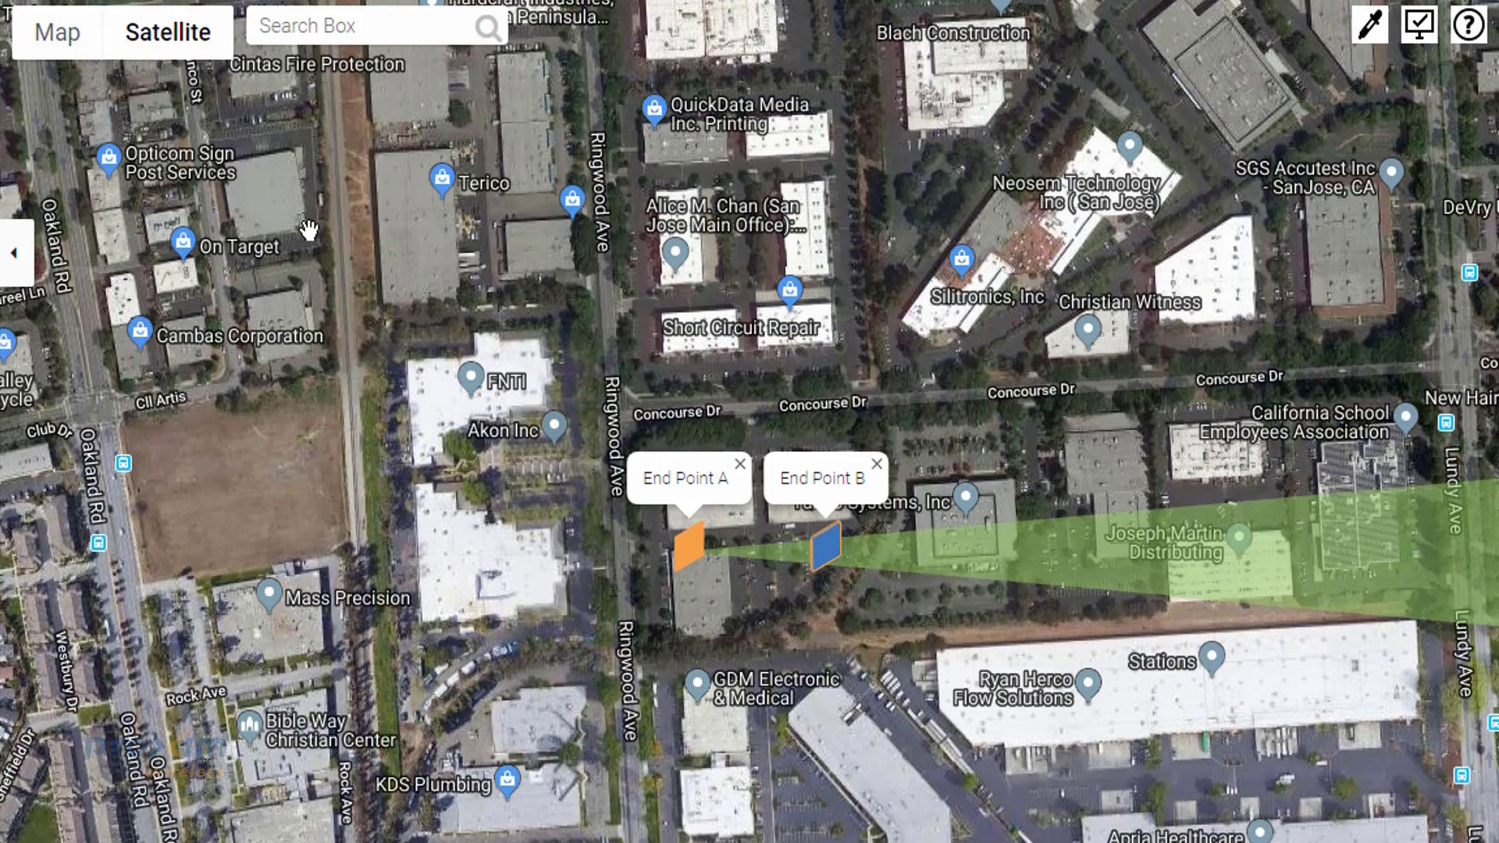
{"action": "mouse_move", "coordinate": [160, 48]}
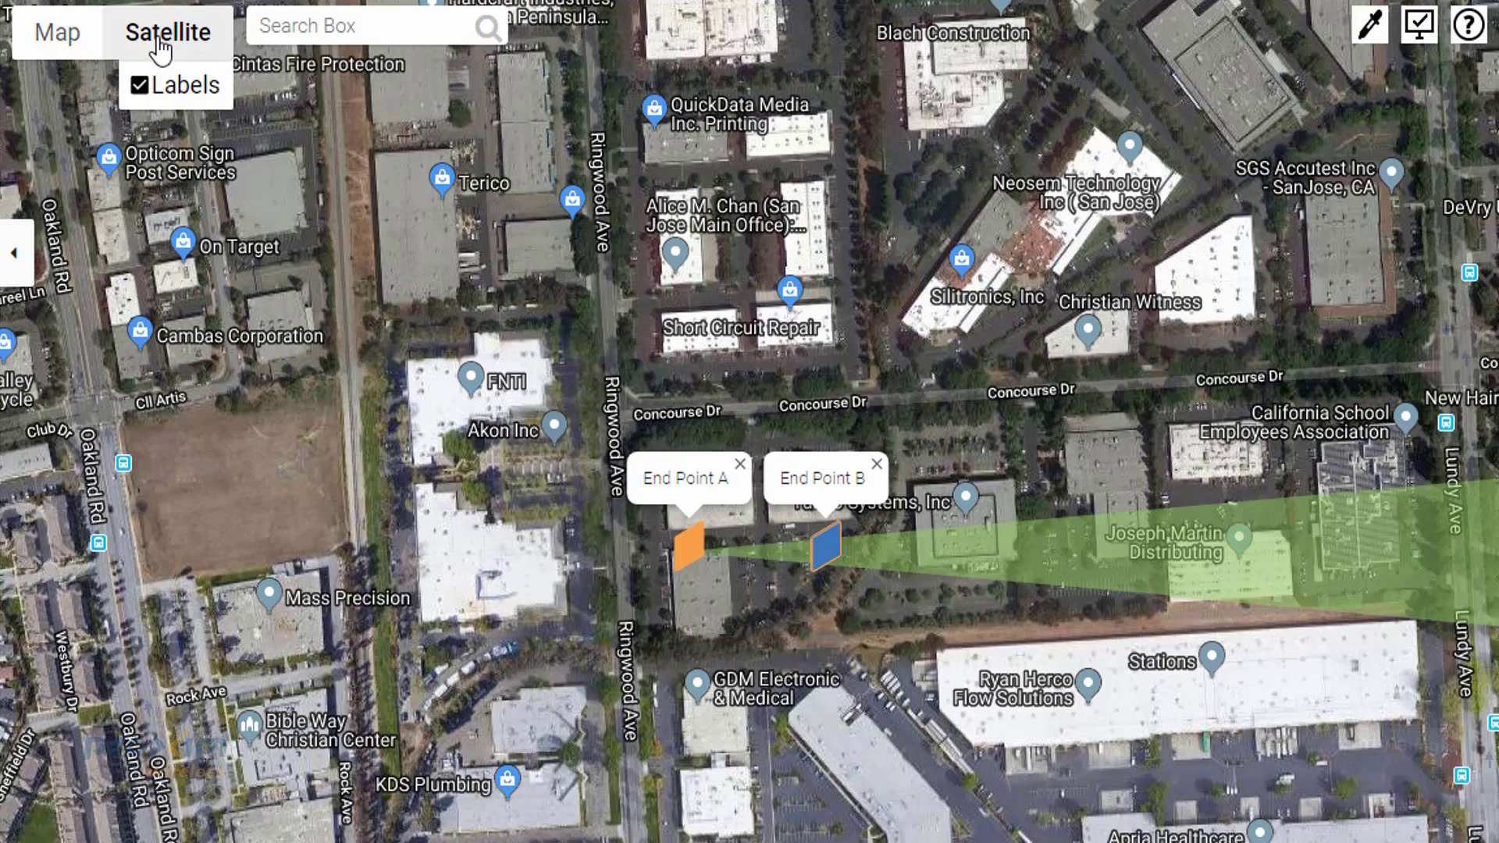
{"action": "left_click", "coordinate": [178, 90]}
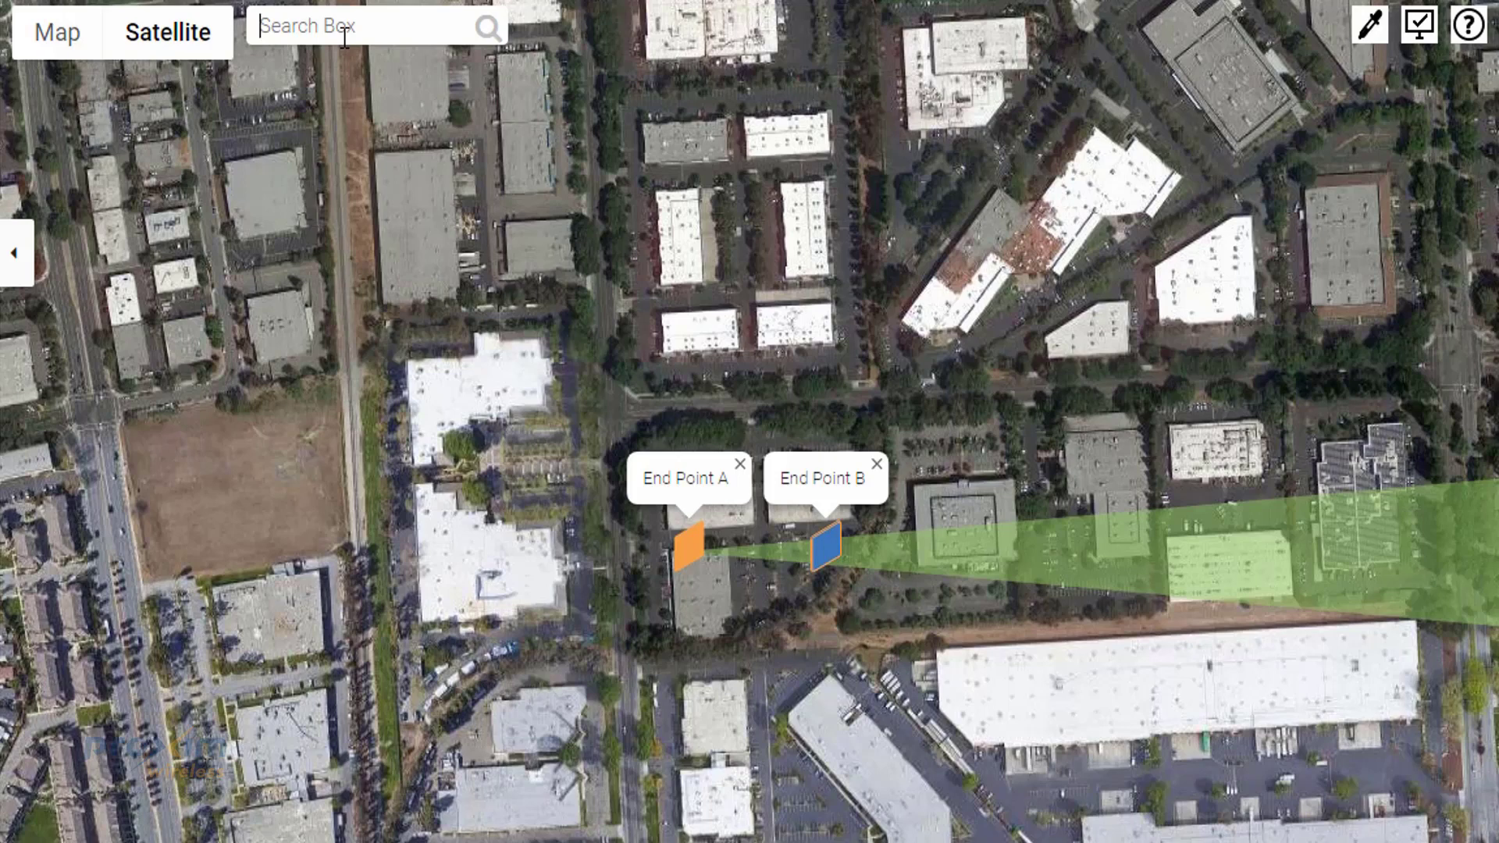
- Change the color of the coverage beam on the map to dark red #682121
{"action": "left_click", "coordinate": [1374, 28]}
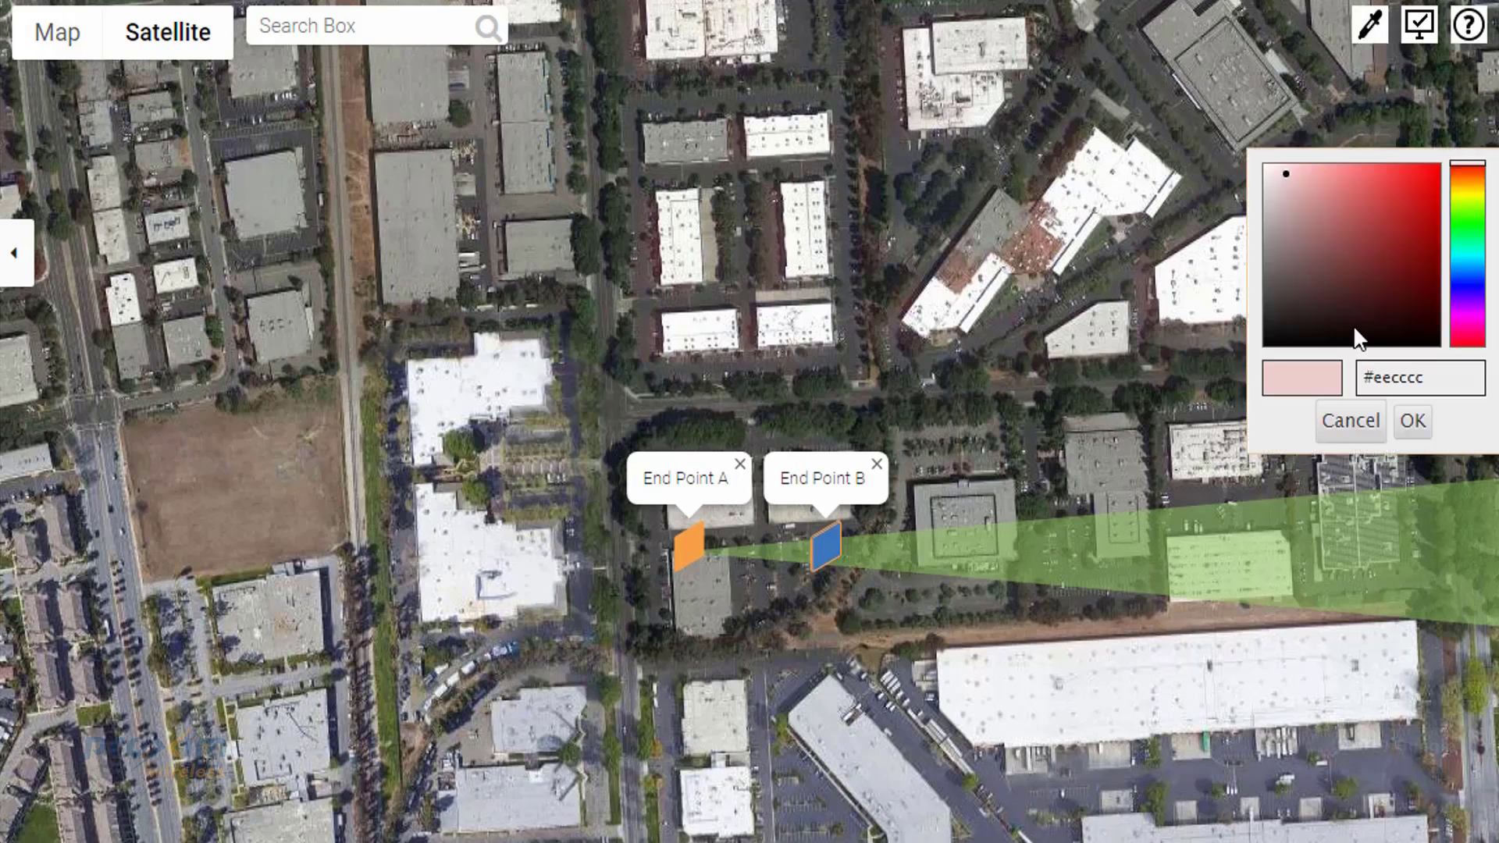
{"action": "left_click", "coordinate": [1206, 570]}
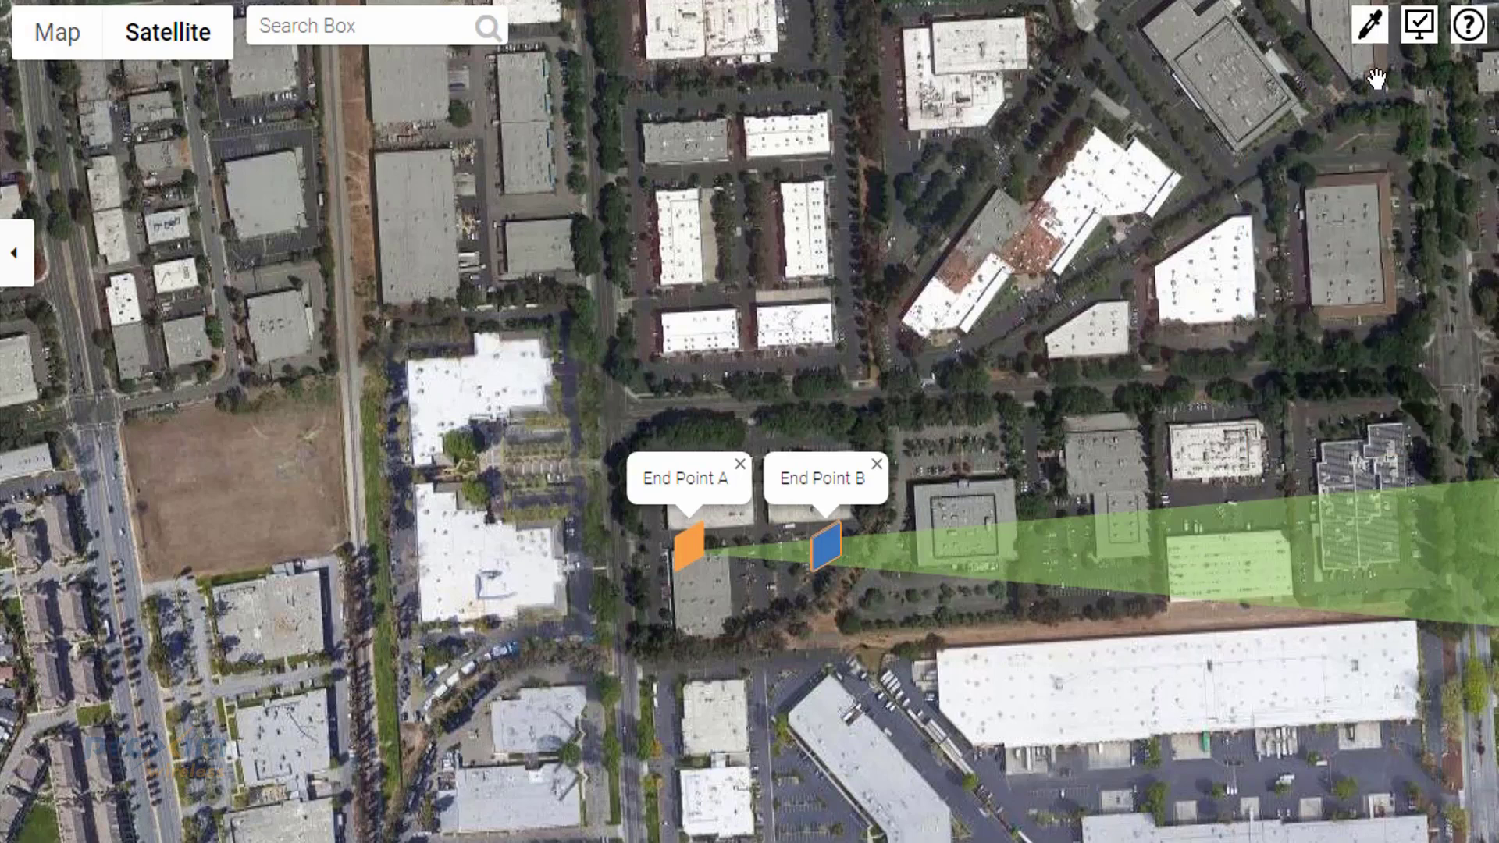
{"action": "left_click", "coordinate": [1373, 28]}
{"action": "left_click_drag", "start_coordinate": [1285, 177], "coordinate": [1384, 275]}
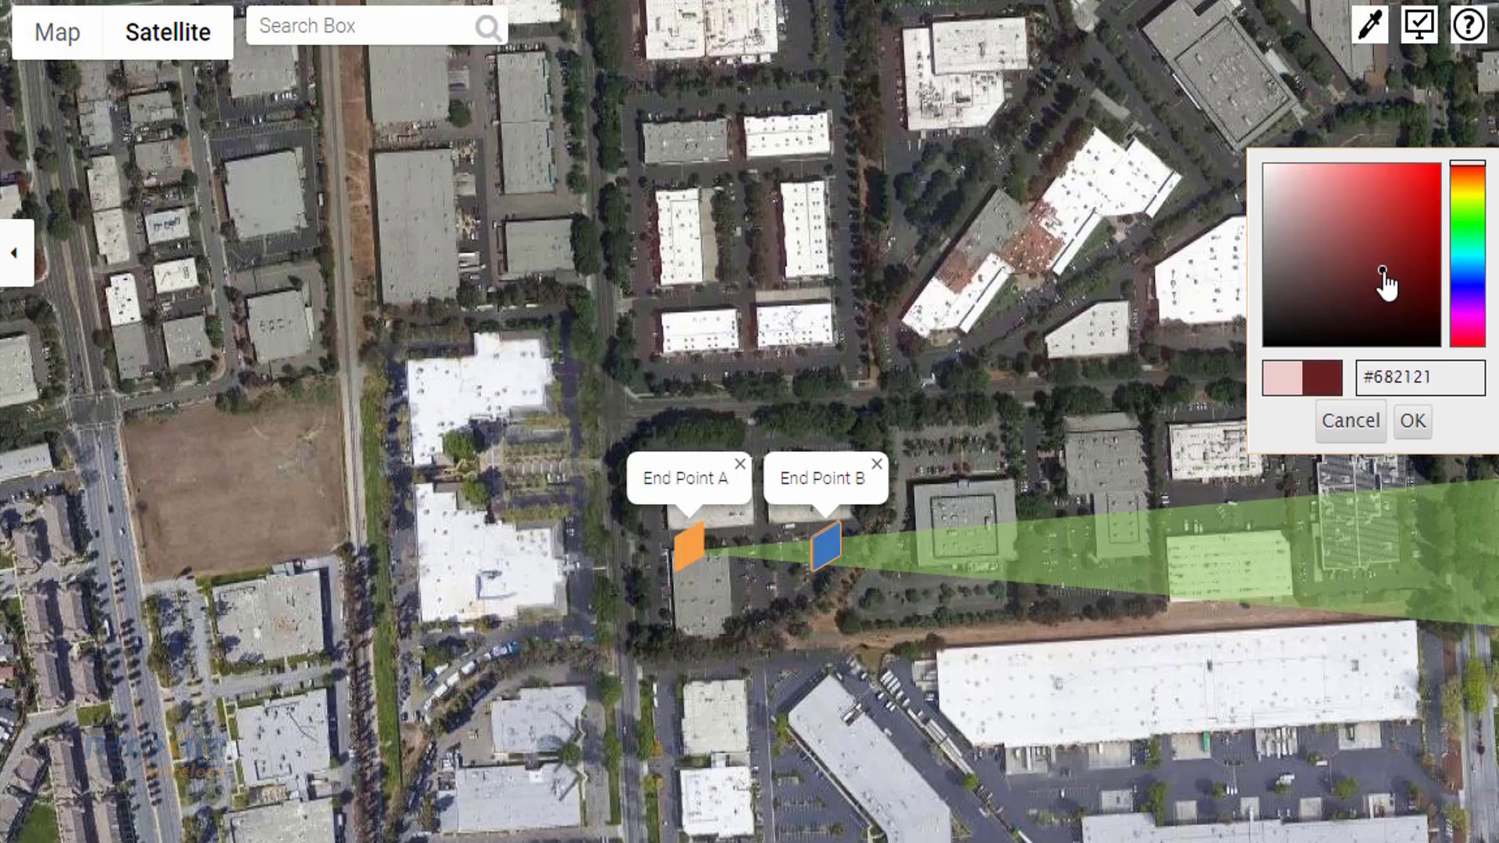
{"action": "left_click", "coordinate": [1413, 421]}
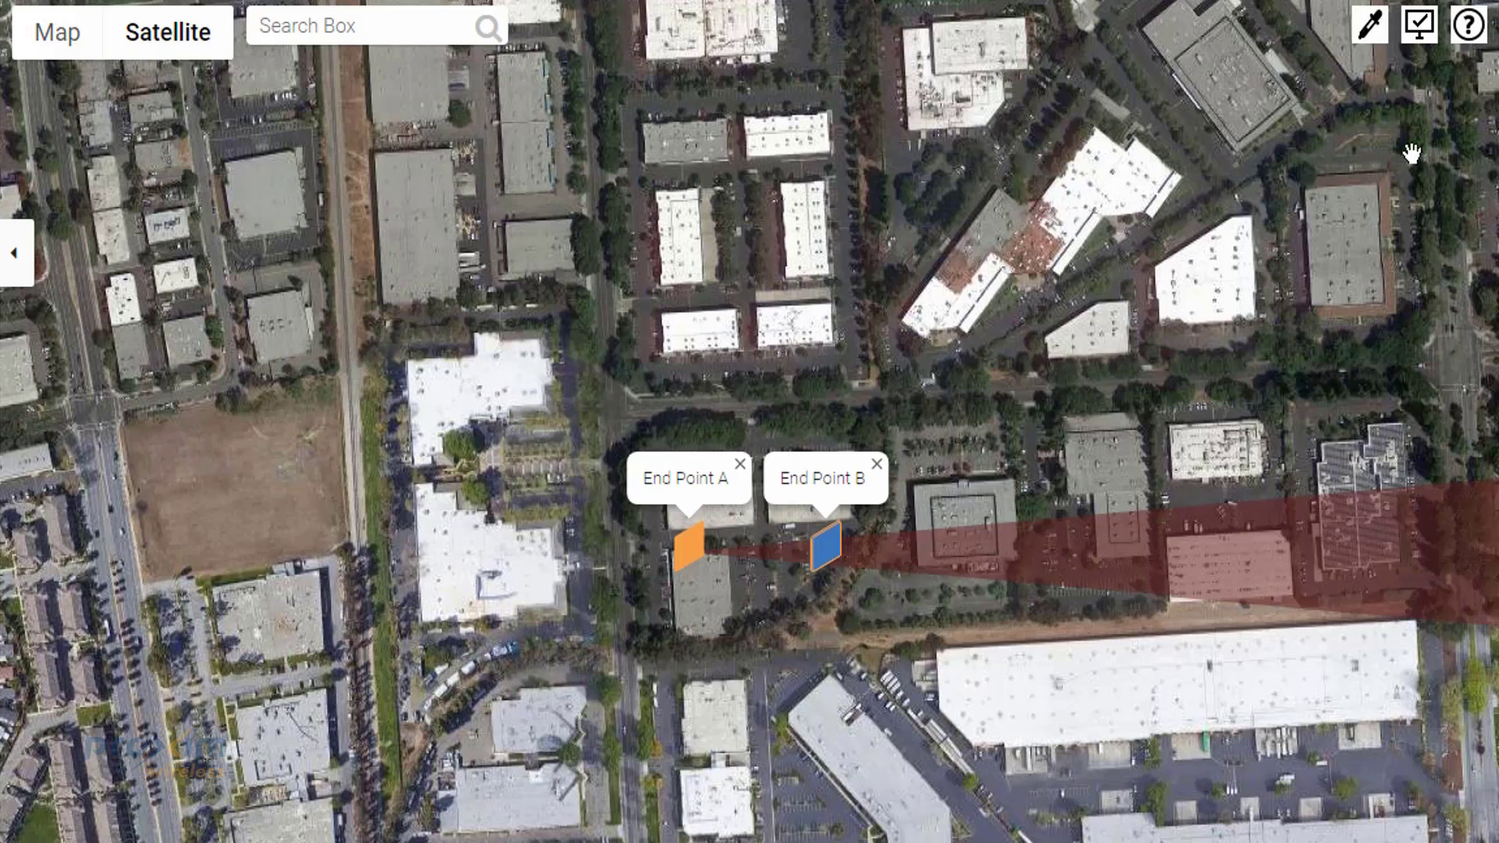
- Hide the End Point A and End Point B labels on the map and show them again
{"action": "left_click", "coordinate": [1419, 27]}
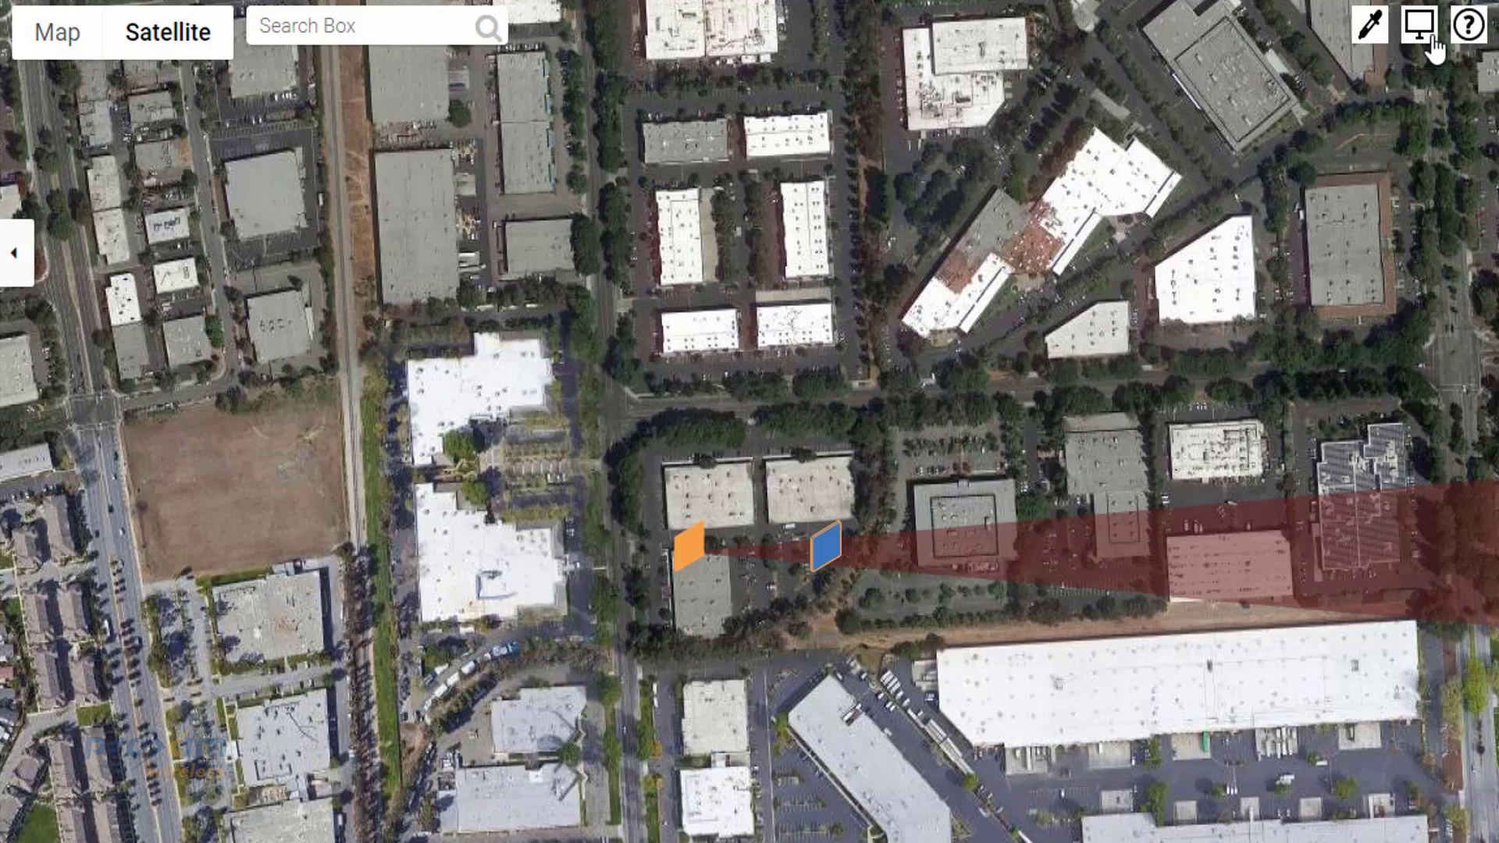
{"action": "left_click", "coordinate": [1432, 39]}
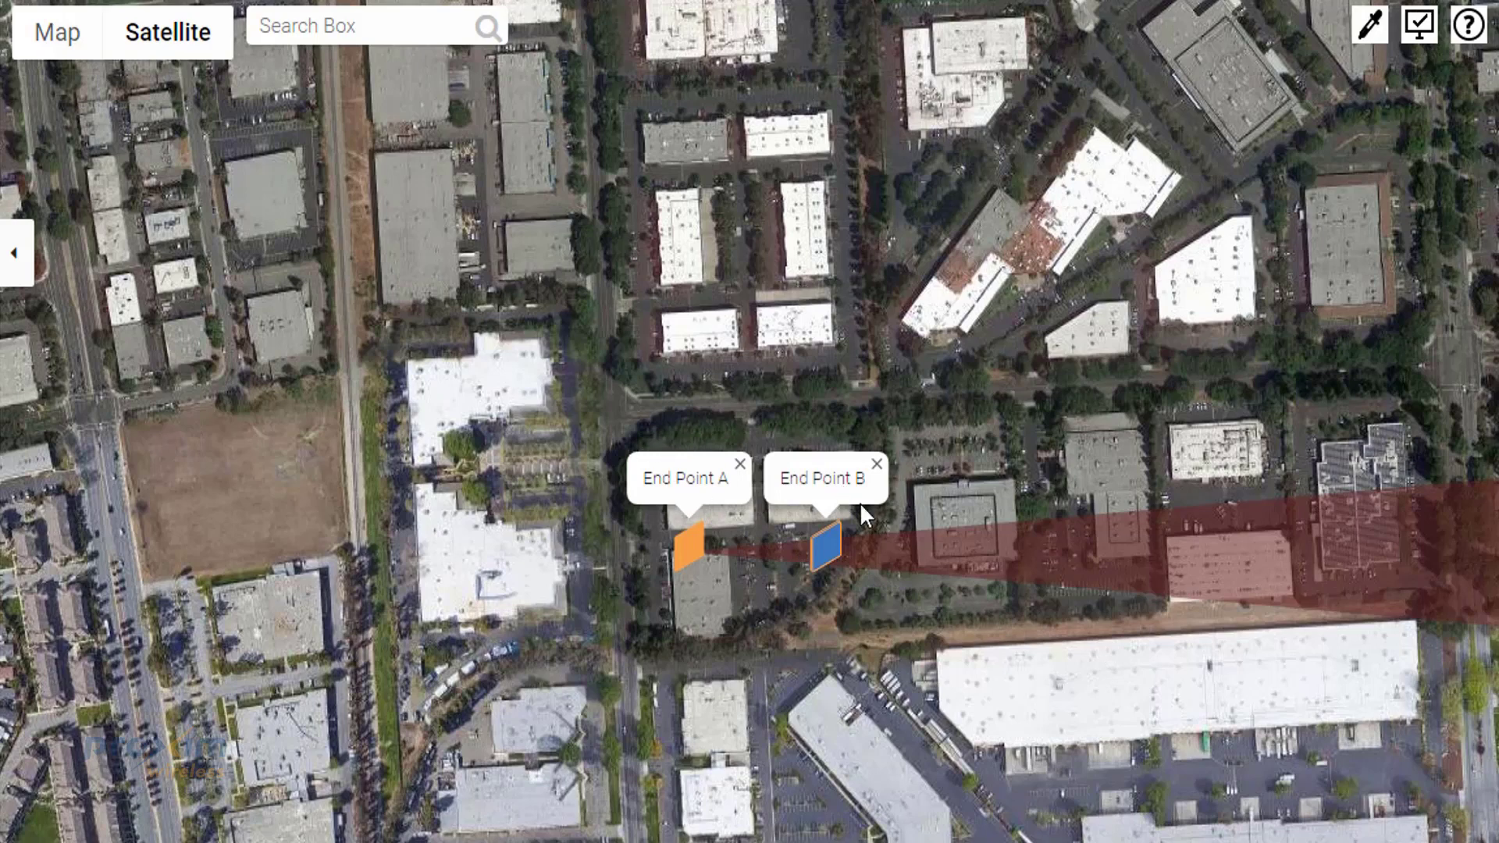
{"action": "left_click", "coordinate": [1422, 25]}
{"action": "left_click", "coordinate": [1422, 25]}
- Fit the map view to the two end points and zoom out to see the surrounding buildings
{"action": "scroll", "coordinate": [1468, 703], "scroll_direction": "down", "scroll_amount": 4}
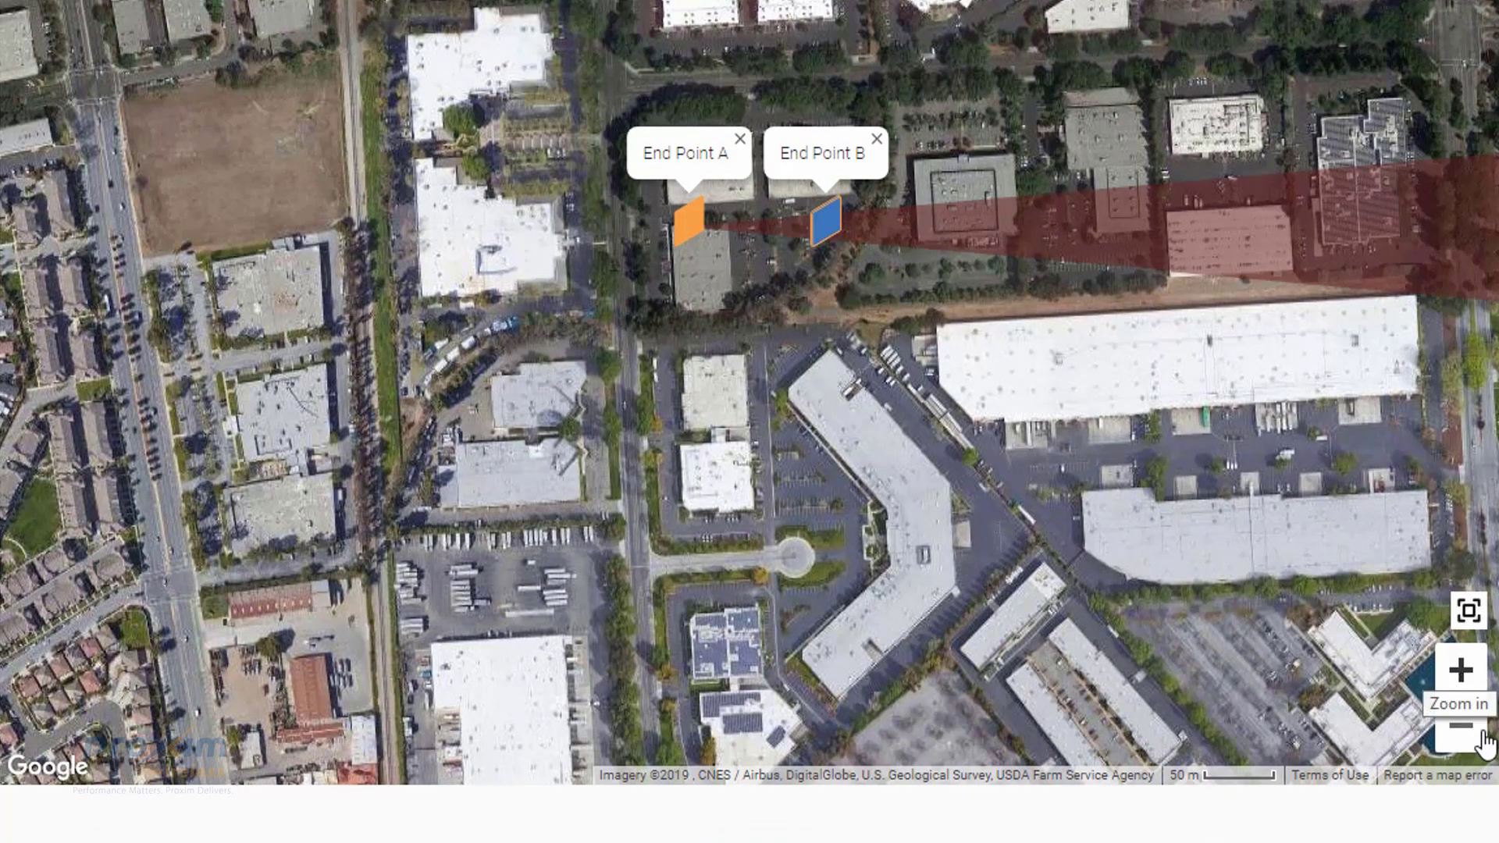
{"action": "left_click", "coordinate": [1469, 617]}
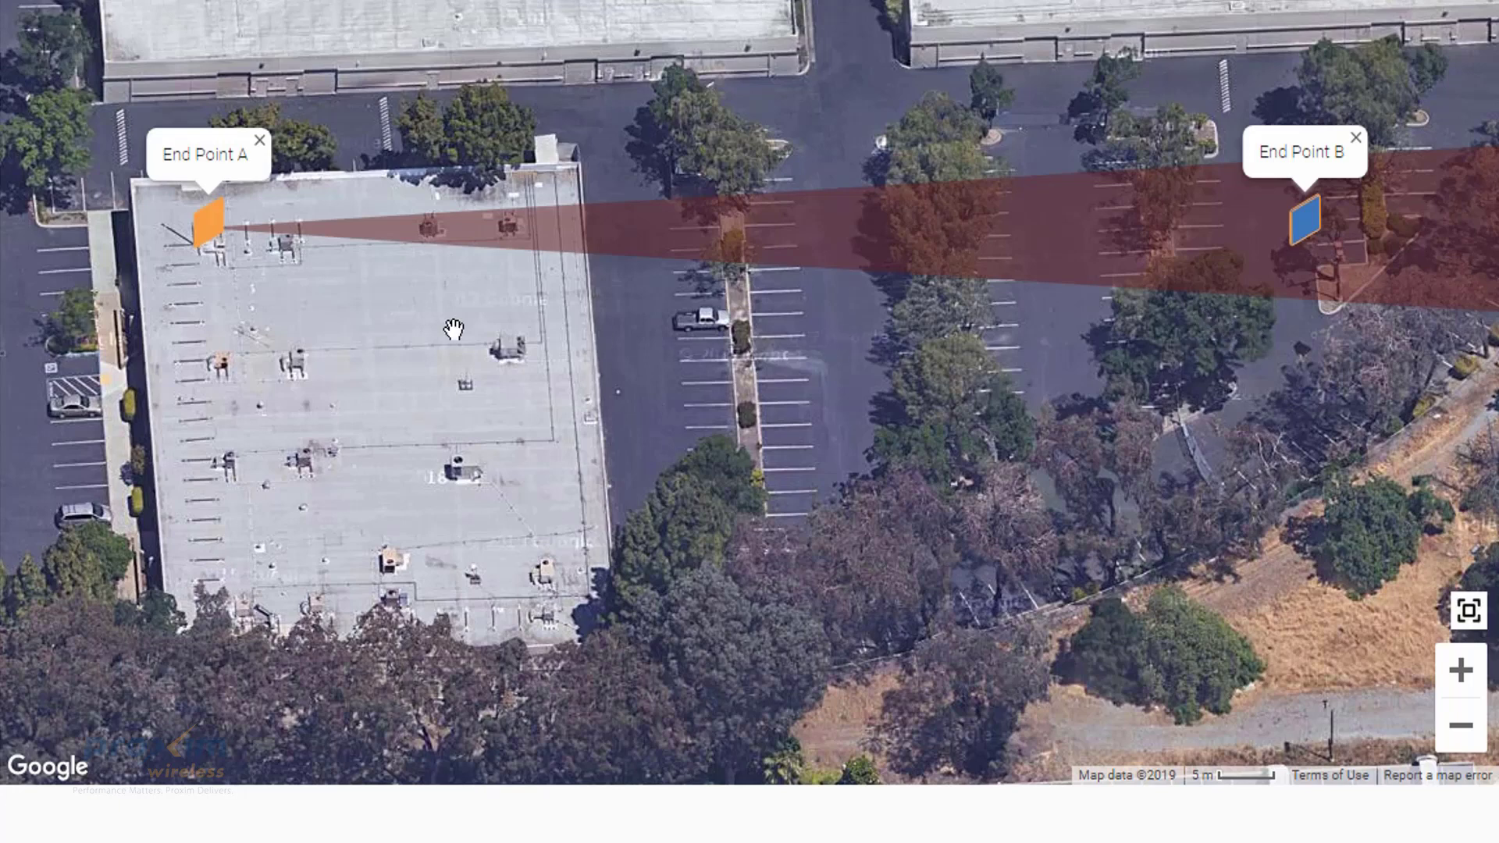
{"action": "scroll", "coordinate": [1159, 419], "scroll_direction": "down", "scroll_amount": 2}
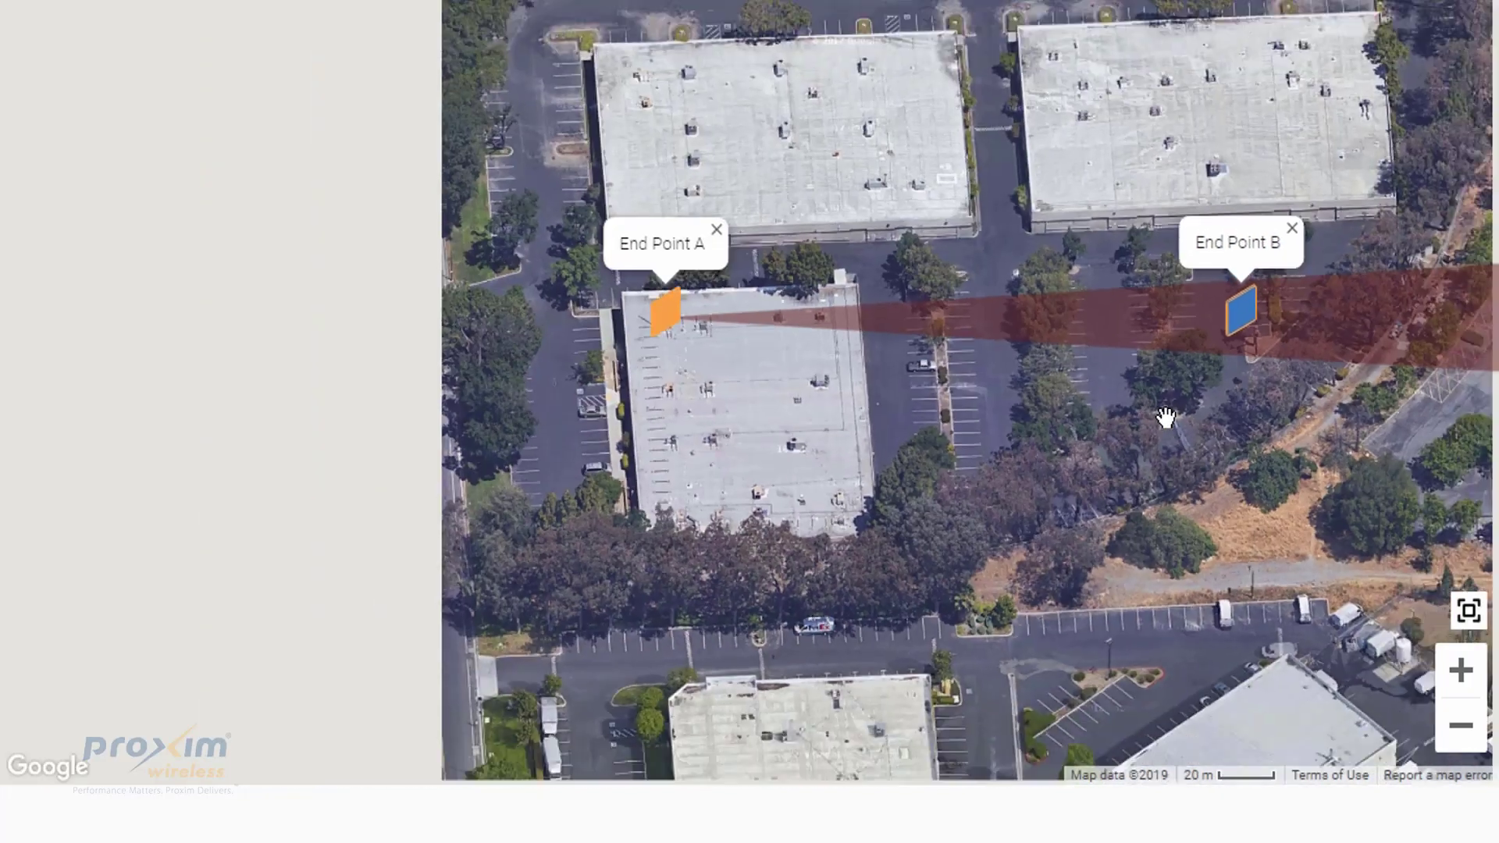
- Move End Point B on the map to the residential block north of the main road, at about 16° azimuth from End Point A
{"action": "scroll", "coordinate": [1165, 418], "scroll_direction": "down", "scroll_amount": 2}
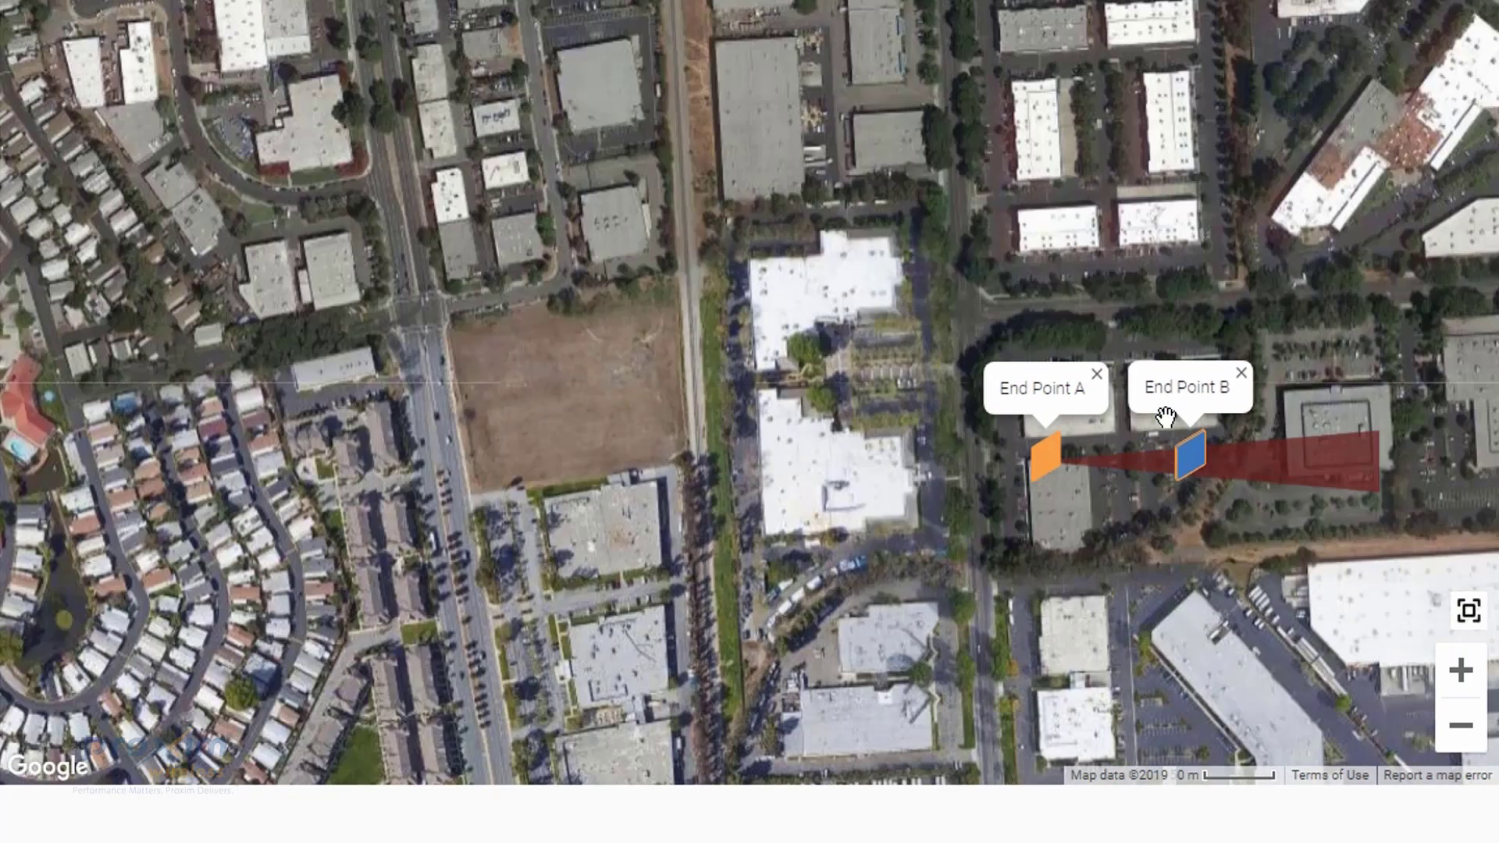
{"action": "scroll", "coordinate": [1166, 417], "scroll_direction": "down", "scroll_amount": 1}
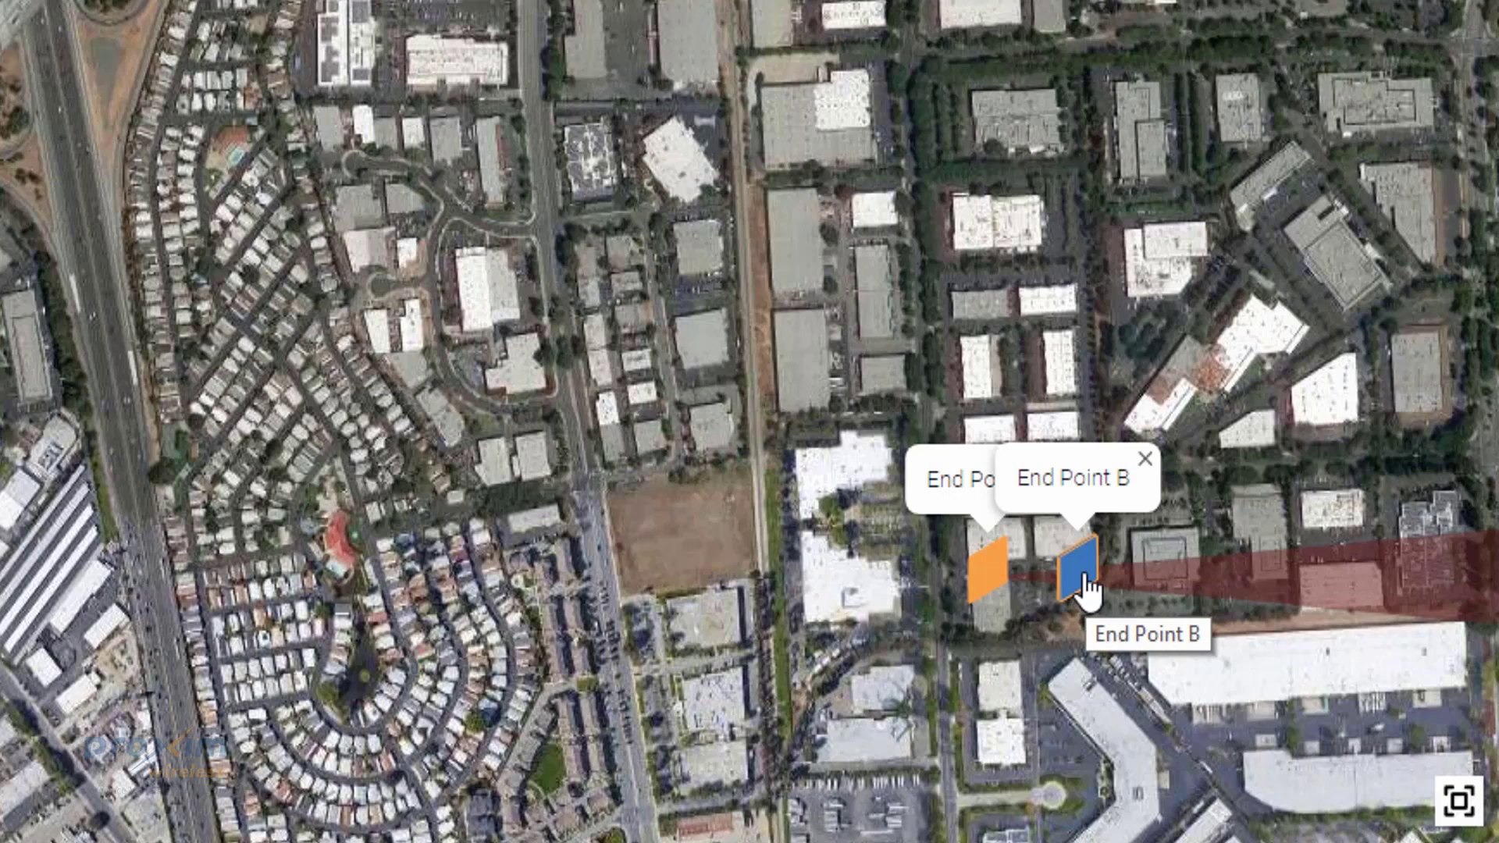
{"action": "mouse_move", "coordinate": [1087, 591]}
{"action": "left_mouse_down"}
{"action": "mouse_move", "coordinate": [1129, 400]}
{"action": "mouse_move", "coordinate": [1180, 365]}
{"action": "mouse_move", "coordinate": [1202, 85]}
{"action": "mouse_move", "coordinate": [1189, 0]}
{"action": "left_mouse_up"}
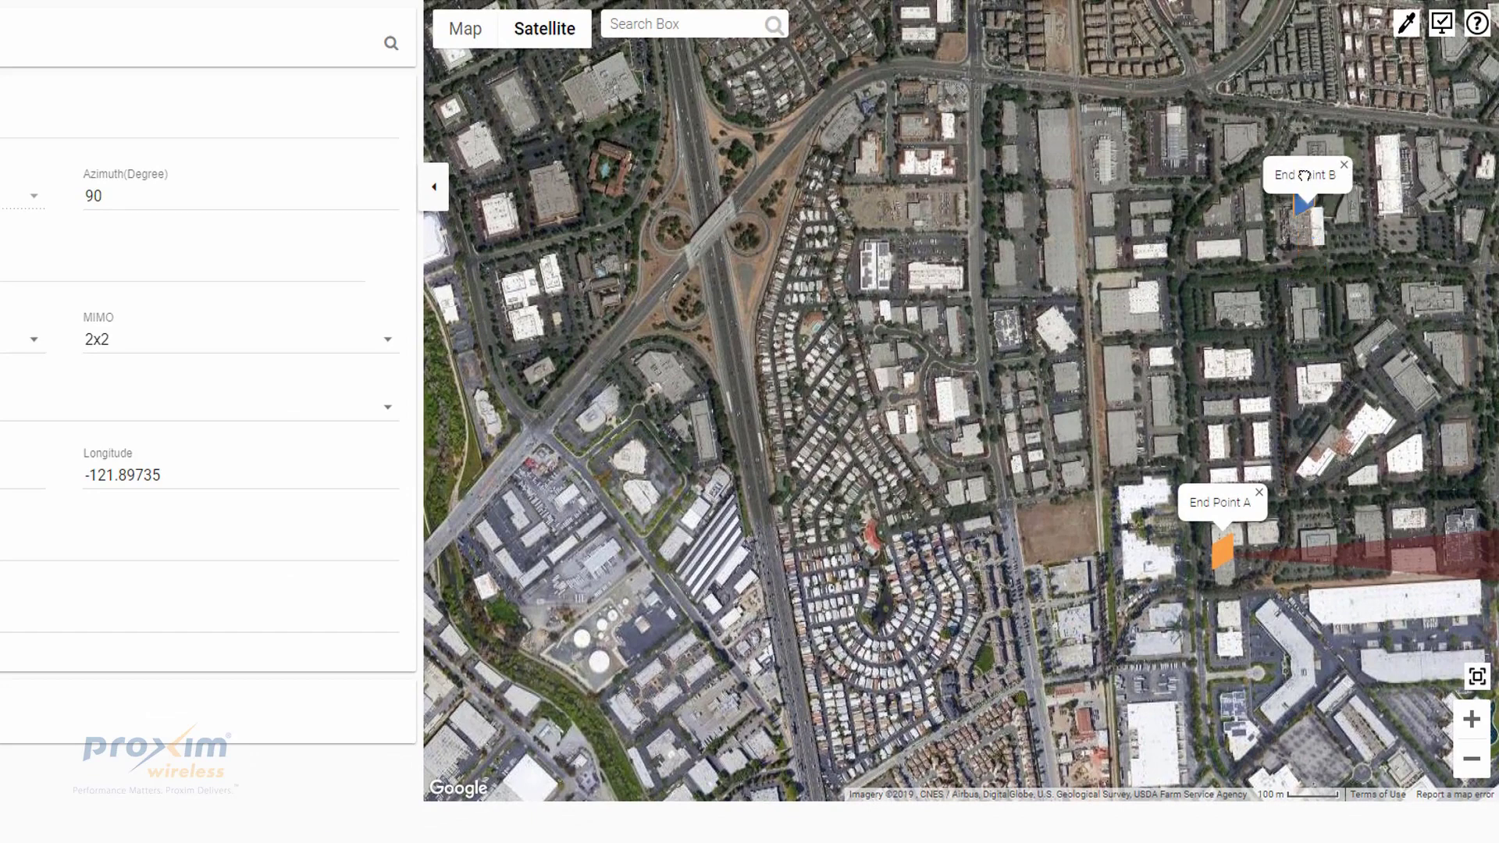
{"action": "mouse_move", "coordinate": [1304, 175]}
{"action": "left_mouse_down"}
{"action": "mouse_move", "coordinate": [1303, 33]}
{"action": "mouse_move", "coordinate": [1350, 55]}
{"action": "mouse_move", "coordinate": [1367, 98]}
{"action": "left_mouse_up"}
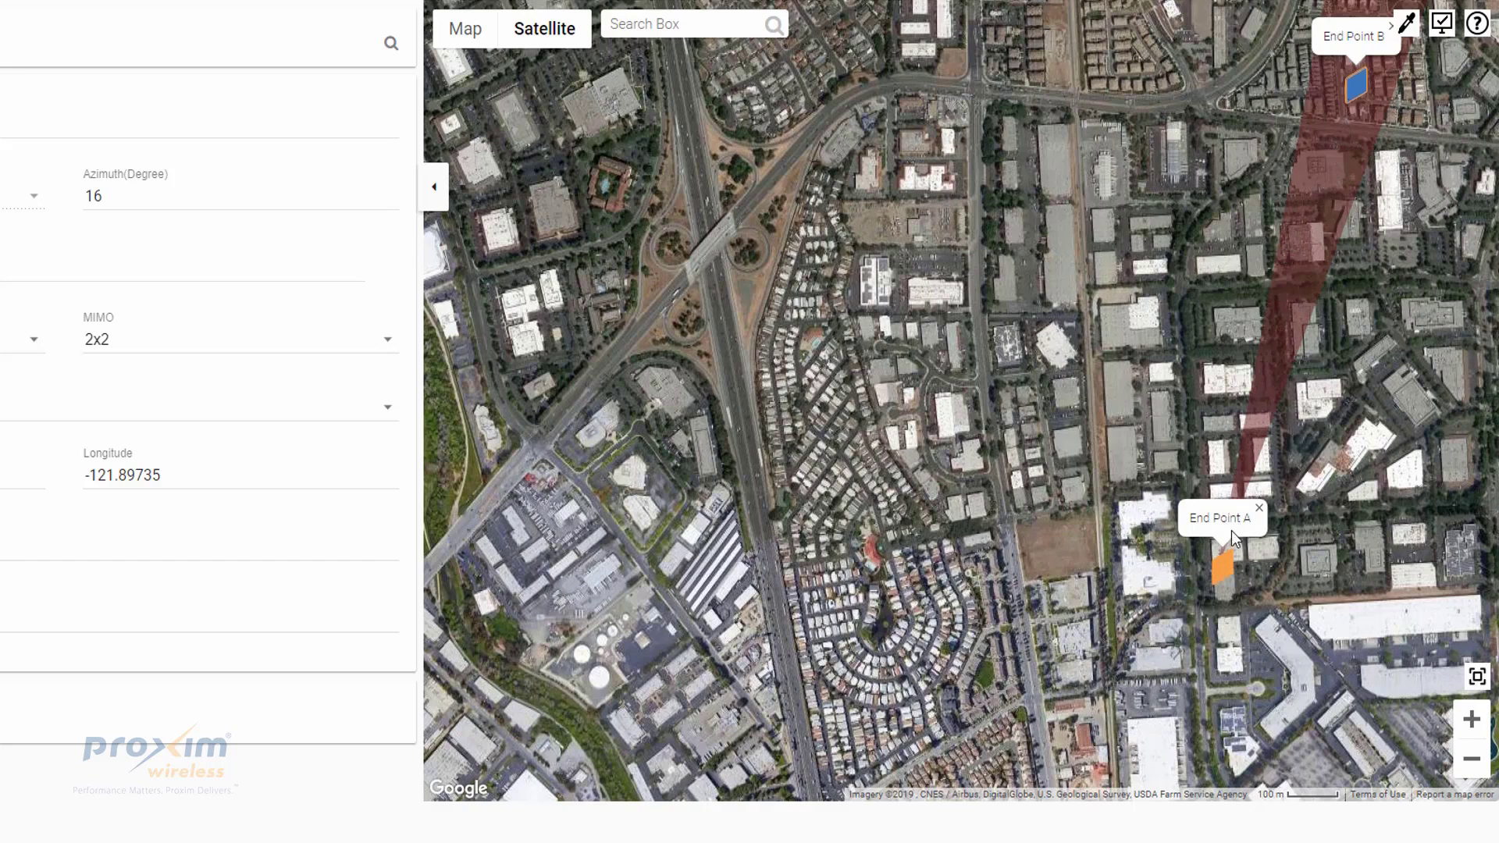
- Move End Point A northwest onto the industrial building at about latitude 37.4007, longitude -121.9049, checking its device name and azimuth
{"action": "mouse_move", "coordinate": [1224, 555]}
{"action": "left_mouse_down"}
{"action": "mouse_move", "coordinate": [1224, 520]}
{"action": "mouse_move", "coordinate": [1184, 484]}
{"action": "mouse_move", "coordinate": [1155, 381]}
{"action": "mouse_move", "coordinate": [902, 372]}
{"action": "left_mouse_up"}
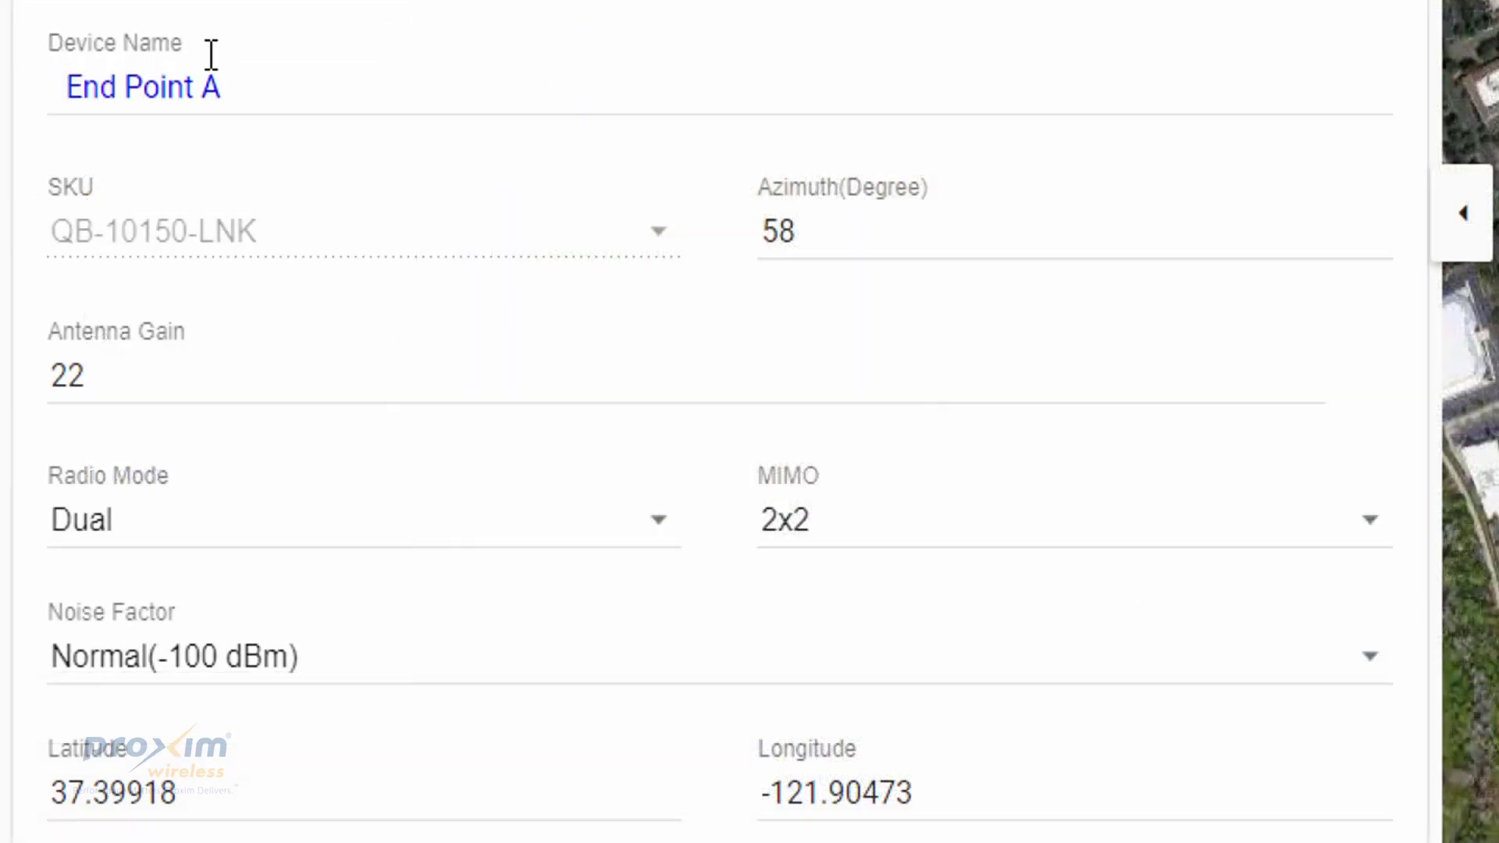
{"action": "left_click", "coordinate": [251, 90]}
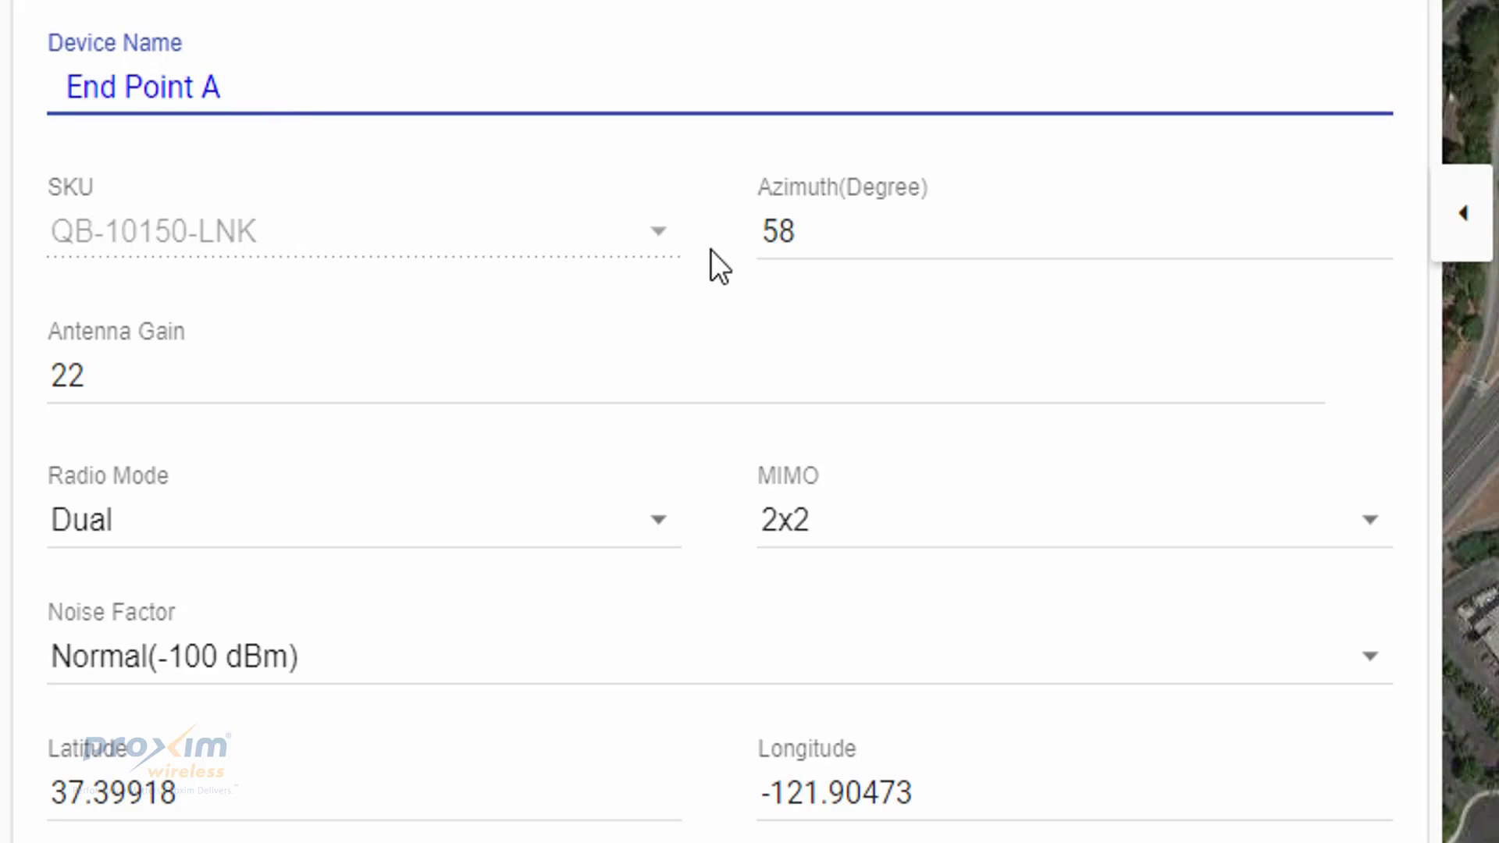
{"action": "left_click", "coordinate": [816, 243]}
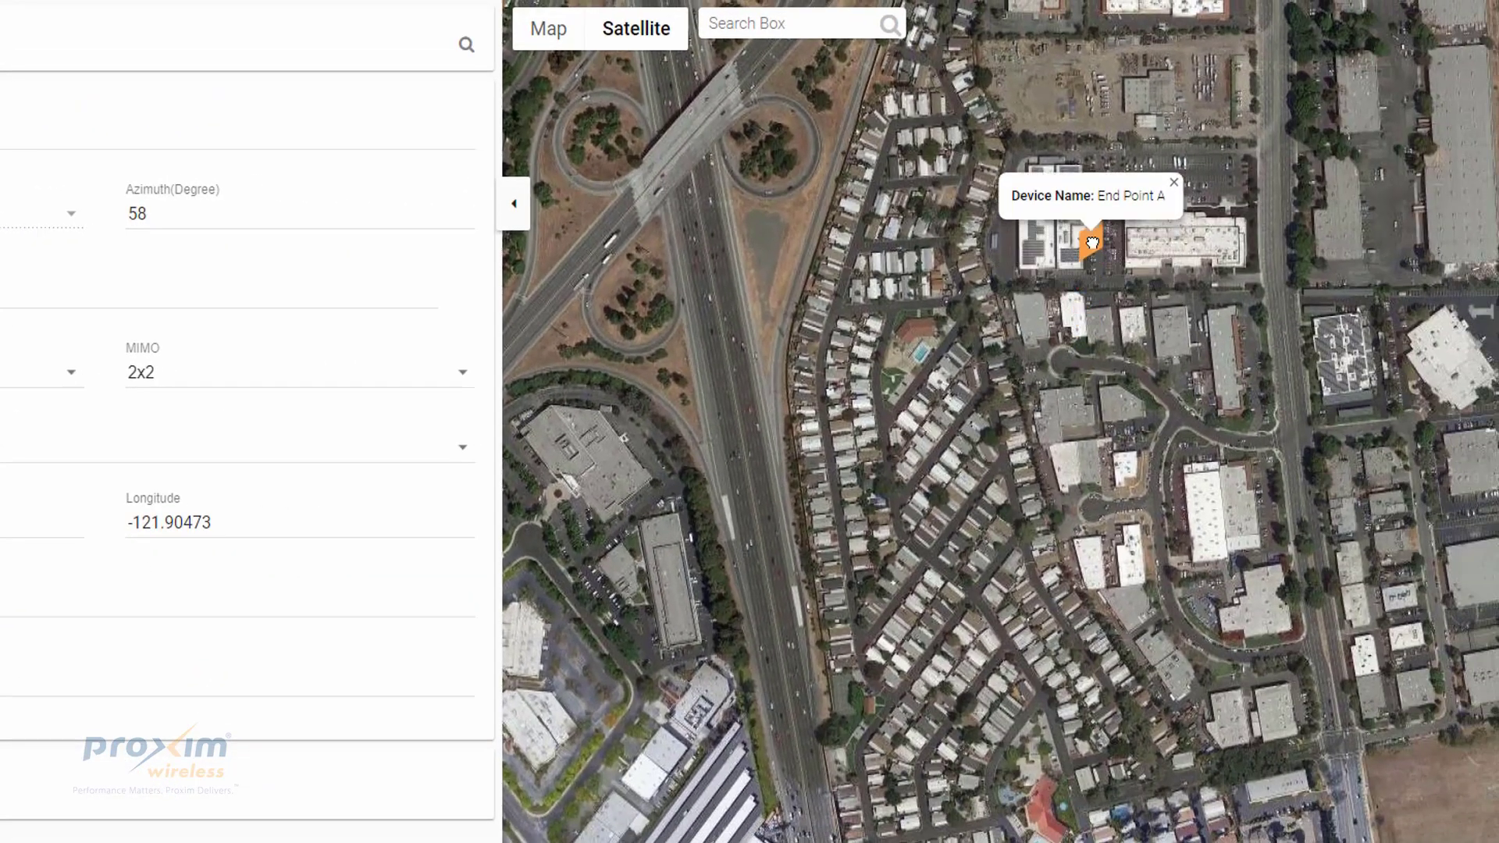
{"action": "left_click_drag", "start_coordinate": [1087, 240], "coordinate": [1090, 242]}
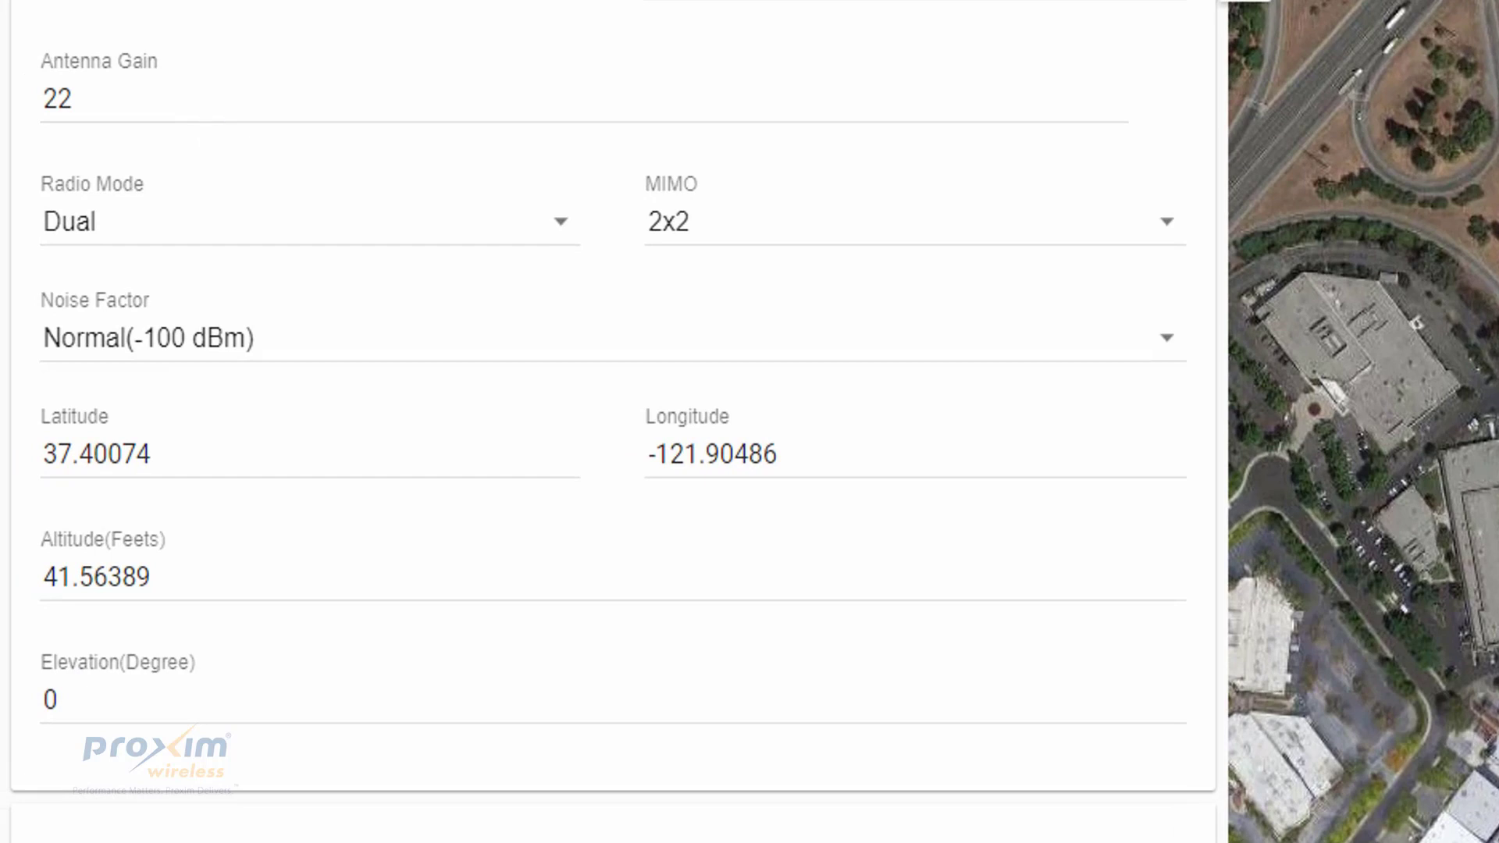
- Examine End Point A's antenna gain and the options available for its radio mode and MIMO
{"action": "left_click", "coordinate": [169, 100]}
{"action": "left_click", "coordinate": [264, 107]}
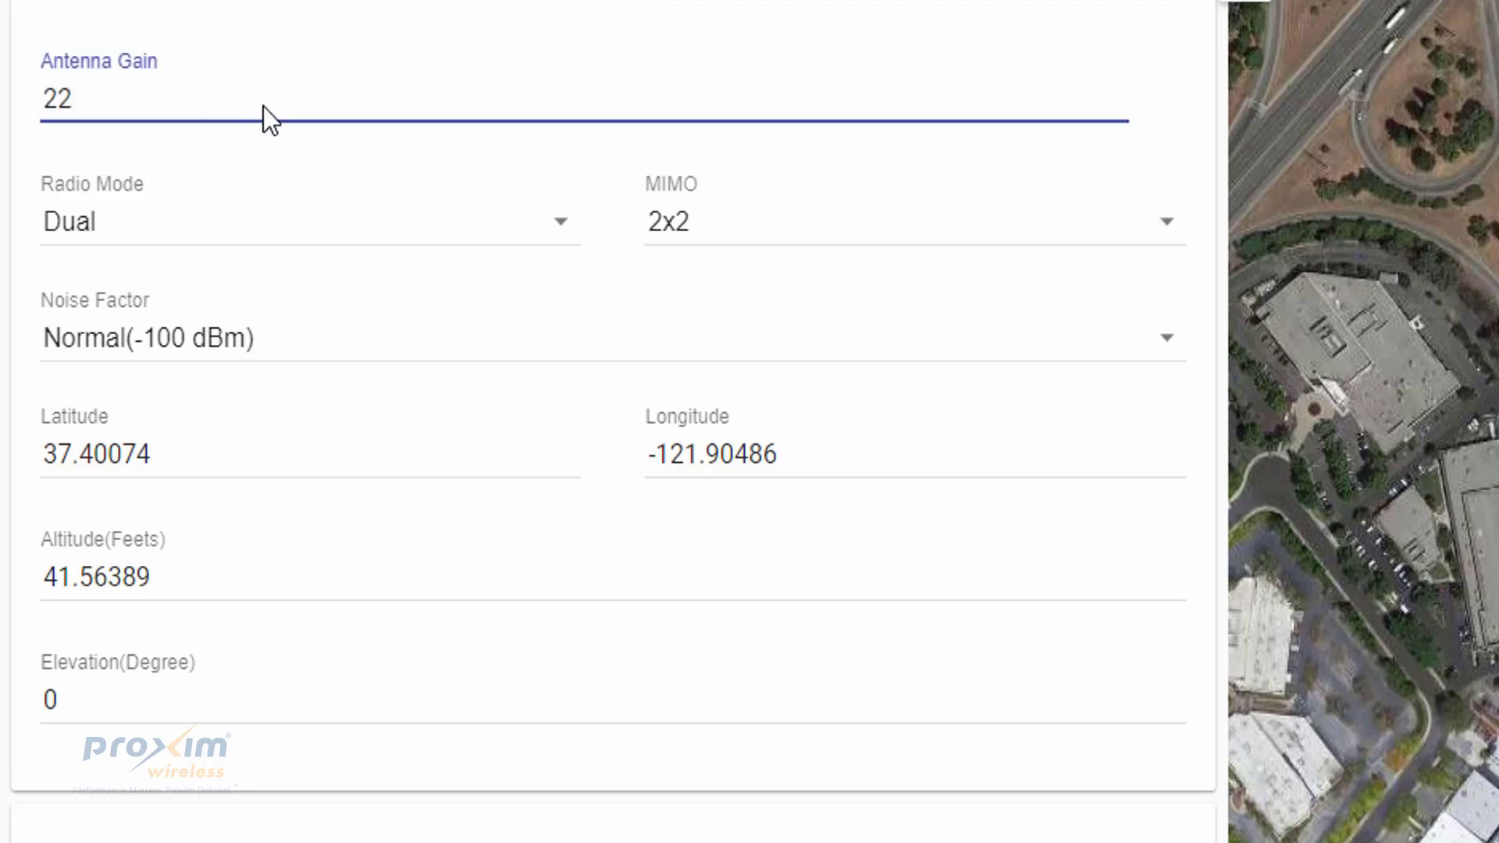
{"action": "left_click", "coordinate": [293, 226]}
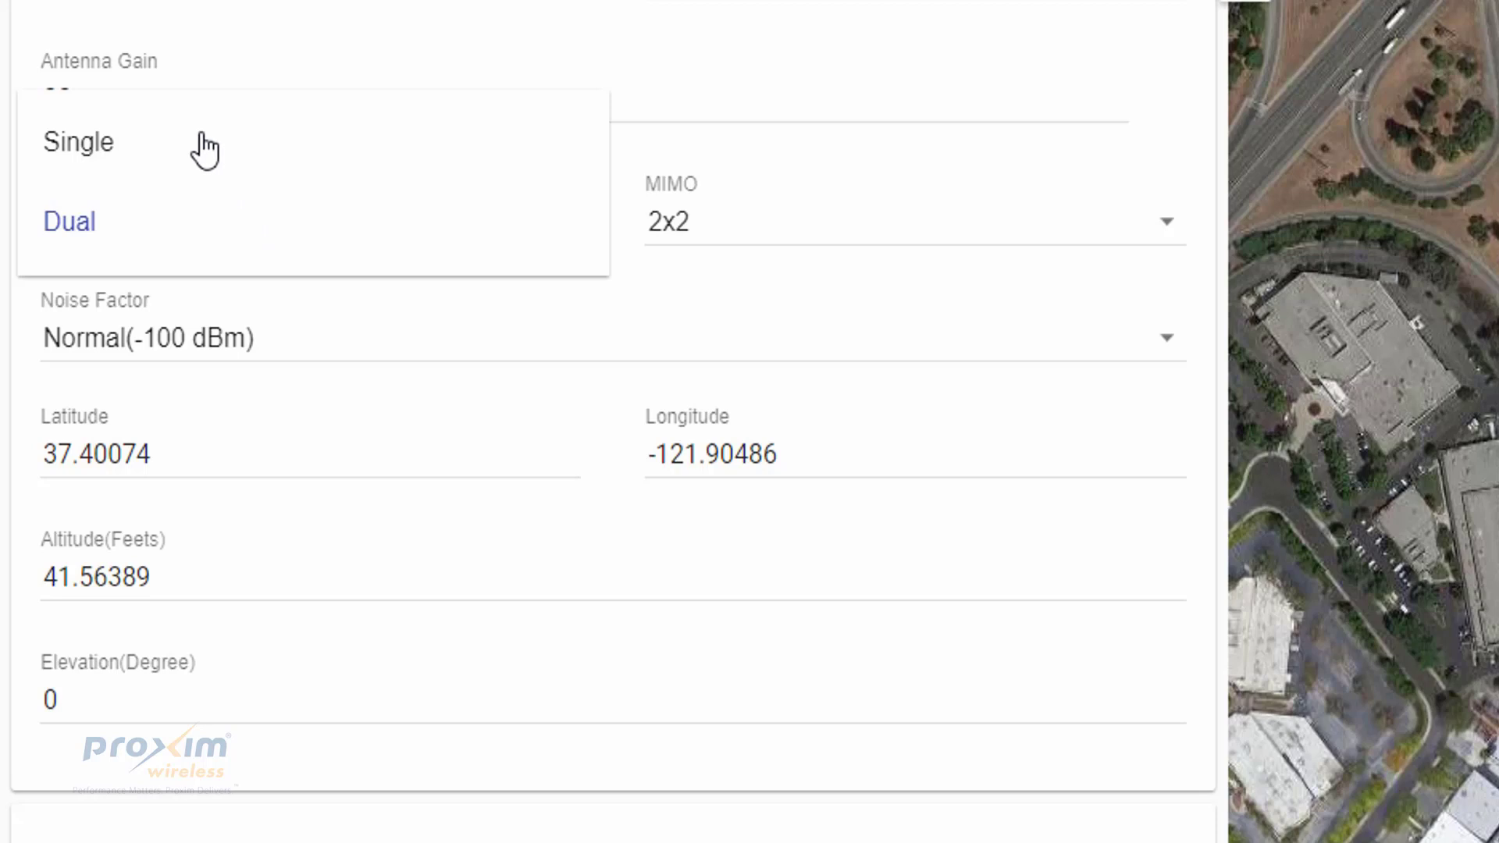
{"action": "left_click", "coordinate": [807, 132]}
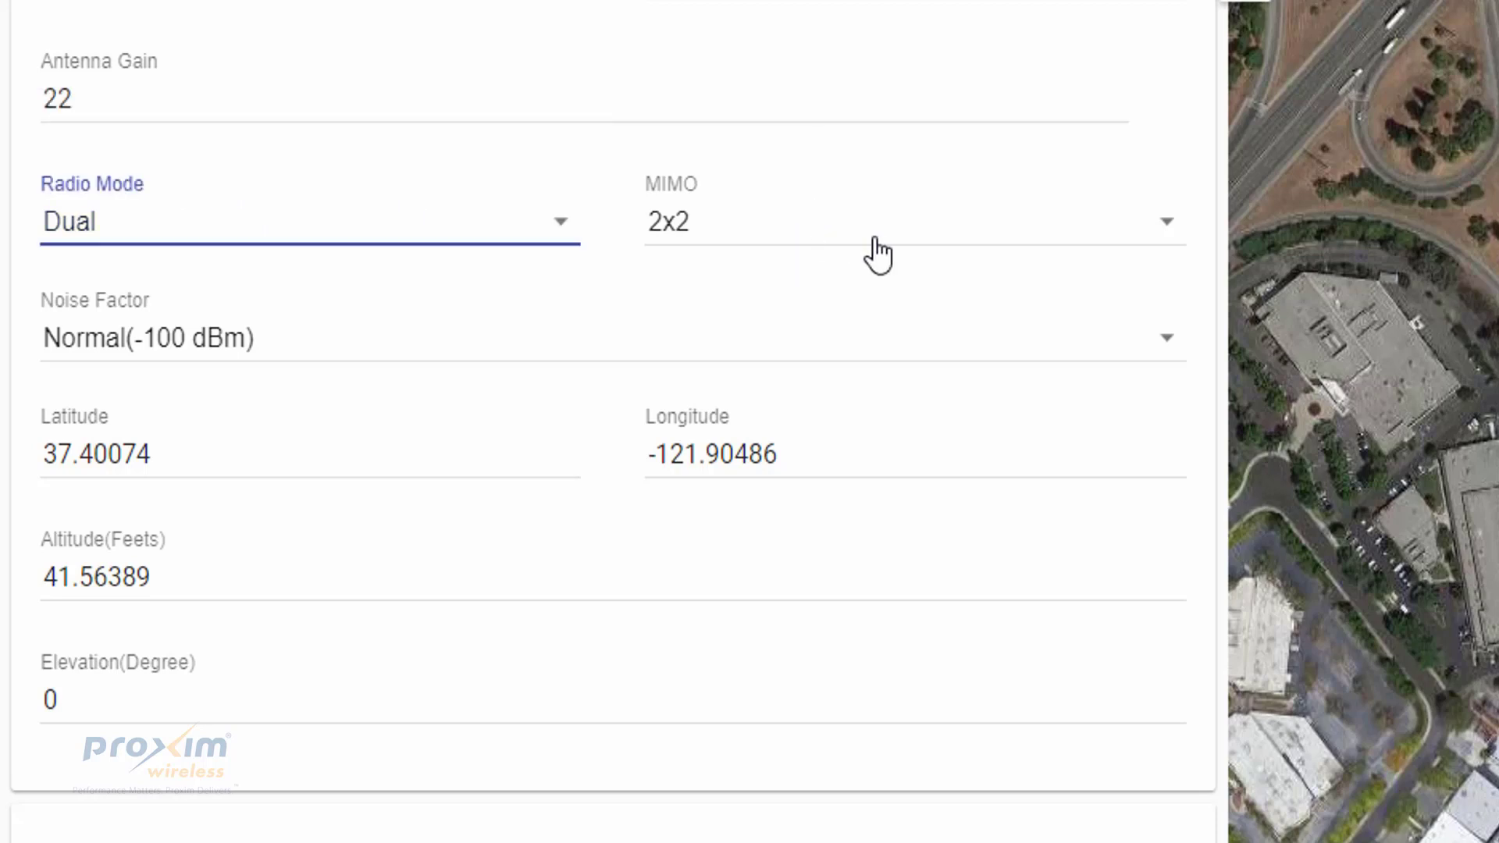
{"action": "left_click", "coordinate": [877, 256]}
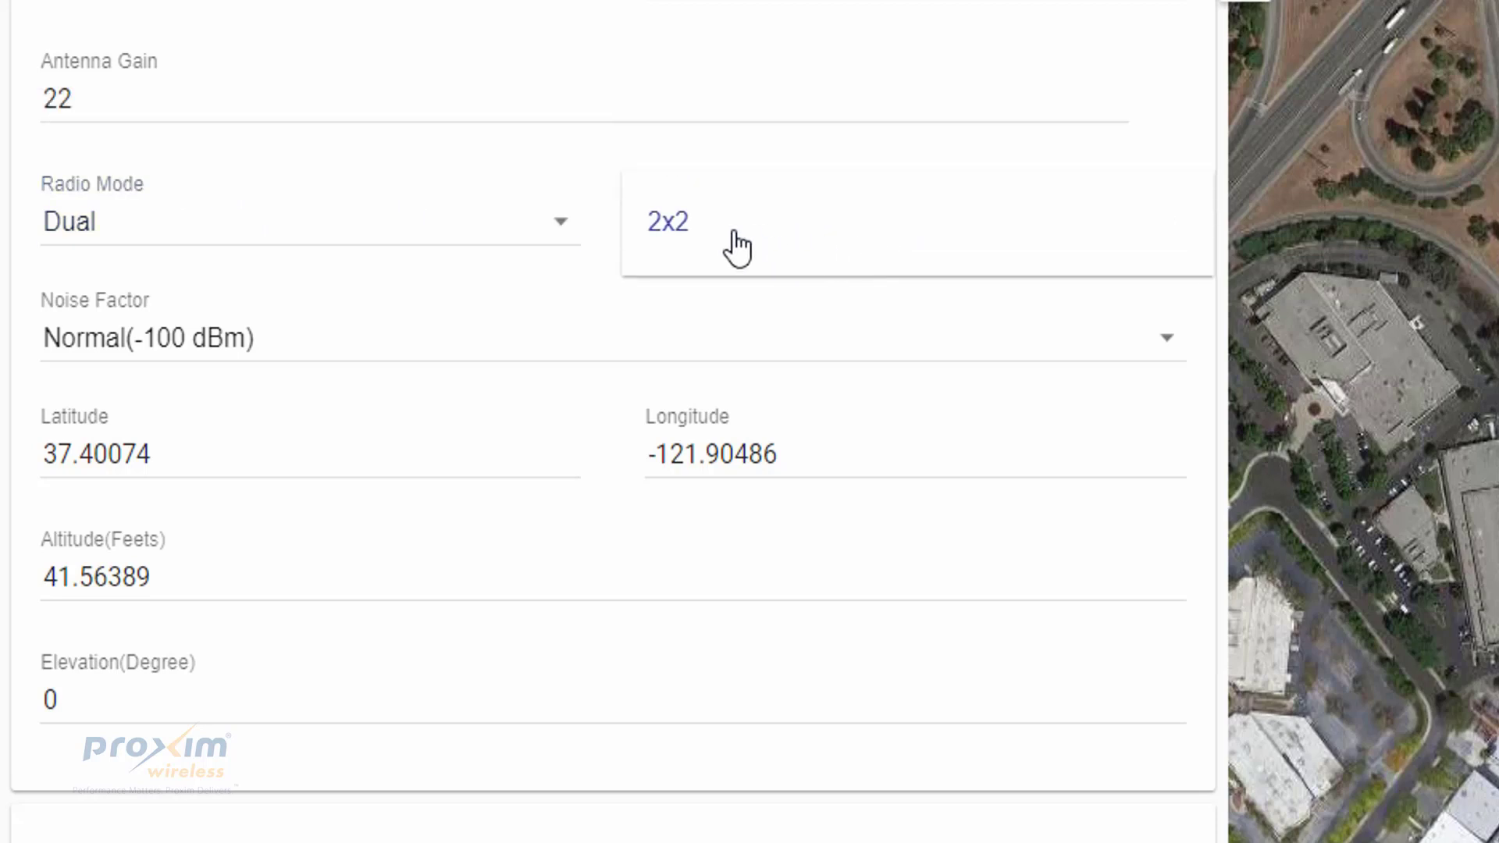
{"action": "left_click", "coordinate": [353, 222]}
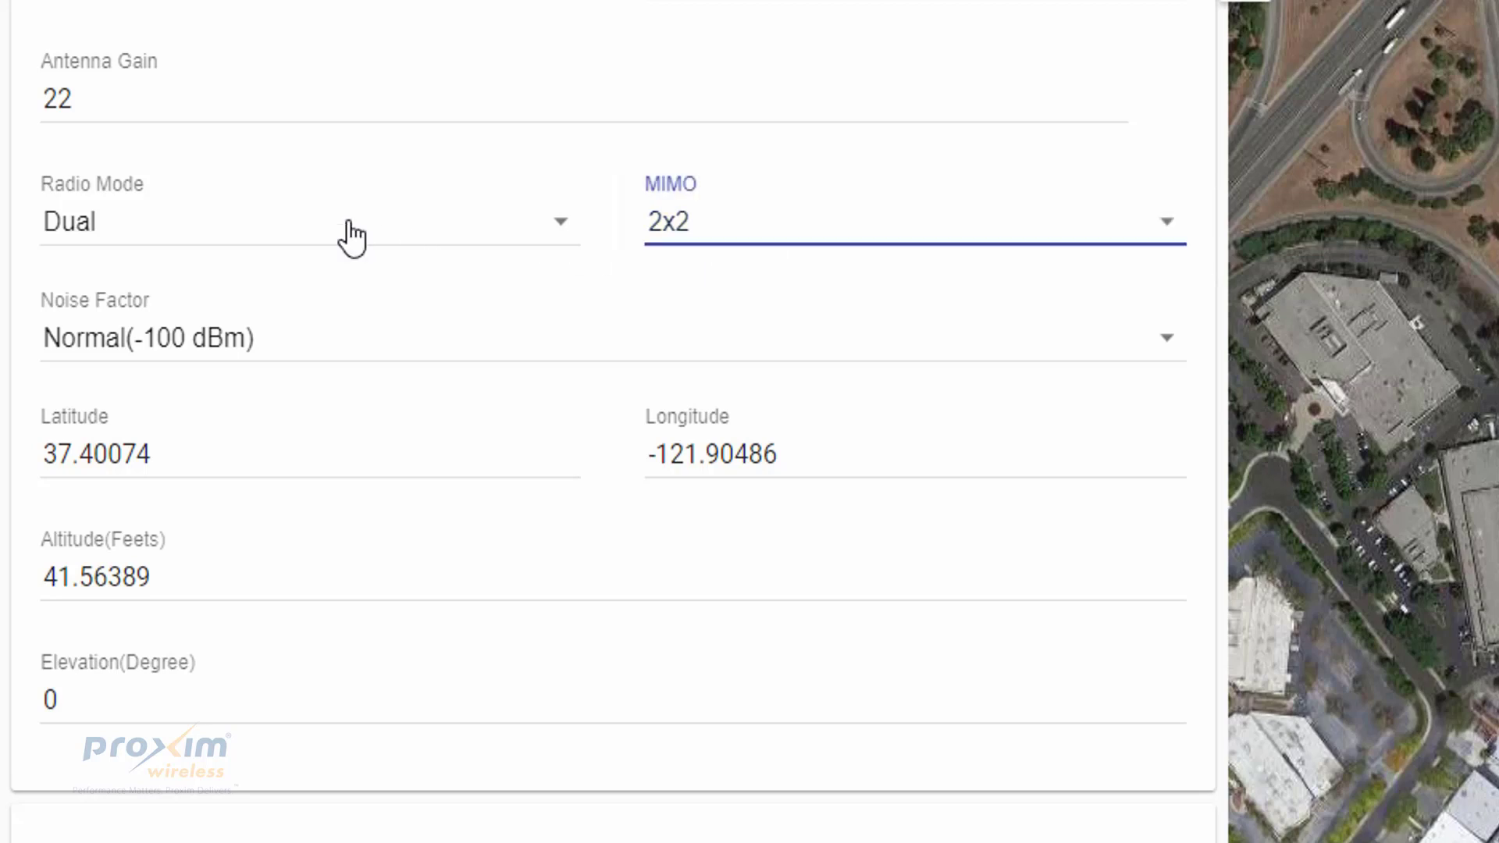
- Try the Single radio mode for End Point A, view the MIMO choices it offers, and restore Dual
{"action": "left_click", "coordinate": [119, 219]}
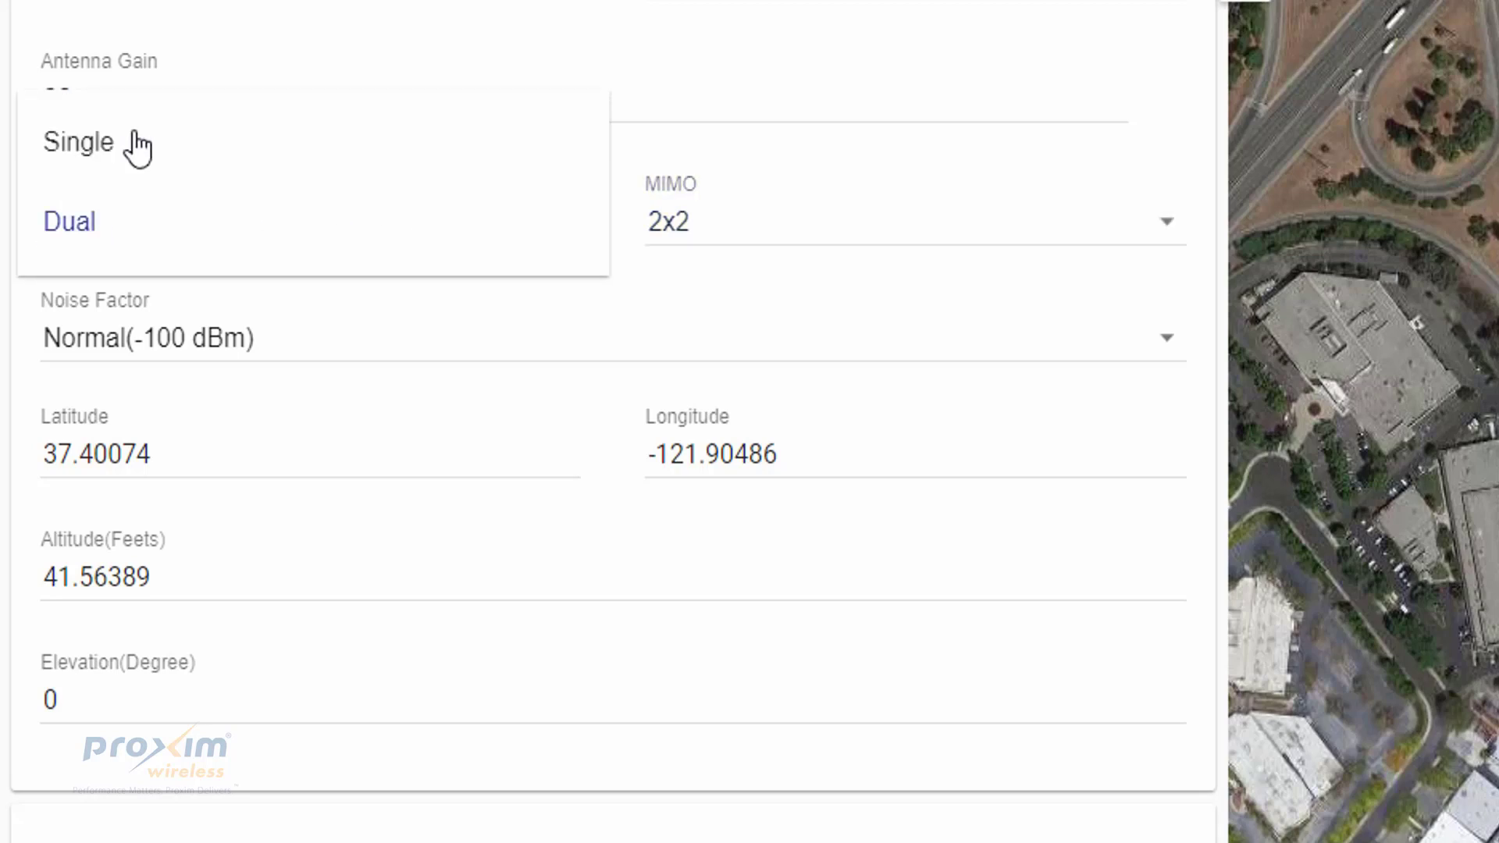
{"action": "left_click", "coordinate": [133, 142]}
{"action": "left_click", "coordinate": [756, 250]}
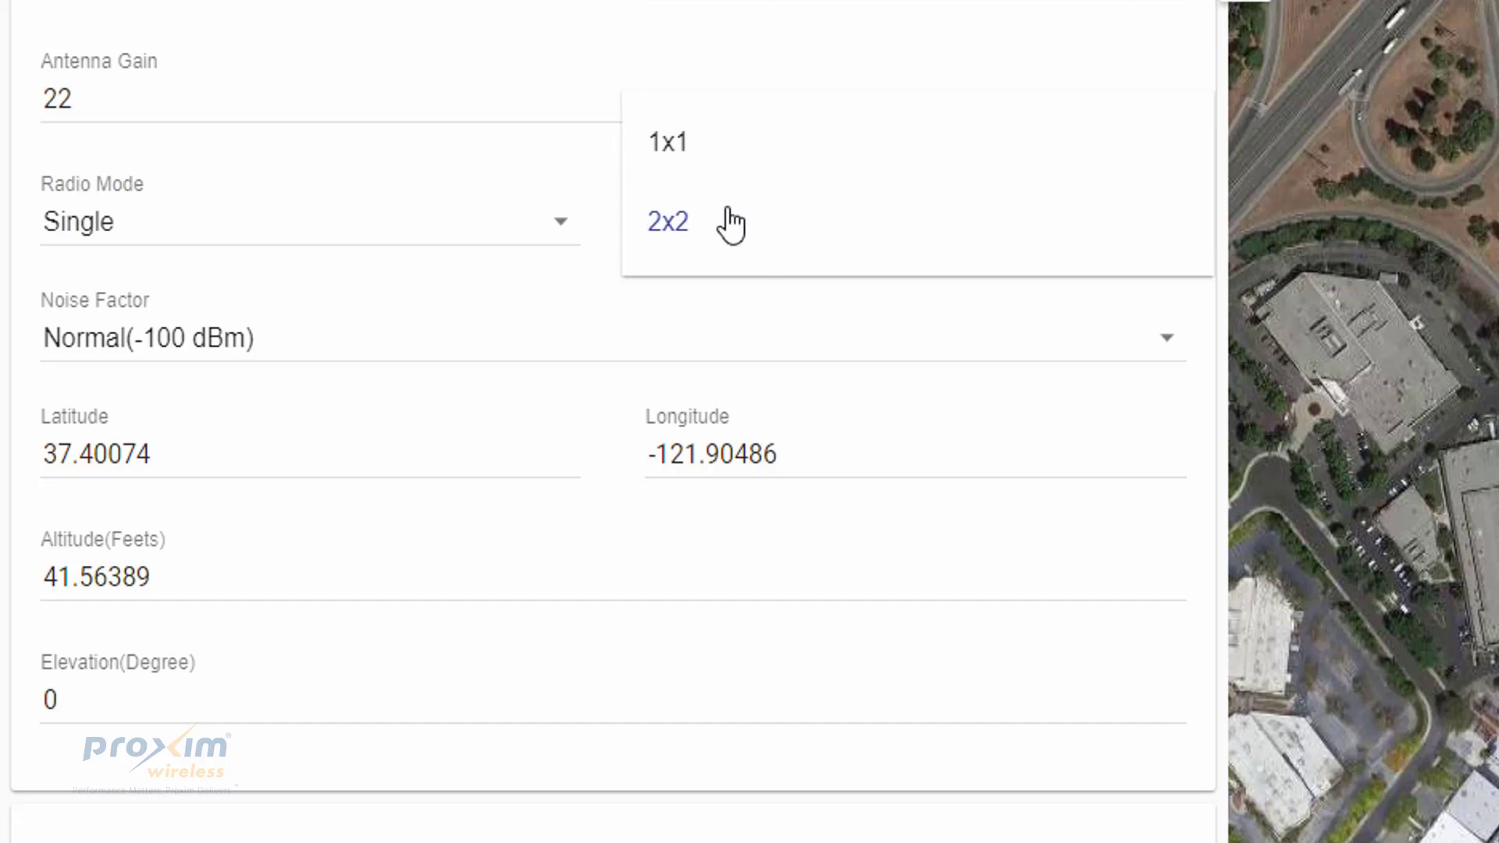
{"action": "left_click", "coordinate": [281, 213]}
{"action": "left_click", "coordinate": [195, 238]}
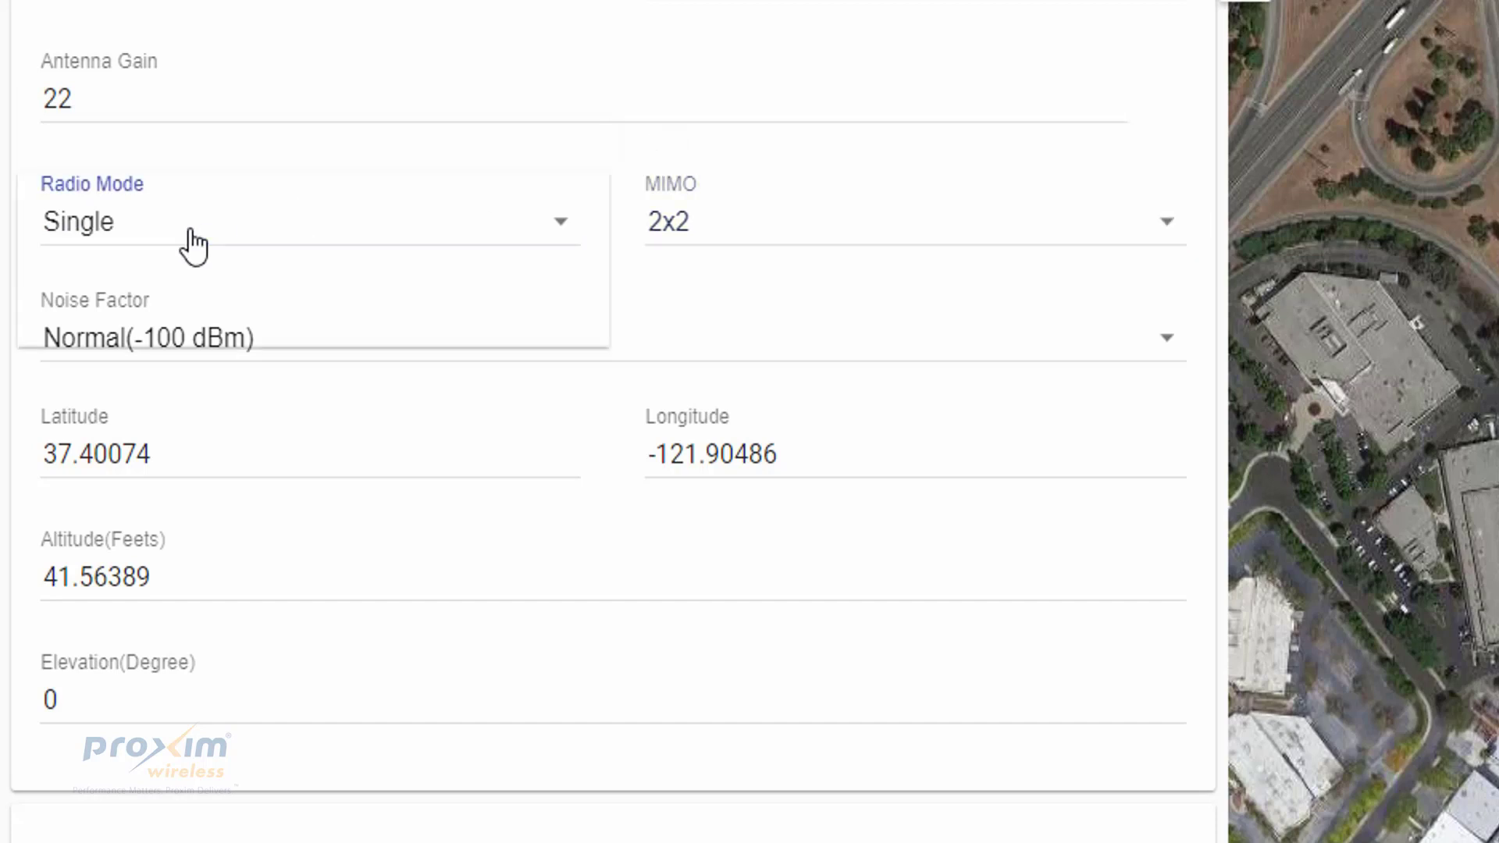
{"action": "left_click", "coordinate": [113, 318]}
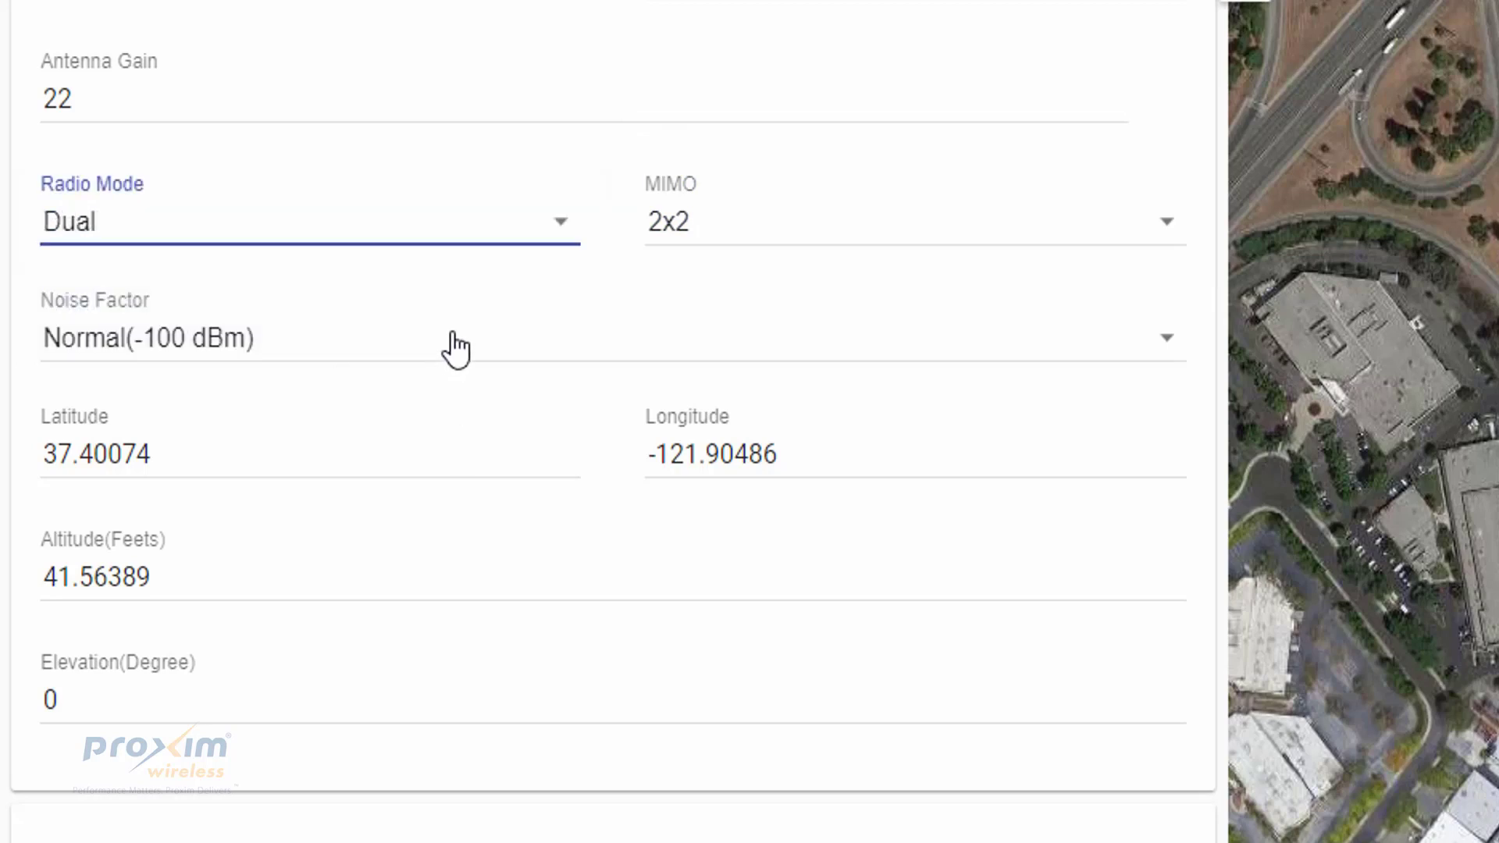
- Examine End Point A's noise factor options and the general calculation settings, and return to the map
{"action": "left_click", "coordinate": [458, 345]}
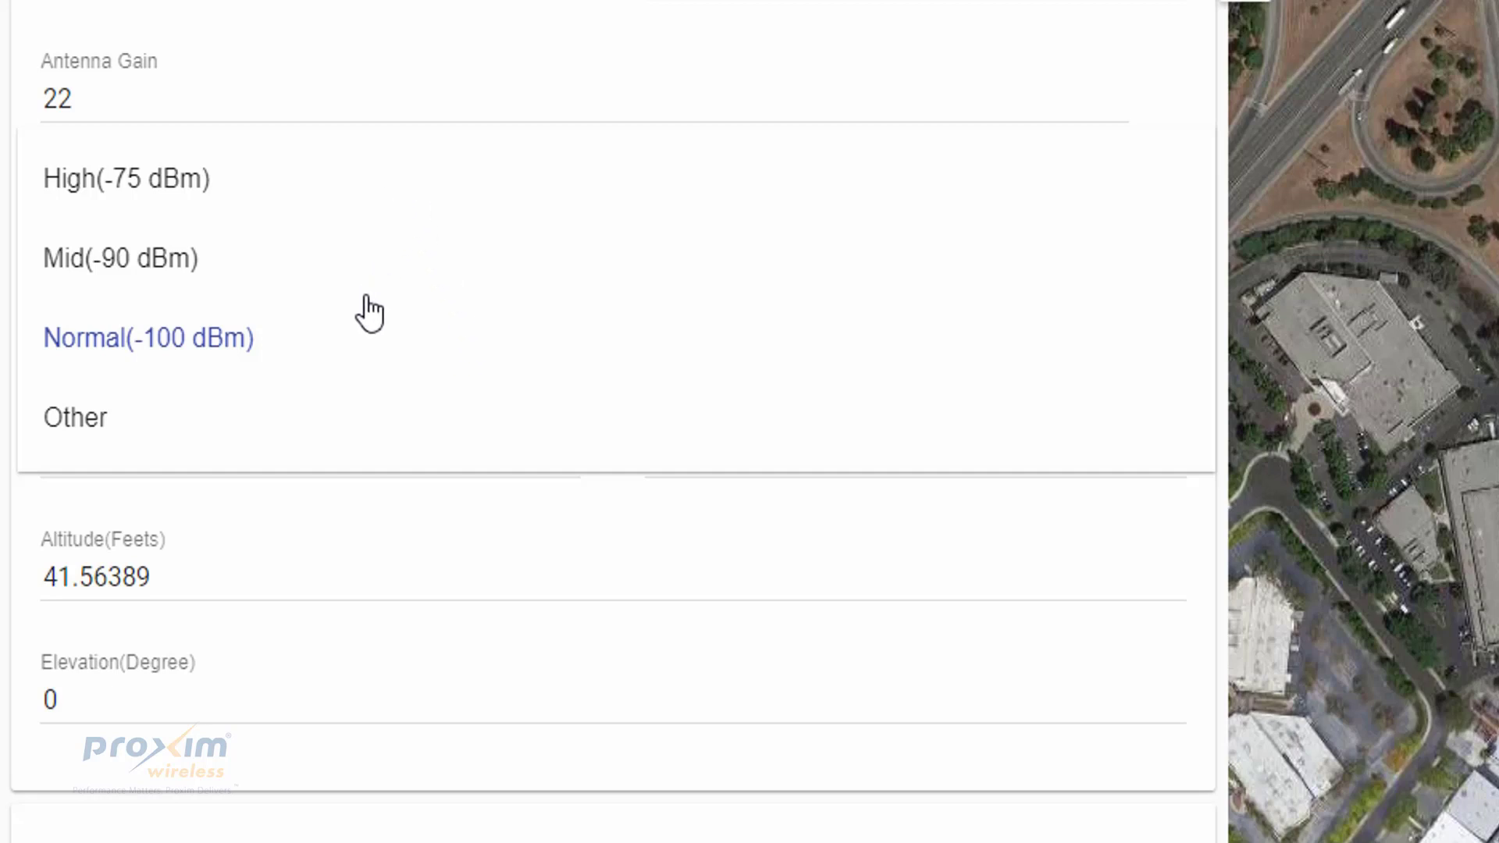
{"action": "left_click", "coordinate": [358, 365]}
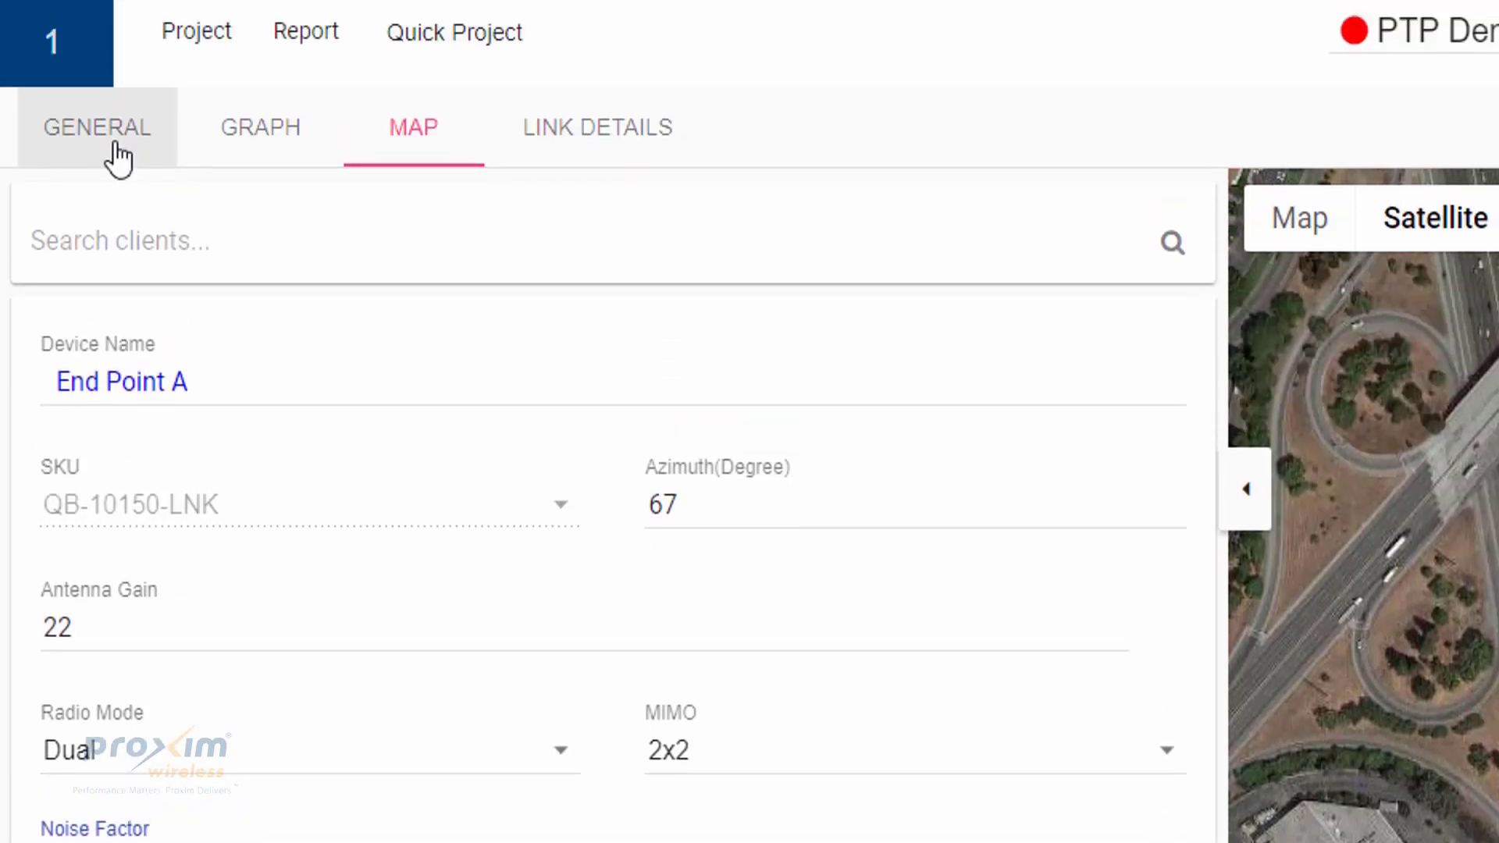
{"action": "left_click", "coordinate": [114, 154]}
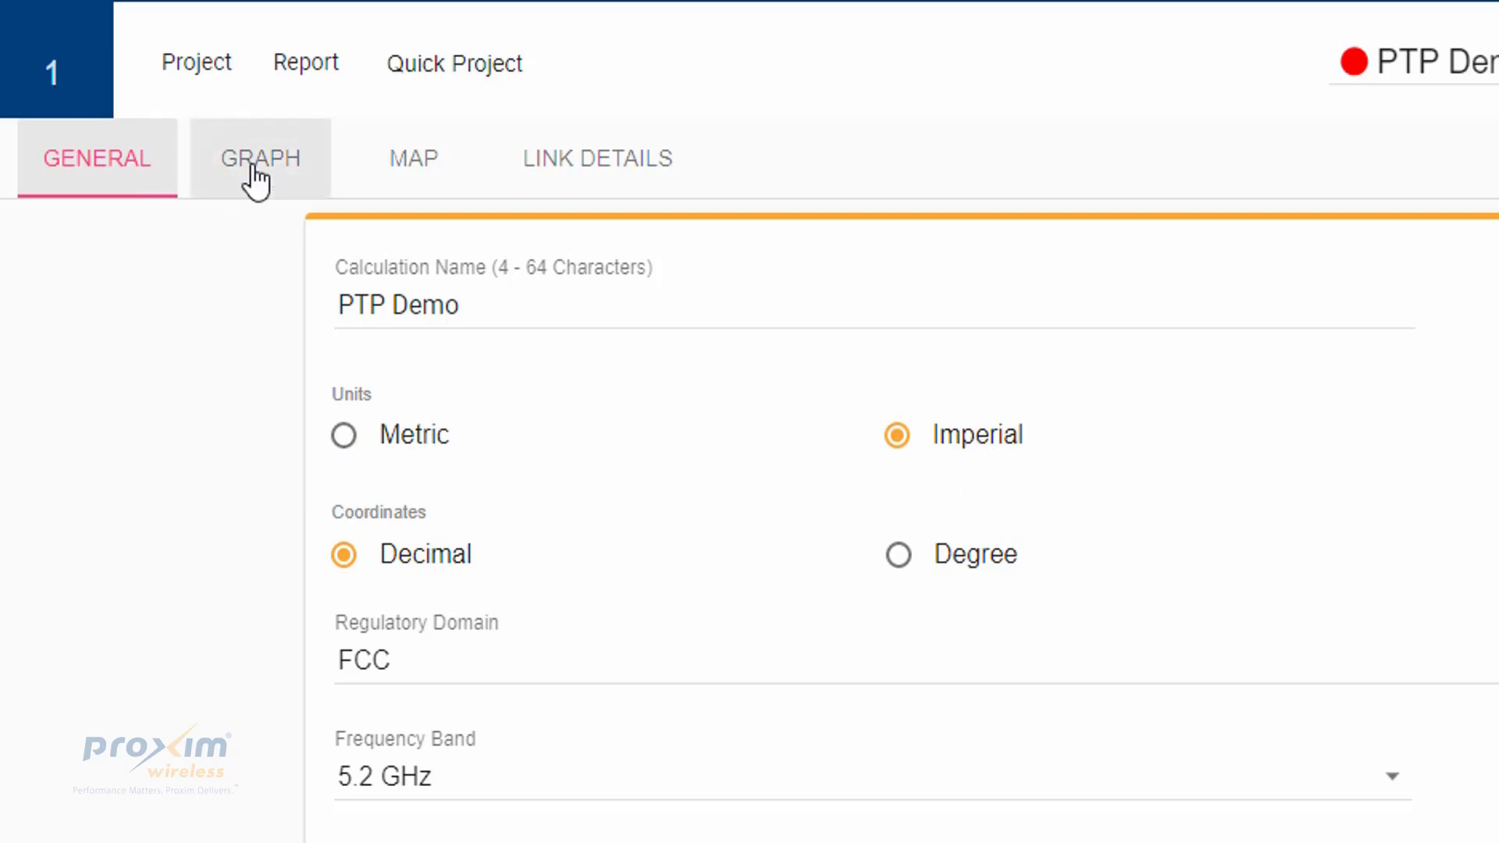
{"action": "left_click", "coordinate": [405, 173]}
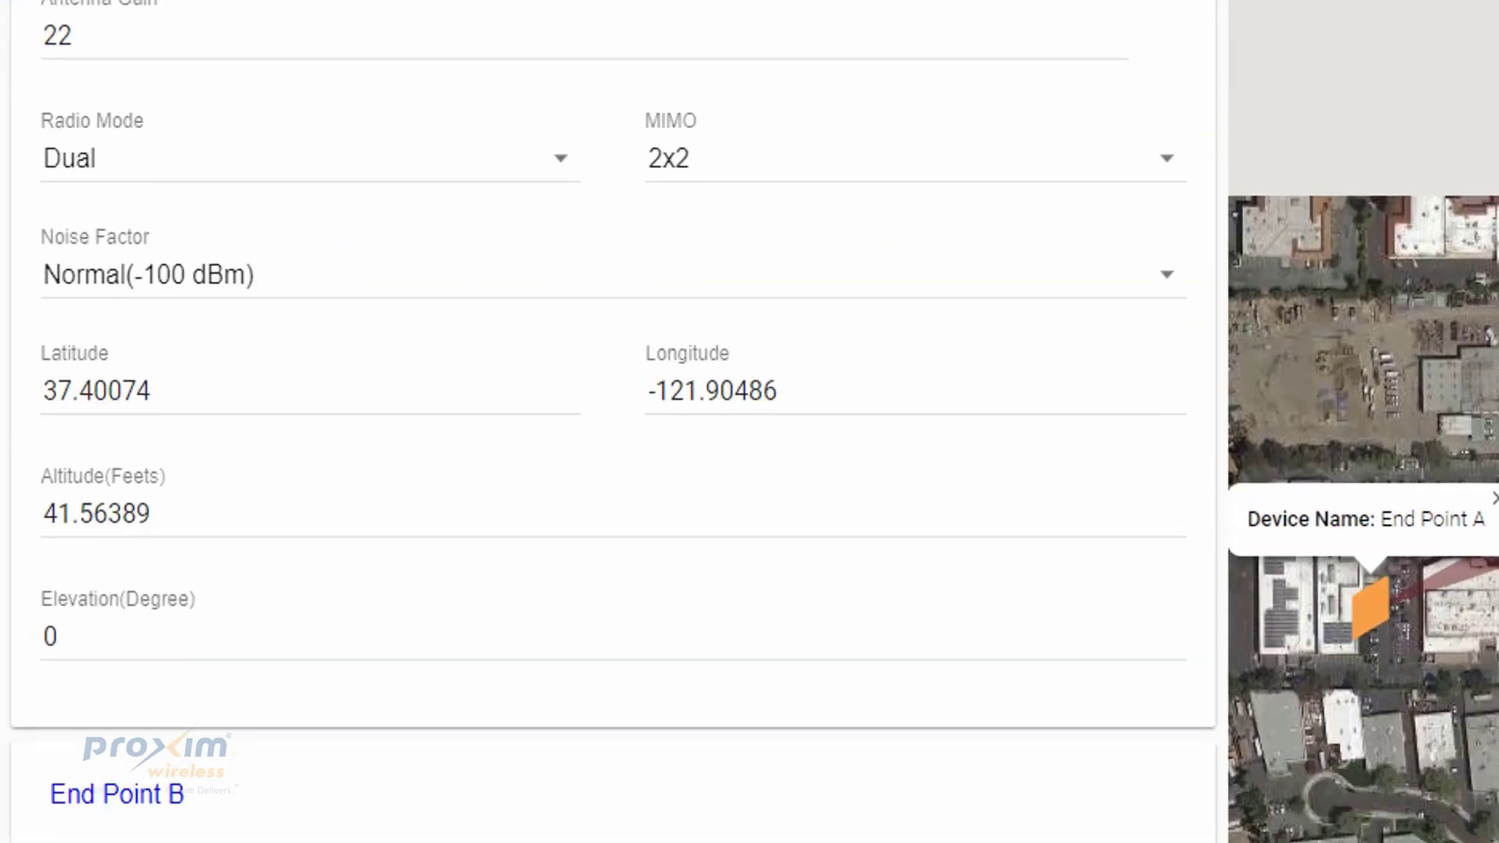
- Open End Point B's details and move it farther northeast on the map, about 1.41 miles from End Point A
{"action": "scroll", "coordinate": [663, 16], "scroll_direction": "down", "scroll_amount": 3}
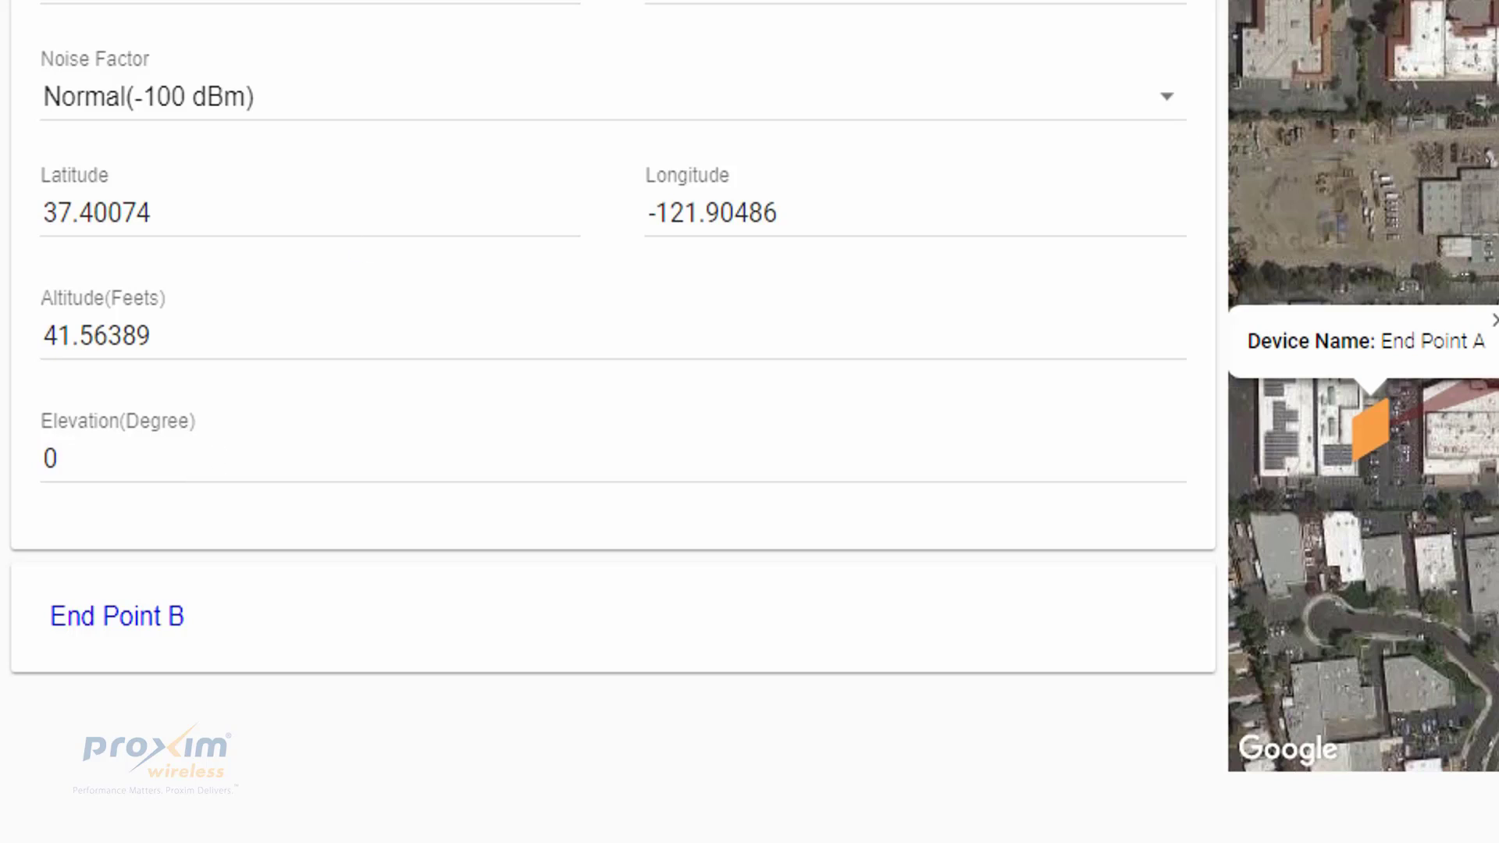
{"action": "left_click", "coordinate": [156, 617]}
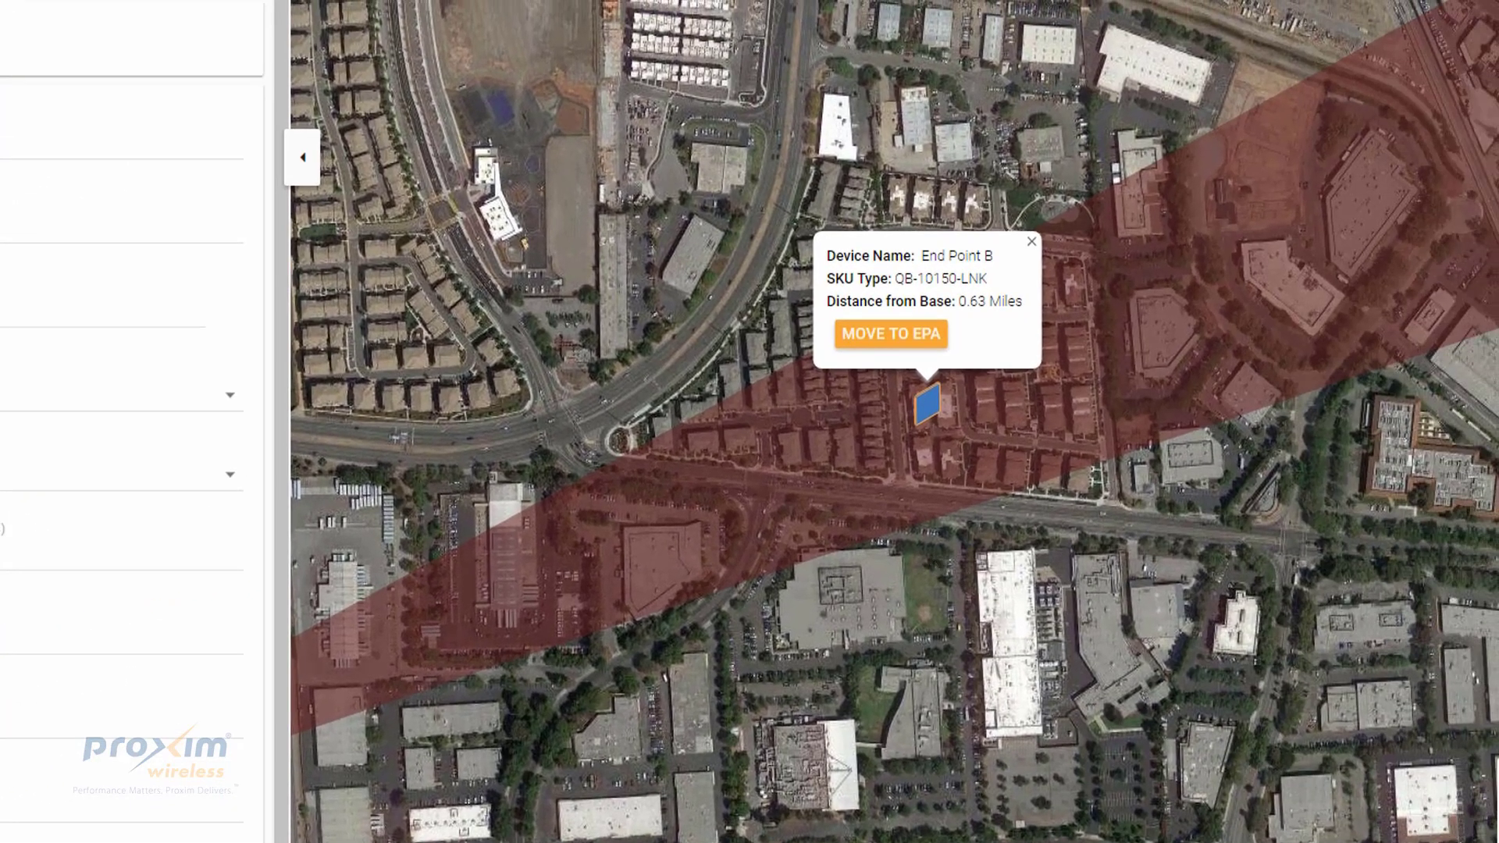
{"action": "scroll", "coordinate": [942, 424], "scroll_direction": "down", "scroll_amount": 1}
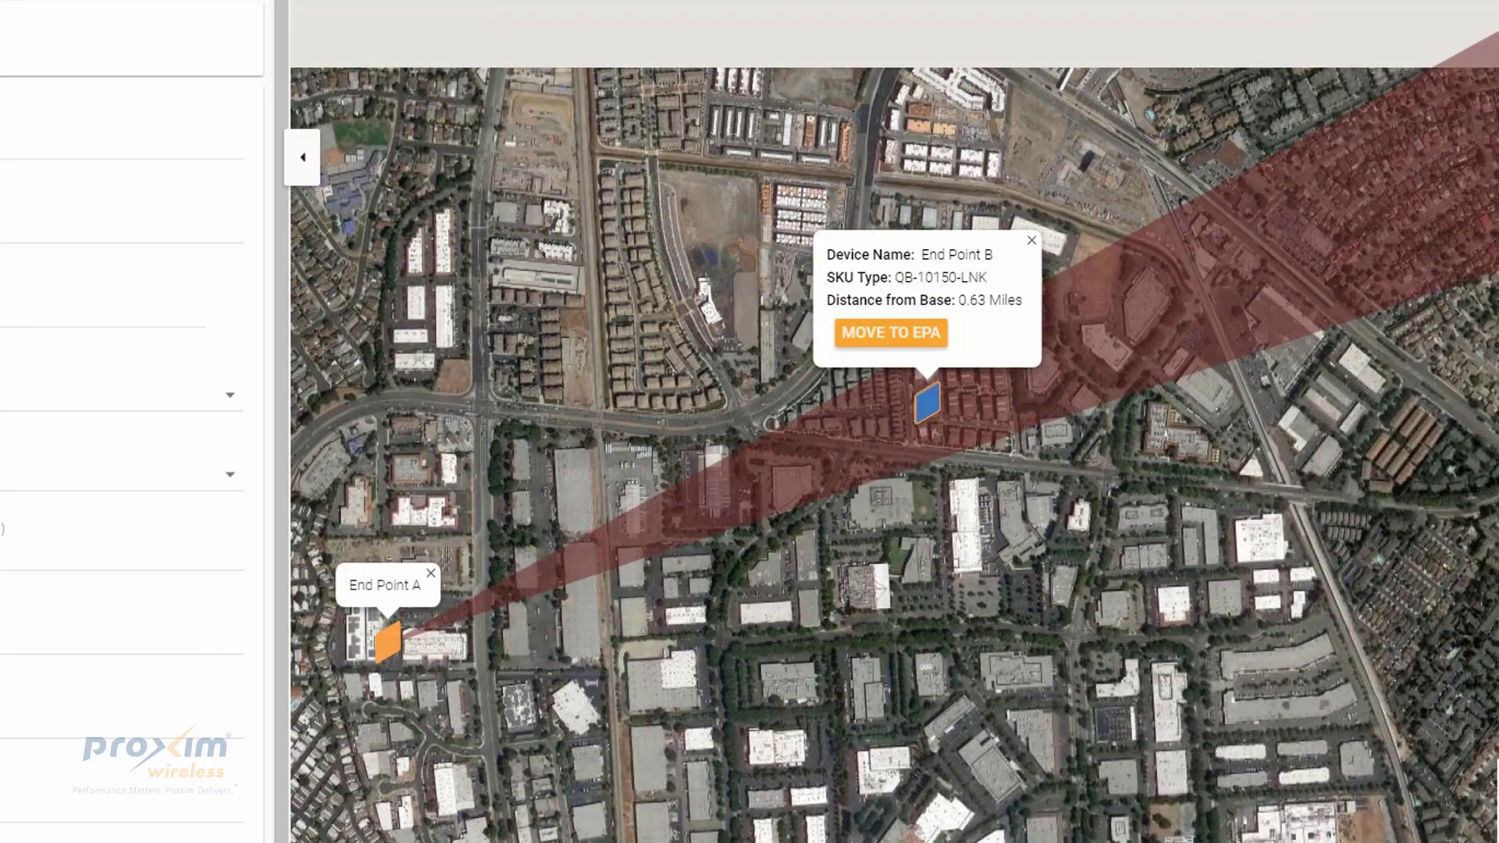
{"action": "scroll", "coordinate": [943, 424], "scroll_direction": "down", "scroll_amount": 1}
{"action": "mouse_move", "coordinate": [943, 424]}
{"action": "left_mouse_down"}
{"action": "mouse_move", "coordinate": [1145, 228]}
{"action": "mouse_move", "coordinate": [1255, 246]}
{"action": "left_mouse_up"}
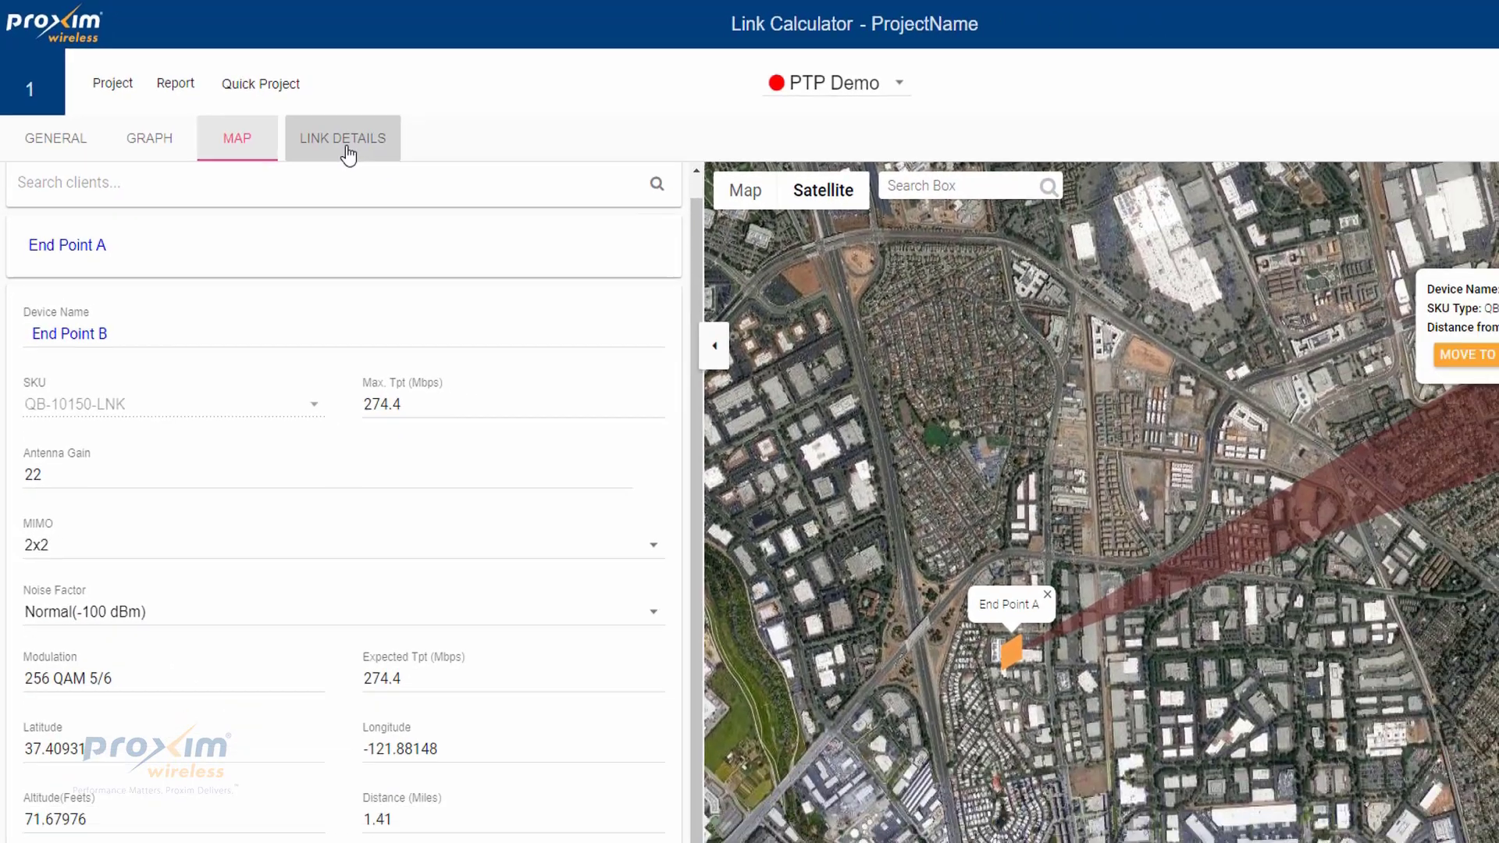
- View the link details and move End Point B on the map to about 0.85 miles north-northeast of End Point A
{"action": "left_click", "coordinate": [348, 154]}
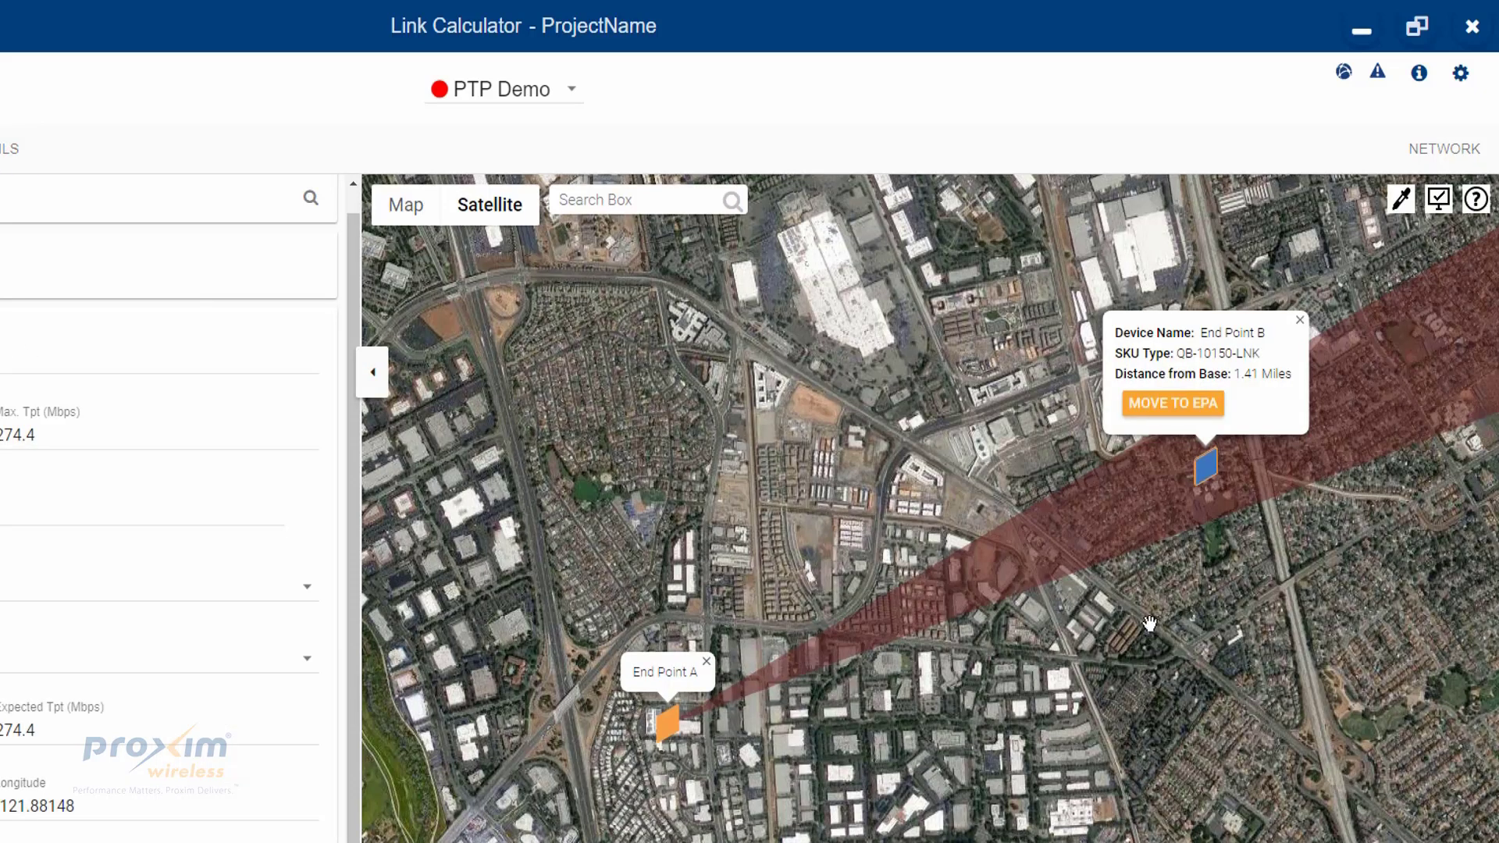
{"action": "mouse_move", "coordinate": [1221, 602]}
{"action": "left_mouse_down"}
{"action": "mouse_move", "coordinate": [1204, 680]}
{"action": "mouse_move", "coordinate": [1222, 757]}
{"action": "left_mouse_up"}
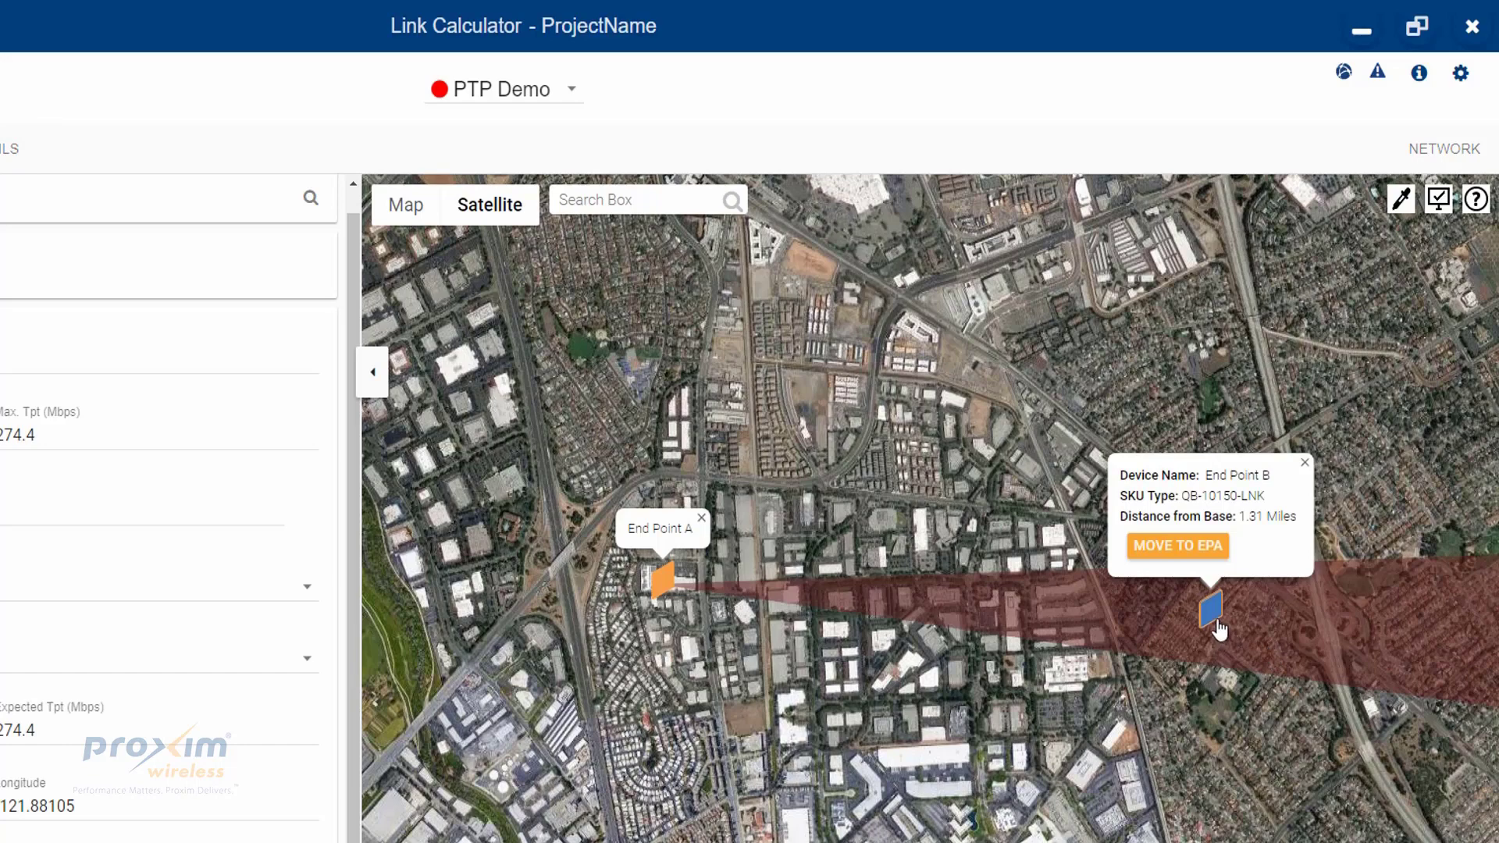
{"action": "mouse_move", "coordinate": [1214, 617]}
{"action": "left_mouse_down"}
{"action": "mouse_move", "coordinate": [949, 808]}
{"action": "mouse_move", "coordinate": [859, 766]}
{"action": "mouse_move", "coordinate": [783, 328]}
{"action": "mouse_move", "coordinate": [821, 267]}
{"action": "left_mouse_up"}
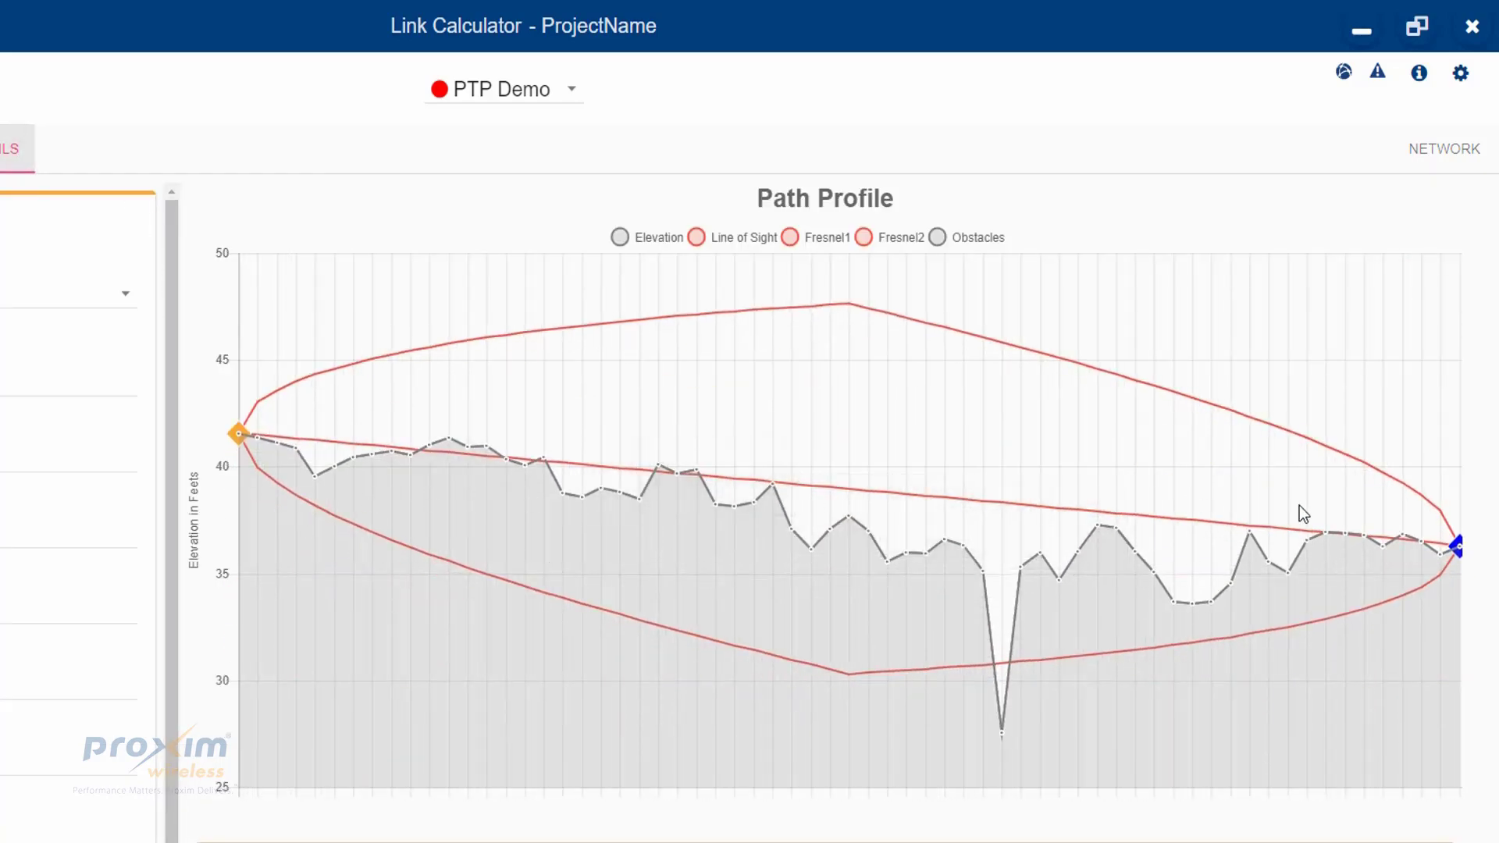
- Set both the EPA and EPB antenna heights to 35 ft below the path profile in the link details
{"action": "mouse_move", "coordinate": [1375, 552]}
{"action": "scroll", "coordinate": [1081, 766], "scroll_direction": "down", "scroll_amount": 2}
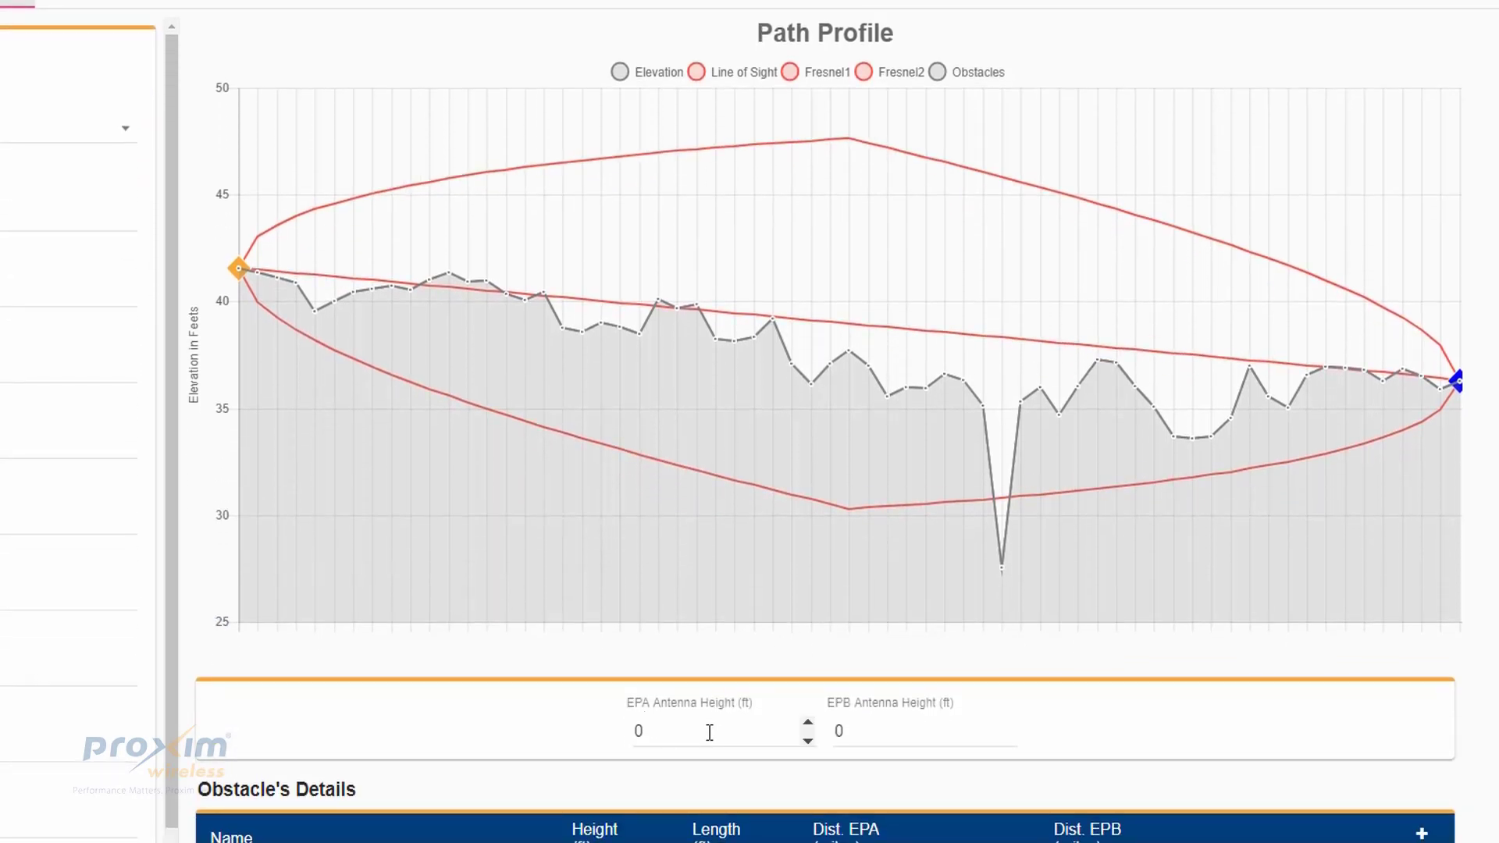
{"action": "left_click", "coordinate": [709, 733]}
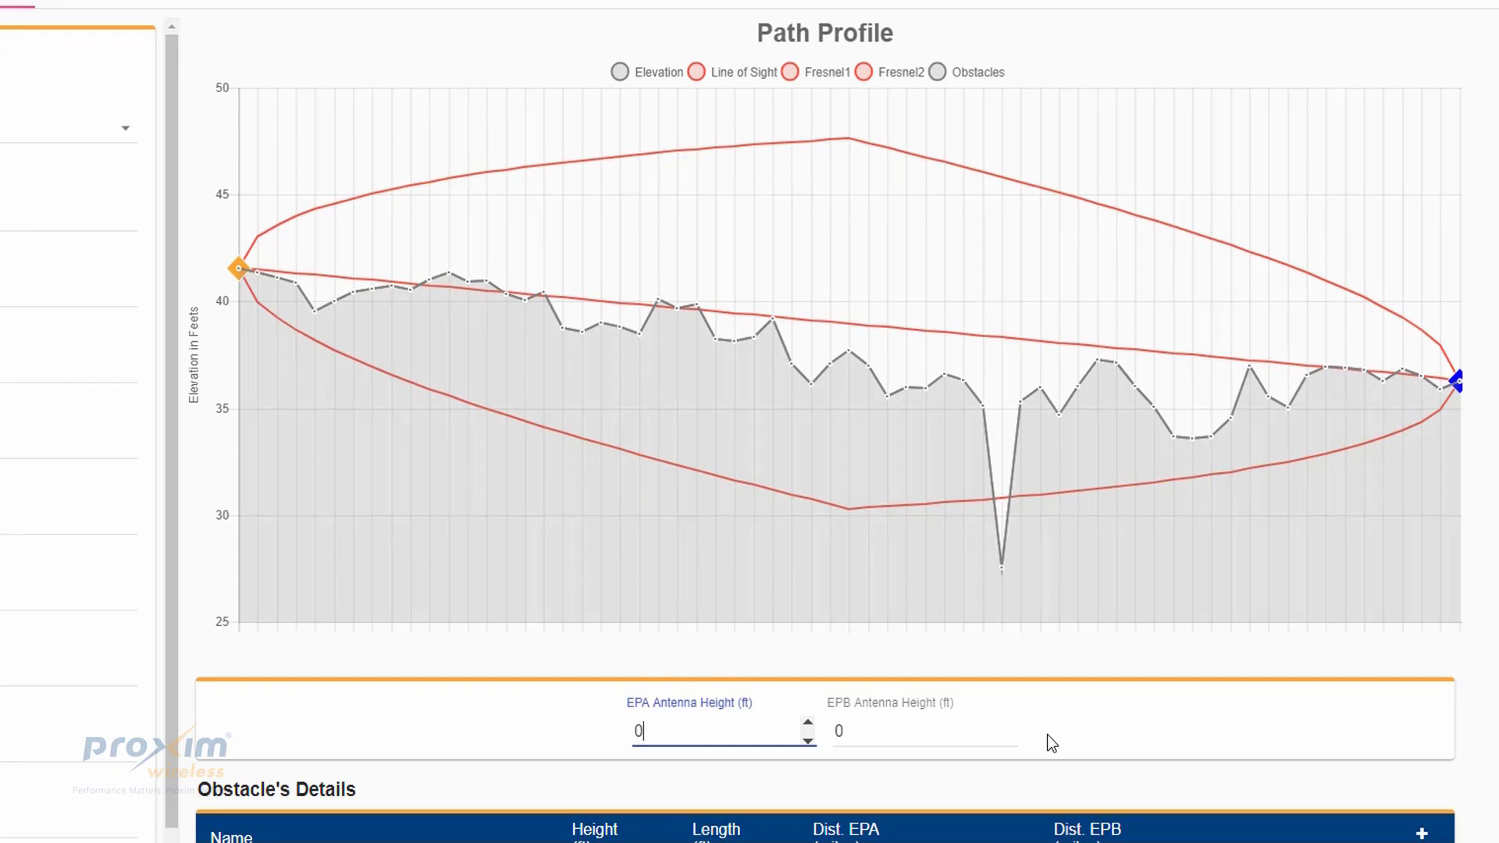
{"action": "key", "text": "BackSpace"}
{"action": "type", "text": "35"}
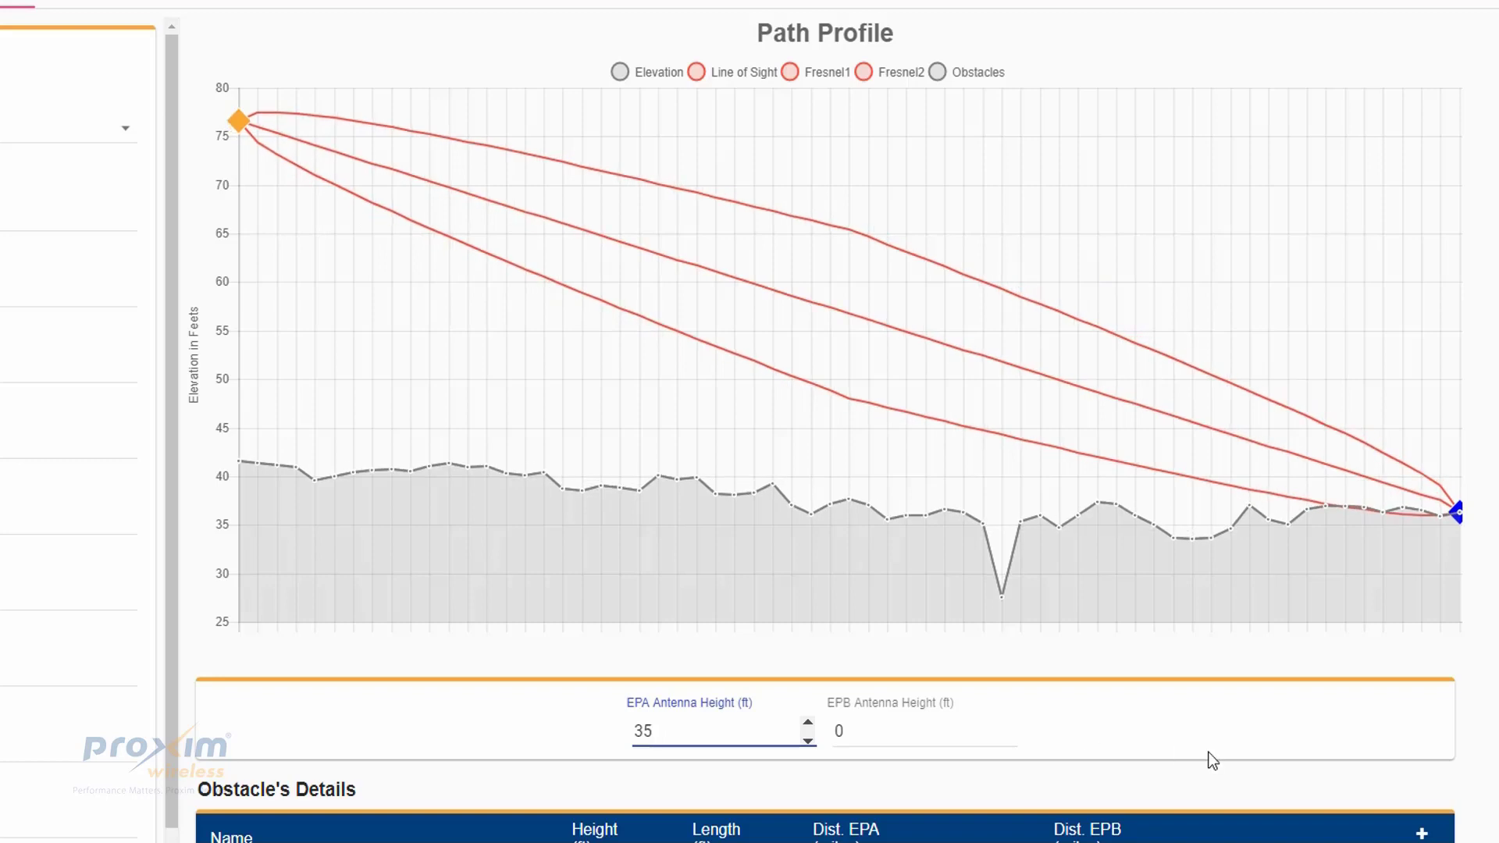
{"action": "left_click", "coordinate": [915, 728]}
{"action": "key", "text": "BackSpace"}
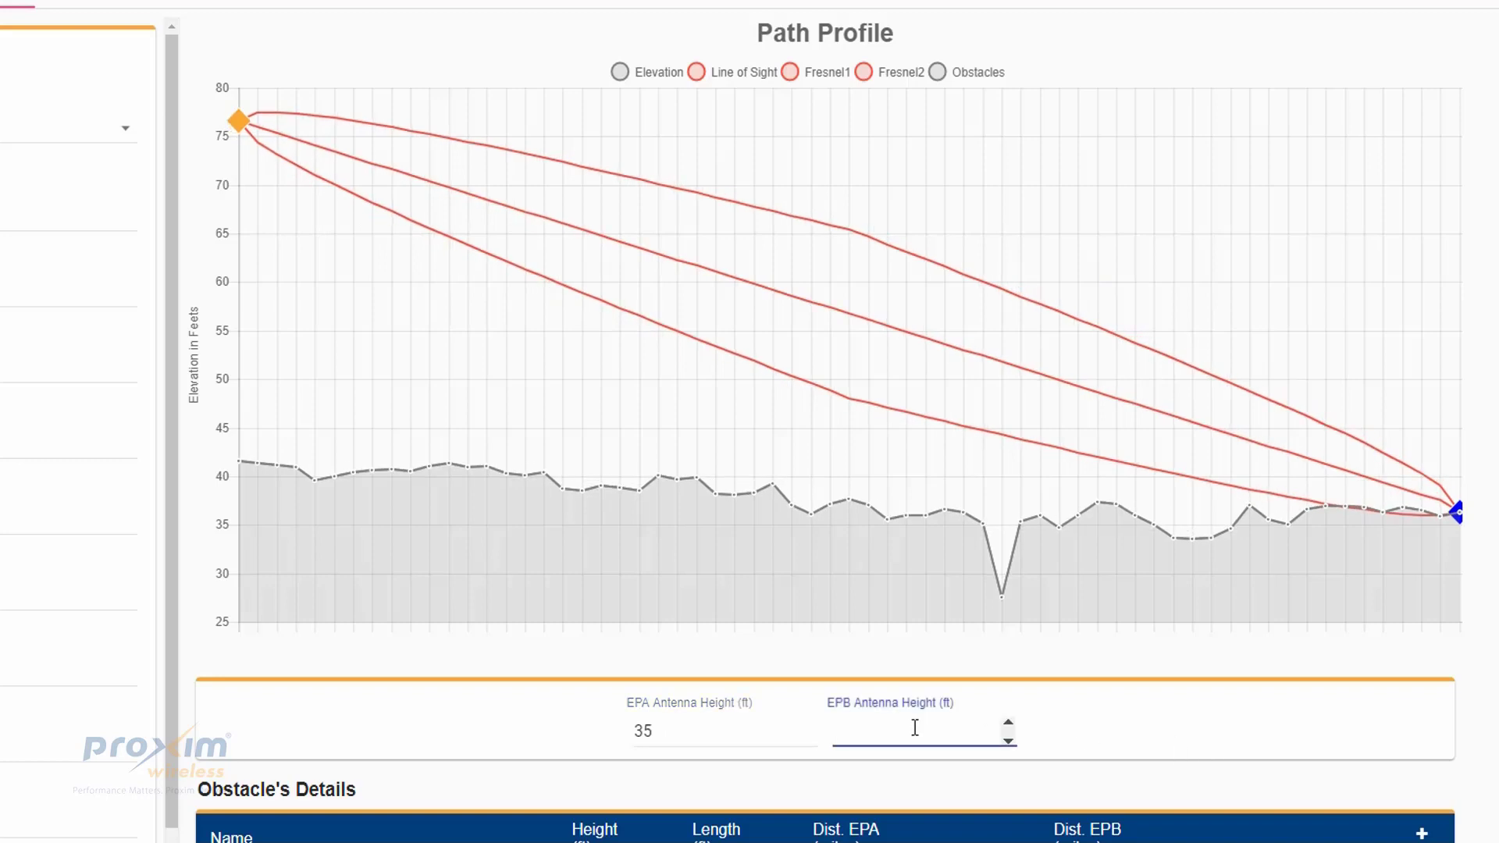
{"action": "type", "text": "35"}
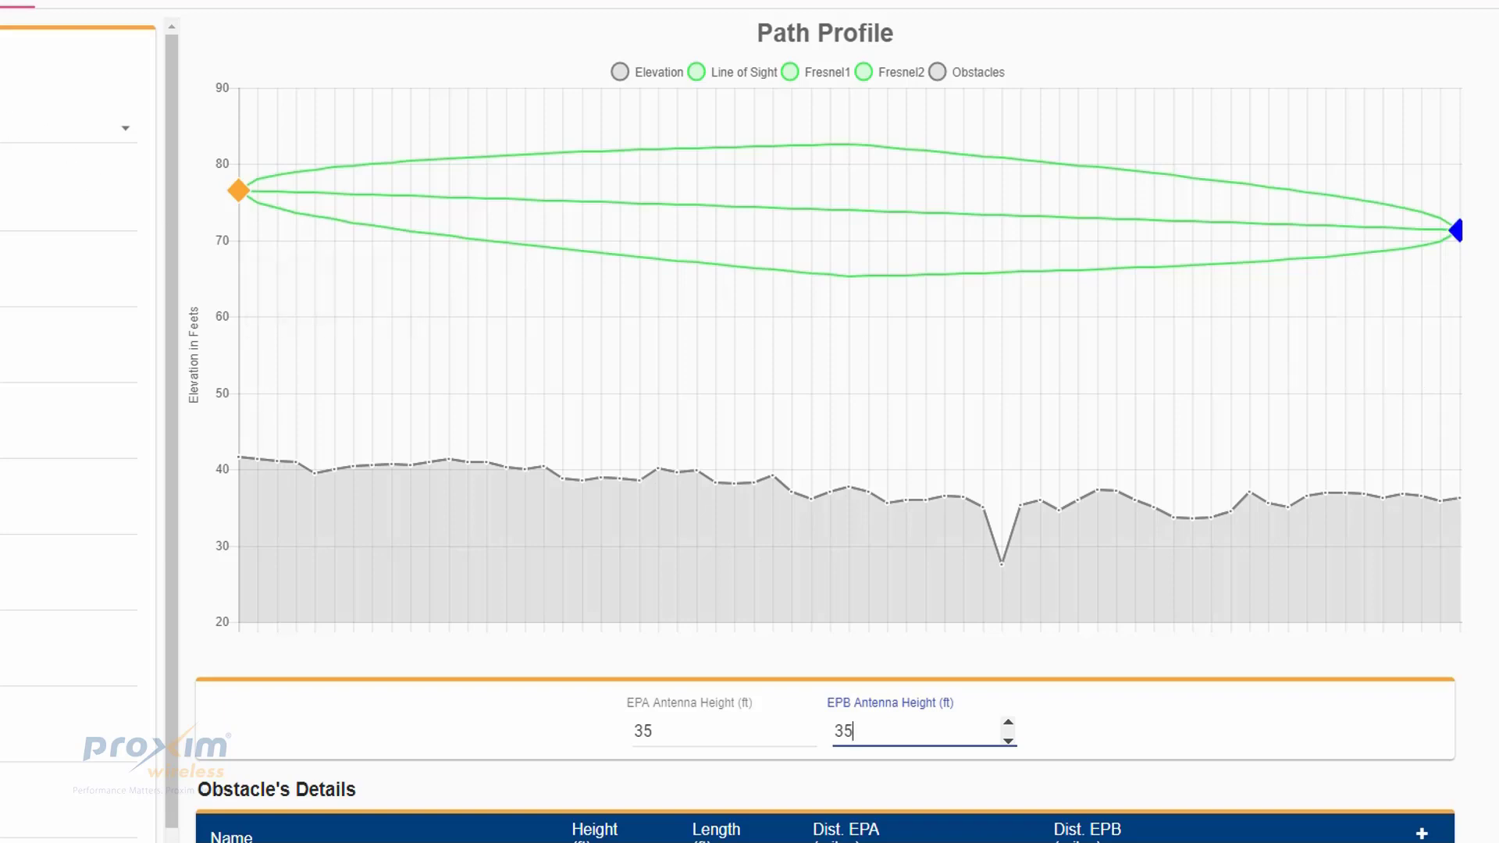
- Check the End Point B and End Point A settings beside the map, and reopen the link details for End Point B
{"action": "left_click", "coordinate": [234, 9]}
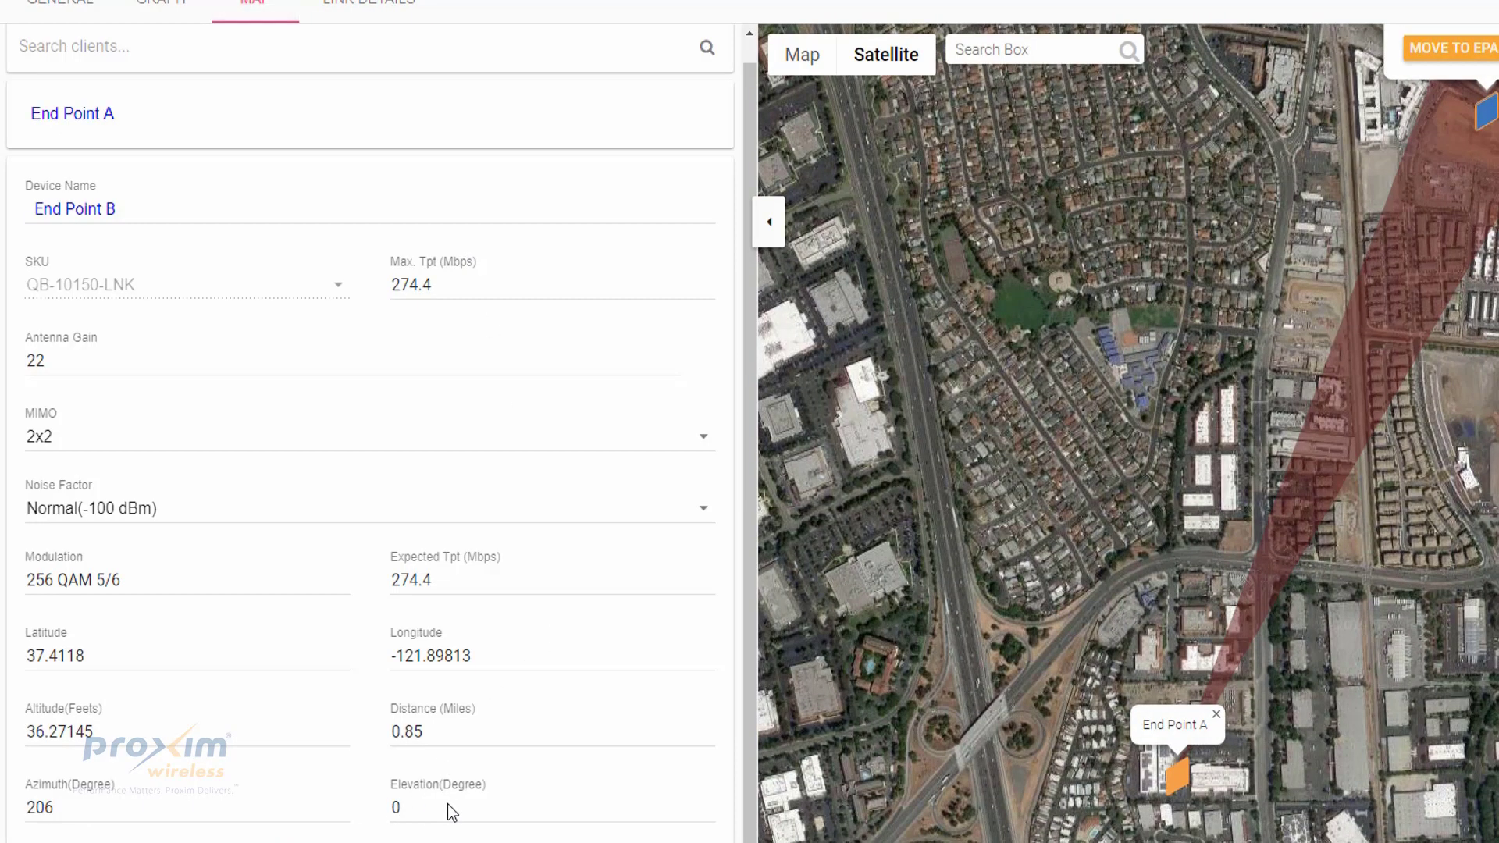
{"action": "left_click", "coordinate": [77, 114]}
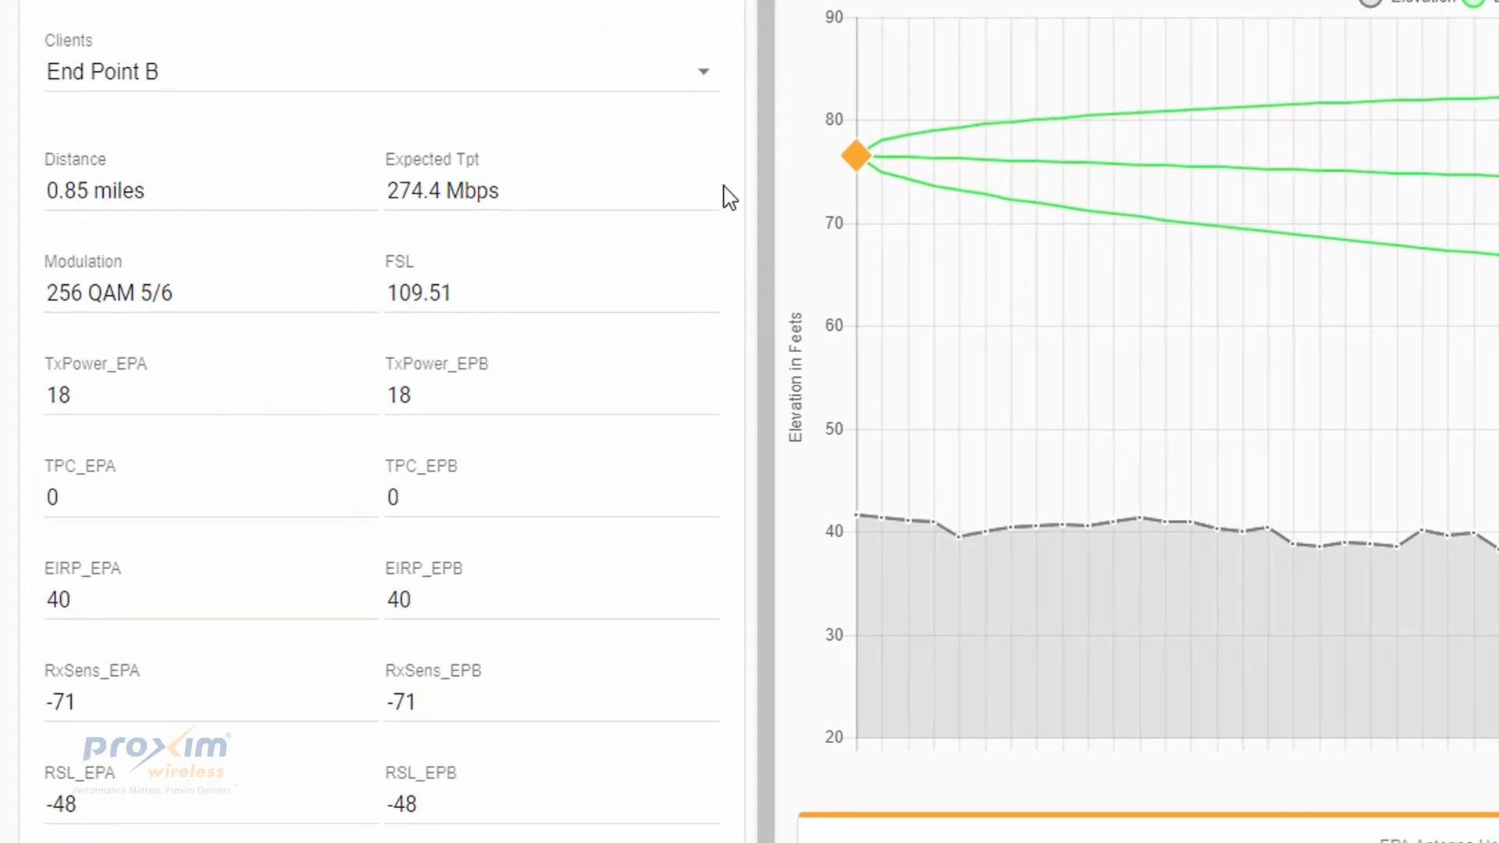
- Examine End Point B's link details, including distance, expected throughput, modulation, FSL, transmit power, received signal level and fade margin
{"action": "scroll", "coordinate": [653, 207], "scroll_direction": "down", "scroll_amount": 1}
{"action": "scroll", "coordinate": [652, 208], "scroll_direction": "up", "scroll_amount": 1}
{"action": "mouse_move", "coordinate": [853, 160]}
{"action": "left_click", "coordinate": [201, 73]}
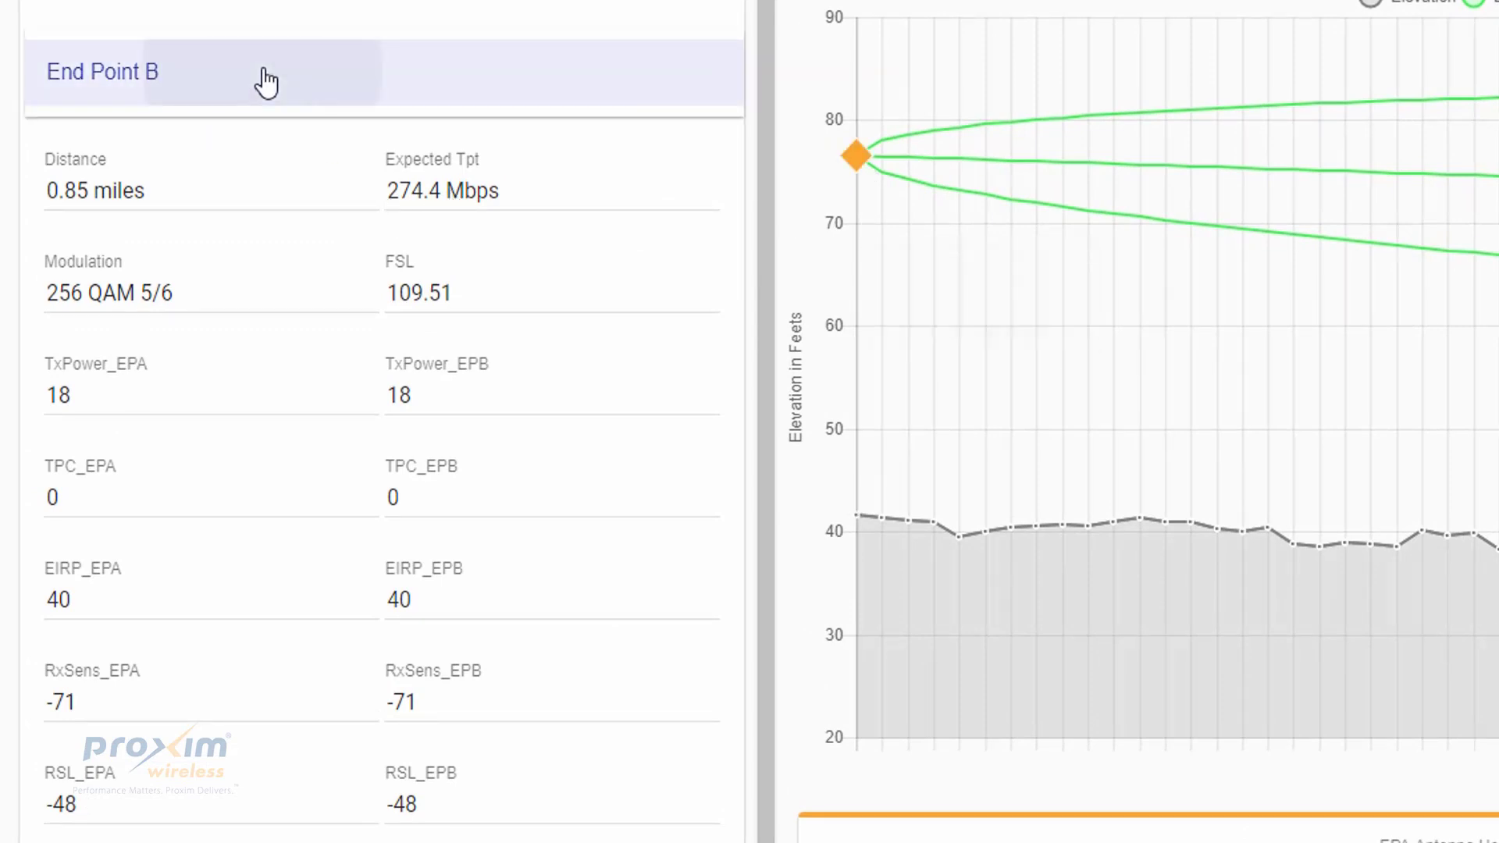
{"action": "left_click", "coordinate": [266, 81]}
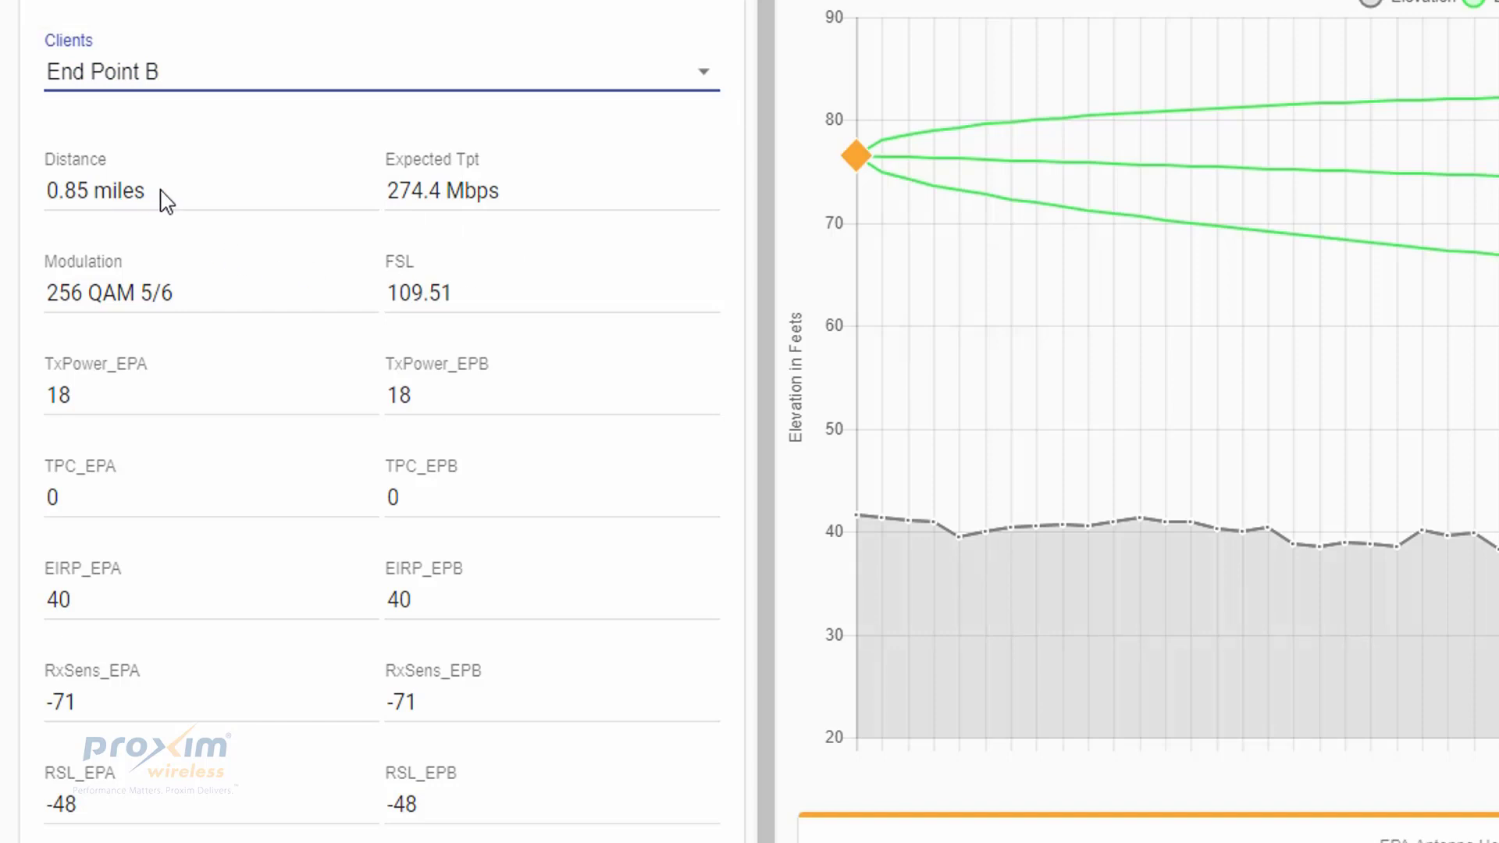
{"action": "scroll", "coordinate": [244, 395], "scroll_direction": "down", "scroll_amount": 1}
{"action": "scroll", "coordinate": [250, 396], "scroll_direction": "up", "scroll_amount": 1}
{"action": "left_click_drag", "start_coordinate": [515, 197], "coordinate": [347, 201]}
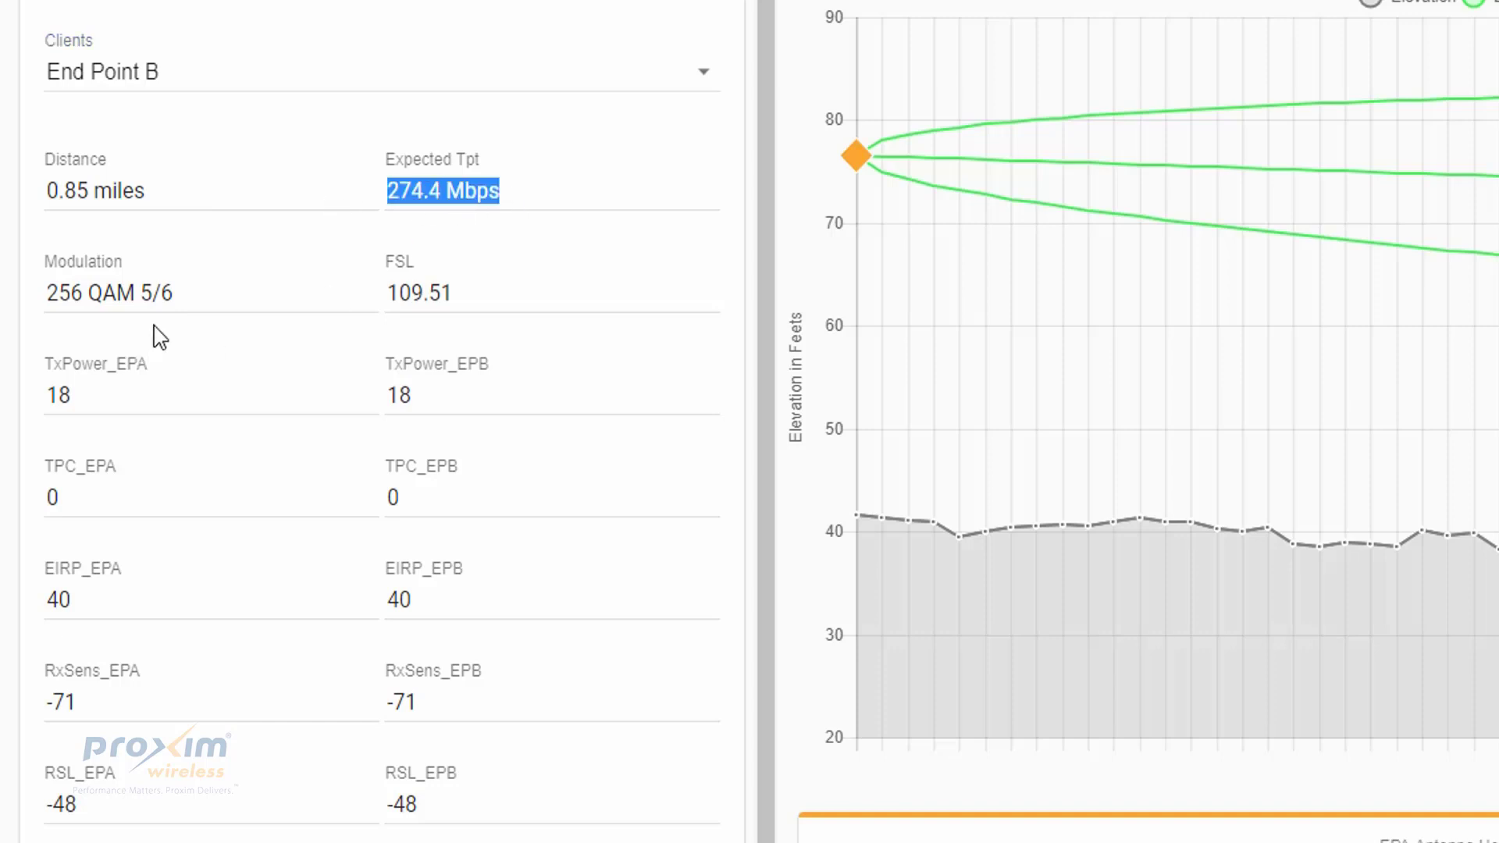
{"action": "left_click_drag", "start_coordinate": [201, 300], "coordinate": [45, 301]}
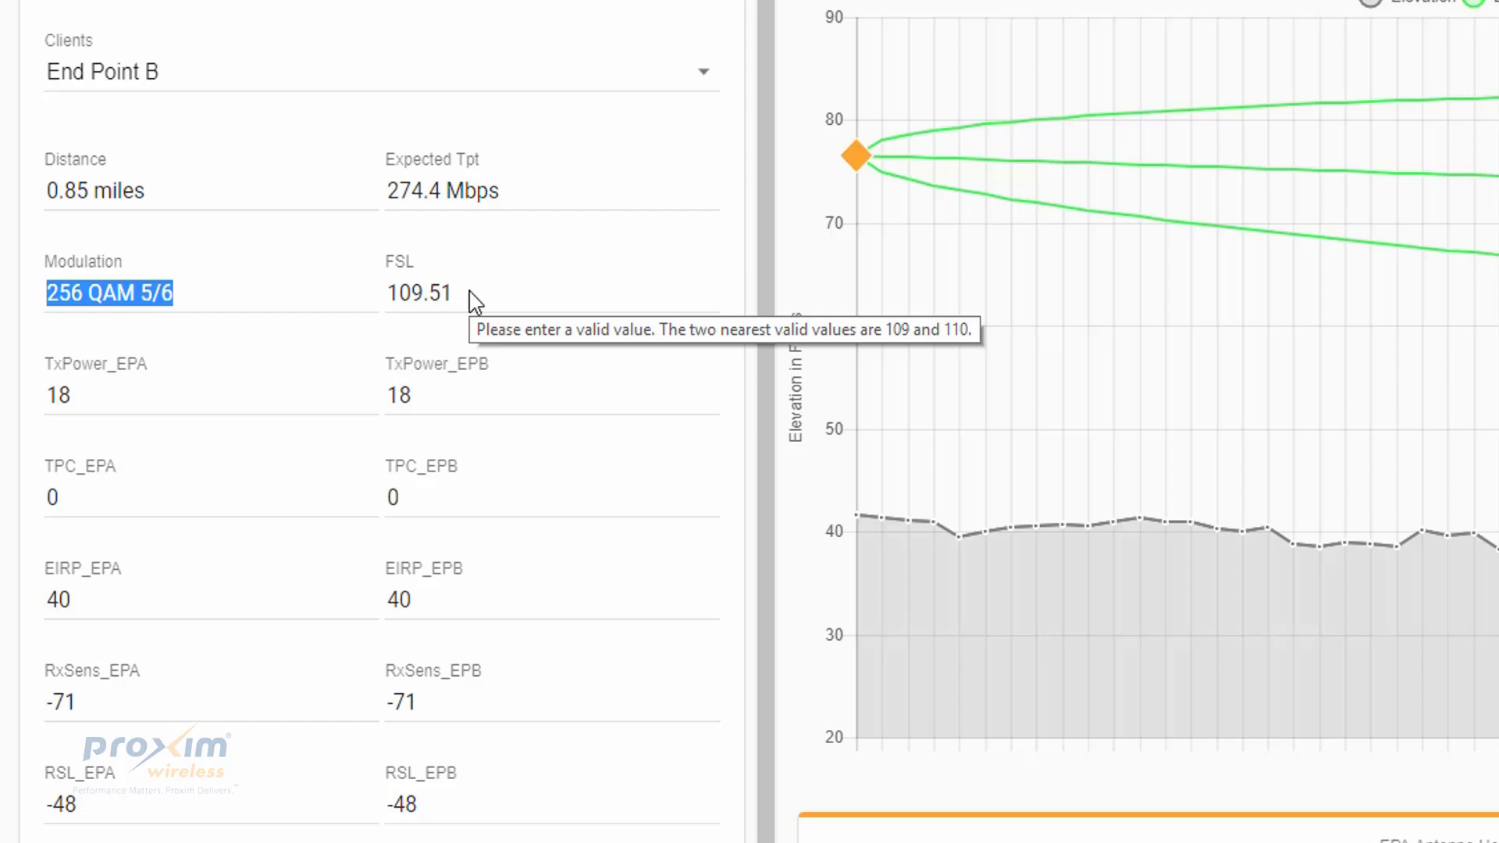
{"action": "left_click_drag", "start_coordinate": [472, 295], "coordinate": [295, 302]}
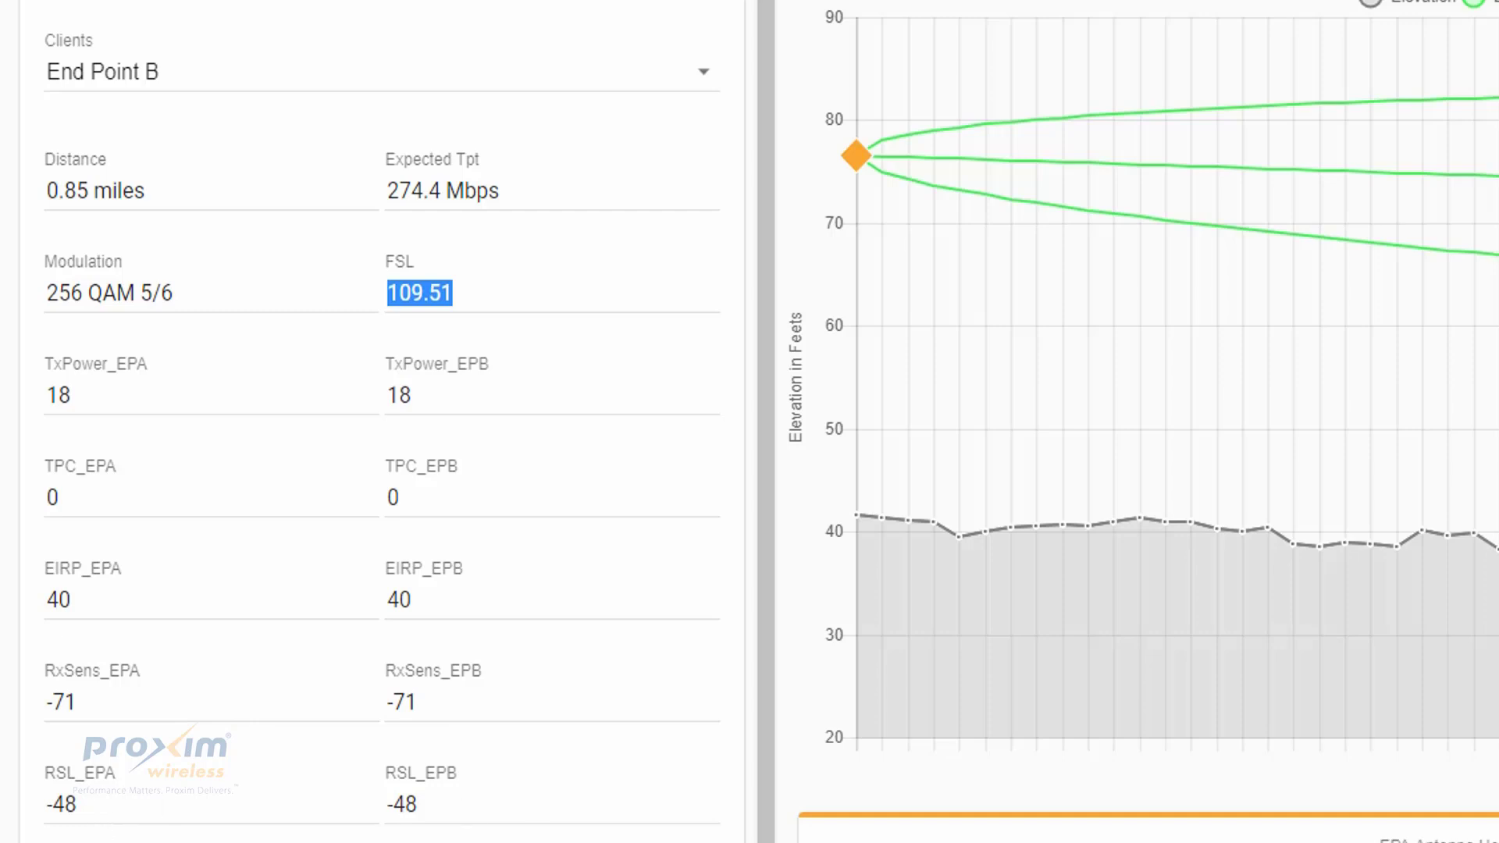
{"action": "left_click", "coordinate": [167, 811]}
{"action": "scroll", "coordinate": [167, 811], "scroll_direction": "down", "scroll_amount": 3}
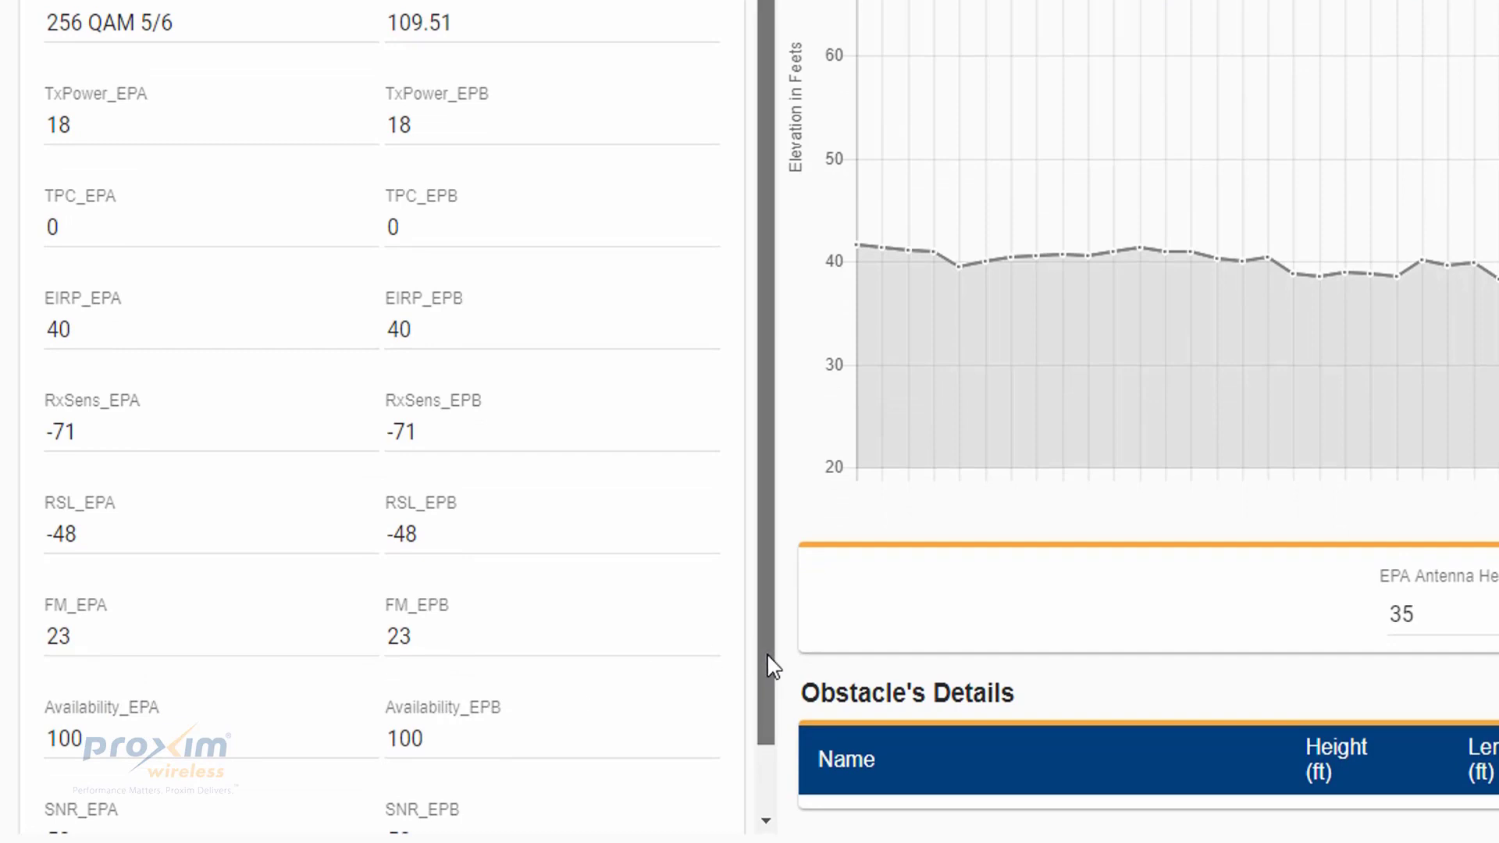
{"action": "left_click_drag", "start_coordinate": [771, 666], "coordinate": [773, 751]}
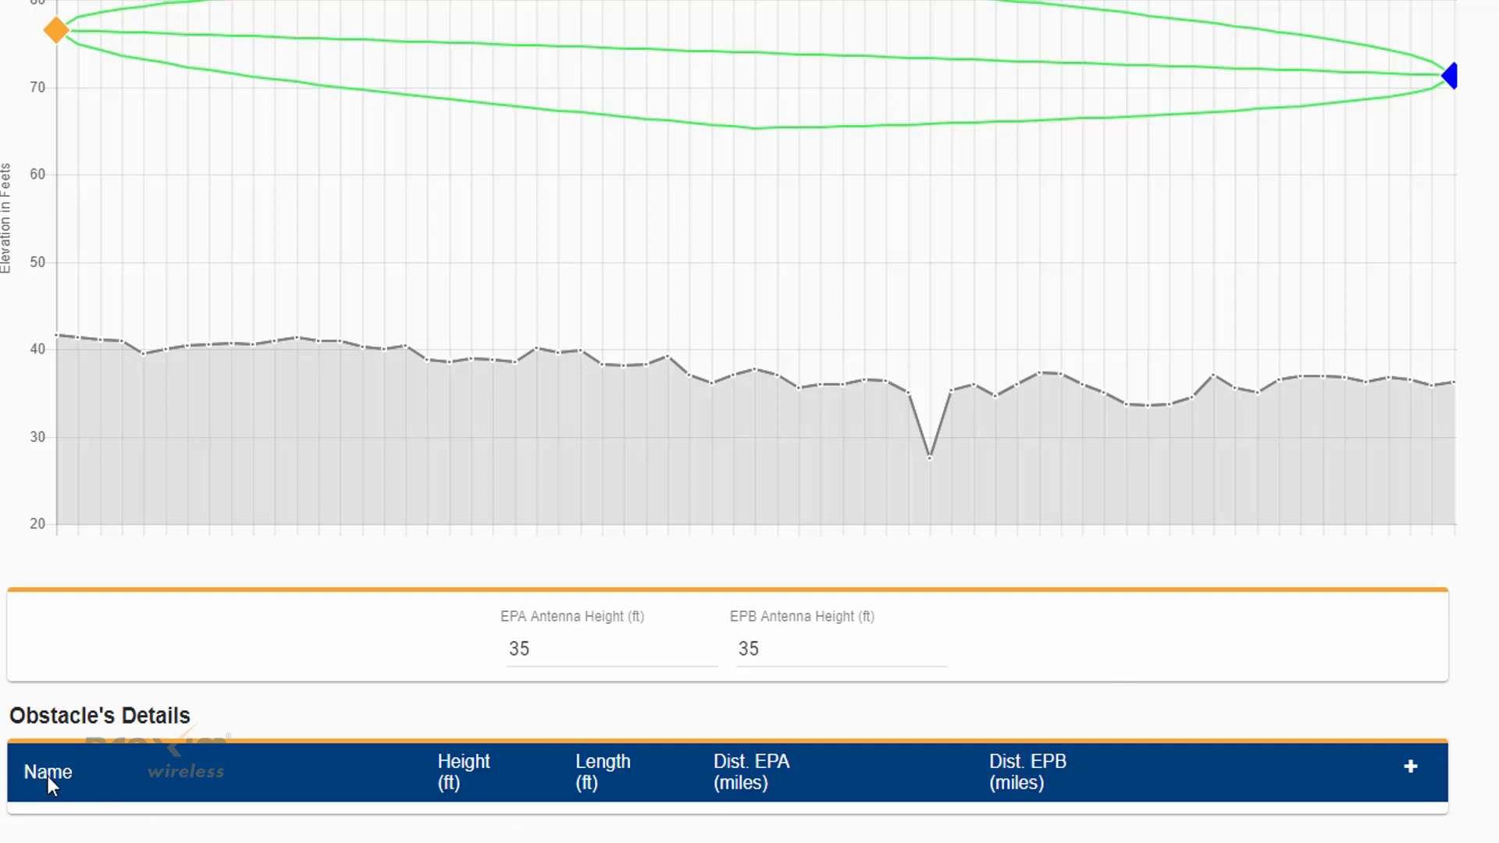
- Add an obstacle named Tree, 45 ft high and 1 ft long, on the path profile about 0.31 miles from EPA
{"action": "left_click", "coordinate": [1412, 773]}
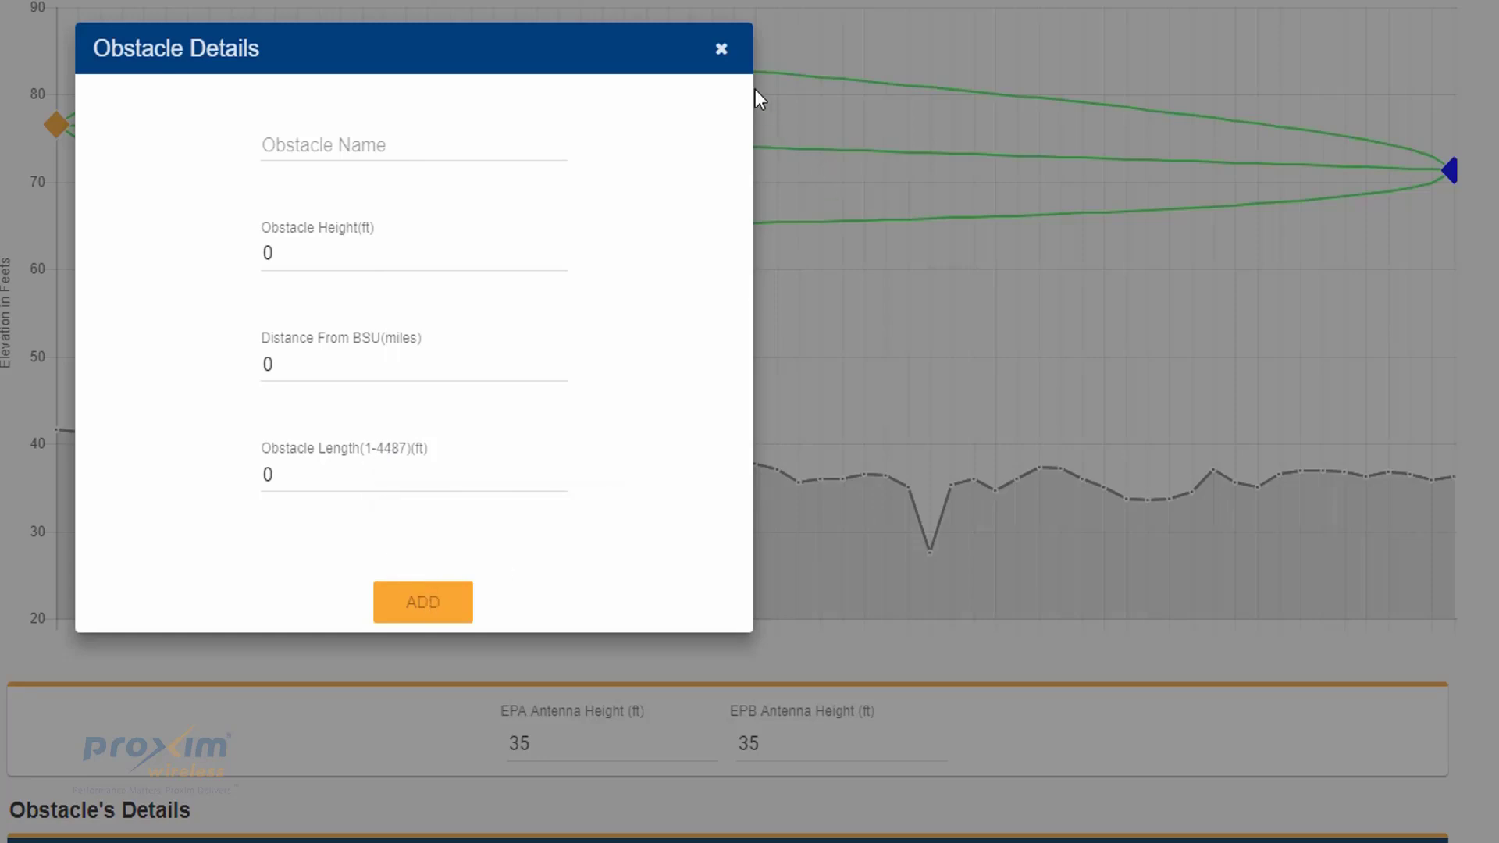
{"action": "left_click", "coordinate": [723, 50]}
{"action": "mouse_move", "coordinate": [807, 478]}
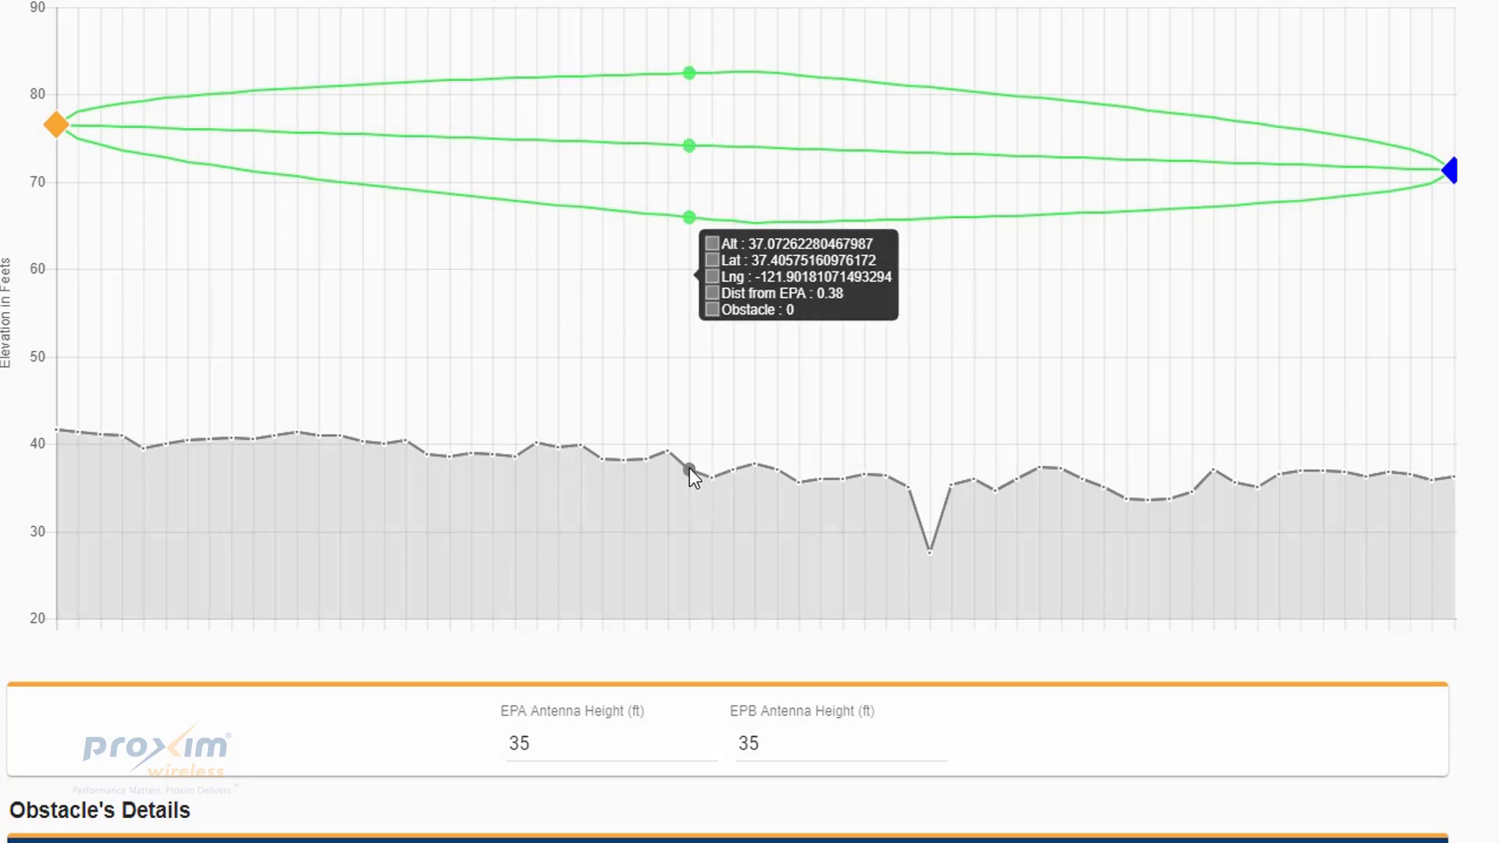
{"action": "left_click", "coordinate": [579, 445]}
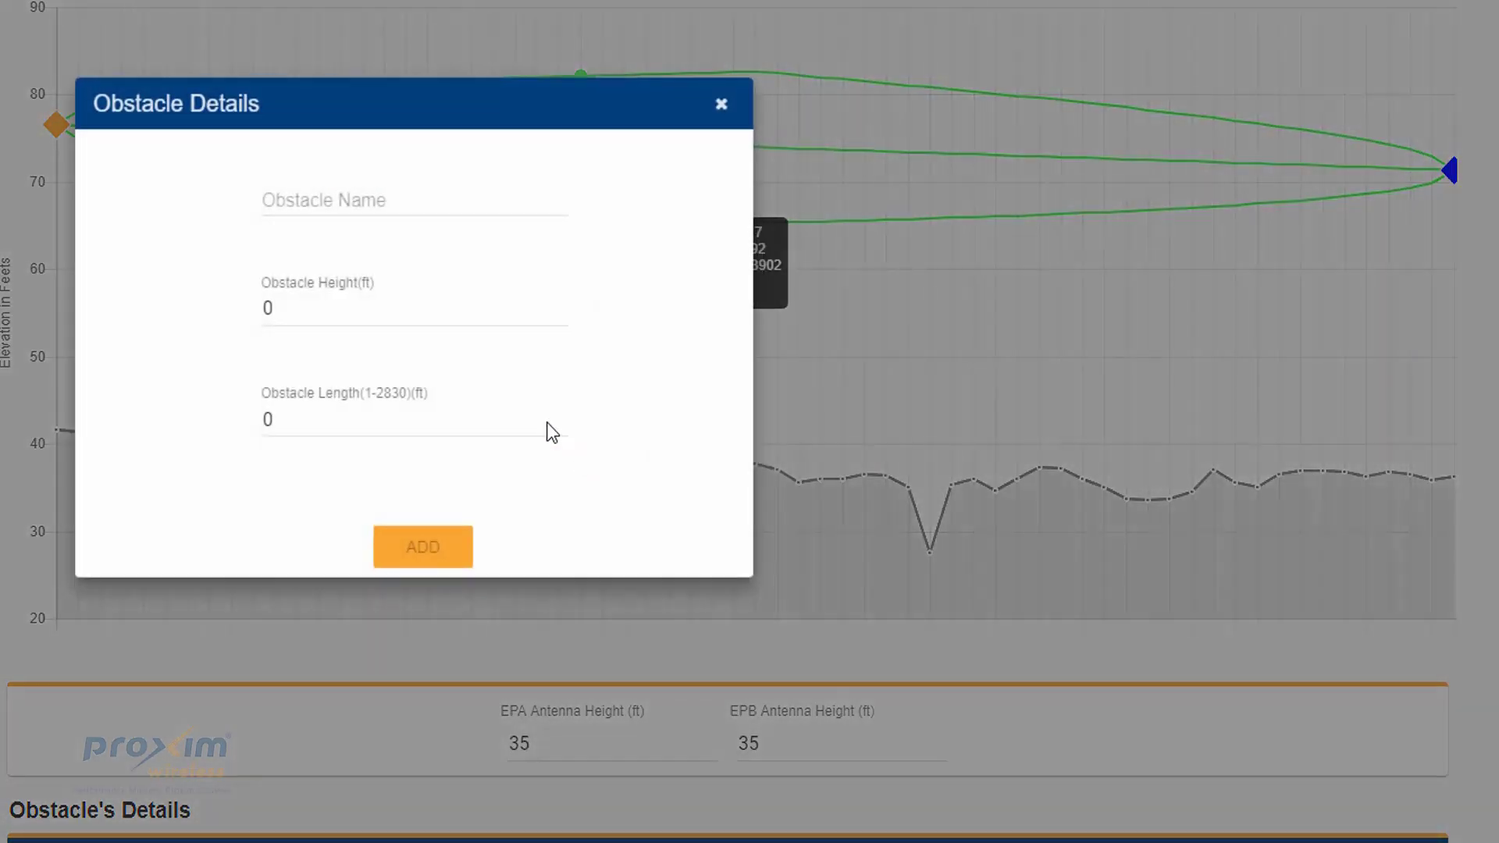
{"action": "left_click", "coordinate": [359, 197]}
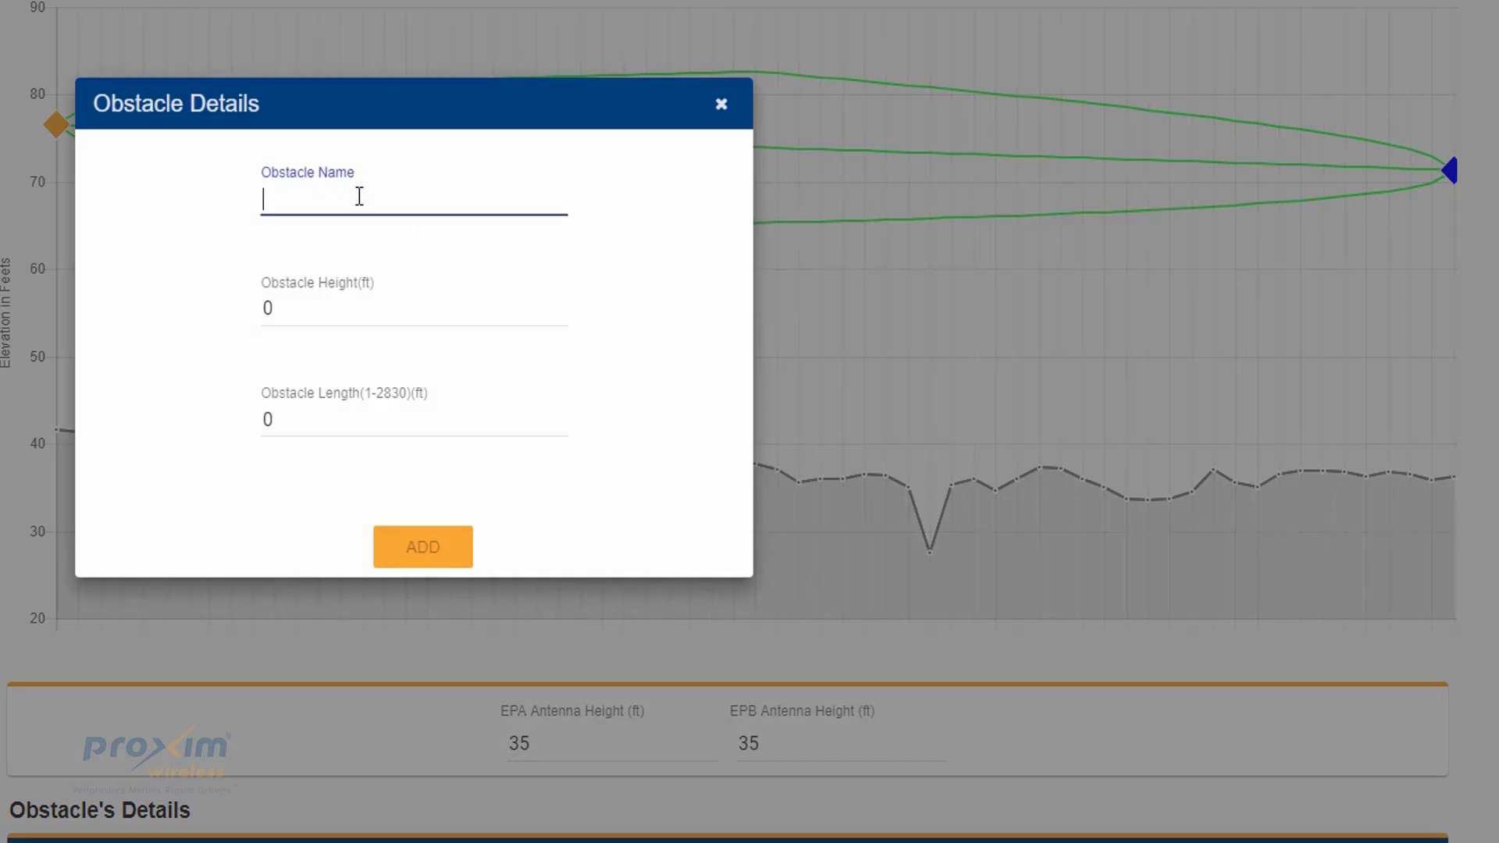
{"action": "type", "text": "Tree"}
{"action": "left_click", "coordinate": [329, 300]}
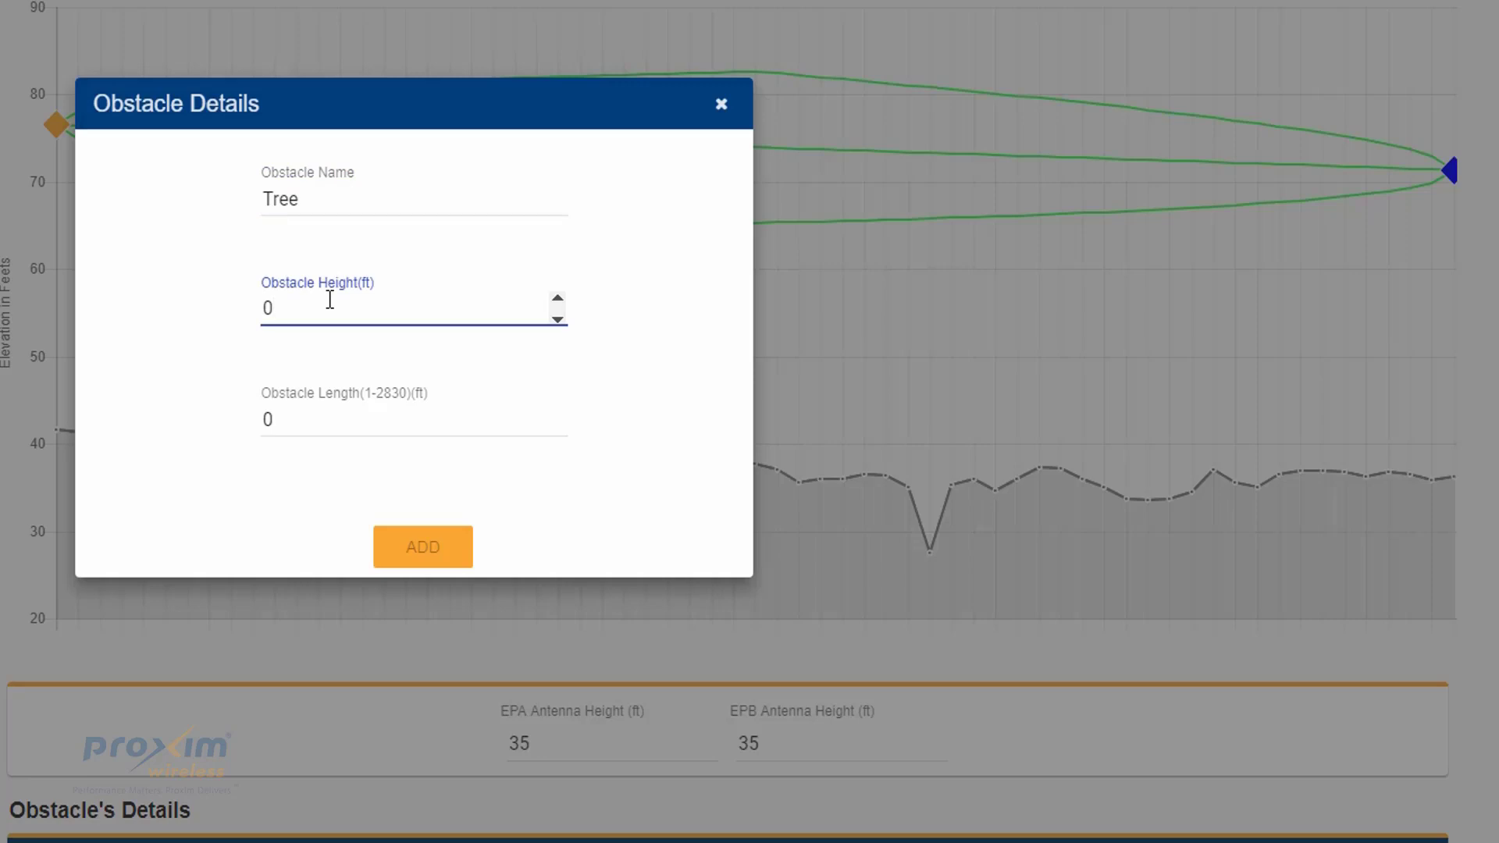
{"action": "type", "text": "45"}
{"action": "left_click", "coordinate": [369, 413]}
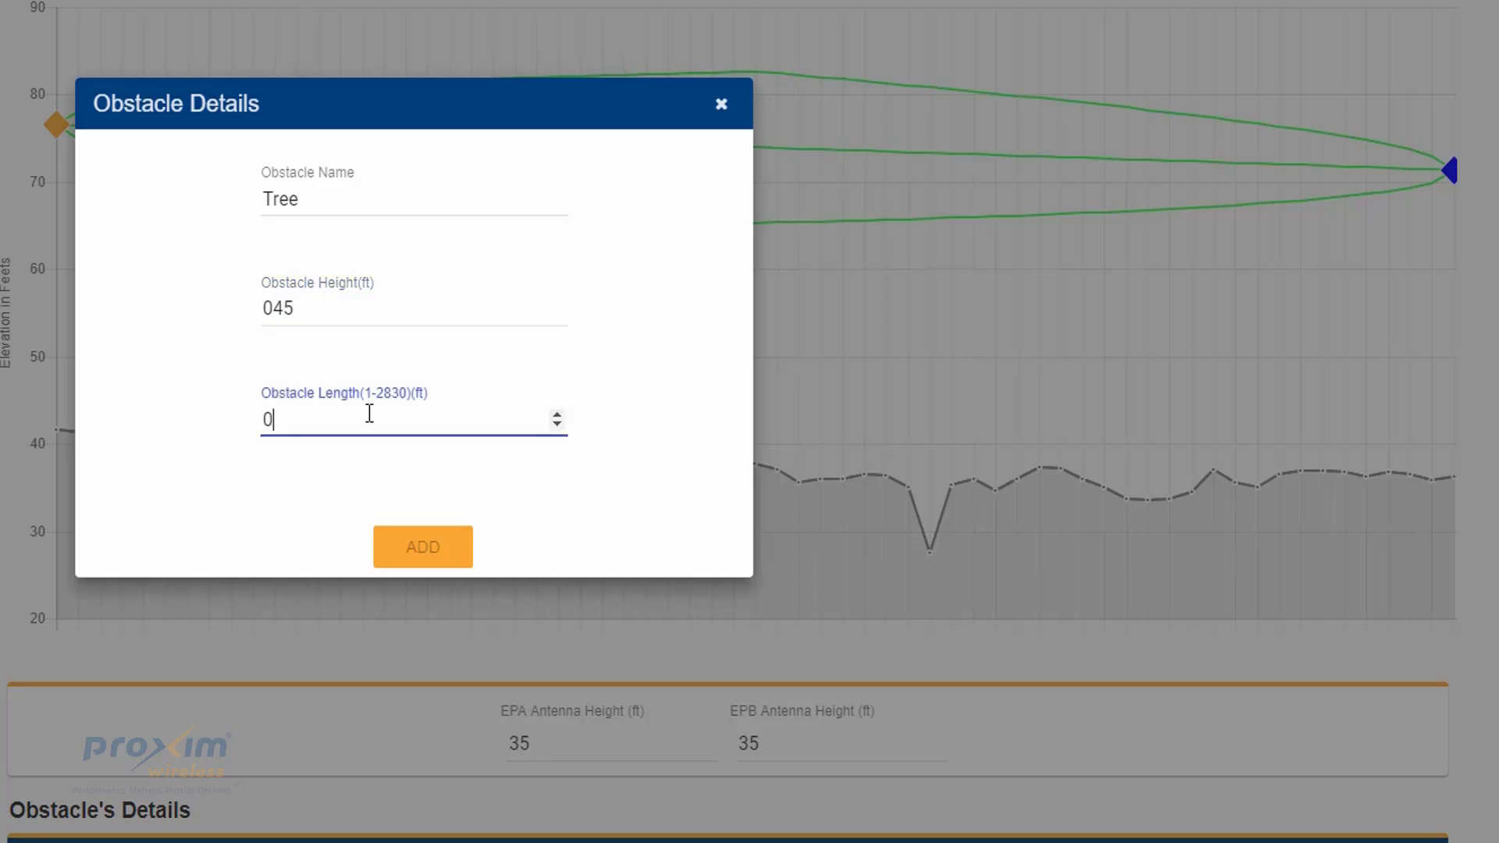
{"action": "type", "text": "1"}
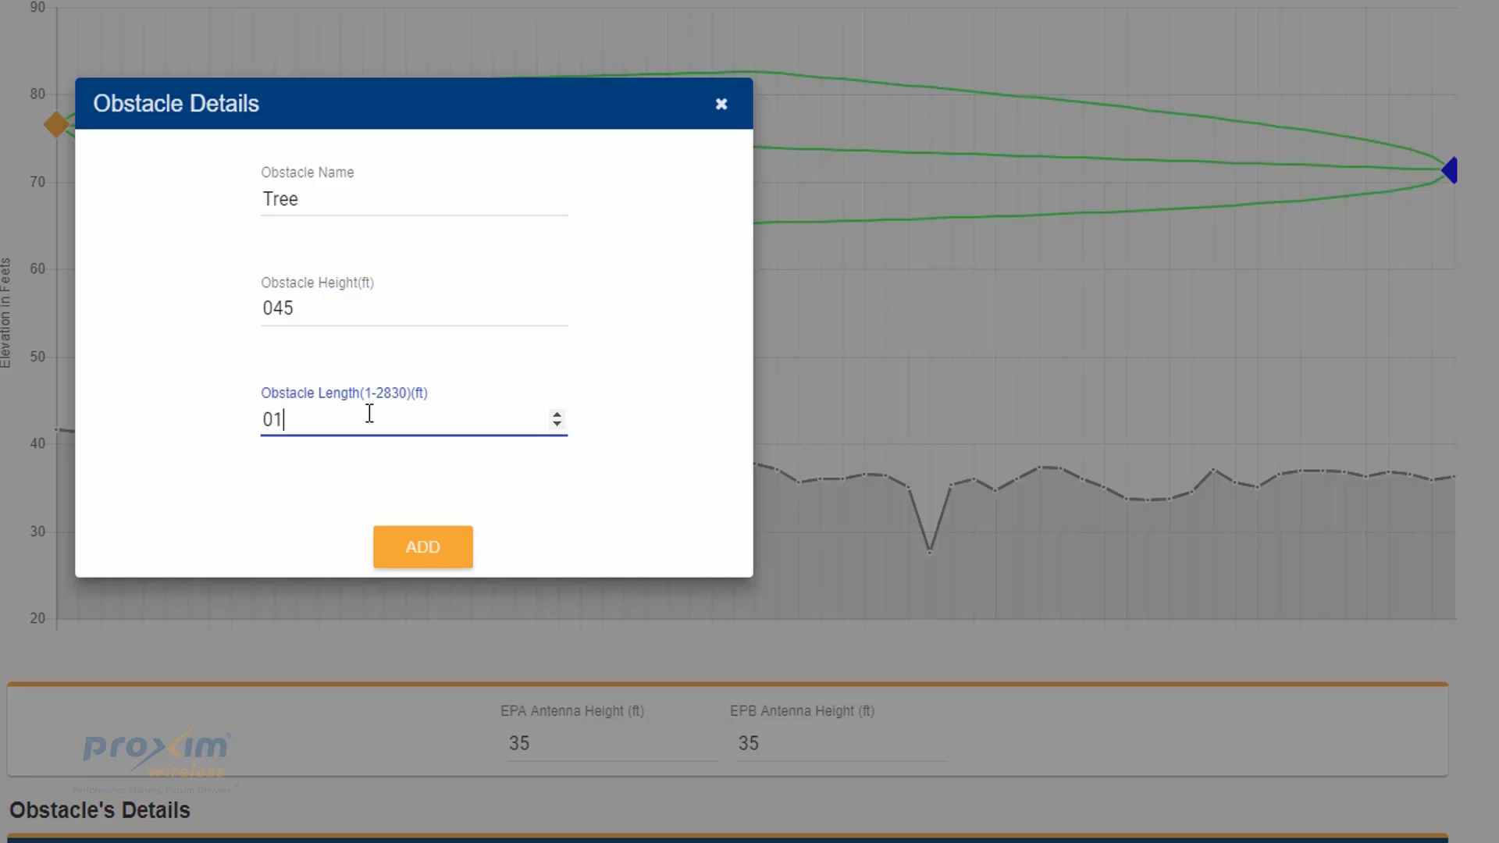
{"action": "left_click", "coordinate": [451, 559]}
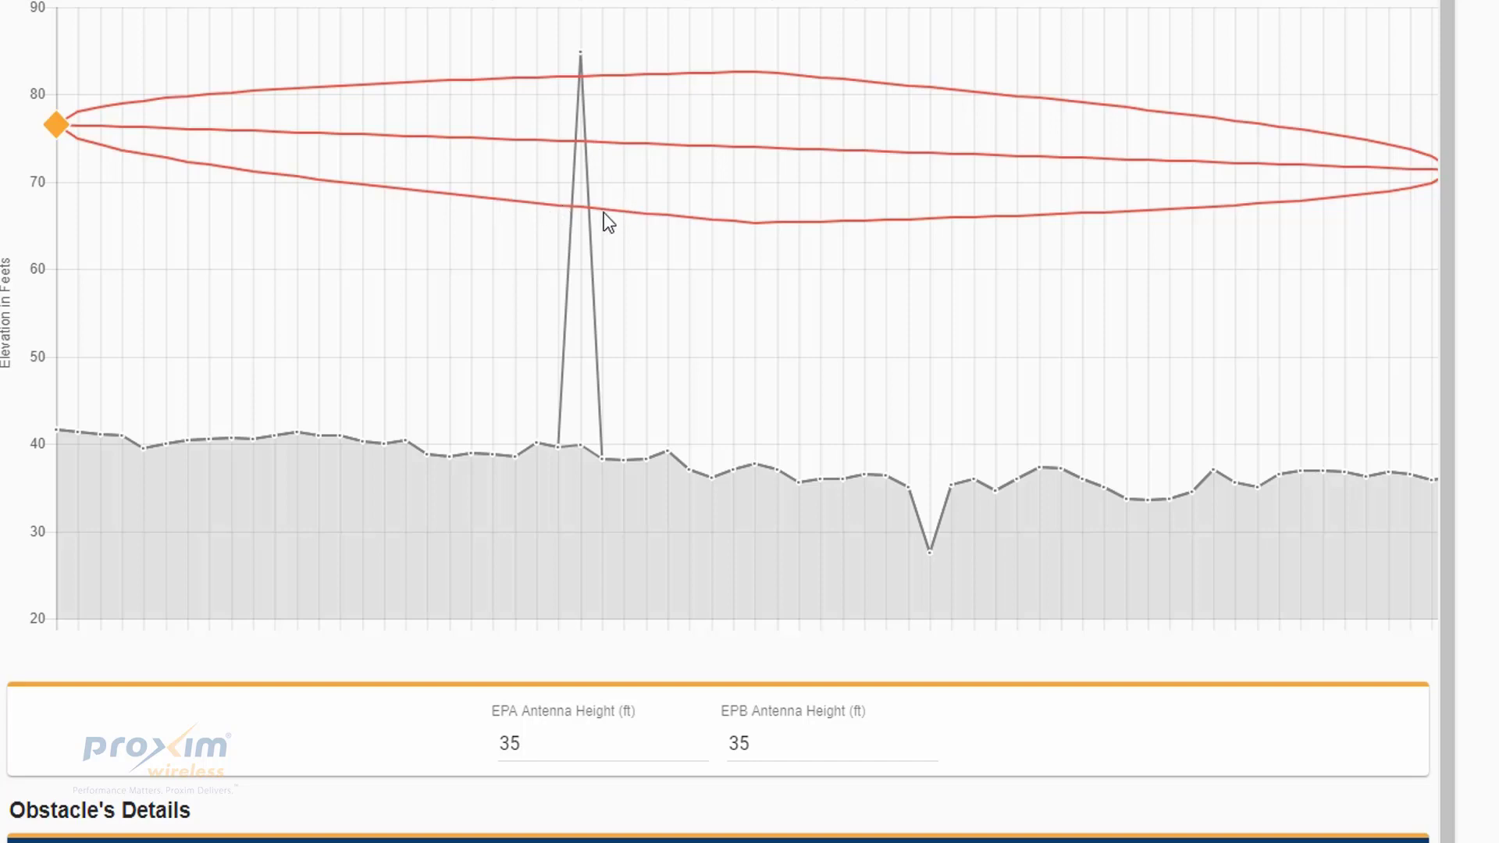
- Try an EPA antenna height of 50 ft, and raise it further to 60 ft
{"action": "double_click", "coordinate": [552, 746]}
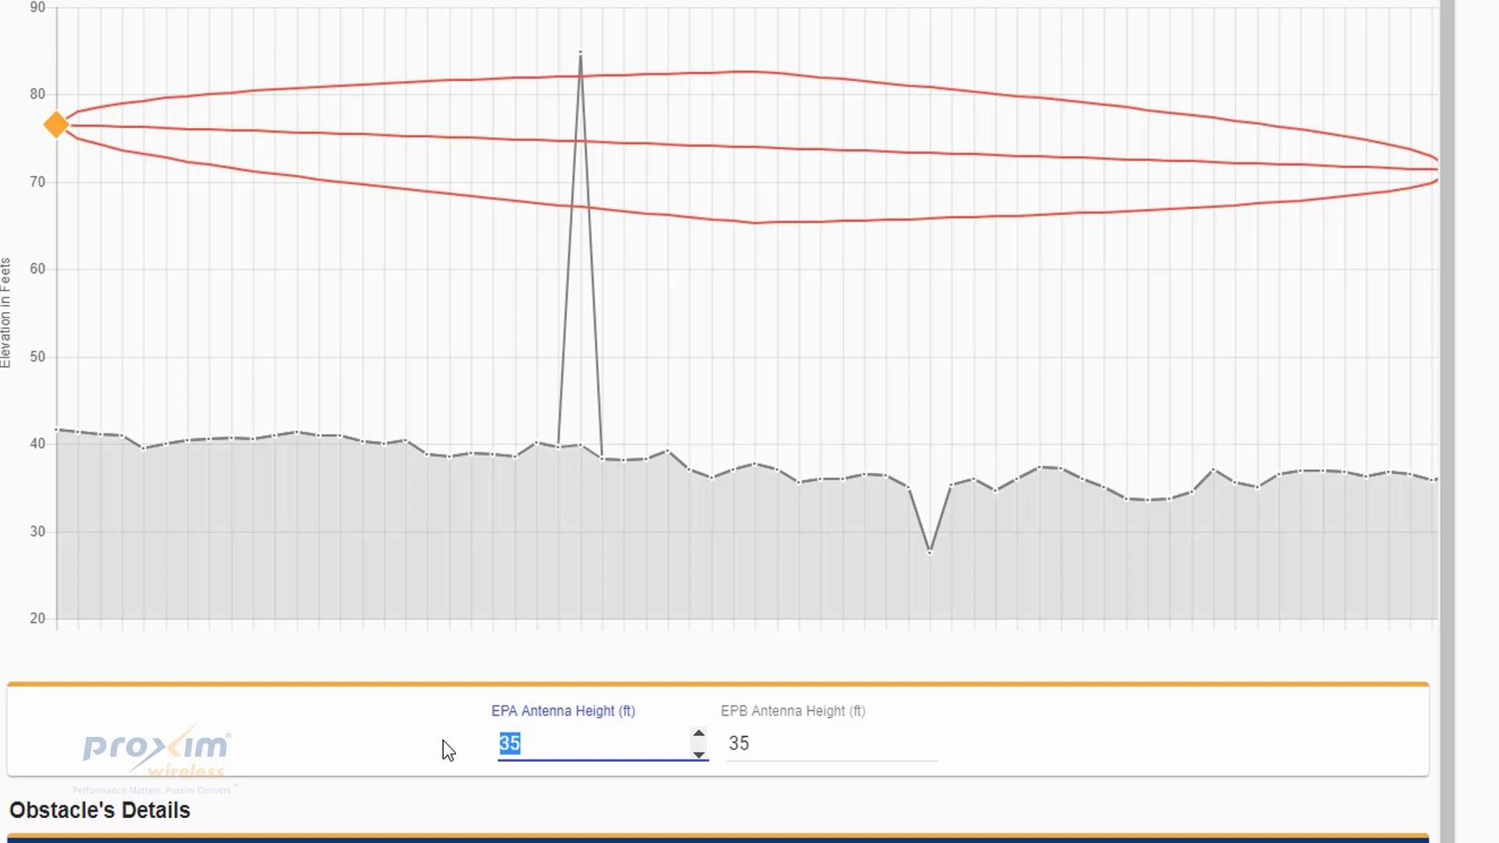
{"action": "type", "text": "50"}
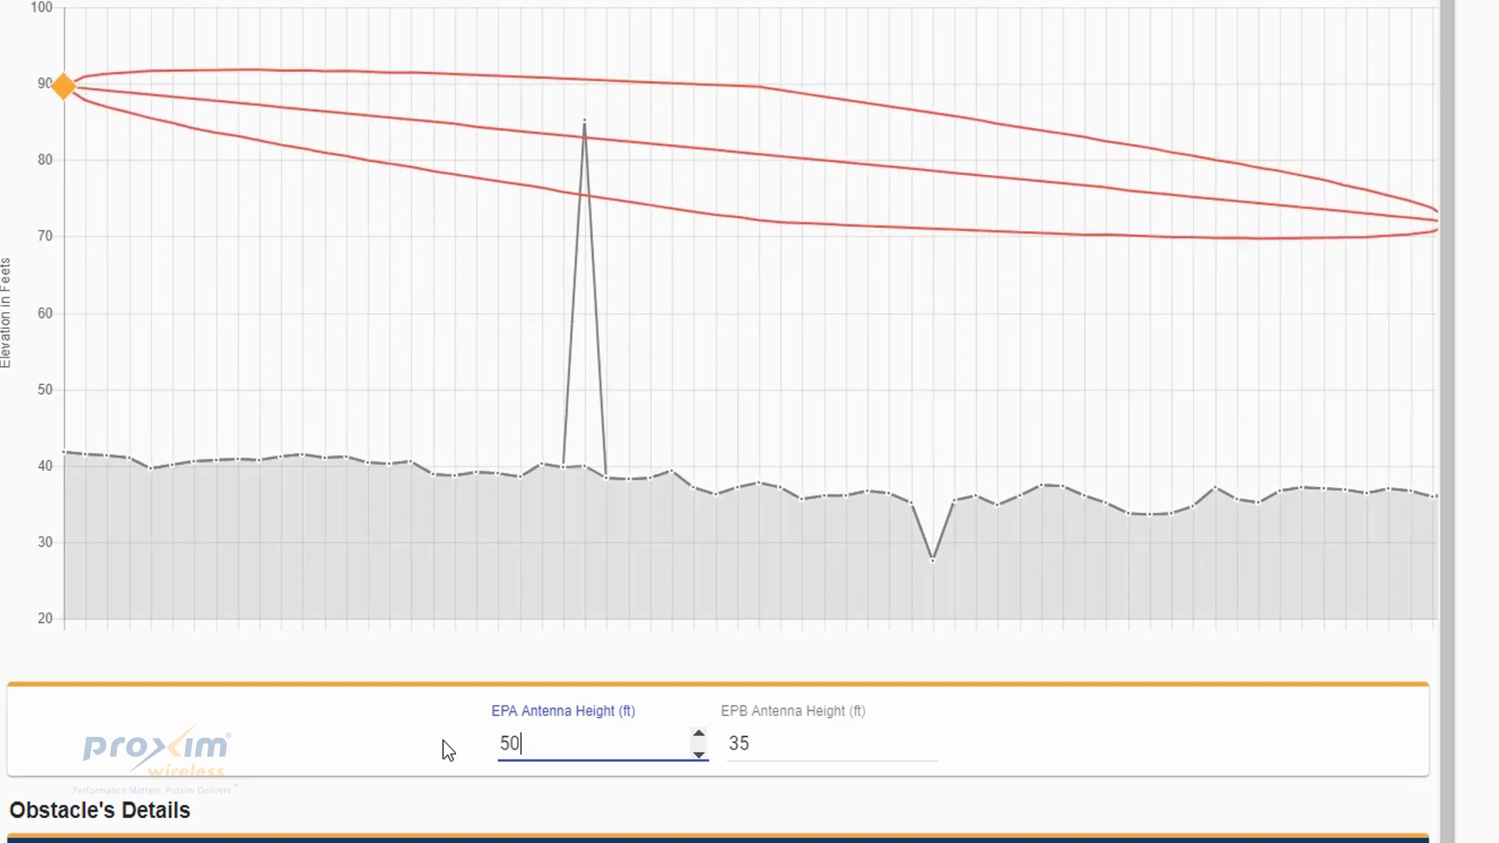
{"action": "double_click", "coordinate": [512, 740]}
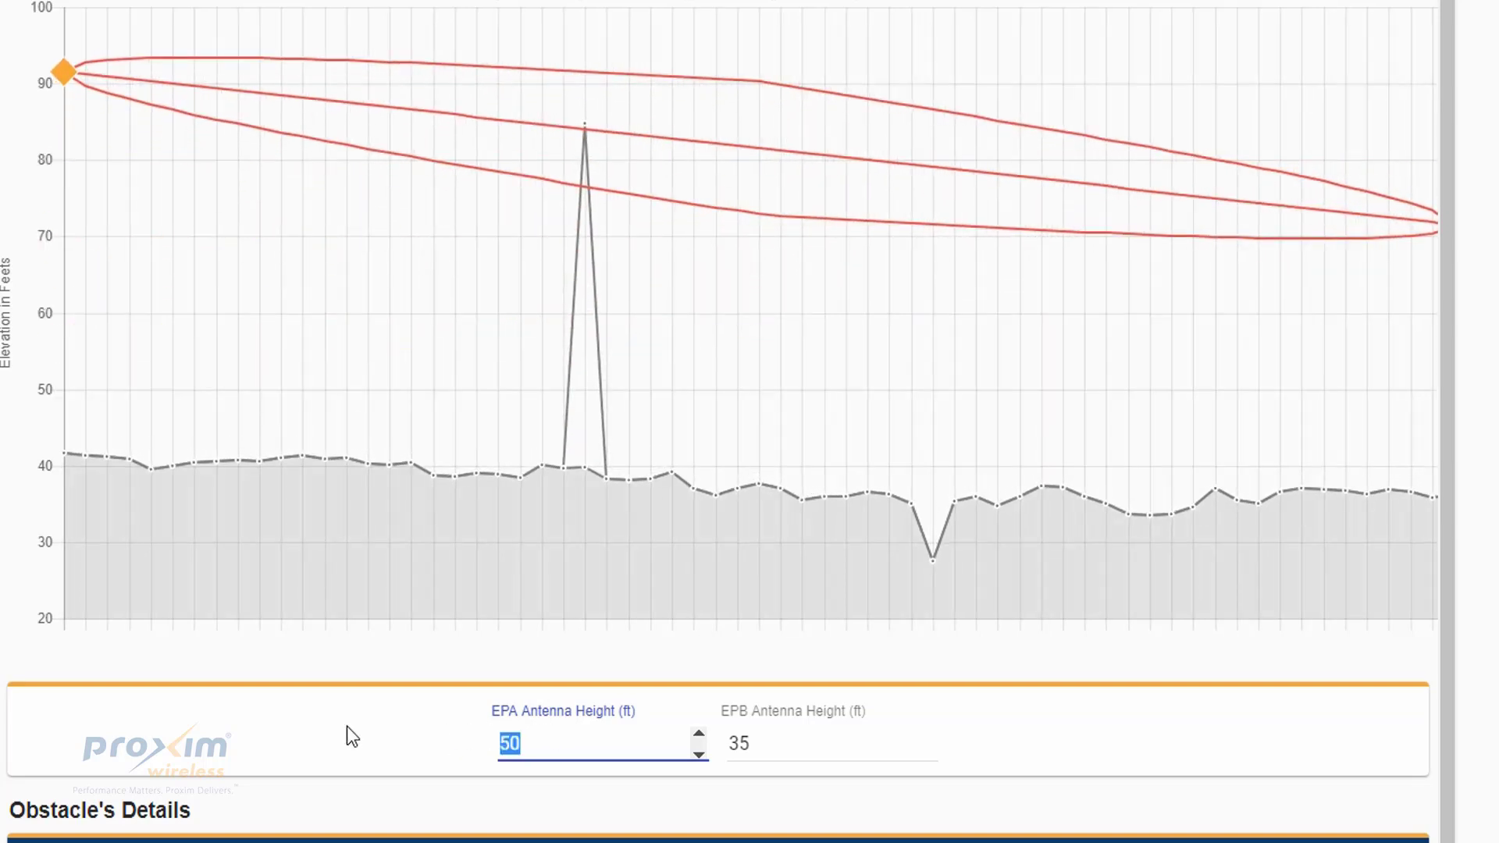
{"action": "type", "text": "60"}
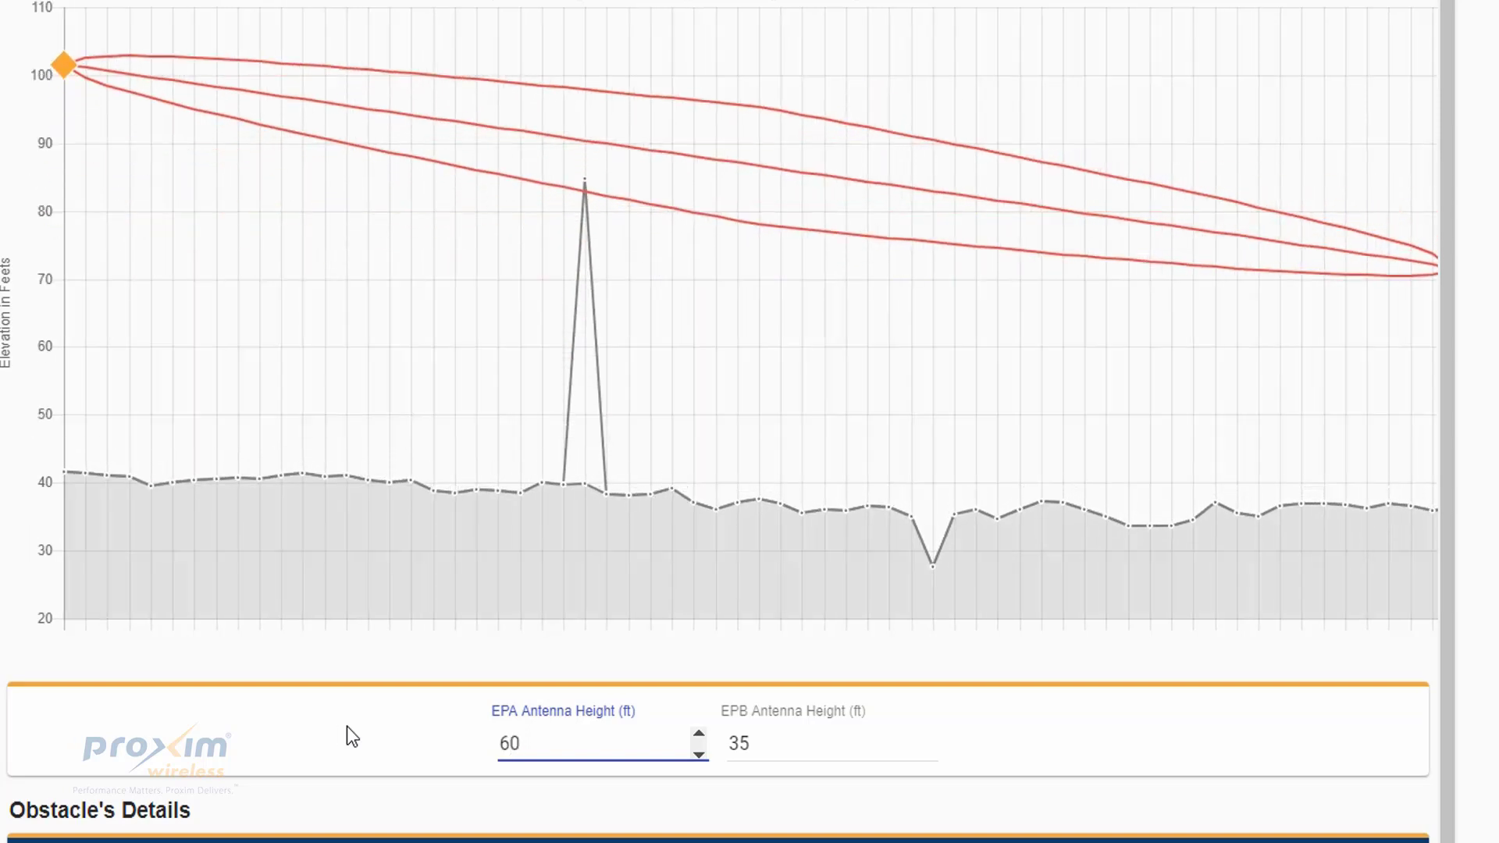
- Raise the EPB antenna height to 47 ft so the path clears the Tree obstacle
{"action": "left_click", "coordinate": [928, 738]}
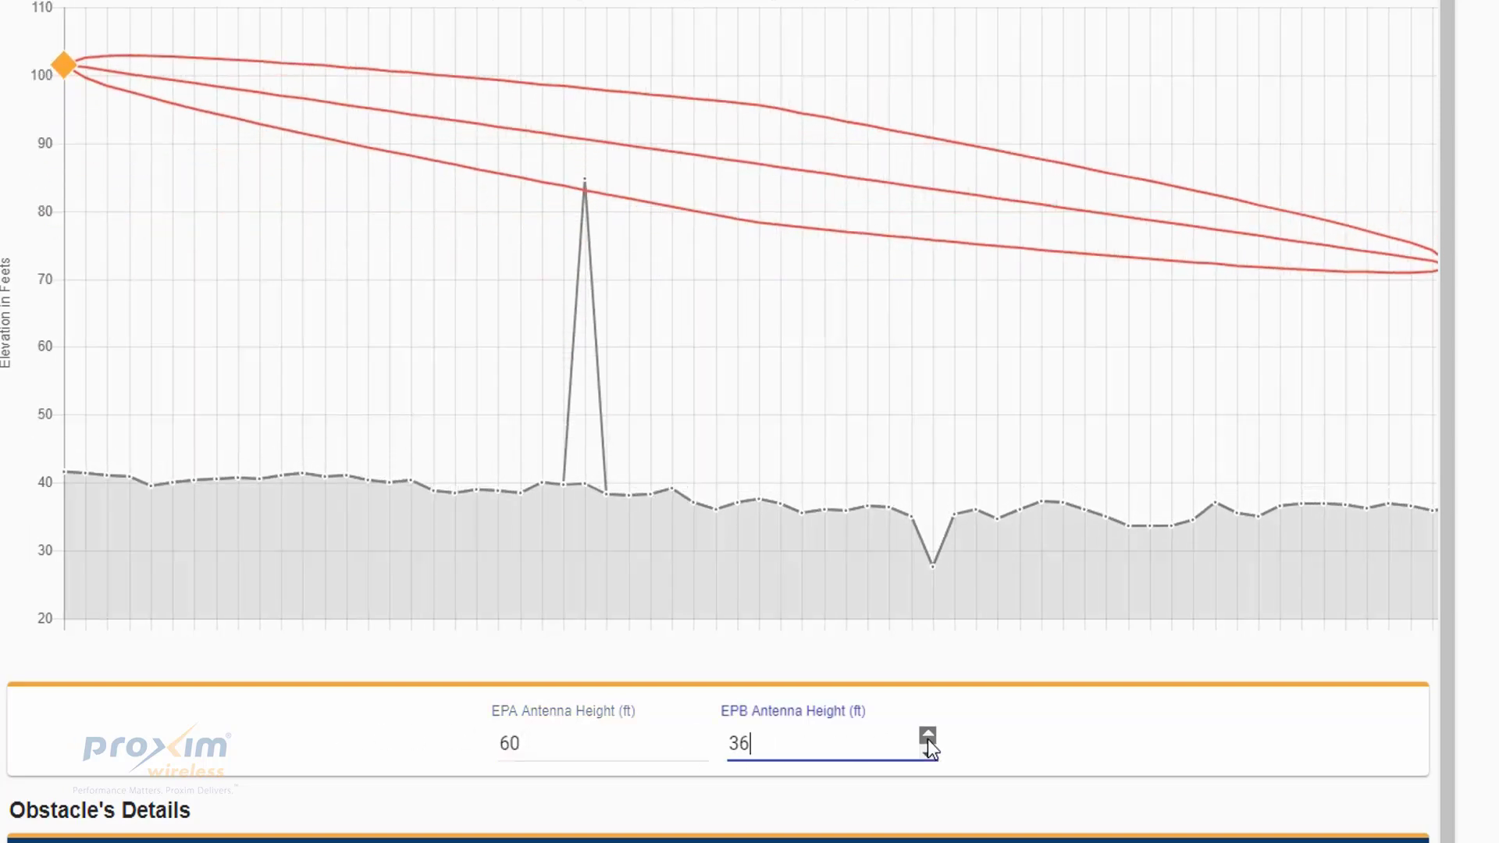
{"action": "left_click", "coordinate": [928, 737]}
{"action": "left_click", "coordinate": [928, 737]}
{"action": "left_click", "coordinate": [927, 737]}
{"action": "left_click", "coordinate": [928, 737]}
{"action": "left_click", "coordinate": [927, 737]}
{"action": "left_click", "coordinate": [928, 738]}
{"action": "left_click", "coordinate": [928, 737]}
{"action": "left_click", "coordinate": [928, 737]}
{"action": "left_click", "coordinate": [927, 737]}
{"action": "left_click", "coordinate": [928, 737]}
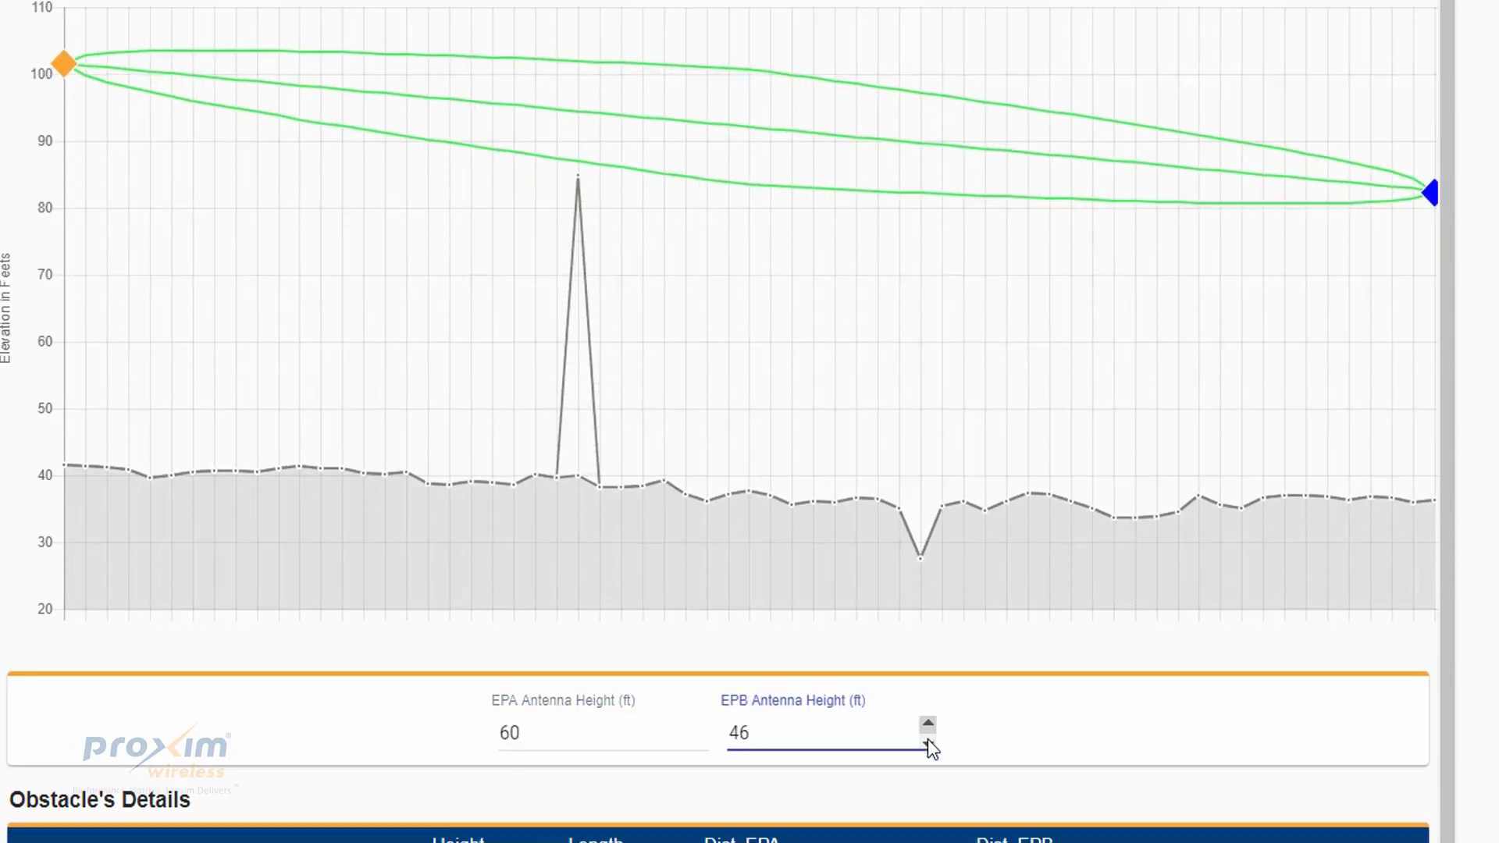
{"action": "left_click", "coordinate": [929, 721]}
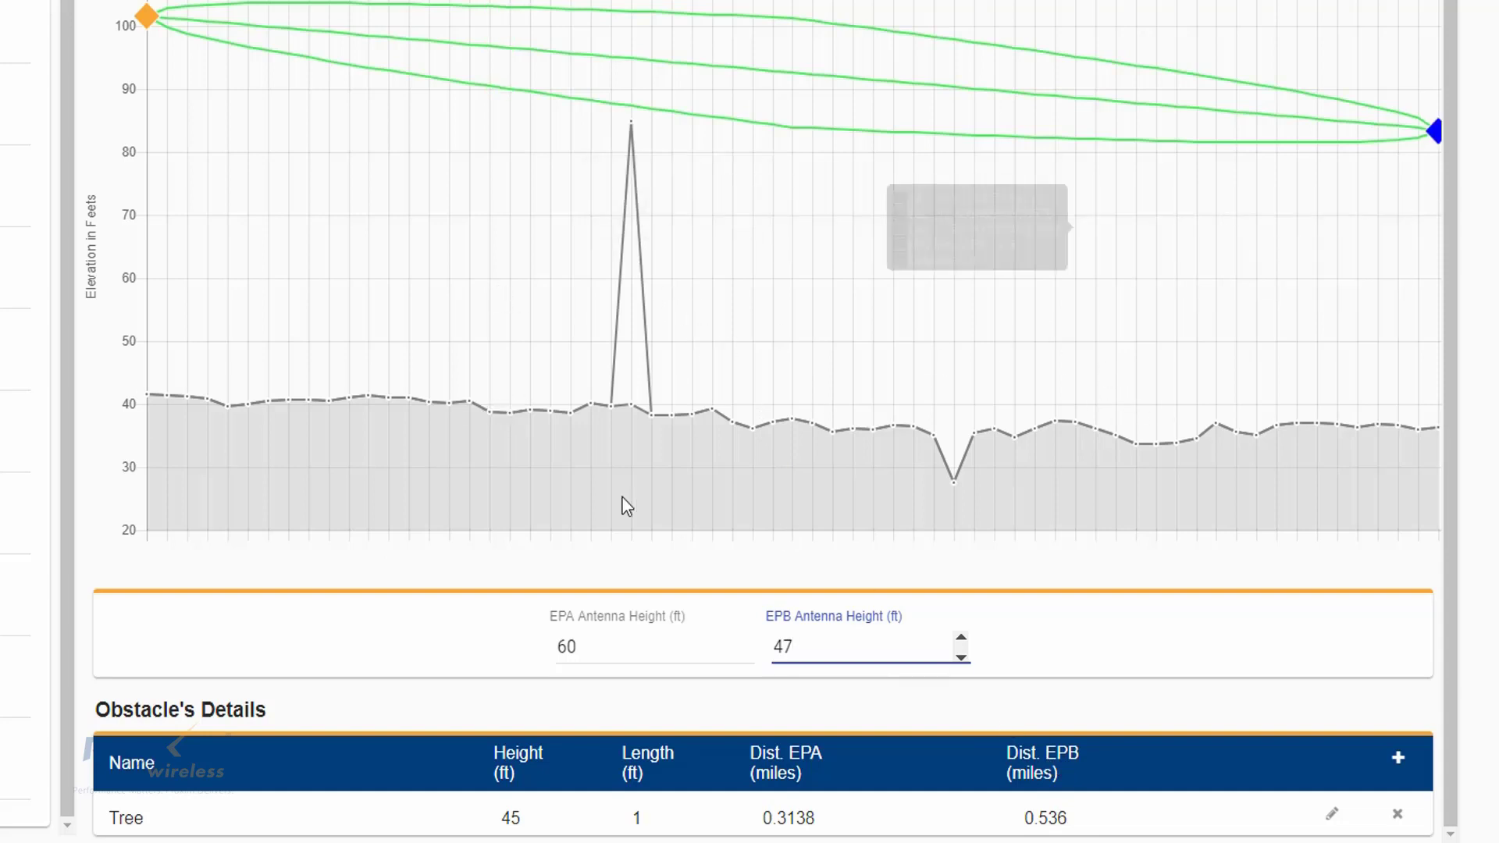
{"action": "key", "text": "Down"}
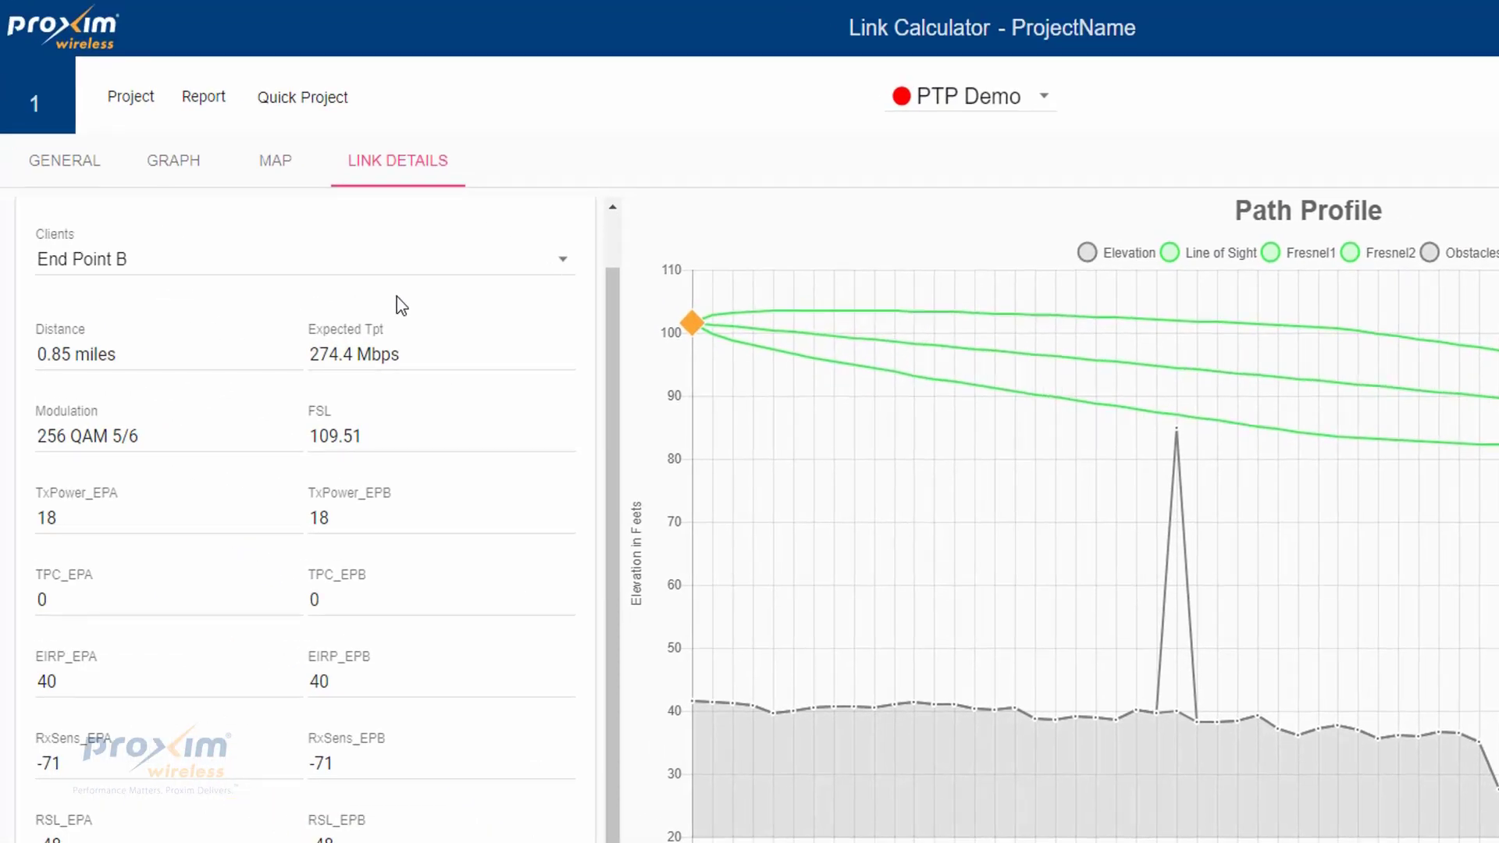
- Review the link on the map and create a new report, saving the changes to the current one
{"action": "left_click", "coordinate": [278, 182]}
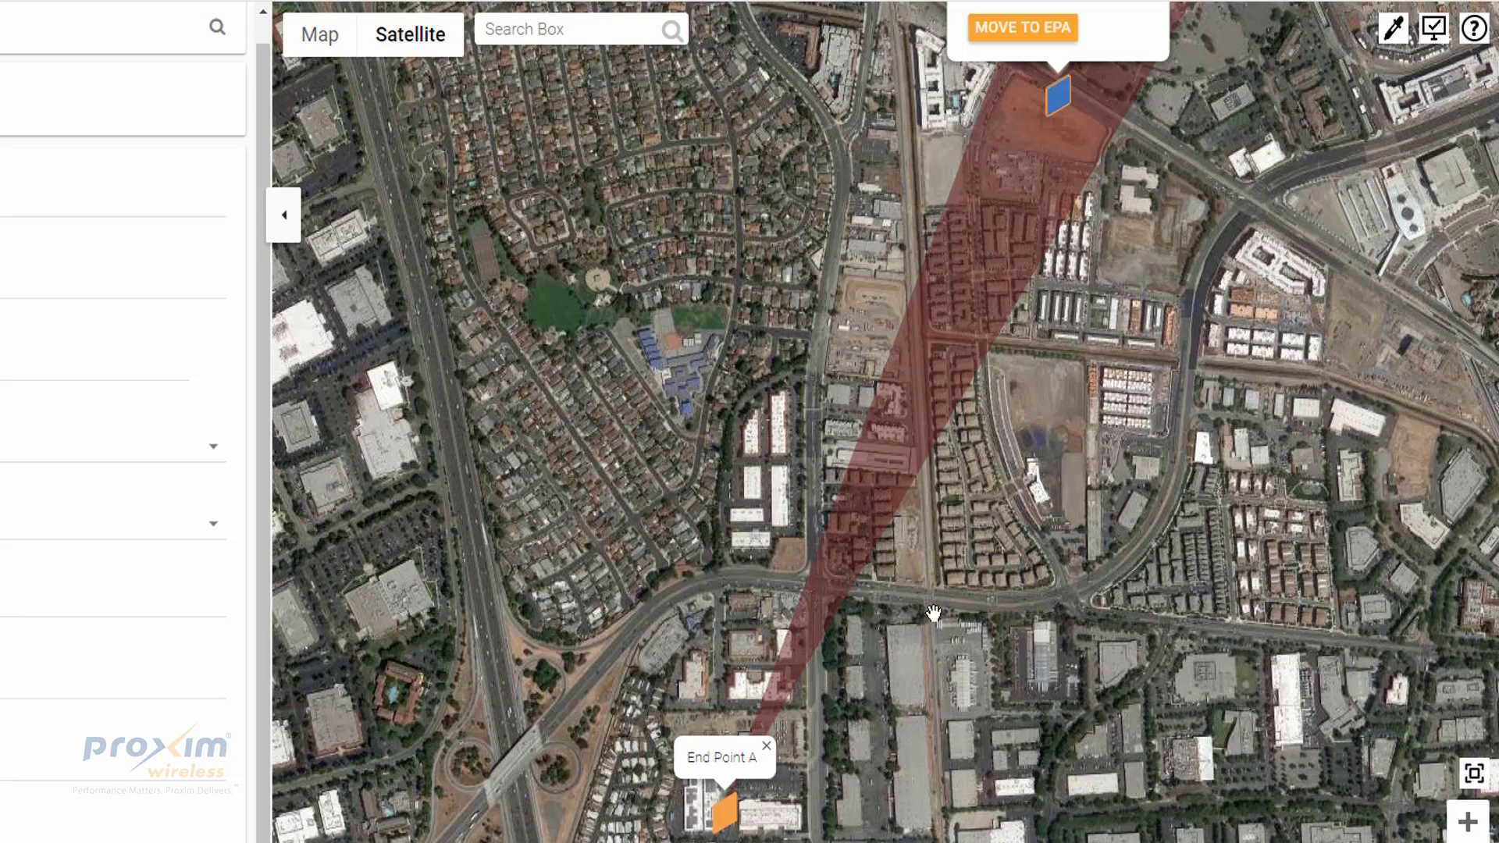
{"action": "left_click_drag", "start_coordinate": [932, 612], "coordinate": [899, 581]}
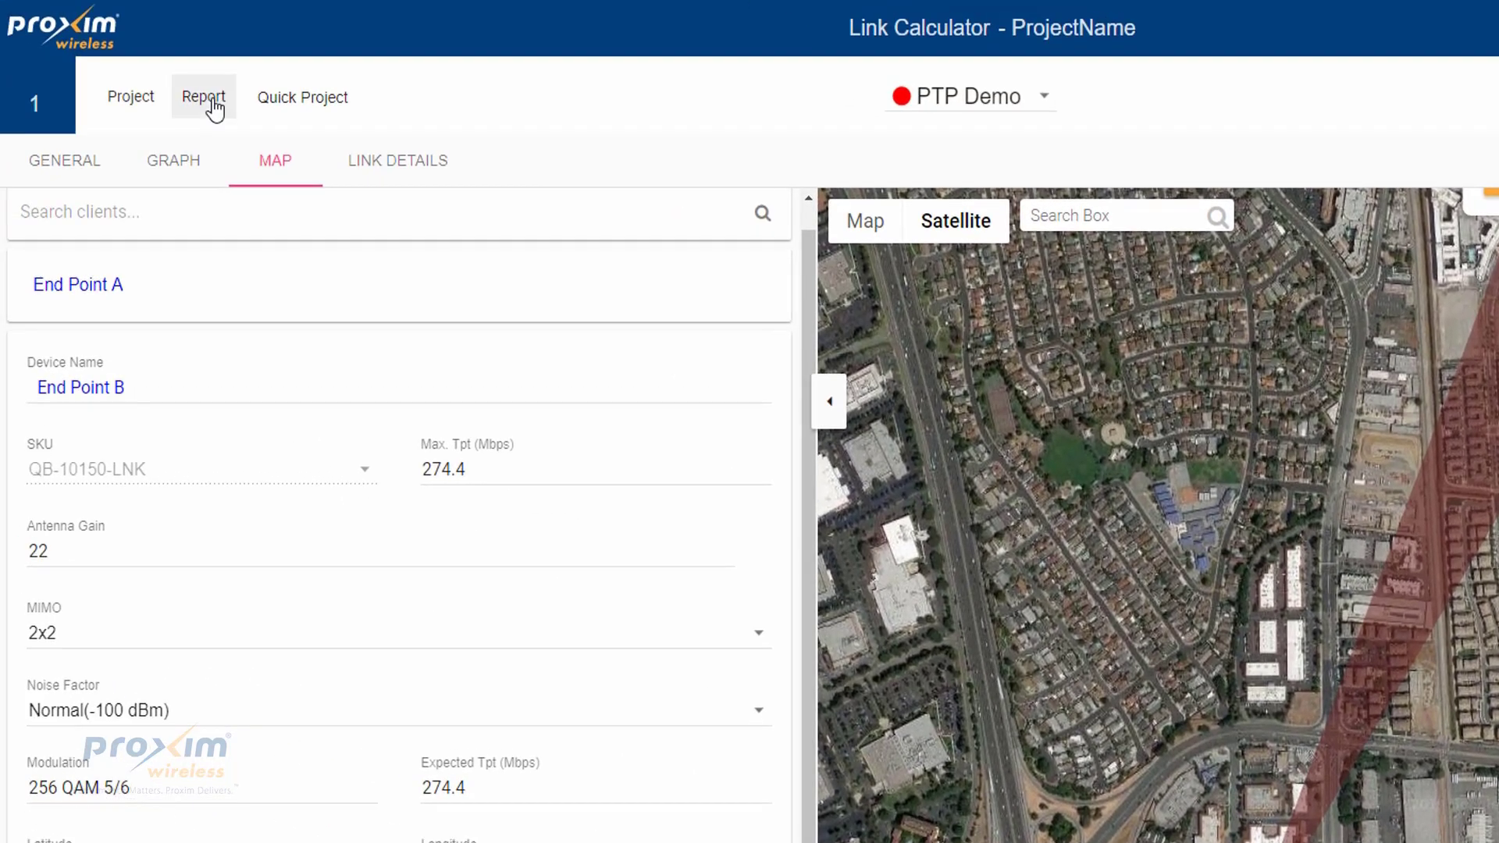
{"action": "left_click", "coordinate": [212, 103]}
{"action": "left_click", "coordinate": [191, 152]}
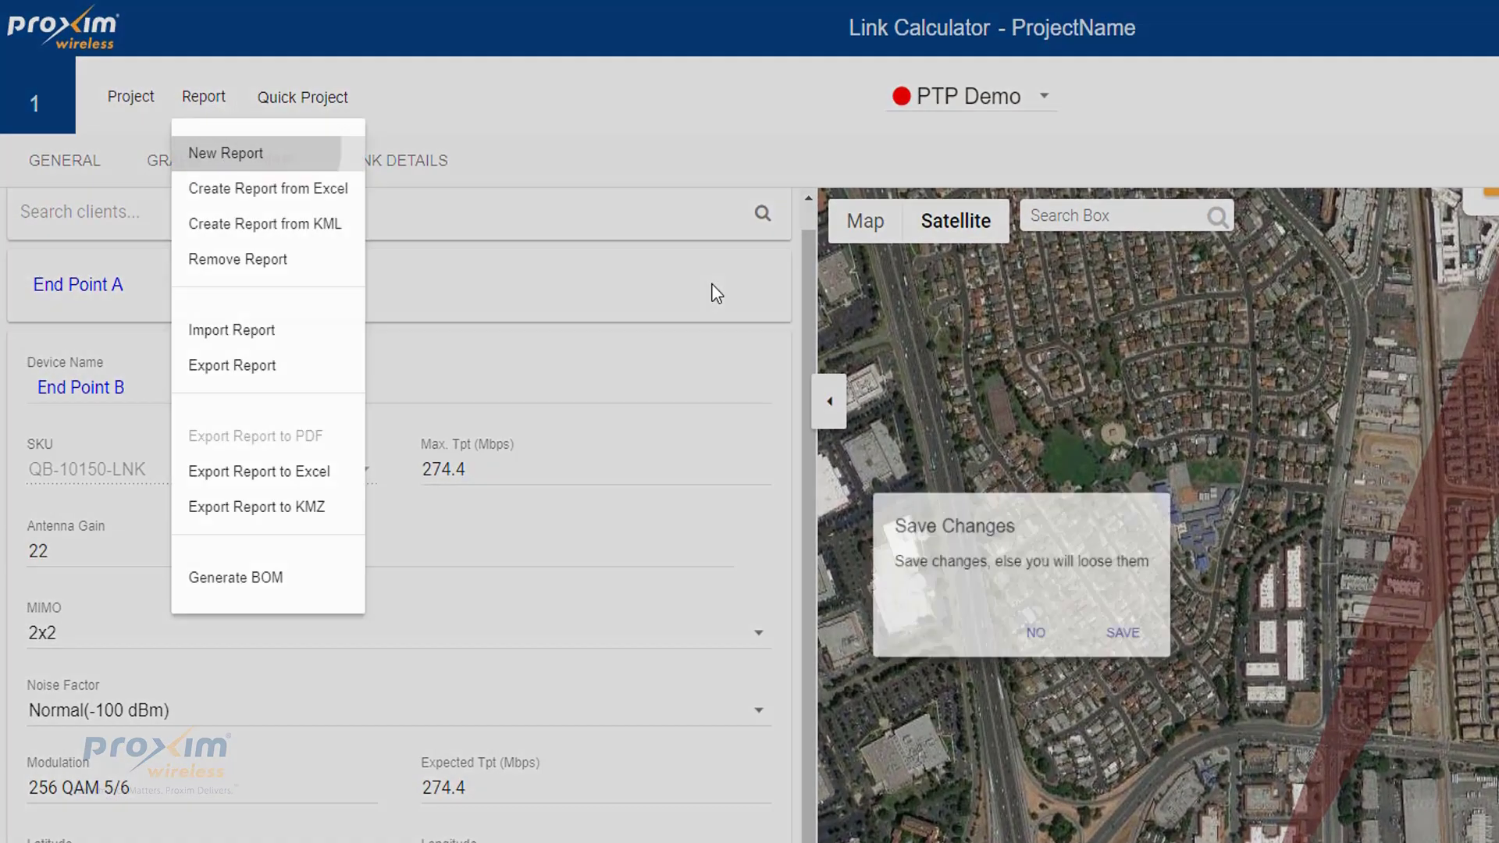
{"action": "left_click", "coordinate": [1143, 645]}
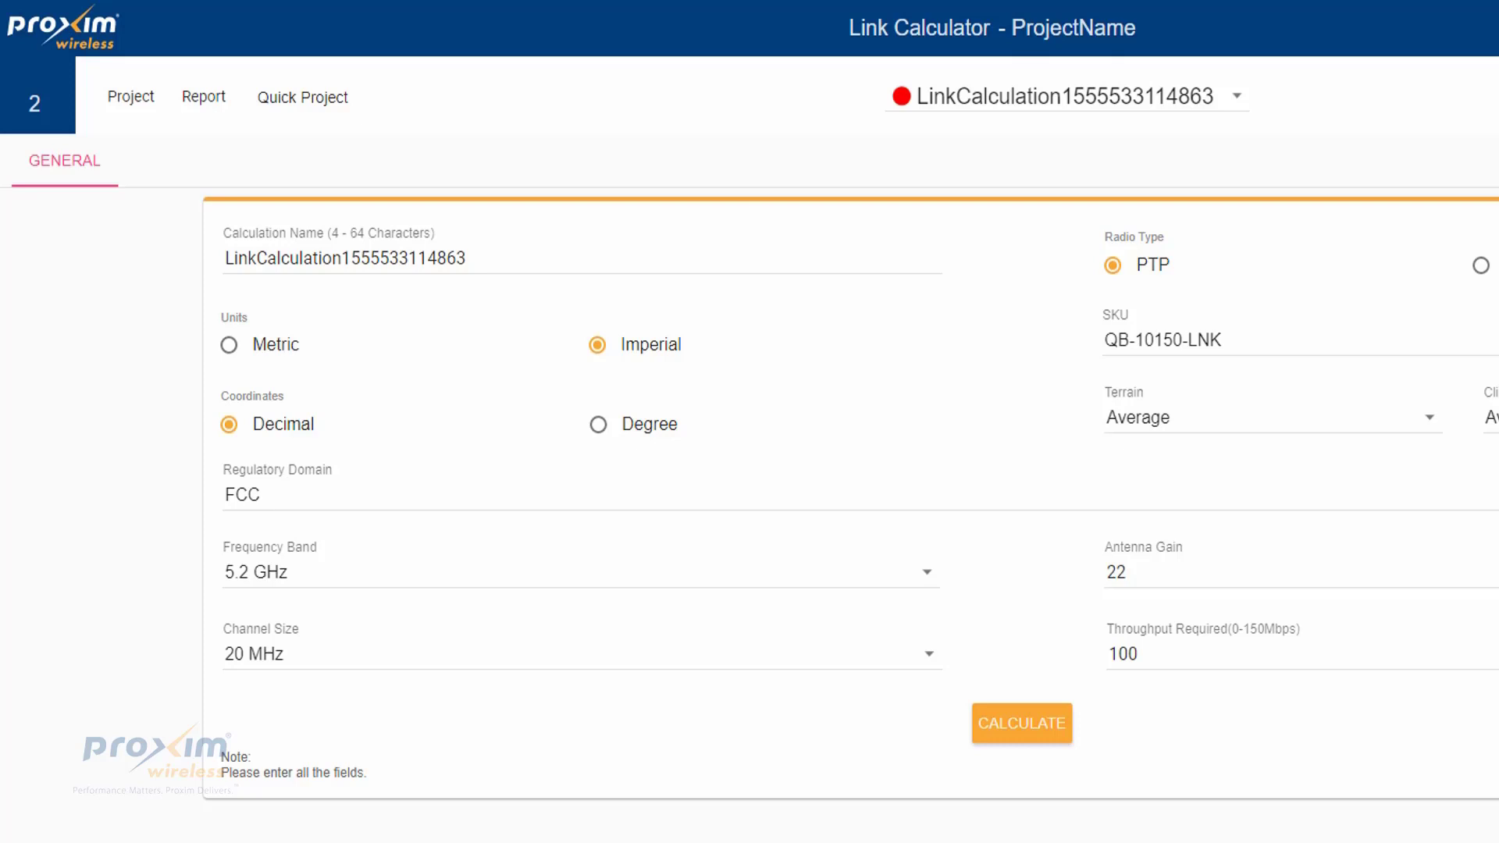
- Name the new calculation PtPM
{"action": "left_click_drag", "start_coordinate": [495, 261], "coordinate": [4, 258]}
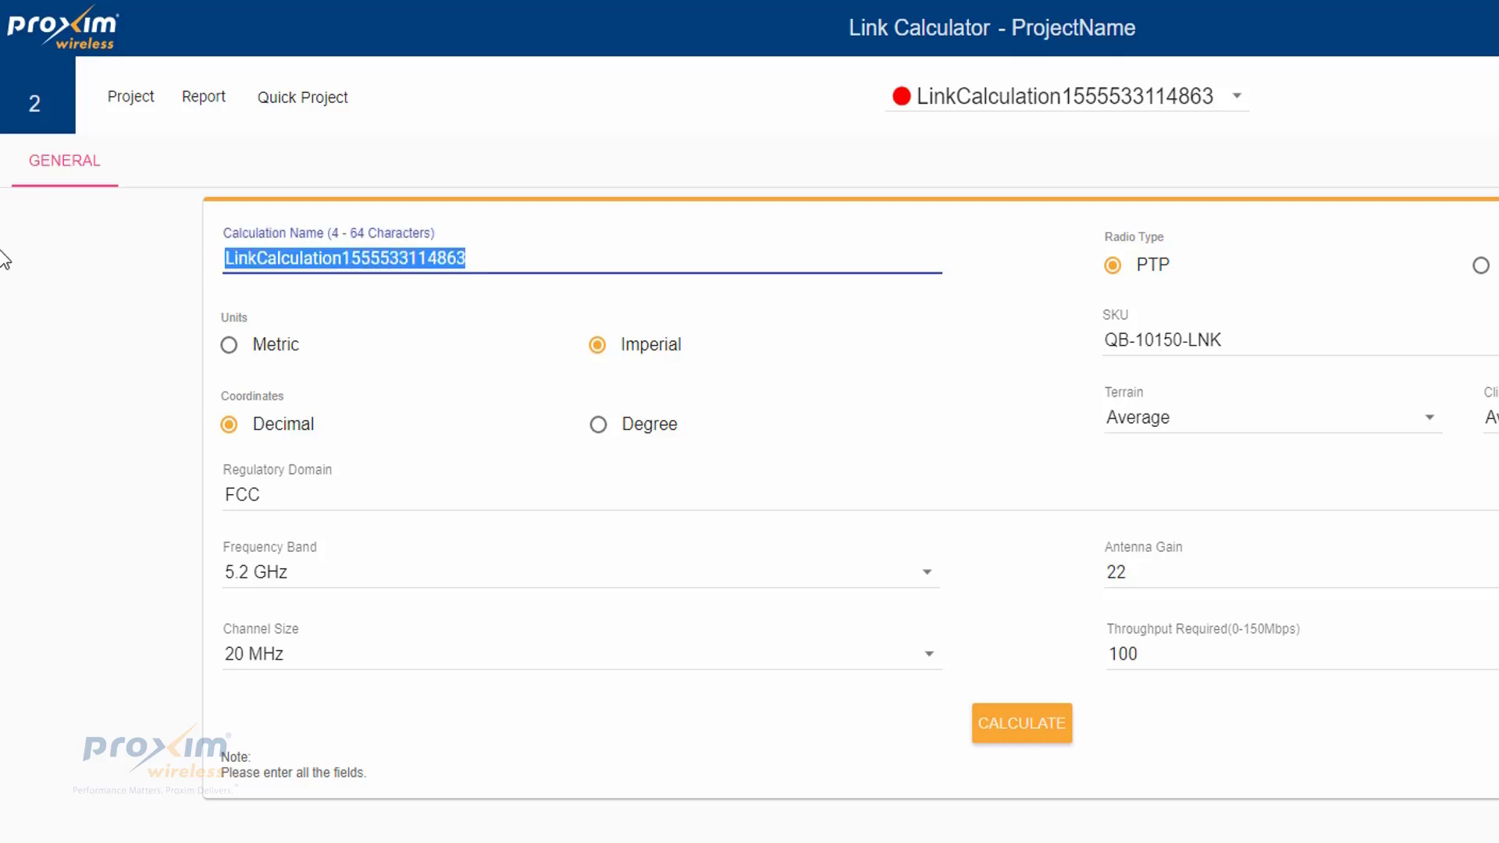
{"action": "type", "text": "Pt"}
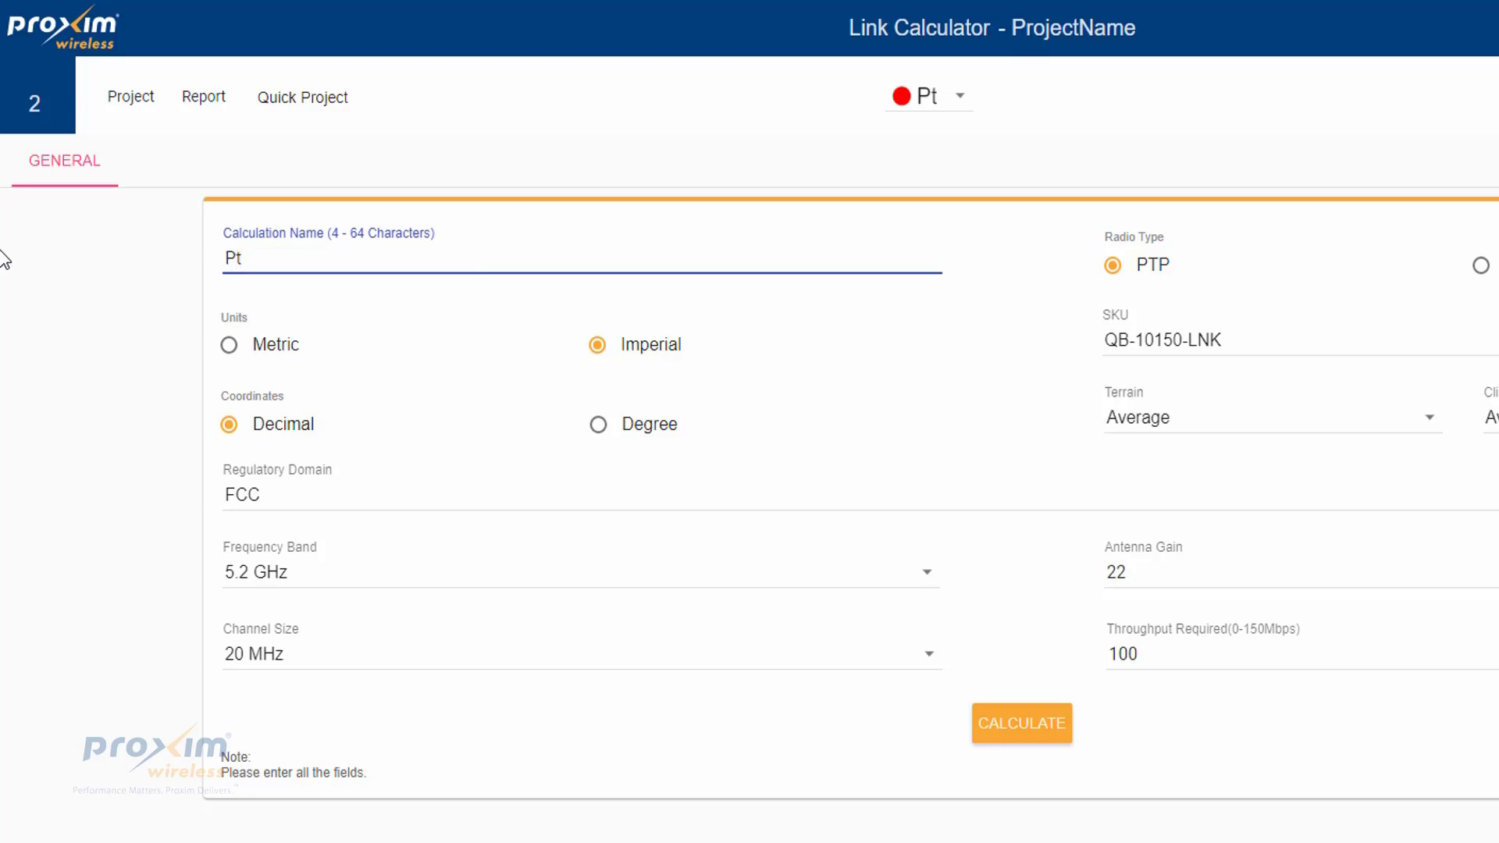
{"action": "type", "text": "PM"}
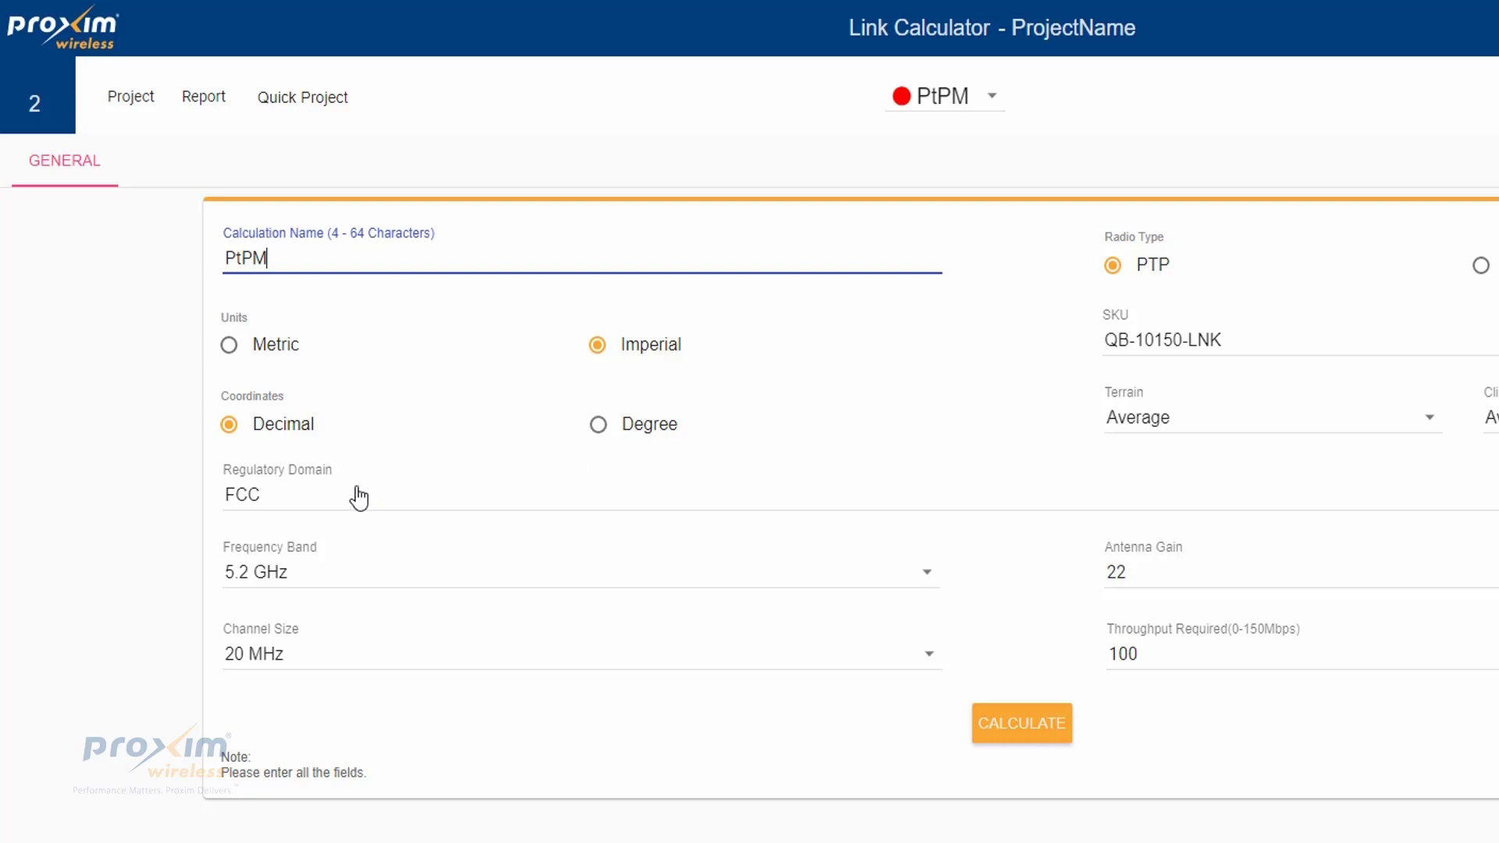
- Set the new report's frequency band to 5.8 GHz and its channel size to 40 MHz
{"action": "left_click", "coordinate": [395, 580]}
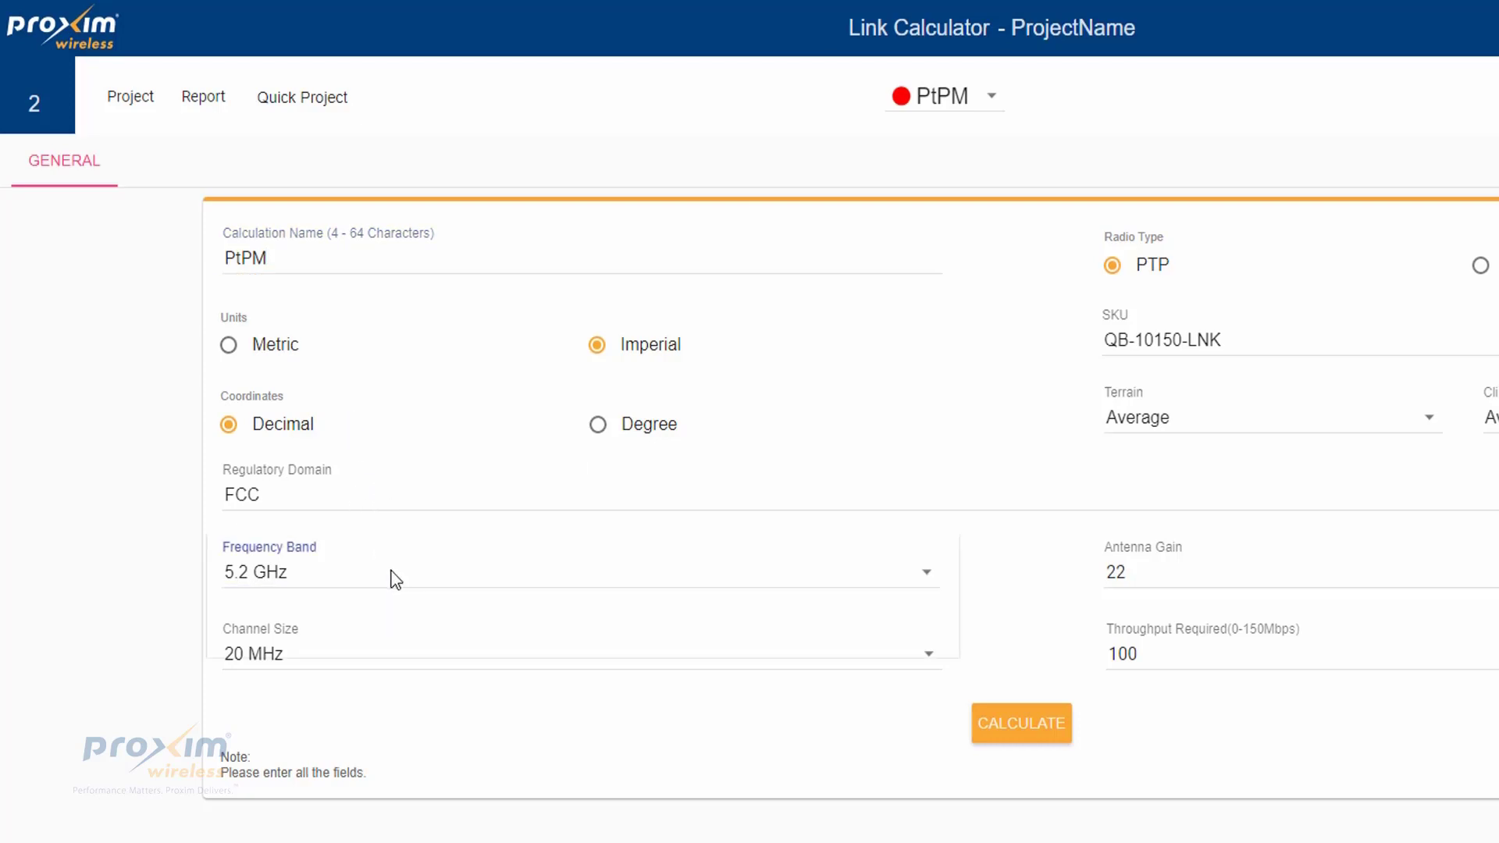
{"action": "left_click", "coordinate": [112, 734]}
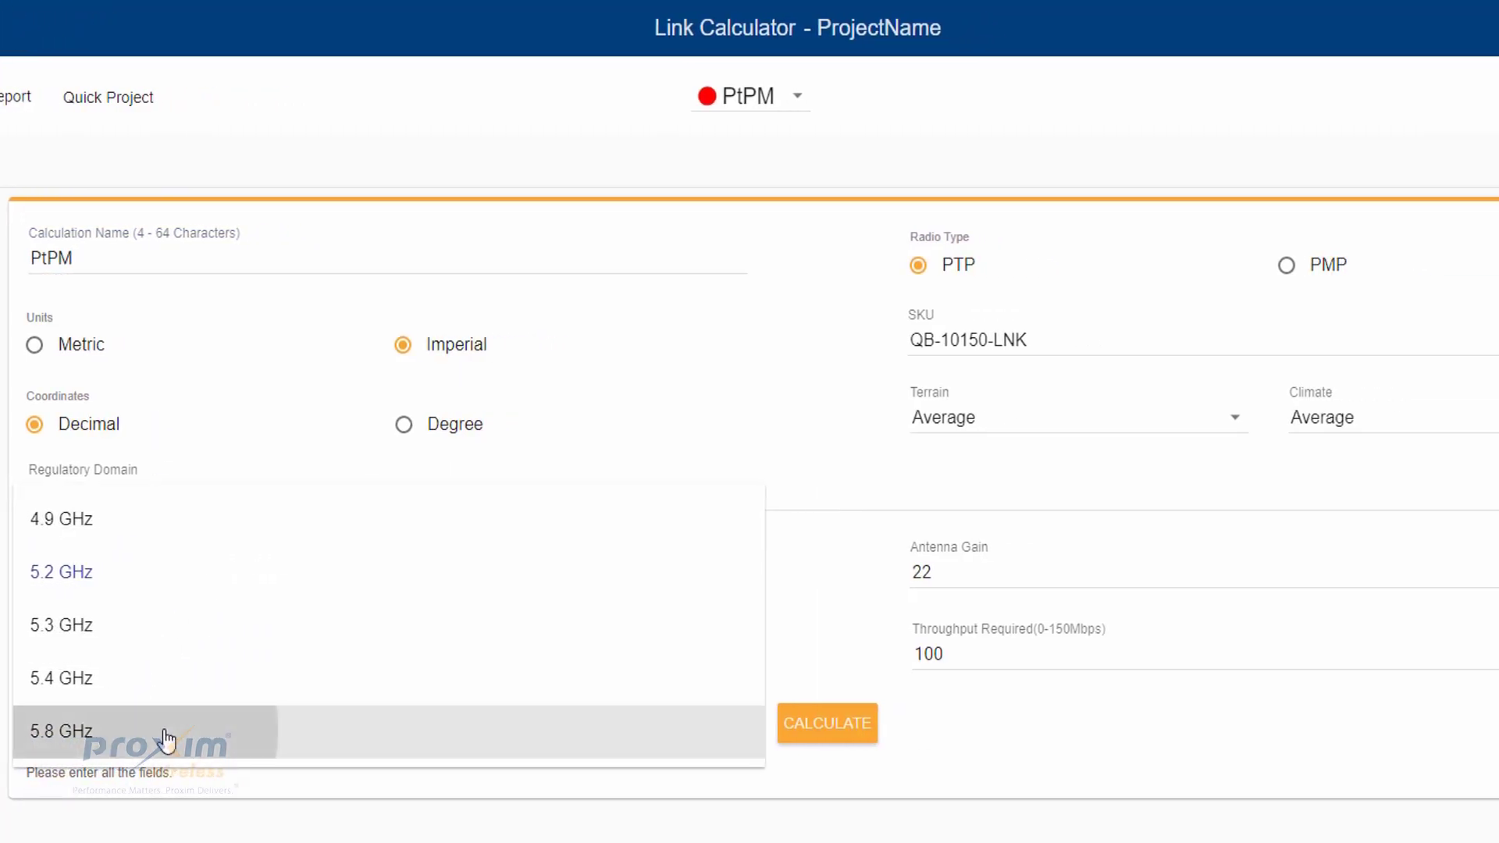
{"action": "left_click", "coordinate": [202, 672]}
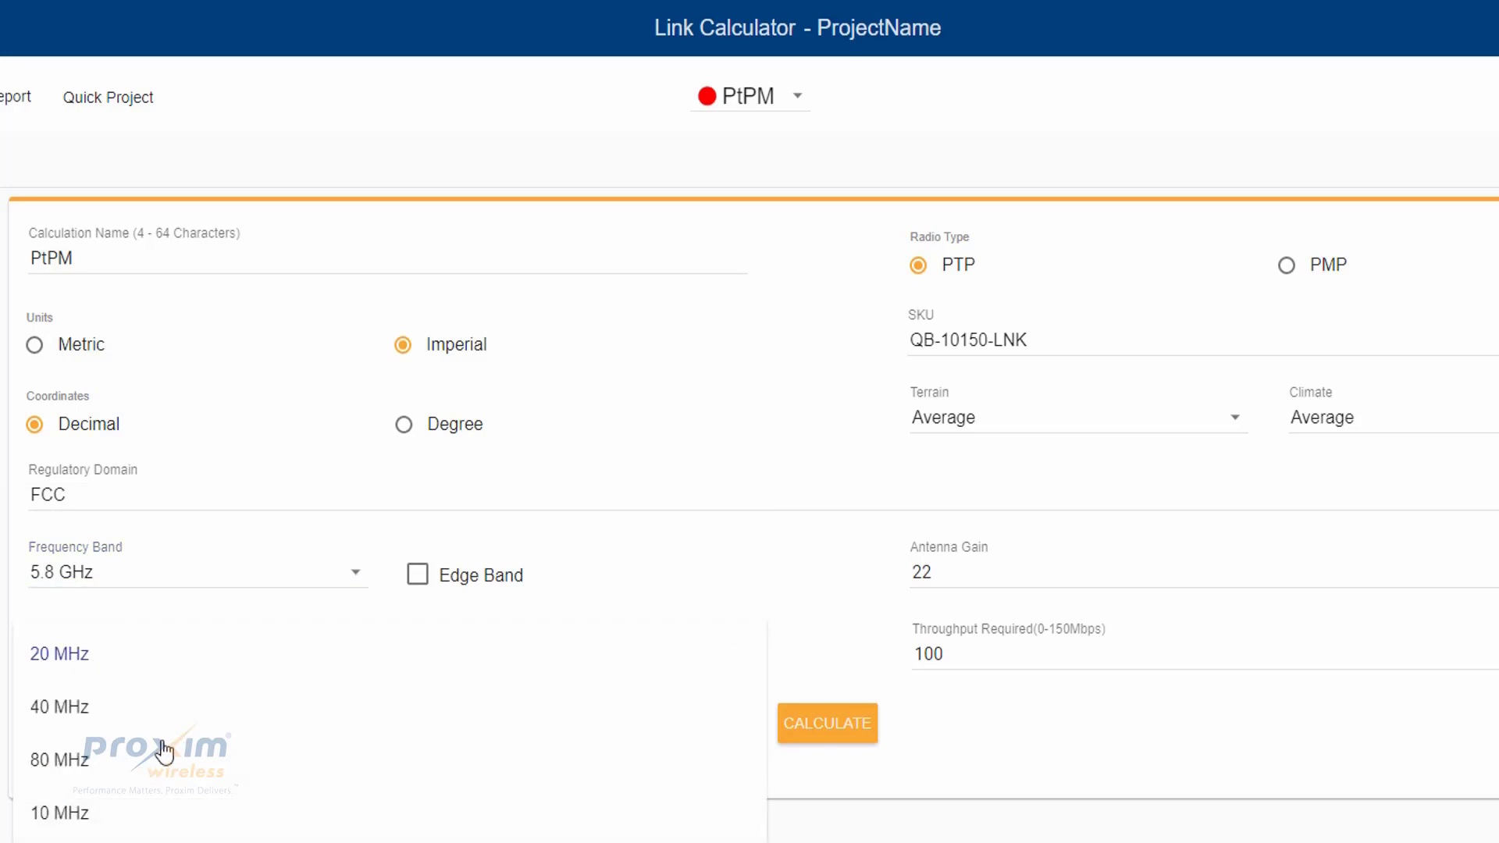
{"action": "left_click", "coordinate": [79, 712]}
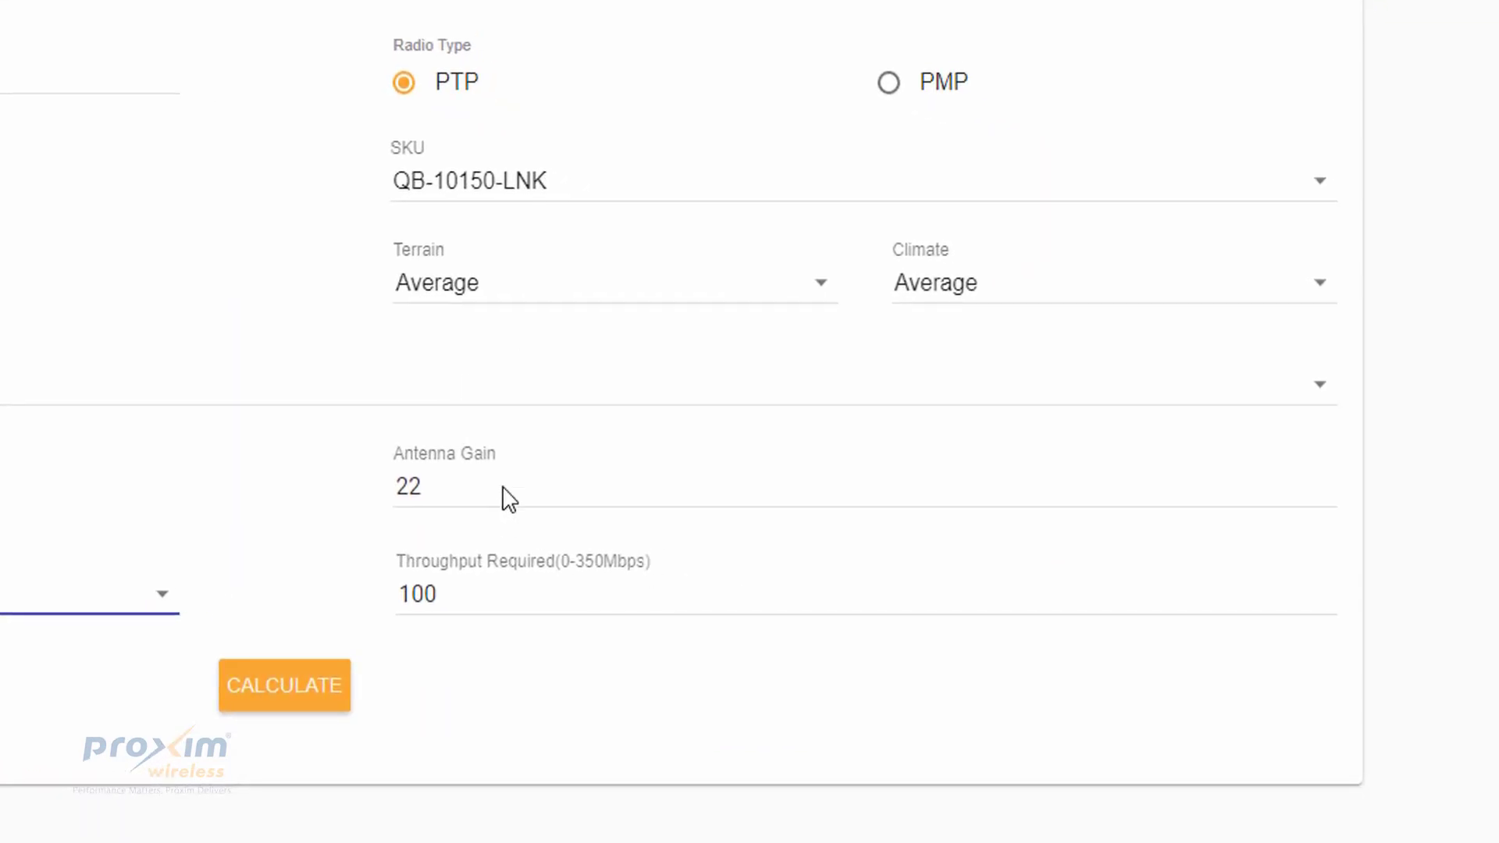
- Set the radio type to PMP and keep MP-10150-BS9 as the SKU
{"action": "left_click", "coordinate": [597, 186]}
{"action": "left_click", "coordinate": [880, 110]}
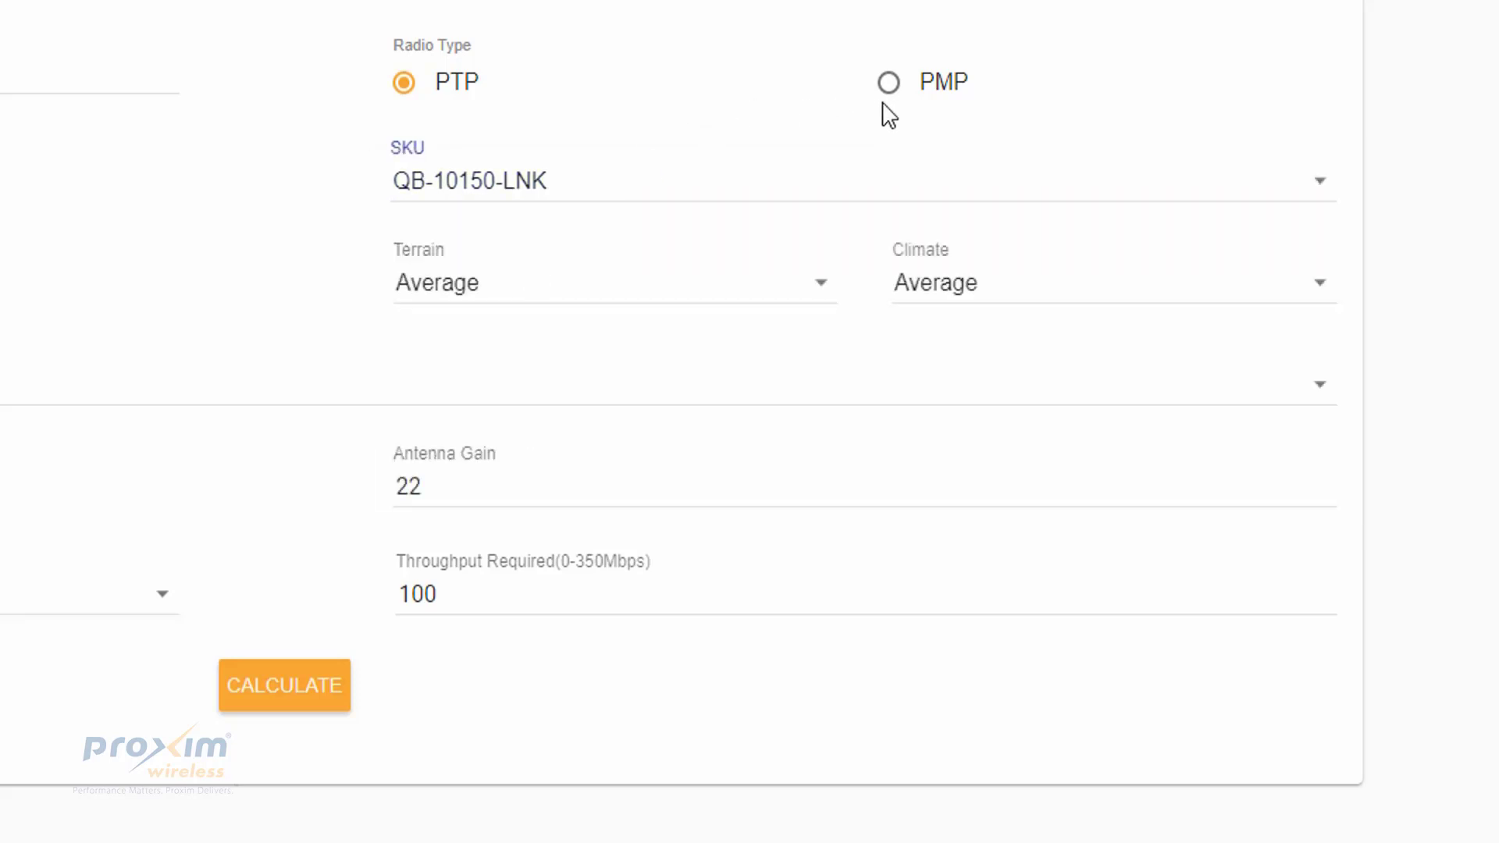
{"action": "left_click", "coordinate": [887, 98]}
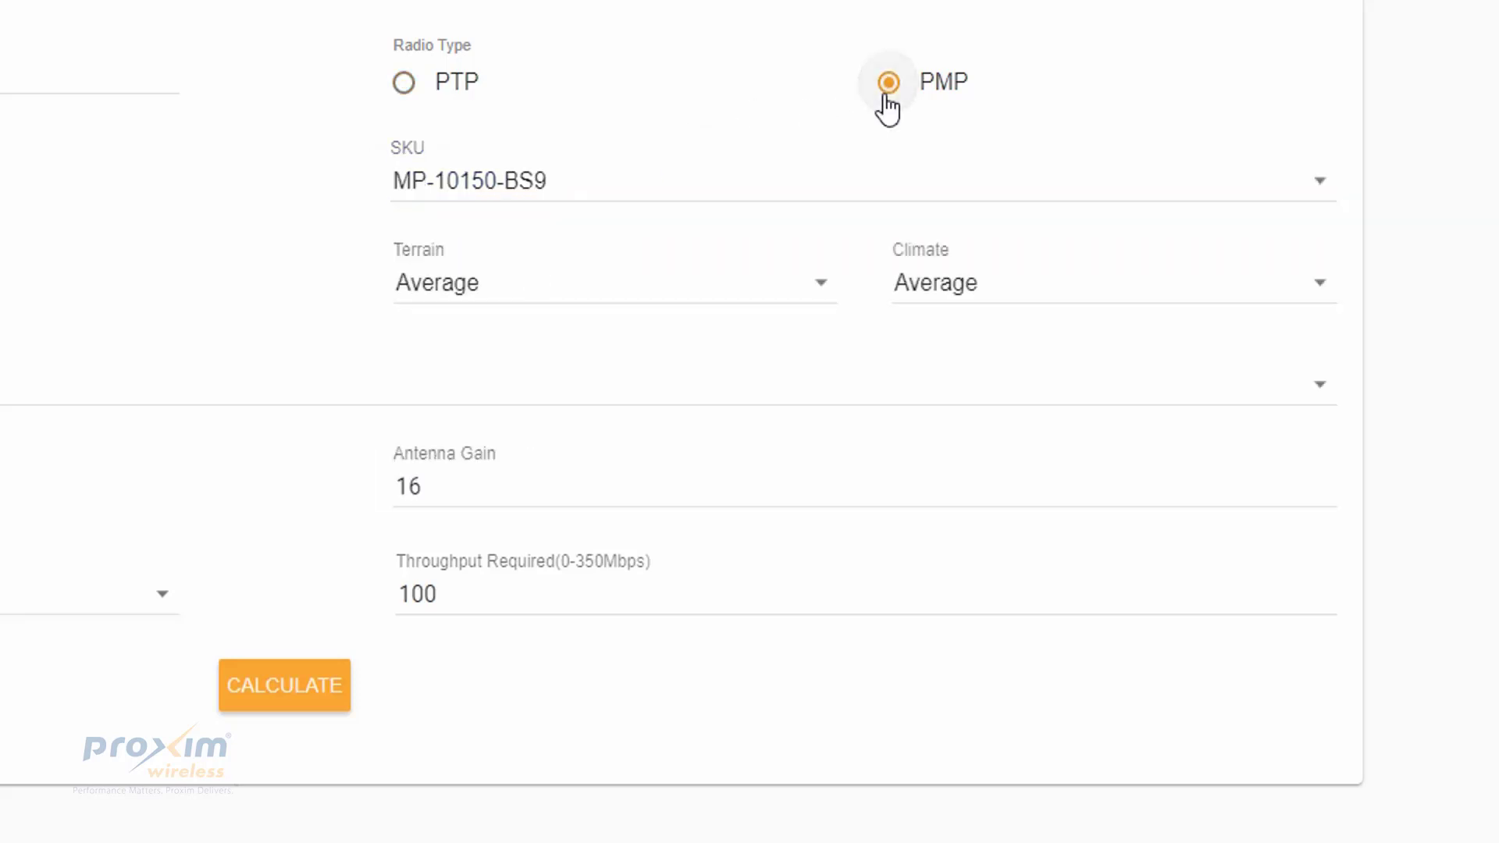
{"action": "left_click", "coordinate": [703, 197]}
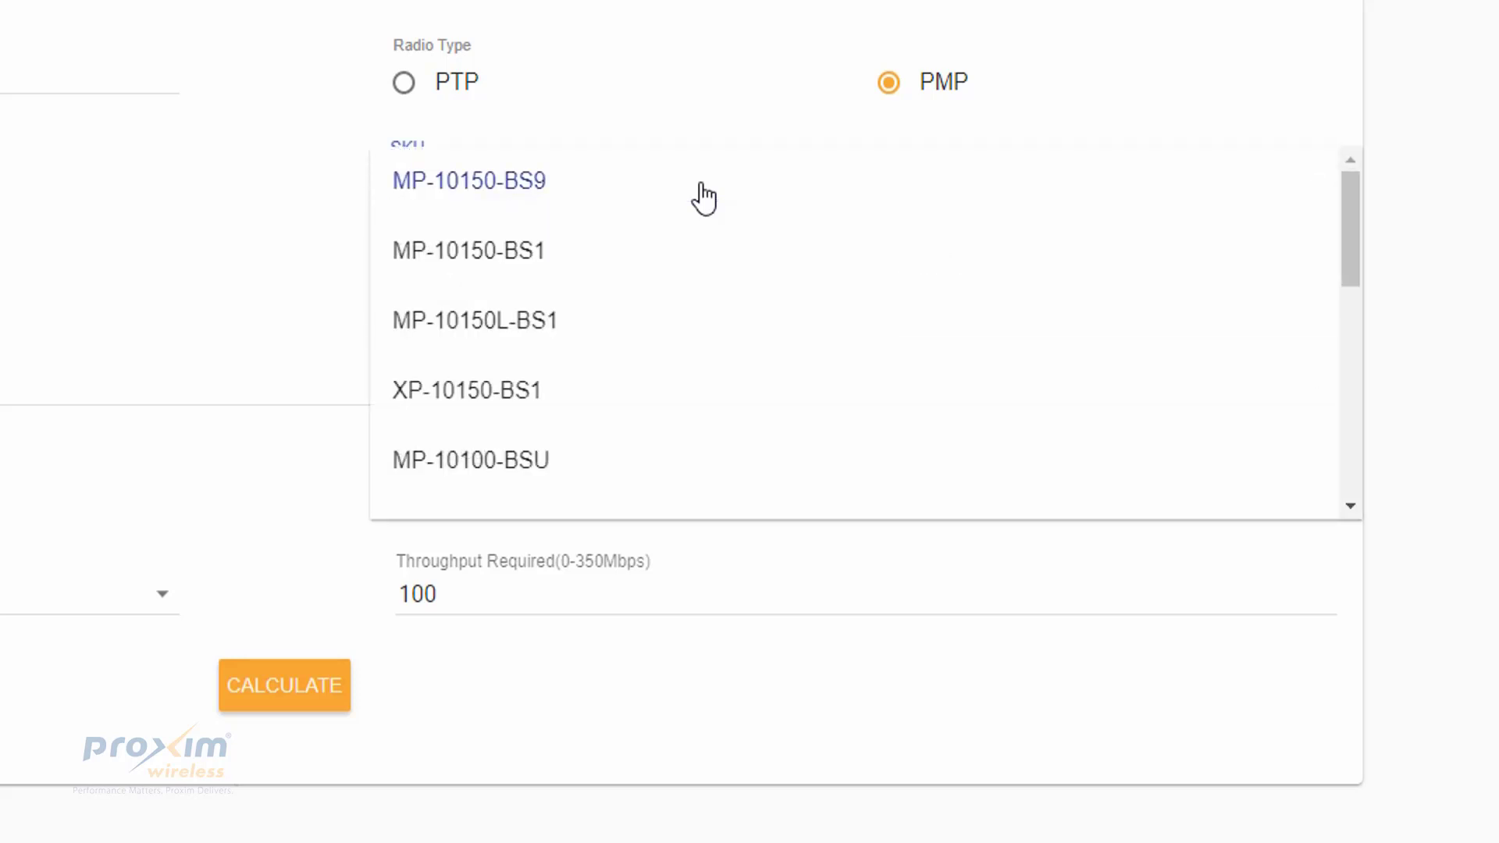
{"action": "left_click", "coordinate": [336, 191]}
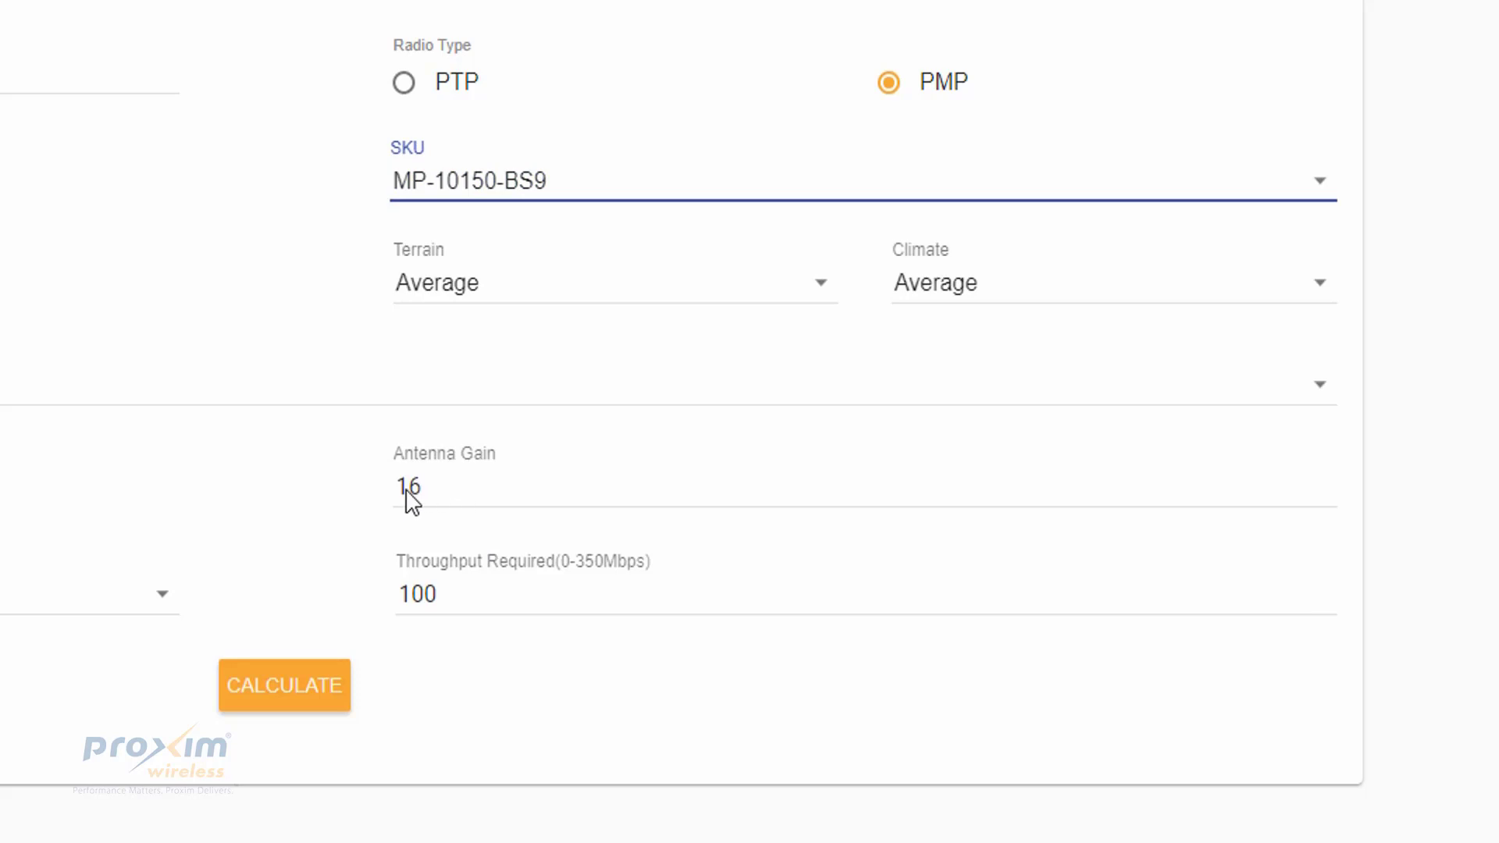
- Try the MP-10100-BSU SKU, look through its BSU antenna types, and return to MP-10150-BS9
{"action": "left_click", "coordinate": [519, 202]}
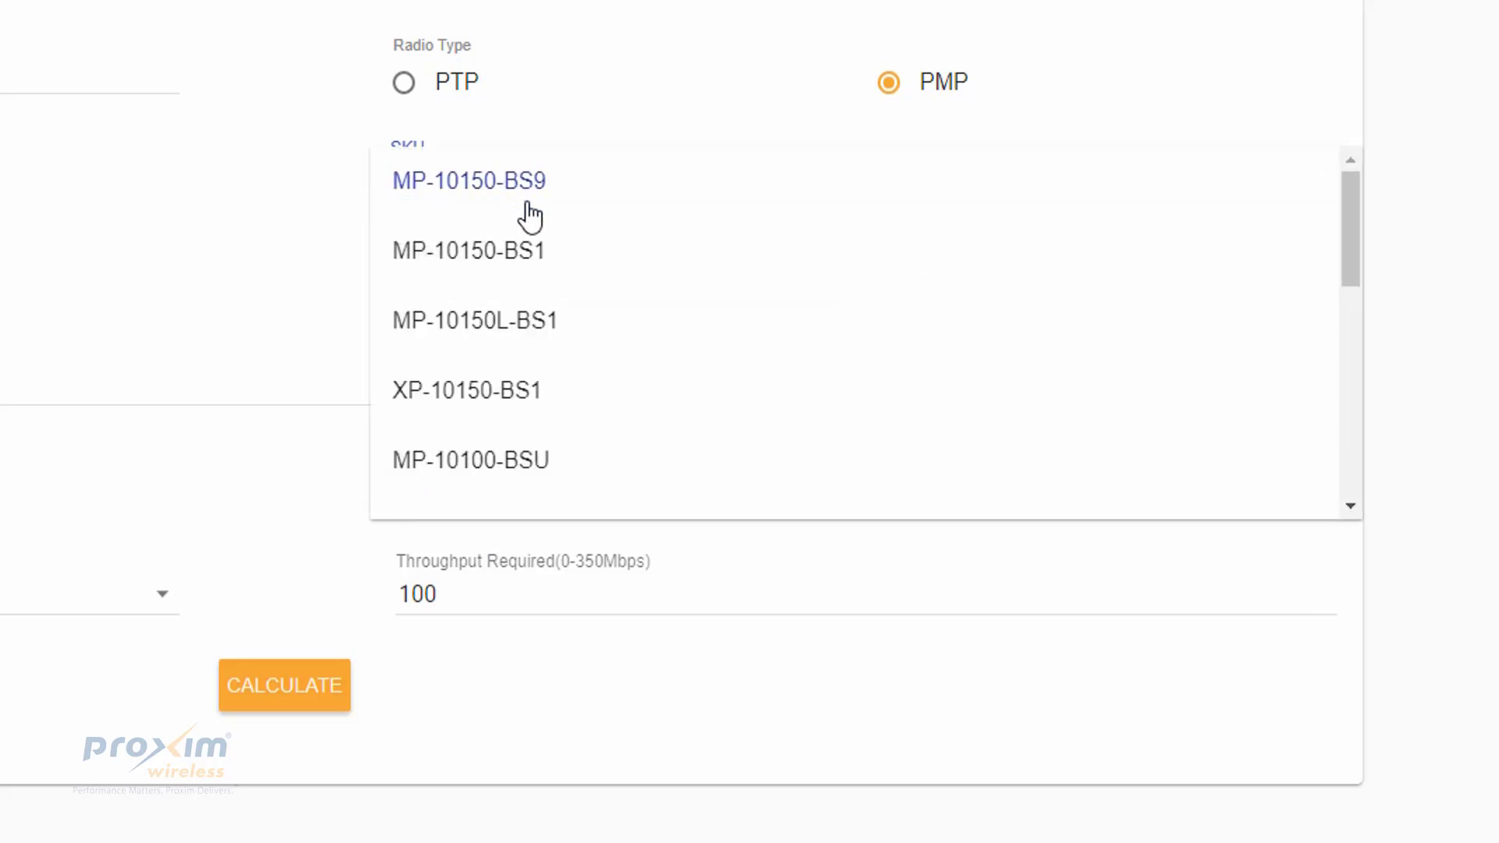
{"action": "left_click", "coordinate": [515, 464]}
{"action": "left_click", "coordinate": [714, 493]}
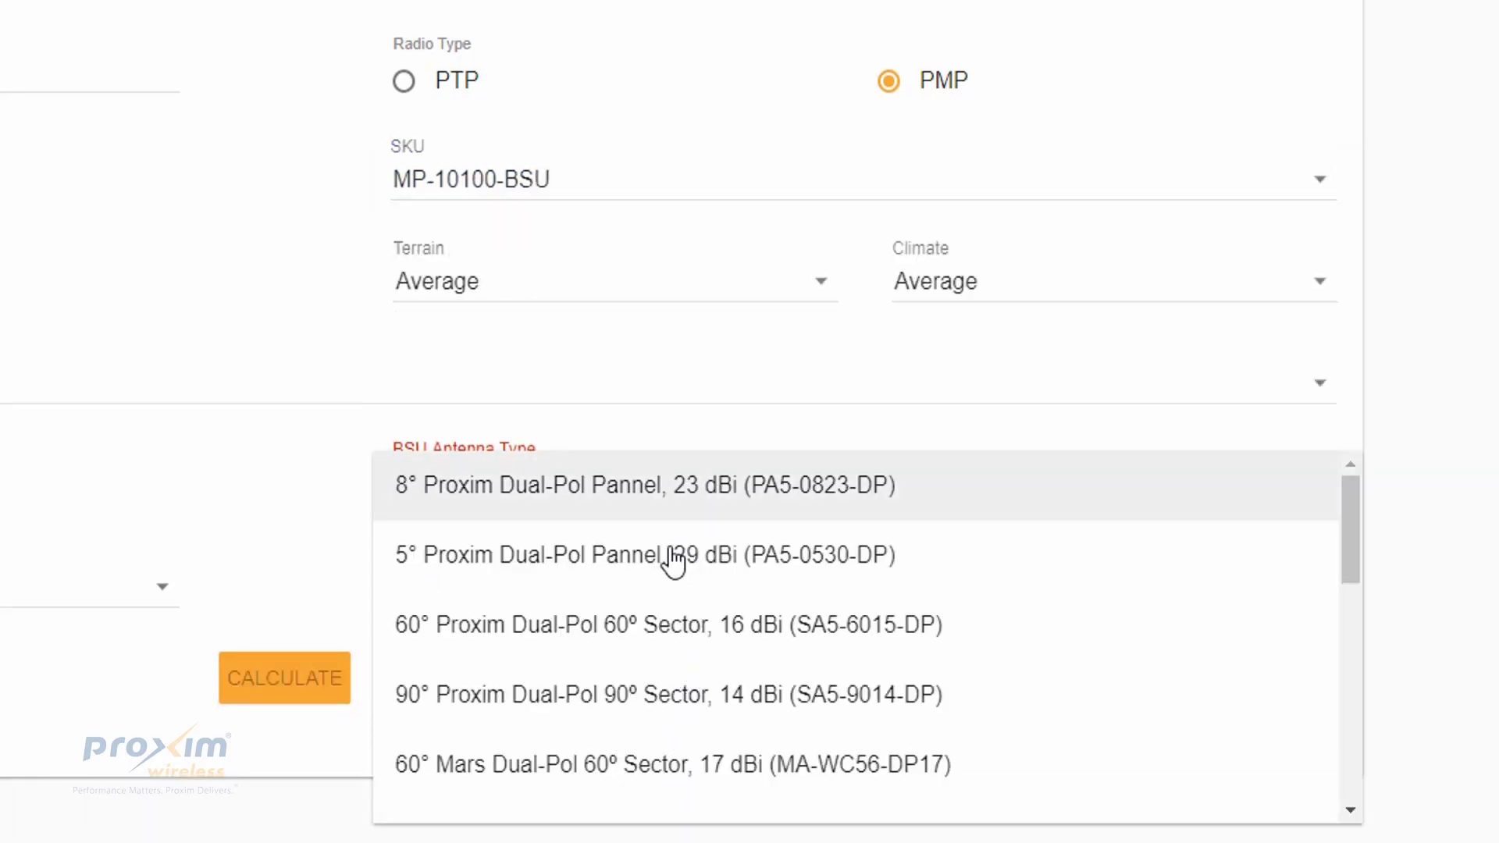
{"action": "left_click", "coordinate": [519, 178]}
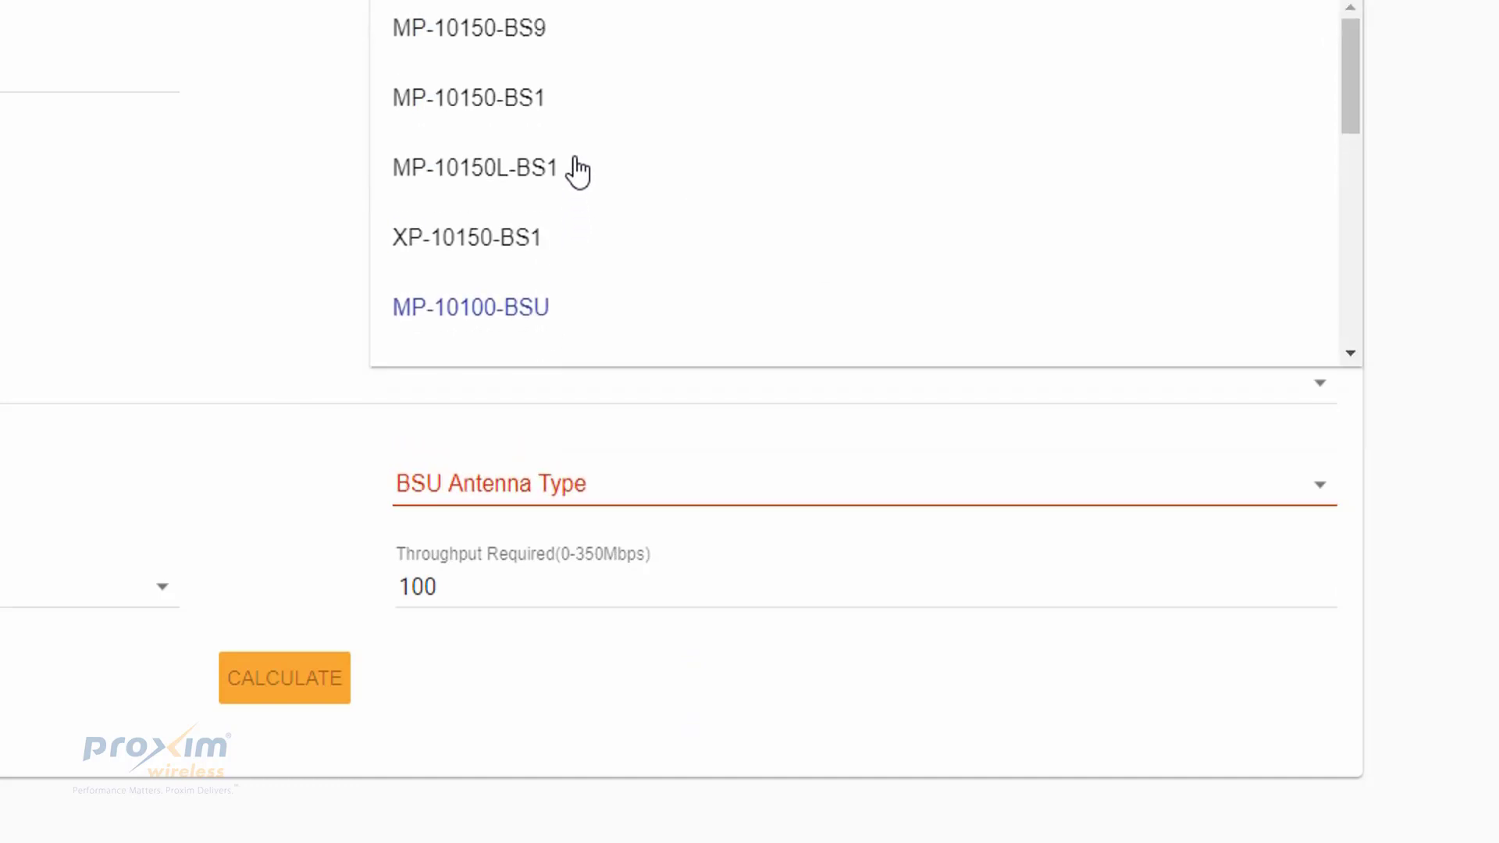
{"action": "left_click", "coordinate": [551, 35]}
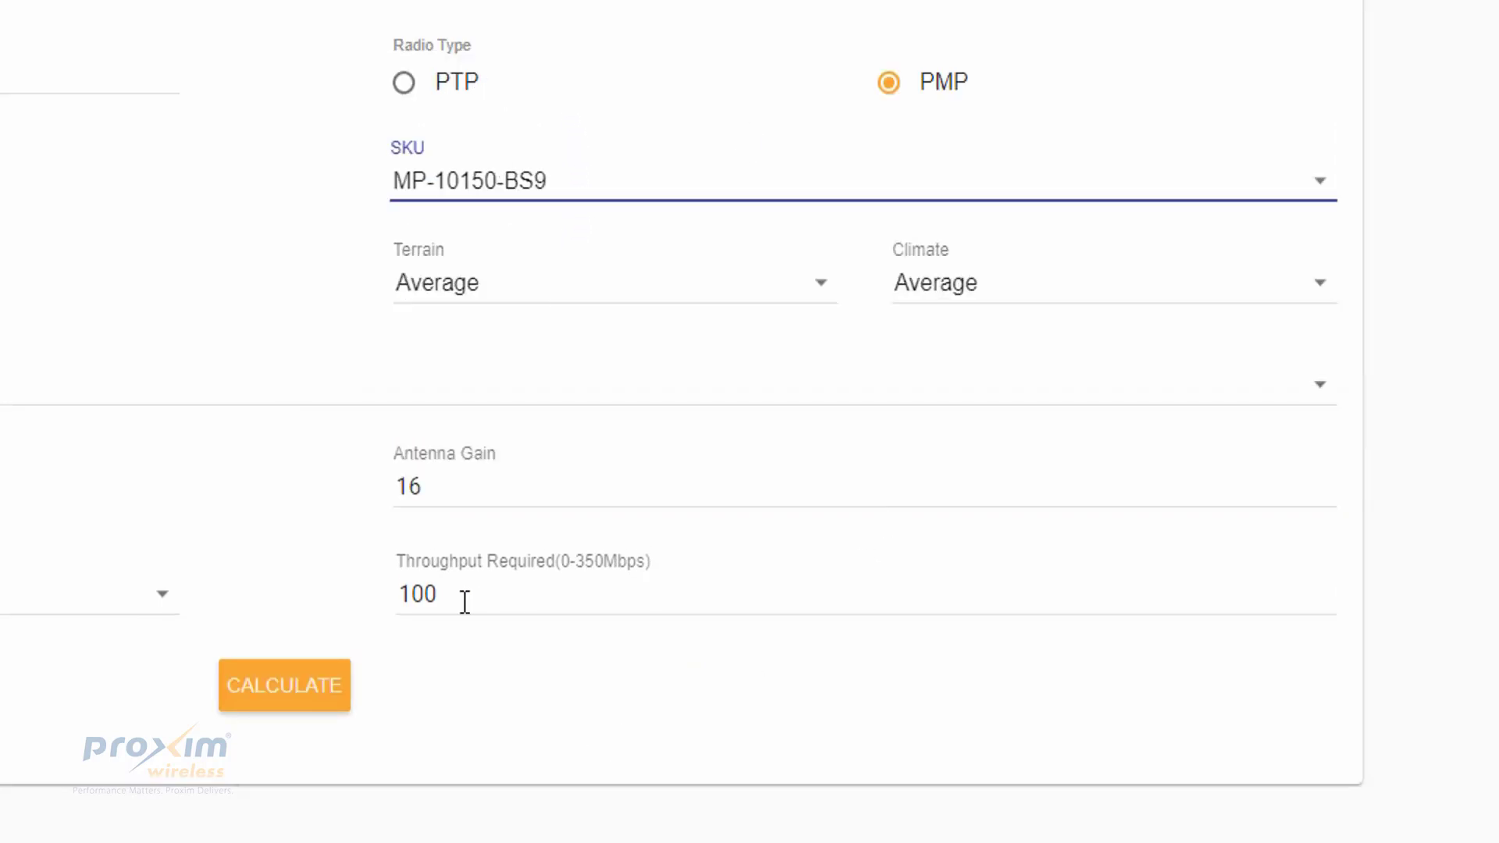
- Set the required throughput to 300 Mbps and calculate the link
{"action": "double_click", "coordinate": [483, 604]}
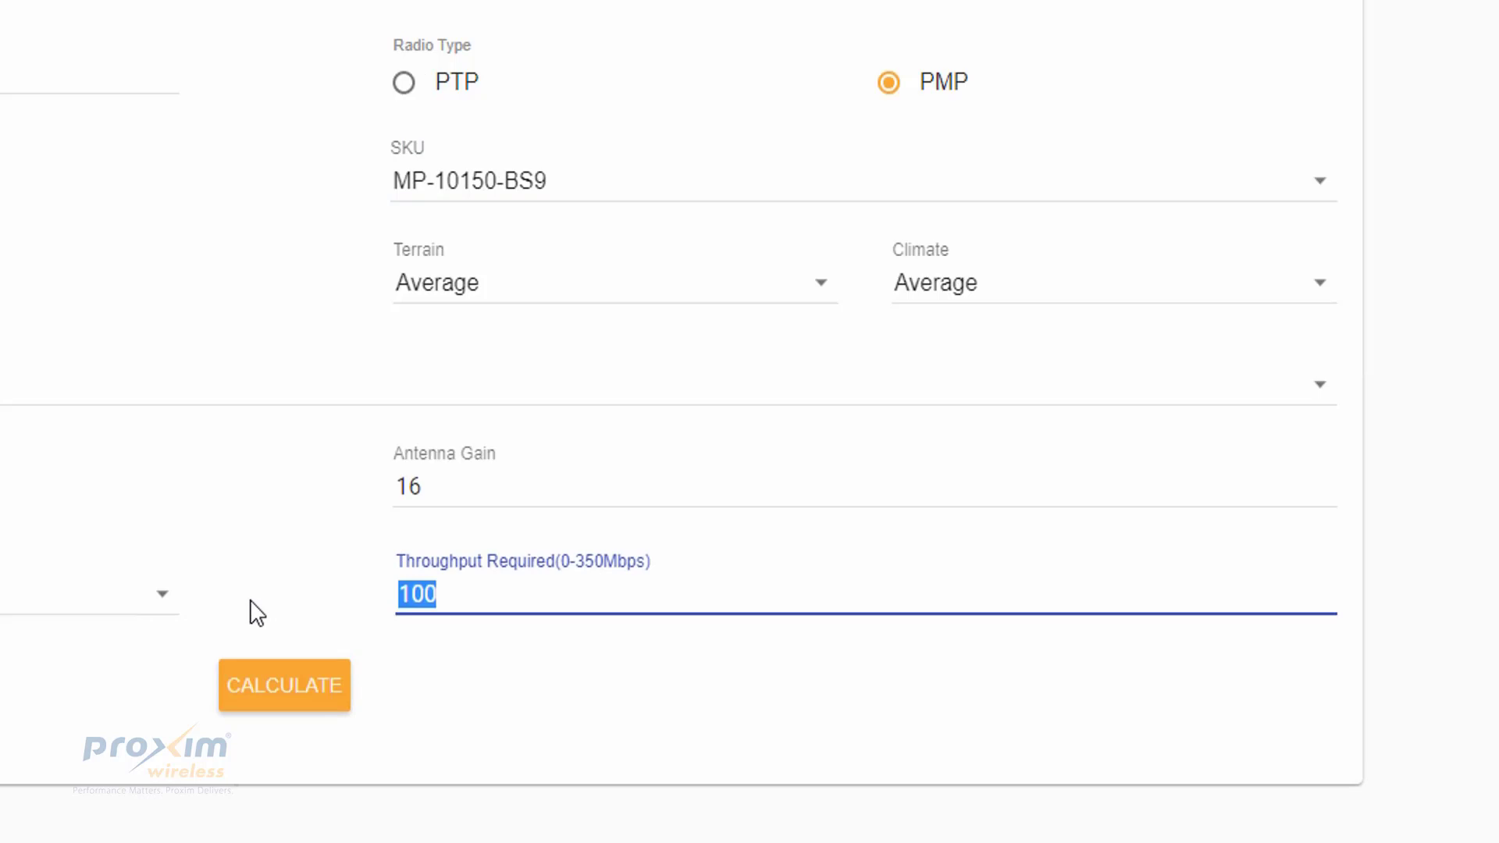
{"action": "type", "text": "300"}
{"action": "left_click", "coordinate": [287, 701]}
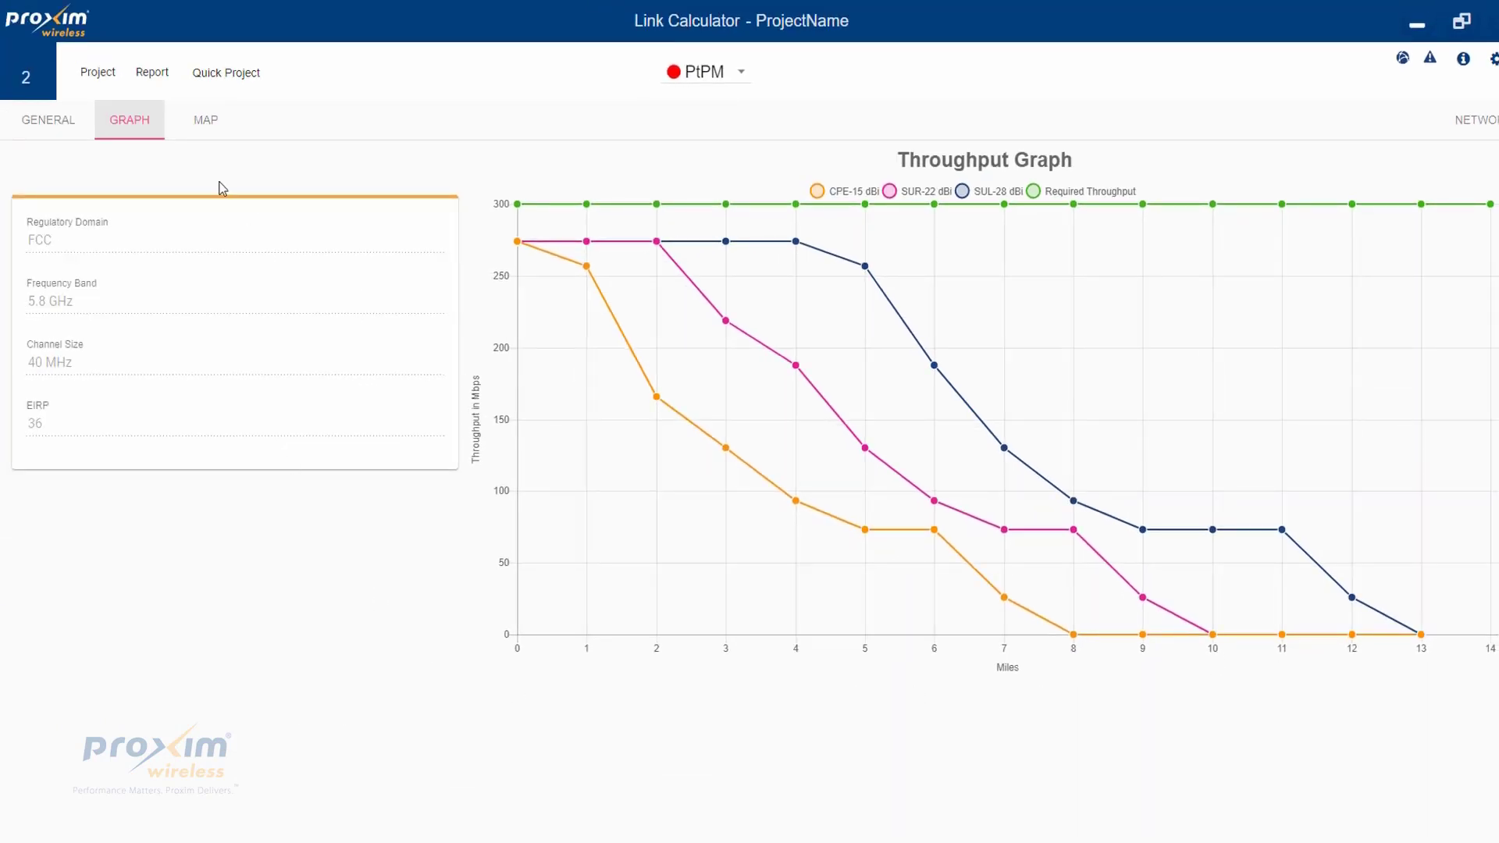
- On the map, add a client SU1 with SKU MP-10150-SUR and move it northeast, about 0.43 miles from the base station
{"action": "left_click", "coordinate": [200, 129]}
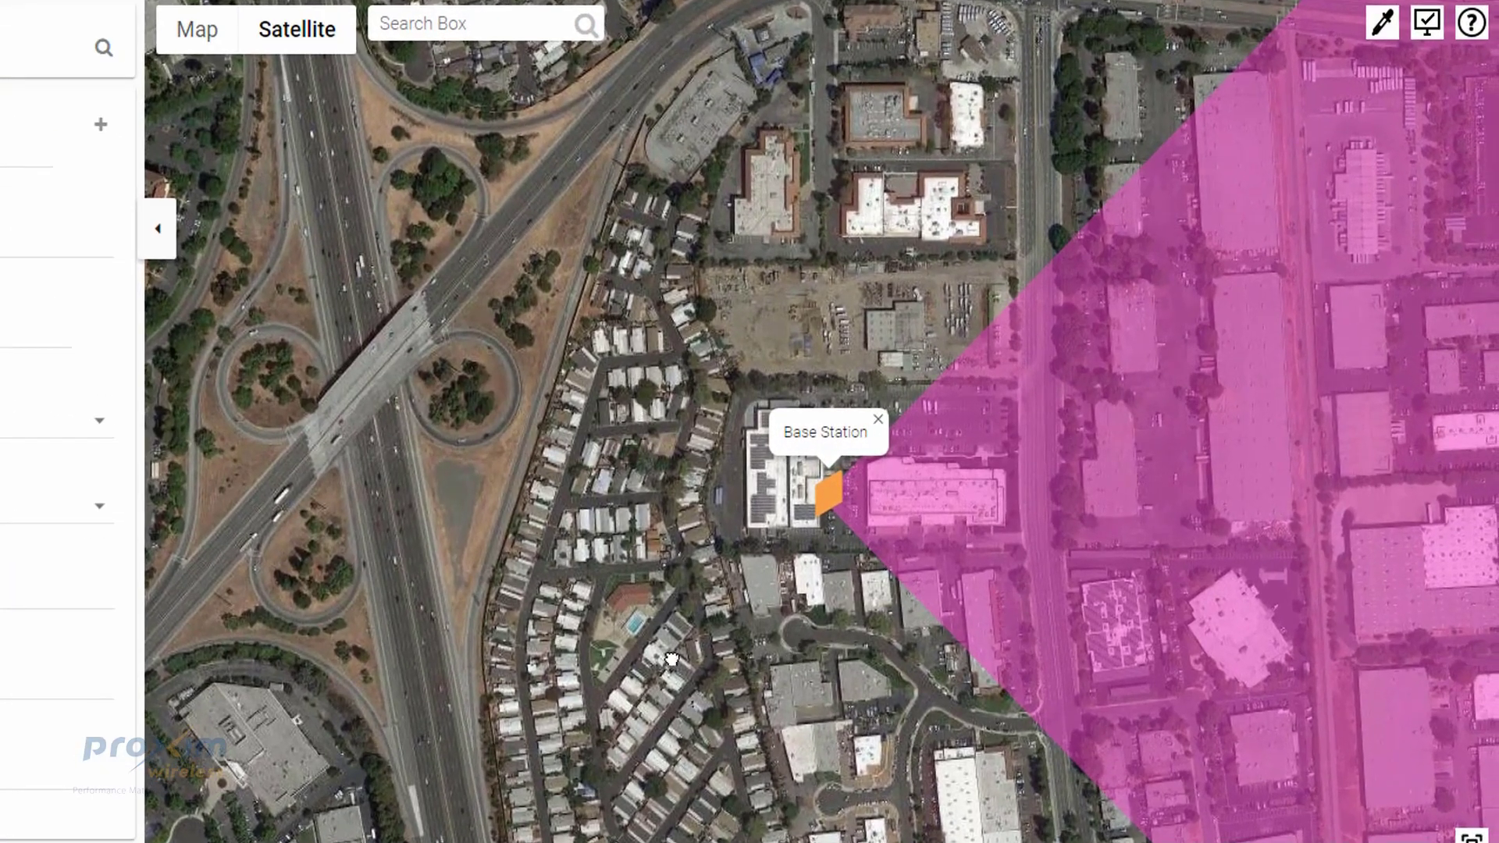
{"action": "mouse_move", "coordinate": [672, 660]}
{"action": "left_mouse_down"}
{"action": "mouse_move", "coordinate": [484, 623]}
{"action": "mouse_move", "coordinate": [436, 570]}
{"action": "mouse_move", "coordinate": [365, 536]}
{"action": "mouse_move", "coordinate": [339, 607]}
{"action": "left_mouse_up"}
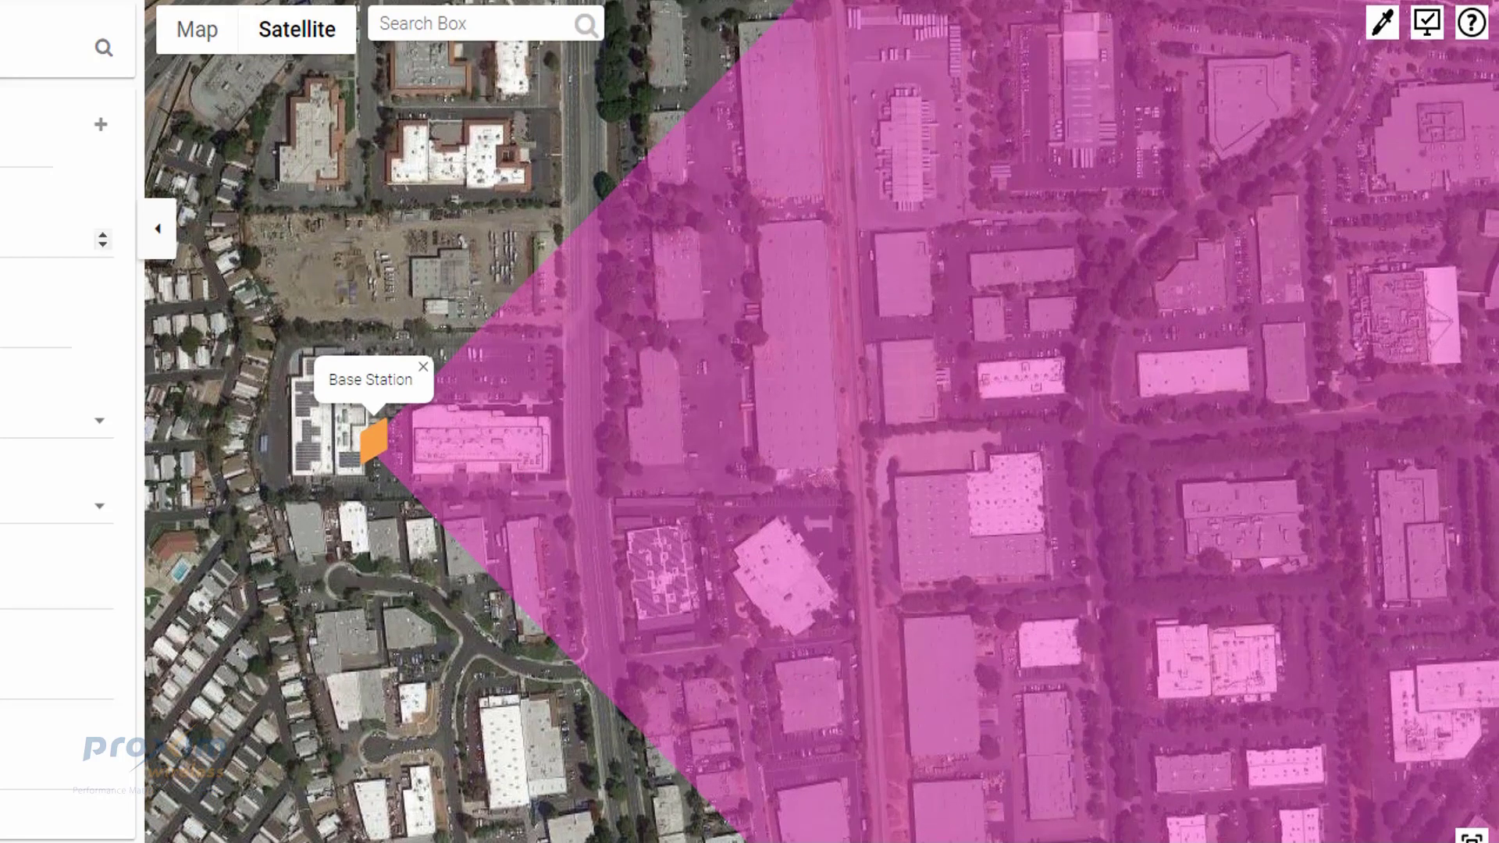
{"action": "left_click_drag", "start_coordinate": [383, 329], "coordinate": [292, 291]}
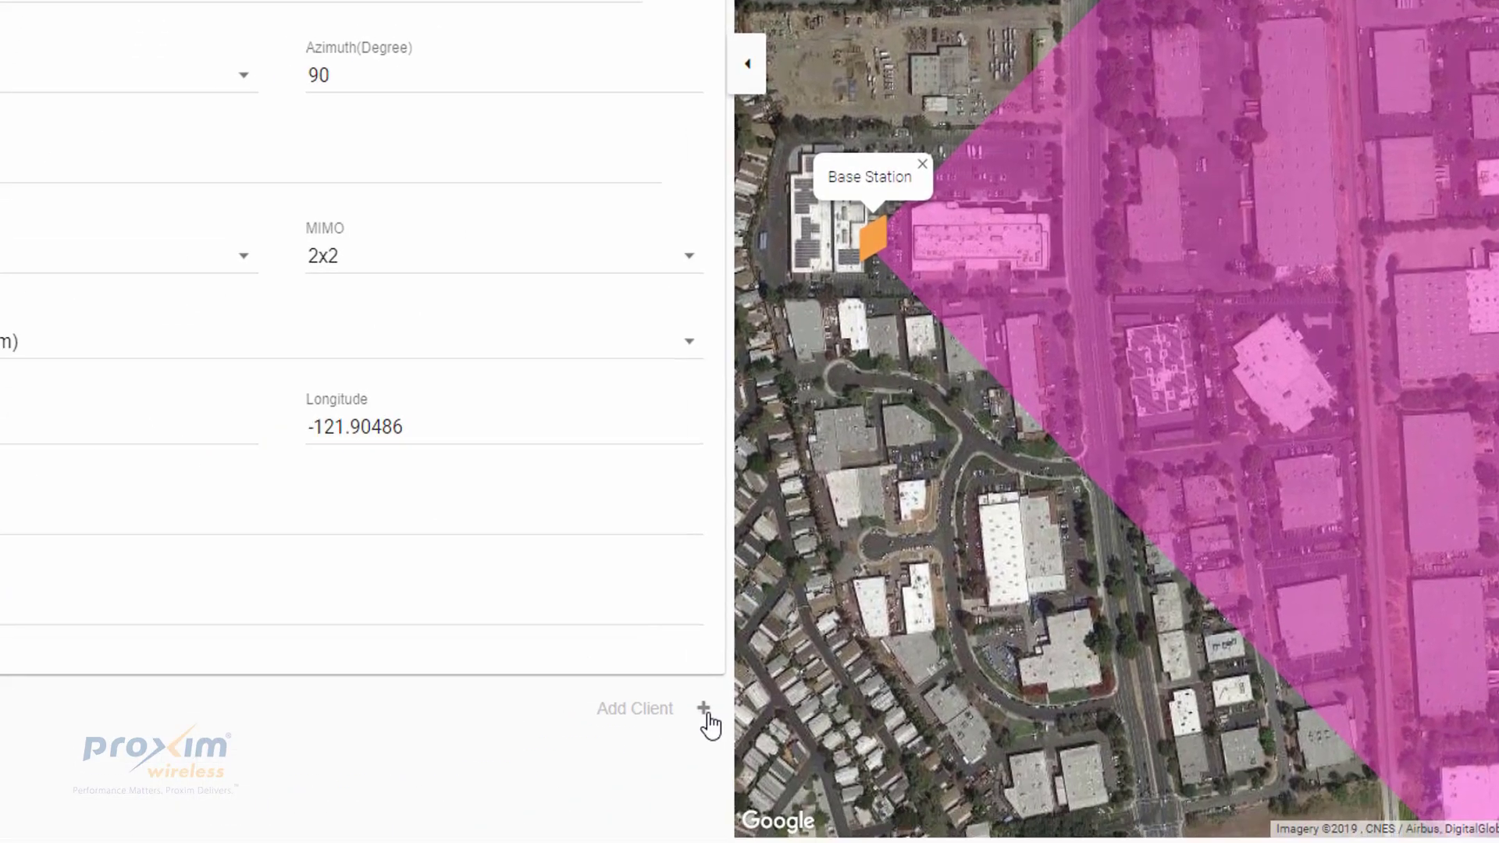
{"action": "left_click", "coordinate": [704, 709]}
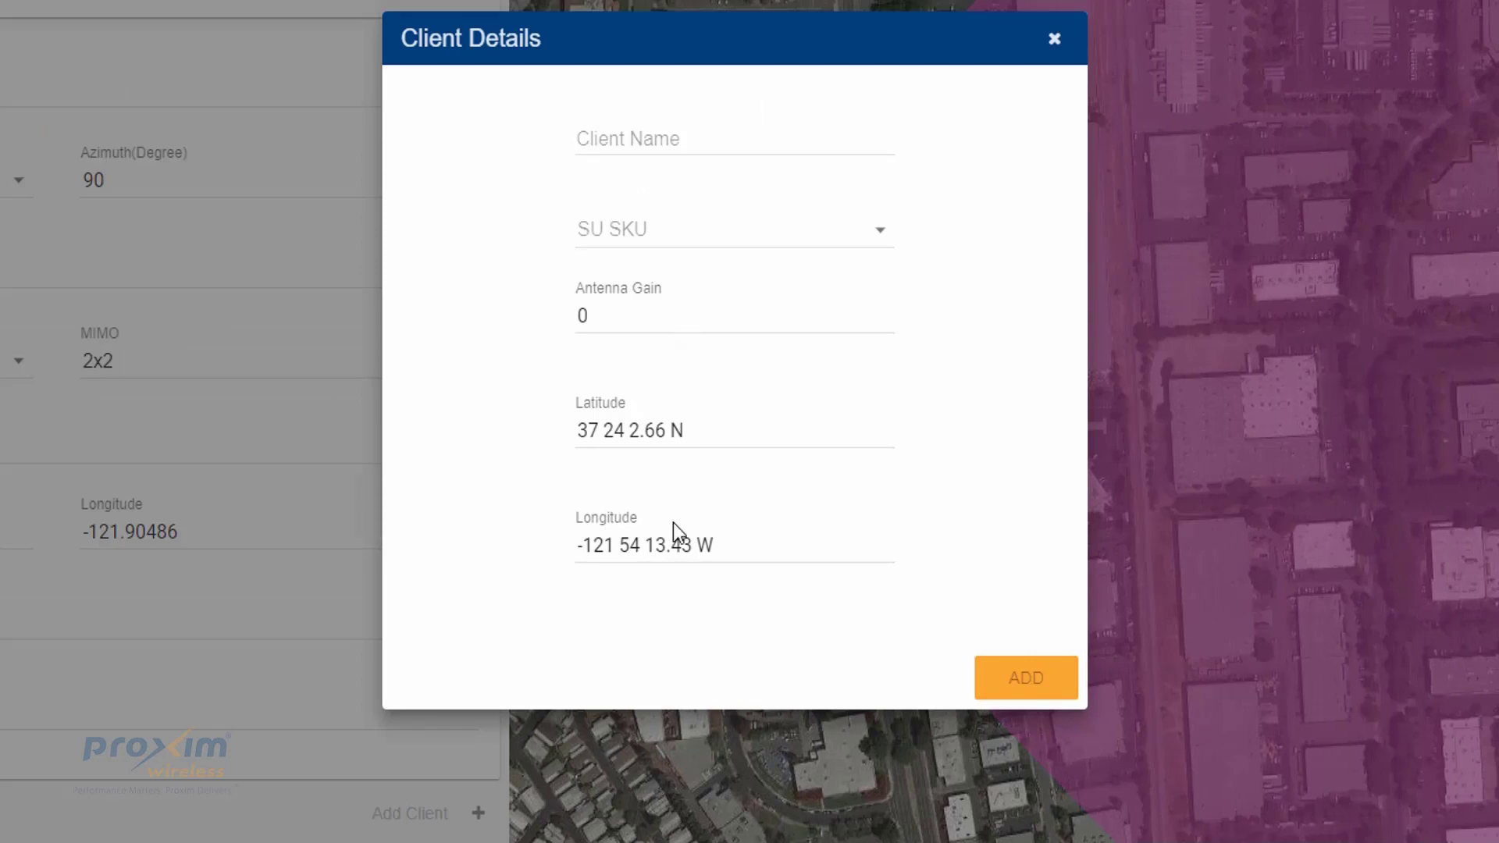
{"action": "left_click", "coordinate": [719, 139]}
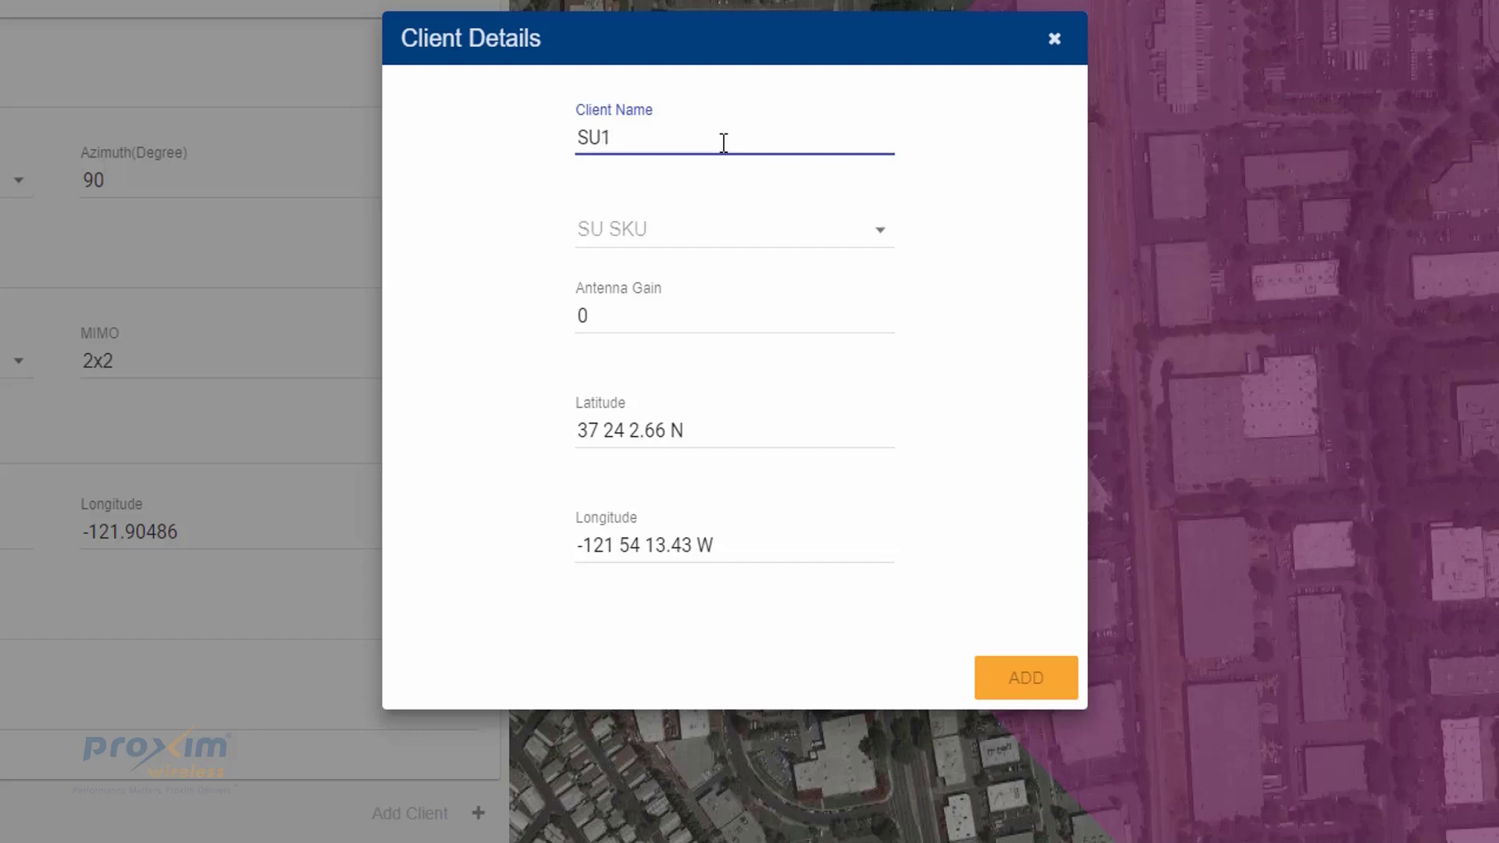
{"action": "left_click", "coordinate": [699, 238]}
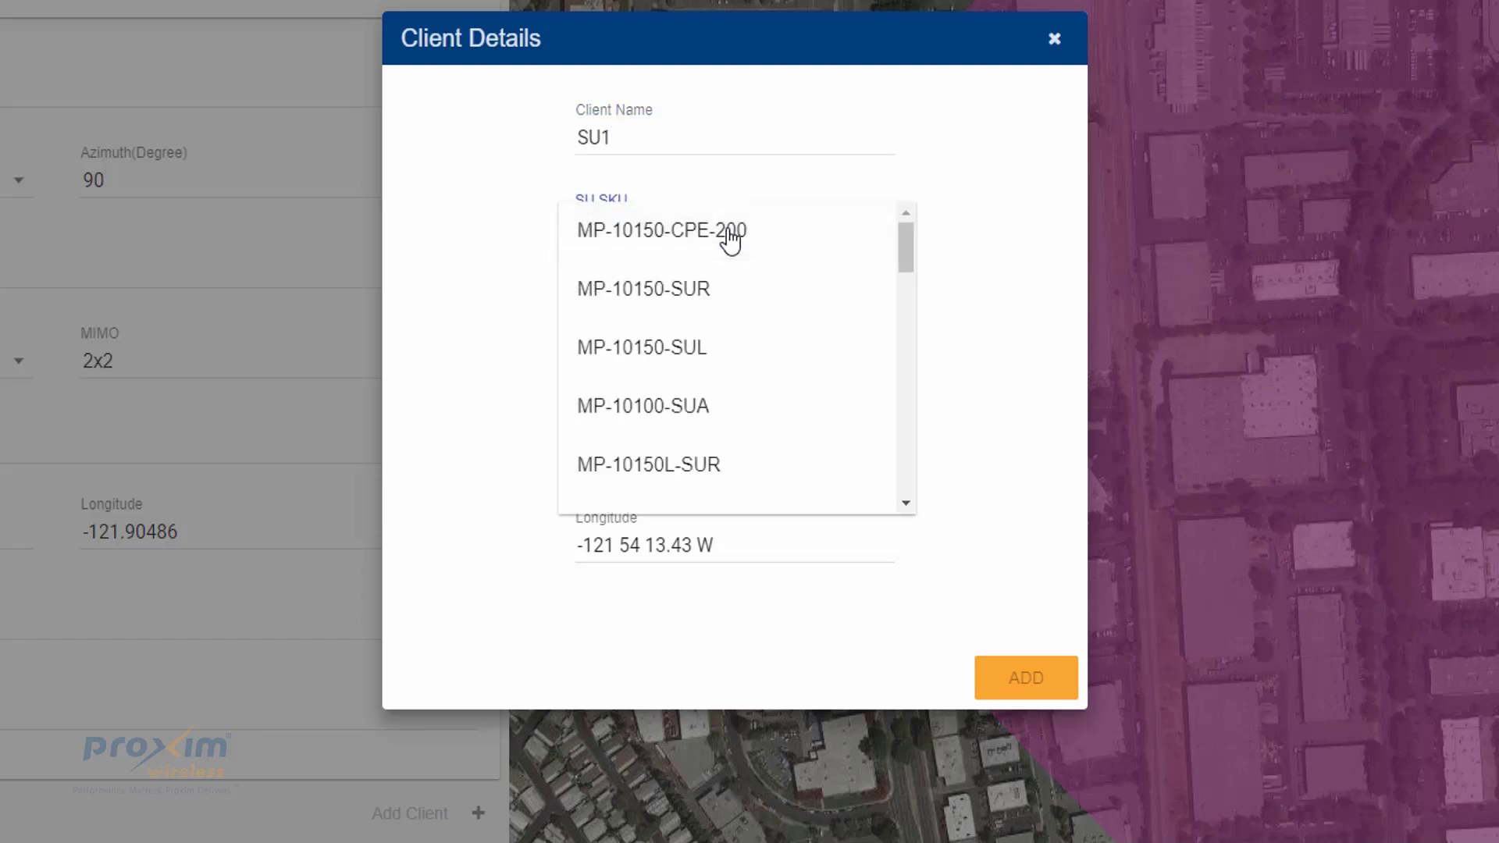
{"action": "left_click", "coordinate": [728, 298]}
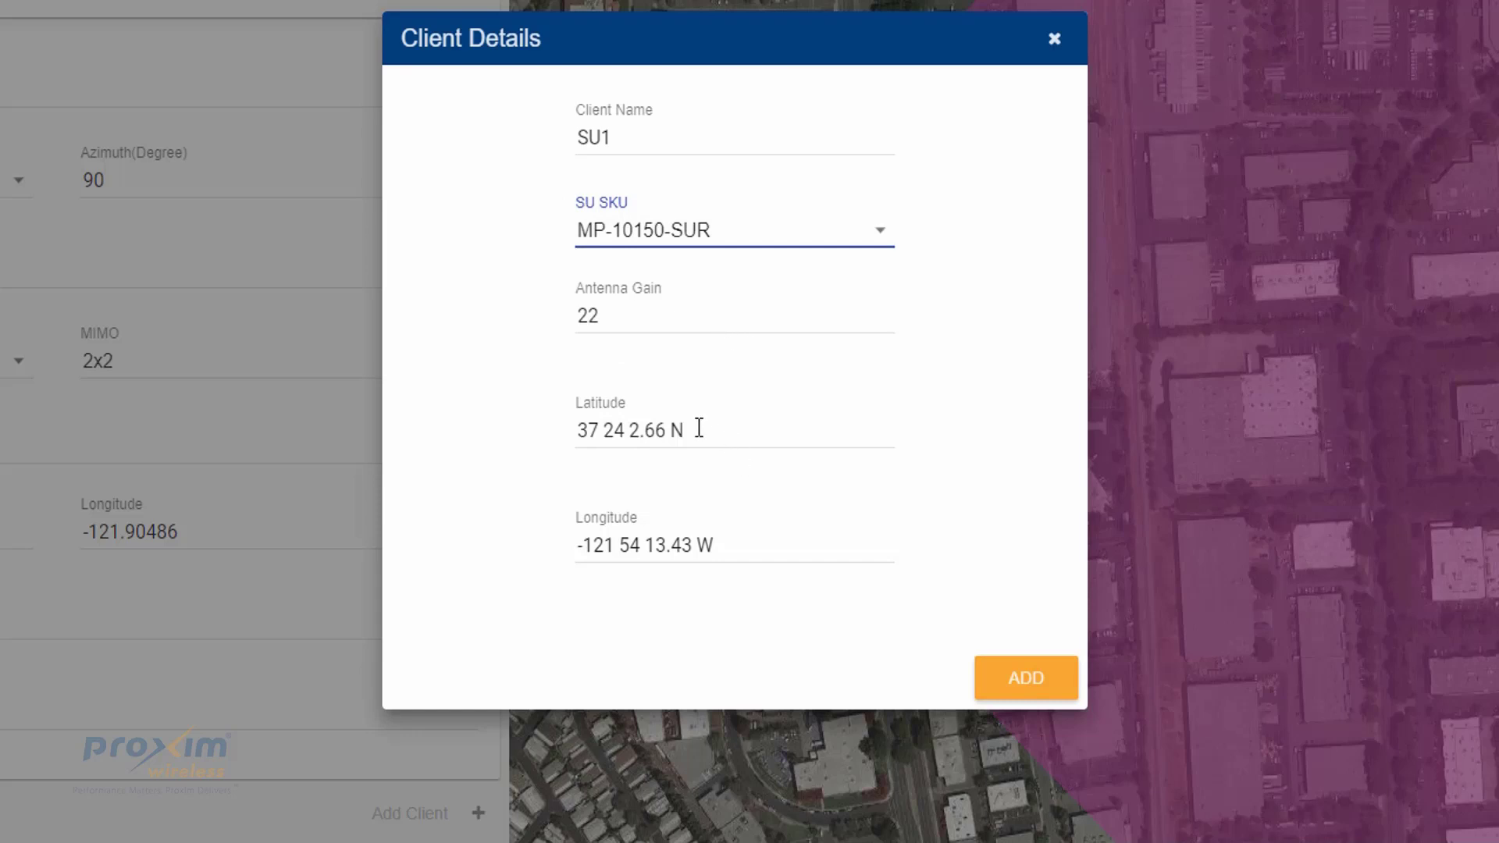
{"action": "left_click", "coordinate": [996, 687]}
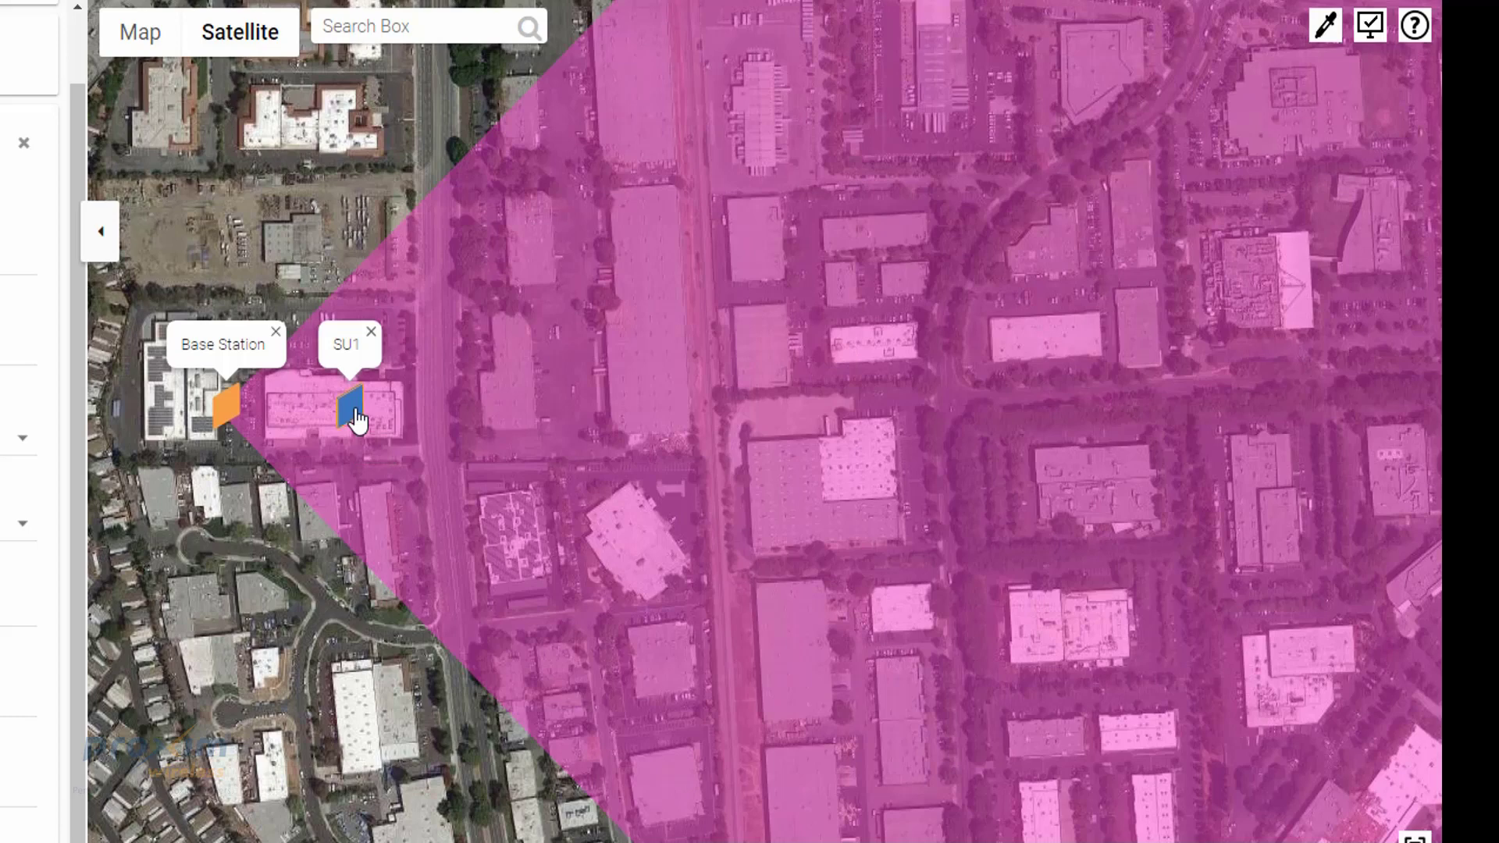
{"action": "mouse_move", "coordinate": [356, 420]}
{"action": "left_mouse_down"}
{"action": "mouse_move", "coordinate": [1029, 110]}
{"action": "mouse_move", "coordinate": [1055, 67]}
{"action": "mouse_move", "coordinate": [1054, 12]}
{"action": "mouse_move", "coordinate": [961, 29]}
{"action": "left_mouse_up"}
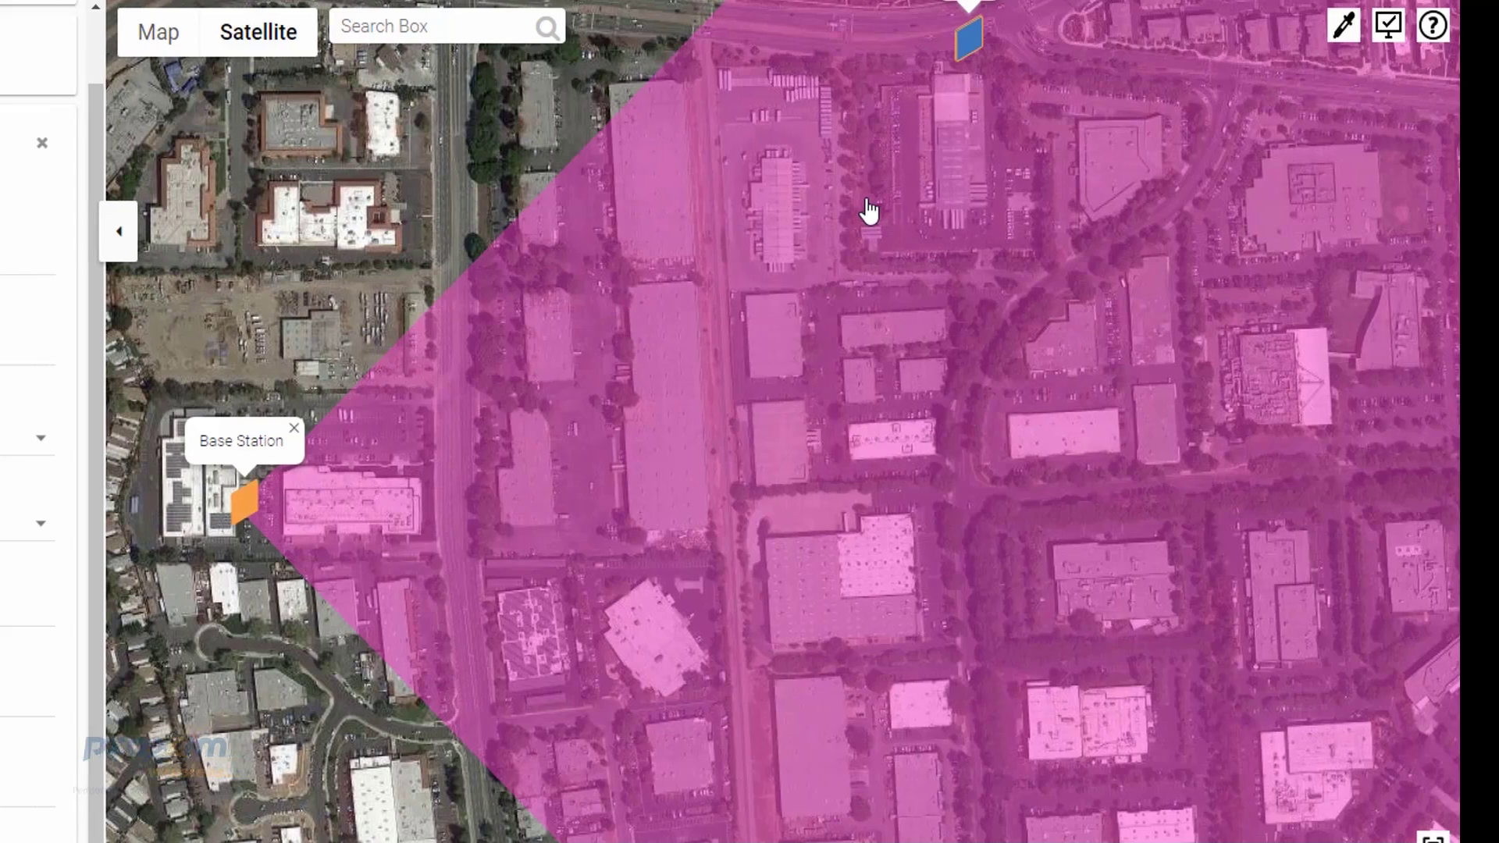
- Place a second client SU2 with SKU MP-10150-CPE-200 on the map and move it to the southeast within the coverage sector
{"action": "left_click", "coordinate": [850, 209]}
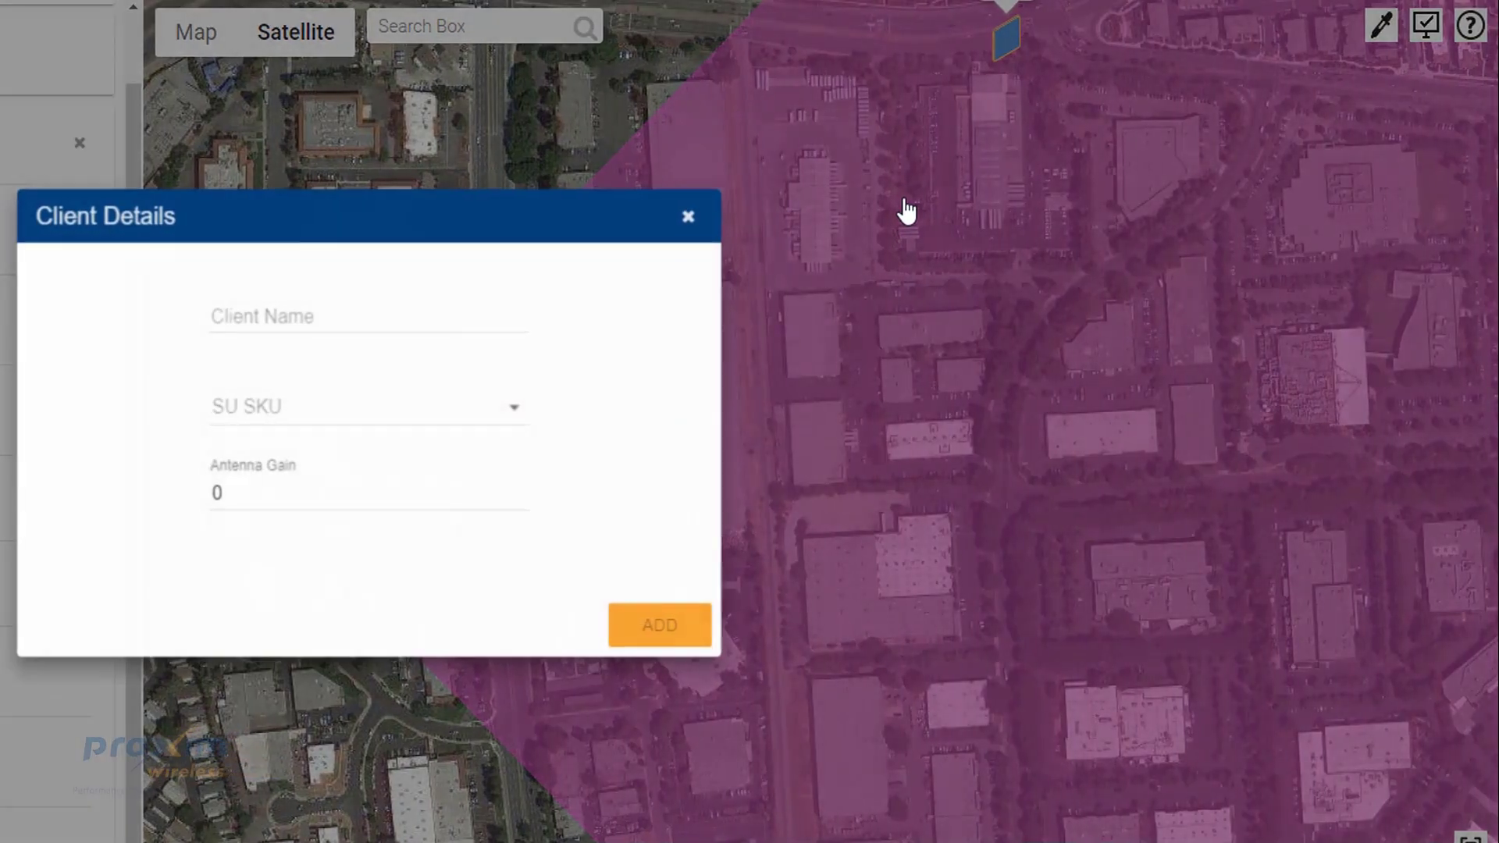
{"action": "left_click", "coordinate": [246, 320]}
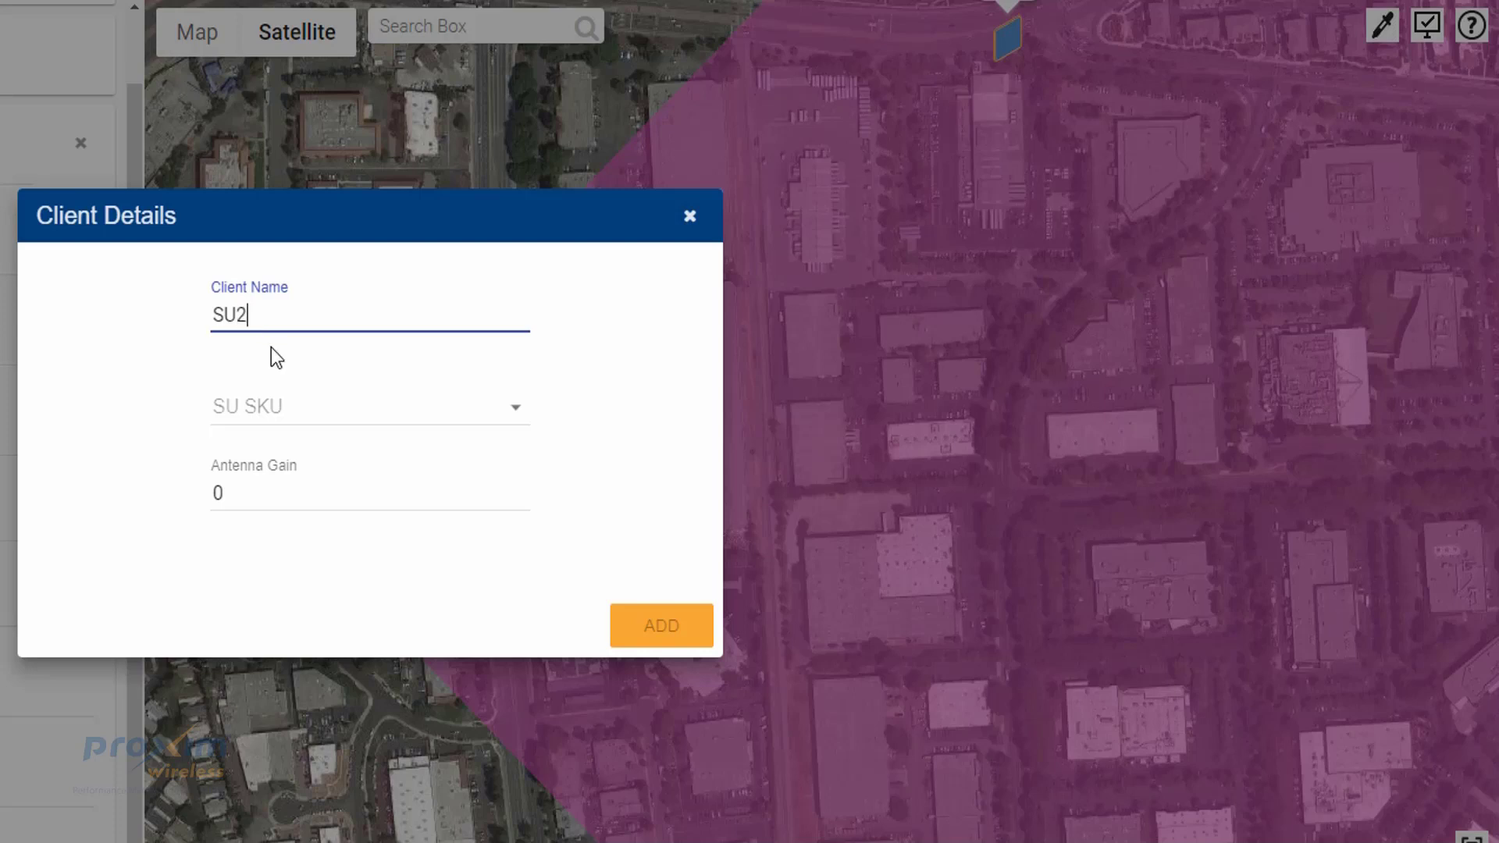
{"action": "left_click", "coordinate": [279, 408]}
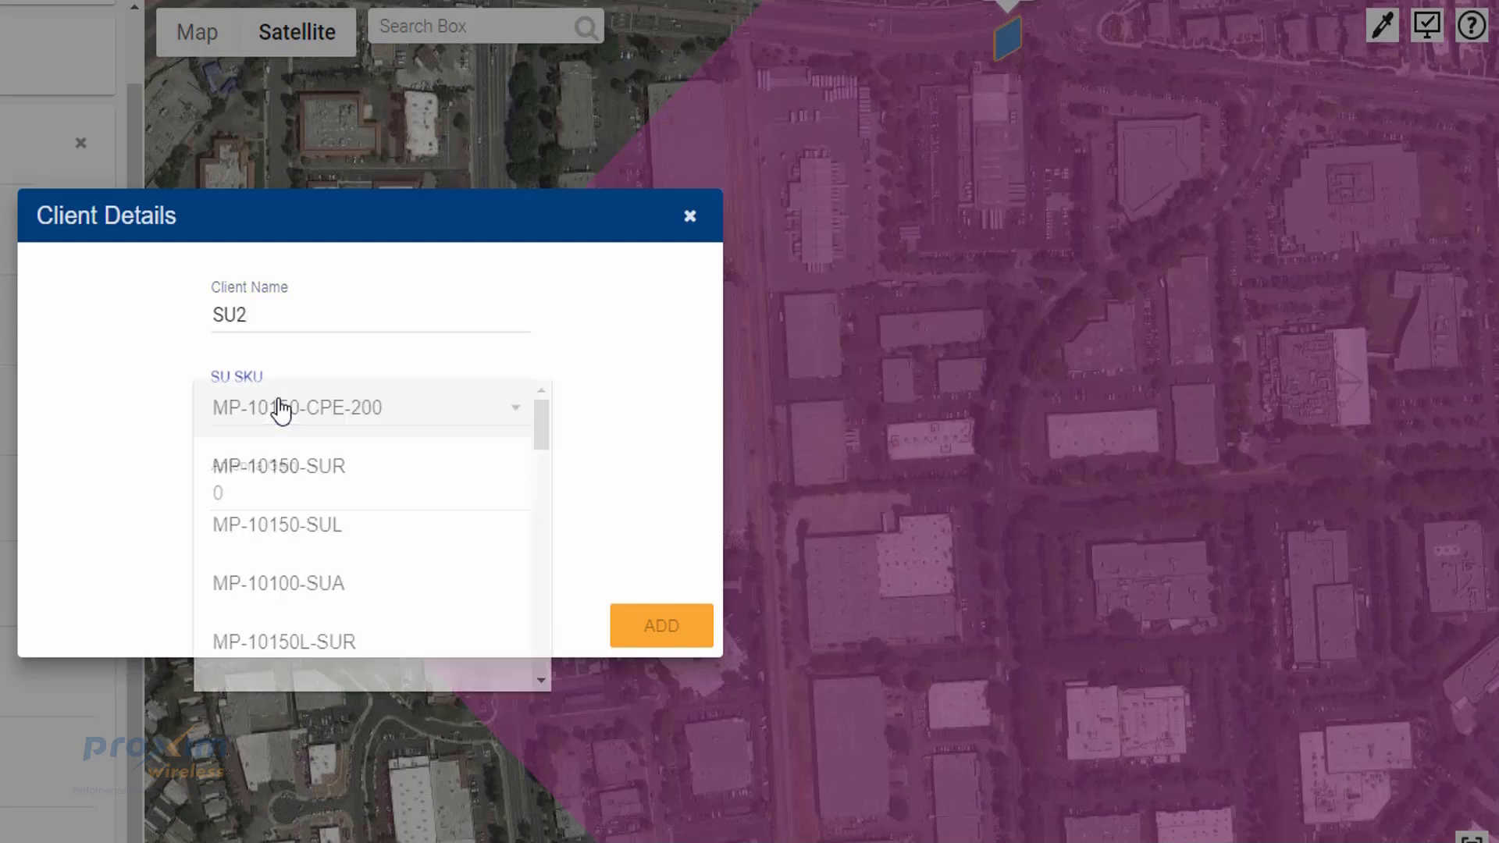
{"action": "left_click", "coordinate": [396, 413]}
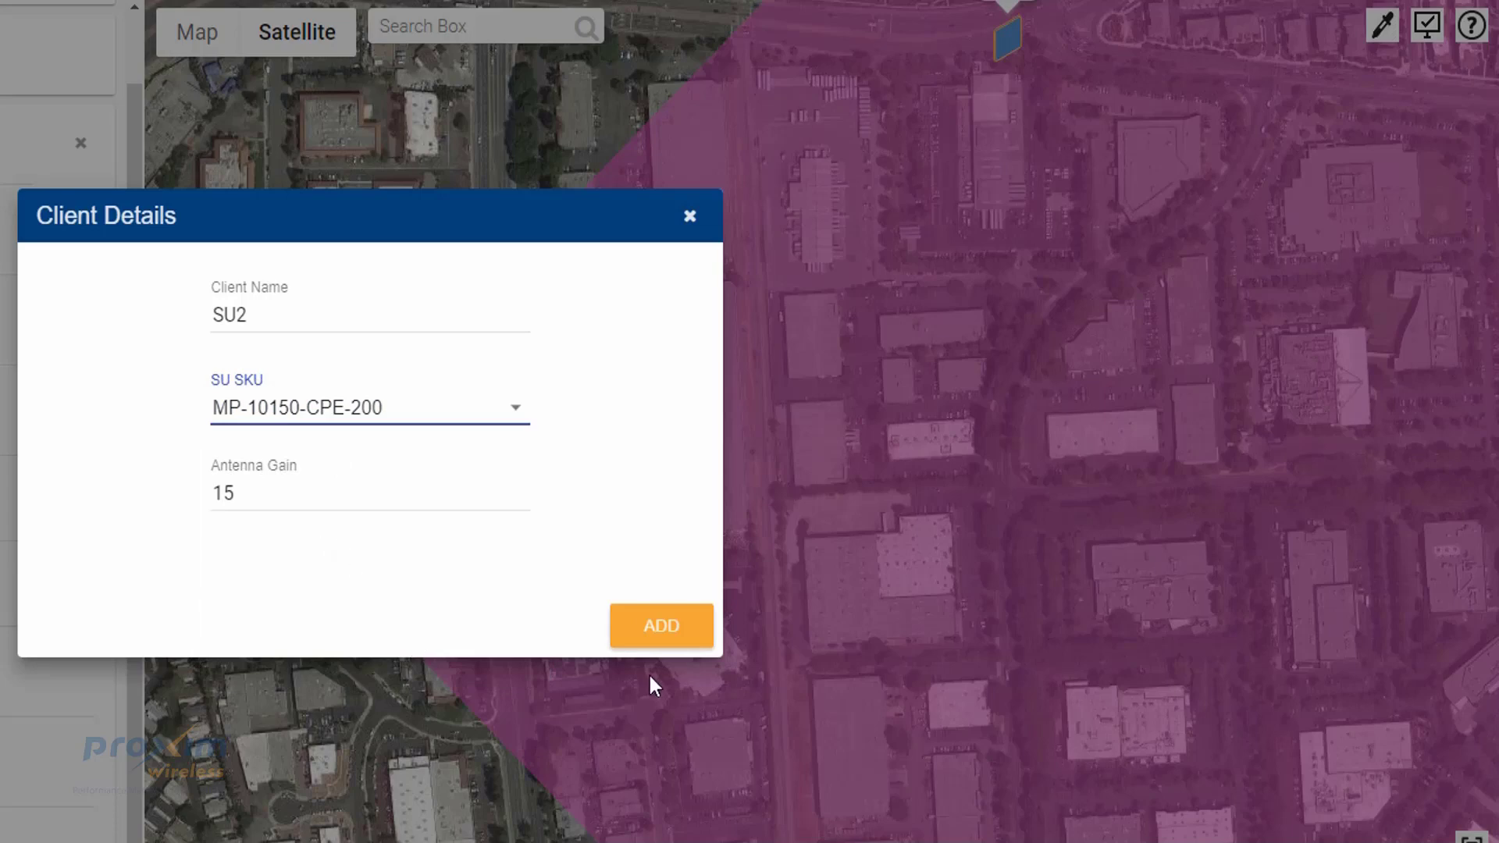
{"action": "left_click", "coordinate": [661, 629]}
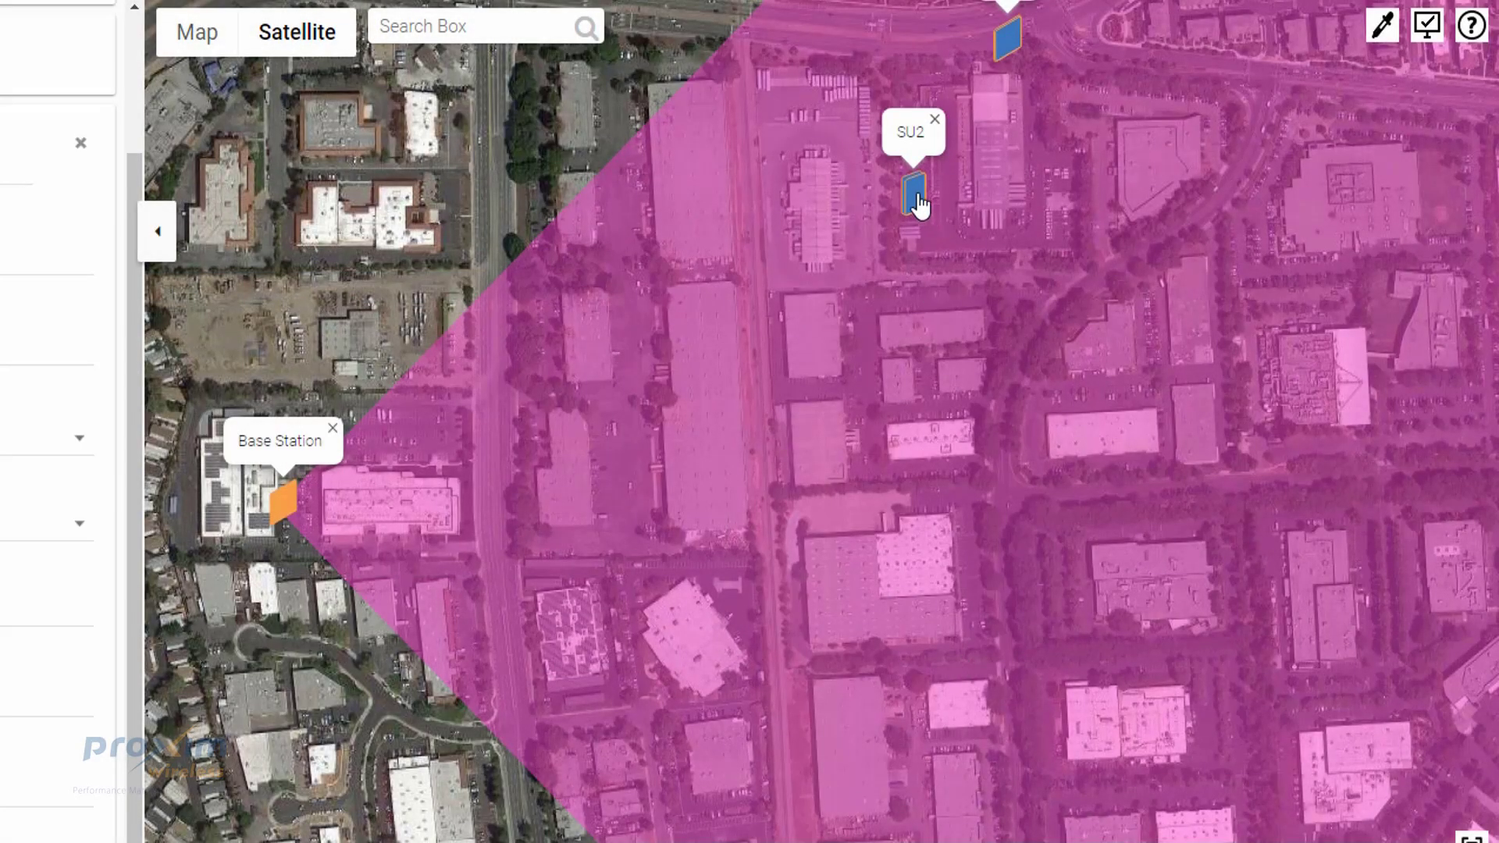
{"action": "mouse_move", "coordinate": [1342, 439]}
{"action": "left_mouse_down"}
{"action": "mouse_move", "coordinate": [1423, 519]}
{"action": "mouse_move", "coordinate": [1435, 687]}
{"action": "mouse_move", "coordinate": [1397, 842]}
{"action": "left_mouse_up"}
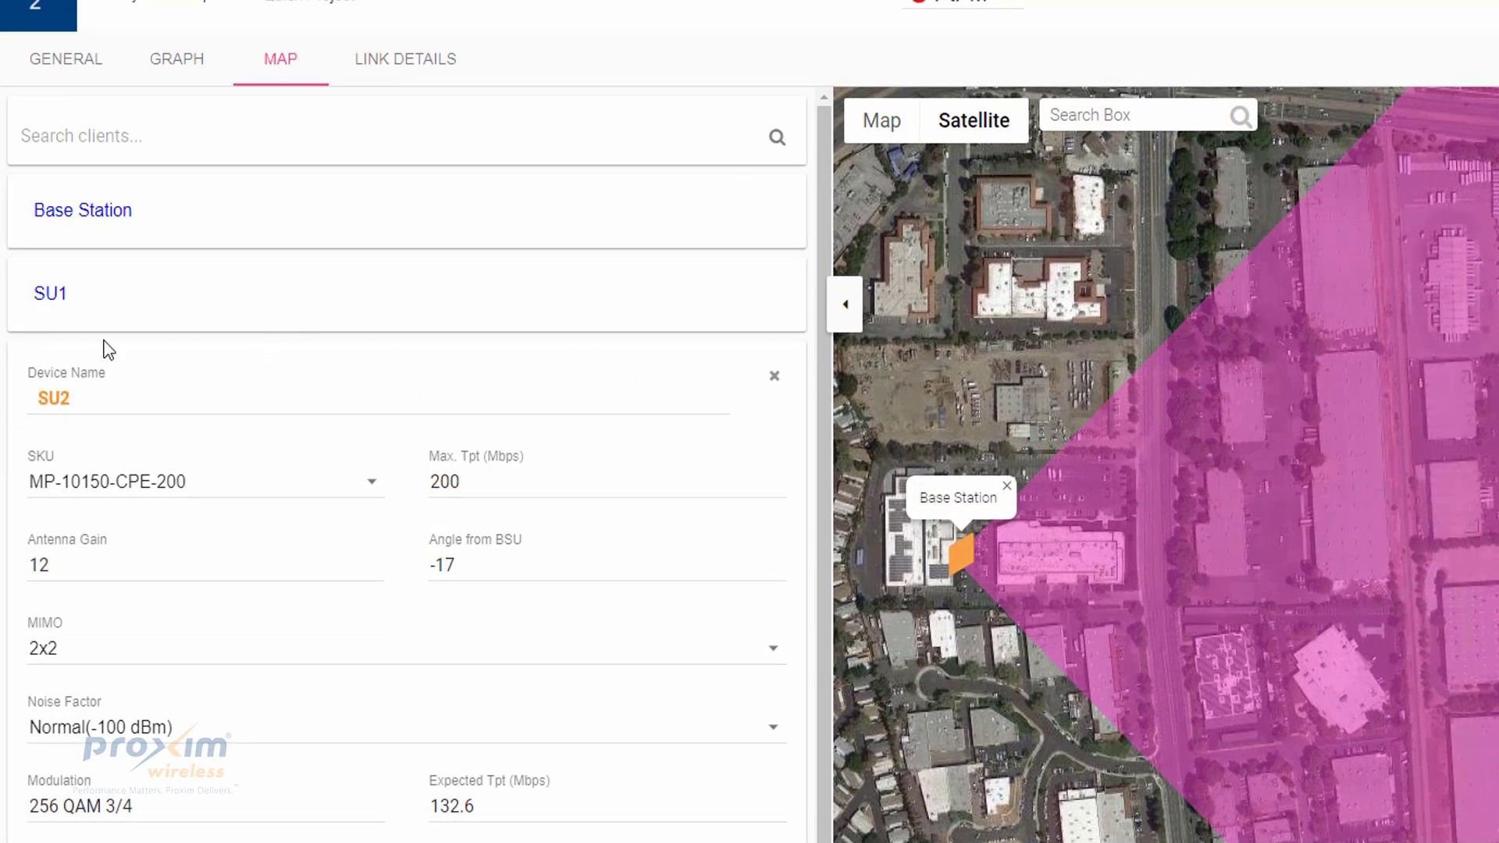
- Review the device details of client SU1 and open those of the base station
{"action": "left_click", "coordinate": [52, 296]}
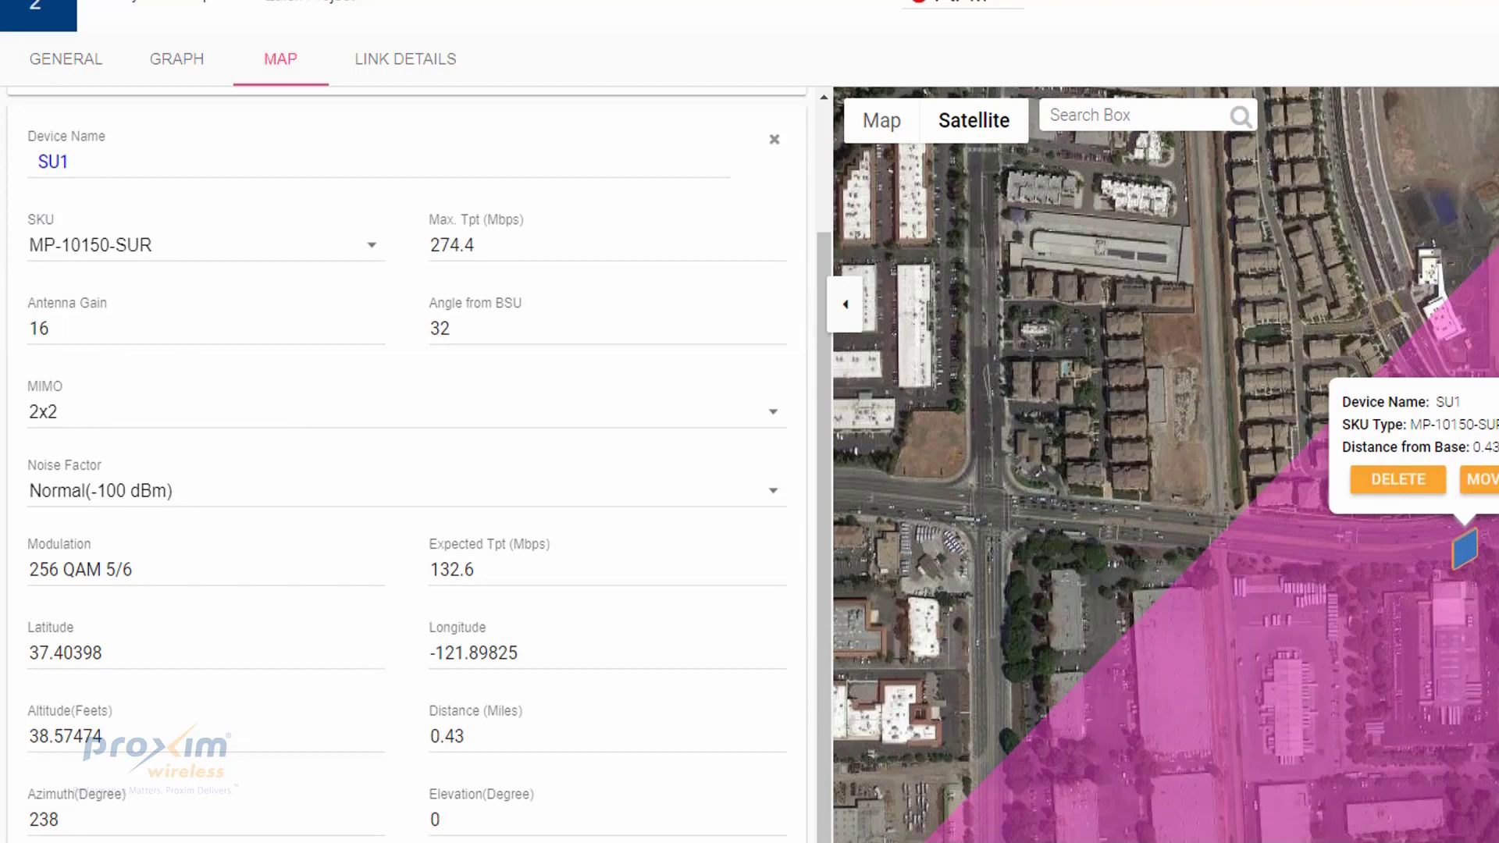
{"action": "scroll", "coordinate": [63, 293], "scroll_direction": "down", "scroll_amount": 5}
{"action": "scroll", "coordinate": [63, 293], "scroll_direction": "up", "scroll_amount": 5}
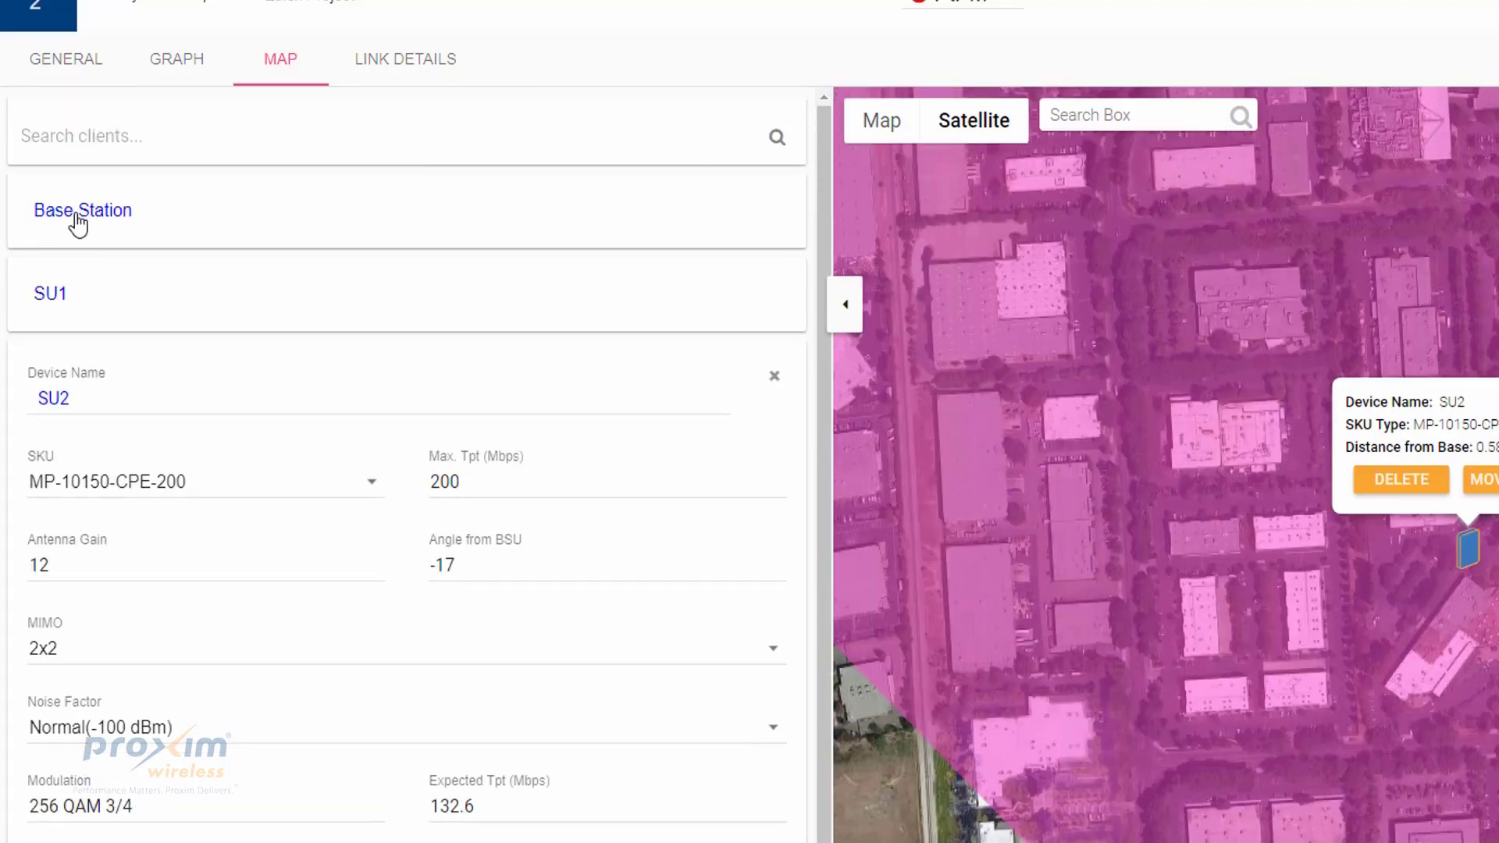
{"action": "left_click", "coordinate": [78, 225]}
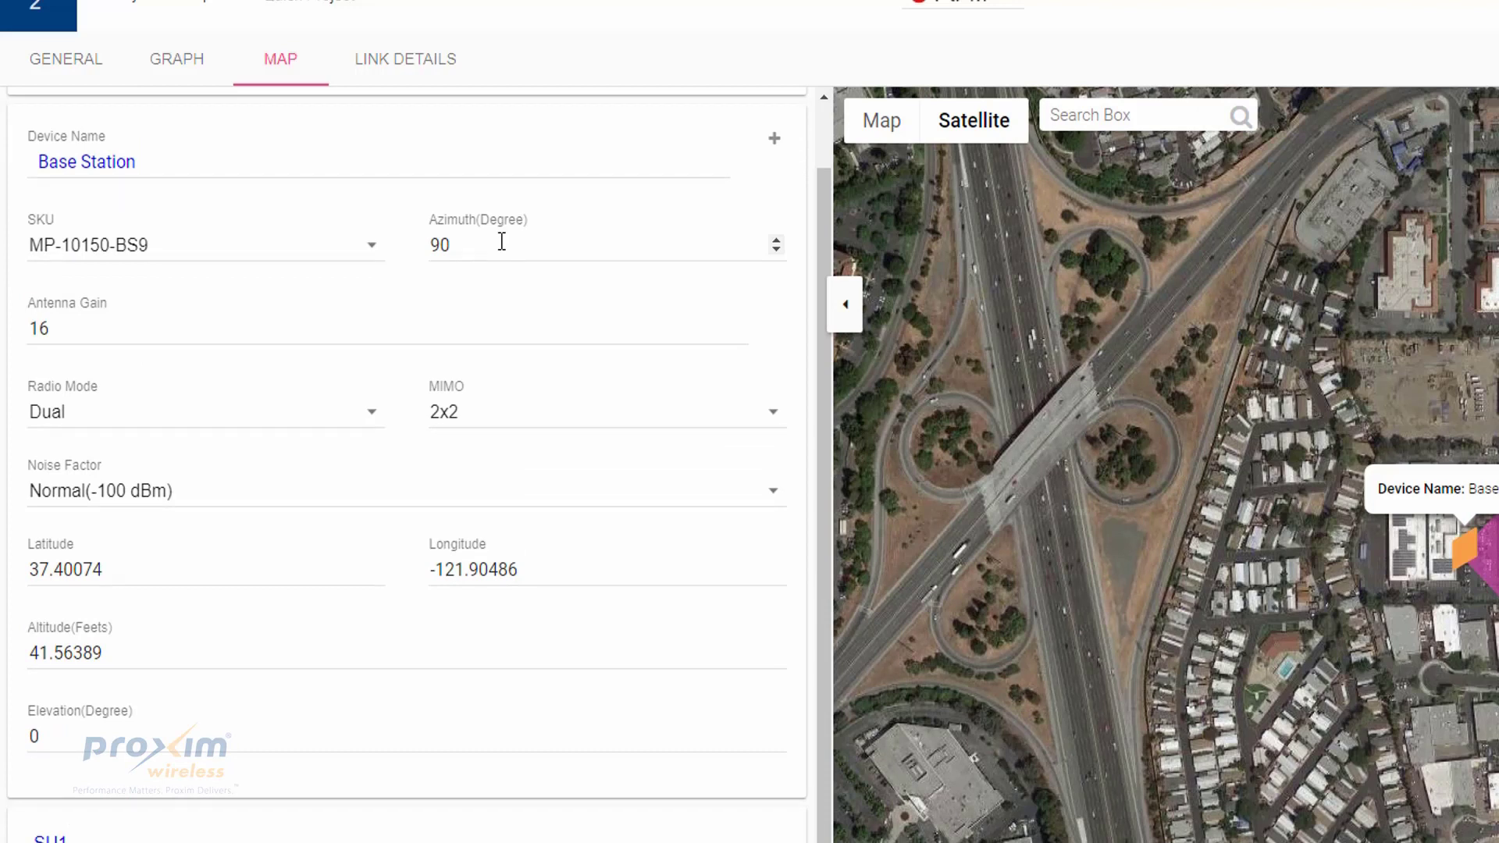
- Raise the base station's azimuth to 97 degrees in one-degree increments
{"action": "double_click", "coordinate": [496, 242]}
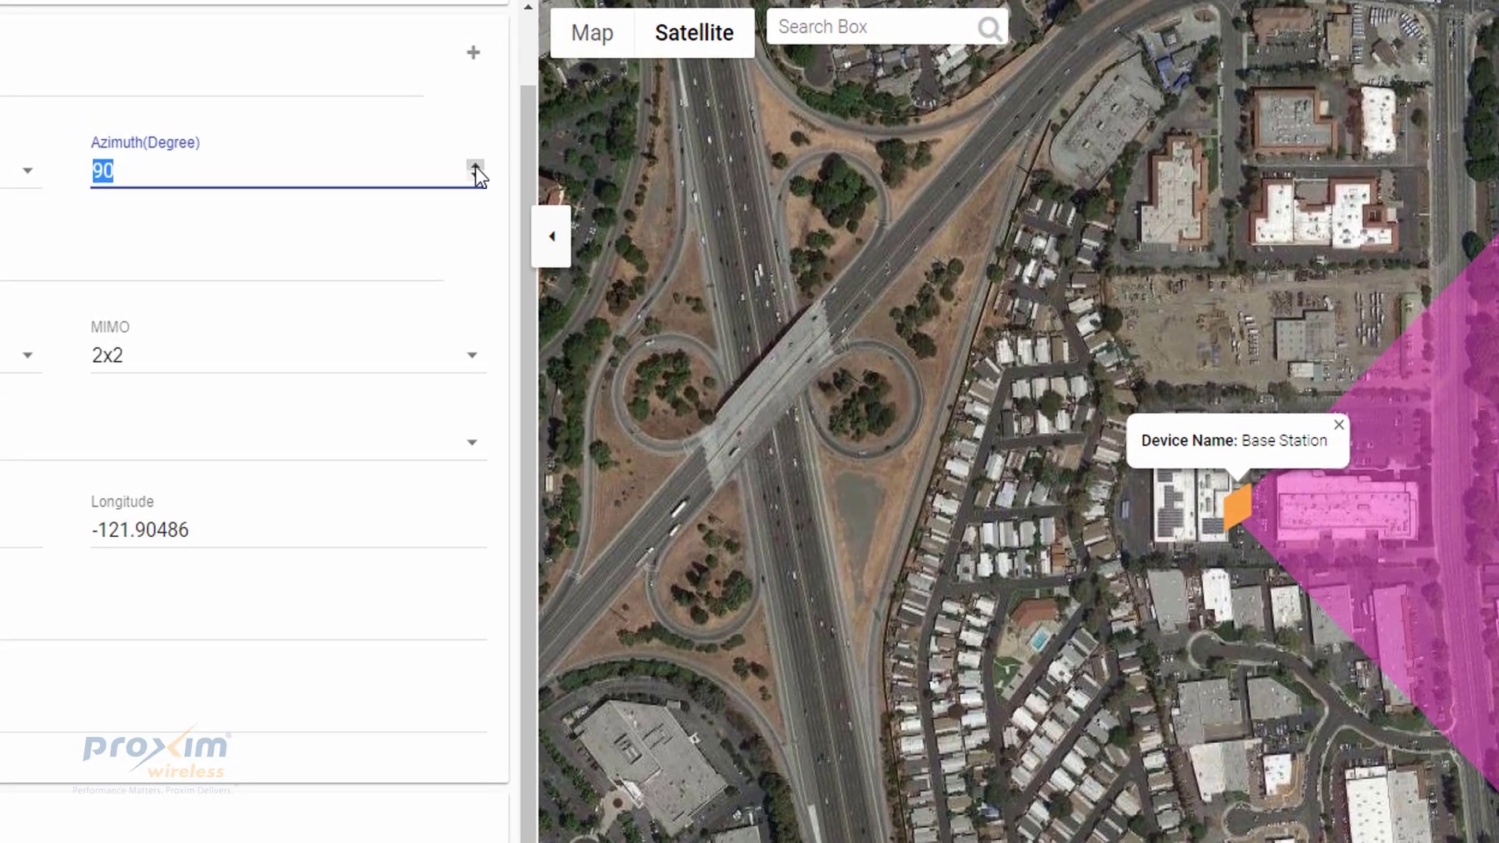
{"action": "left_click", "coordinate": [371, 129]}
{"action": "left_click", "coordinate": [371, 128]}
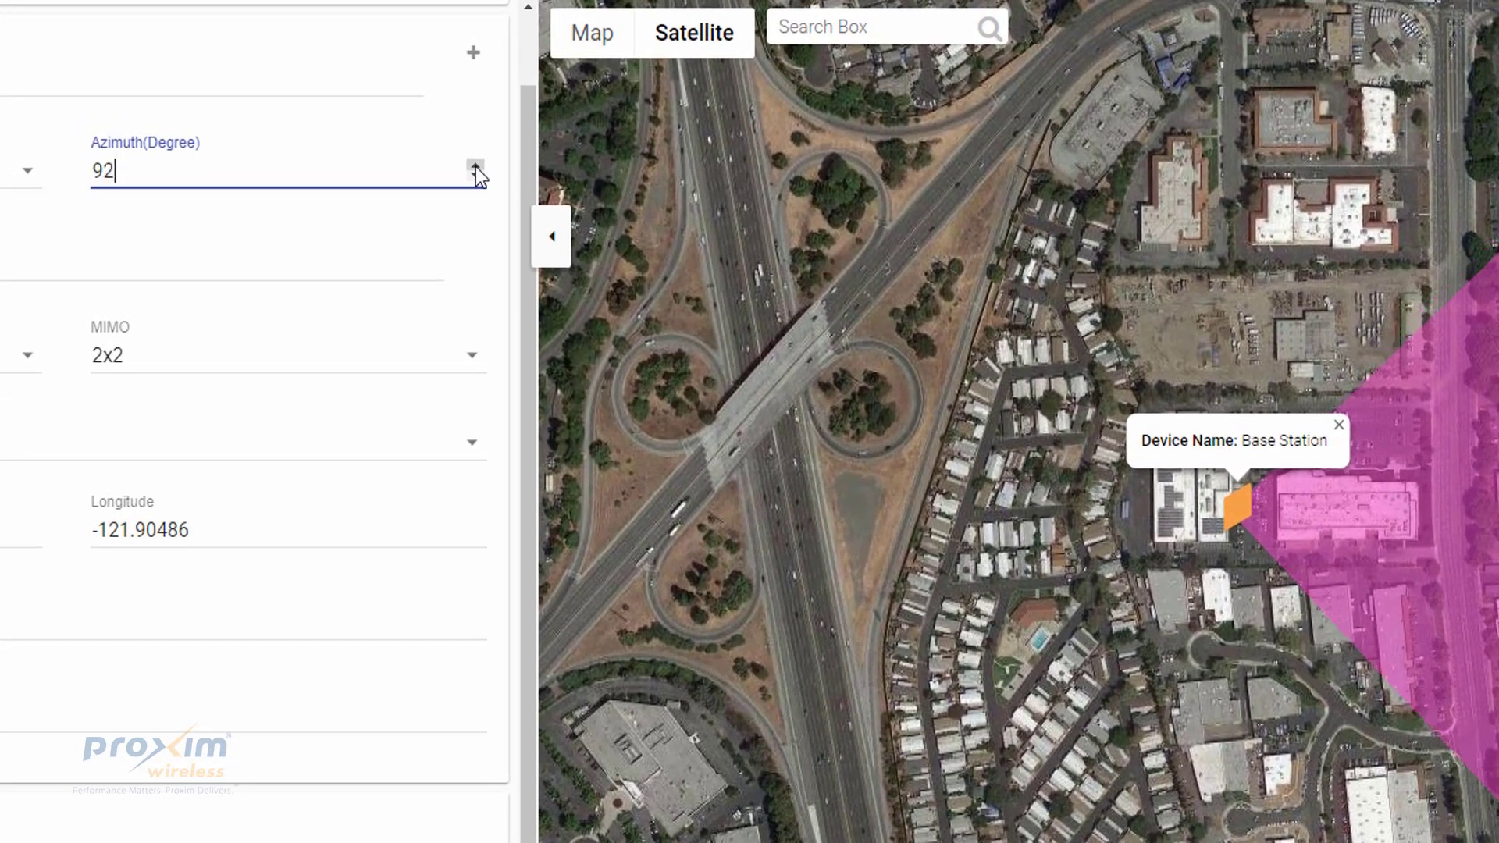
{"action": "left_click", "coordinate": [475, 167]}
{"action": "left_click", "coordinate": [476, 166]}
{"action": "left_click", "coordinate": [475, 167]}
{"action": "left_click", "coordinate": [475, 166]}
{"action": "left_click", "coordinate": [475, 166]}
- Lower the base station's azimuth to 89 degrees
{"action": "key", "text": "ctrl+a"}
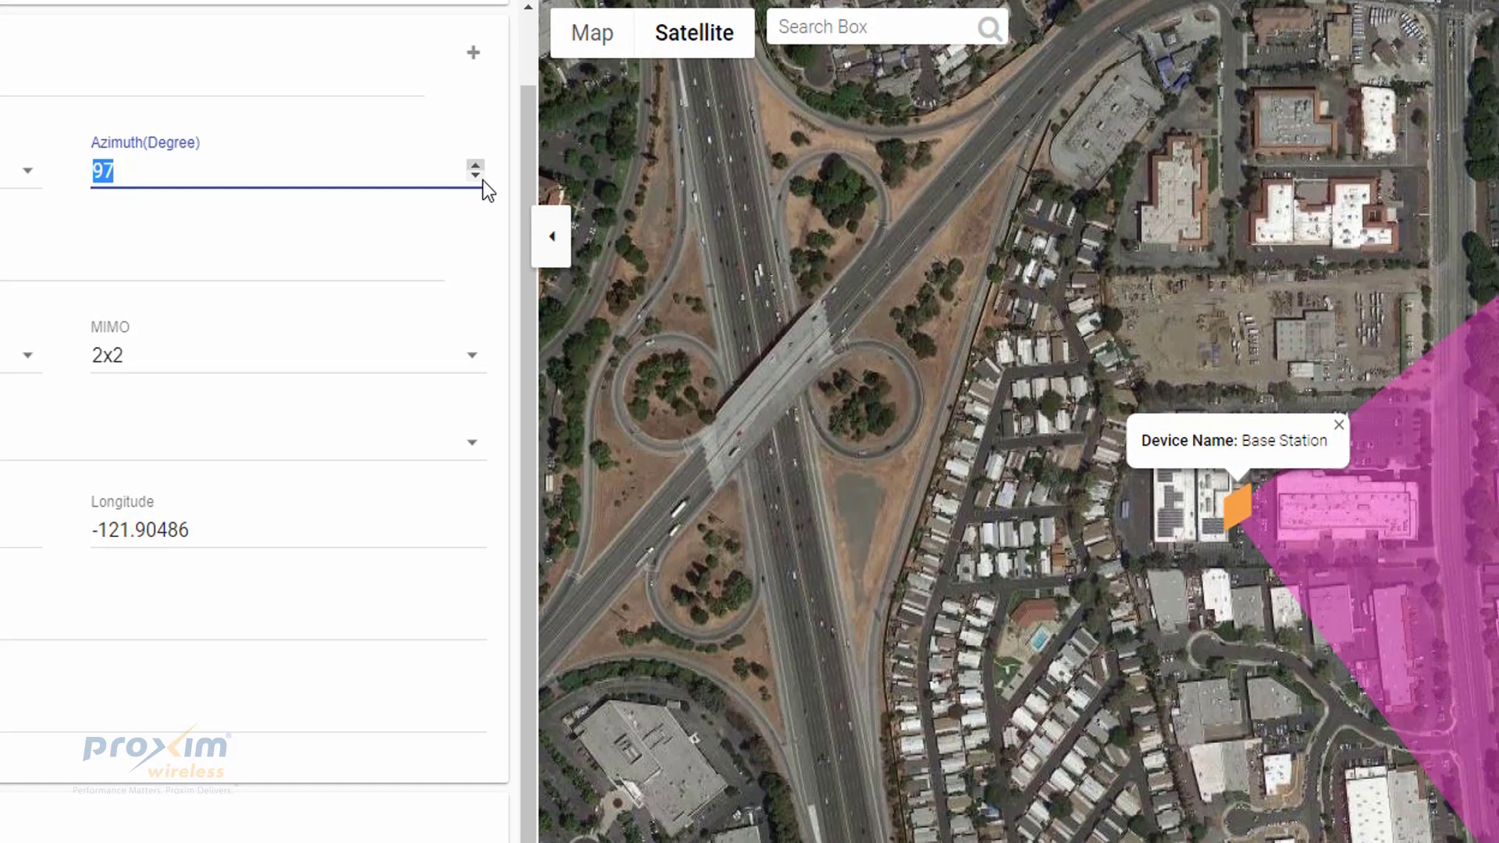
{"action": "left_click", "coordinate": [475, 177]}
{"action": "left_click", "coordinate": [474, 177]}
{"action": "left_click", "coordinate": [475, 177]}
{"action": "left_click", "coordinate": [475, 177]}
{"action": "left_click", "coordinate": [474, 176]}
{"action": "left_click", "coordinate": [475, 176]}
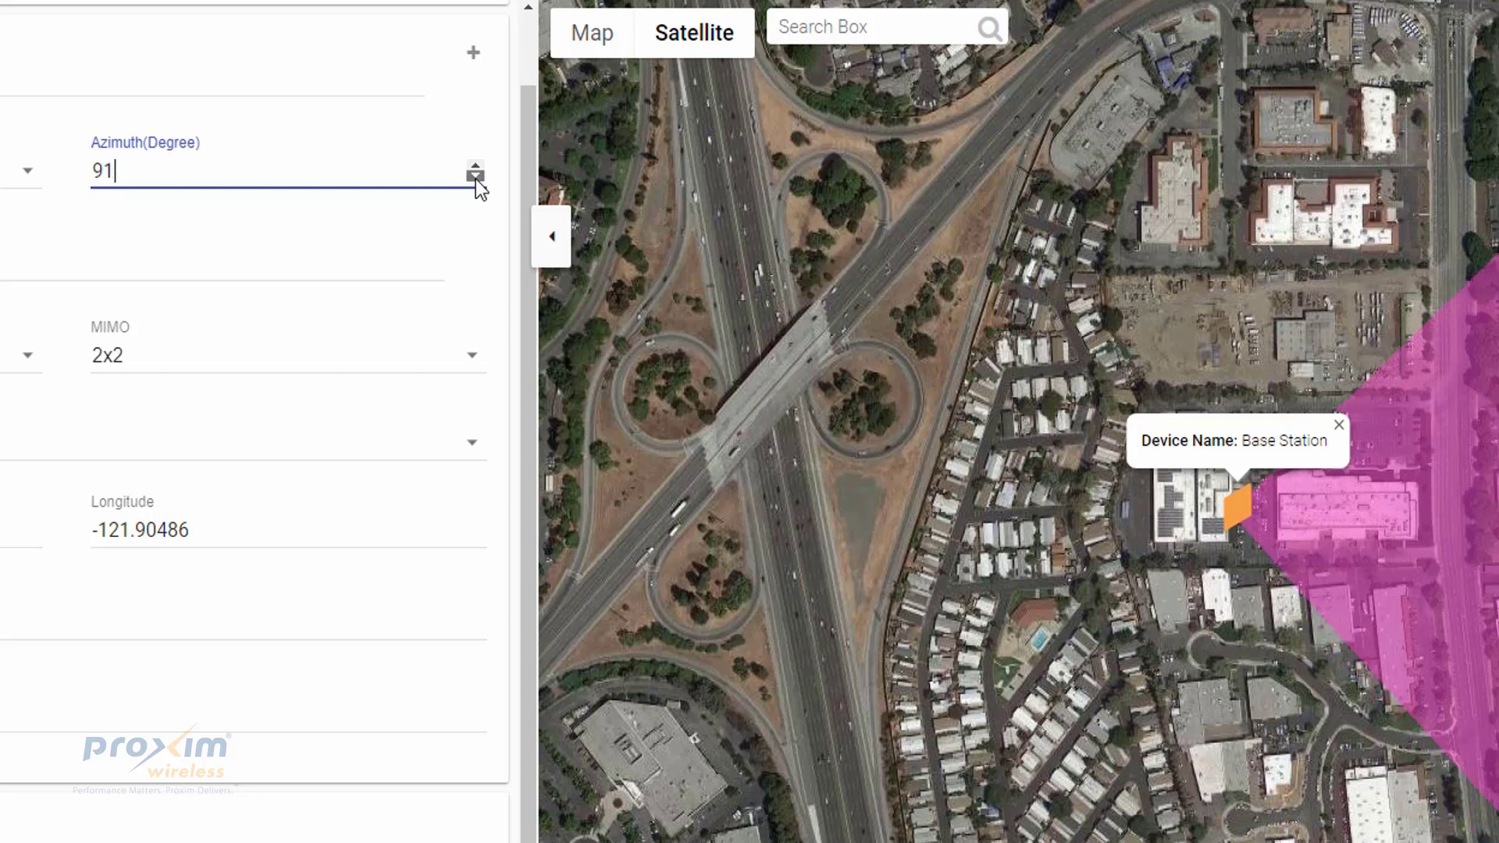
{"action": "left_click", "coordinate": [474, 176]}
{"action": "left_click", "coordinate": [475, 177]}
- Examine the base station's coverage sector around SU1 and SU2 on the map
{"action": "left_click", "coordinate": [1188, 681]}
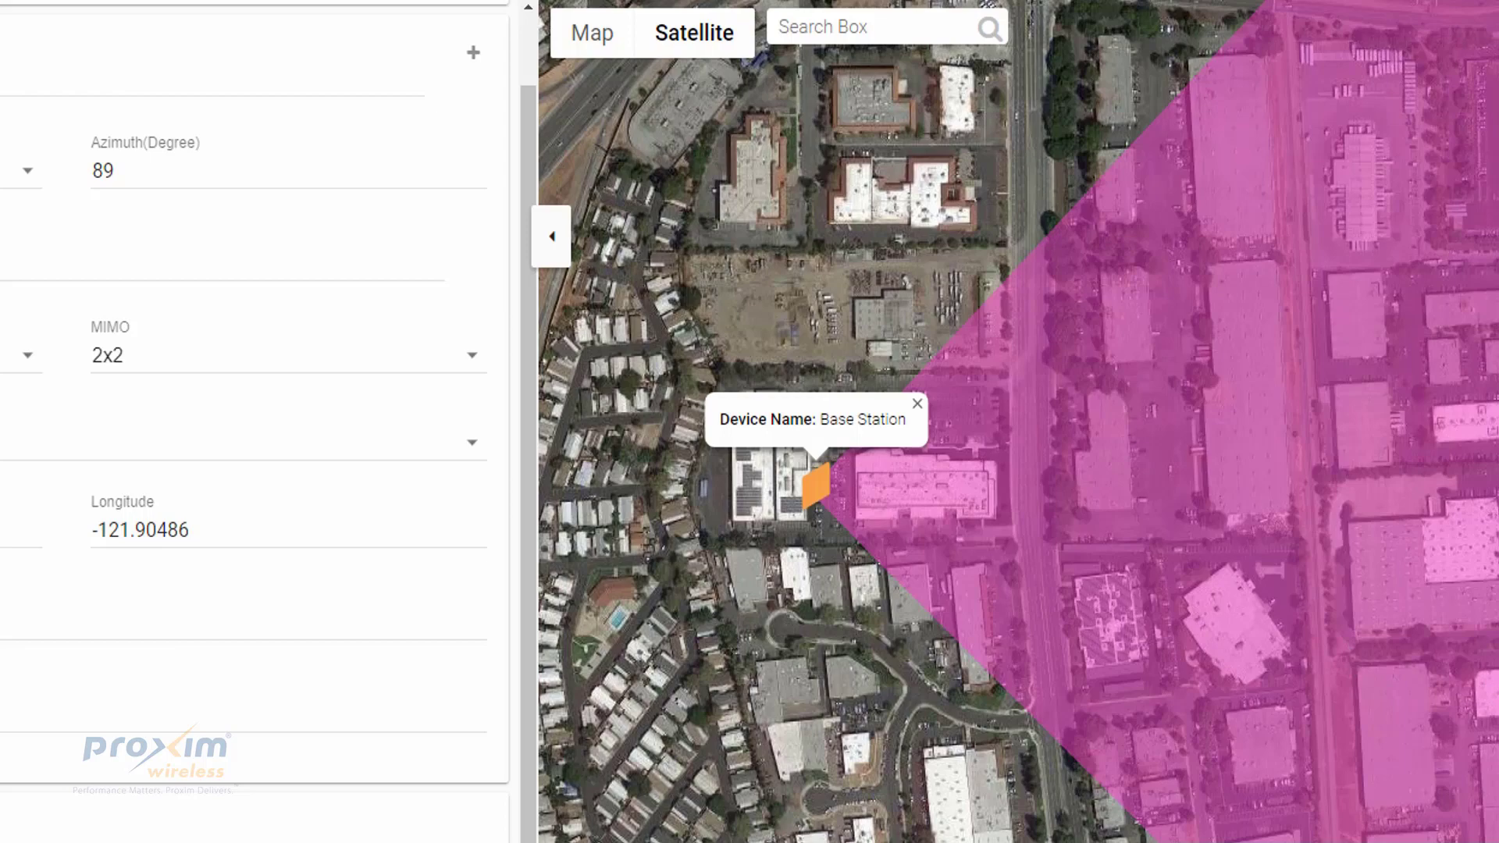
{"action": "scroll", "coordinate": [1437, 687], "scroll_direction": "down", "scroll_amount": 2}
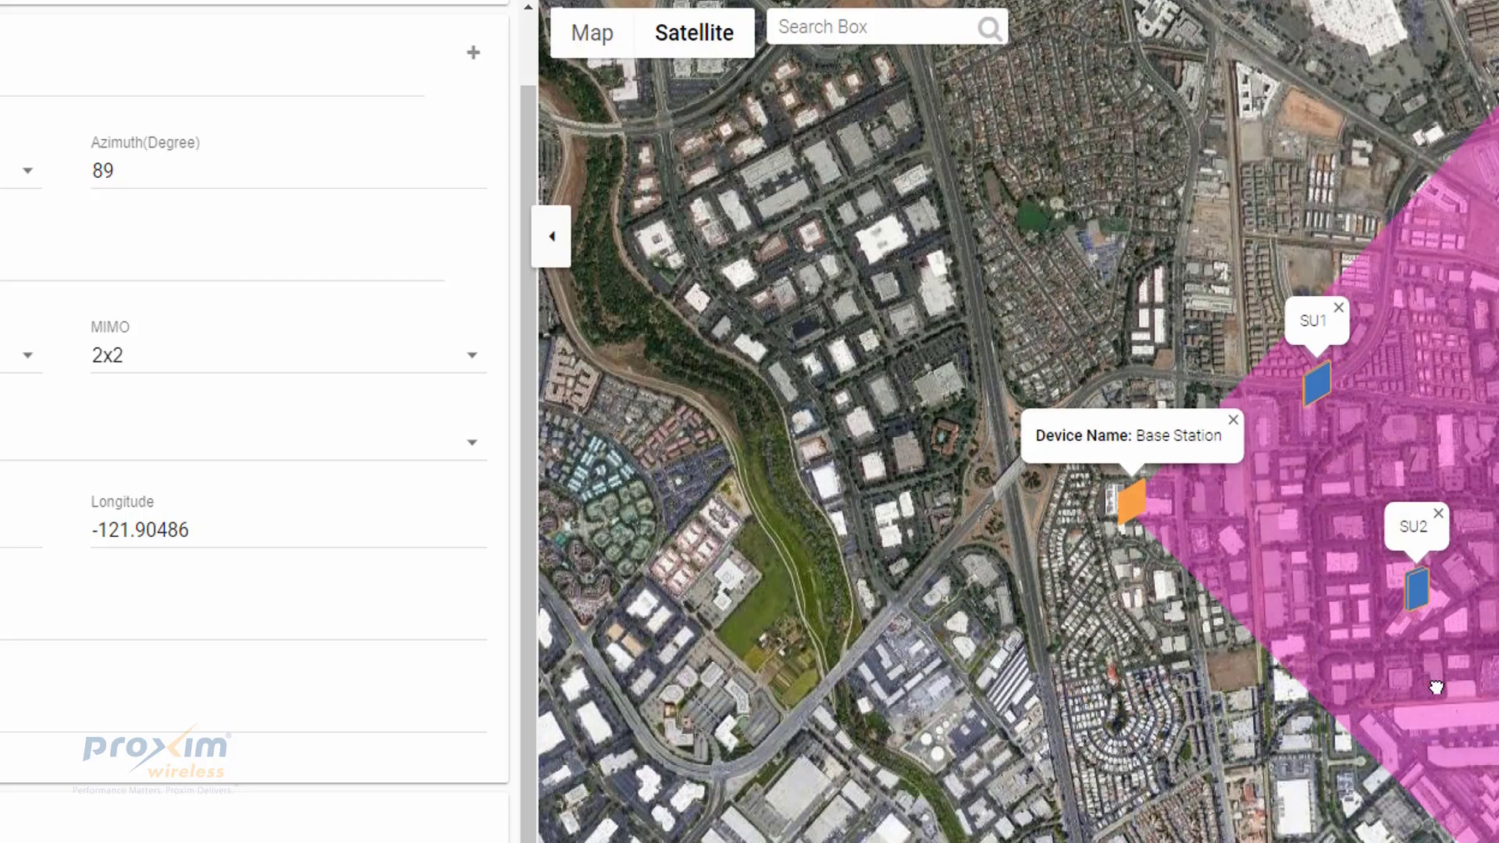
{"action": "left_click_drag", "start_coordinate": [1436, 687], "coordinate": [1314, 689]}
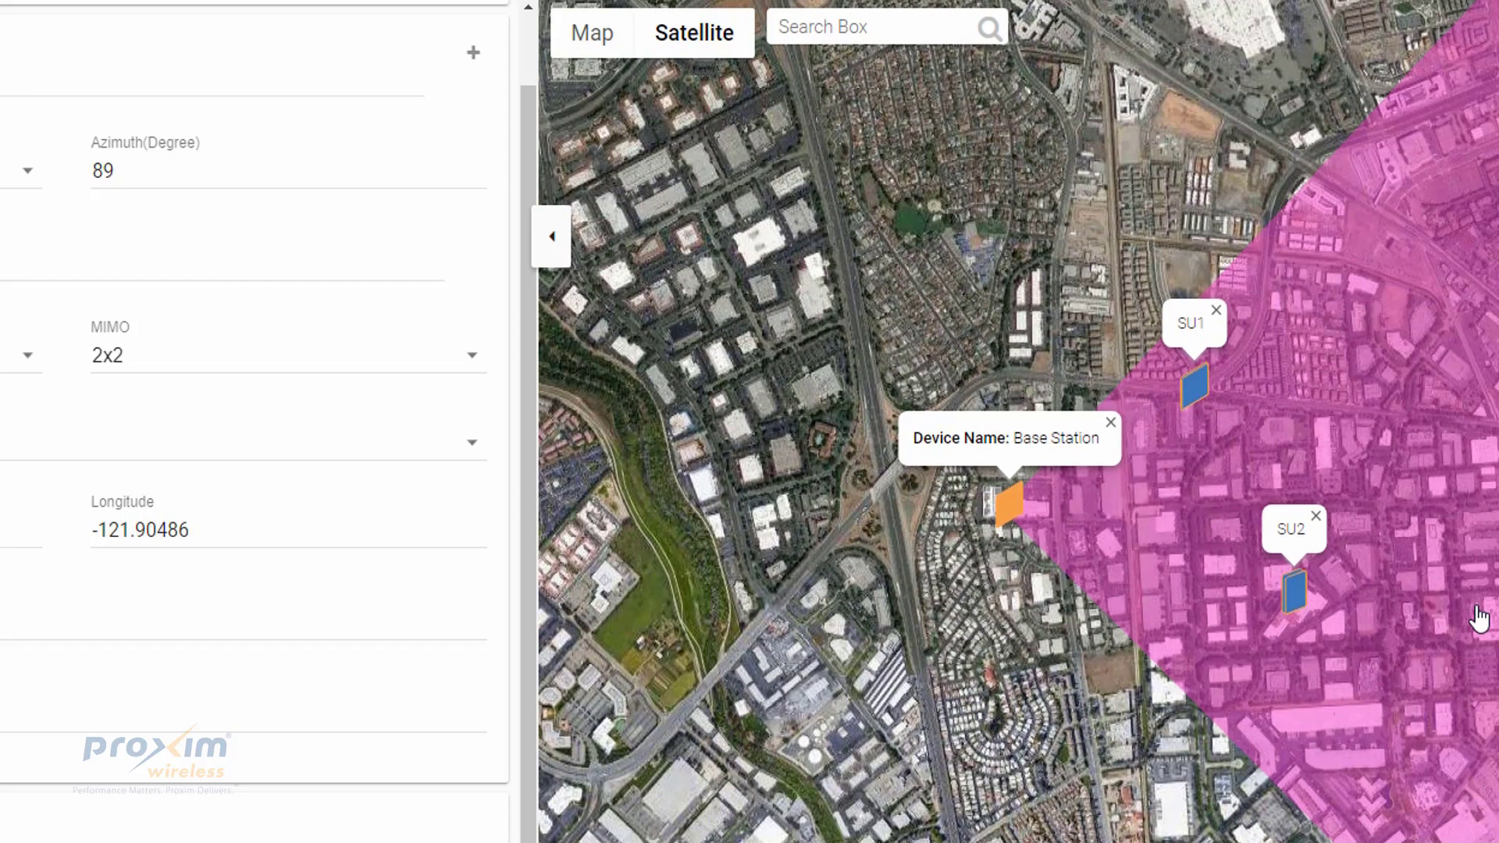
- Raise the base station's azimuth to 93 degrees and slightly beyond in one-degree increments
{"action": "scroll", "coordinate": [1238, 512], "scroll_direction": "up", "scroll_amount": 1}
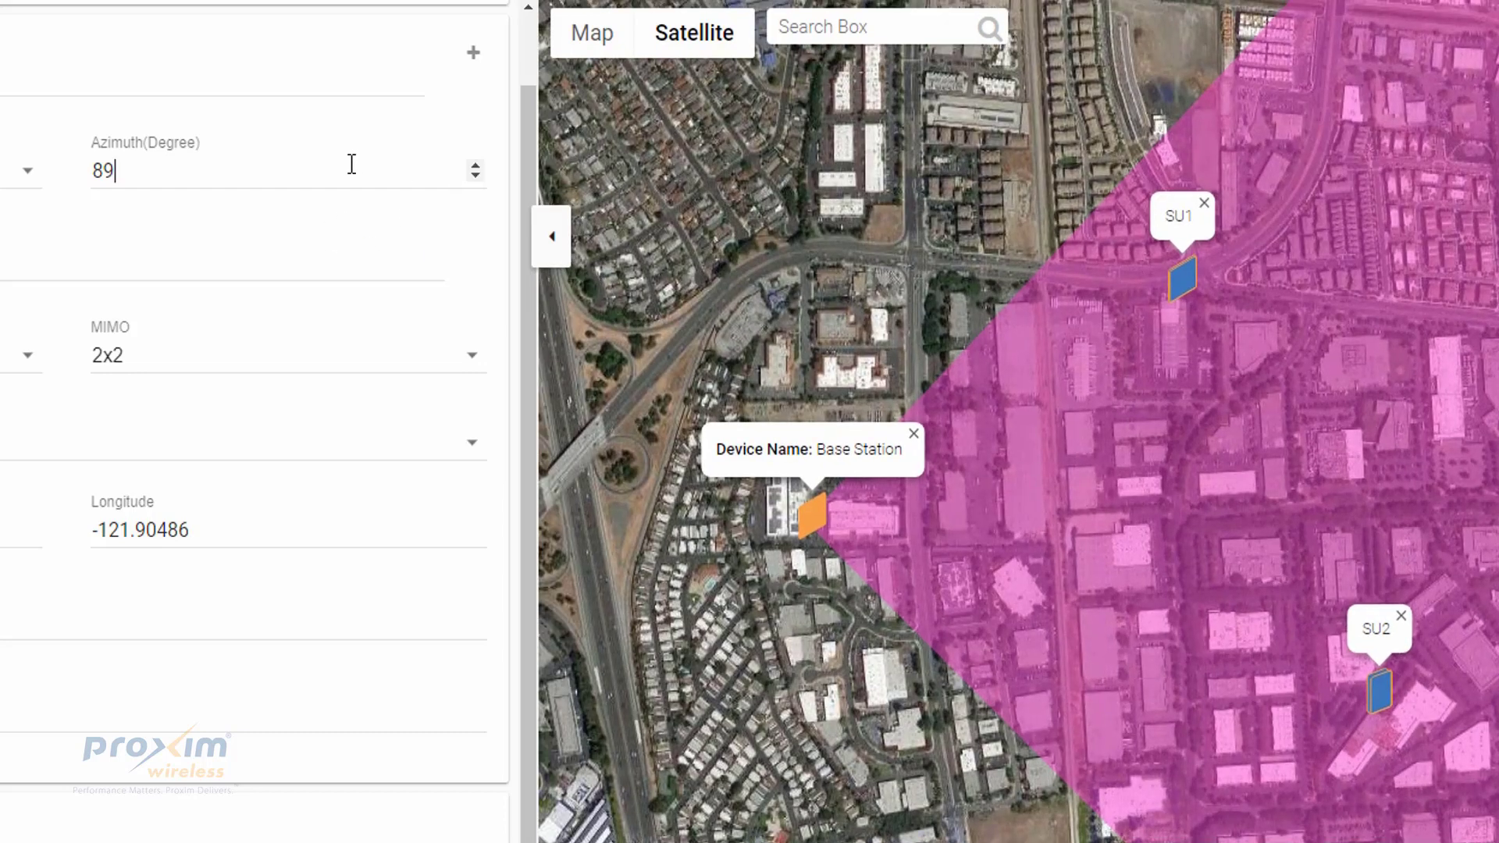
{"action": "left_click", "coordinate": [351, 164]}
{"action": "left_click", "coordinate": [476, 165]}
{"action": "left_click", "coordinate": [475, 165]}
{"action": "left_click", "coordinate": [476, 166]}
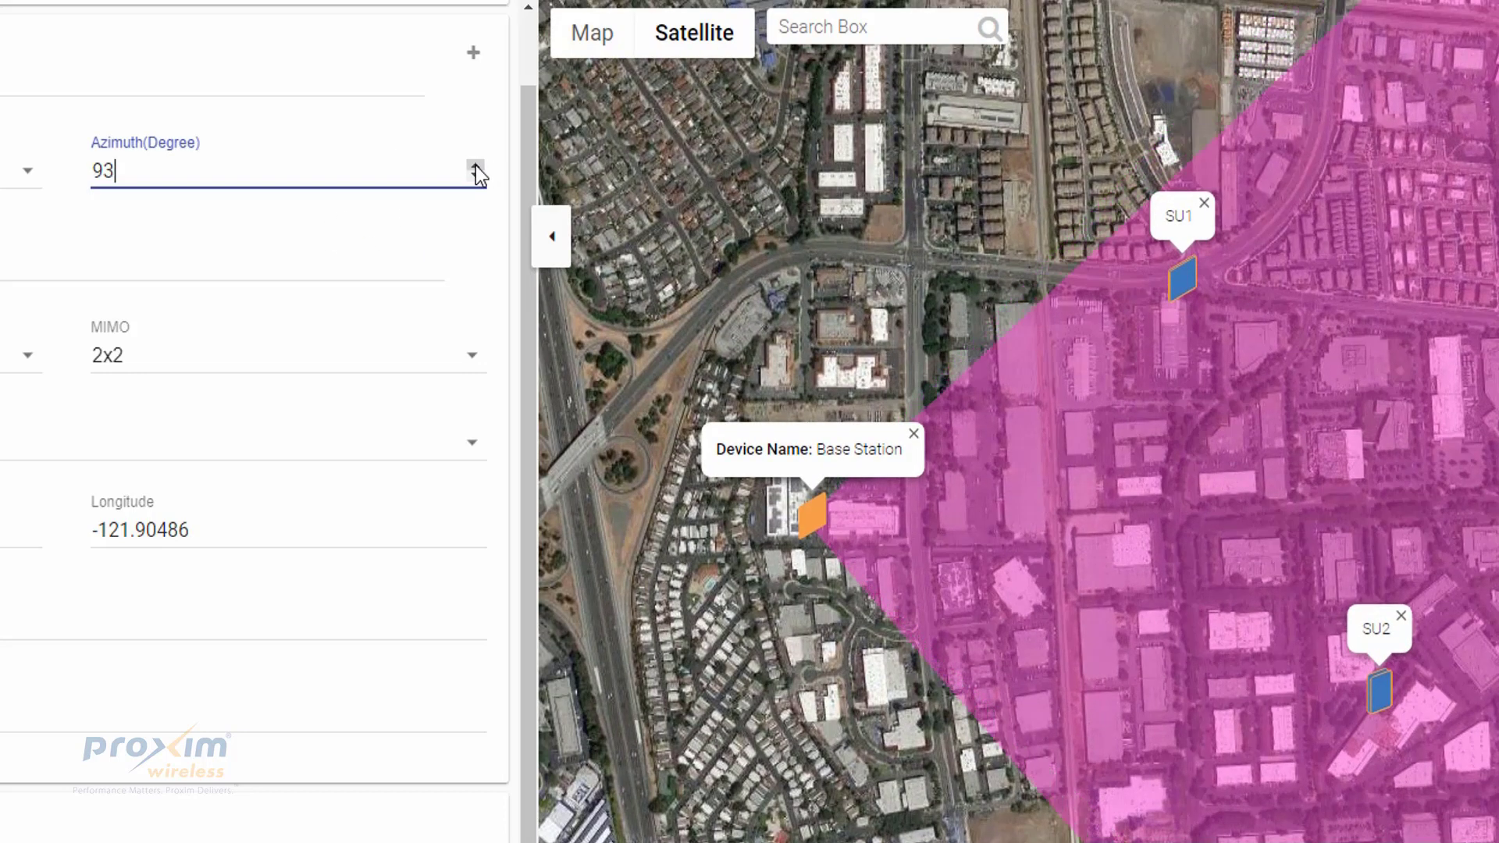
{"action": "left_click", "coordinate": [476, 166]}
{"action": "left_click", "coordinate": [476, 166]}
- Lower the base station's azimuth to 79 degrees in one-degree decrements
{"action": "left_click", "coordinate": [475, 175]}
{"action": "left_click", "coordinate": [475, 176]}
{"action": "left_click", "coordinate": [475, 175]}
{"action": "left_click", "coordinate": [475, 176]}
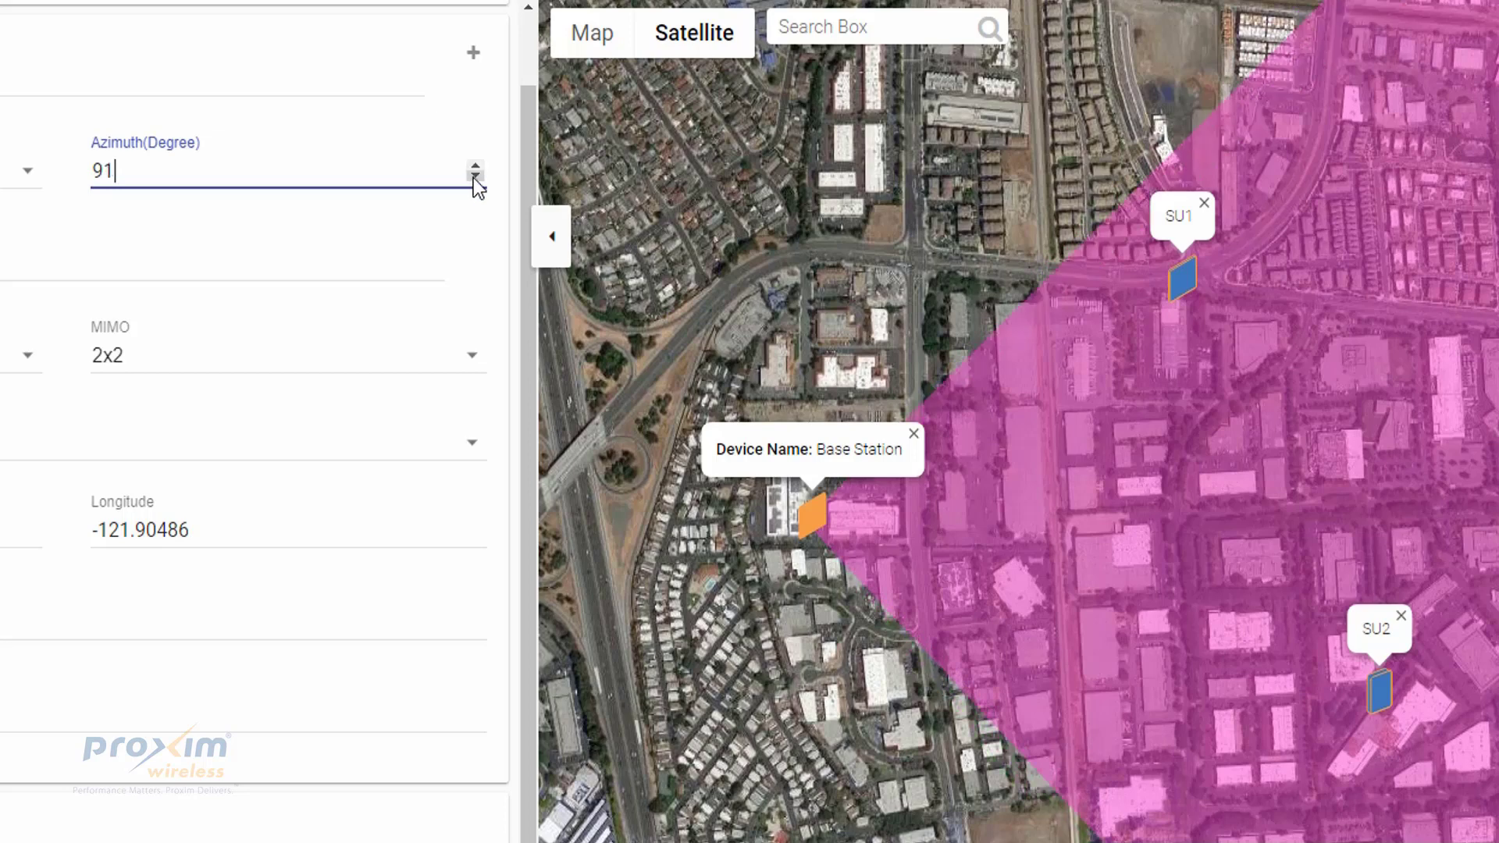
{"action": "left_click", "coordinate": [475, 176]}
{"action": "left_click", "coordinate": [475, 175]}
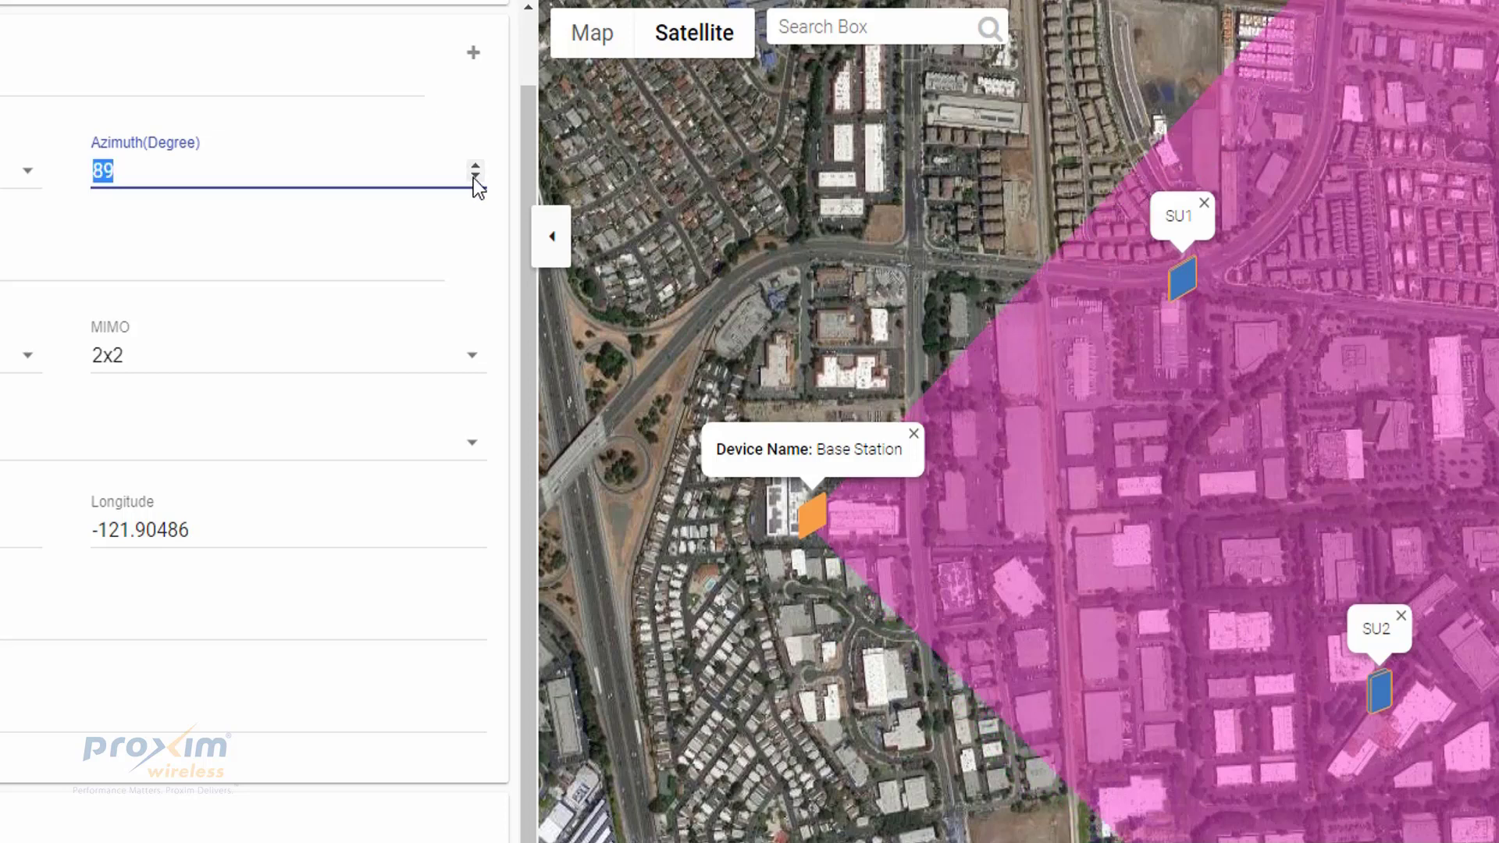
{"action": "left_click", "coordinate": [476, 175]}
{"action": "left_click", "coordinate": [476, 175]}
{"action": "left_click", "coordinate": [475, 176]}
{"action": "left_click", "coordinate": [476, 176]}
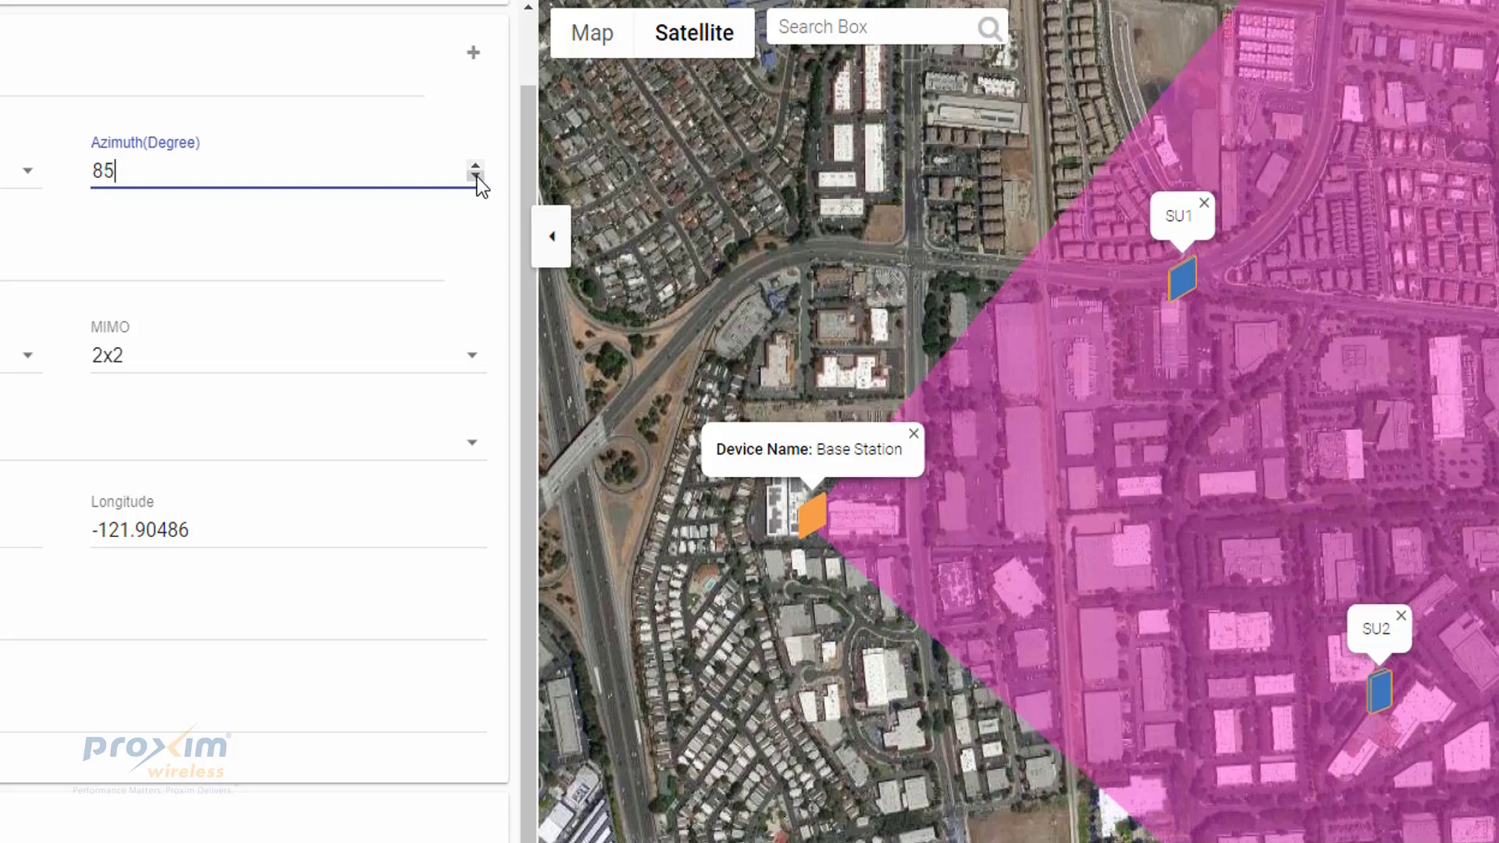
{"action": "left_click", "coordinate": [475, 175]}
{"action": "left_click", "coordinate": [475, 175]}
{"action": "double_click", "coordinate": [475, 175]}
{"action": "left_click", "coordinate": [476, 176]}
{"action": "left_click", "coordinate": [476, 176]}
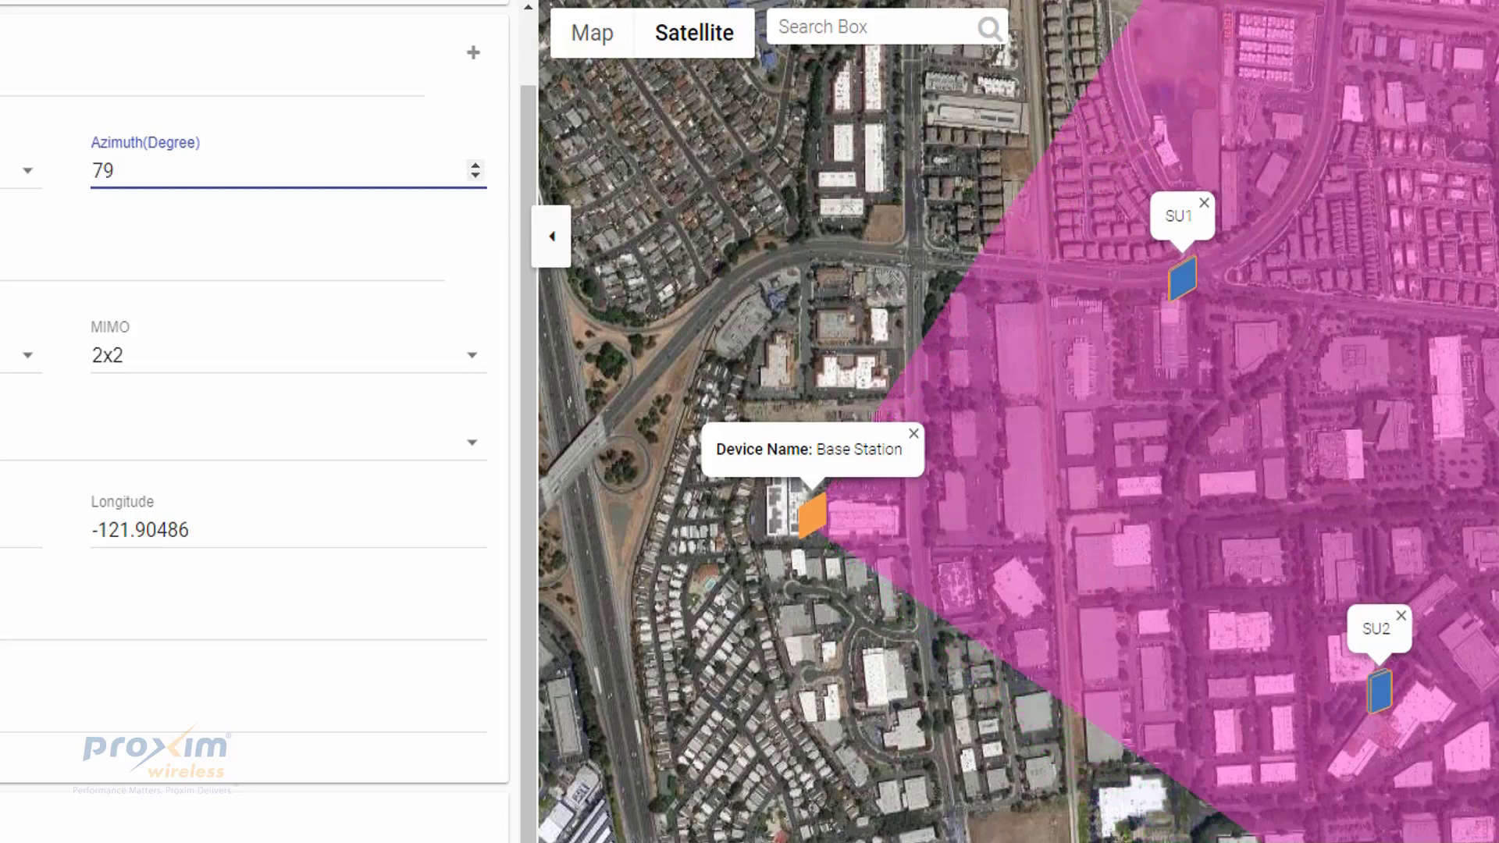
- Show the device details of client SU1 and move client SU2 southeast to about 0.73 miles from the base station
{"action": "left_click", "coordinate": [1182, 277]}
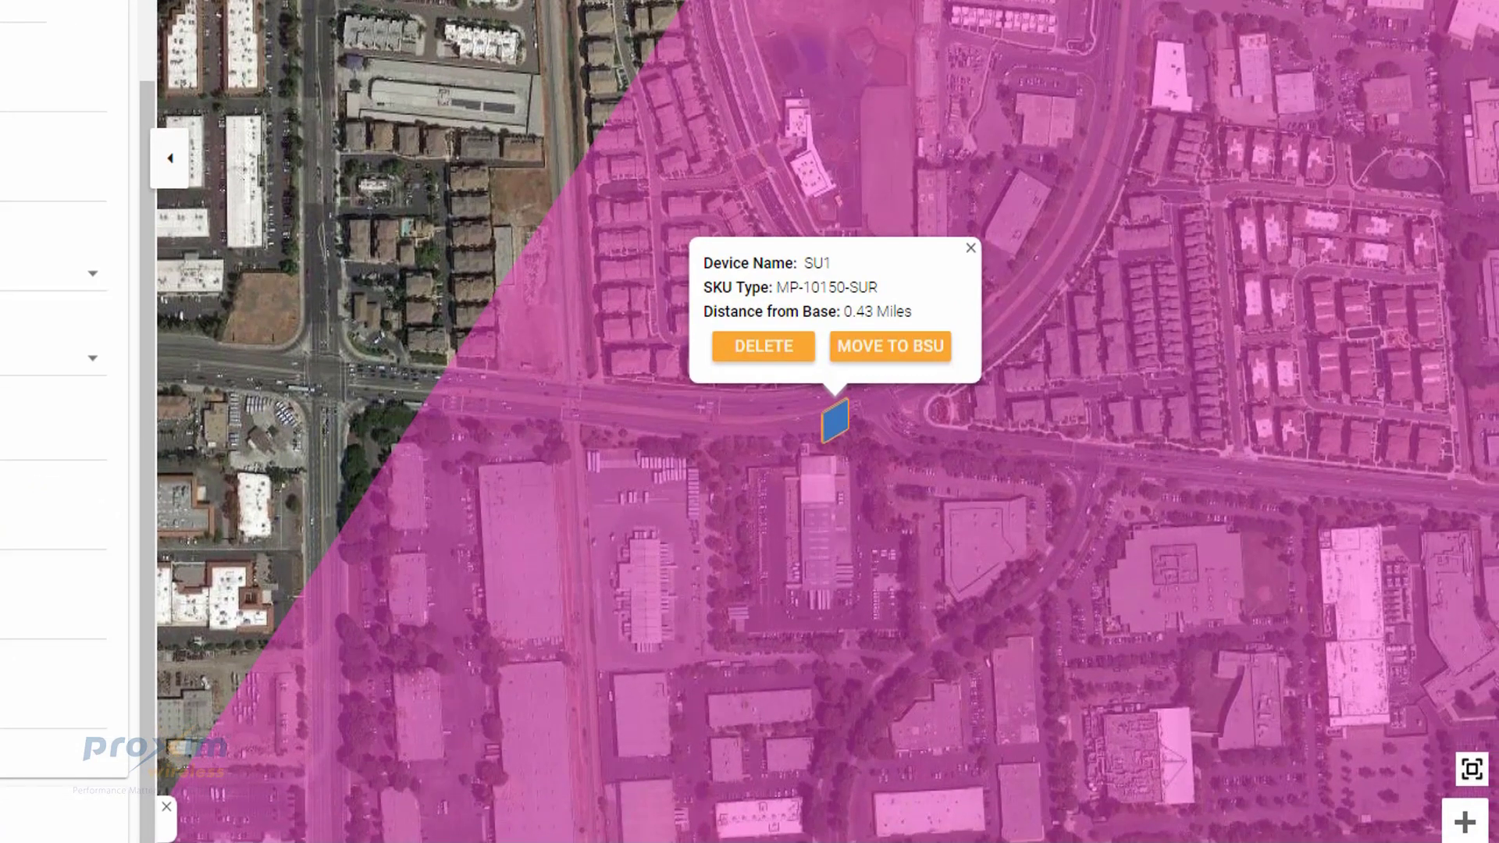
{"action": "left_click_drag", "start_coordinate": [786, 713], "coordinate": [915, 603]}
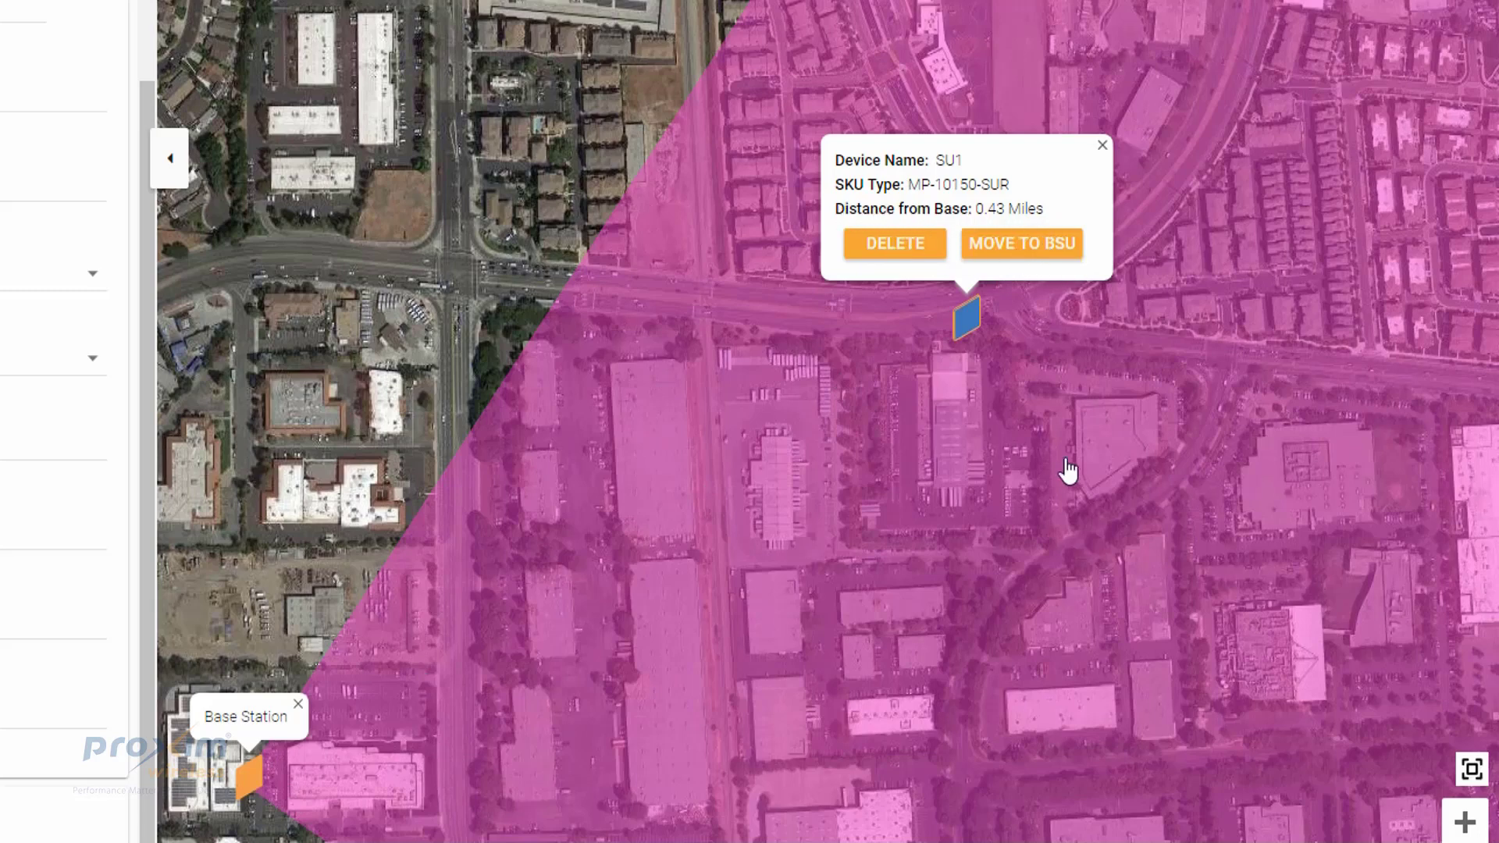
{"action": "left_click_drag", "start_coordinate": [1064, 468], "coordinate": [1057, 406]}
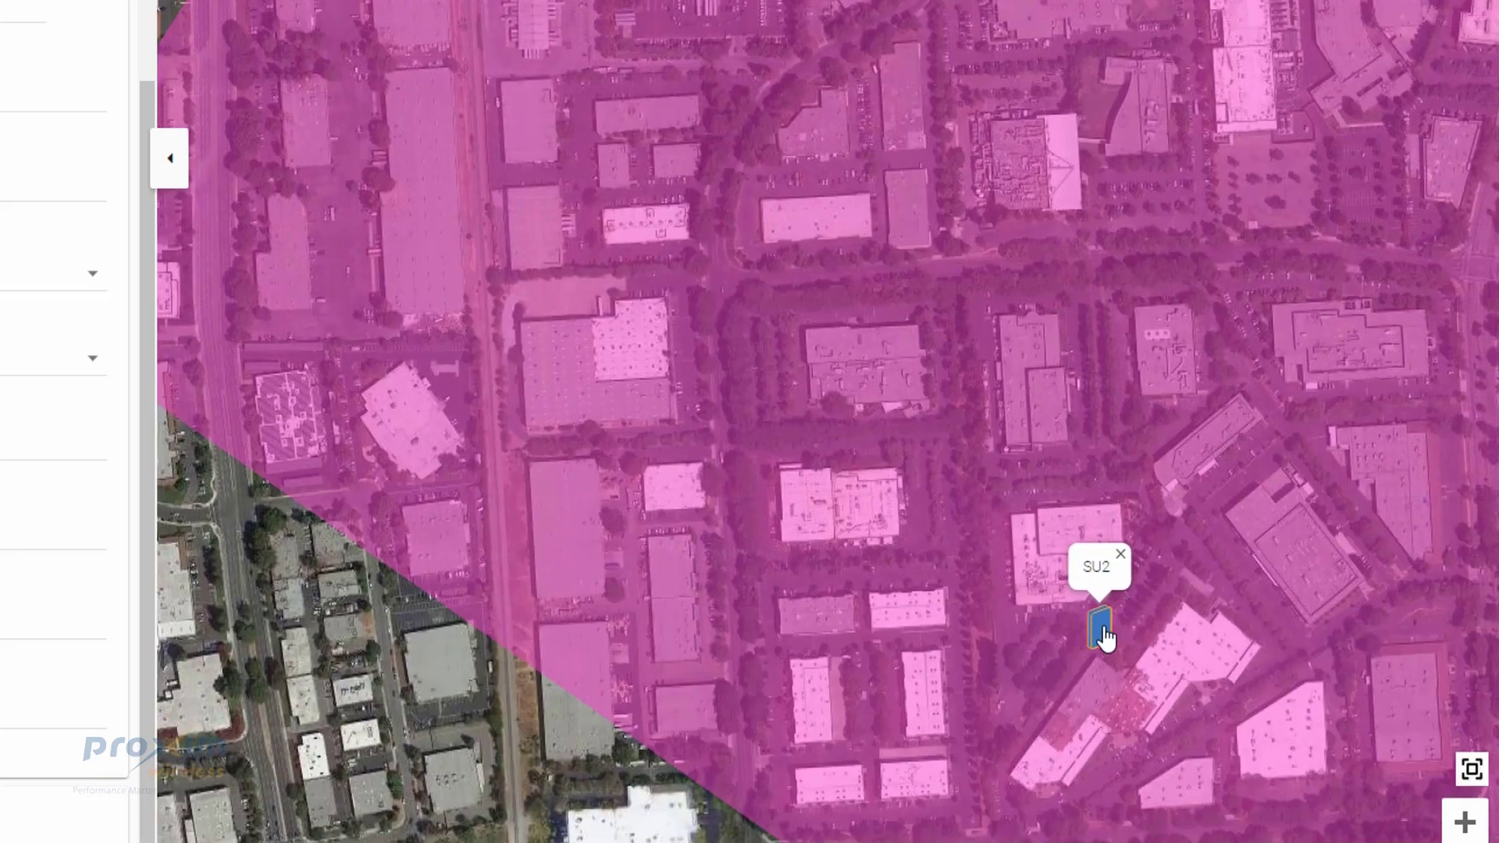
{"action": "left_click", "coordinate": [1104, 642]}
{"action": "mouse_move", "coordinate": [1098, 649]}
{"action": "left_mouse_down"}
{"action": "mouse_move", "coordinate": [1180, 661]}
{"action": "mouse_move", "coordinate": [1285, 617]}
{"action": "mouse_move", "coordinate": [1357, 539]}
{"action": "mouse_move", "coordinate": [1401, 707]}
{"action": "left_mouse_up"}
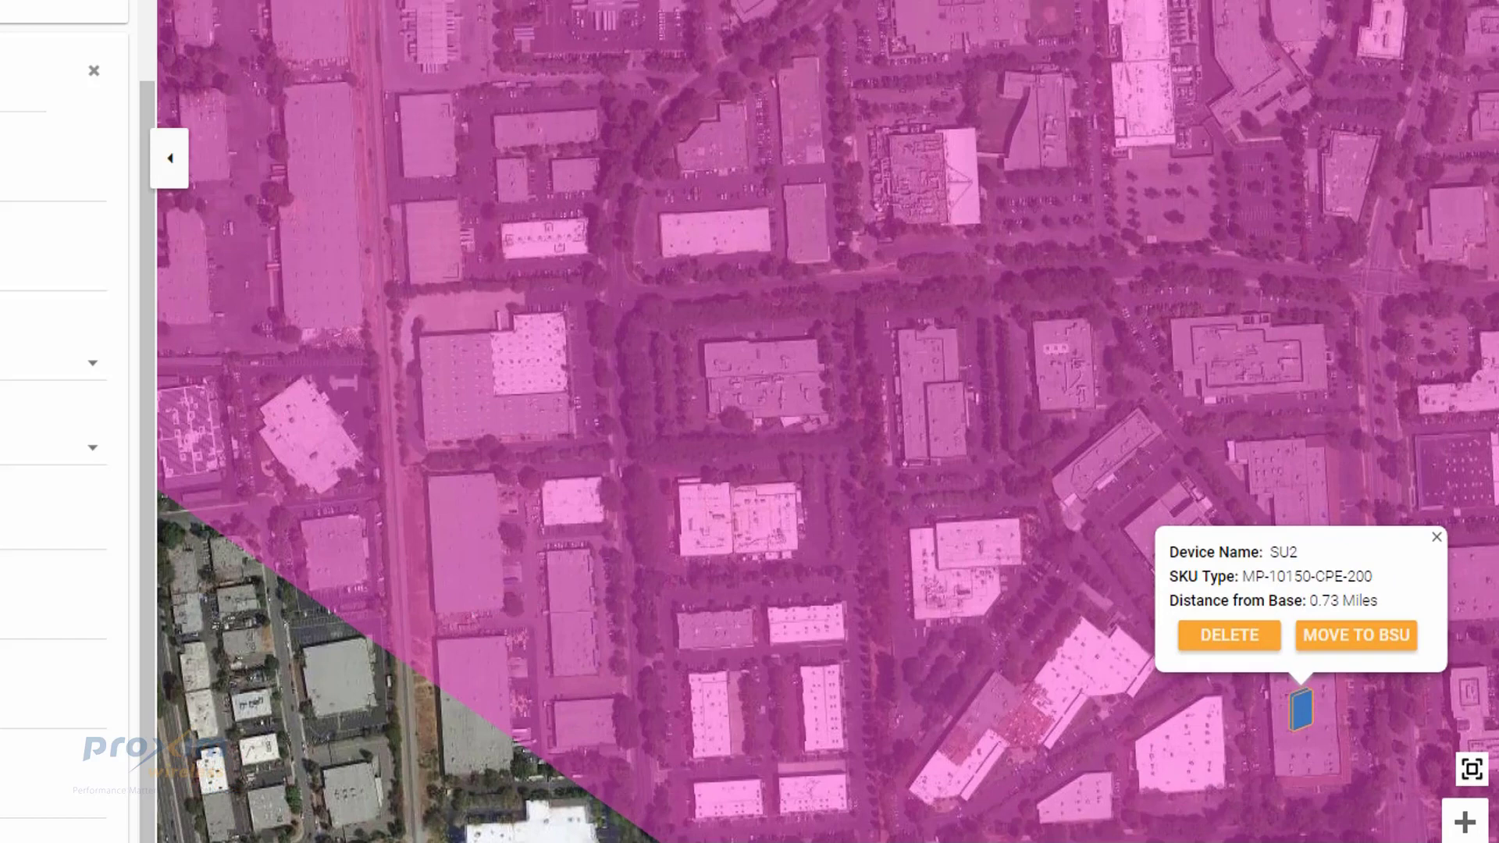
- Add a client named SU3 with SKU XP-10100-SUA and the 60° Proxim Dual-Pol 60º Sector, 16 dBi (SA5-6015-DP) antenna
{"action": "left_click_drag", "start_coordinate": [604, 522], "coordinate": [701, 582]}
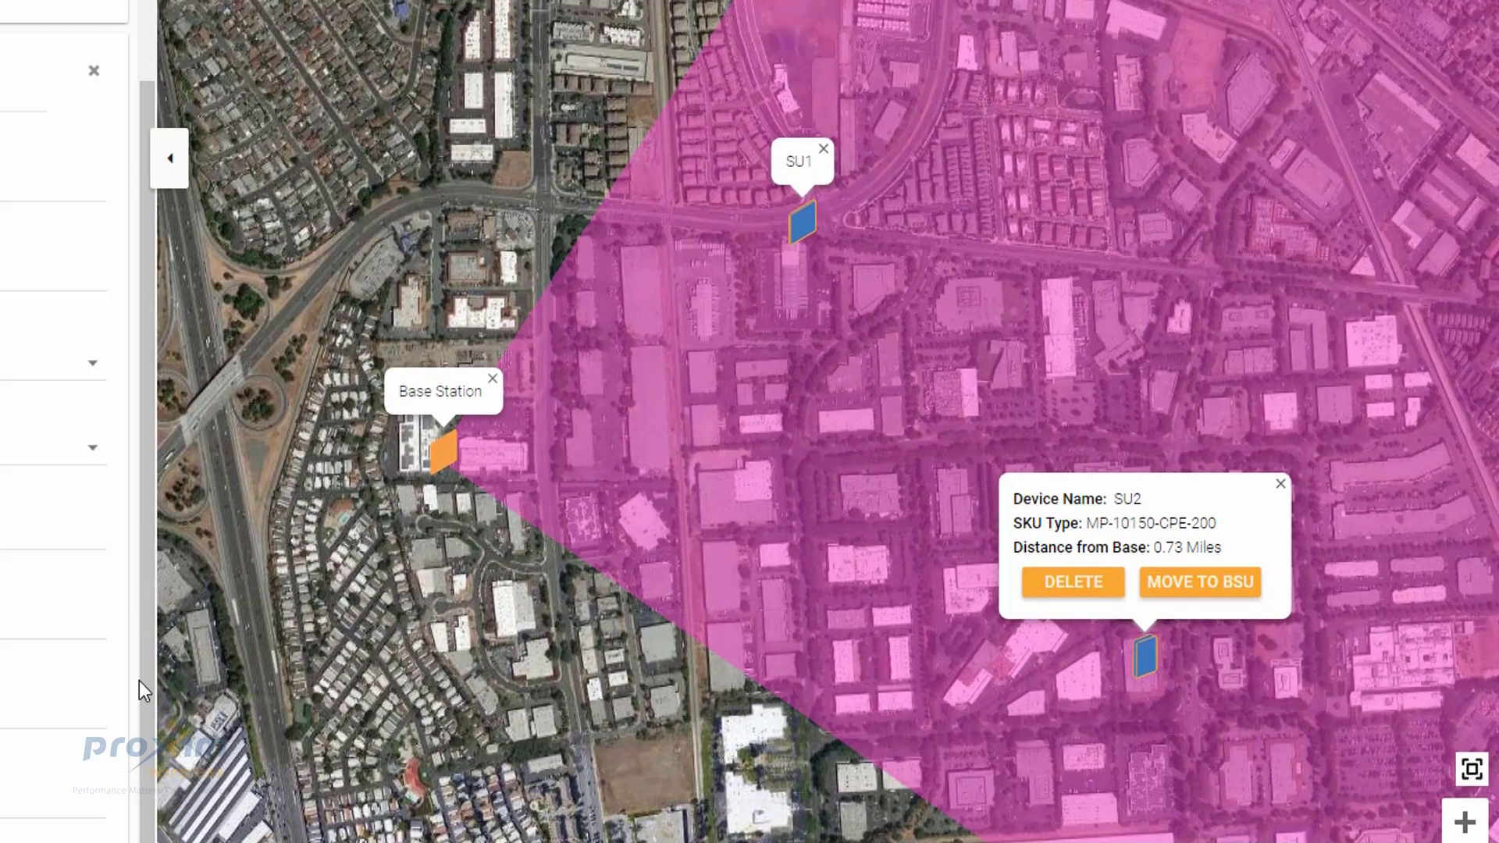
{"action": "left_click", "coordinate": [773, 322]}
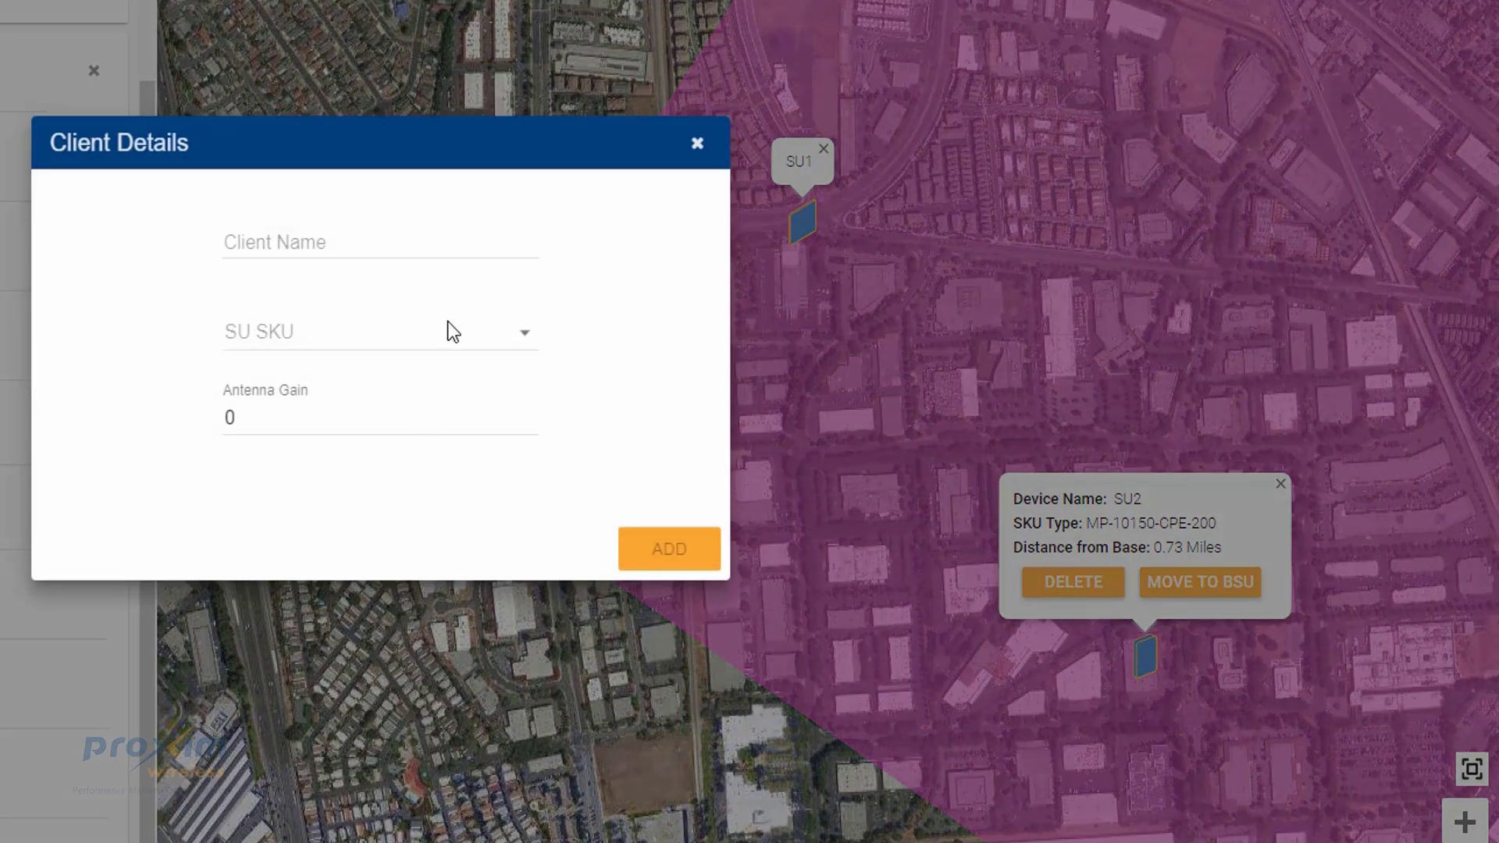
{"action": "left_click", "coordinate": [264, 253]}
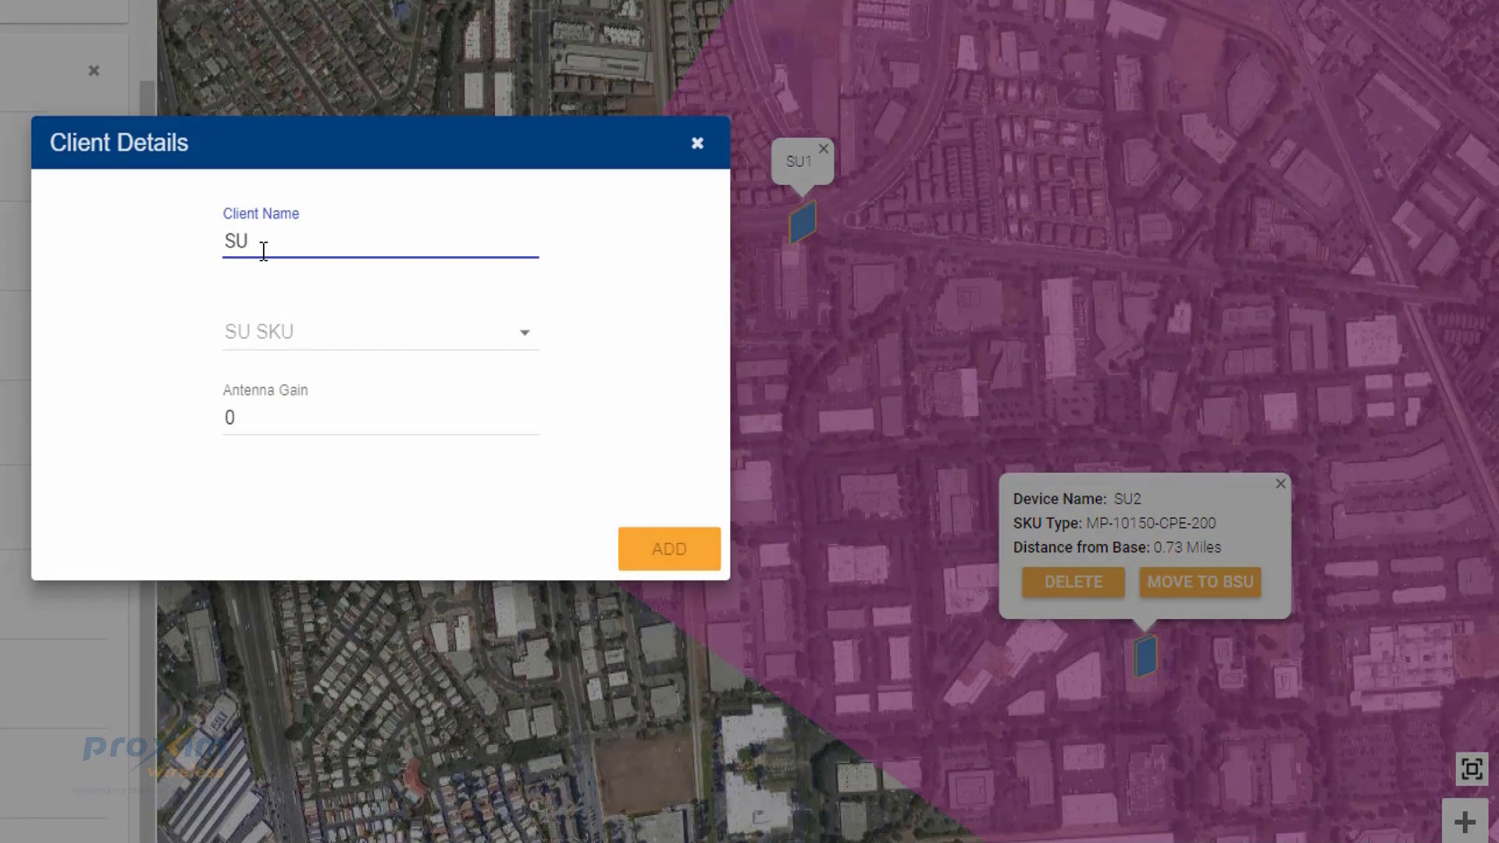
{"action": "left_click", "coordinate": [291, 329]}
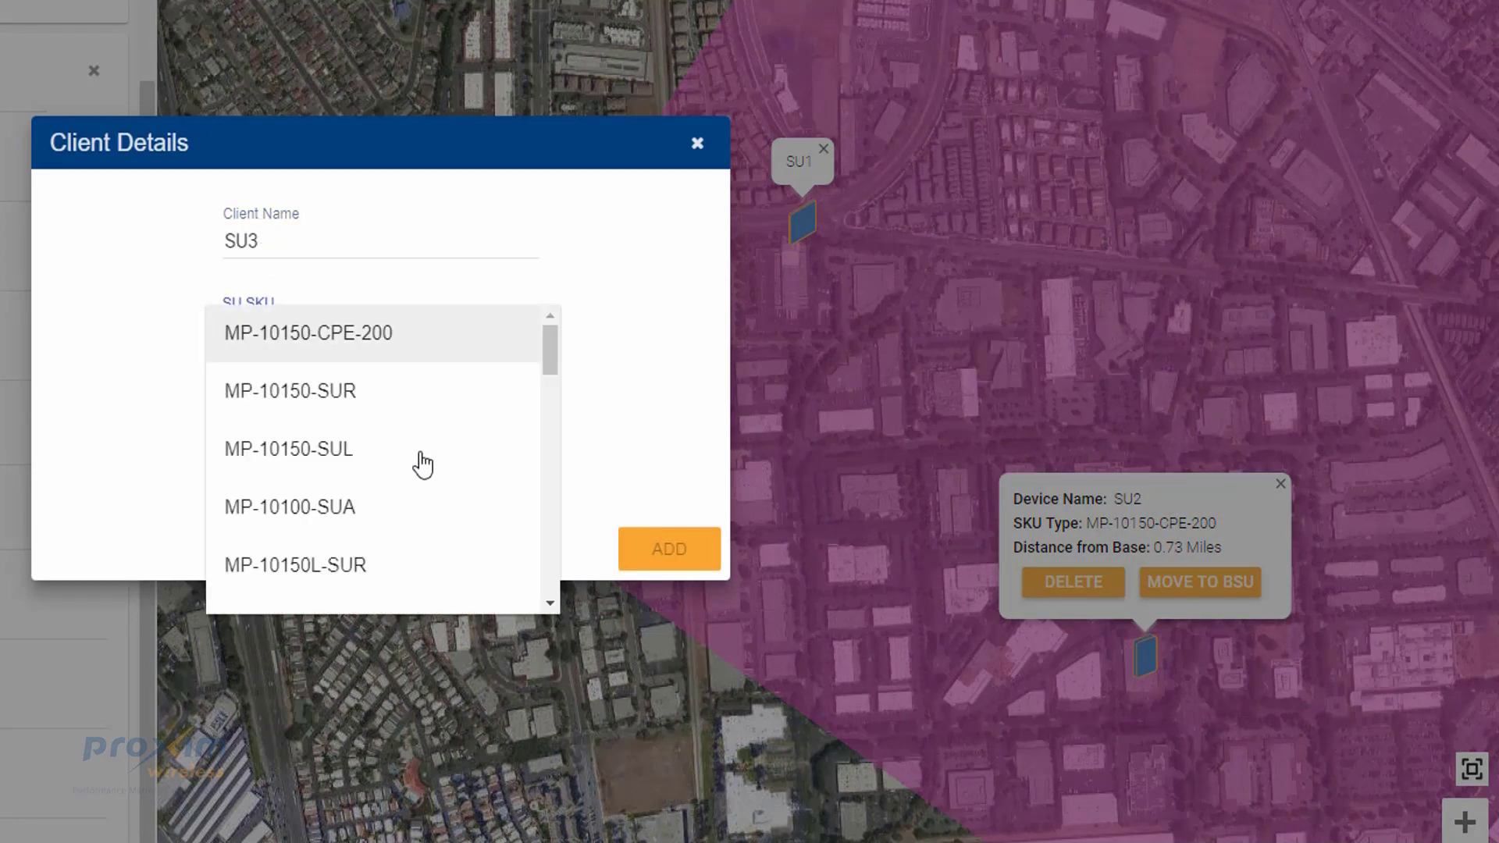
{"action": "scroll", "coordinate": [422, 461], "scroll_direction": "down", "scroll_amount": 3}
{"action": "left_click", "coordinate": [346, 459]}
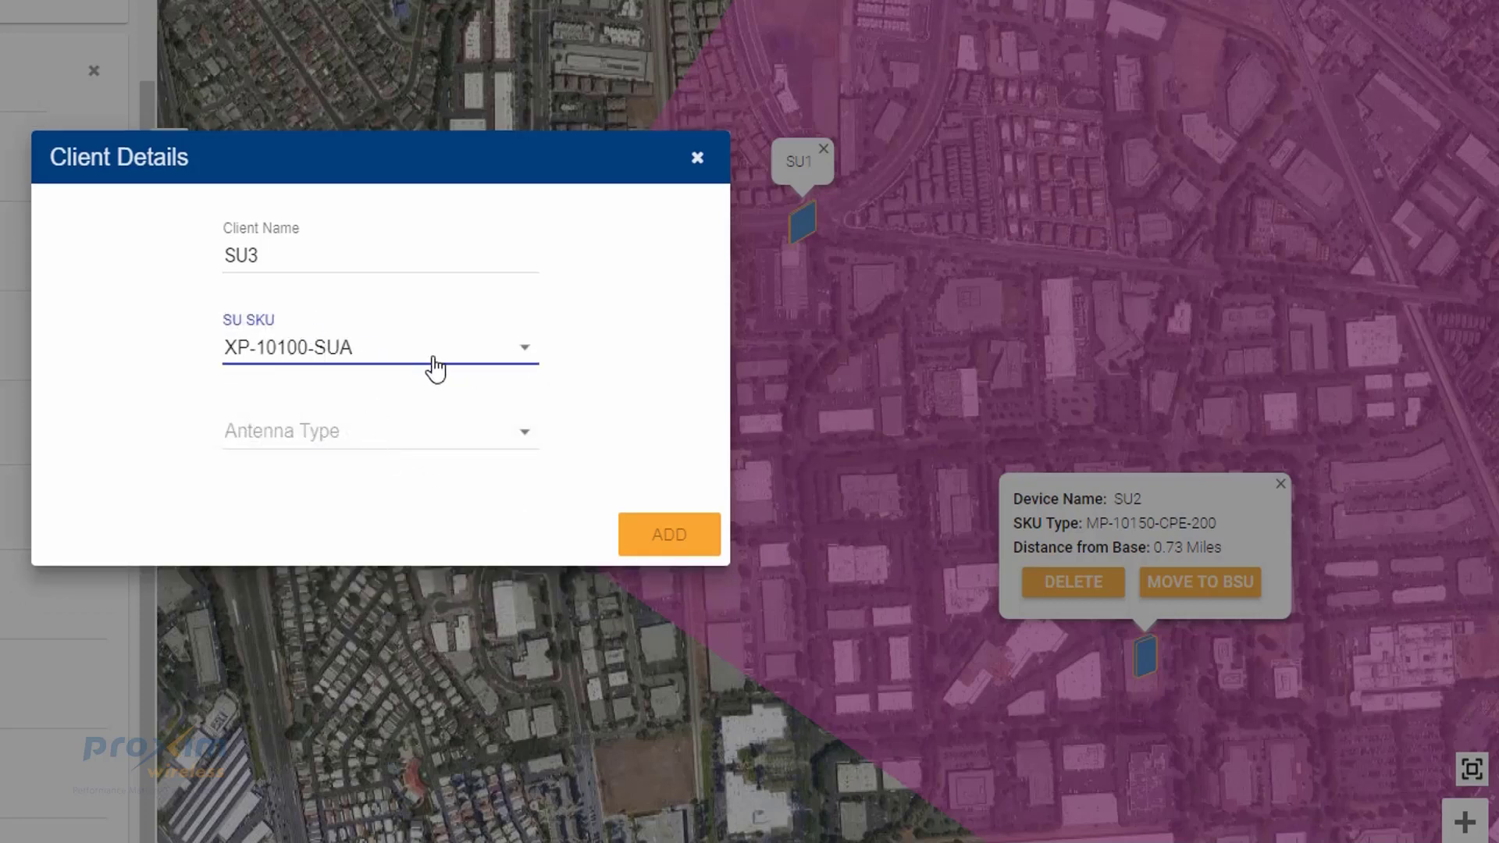
{"action": "left_click", "coordinate": [395, 435]}
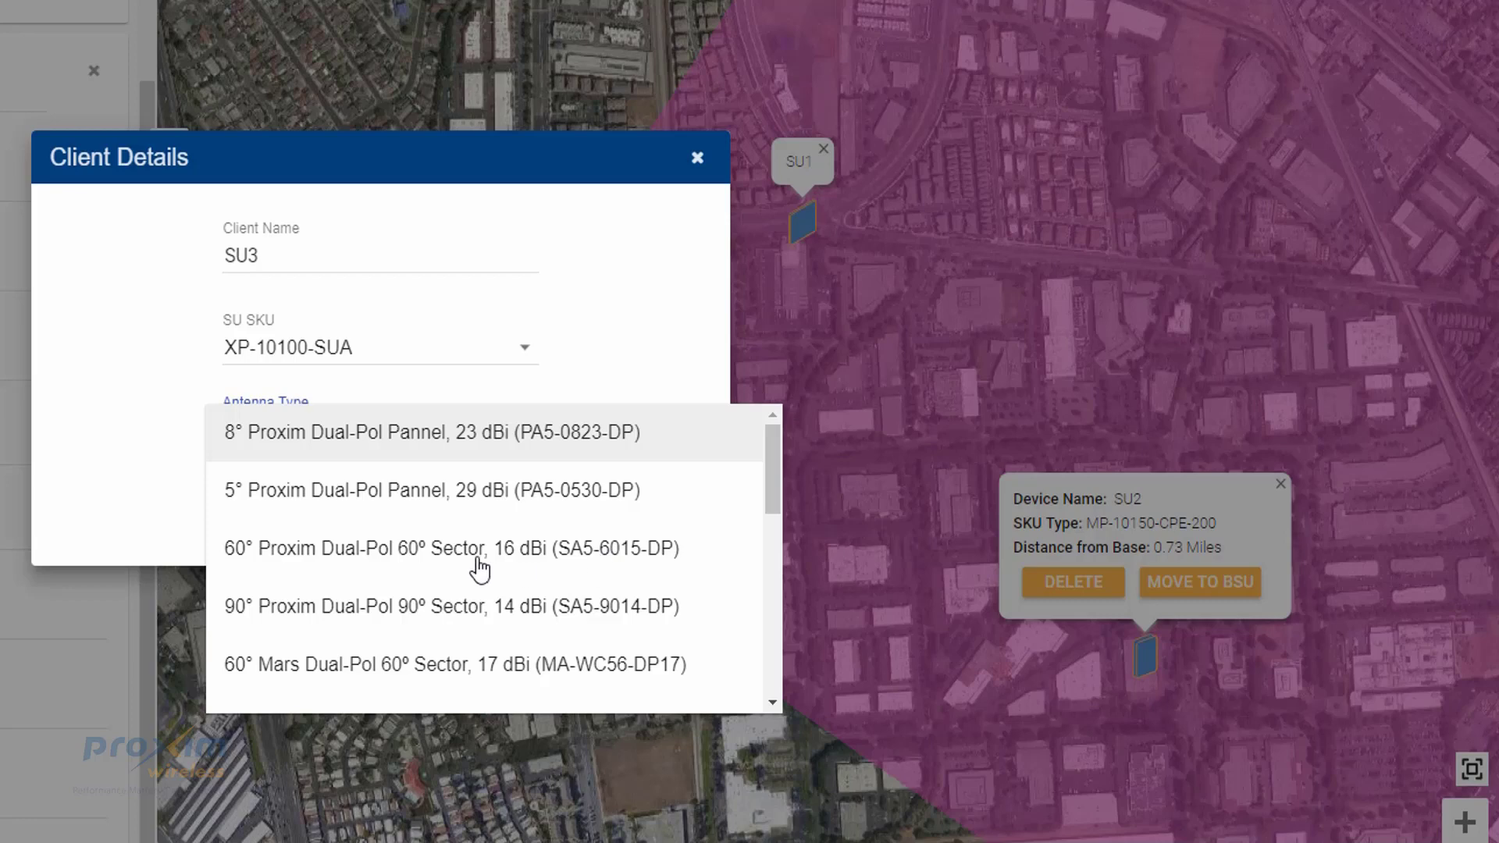
{"action": "left_click", "coordinate": [574, 556]}
{"action": "left_click", "coordinate": [664, 548]}
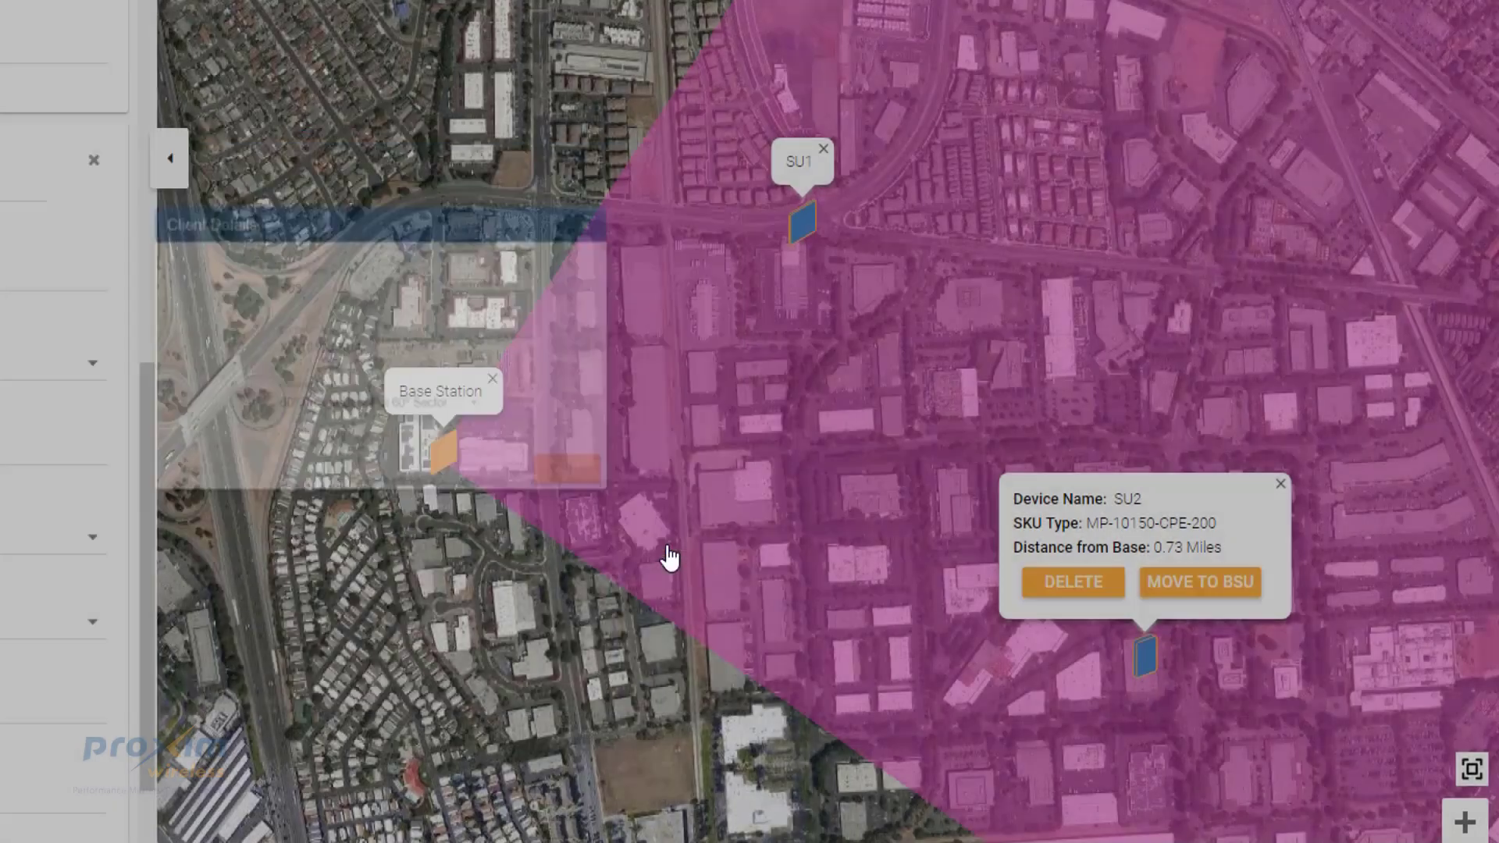
- Move client SU3 east of SU1 to about 0.97 miles from the base station and close SU2's device details
{"action": "mouse_move", "coordinate": [779, 312]}
{"action": "left_mouse_down"}
{"action": "mouse_move", "coordinate": [1047, 324]}
{"action": "mouse_move", "coordinate": [1359, 271]}
{"action": "mouse_move", "coordinate": [1391, 219]}
{"action": "left_mouse_up"}
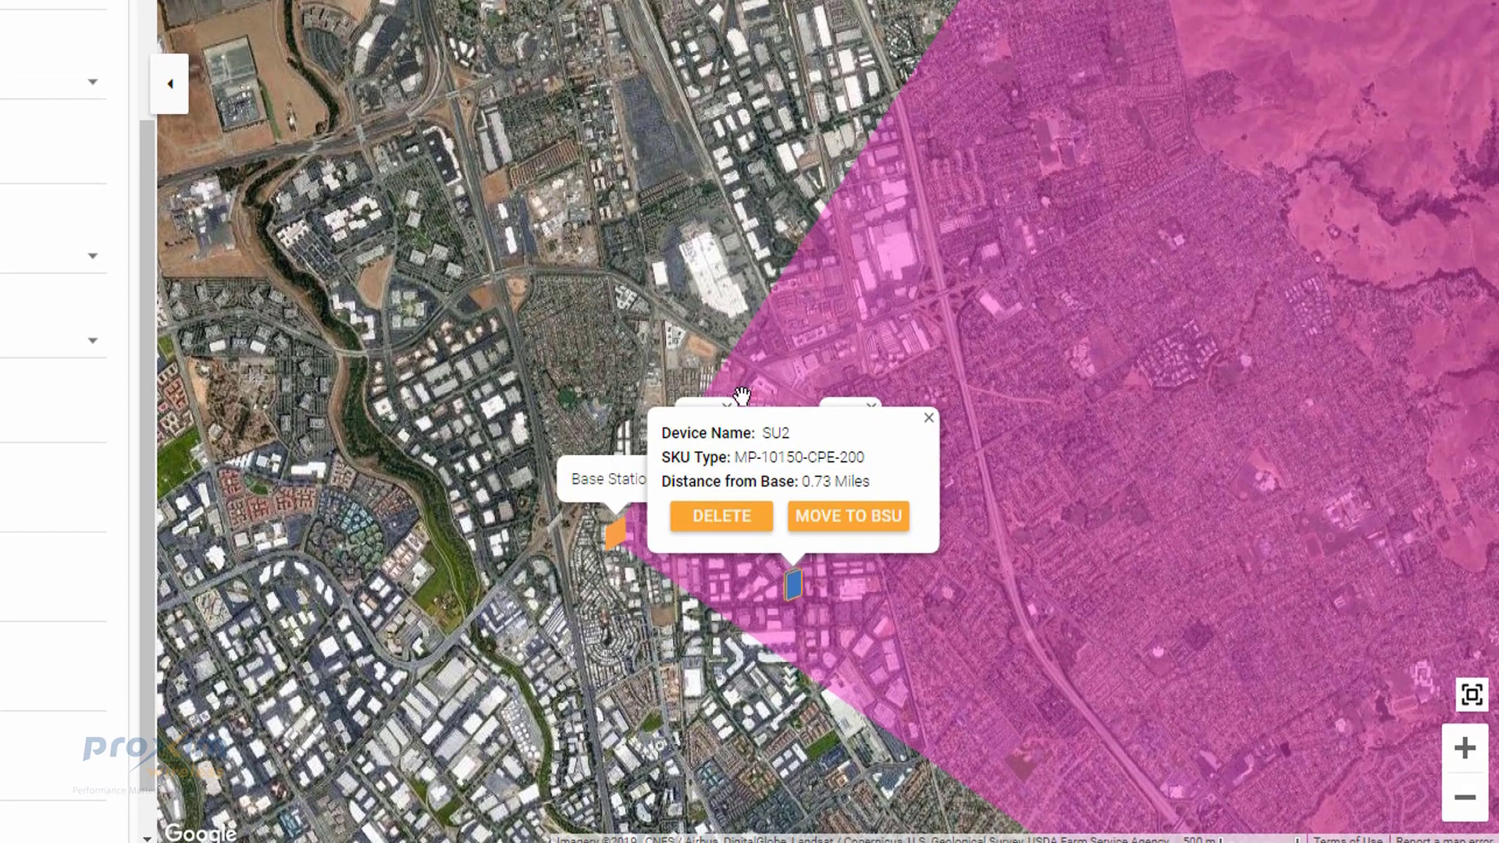
{"action": "left_click", "coordinate": [928, 418]}
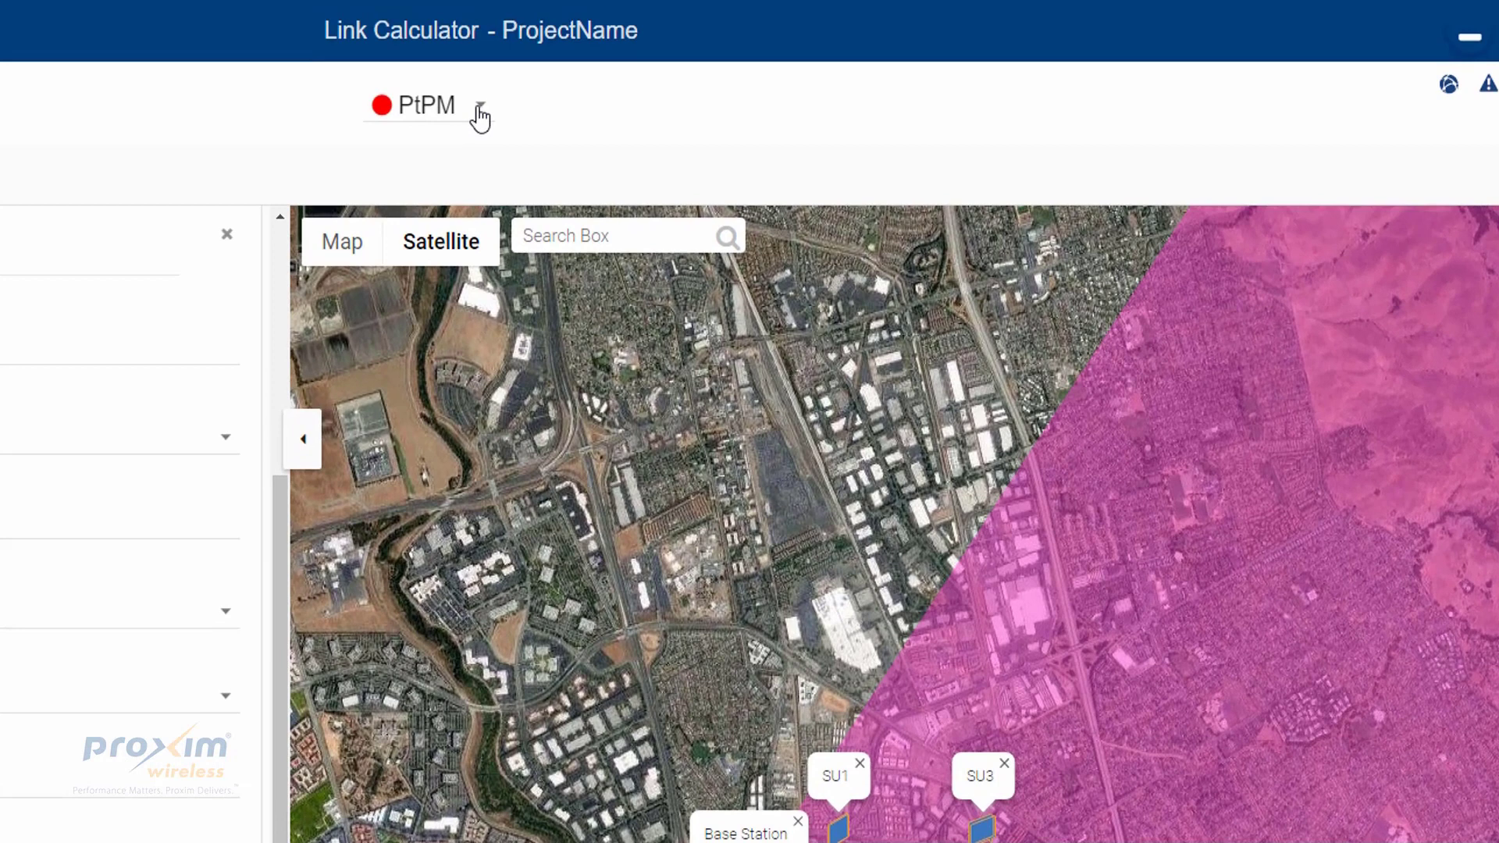
- Switch to the PTP Demo report, saving the changes to PtPM, and show its map
{"action": "left_click", "coordinate": [479, 116]}
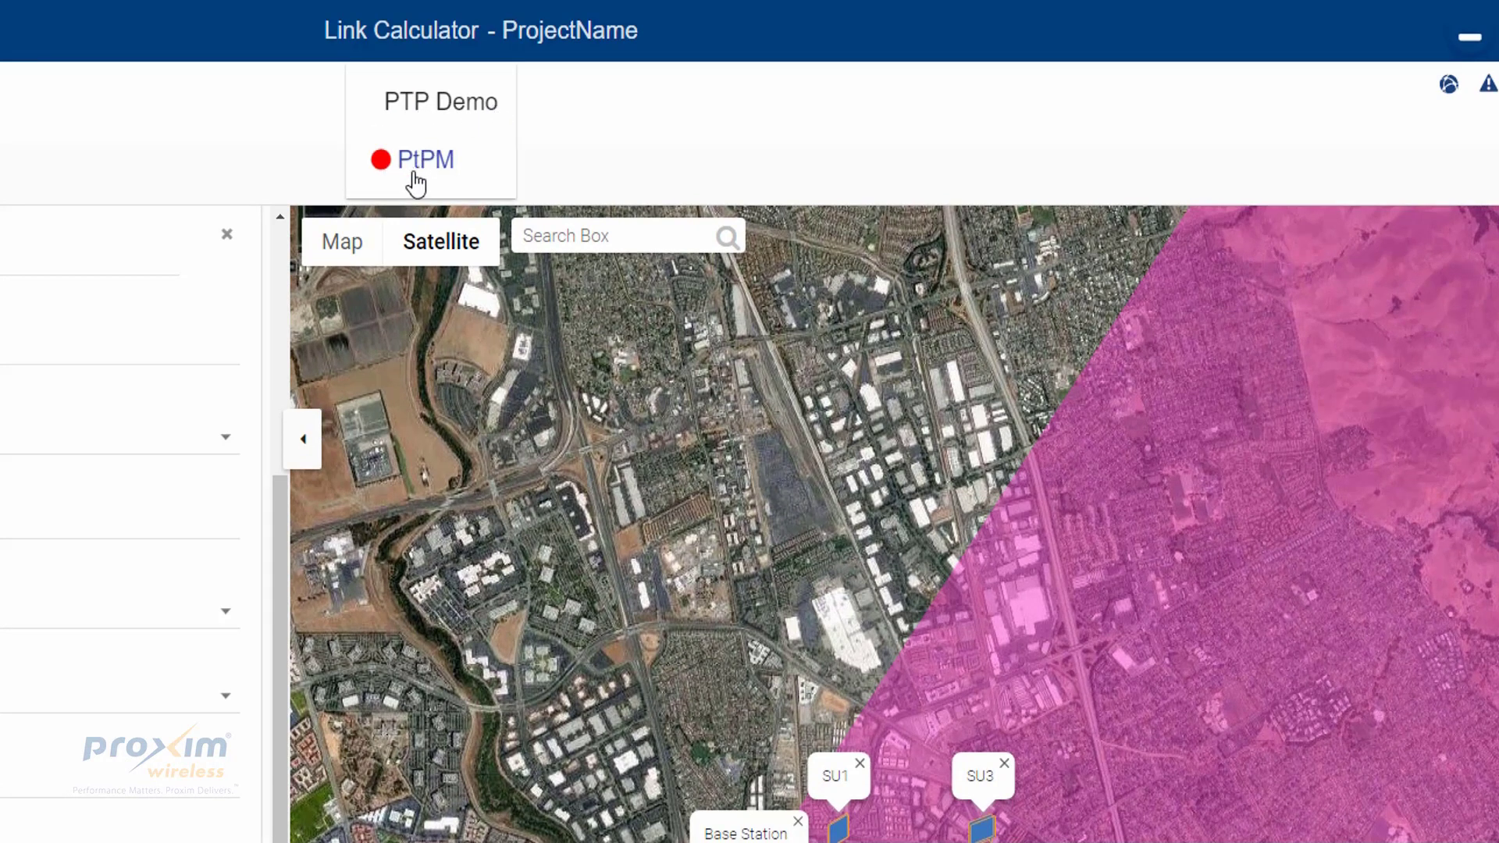
{"action": "left_click", "coordinate": [430, 108]}
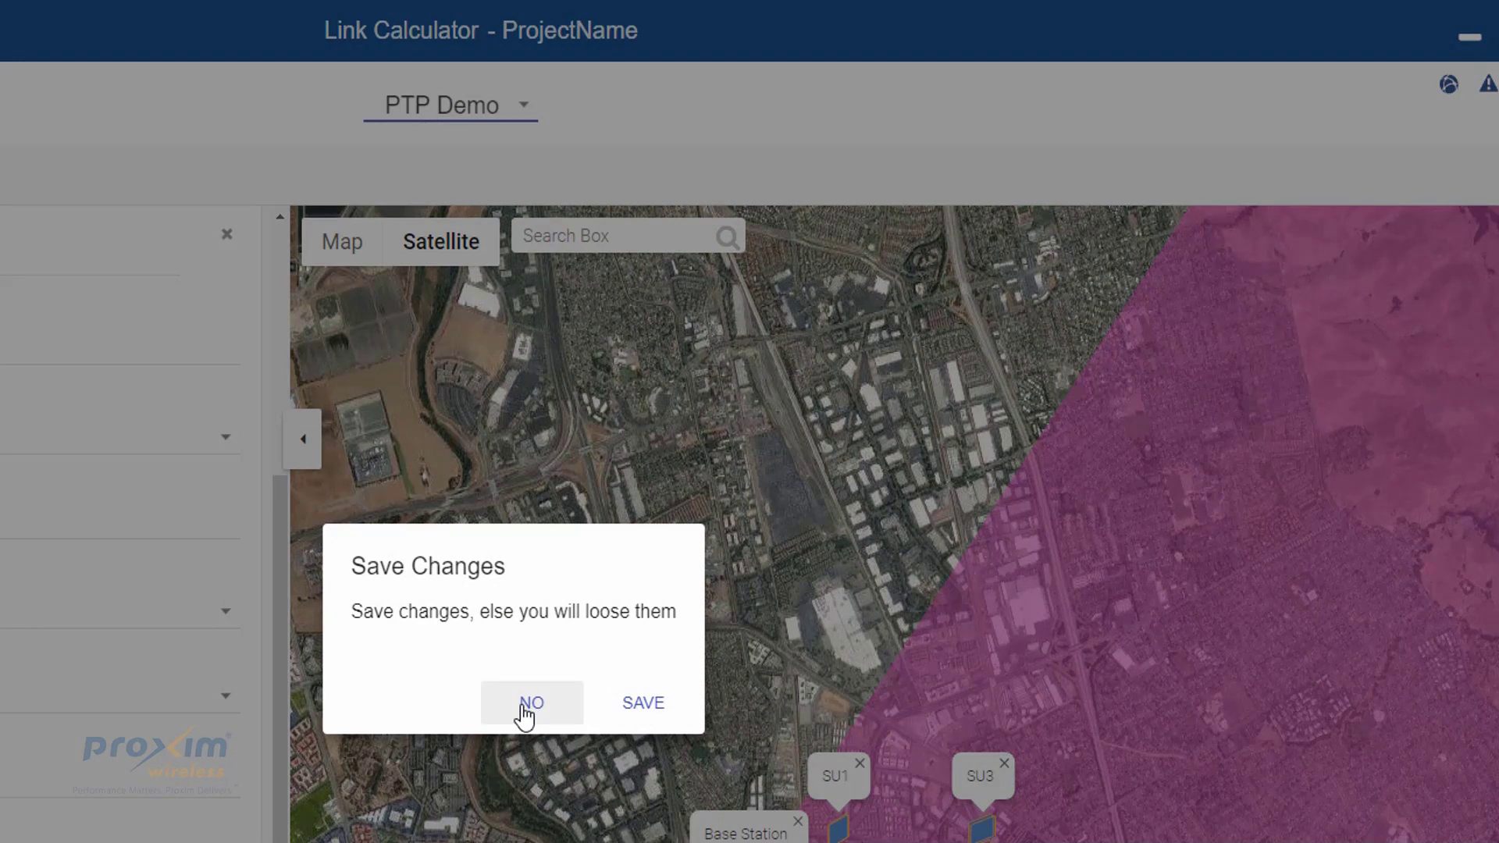
{"action": "left_click", "coordinate": [656, 715]}
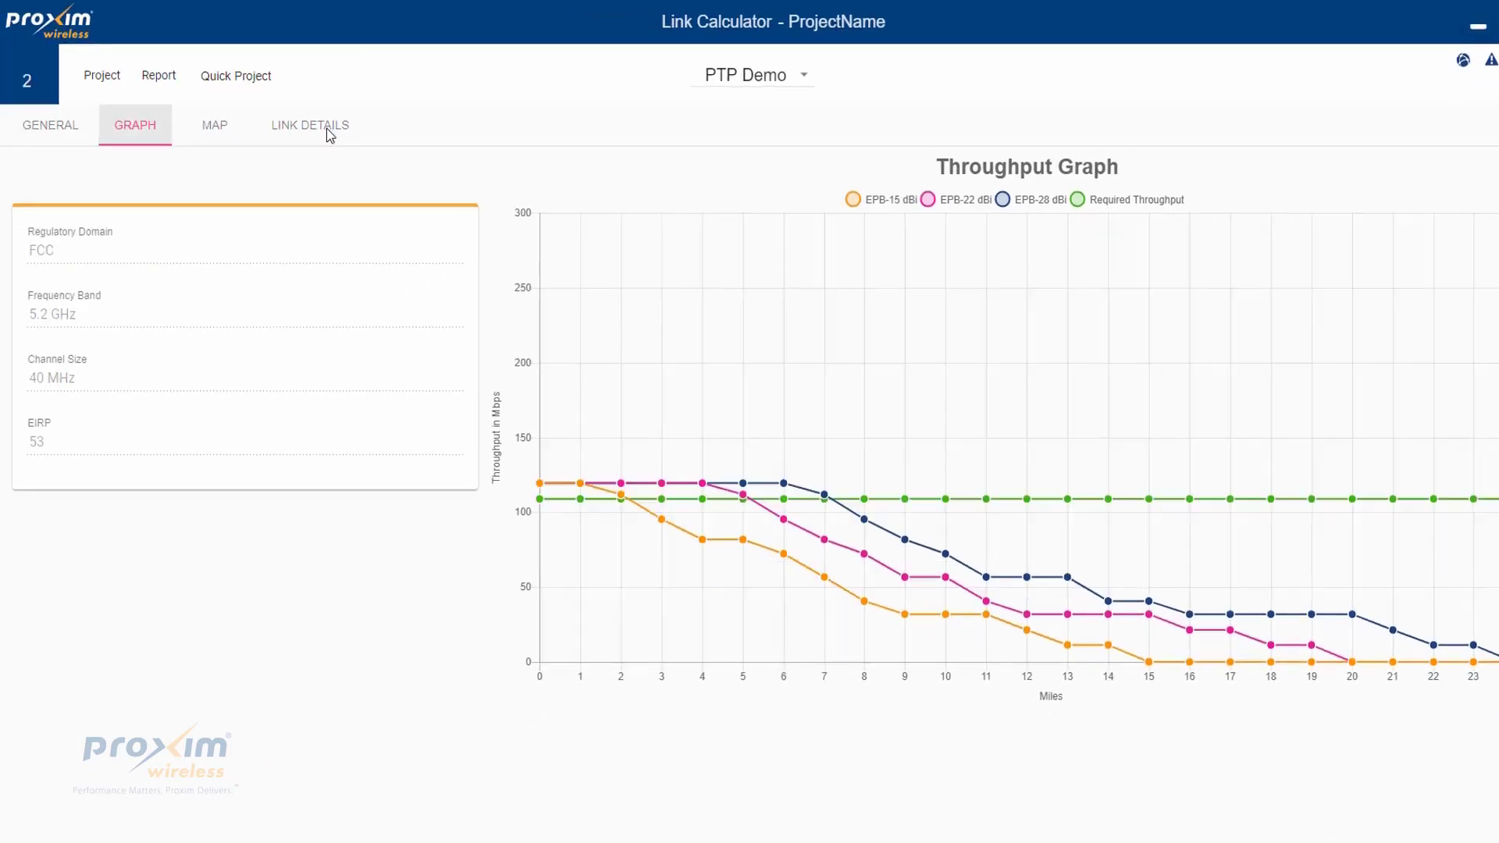
{"action": "left_click", "coordinate": [224, 130]}
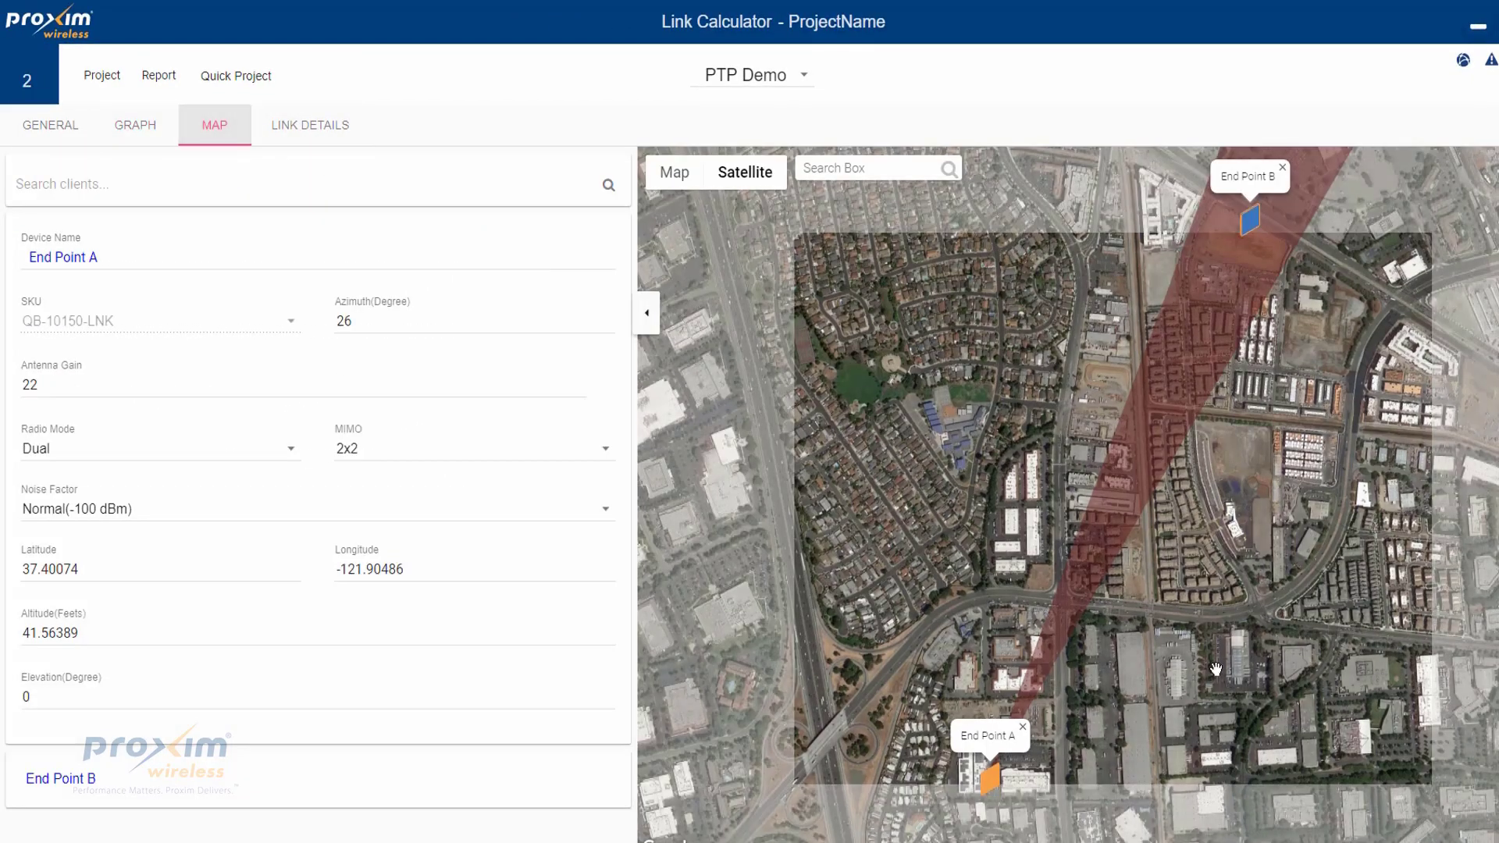
- Return to the PtPM report and review the link details and path profiles of clients SU1, SU2 and SU3
{"action": "left_click", "coordinate": [755, 84]}
{"action": "left_click", "coordinate": [736, 158]}
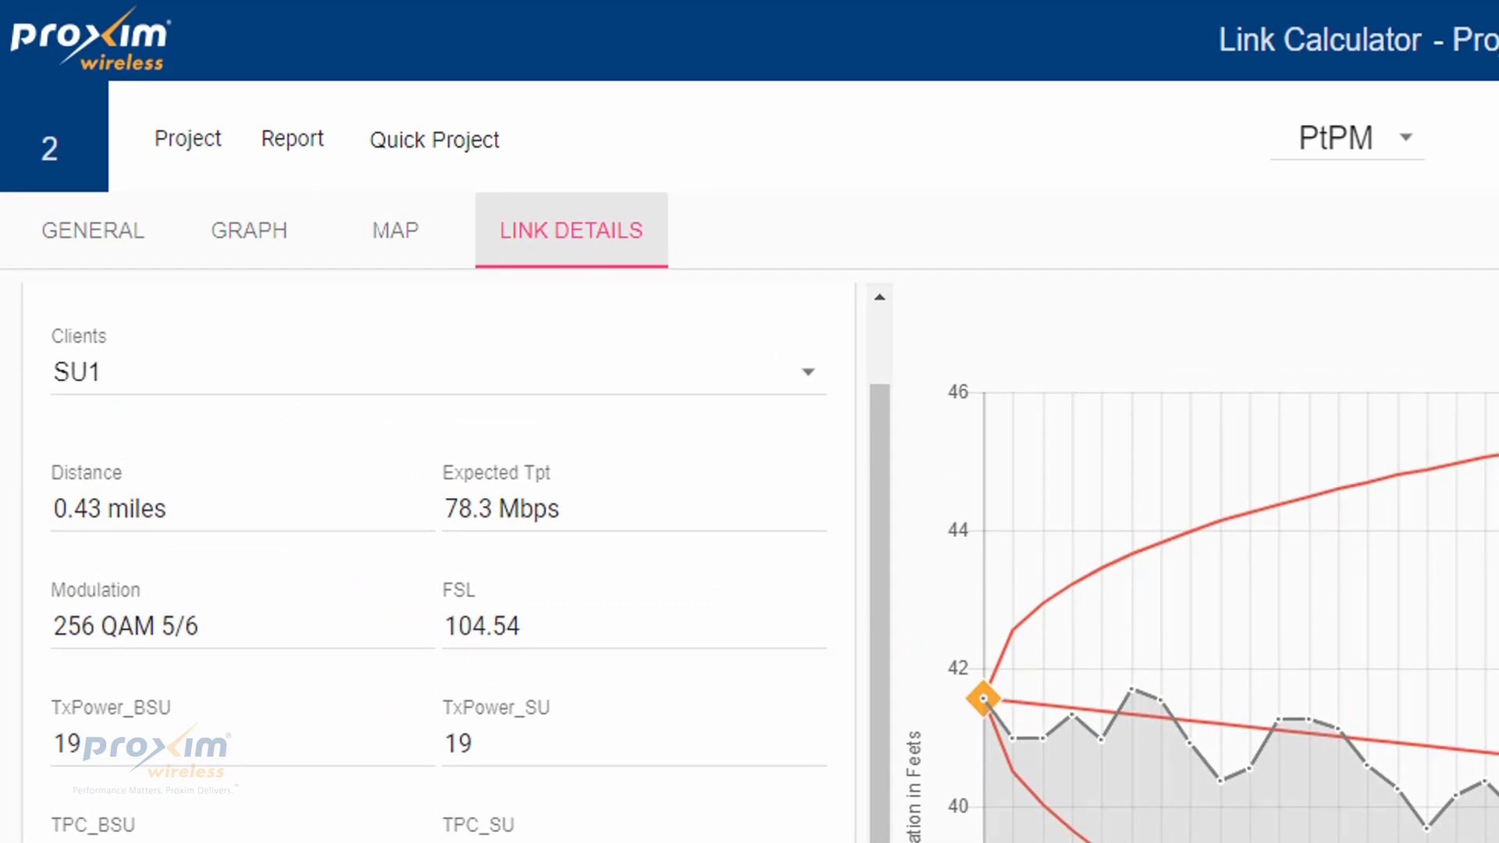
{"action": "left_click", "coordinate": [808, 383]}
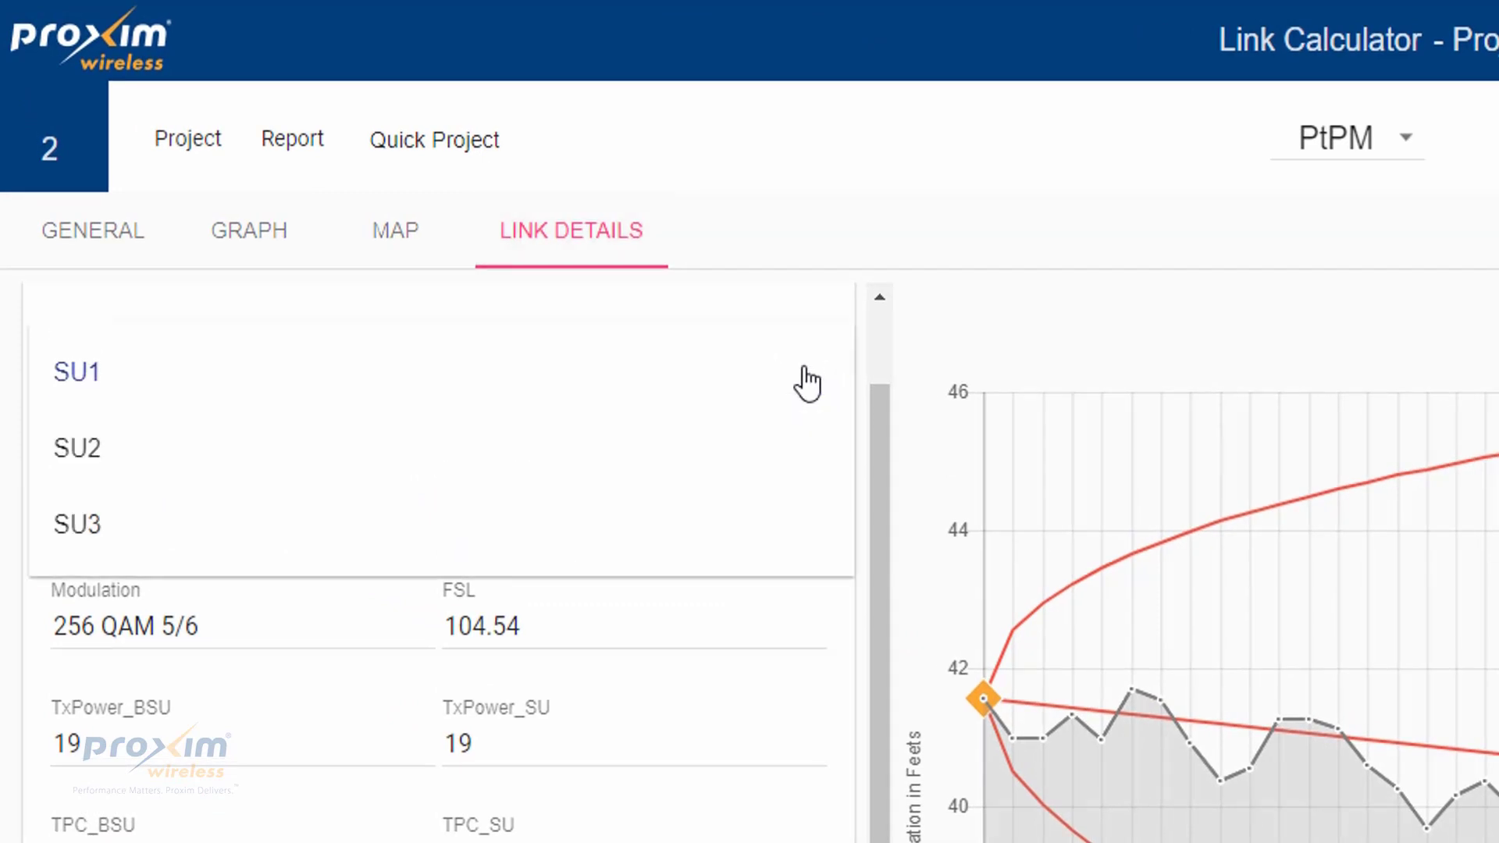
{"action": "left_click", "coordinate": [359, 457]}
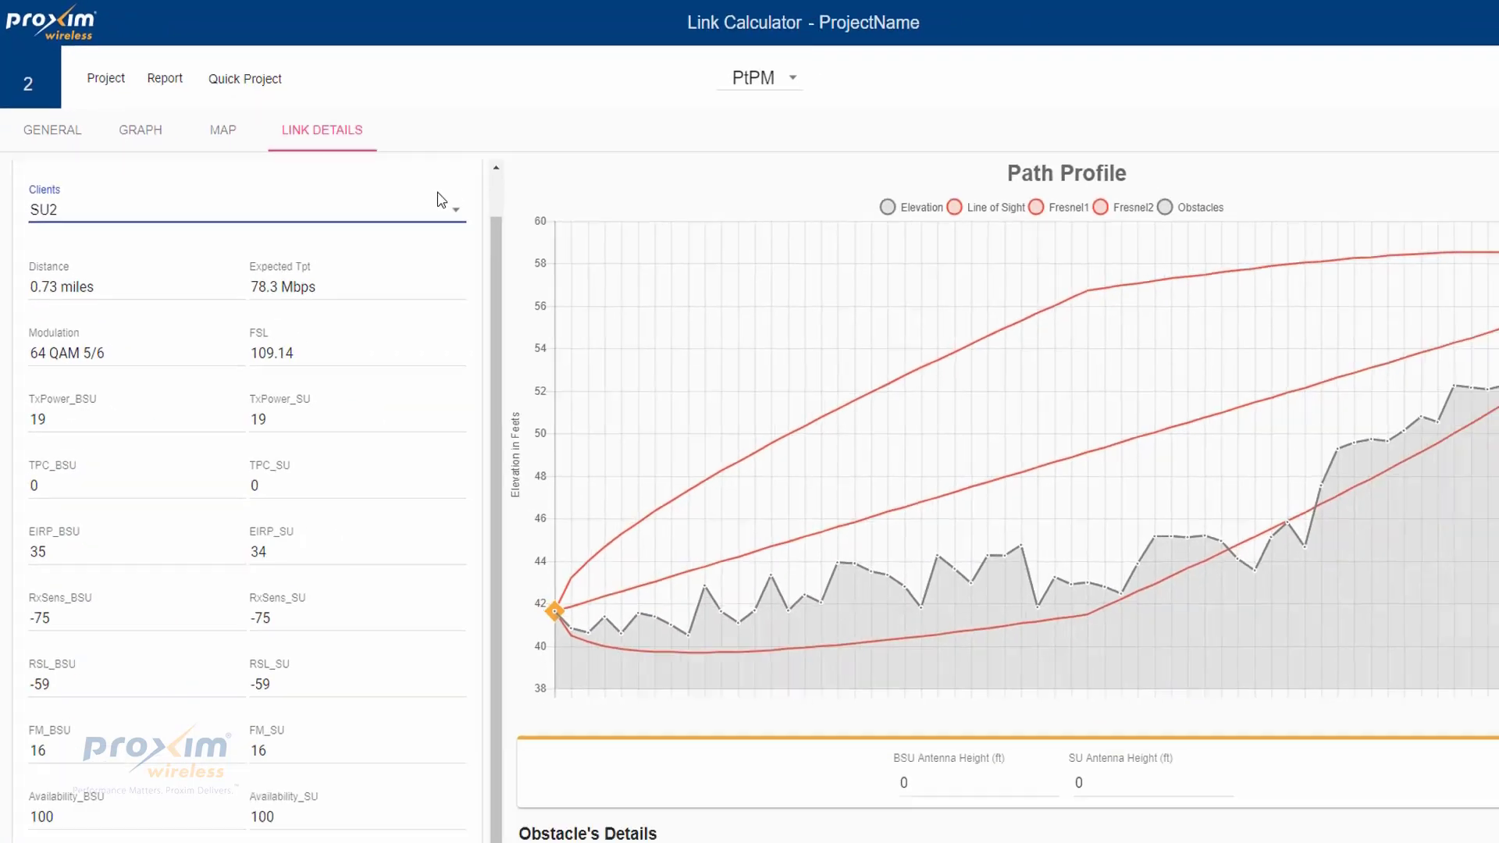
{"action": "left_click", "coordinate": [313, 232]}
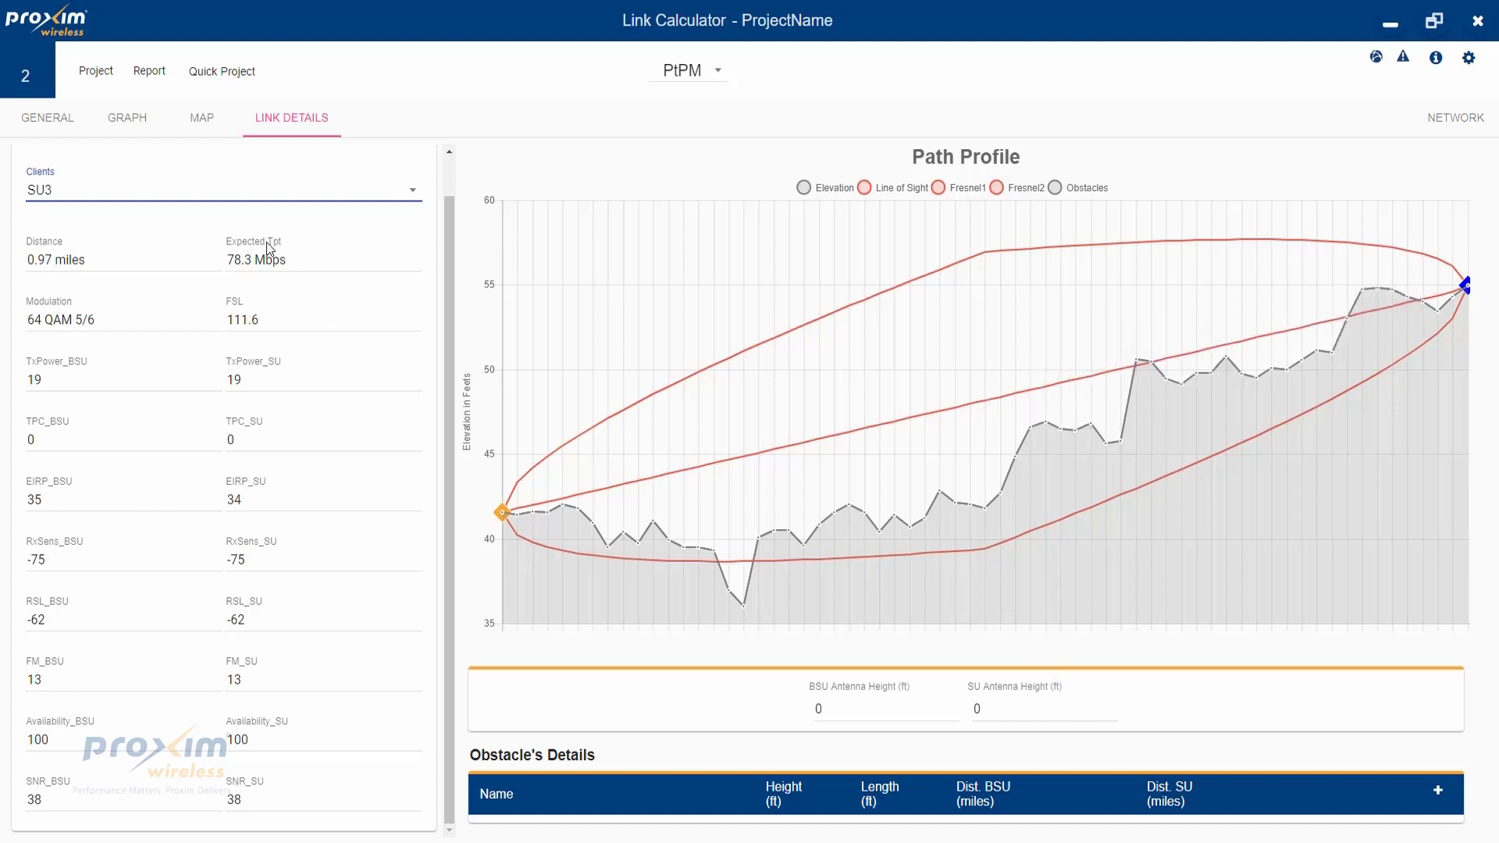
{"action": "left_click", "coordinate": [274, 204]}
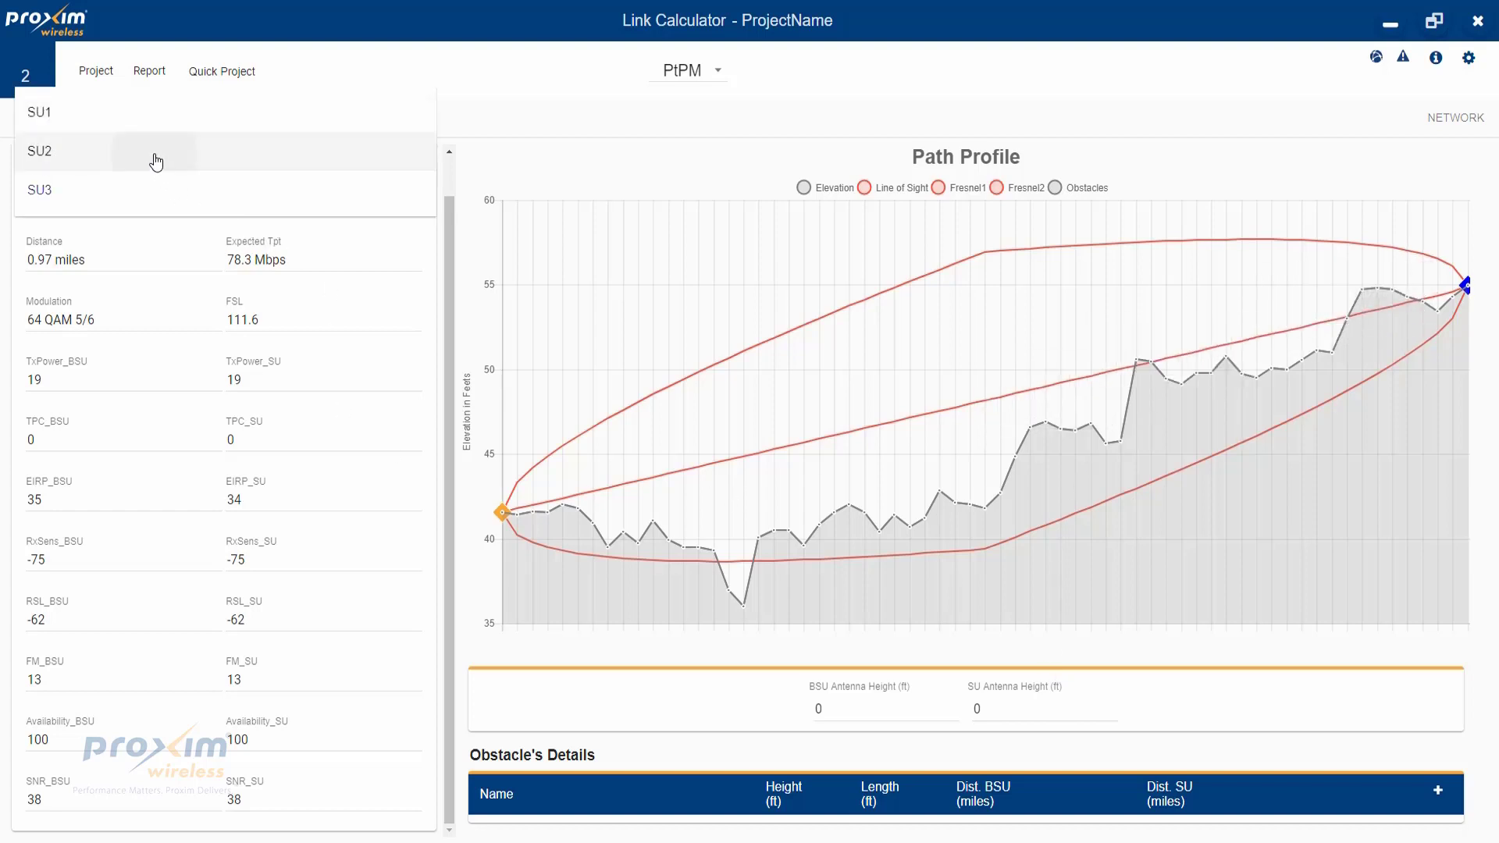
{"action": "left_click", "coordinate": [151, 154]}
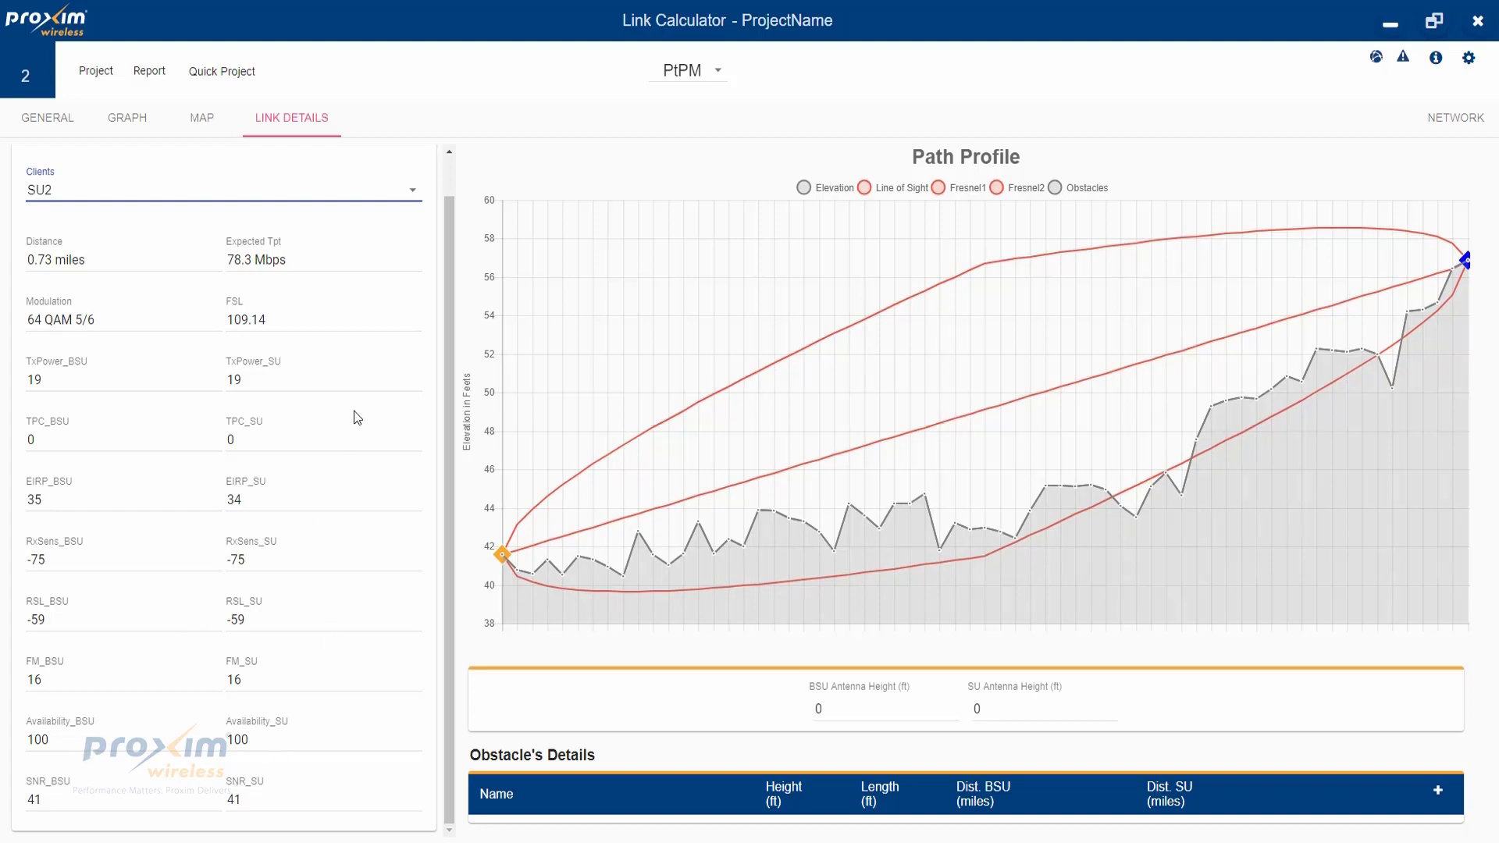
- Locate Las Vegas, NV, USA on the PtPM report's map
{"action": "left_click", "coordinate": [201, 119]}
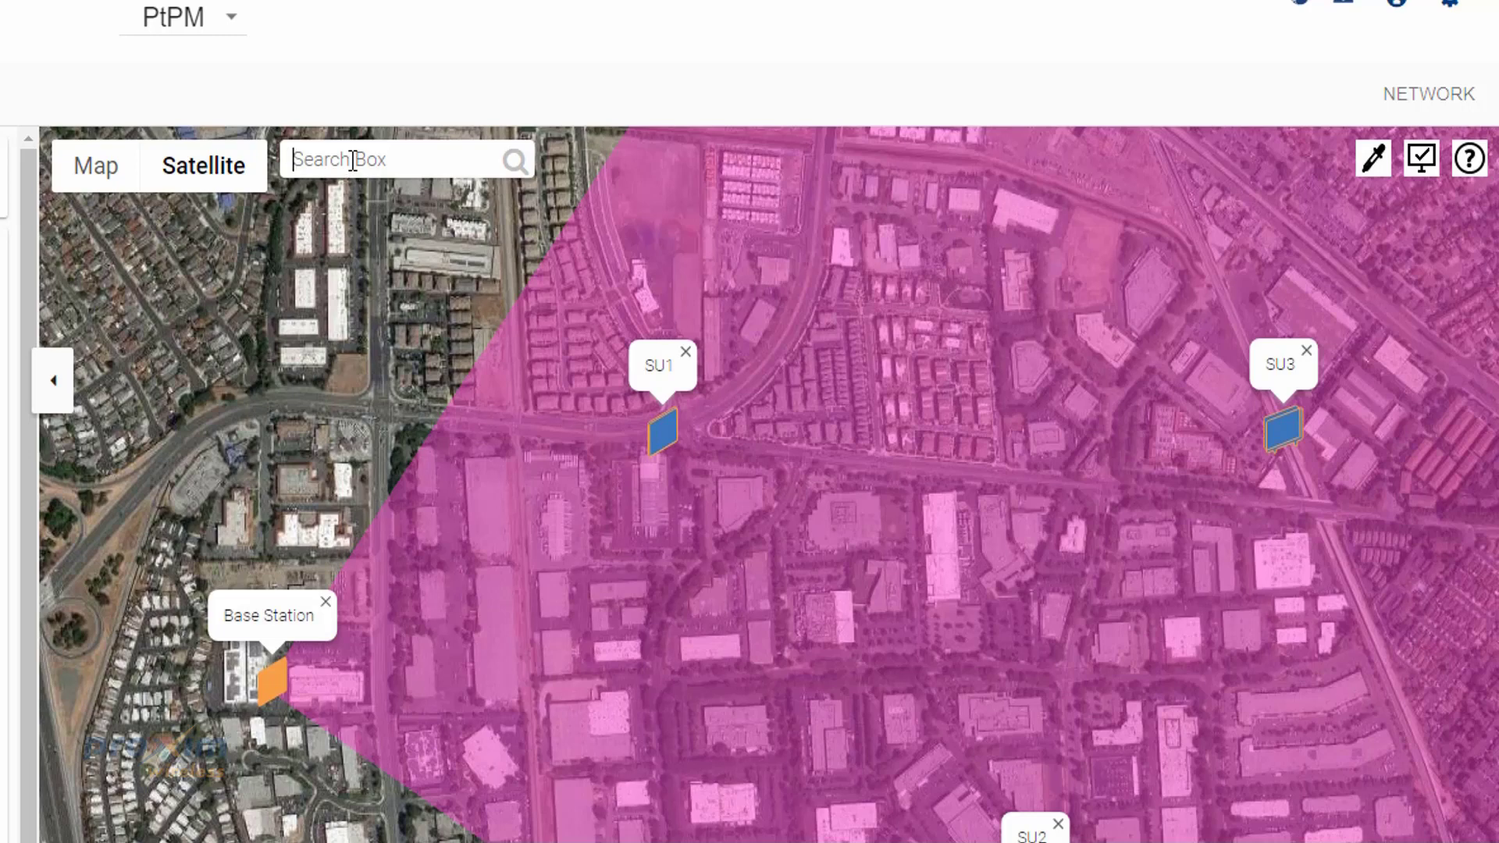
{"action": "type", "text": "las"}
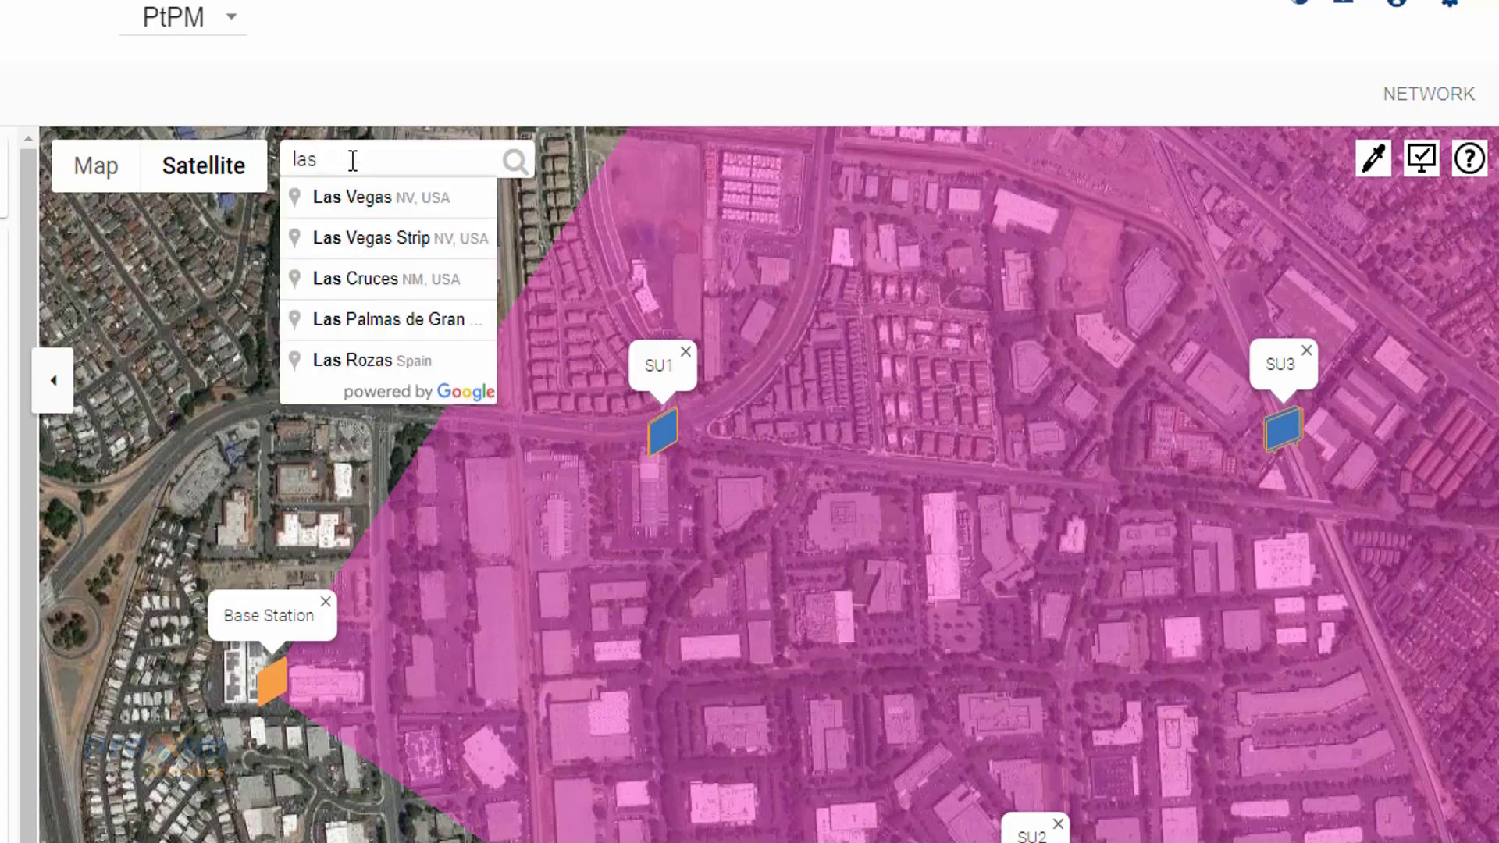
{"action": "left_click", "coordinate": [367, 198]}
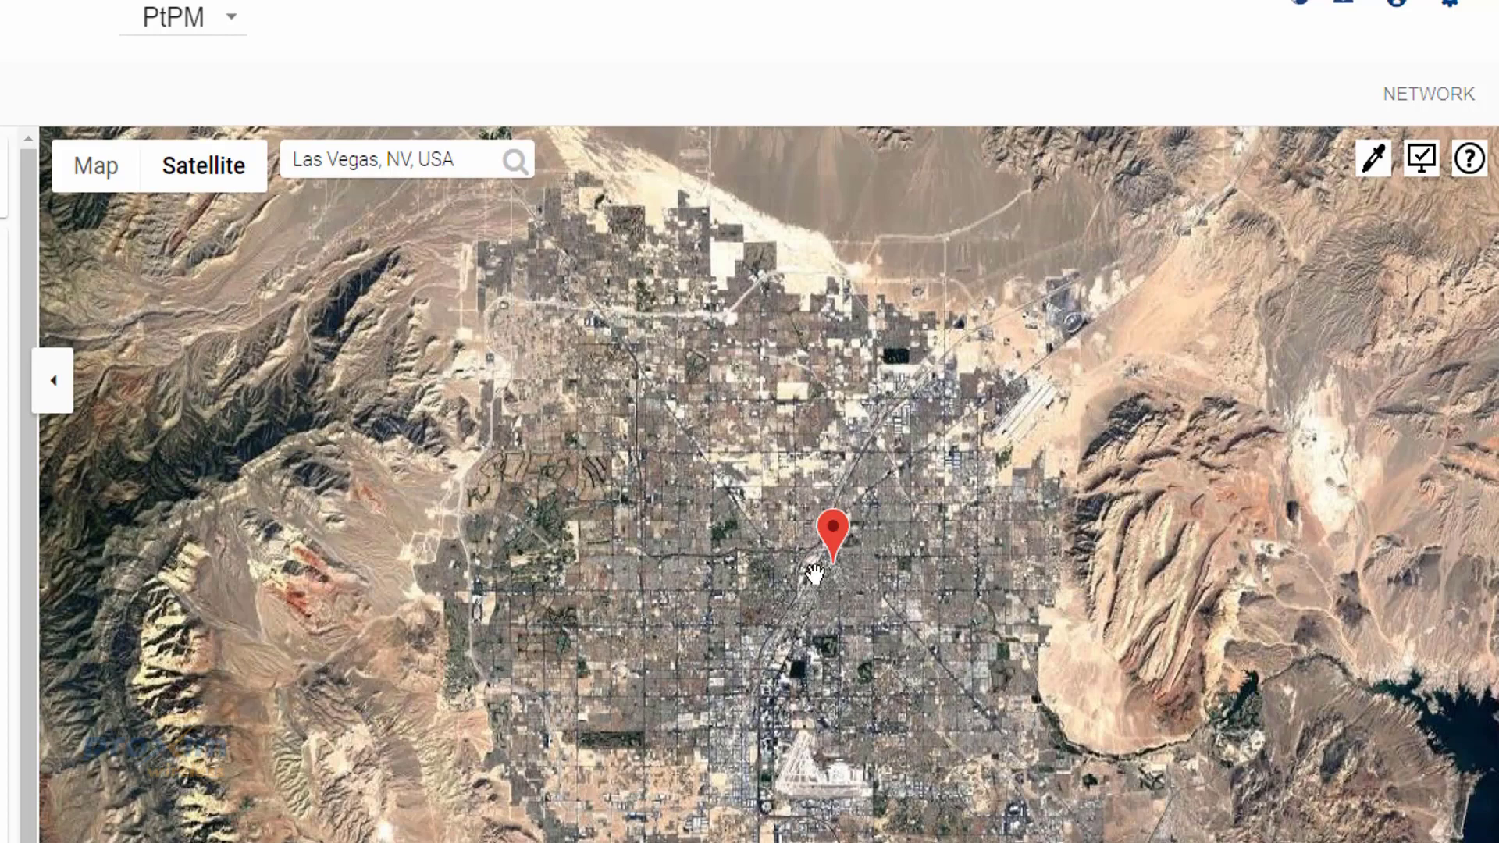
- Move the base station to downtown Las Vegas, just south of the city's map marker
{"action": "scroll", "coordinate": [815, 574], "scroll_direction": "up", "scroll_amount": 2}
{"action": "scroll", "coordinate": [885, 582], "scroll_direction": "up", "scroll_amount": 1}
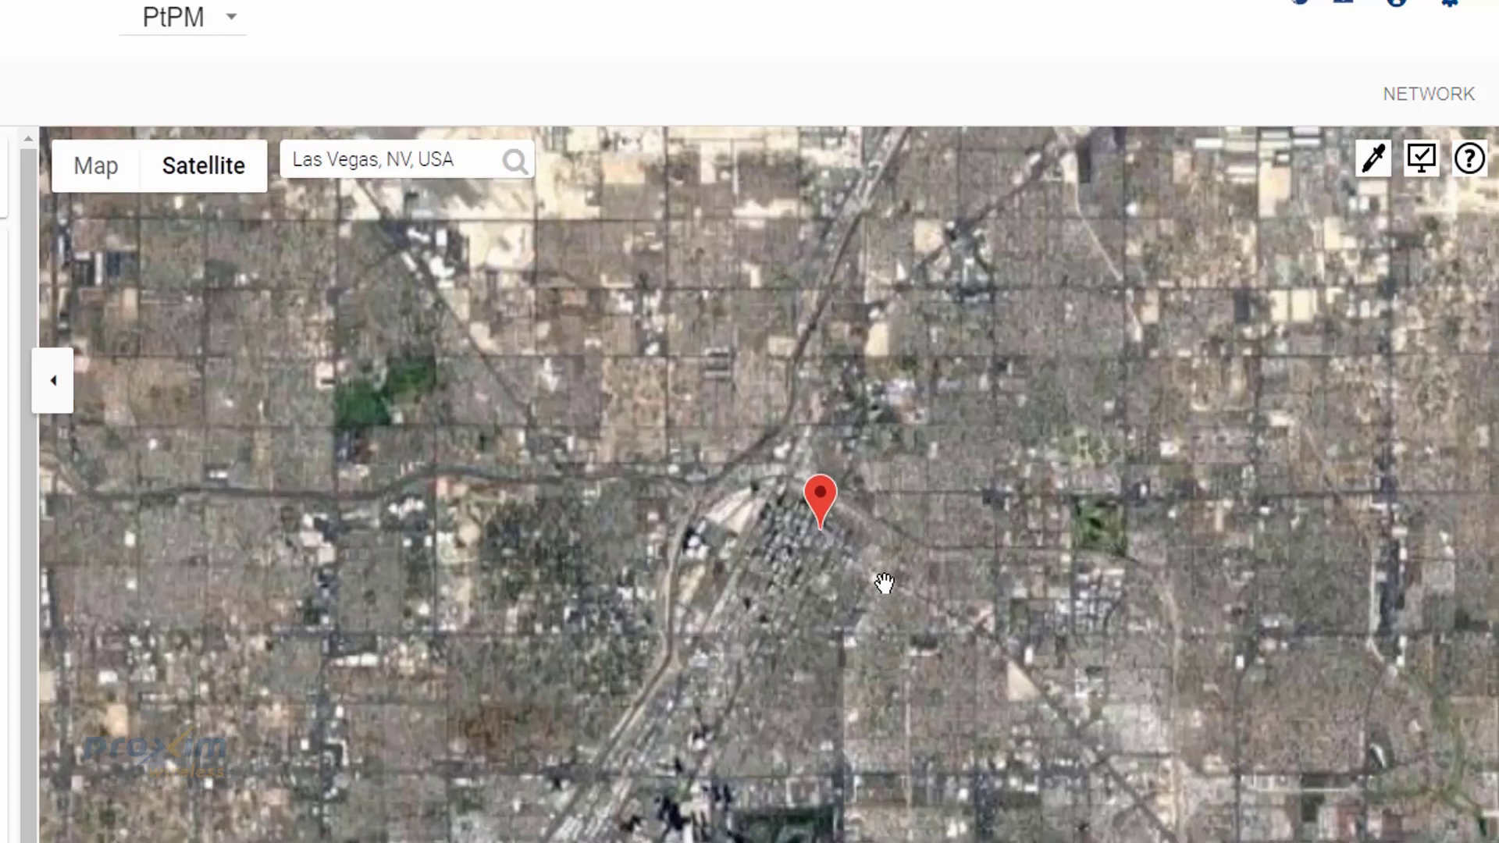
{"action": "scroll", "coordinate": [844, 578], "scroll_direction": "up", "scroll_amount": 1}
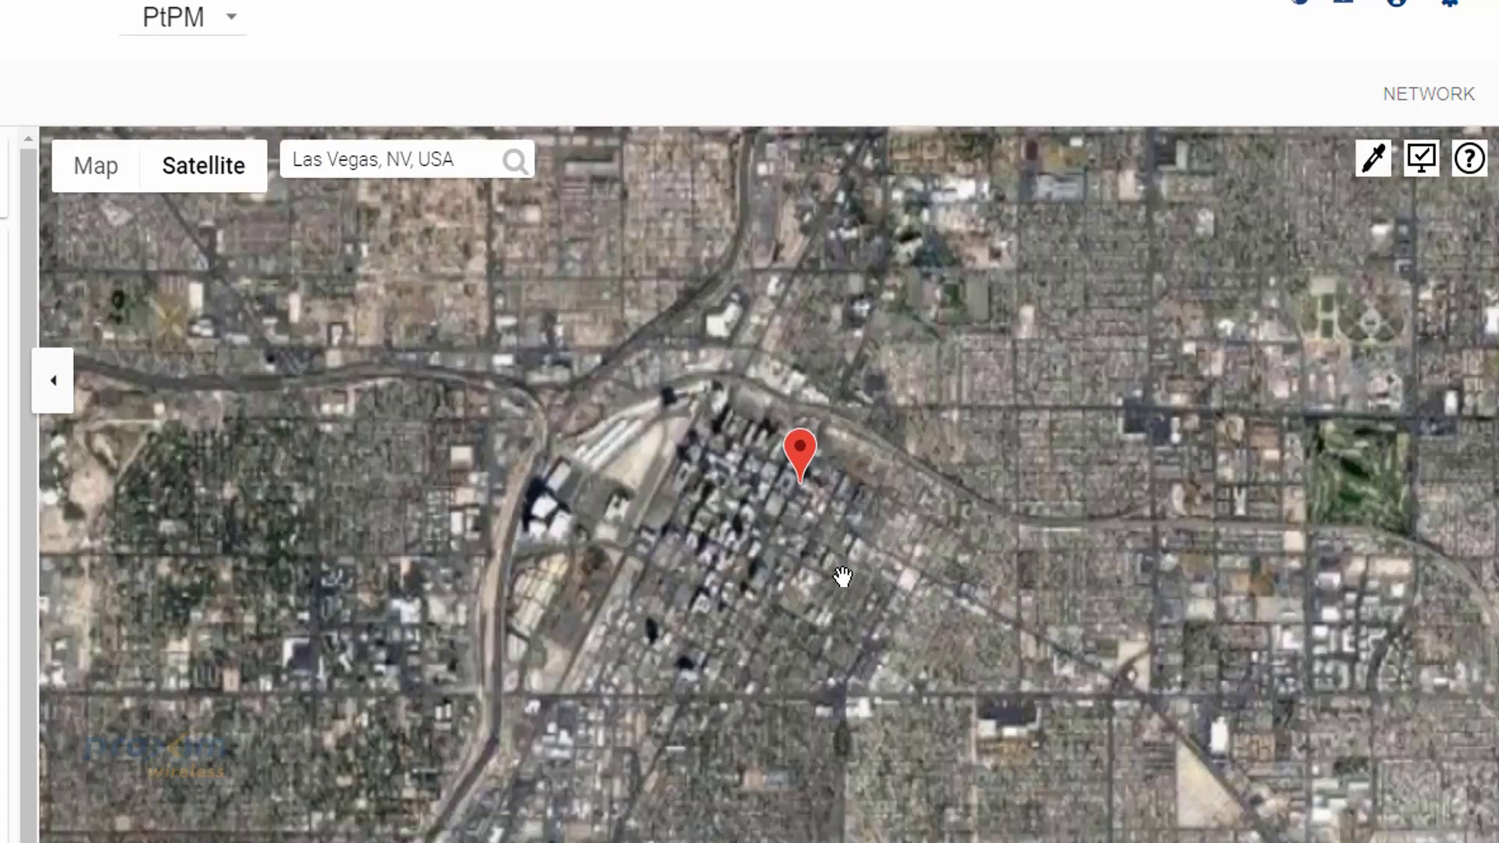
{"action": "left_click", "coordinate": [802, 528]}
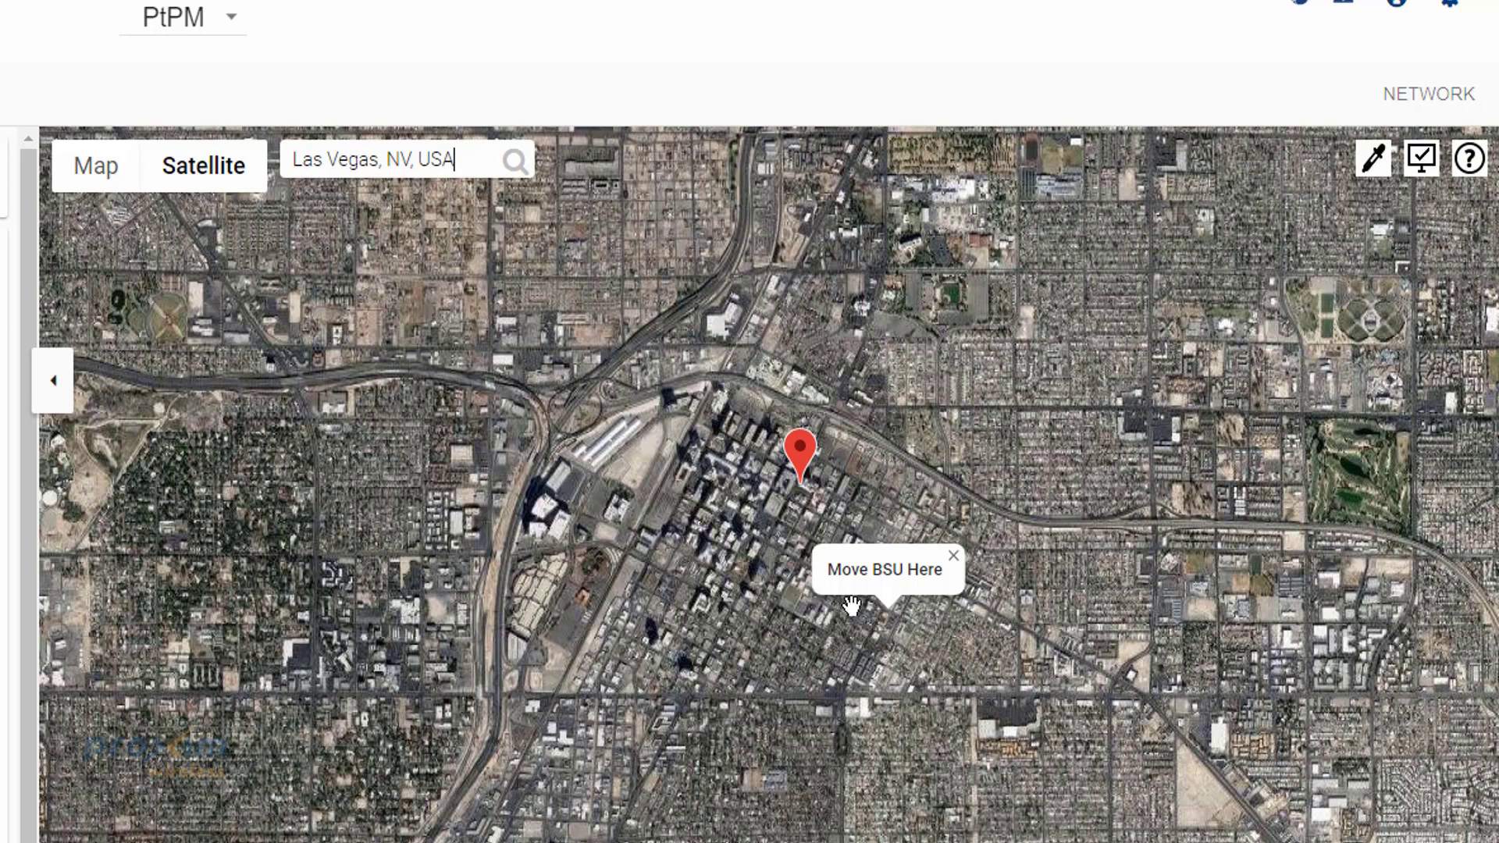
{"action": "left_click", "coordinate": [889, 586]}
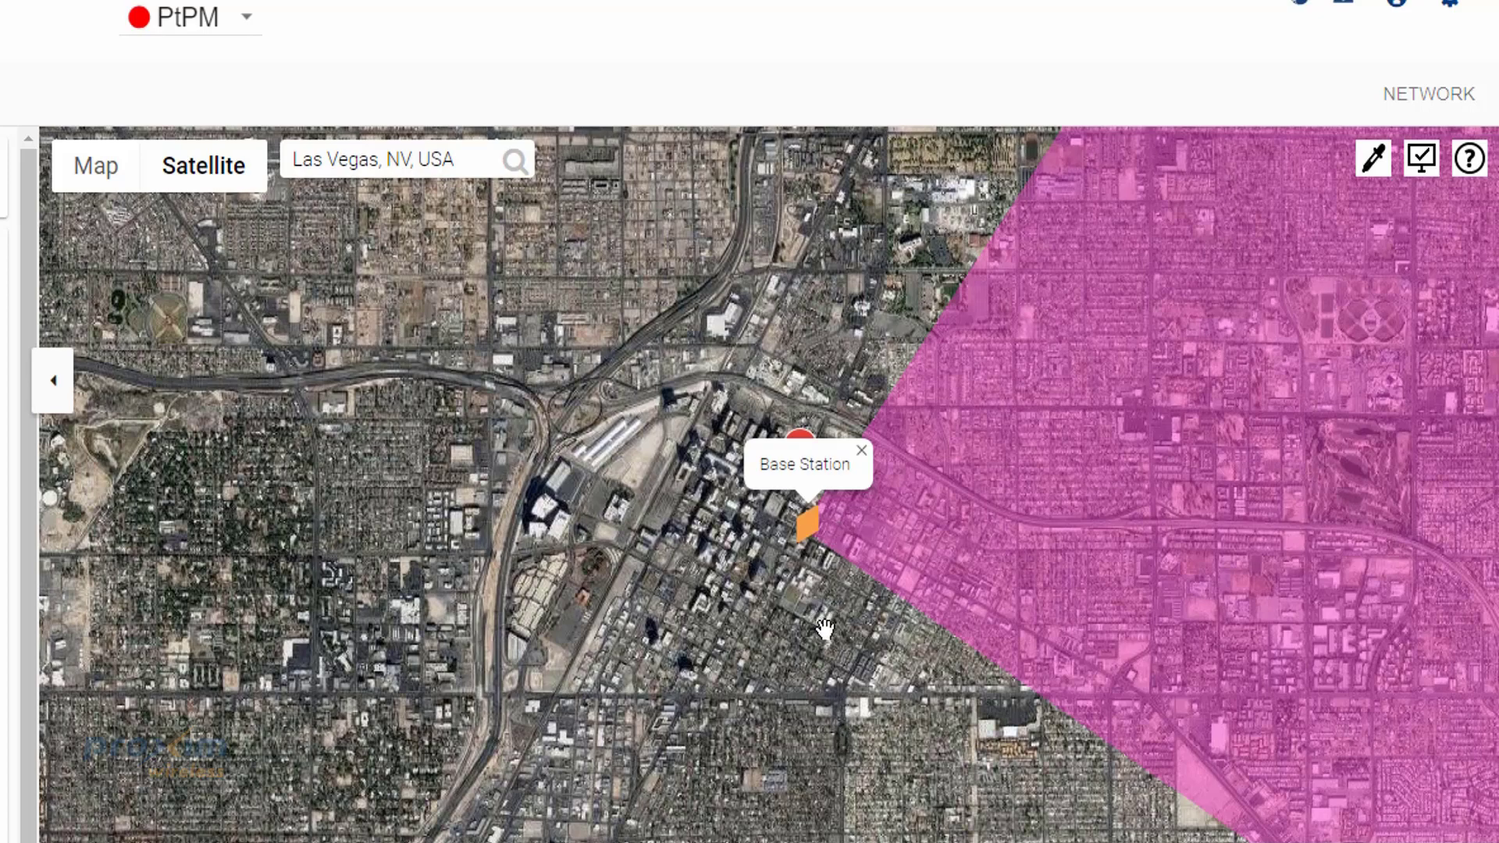
- Bring SU2 from California to the base station and place it inside the sector about 4.3 miles to the southeast
{"action": "scroll", "coordinate": [826, 686], "scroll_direction": "down", "scroll_amount": 2}
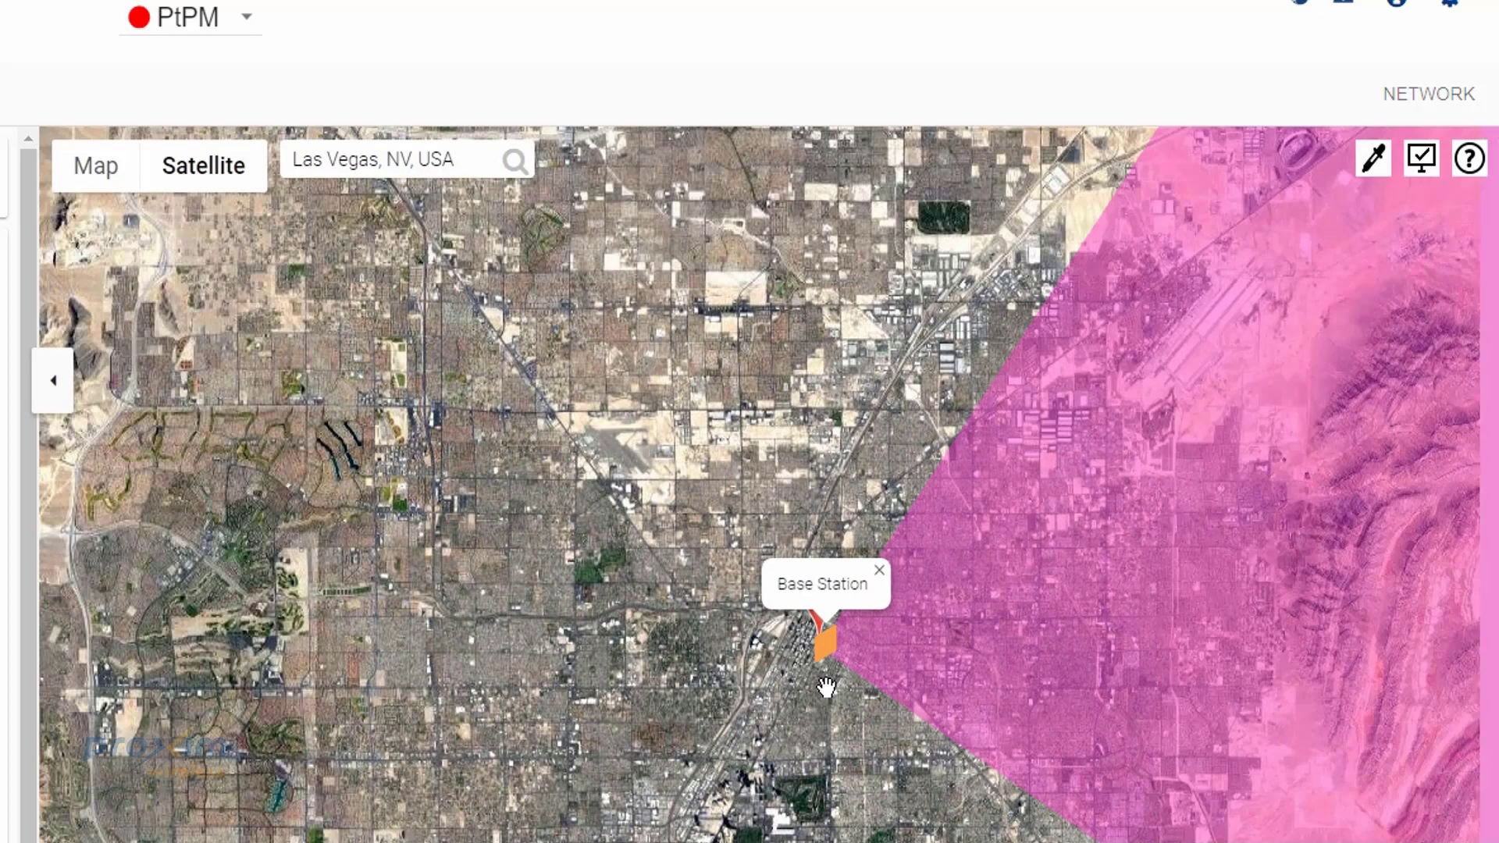
{"action": "scroll", "coordinate": [826, 687], "scroll_direction": "down", "scroll_amount": 1}
{"action": "scroll", "coordinate": [804, 723], "scroll_direction": "down", "scroll_amount": 1}
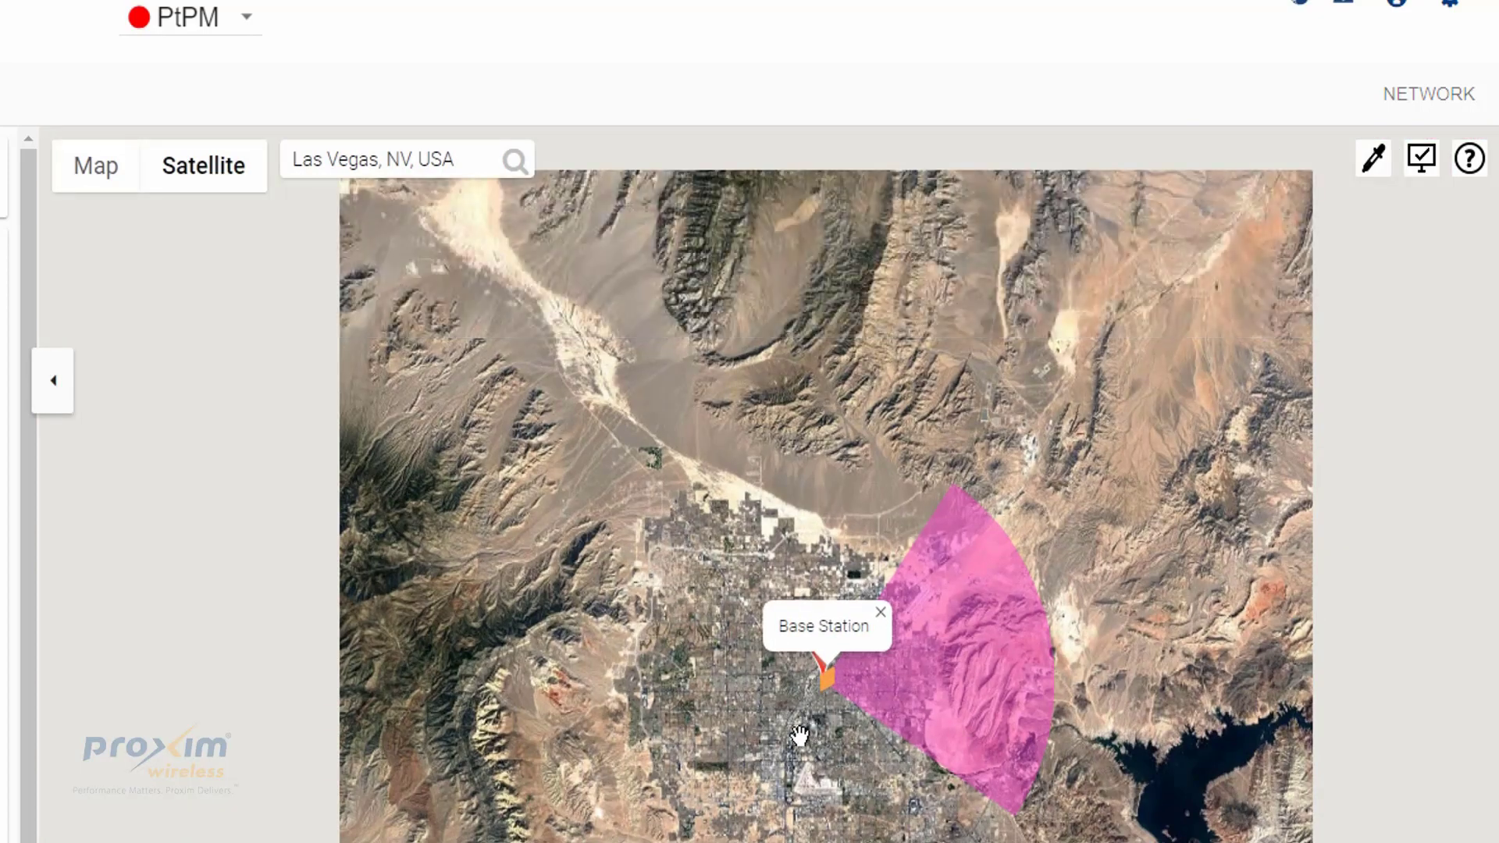
{"action": "scroll", "coordinate": [799, 734], "scroll_direction": "down", "scroll_amount": 3}
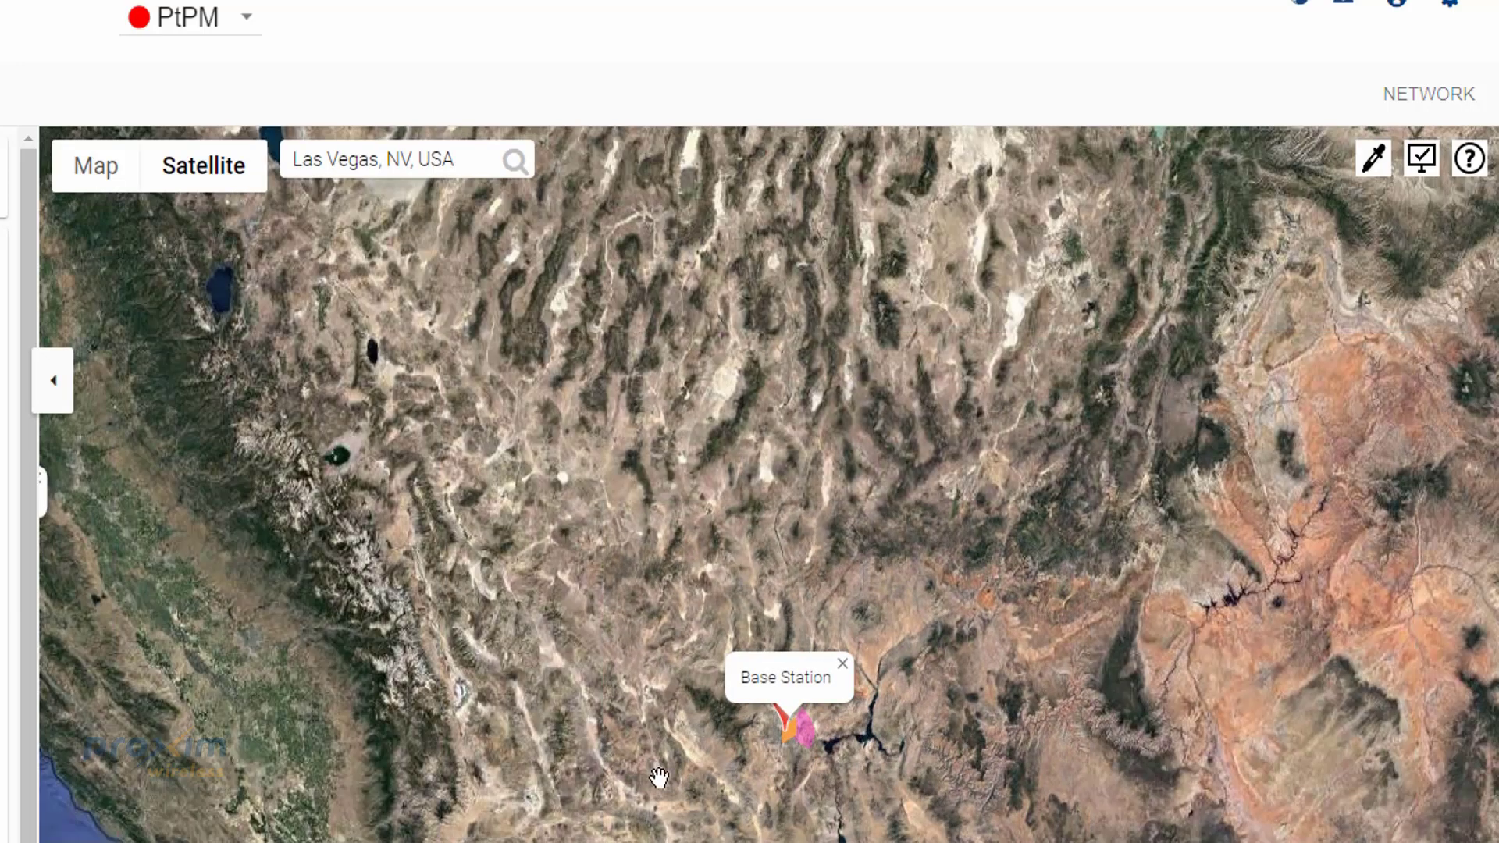
{"action": "left_click_drag", "start_coordinate": [658, 777], "coordinate": [740, 792]}
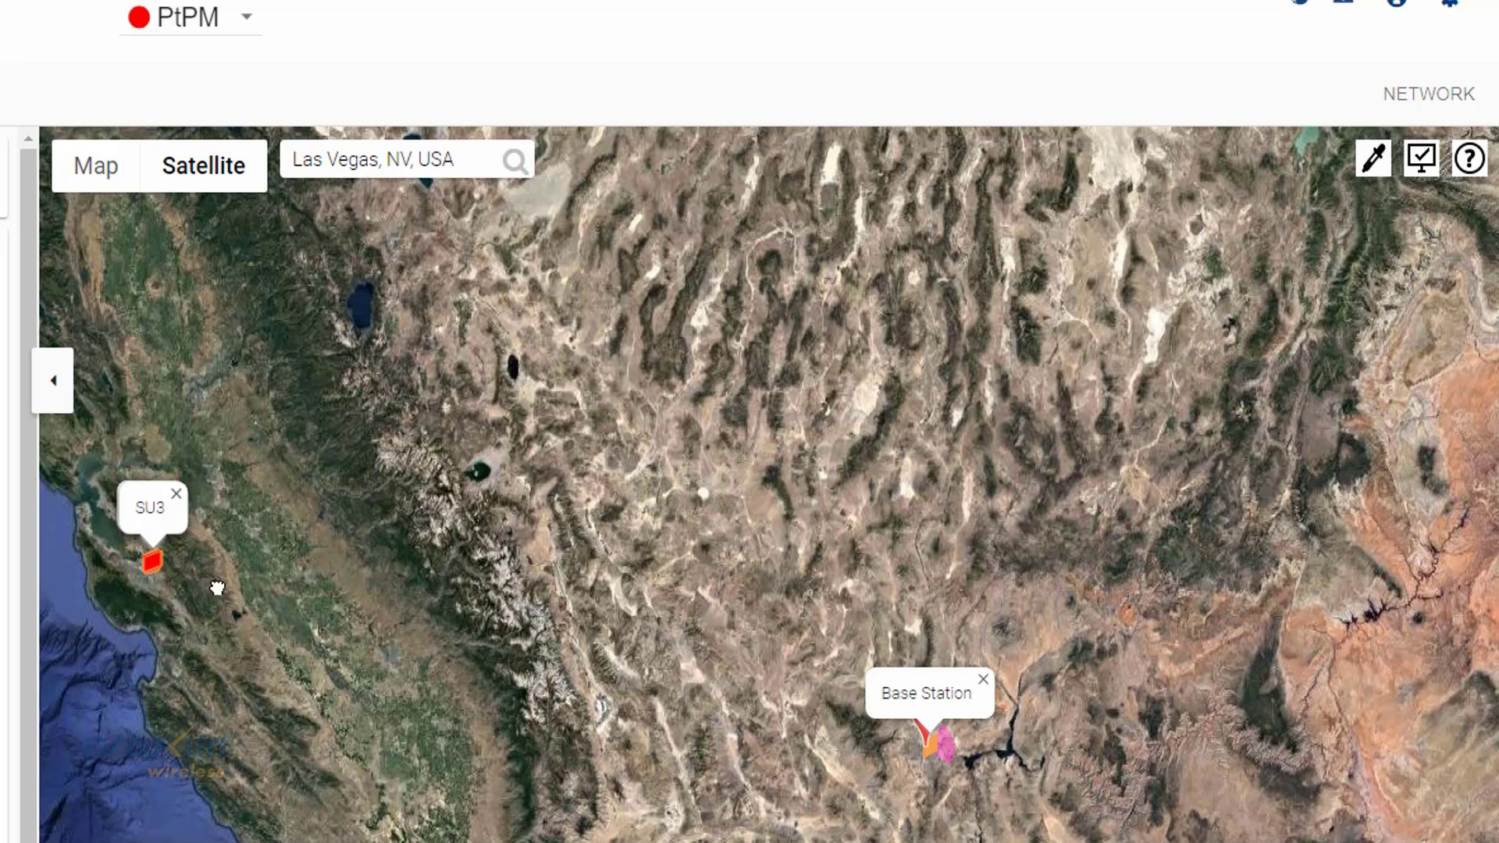
{"action": "left_click_drag", "start_coordinate": [218, 588], "coordinate": [309, 615]}
{"action": "scroll", "coordinate": [244, 602], "scroll_direction": "up", "scroll_amount": 3}
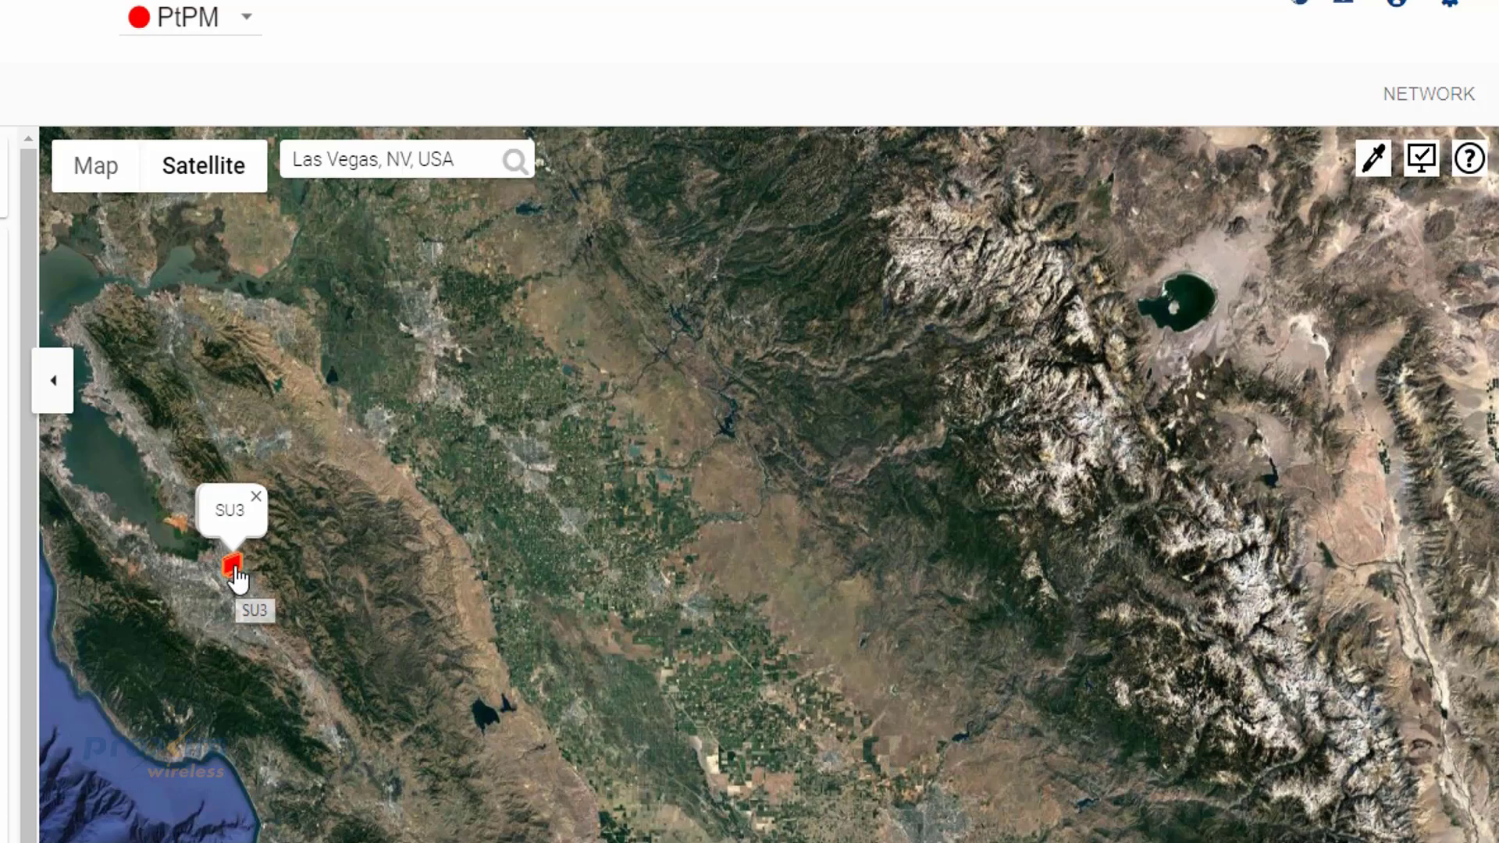
{"action": "scroll", "coordinate": [237, 578], "scroll_direction": "up", "scroll_amount": 1}
{"action": "scroll", "coordinate": [237, 578], "scroll_direction": "up", "scroll_amount": 1}
{"action": "scroll", "coordinate": [262, 620], "scroll_direction": "up", "scroll_amount": 1}
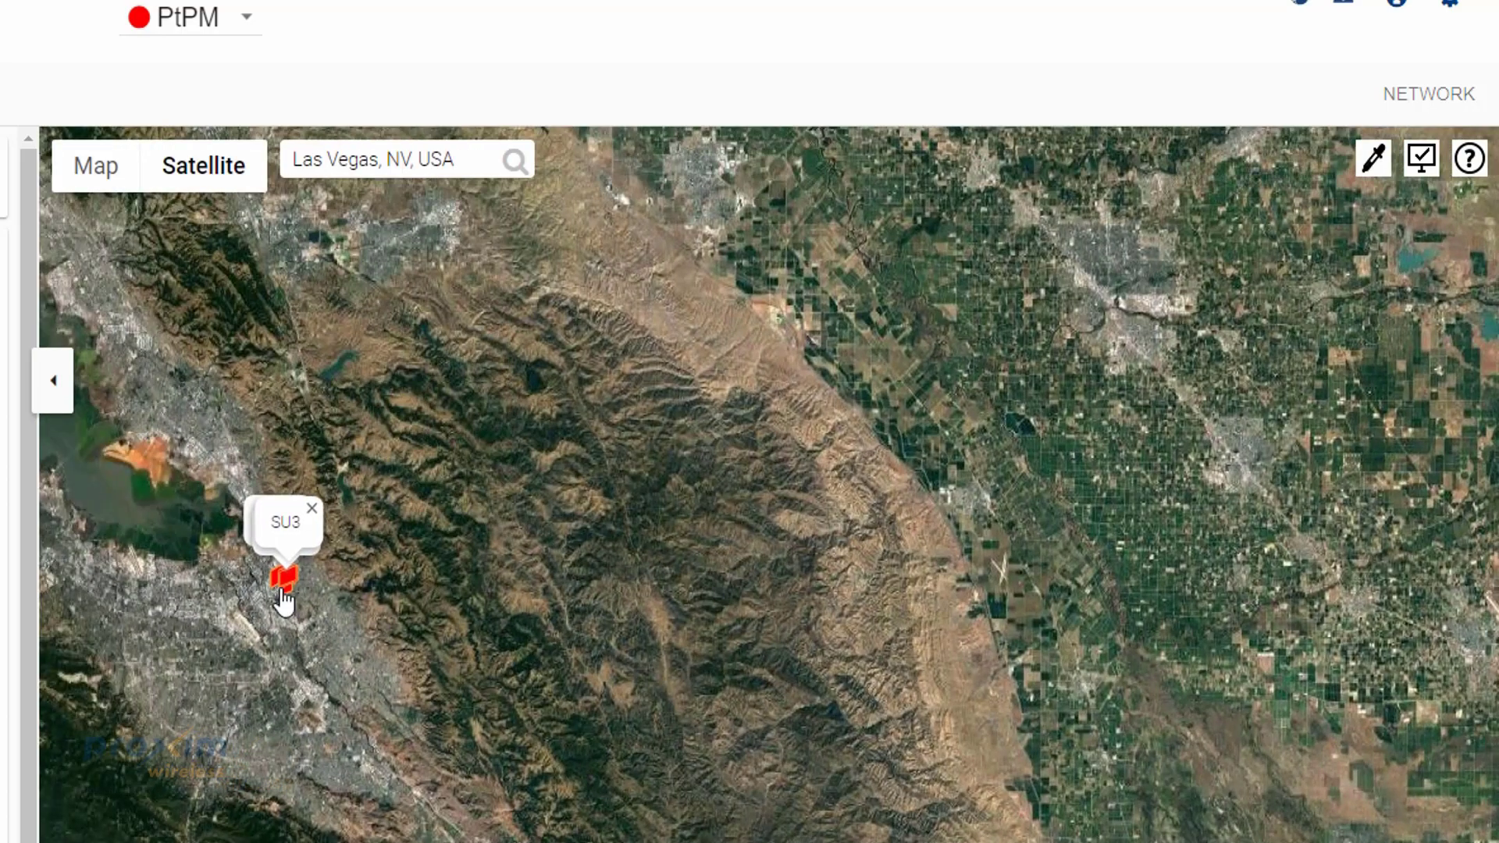
{"action": "scroll", "coordinate": [285, 607], "scroll_direction": "up", "scroll_amount": 1}
{"action": "scroll", "coordinate": [292, 599], "scroll_direction": "up", "scroll_amount": 1}
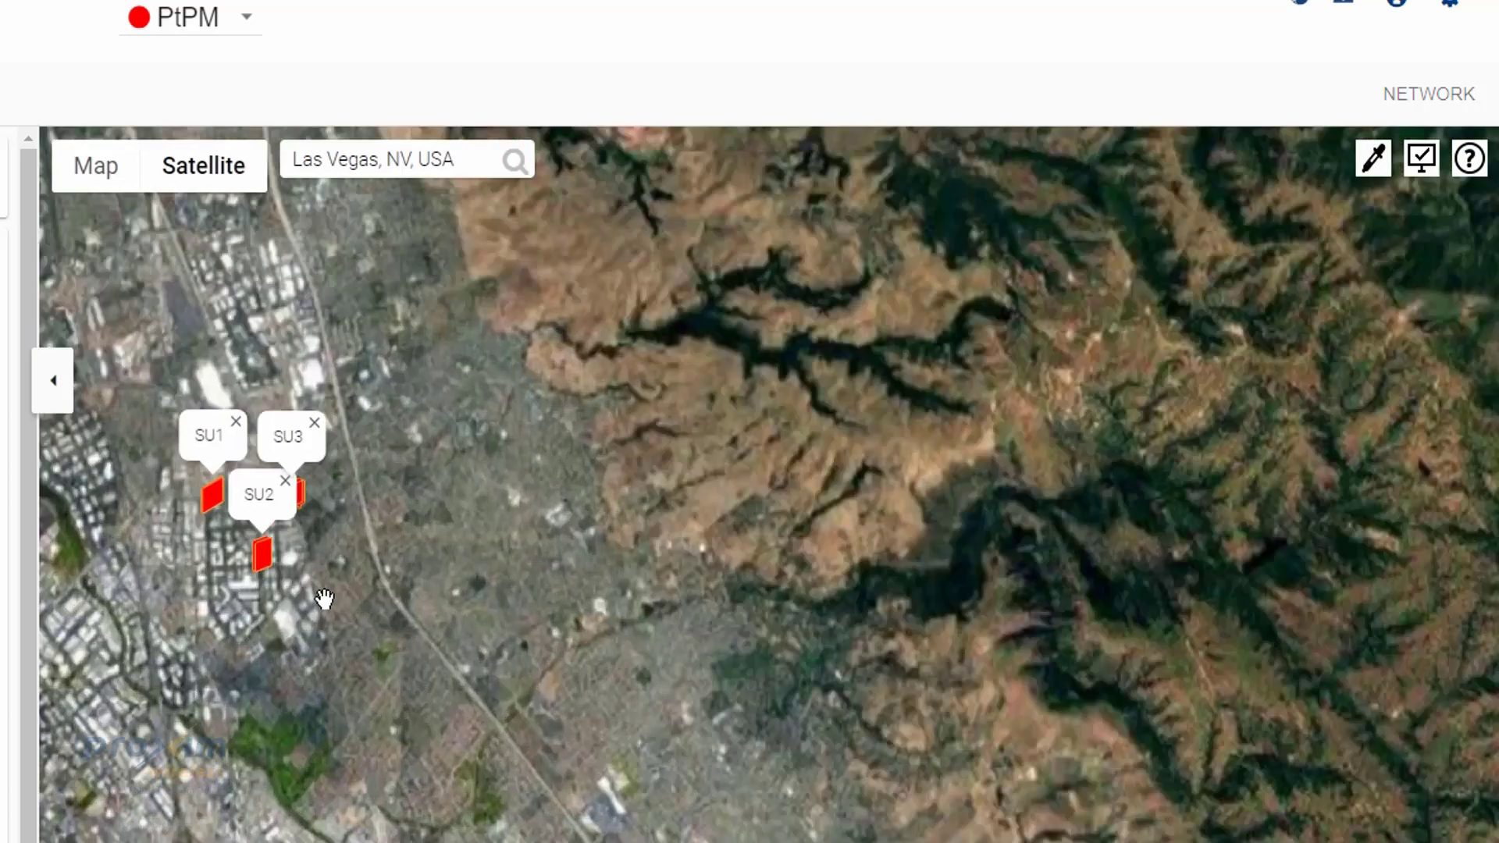
{"action": "left_click", "coordinate": [262, 556]}
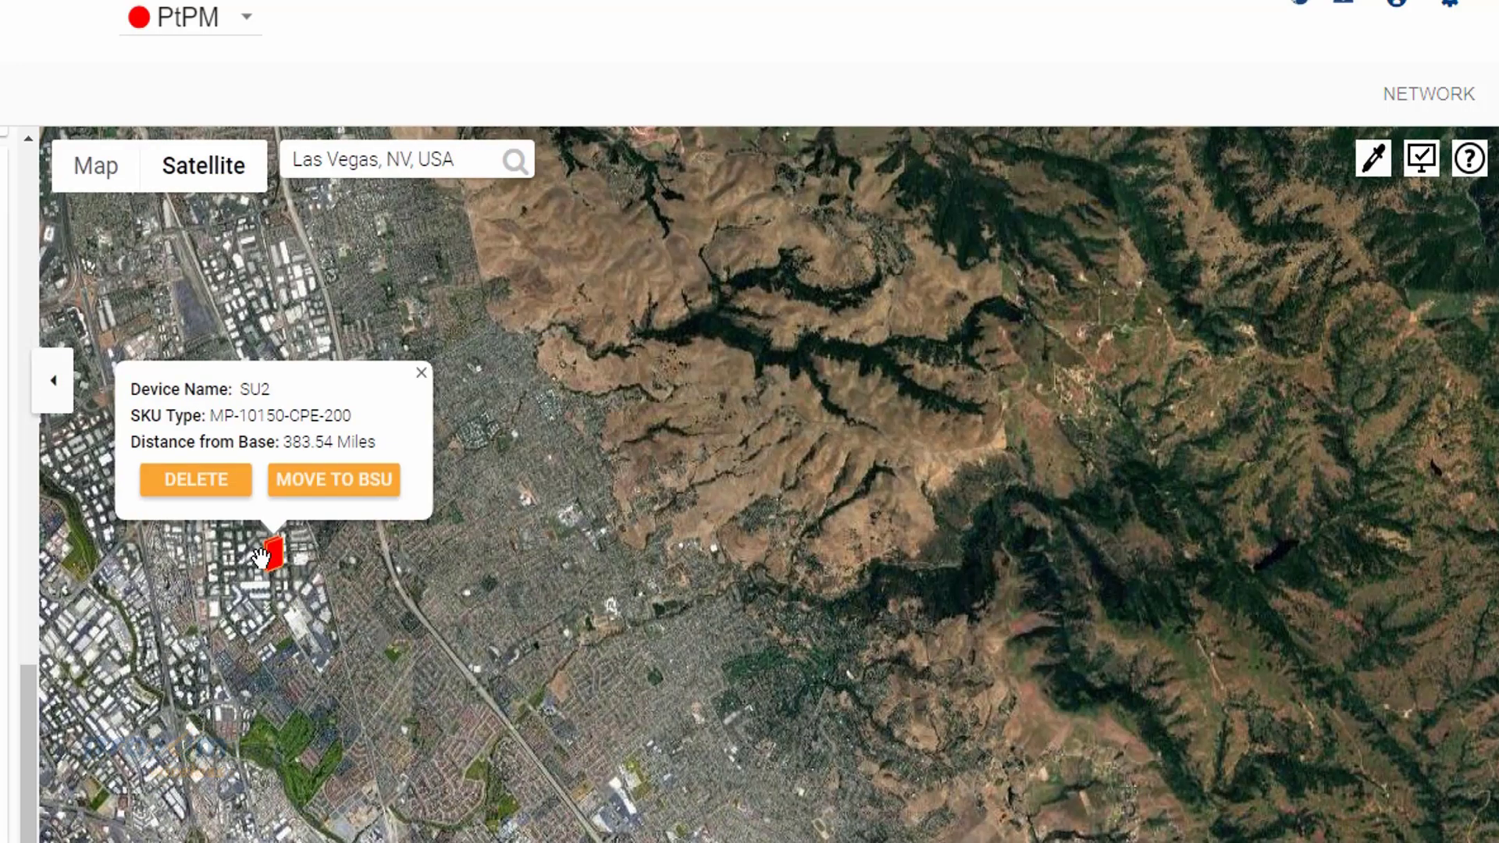
{"action": "left_click", "coordinate": [328, 481]}
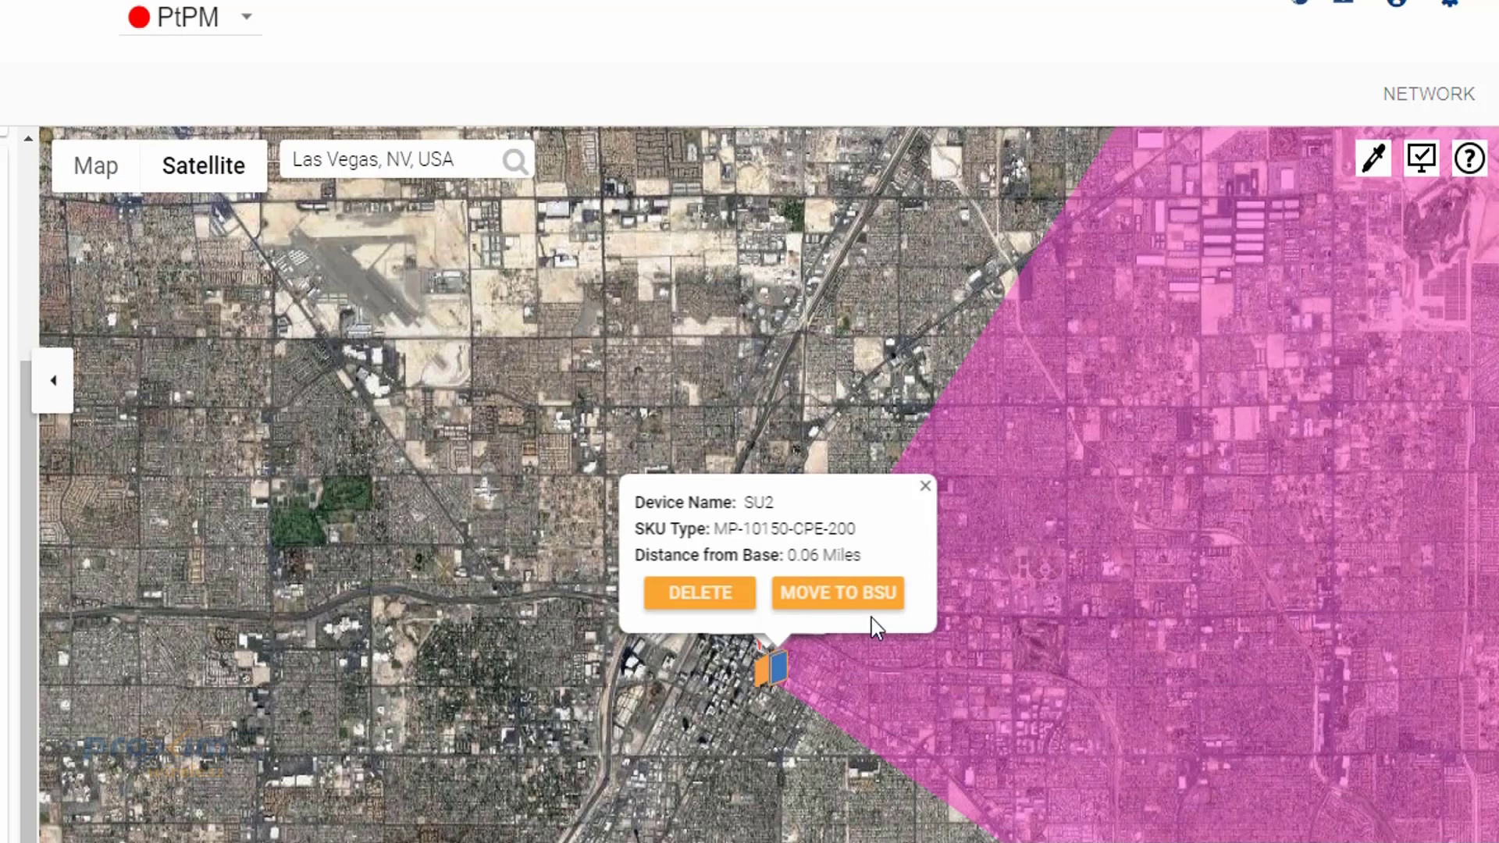
{"action": "mouse_move", "coordinate": [767, 678]}
{"action": "left_mouse_down"}
{"action": "mouse_move", "coordinate": [785, 705]}
{"action": "mouse_move", "coordinate": [769, 796]}
{"action": "mouse_move", "coordinate": [748, 842]}
{"action": "mouse_move", "coordinate": [726, 842]}
{"action": "mouse_move", "coordinate": [1161, 810]}
{"action": "mouse_move", "coordinate": [1271, 842]}
{"action": "left_mouse_up"}
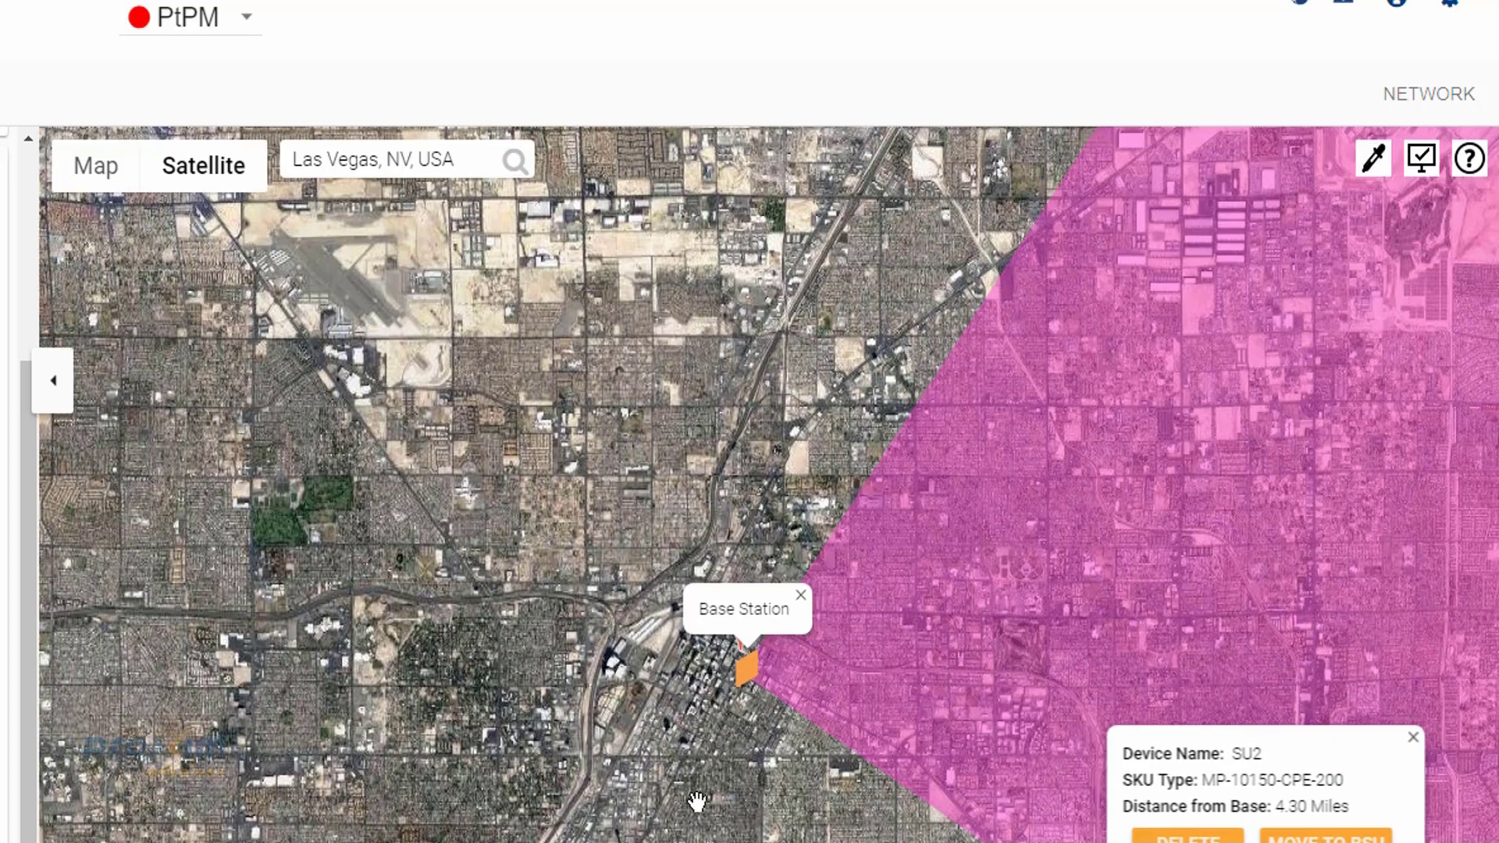
- Bring the remaining subscriber units, SU3 and SU1, from California to the base station in Las Vegas
{"action": "scroll", "coordinate": [697, 801], "scroll_direction": "down", "scroll_amount": 3}
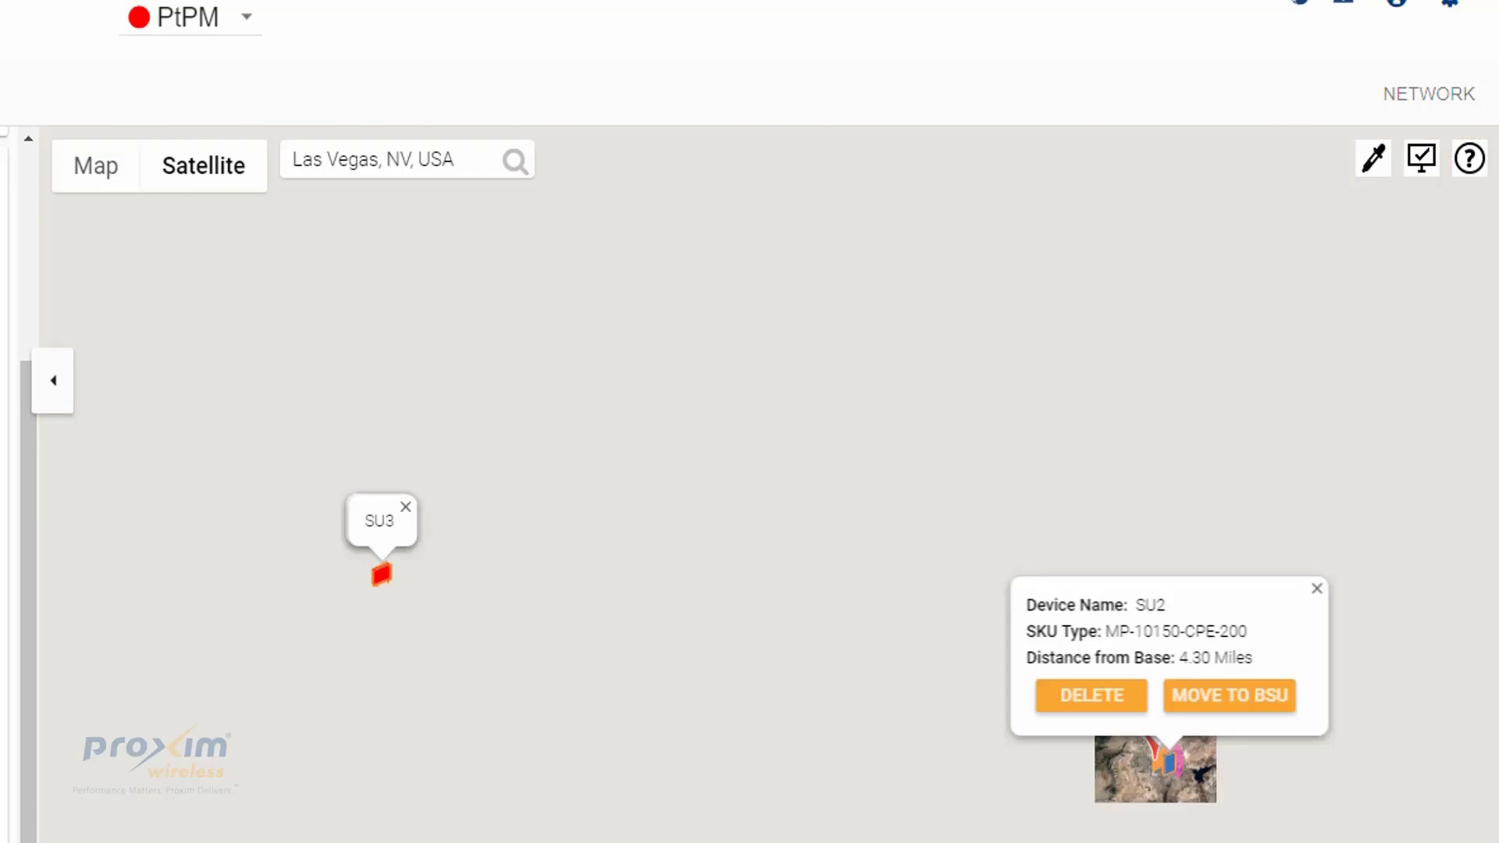
{"action": "left_click_drag", "start_coordinate": [478, 700], "coordinate": [576, 747]}
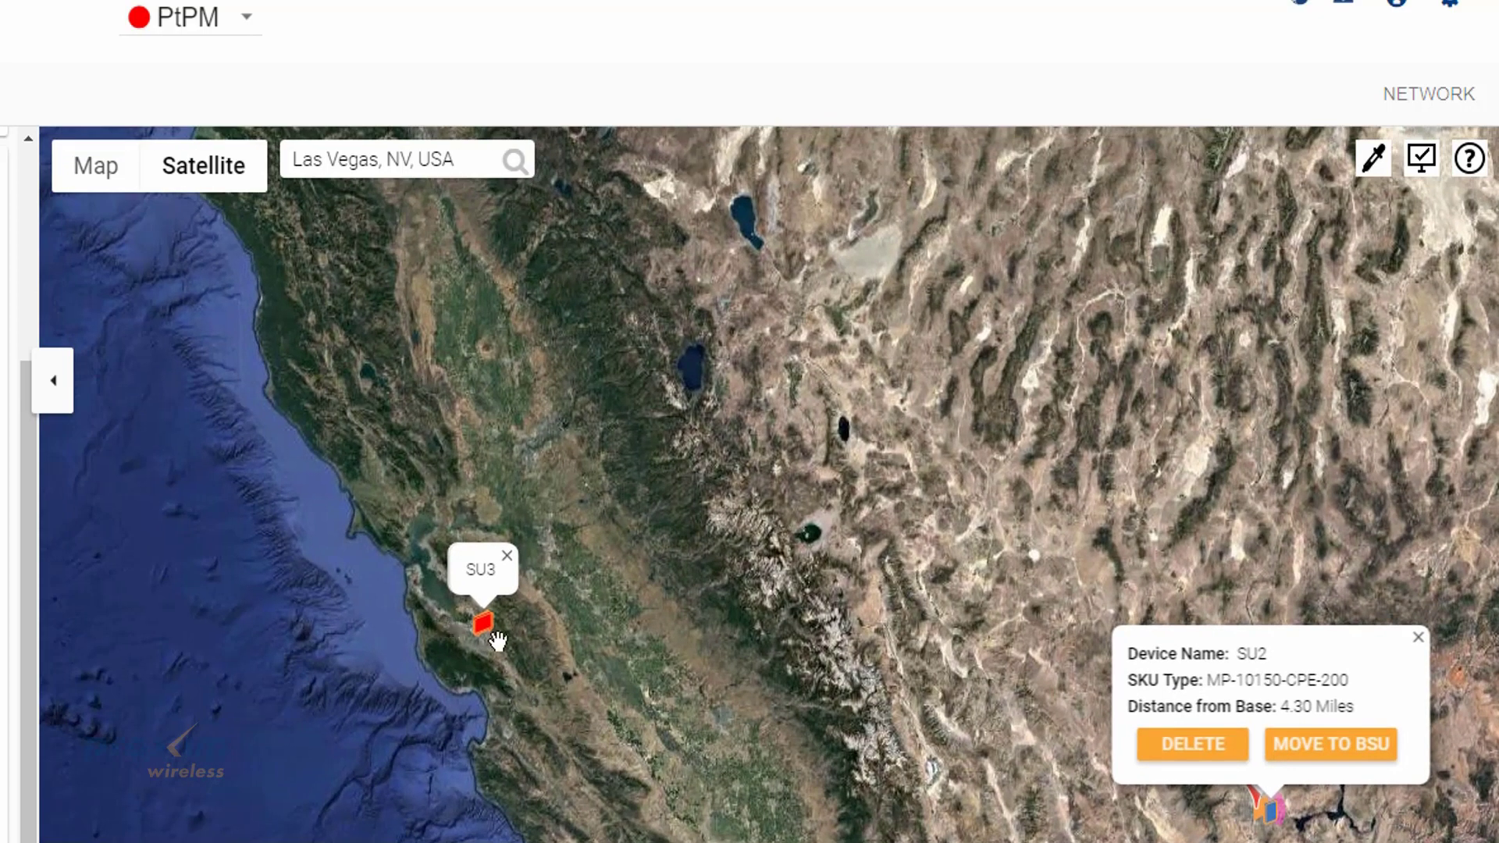
{"action": "scroll", "coordinate": [498, 641], "scroll_direction": "up", "scroll_amount": 2}
{"action": "scroll", "coordinate": [461, 636], "scroll_direction": "up", "scroll_amount": 2}
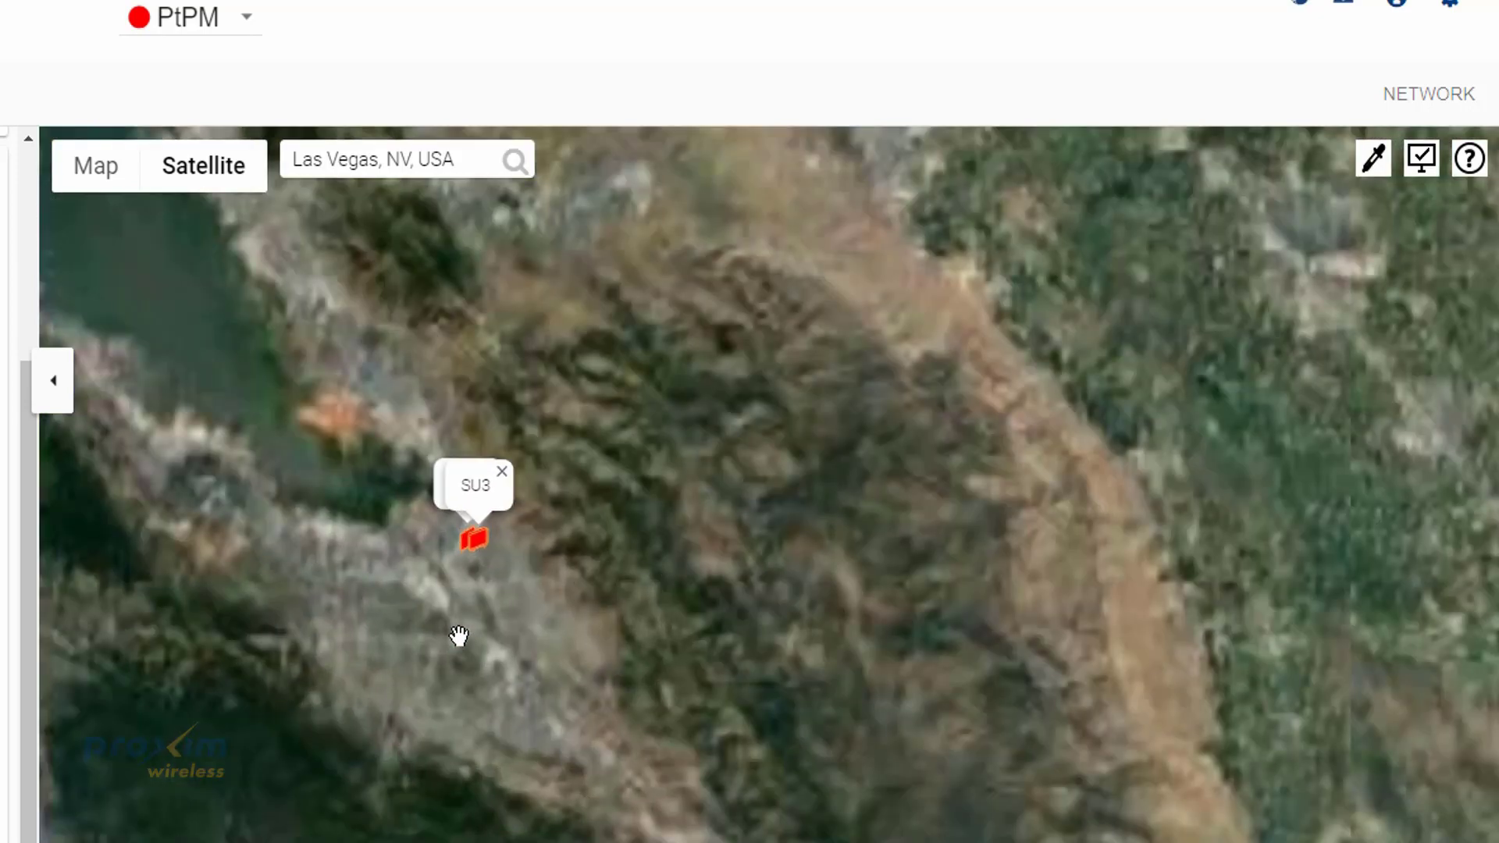
{"action": "scroll", "coordinate": [468, 628], "scroll_direction": "up", "scroll_amount": 1}
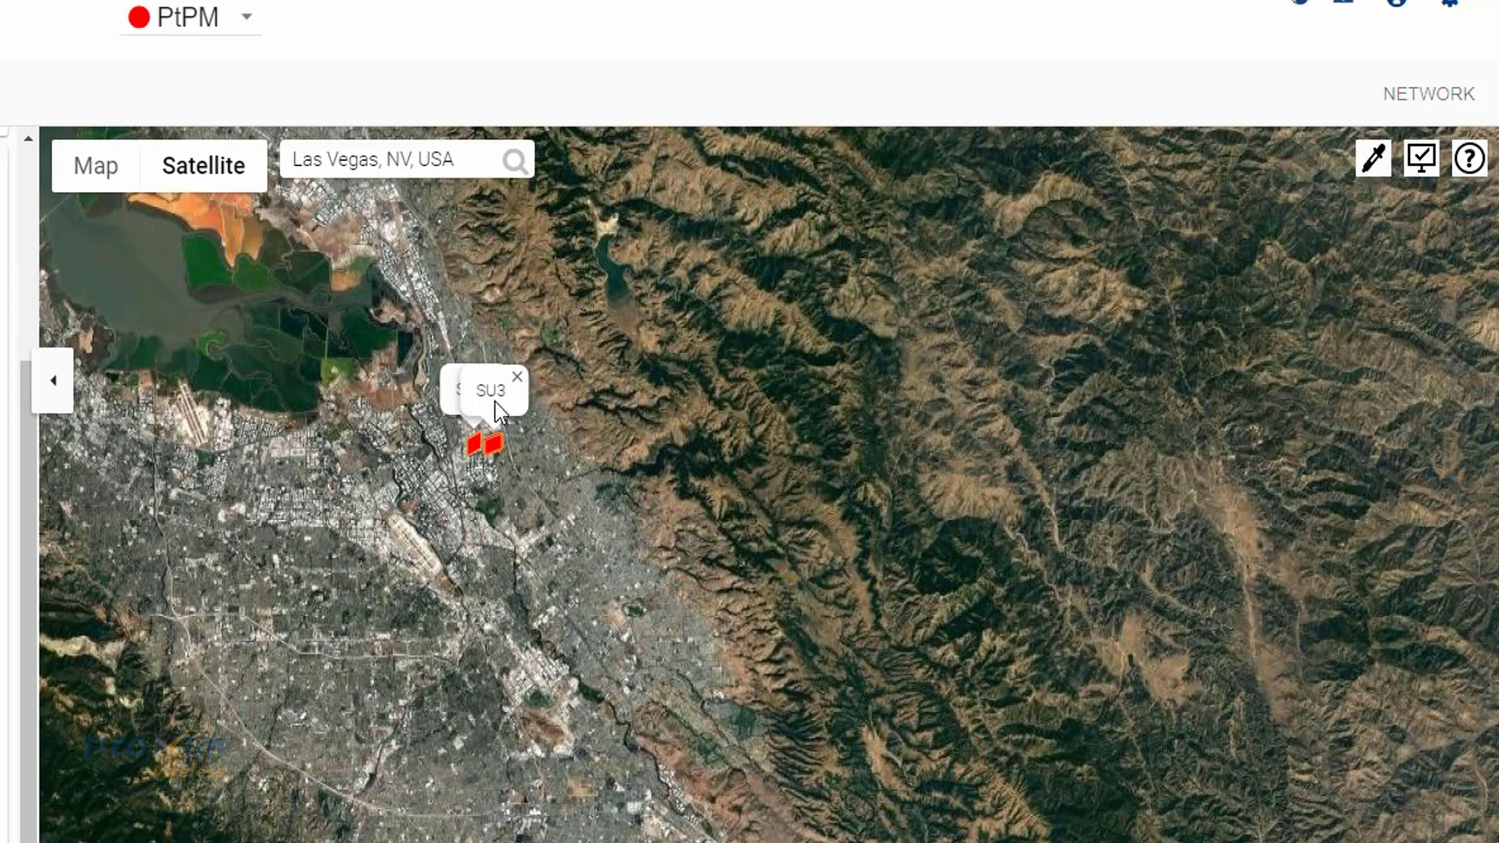
{"action": "left_click", "coordinate": [493, 446]}
{"action": "left_click", "coordinate": [556, 375]}
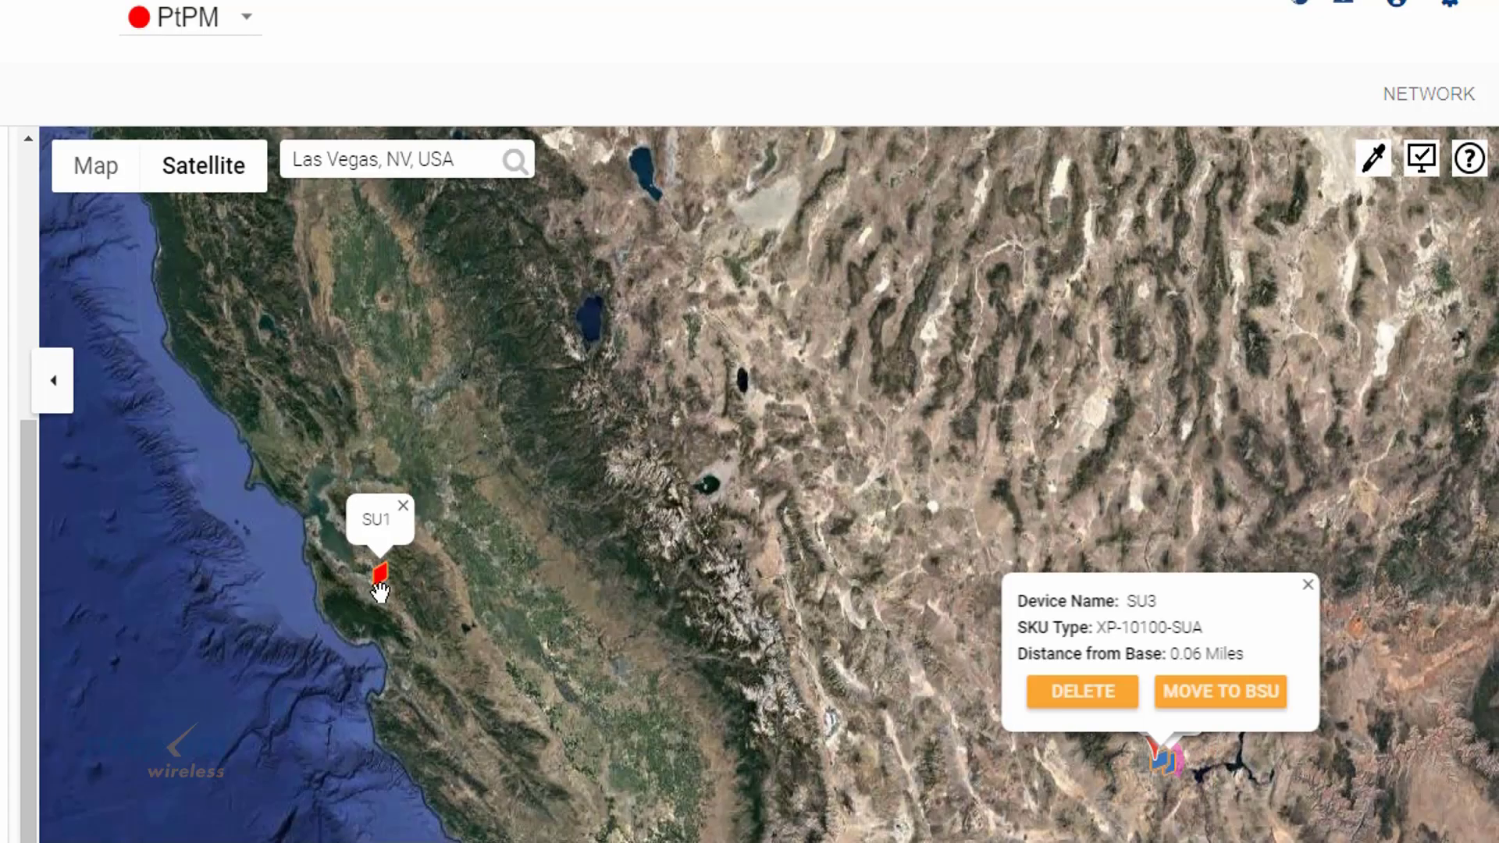
{"action": "left_click", "coordinate": [380, 590]}
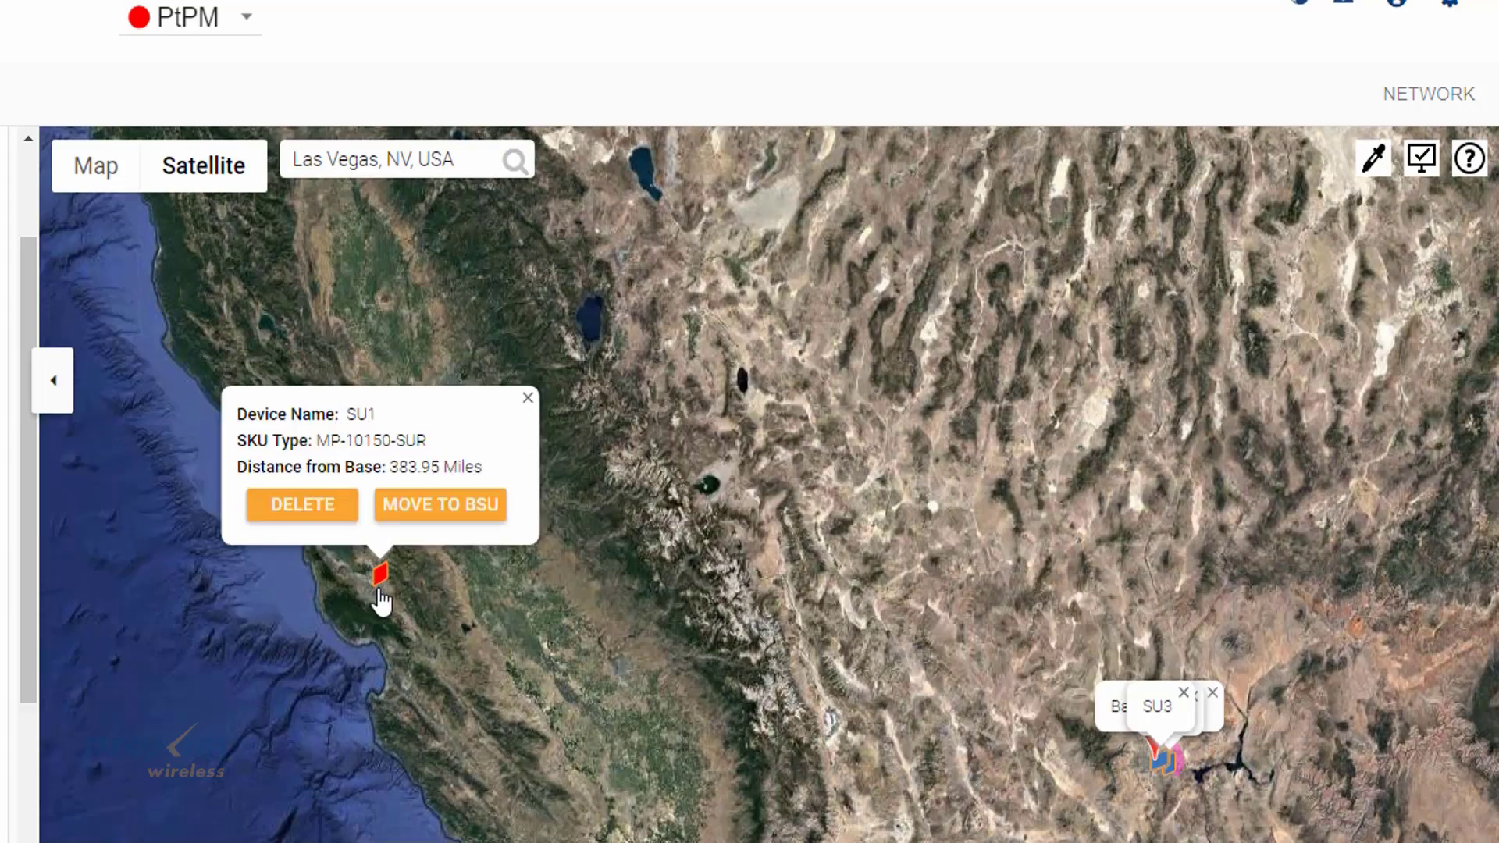
{"action": "left_click", "coordinate": [435, 521]}
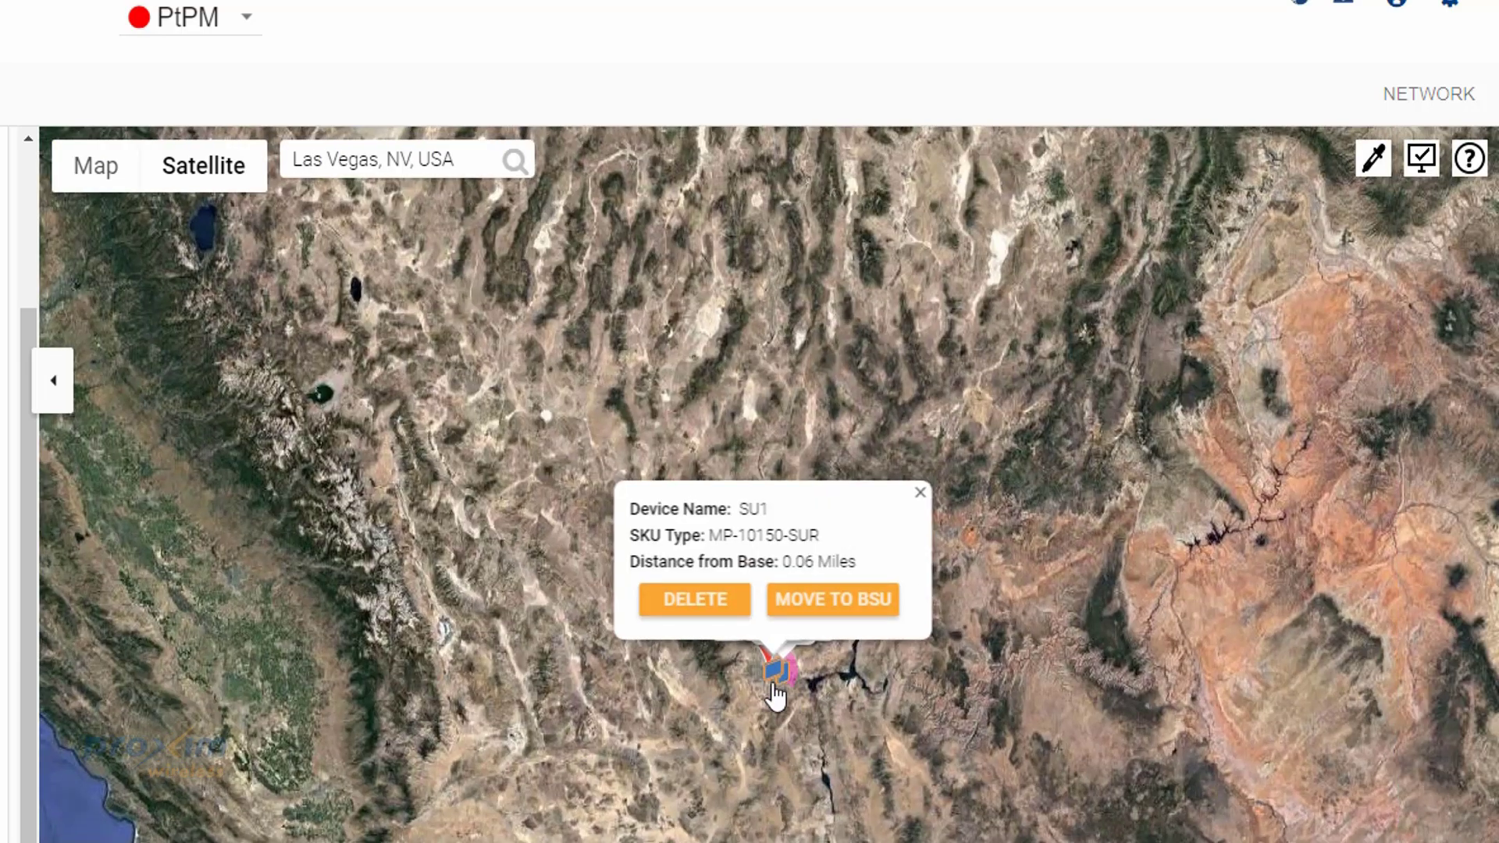
- Place SU3 east-northeast of the base station and SU1 about 3 miles east-southeast of it, both inside the coverage sector
{"action": "scroll", "coordinate": [774, 679], "scroll_direction": "up", "scroll_amount": 1}
{"action": "scroll", "coordinate": [771, 682], "scroll_direction": "up", "scroll_amount": 3}
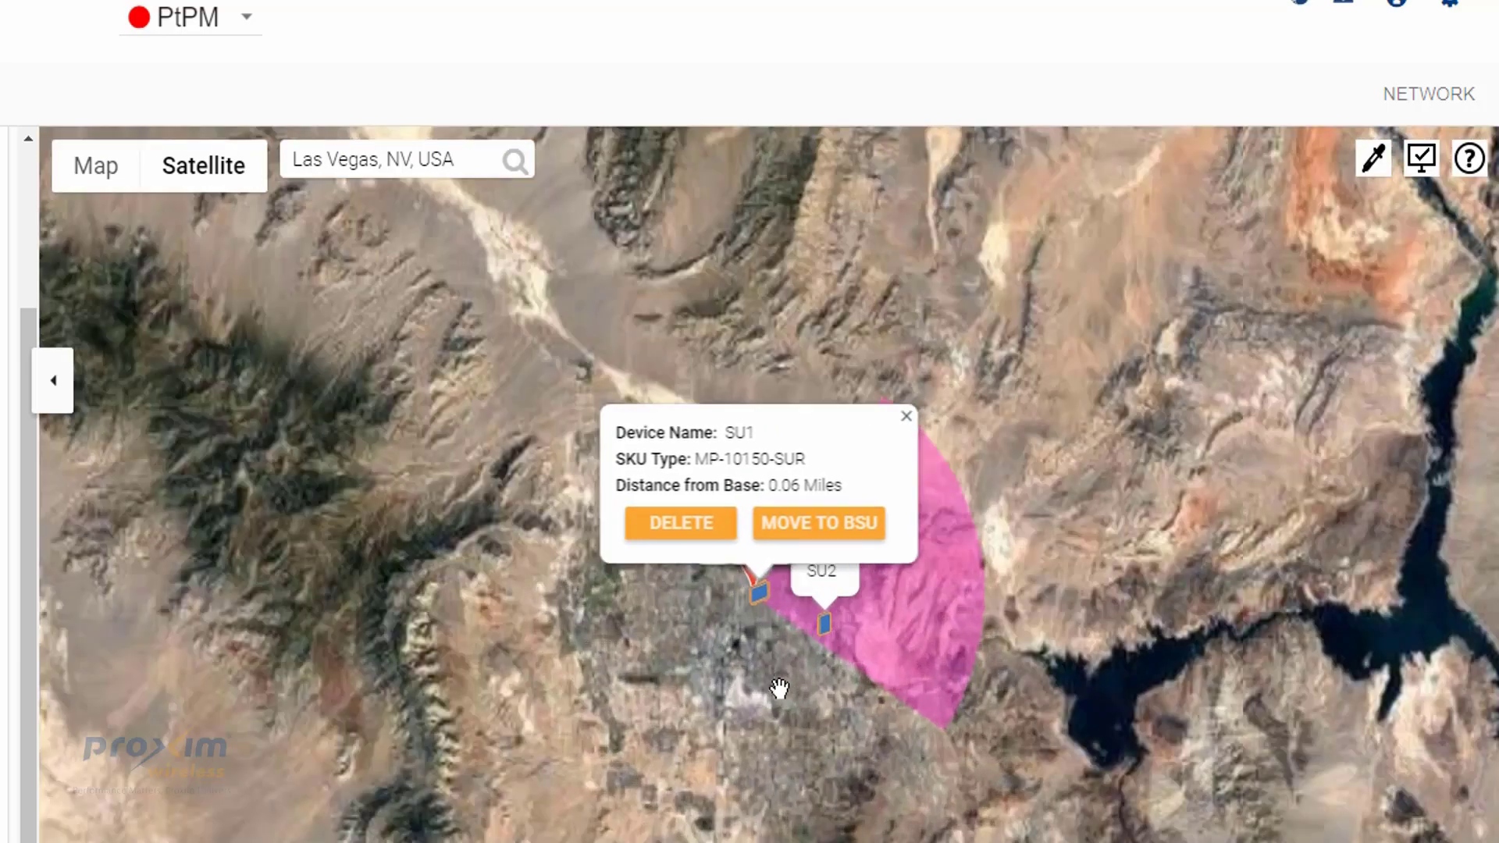
{"action": "scroll", "coordinate": [780, 706], "scroll_direction": "up", "scroll_amount": 2}
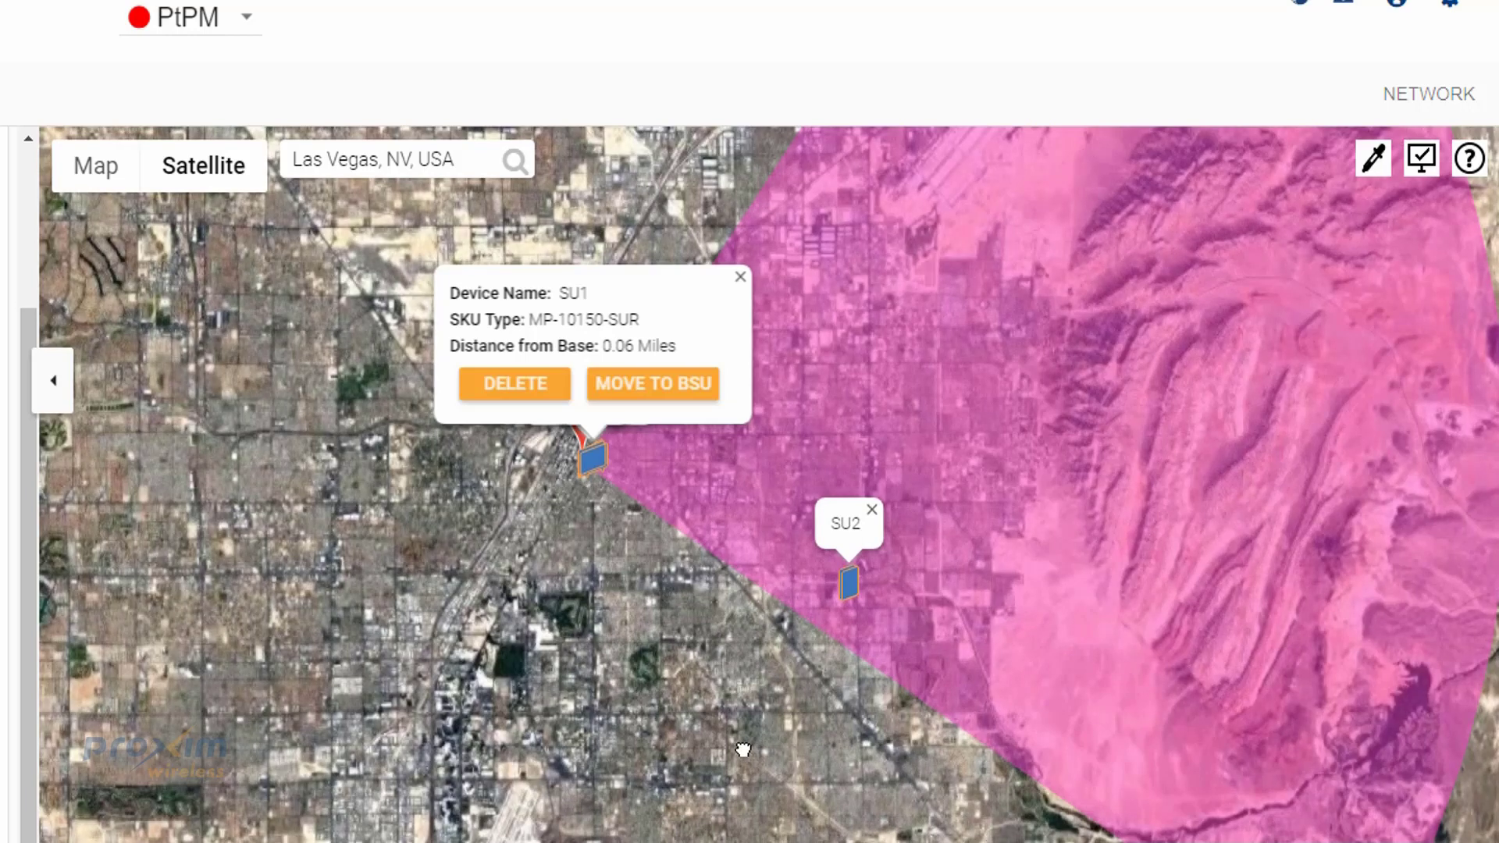
{"action": "left_click_drag", "start_coordinate": [779, 706], "coordinate": [712, 808]}
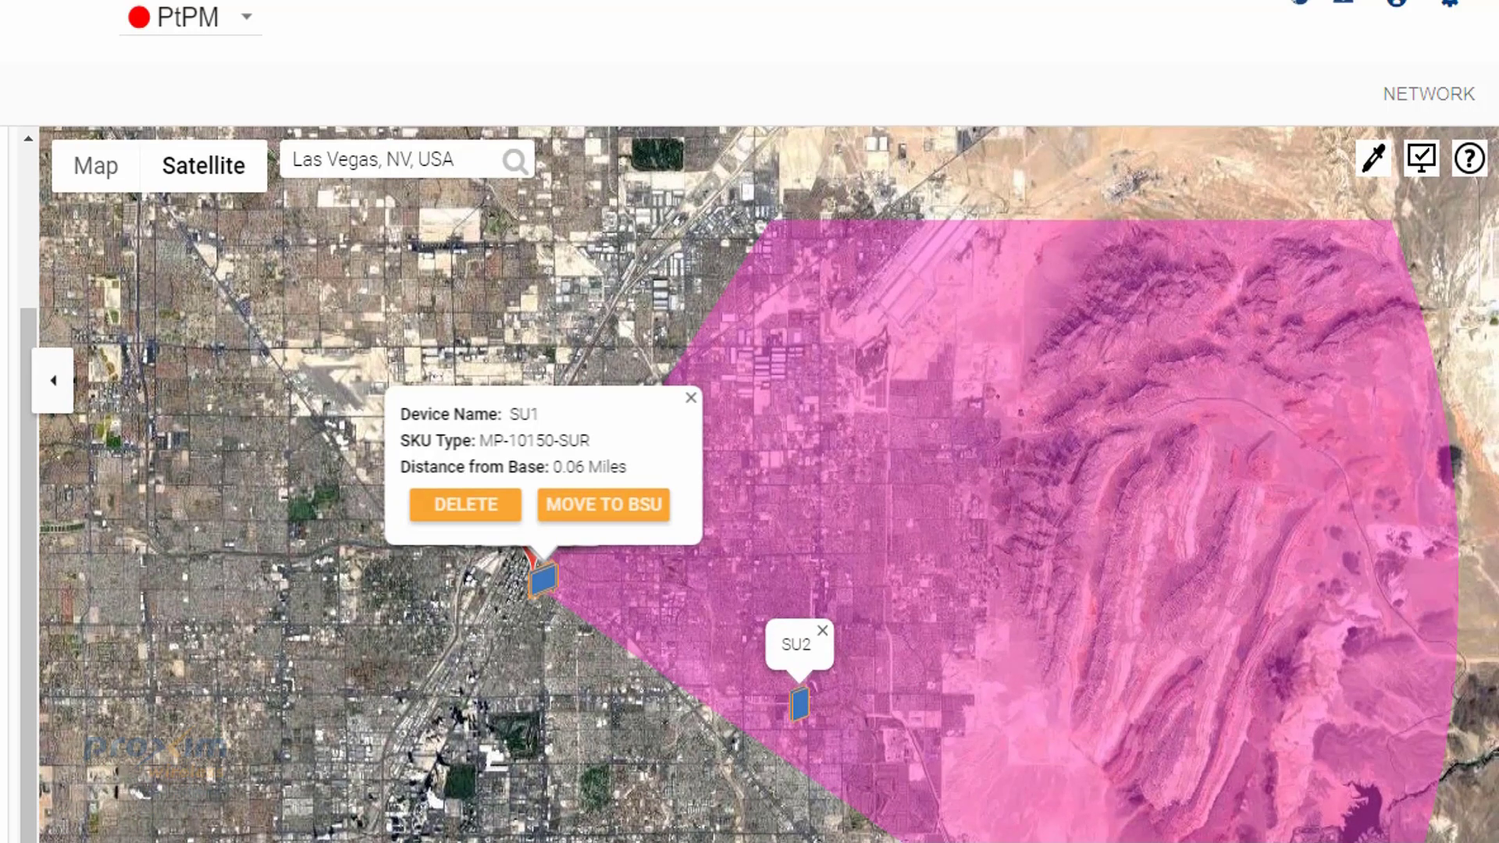
{"action": "scroll", "coordinate": [538, 578], "scroll_direction": "up", "scroll_amount": 1}
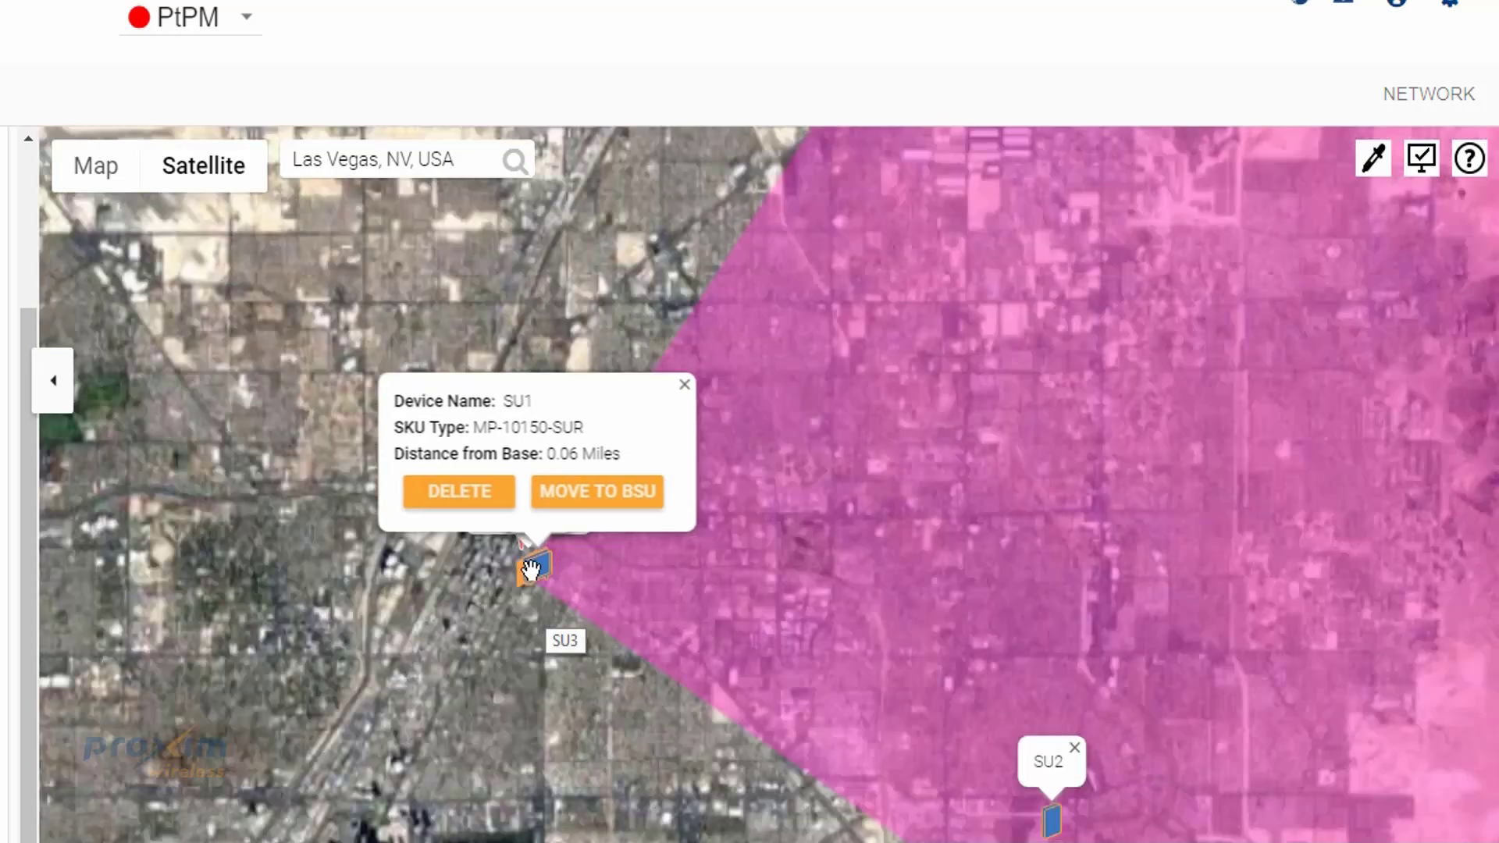
{"action": "left_click_drag", "start_coordinate": [575, 563], "coordinate": [1238, 287]}
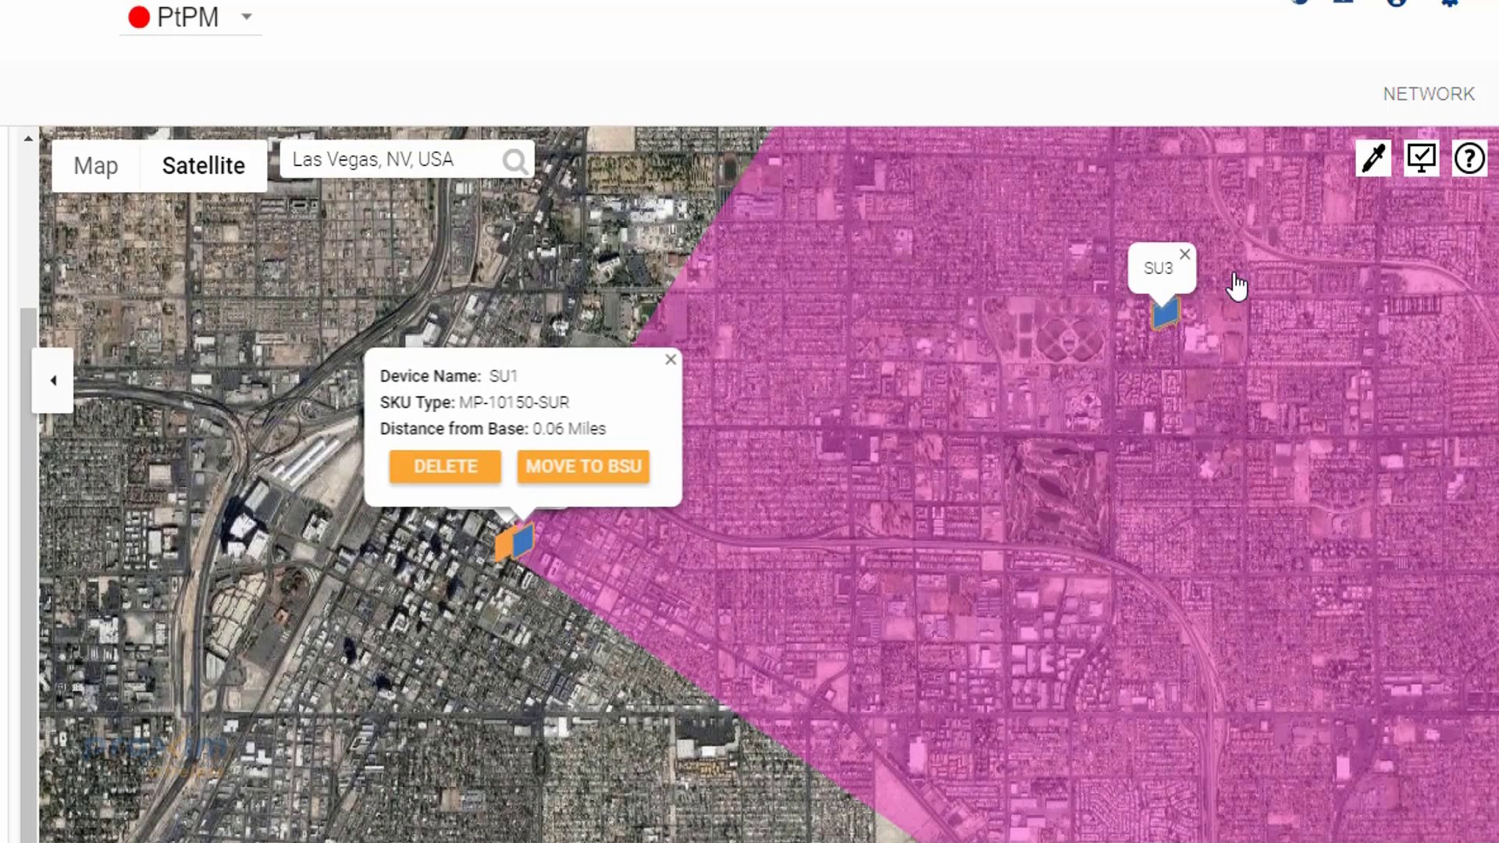
{"action": "left_click_drag", "start_coordinate": [521, 547], "coordinate": [1275, 763]}
- Reposition SU3 farther north inside the sector, closer to its northwestern edge
{"action": "scroll", "coordinate": [1257, 836], "scroll_direction": "down", "scroll_amount": 1}
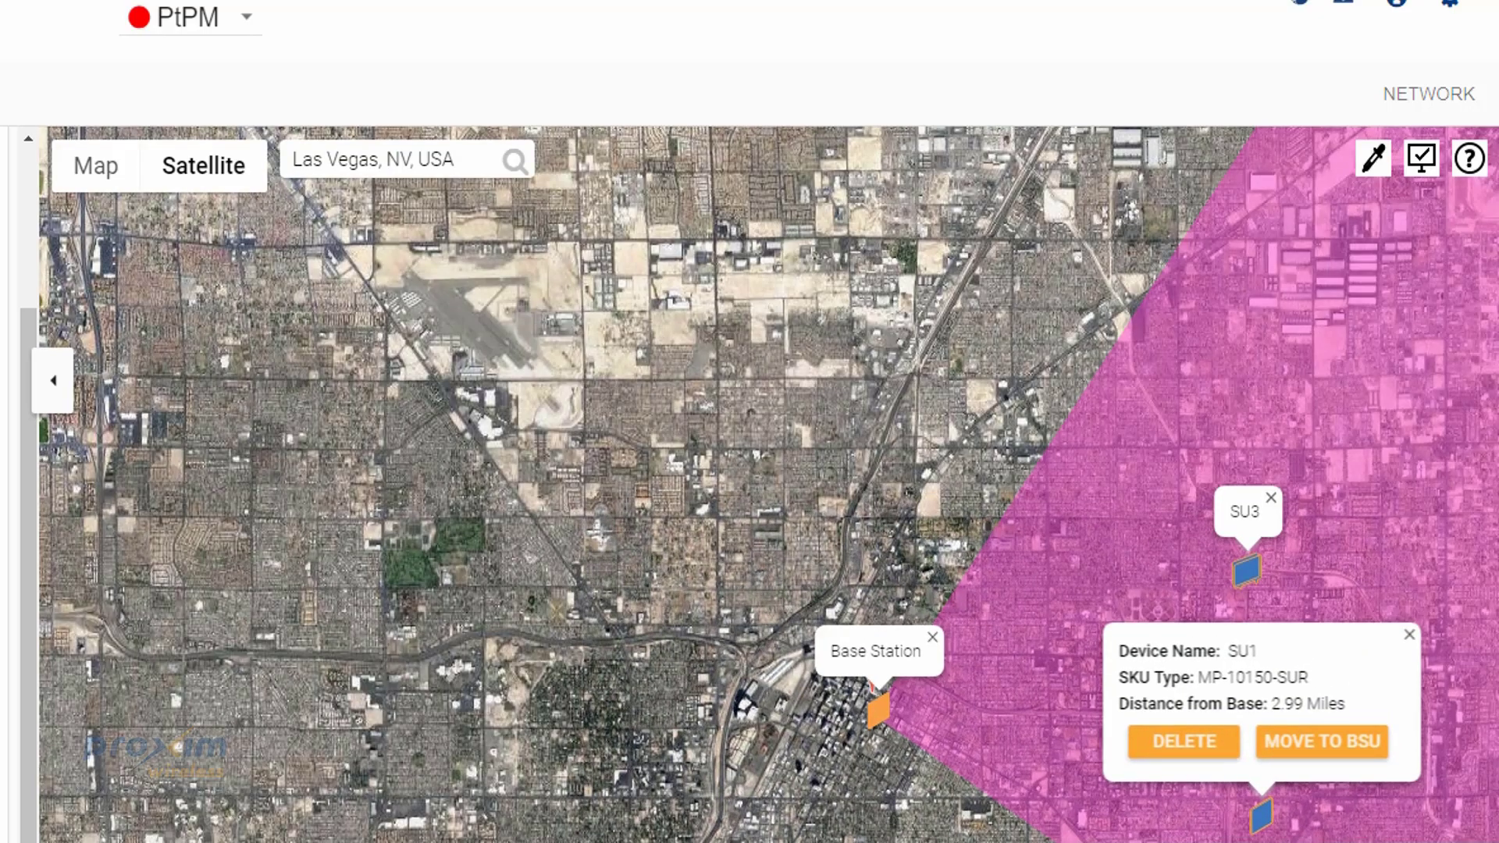
{"action": "mouse_move", "coordinate": [1245, 560]}
{"action": "left_mouse_down"}
{"action": "mouse_move", "coordinate": [1220, 330]}
{"action": "mouse_move", "coordinate": [1203, 328]}
{"action": "mouse_move", "coordinate": [1164, 244]}
{"action": "mouse_move", "coordinate": [1118, 236]}
{"action": "left_mouse_up"}
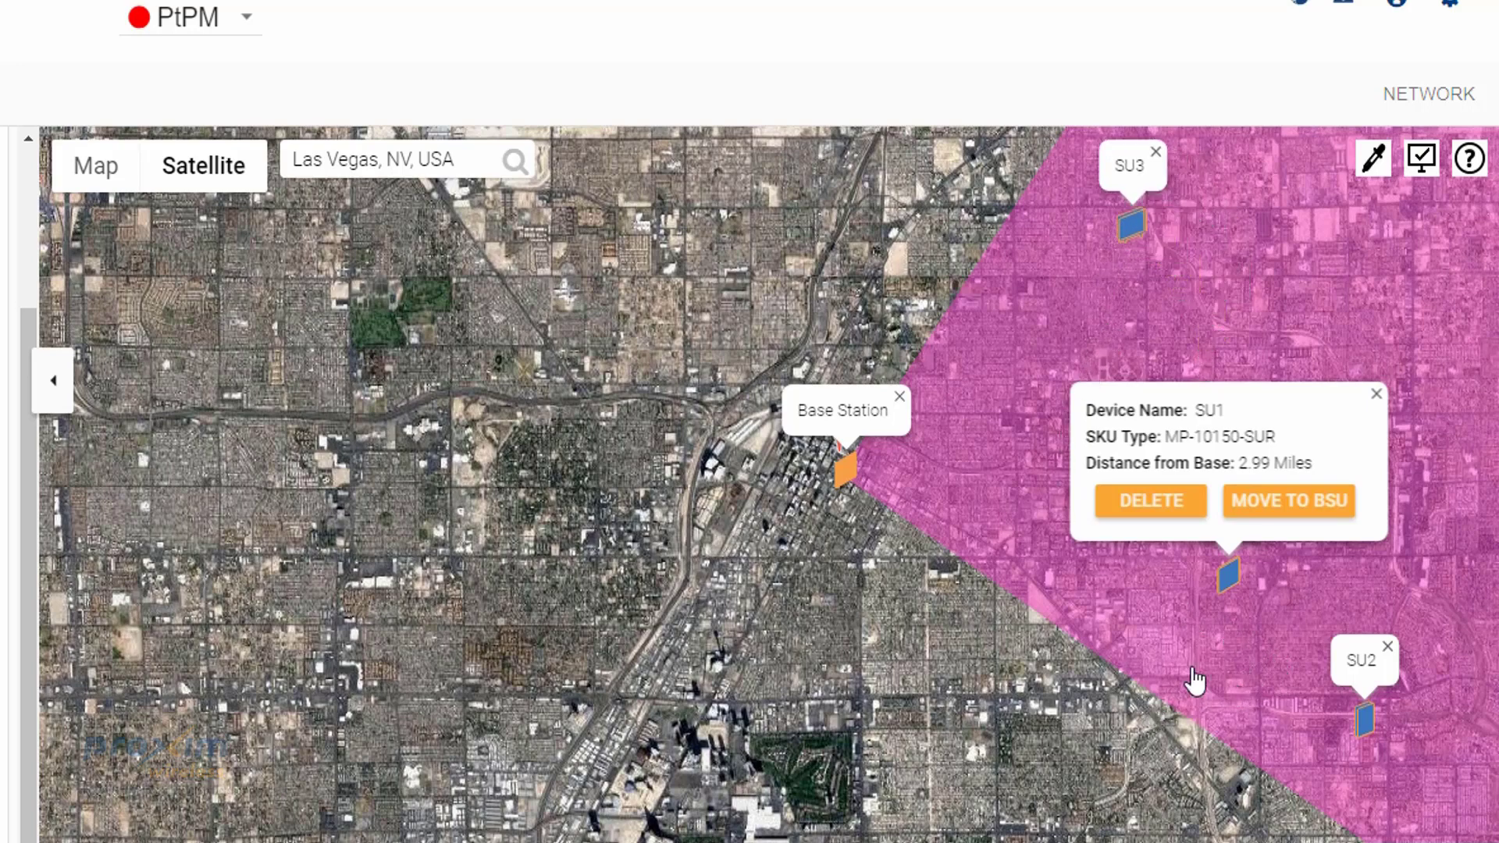
{"action": "left_click_drag", "start_coordinate": [1194, 682], "coordinate": [802, 842]}
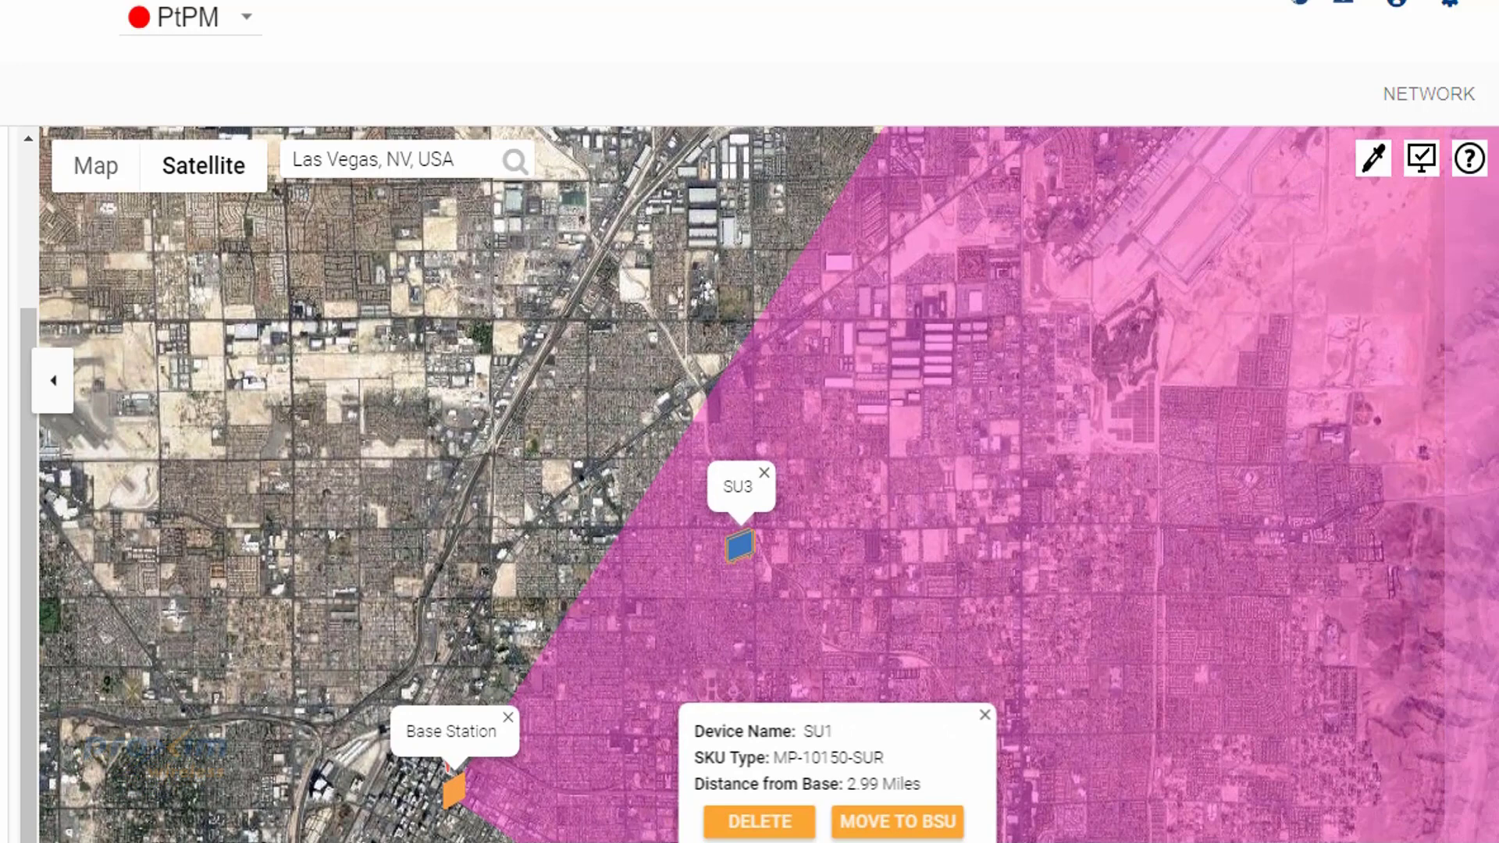
{"action": "left_click", "coordinate": [820, 586]}
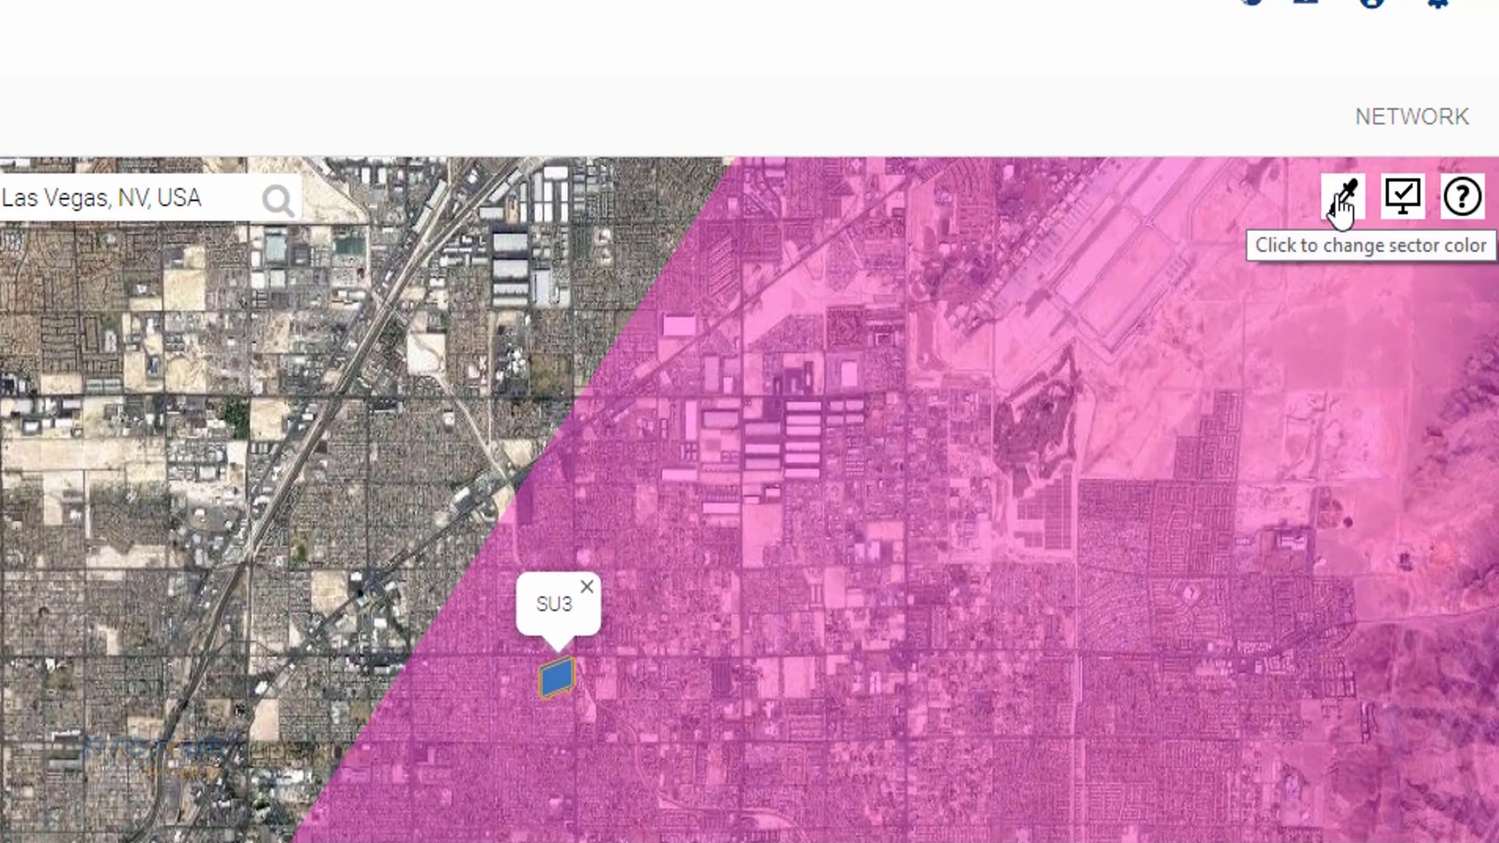
- Change the coverage sector's color to dark green (#206f22)
{"action": "left_click", "coordinate": [1369, 168]}
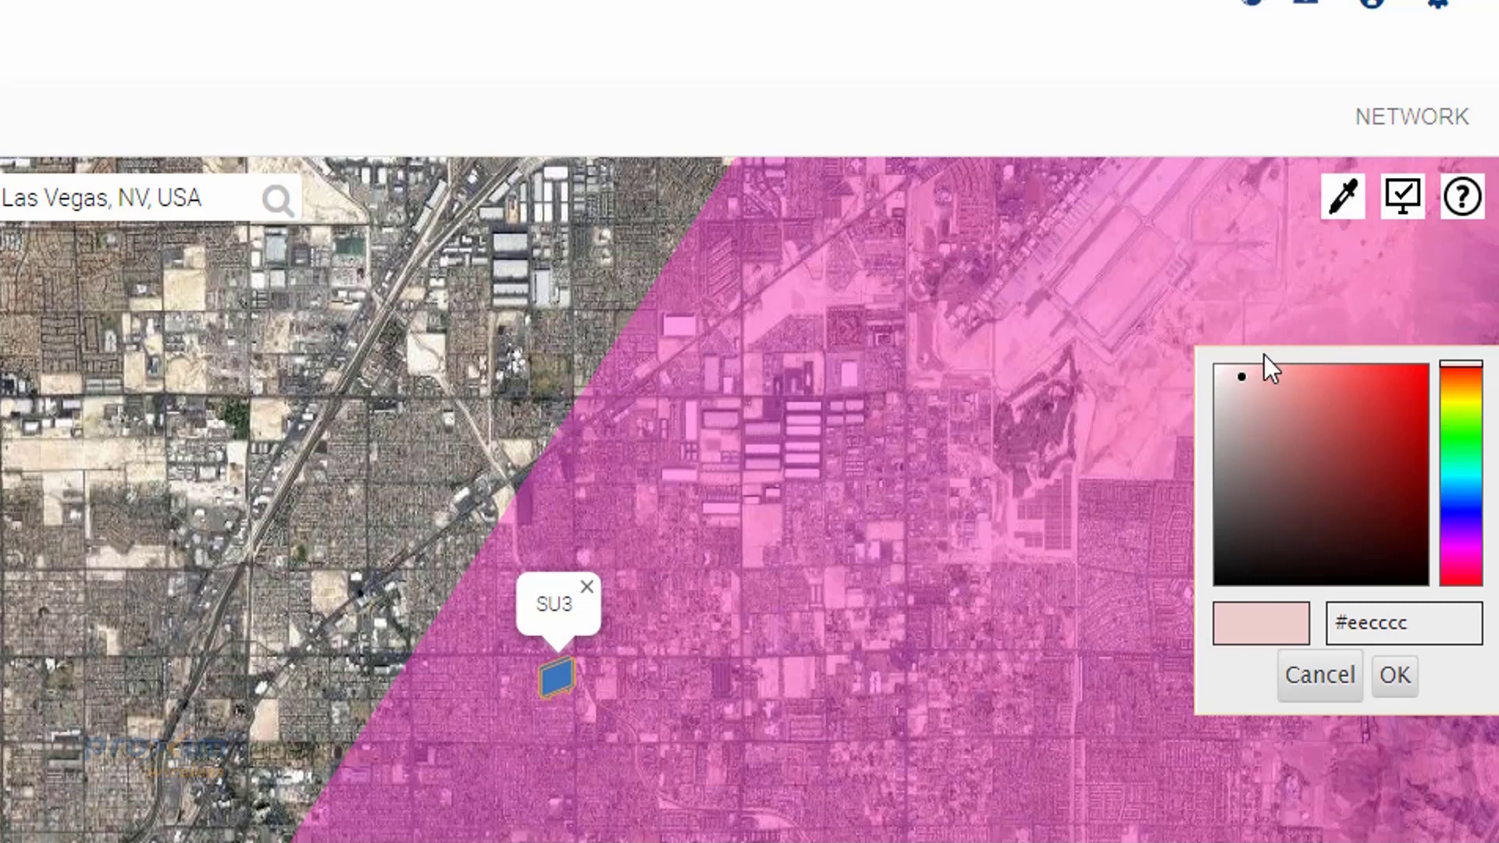
{"action": "mouse_move", "coordinate": [1241, 378]}
{"action": "left_mouse_down"}
{"action": "mouse_move", "coordinate": [1364, 405]}
{"action": "mouse_move", "coordinate": [1365, 495]}
{"action": "left_mouse_up"}
{"action": "left_click", "coordinate": [1450, 442]}
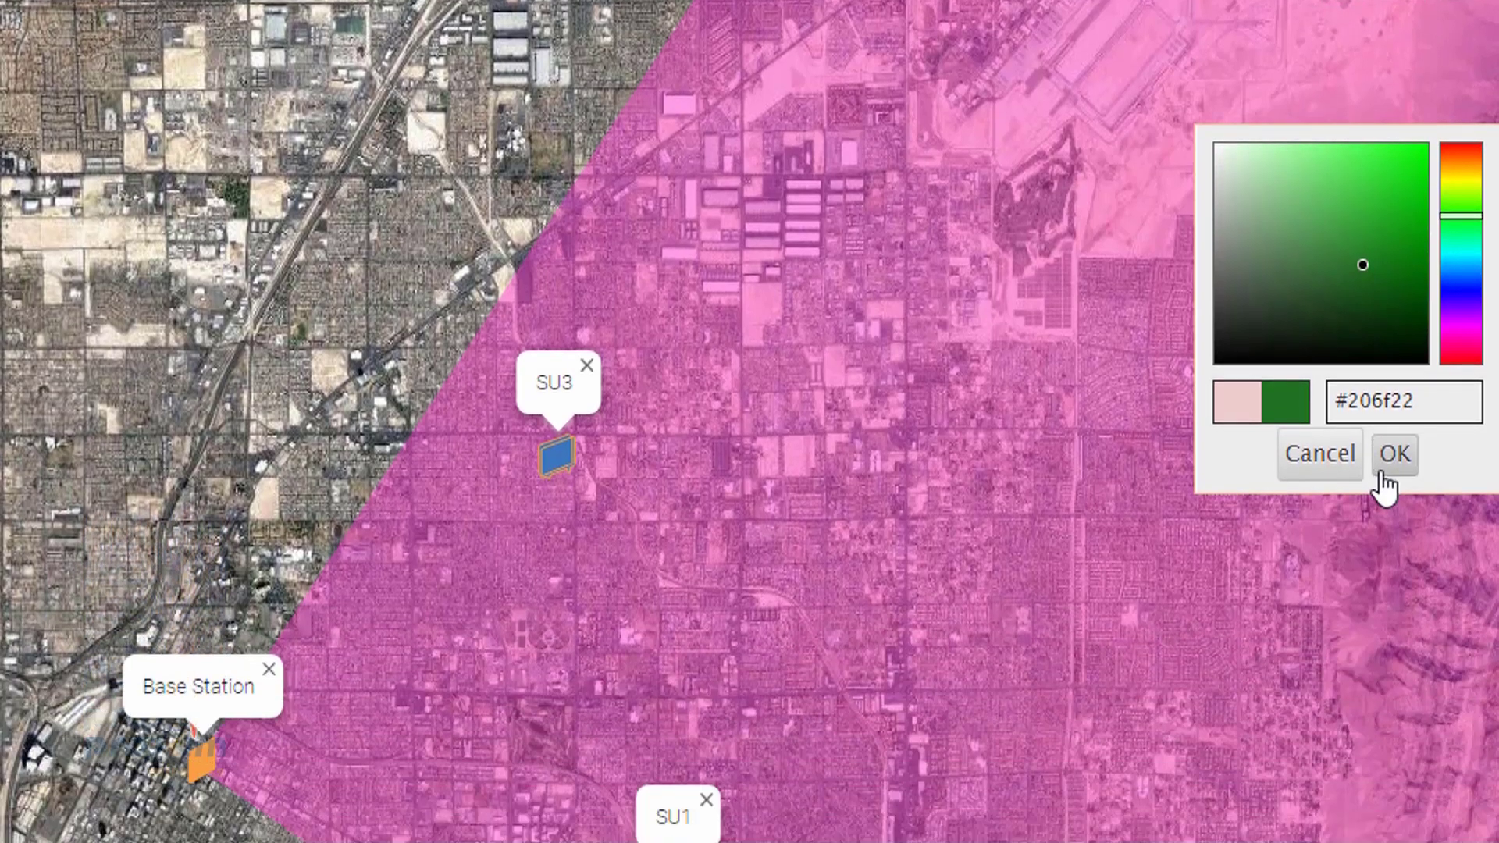
{"action": "left_click", "coordinate": [1394, 455]}
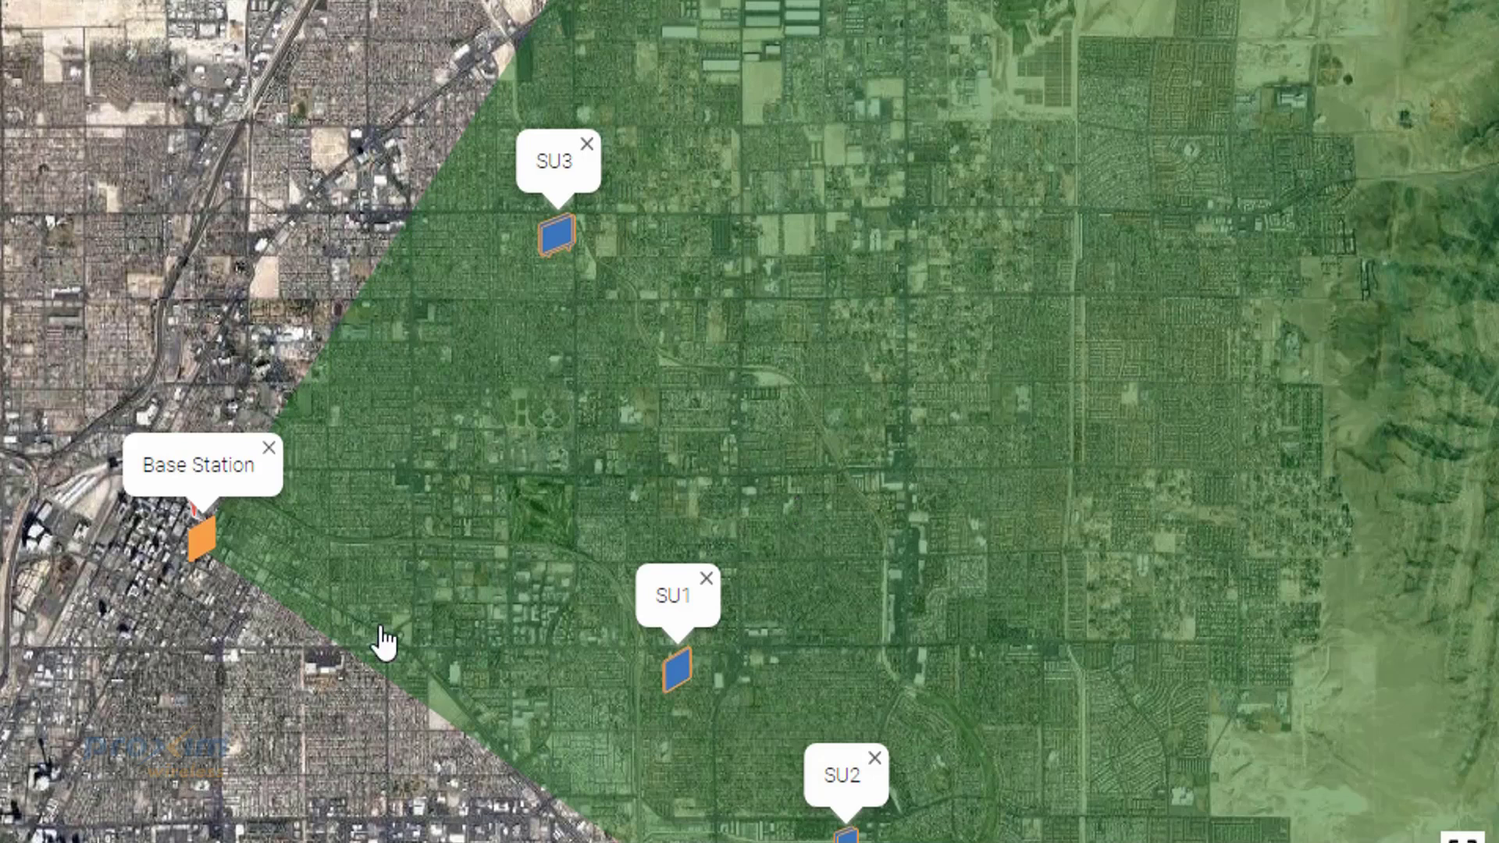
{"action": "scroll", "coordinate": [382, 642], "scroll_direction": "down", "scroll_amount": 3}
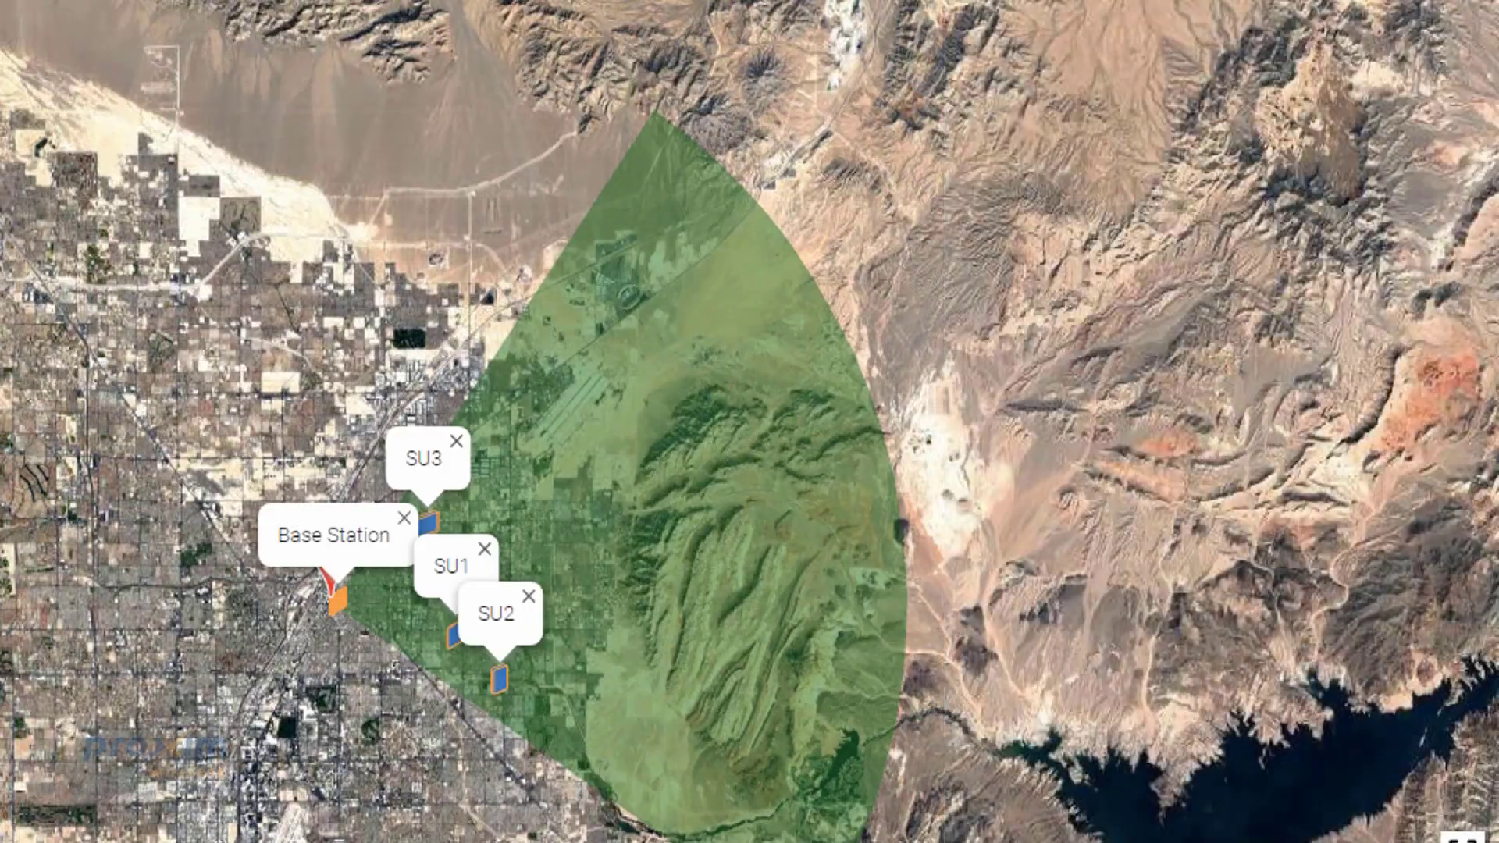
{"action": "left_click_drag", "start_coordinate": [385, 643], "coordinate": [297, 531]}
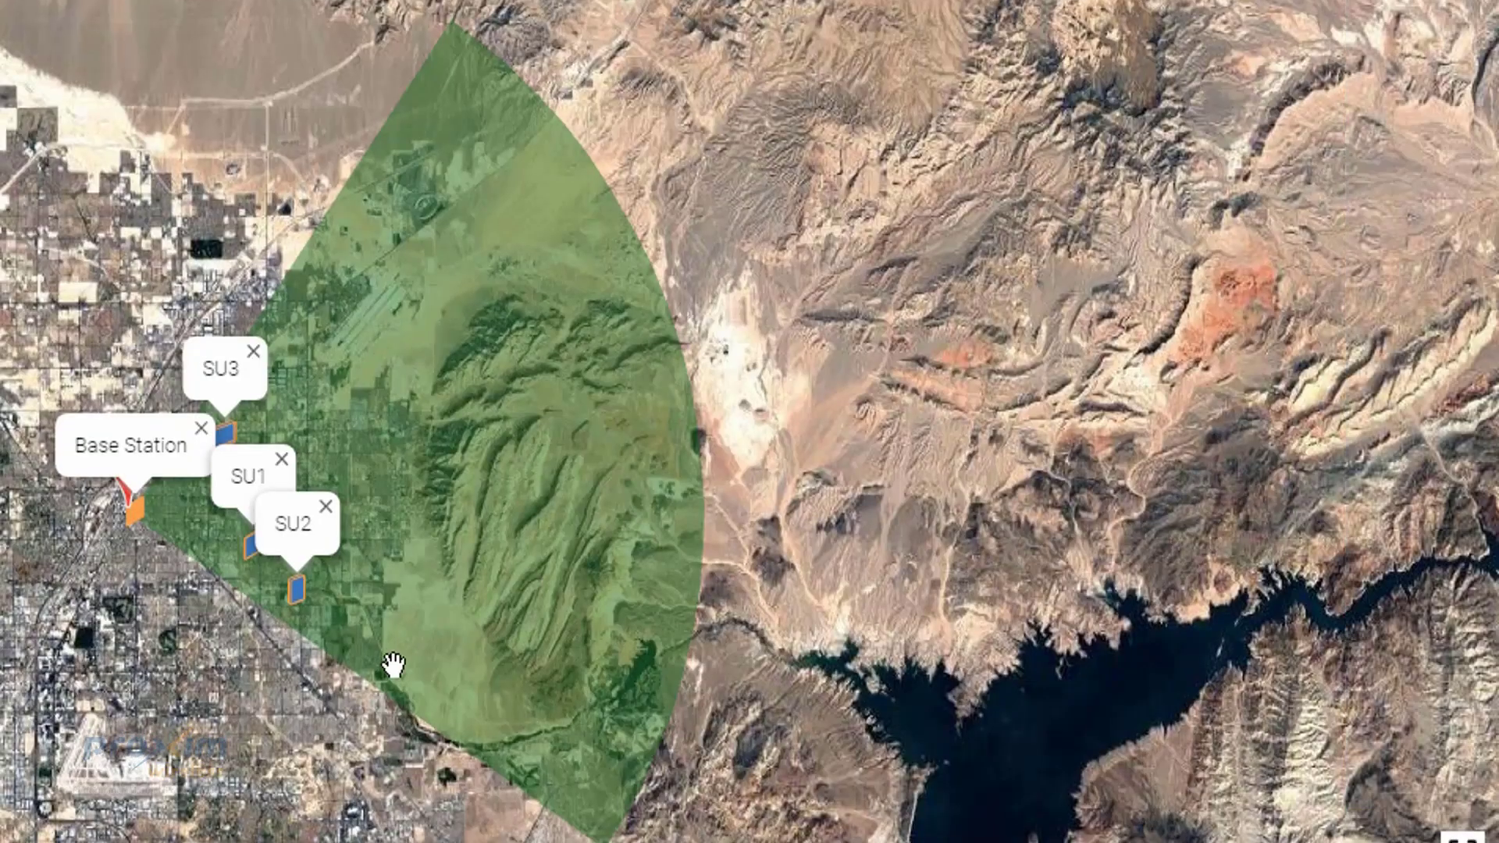
- Change the magenta coverage sector's color to dark green (#207a21)
{"action": "left_click_drag", "start_coordinate": [295, 651], "coordinate": [910, 804]}
{"action": "scroll", "coordinate": [910, 804], "scroll_direction": "down", "scroll_amount": 2}
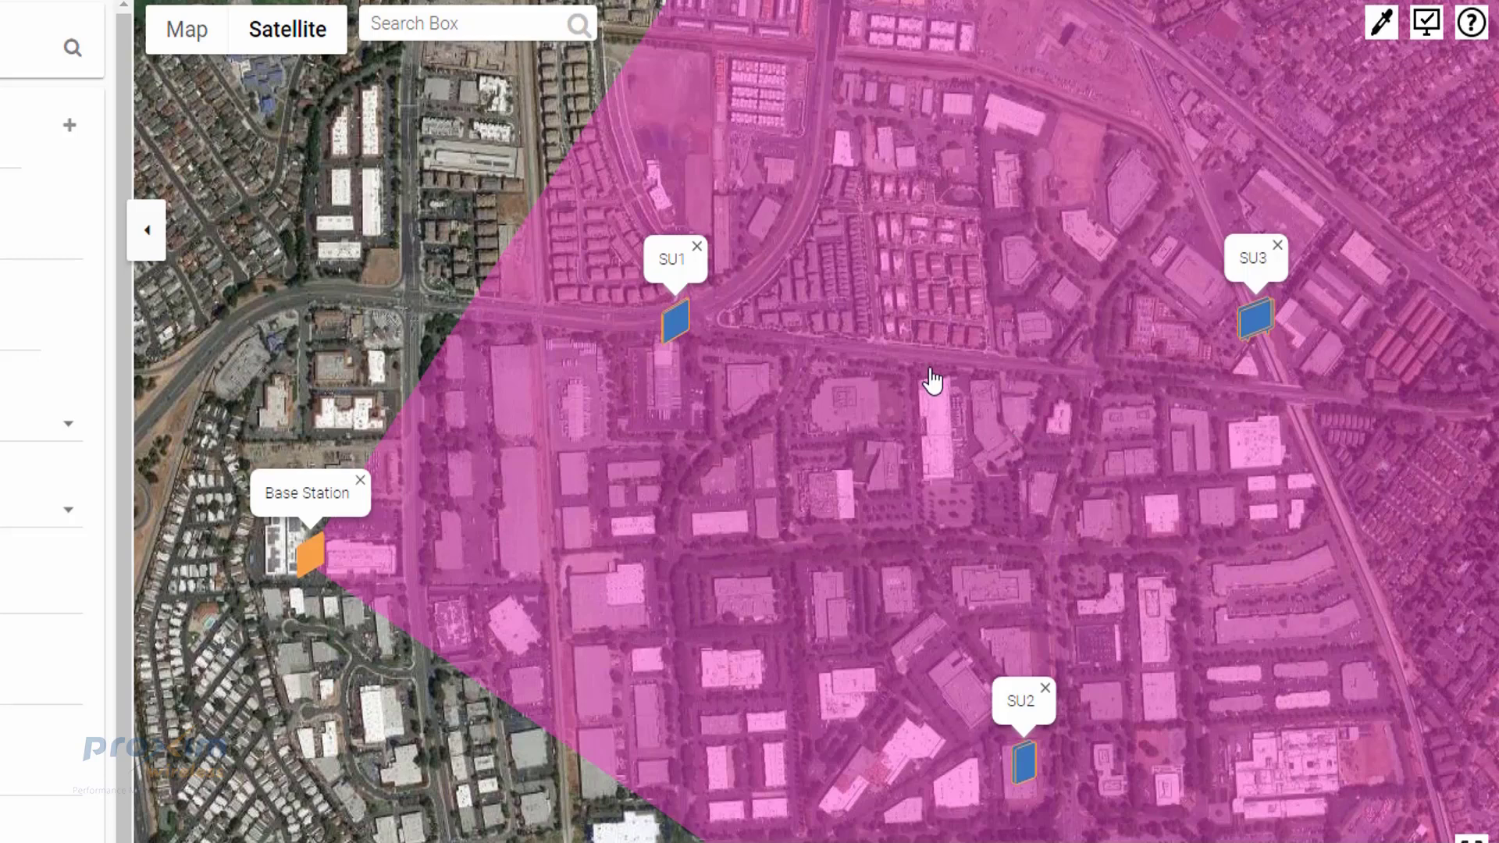
{"action": "left_click_drag", "start_coordinate": [964, 435], "coordinate": [1009, 510]}
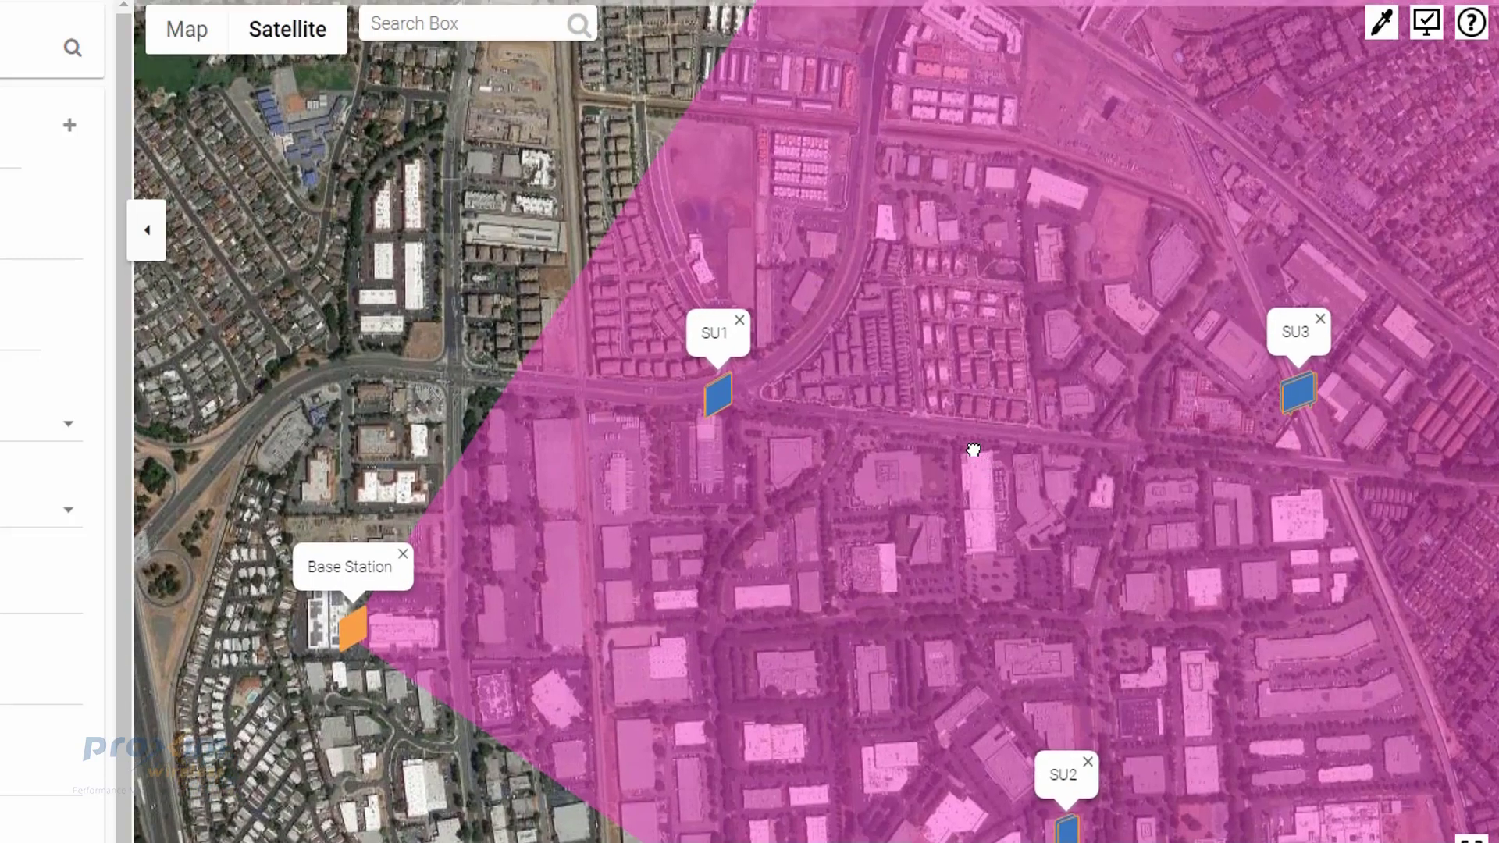
{"action": "left_click", "coordinate": [1382, 23]}
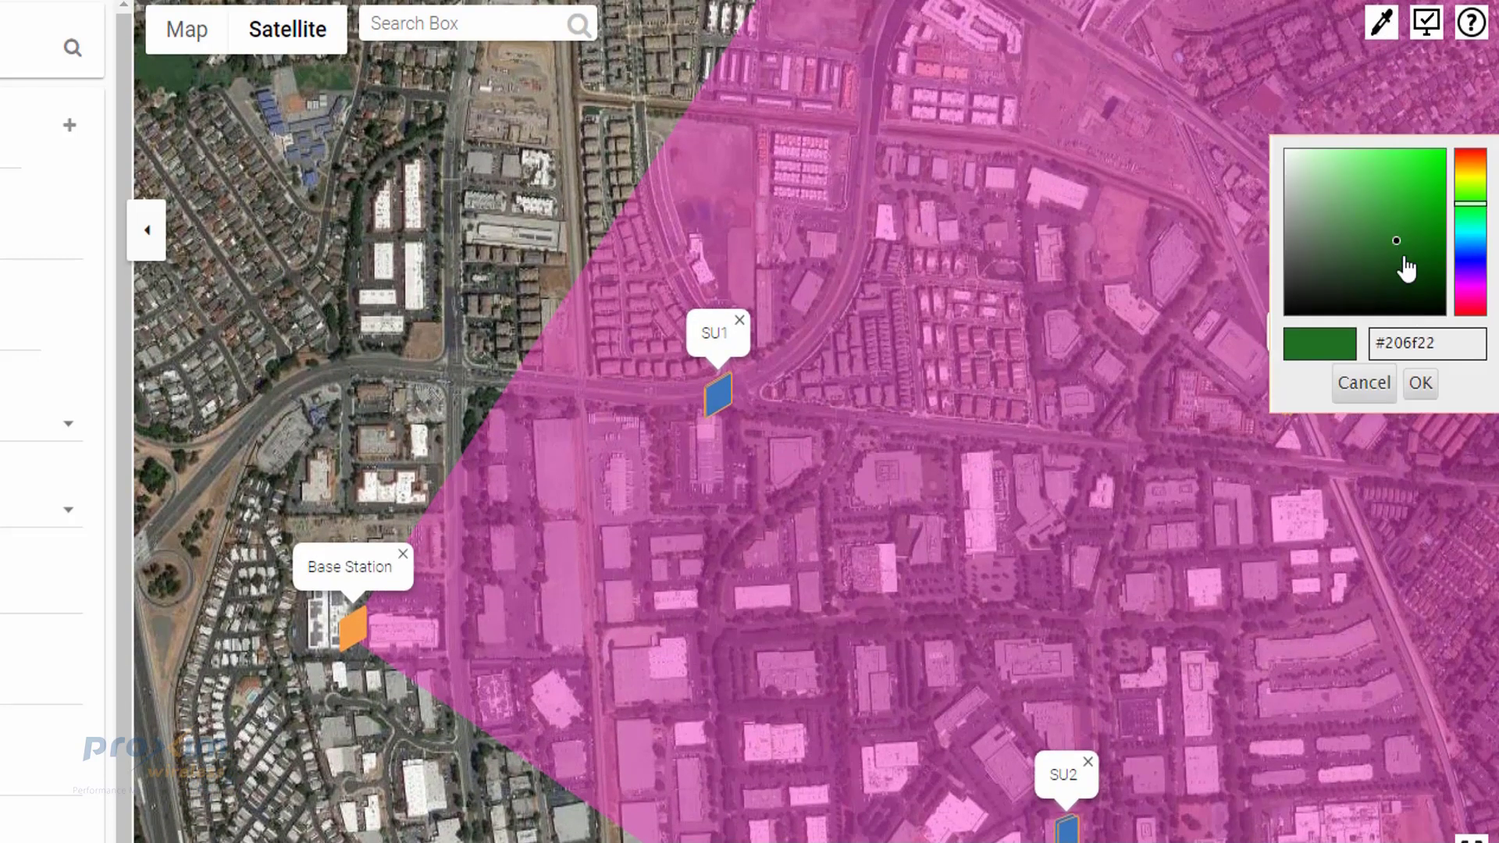
{"action": "left_click", "coordinate": [1420, 382]}
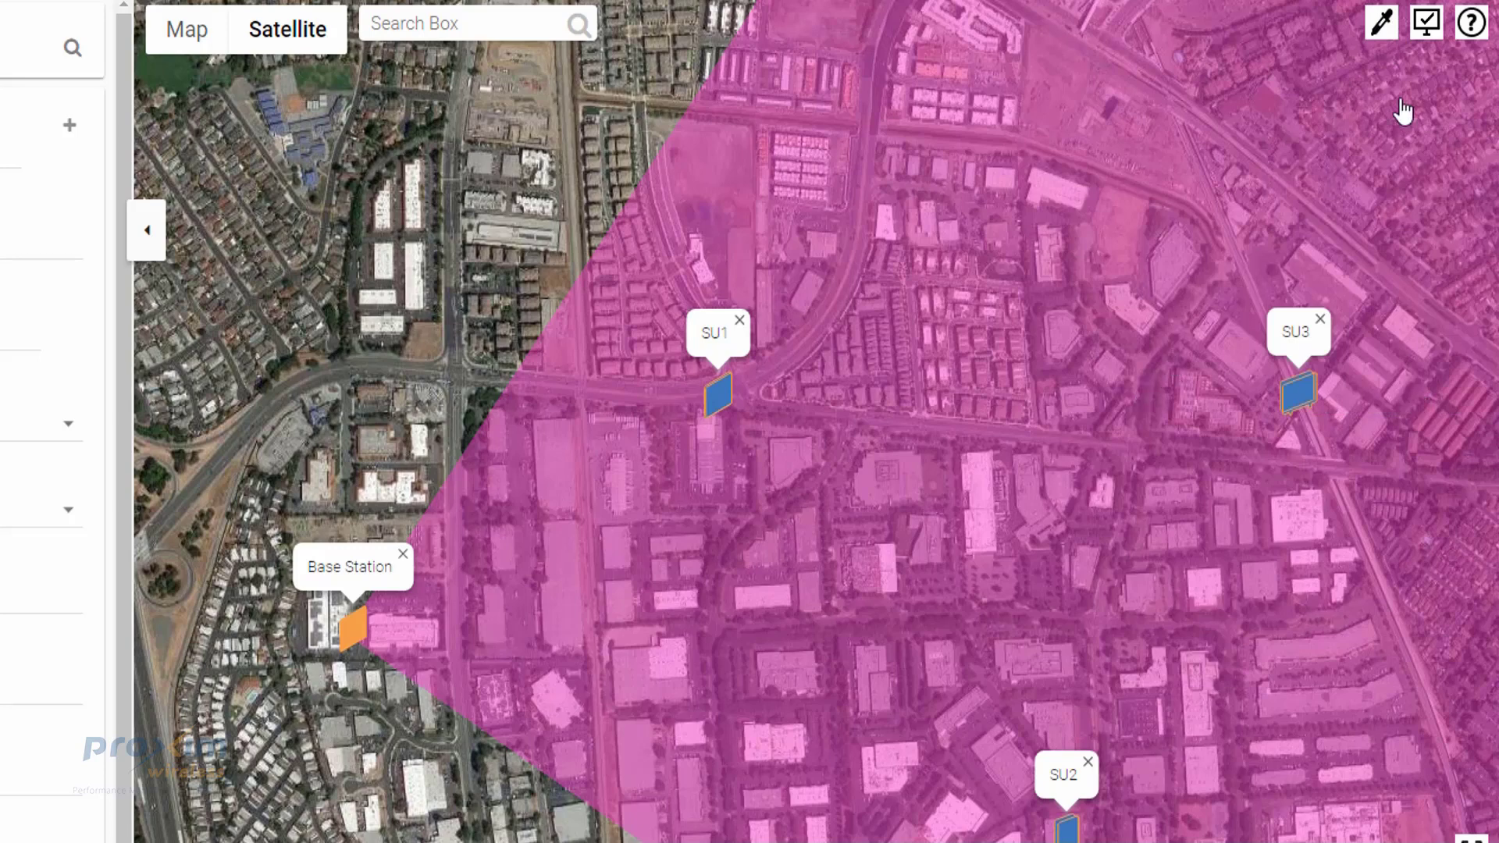
{"action": "left_click", "coordinate": [1382, 23]}
{"action": "left_click", "coordinate": [1401, 232]}
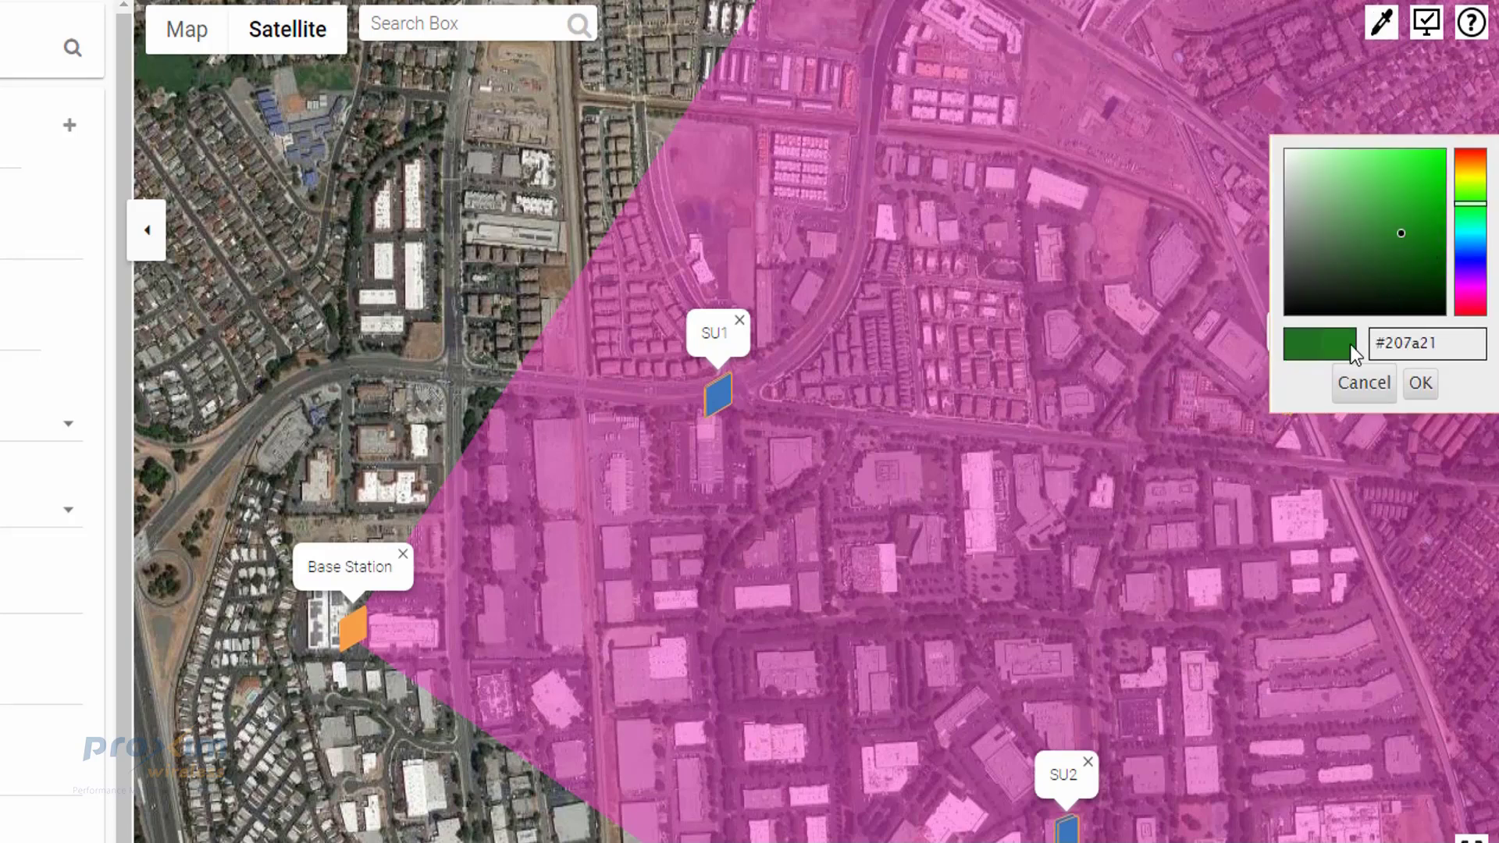
{"action": "left_click", "coordinate": [1421, 387]}
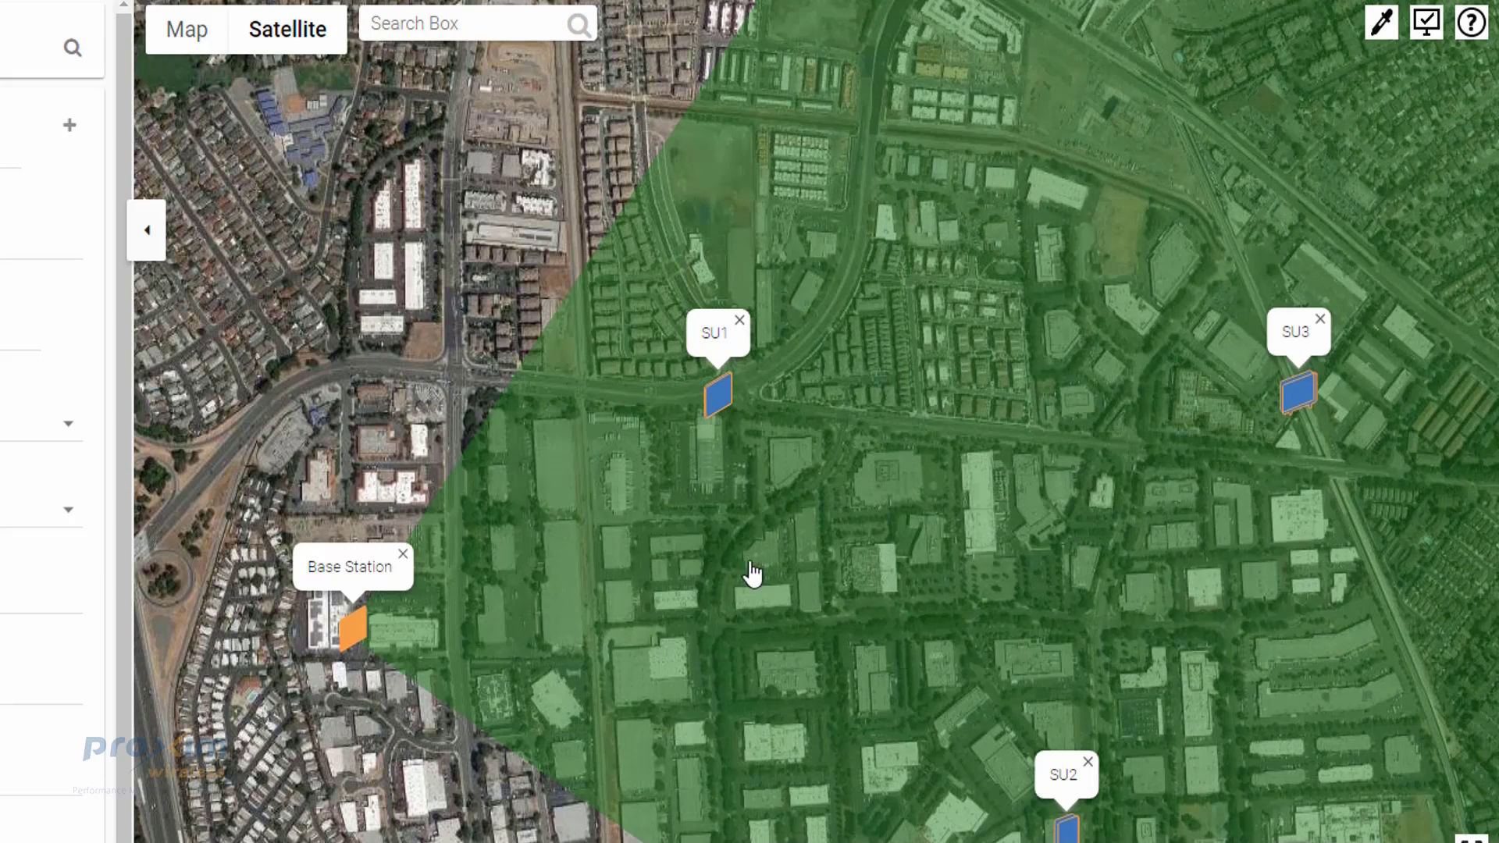
- Save the pending changes and examine both links in the network view around End Point A and the Base Station
{"action": "left_click_drag", "start_coordinate": [666, 584], "coordinate": [699, 612]}
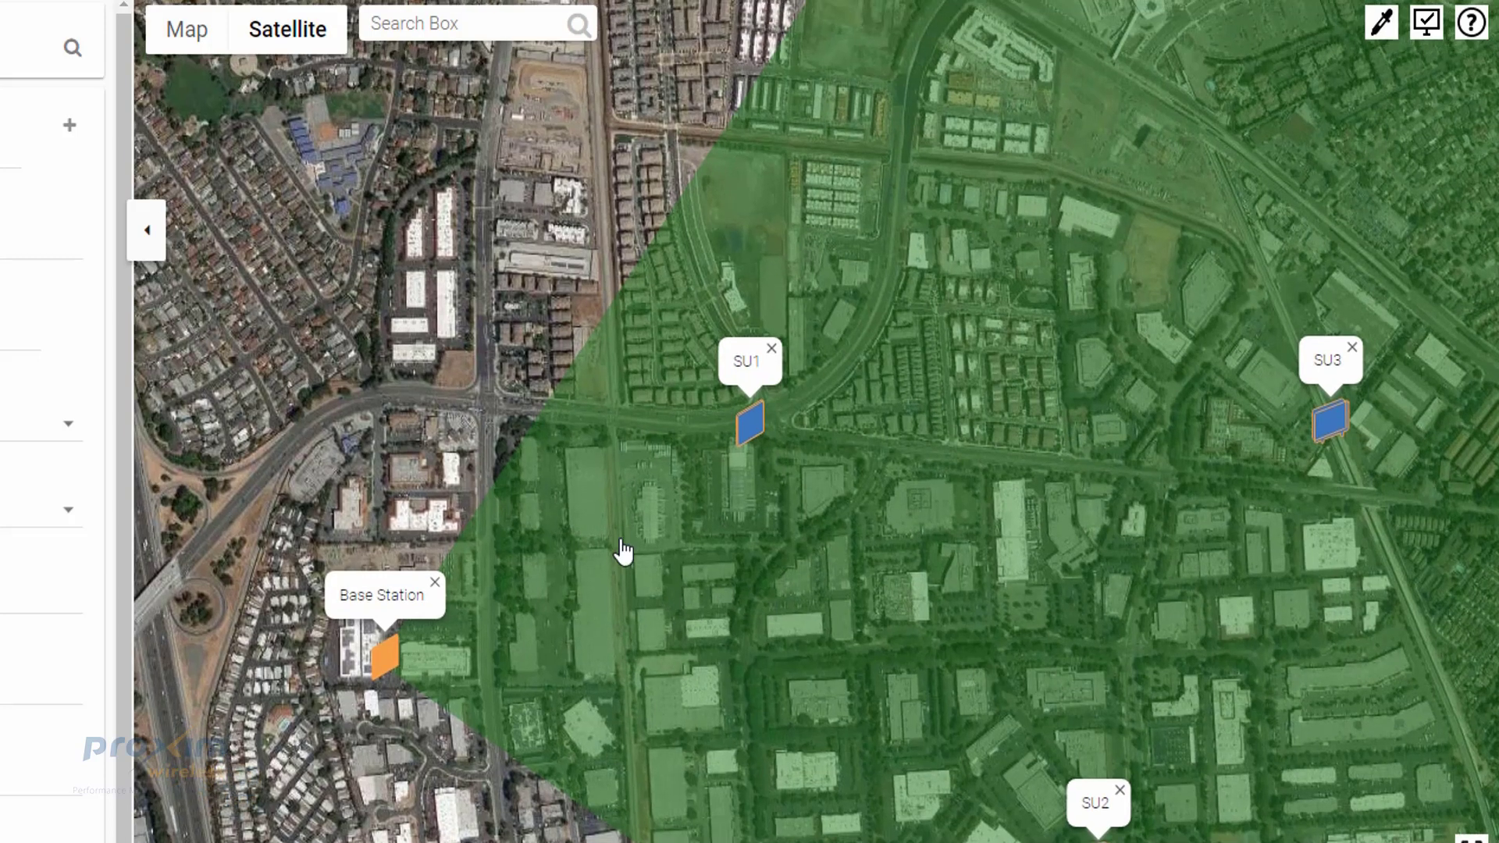
{"action": "left_click_drag", "start_coordinate": [947, 579], "coordinate": [972, 426]}
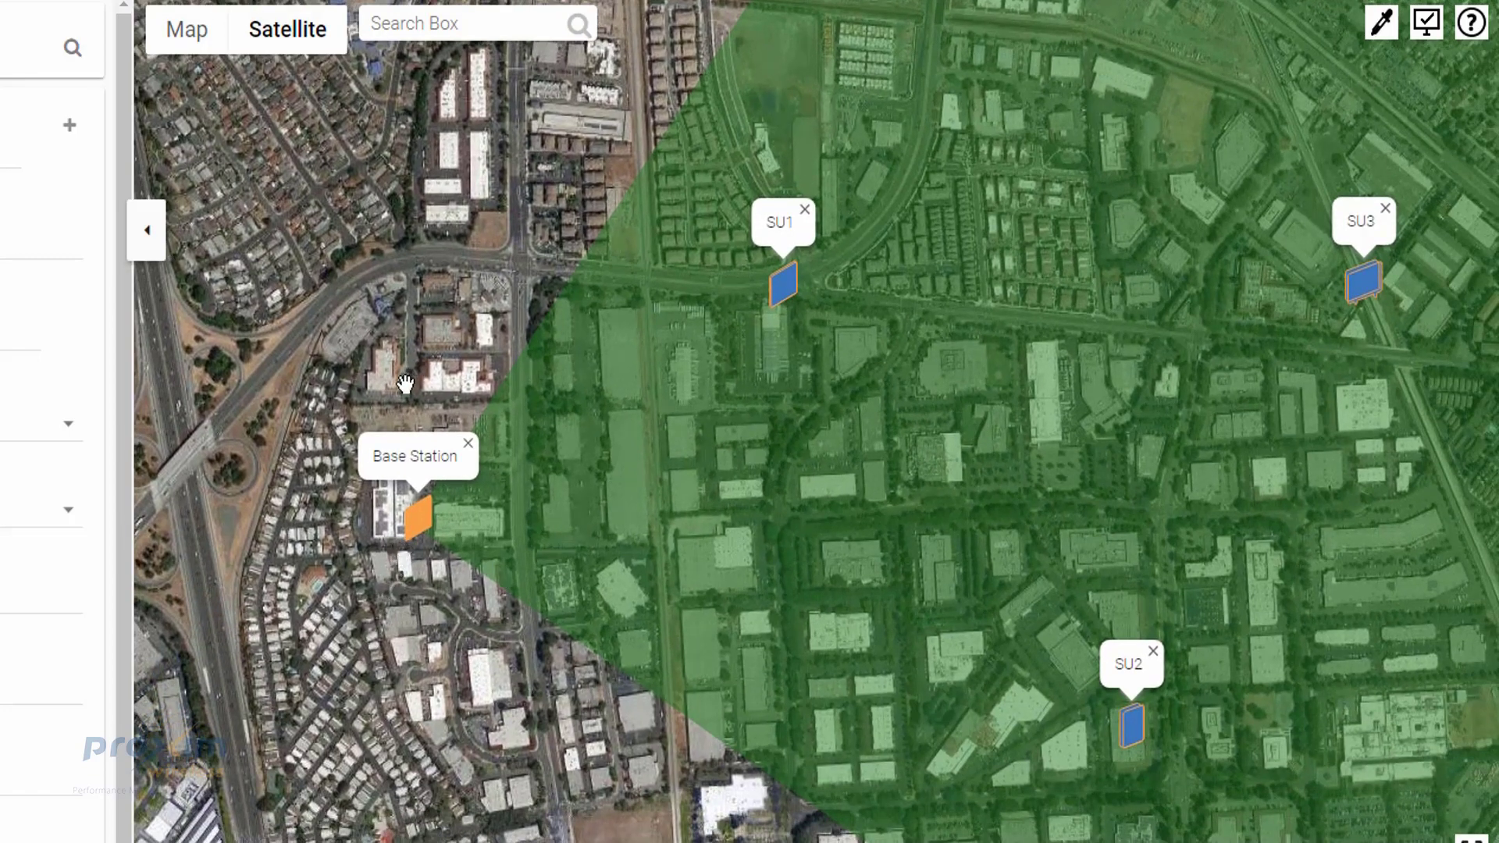
{"action": "left_click_drag", "start_coordinate": [924, 456], "coordinate": [937, 525]}
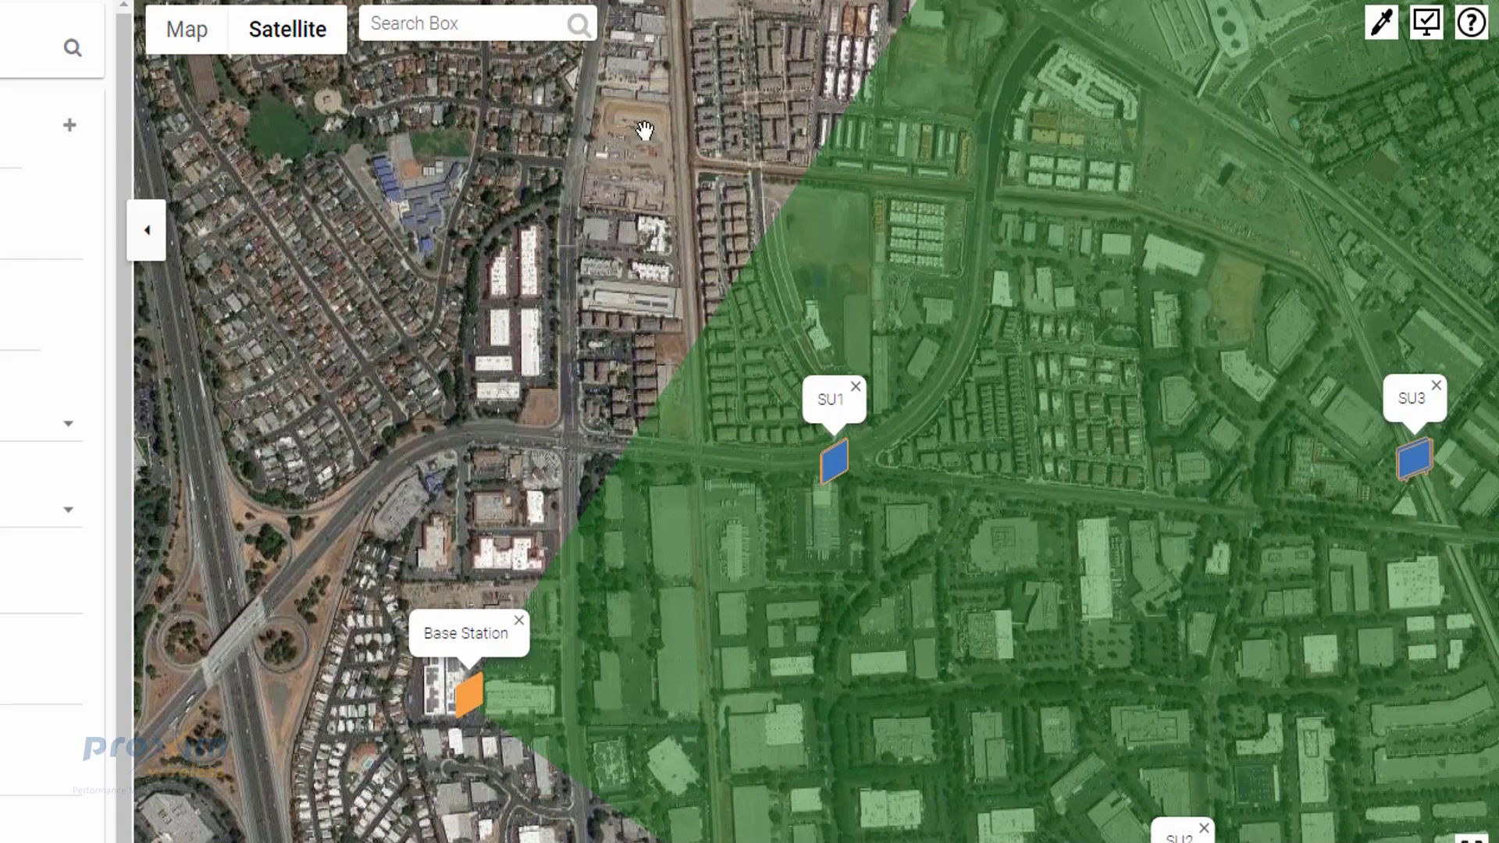
{"action": "left_click_drag", "start_coordinate": [887, 696], "coordinate": [1019, 703]}
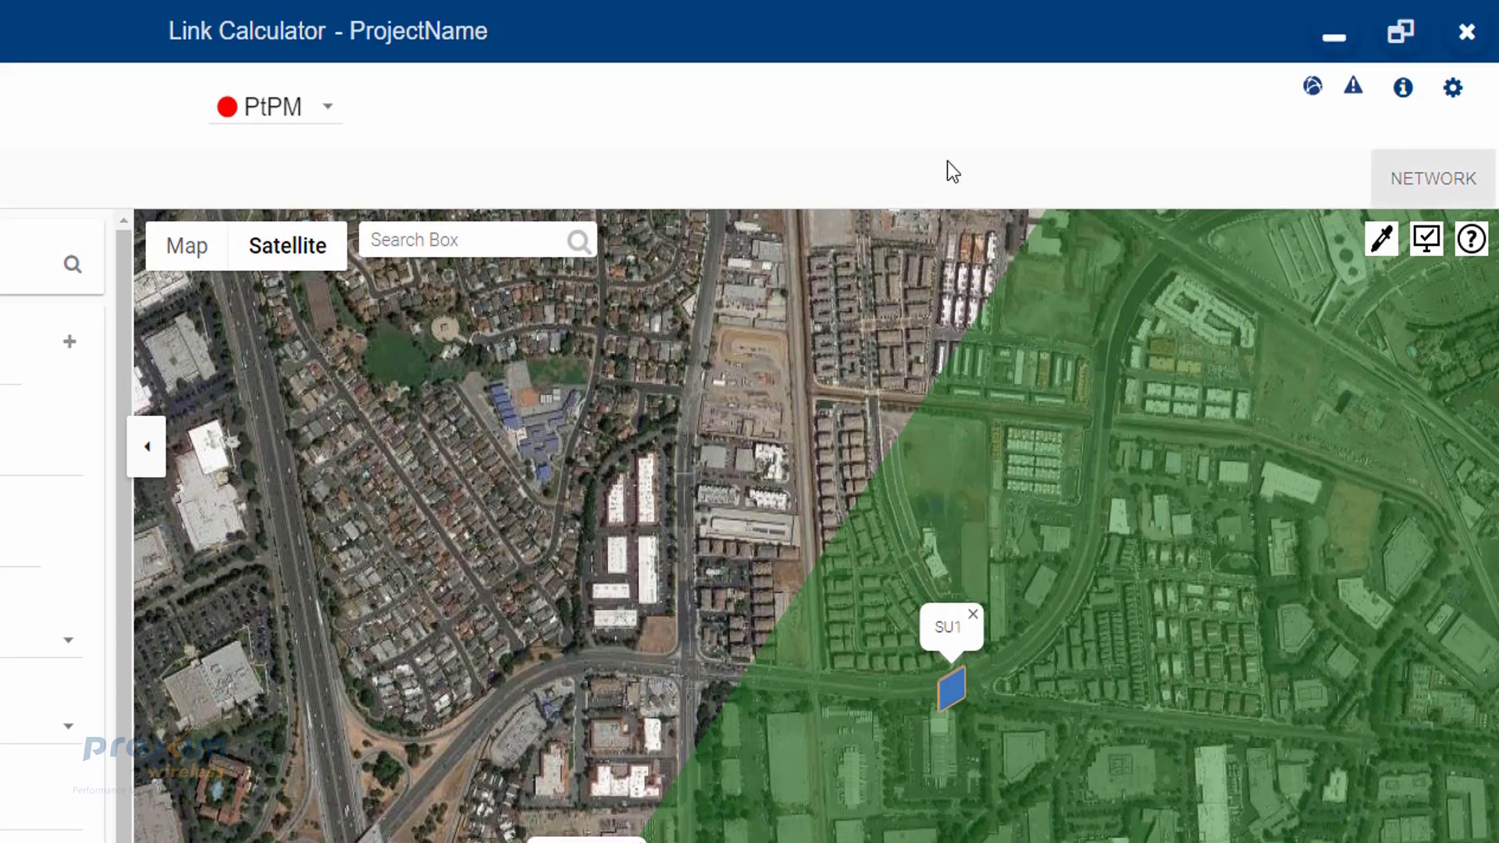
{"action": "left_click", "coordinate": [1439, 178]}
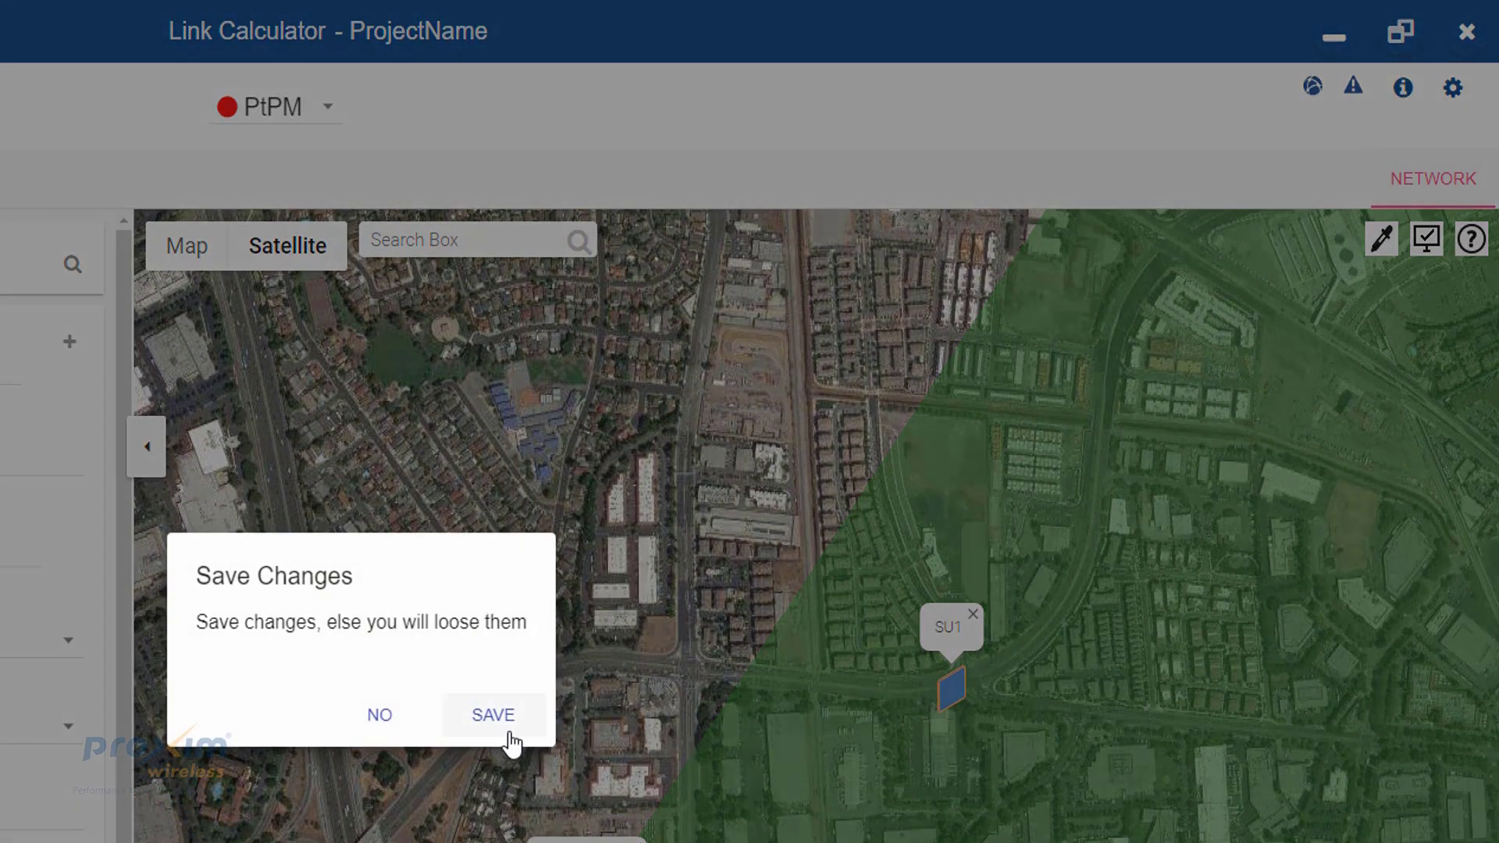
{"action": "left_click", "coordinate": [484, 731]}
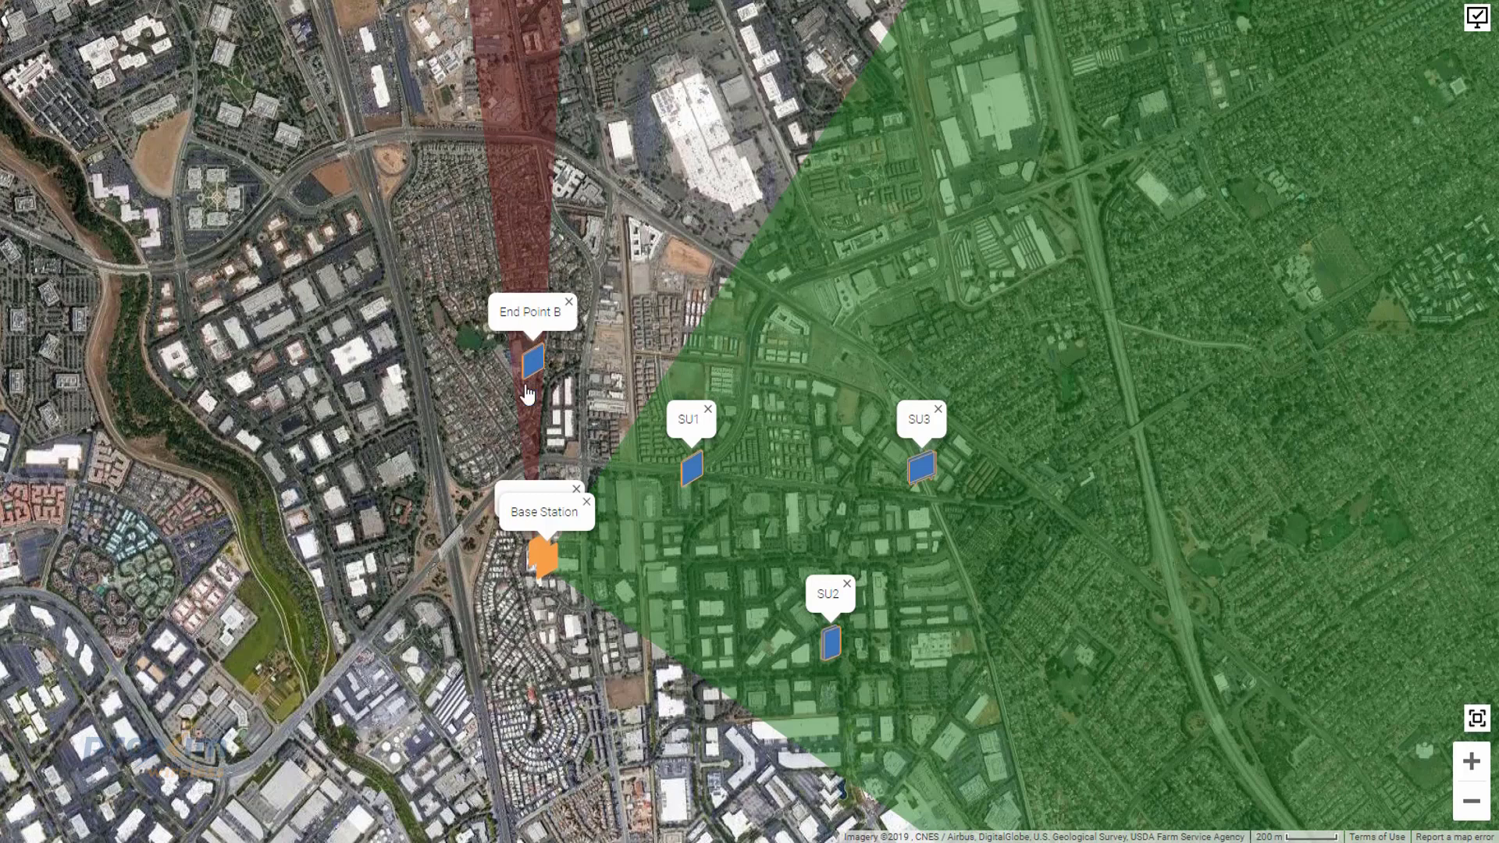
{"action": "scroll", "coordinate": [545, 581], "scroll_direction": "up", "scroll_amount": 1}
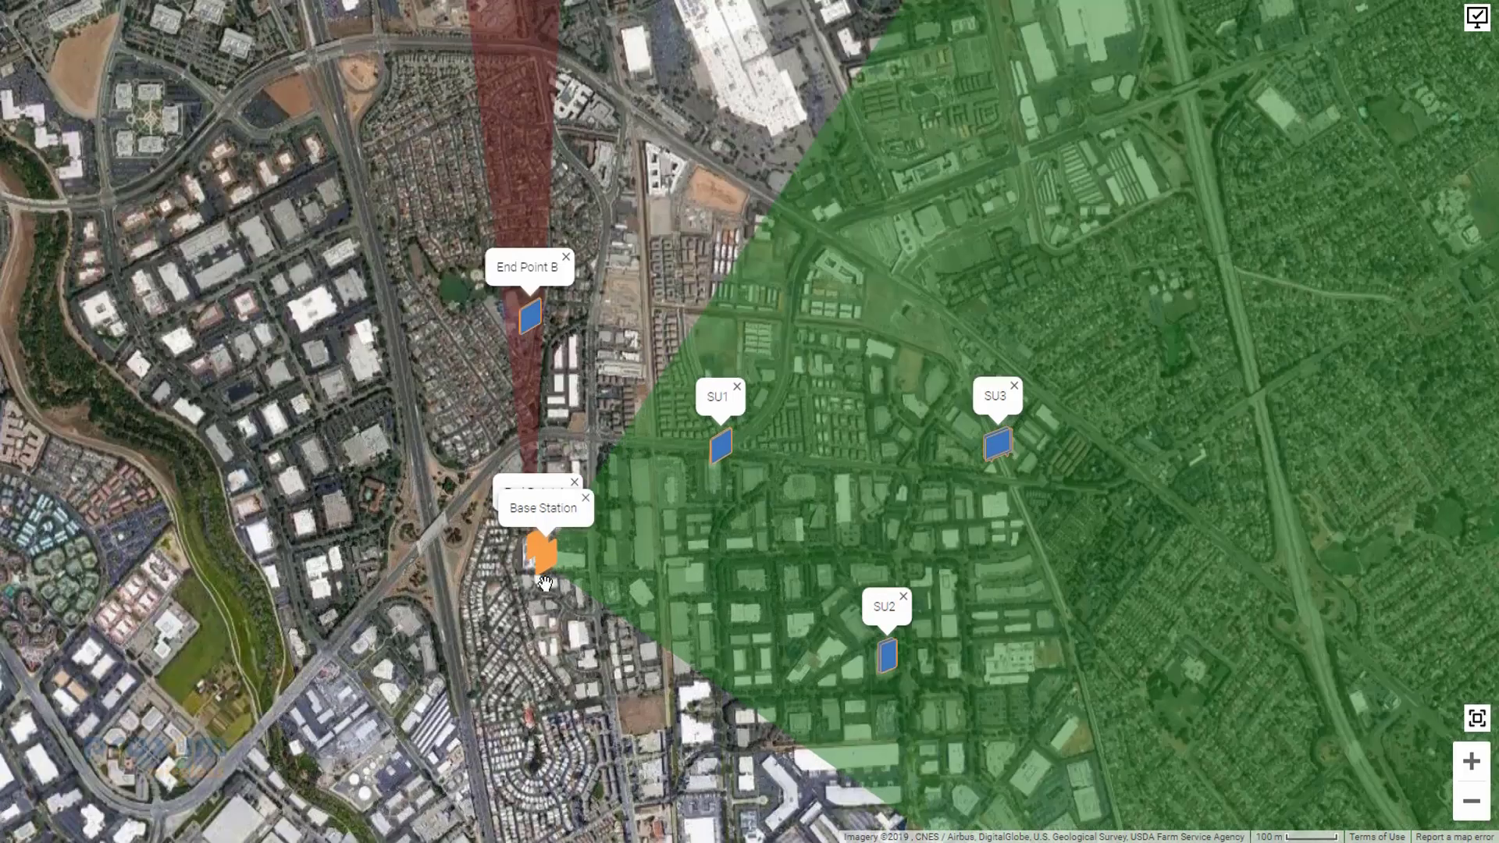
{"action": "scroll", "coordinate": [544, 580], "scroll_direction": "up", "scroll_amount": 1}
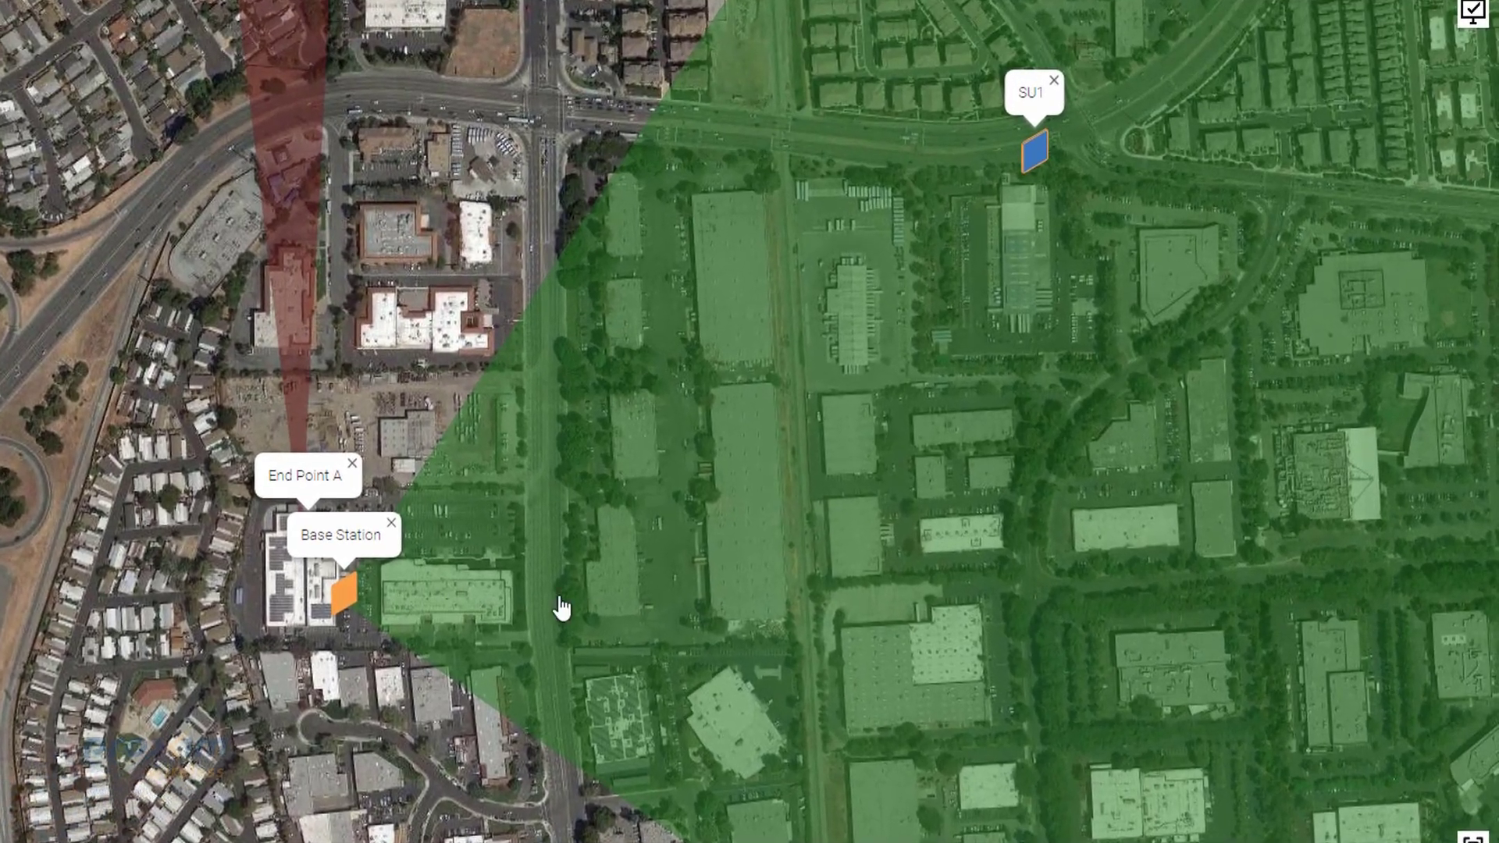
{"action": "scroll", "coordinate": [818, 650], "scroll_direction": "down", "scroll_amount": 1}
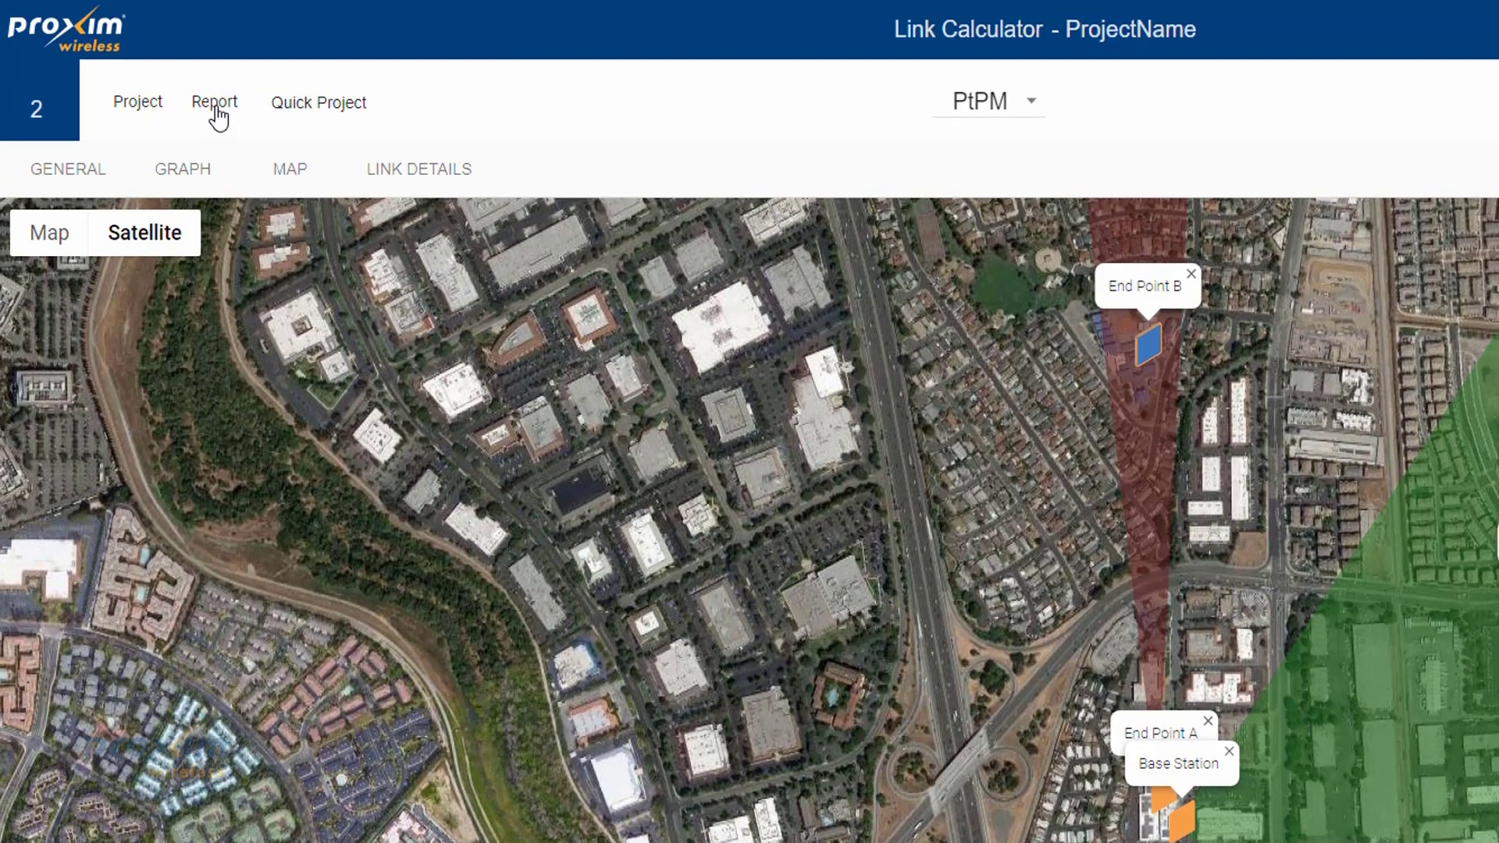
{"action": "left_click", "coordinate": [217, 109]}
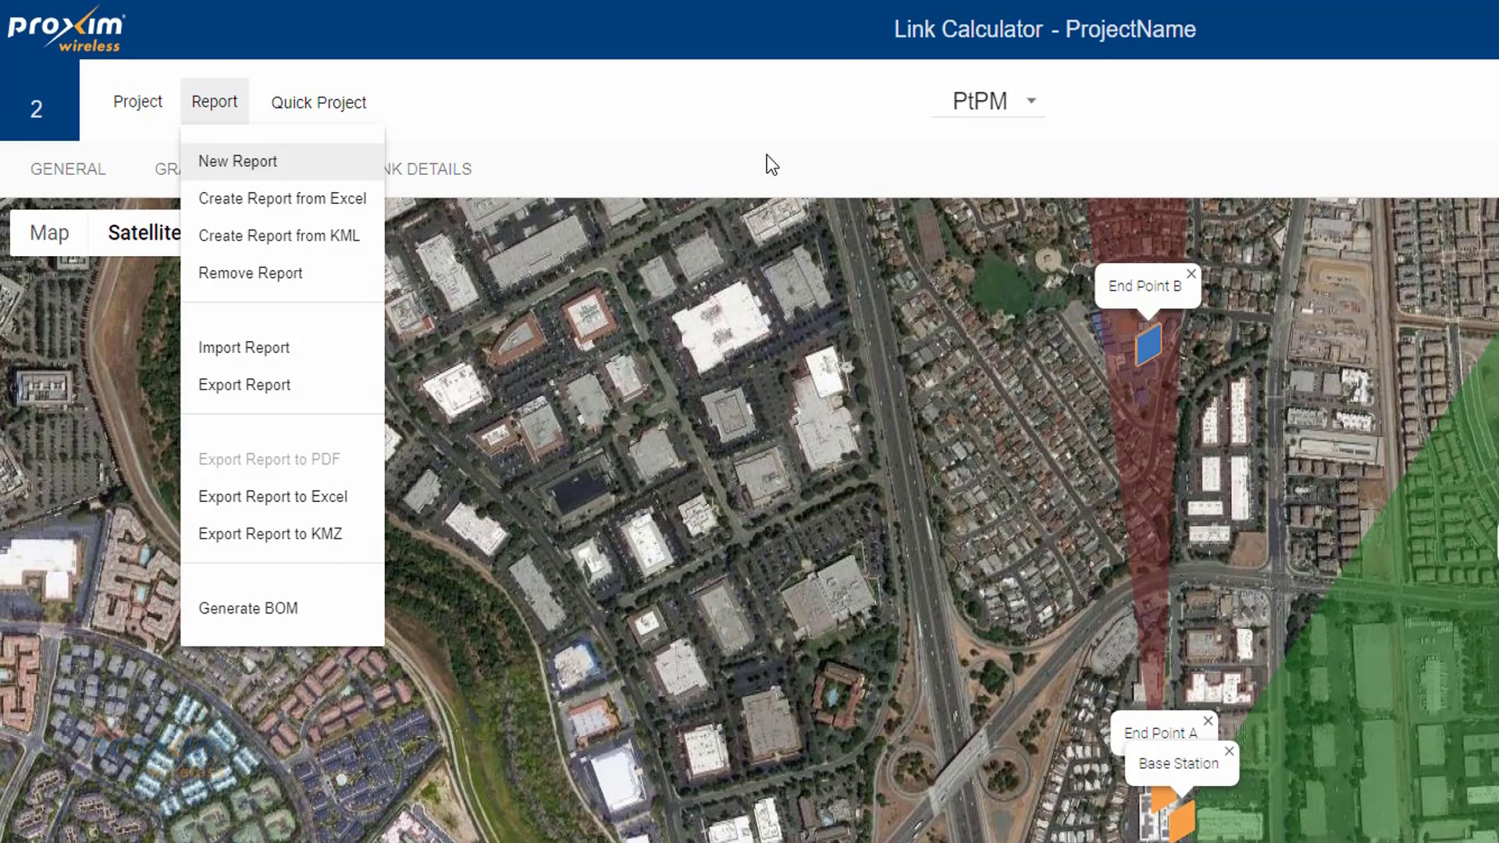
{"action": "left_click", "coordinate": [1007, 133]}
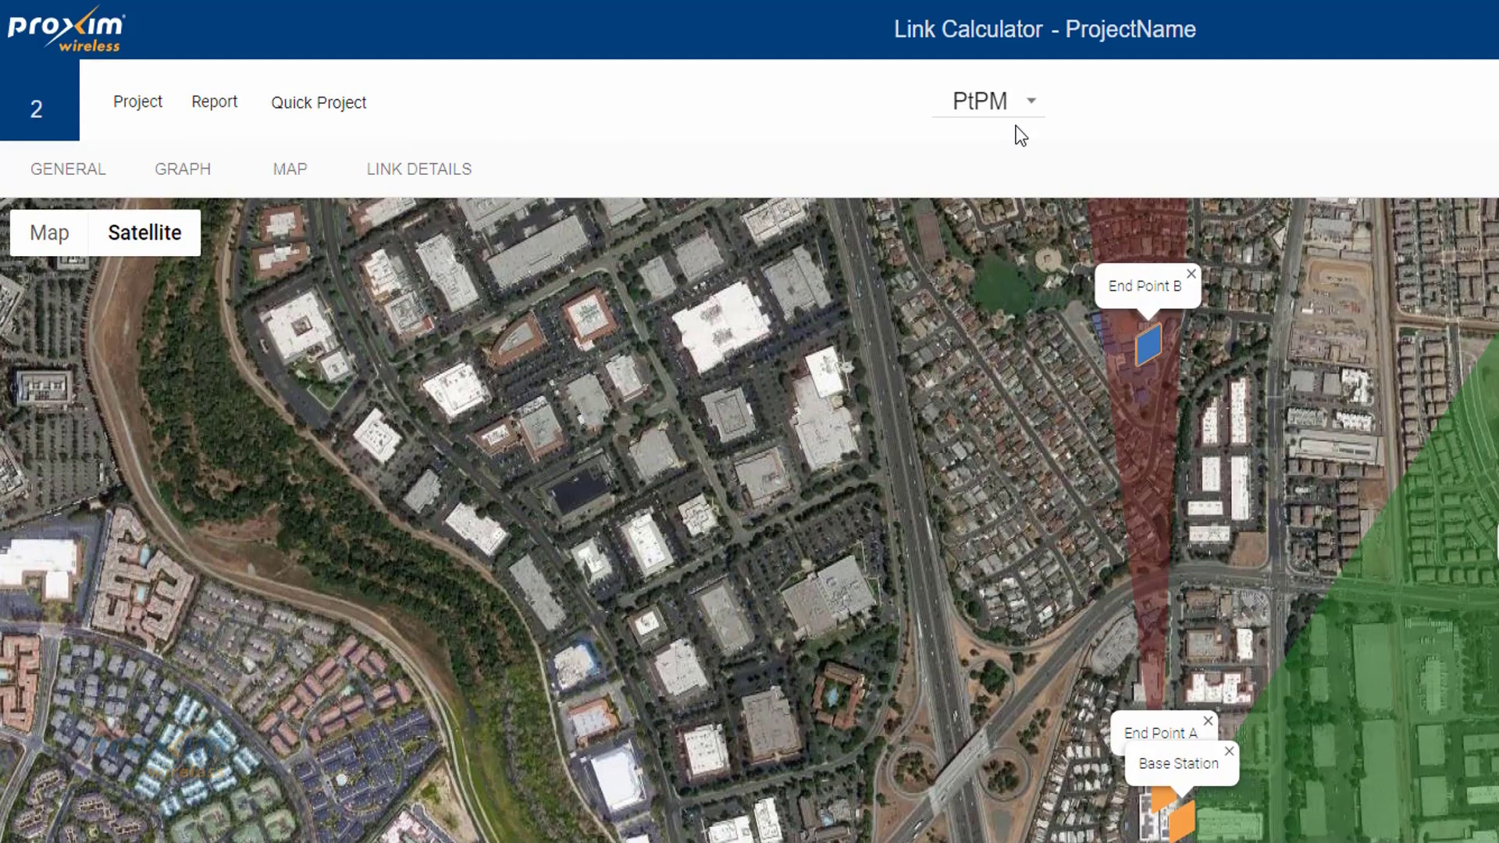
{"action": "left_click", "coordinate": [1025, 110]}
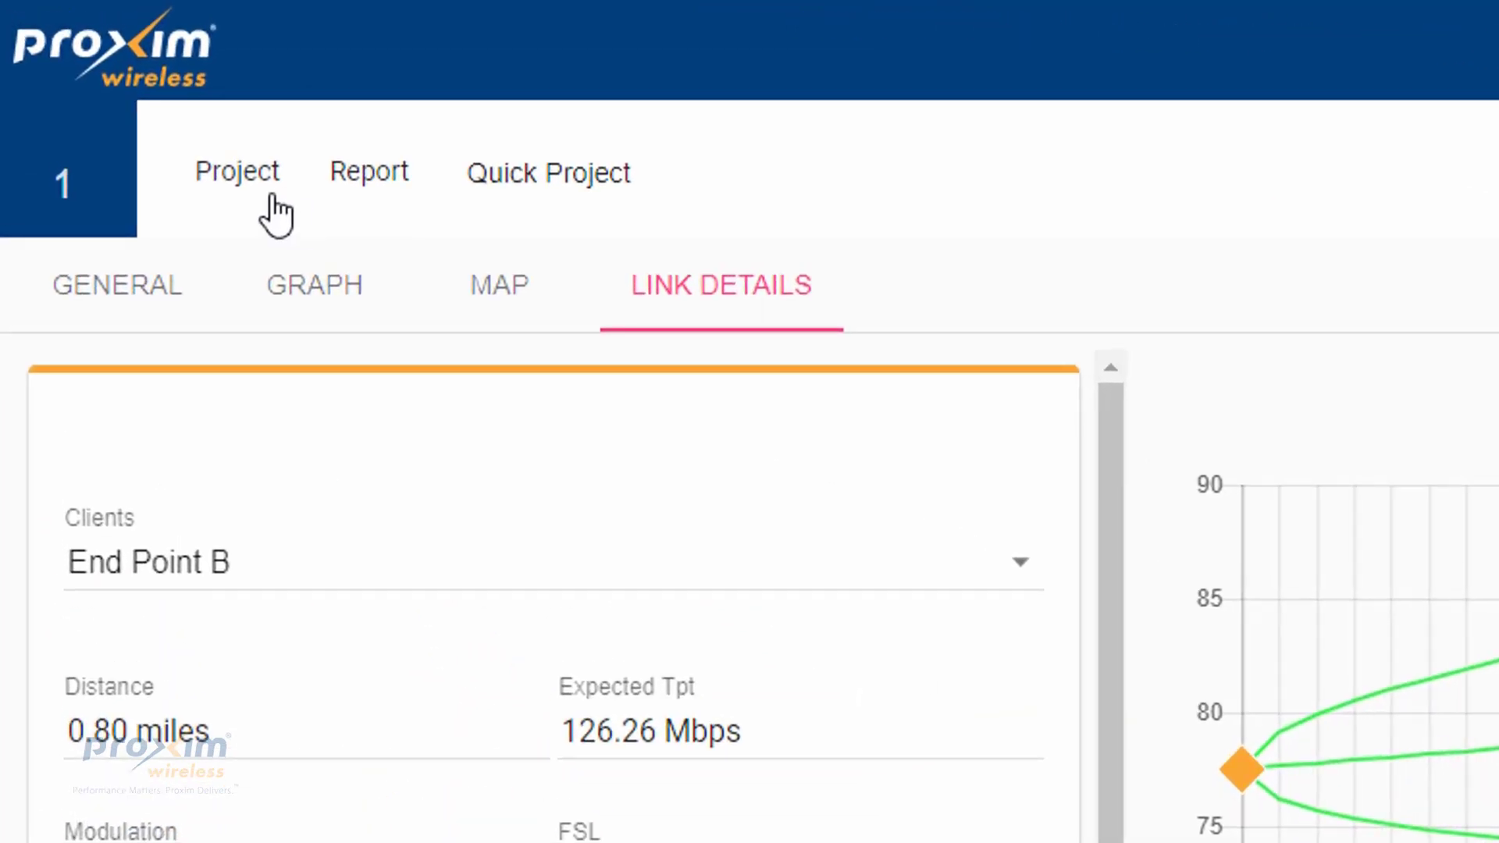
- Save the current project
{"action": "left_click", "coordinate": [234, 181]}
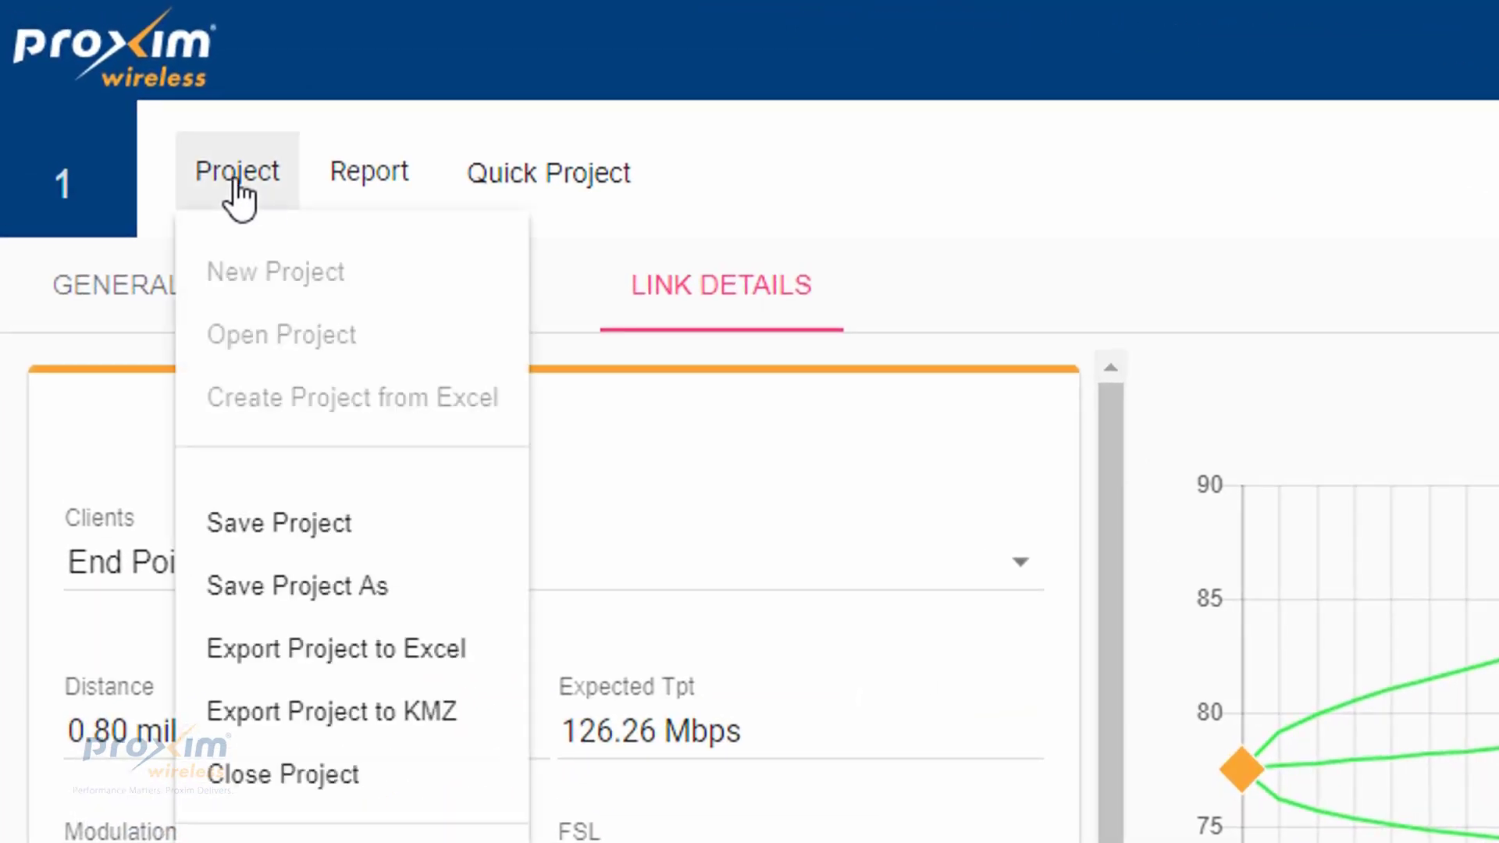
{"action": "left_click", "coordinate": [354, 539]}
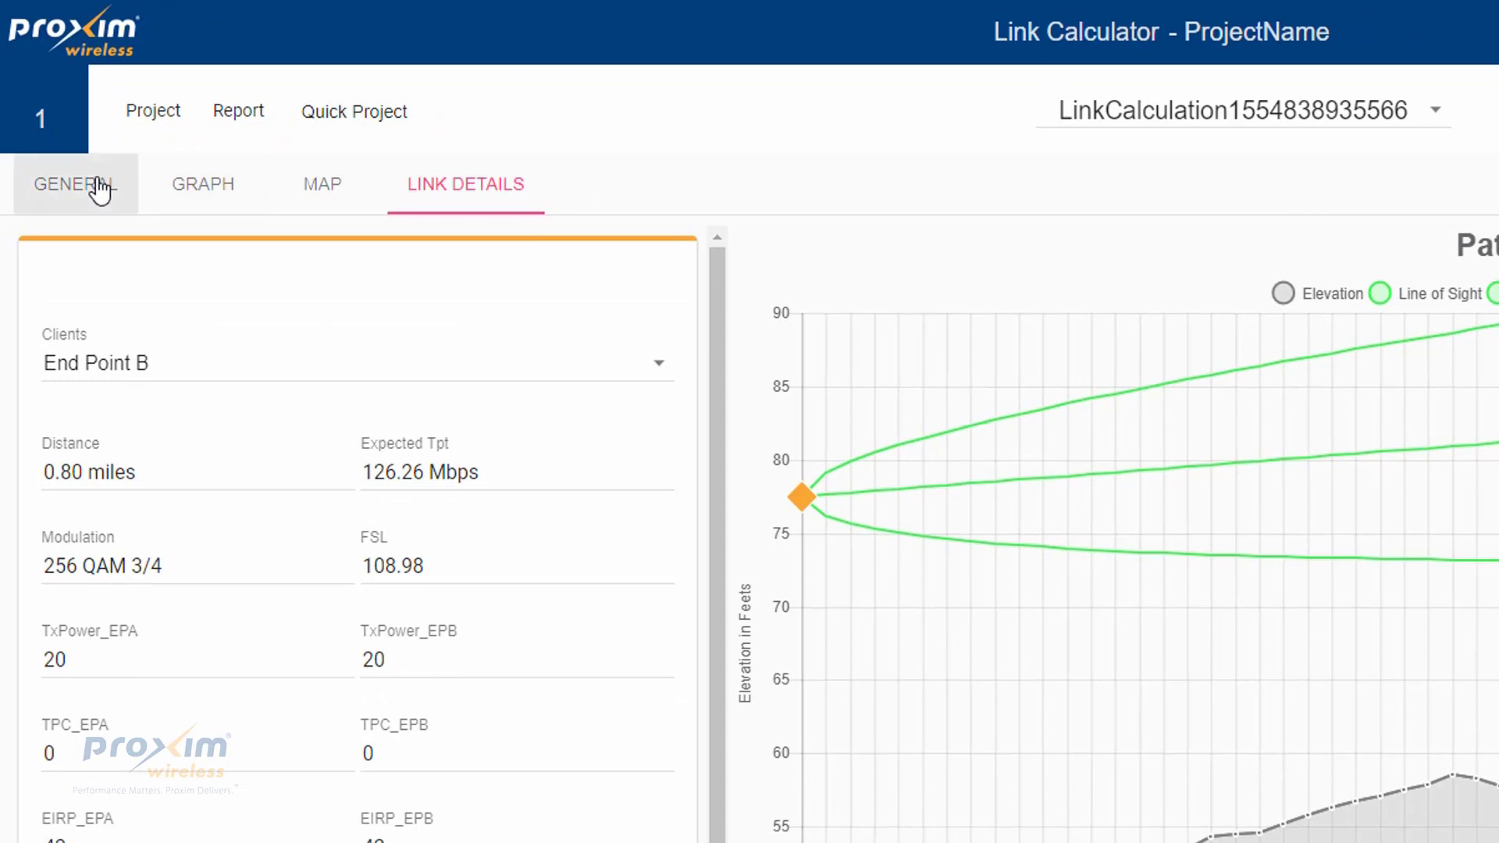
{"action": "left_click", "coordinate": [150, 117]}
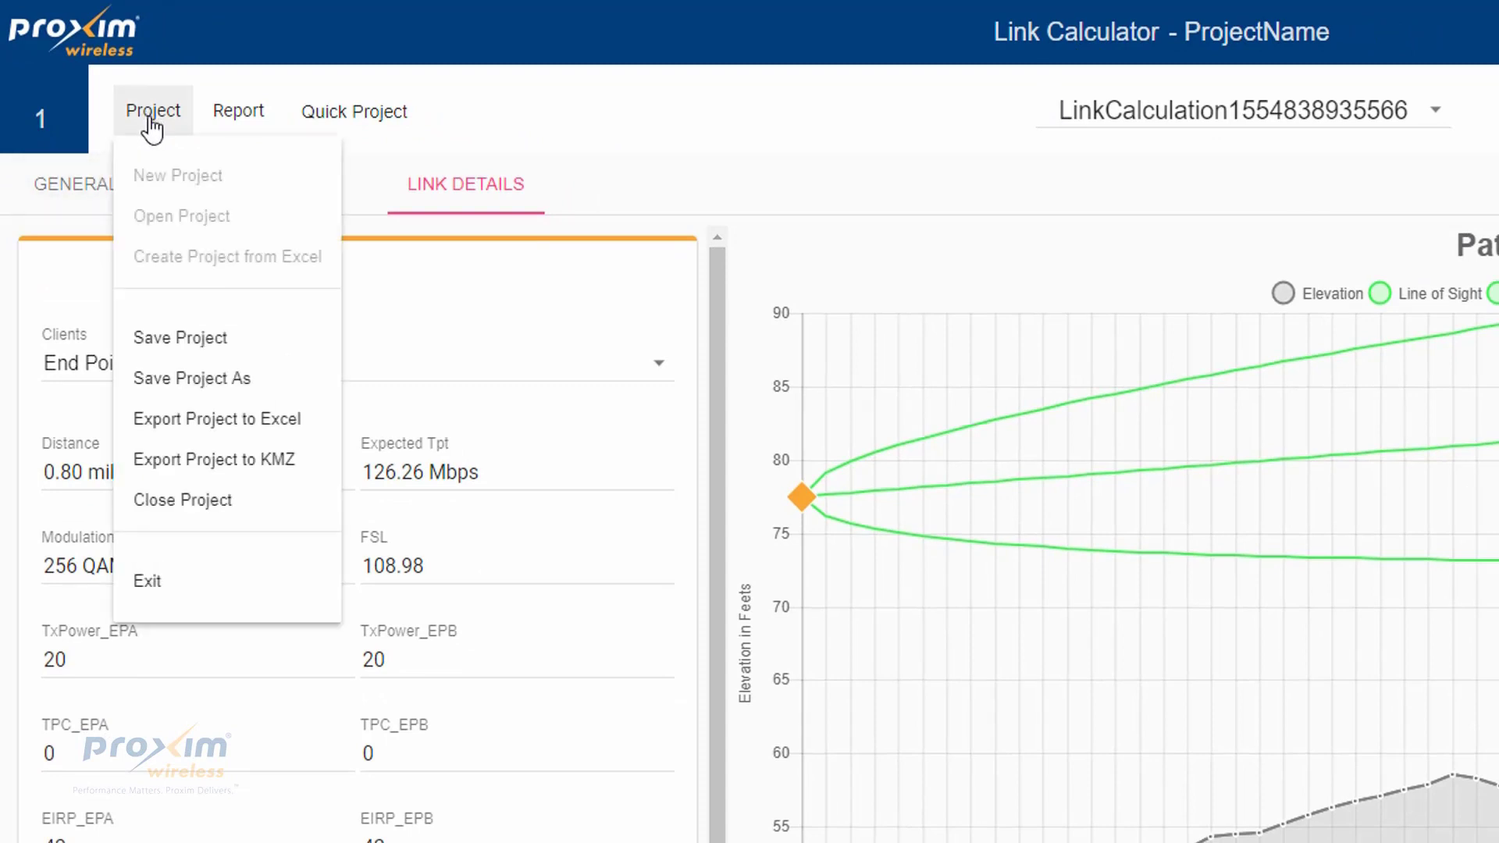
{"action": "left_click", "coordinate": [220, 383]}
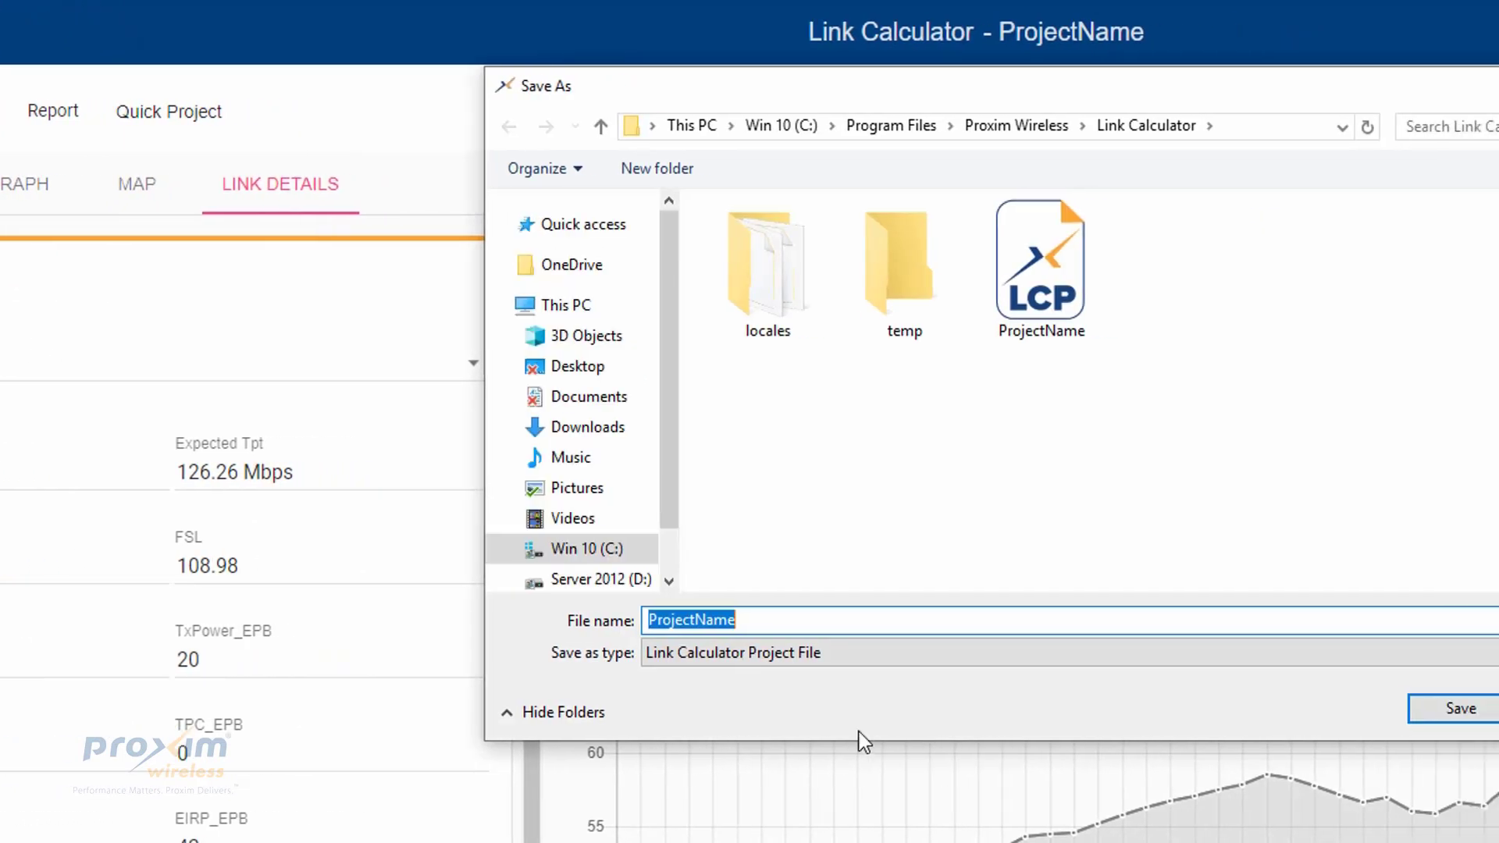
{"action": "left_click", "coordinate": [894, 660]}
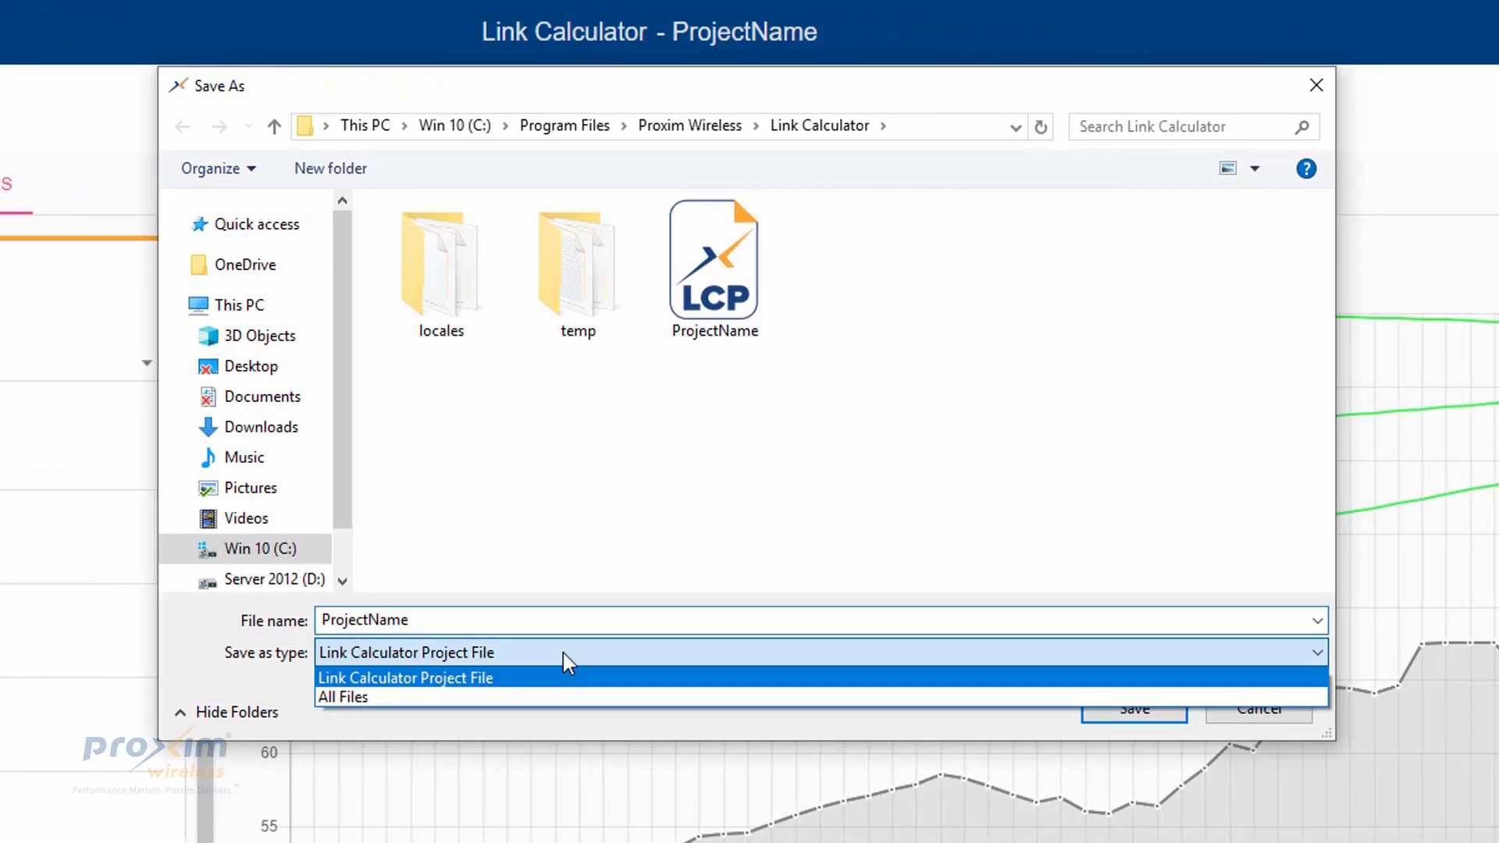
{"action": "left_click", "coordinate": [894, 660]}
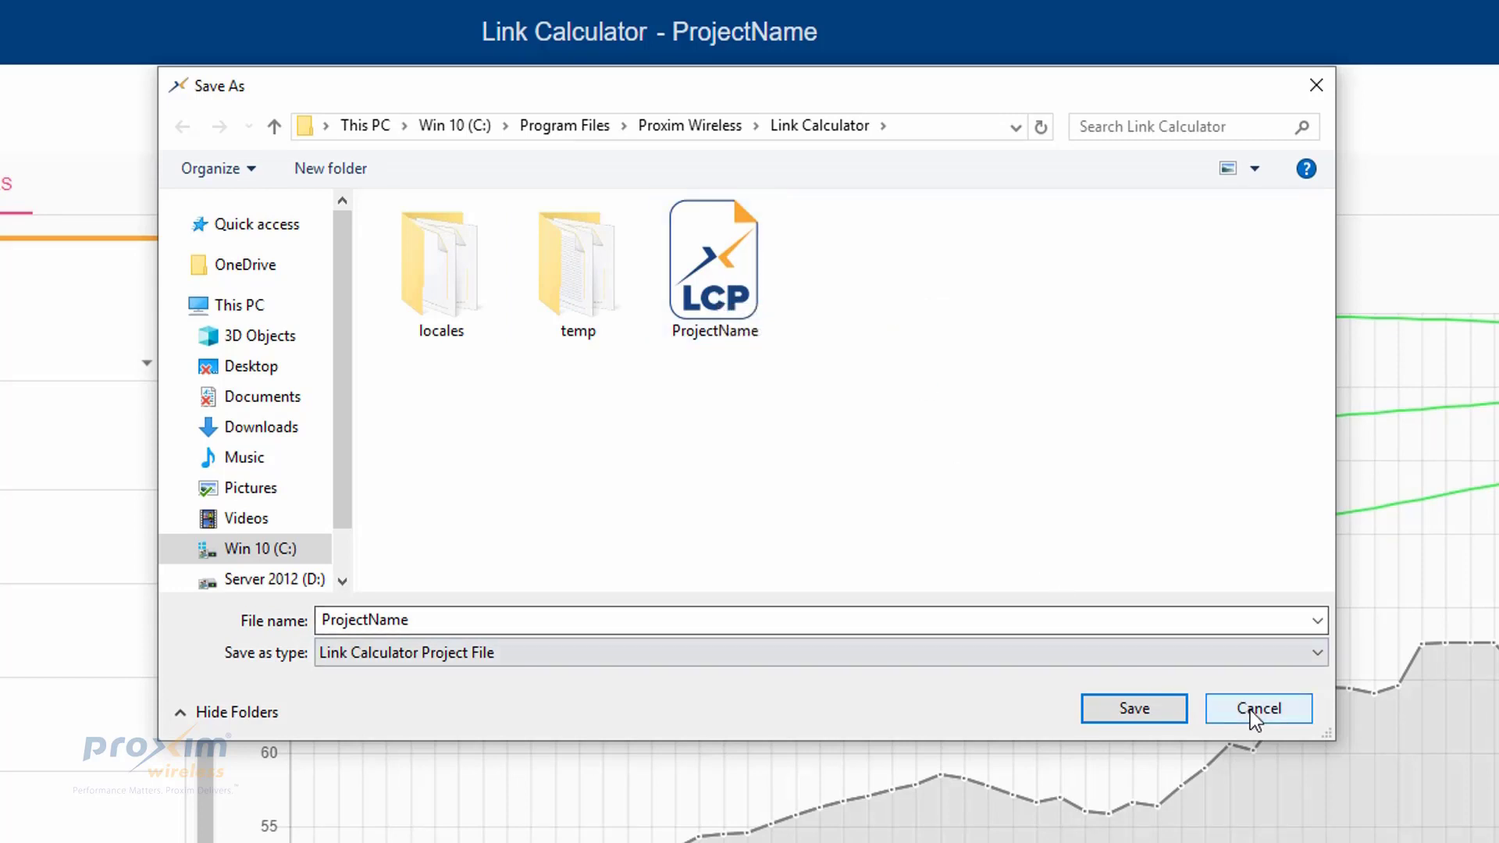
{"action": "left_click", "coordinate": [1258, 708]}
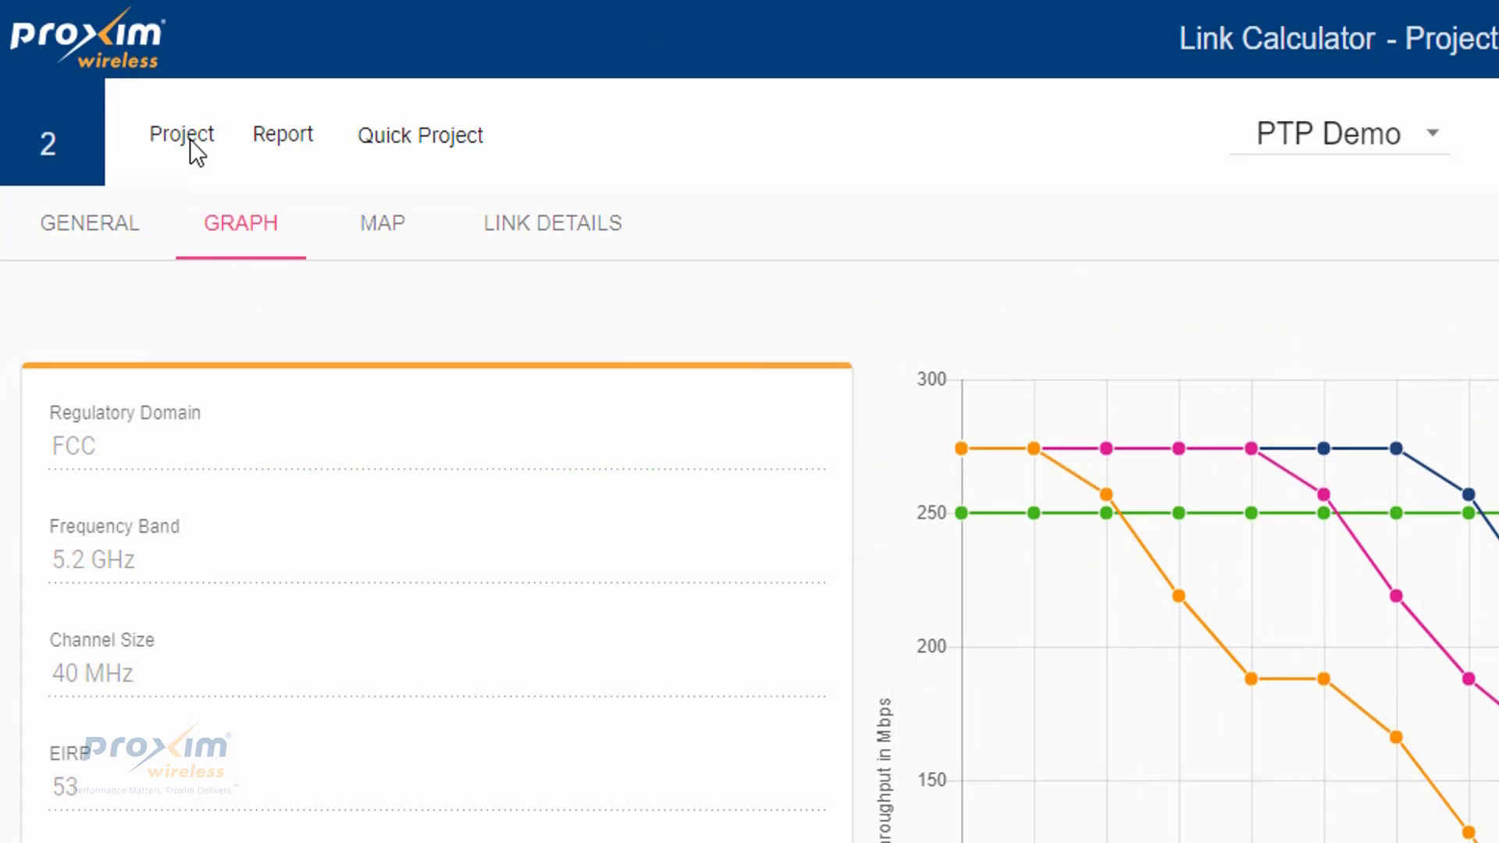
- Export the project to Excel with all reports included, PTP Demo and PtPM, using the Desktop as the destination folder
{"action": "left_click", "coordinate": [190, 139]}
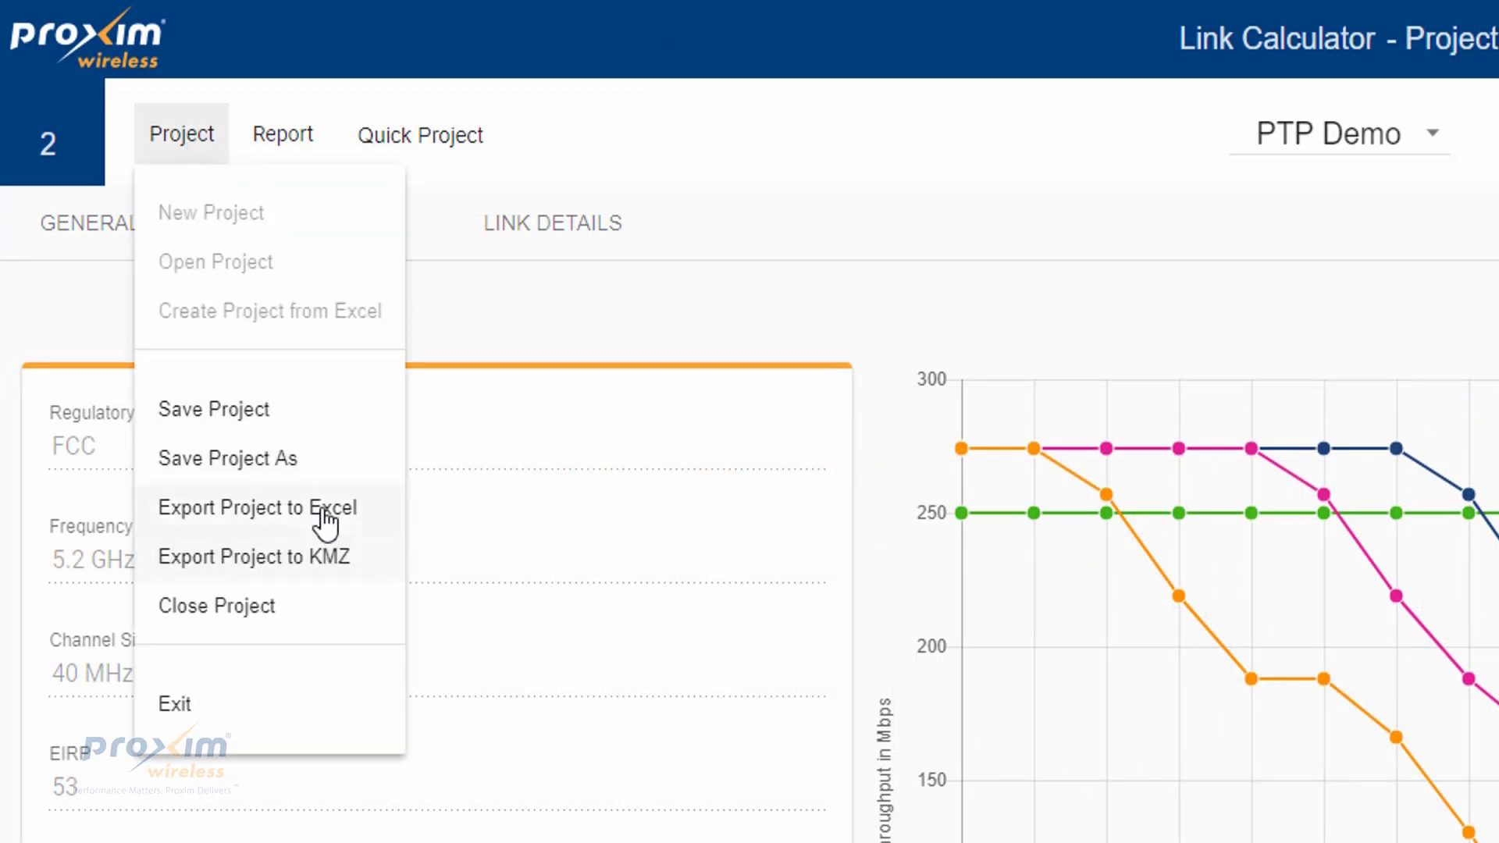
{"action": "left_click", "coordinate": [321, 511]}
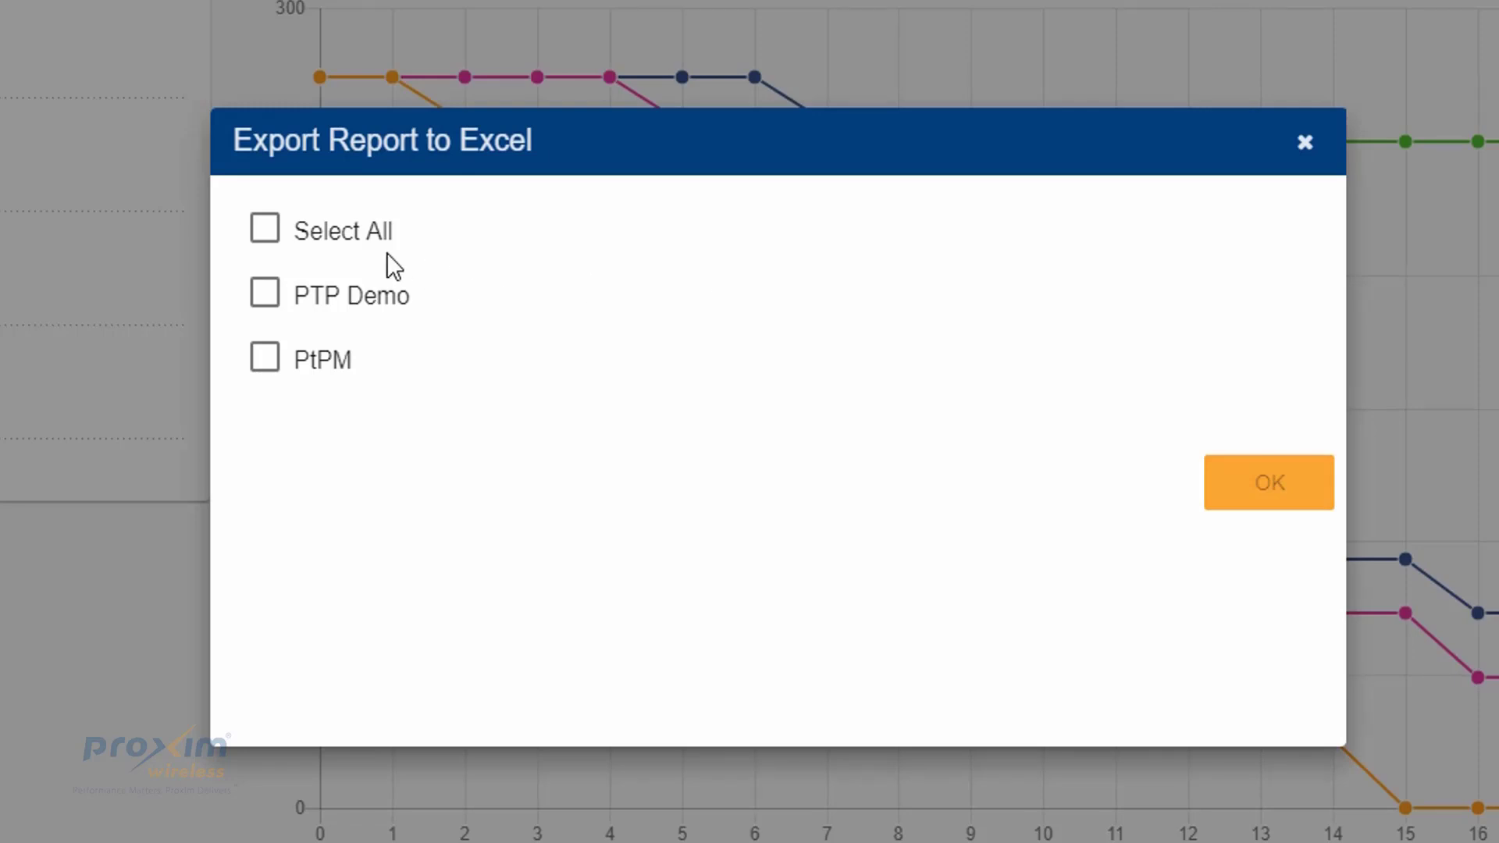
{"action": "left_click", "coordinate": [367, 238]}
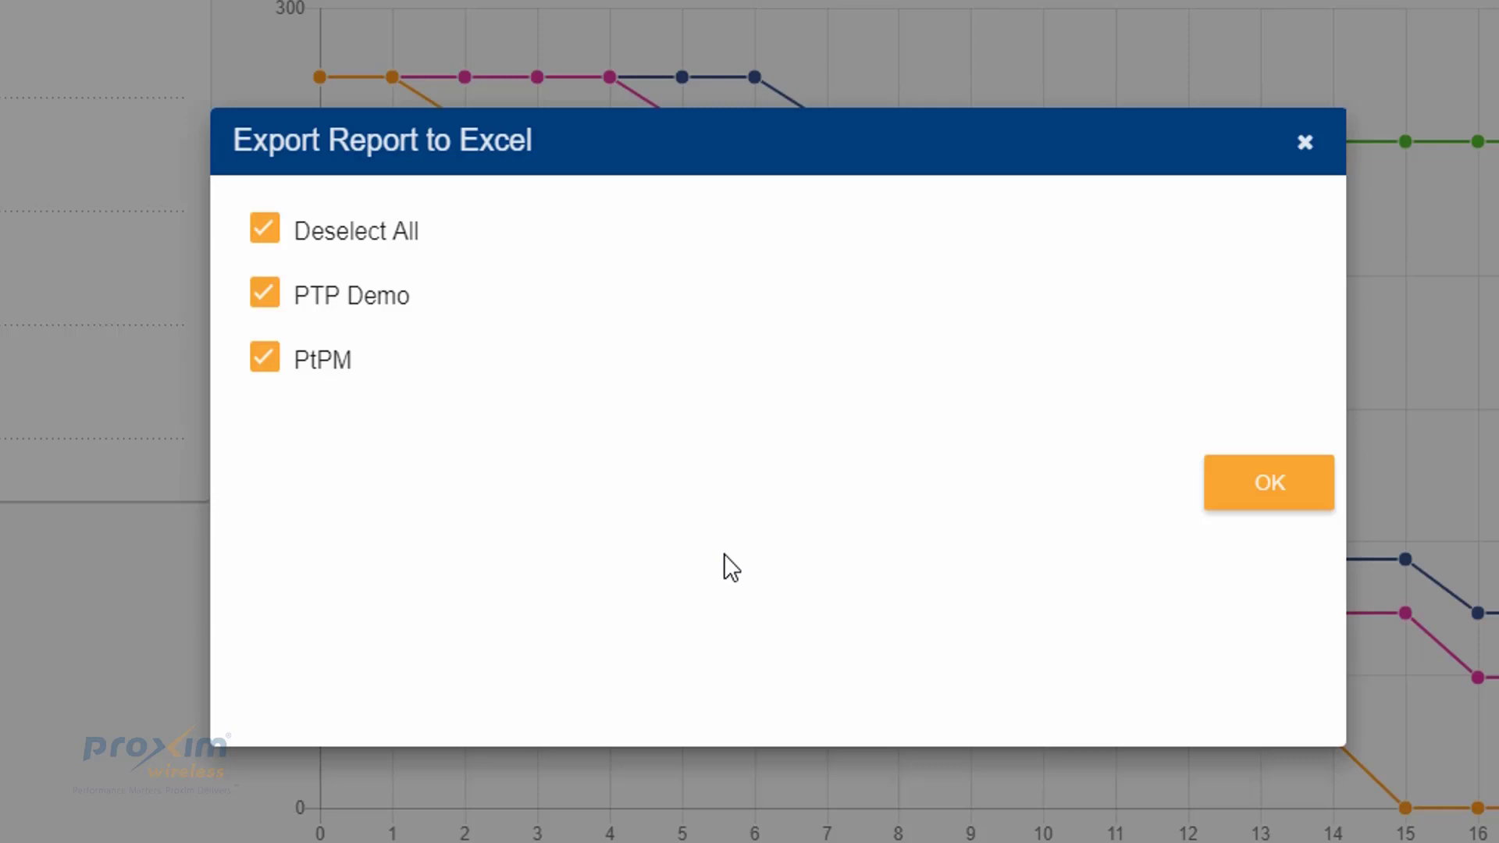
{"action": "left_click", "coordinate": [1254, 515]}
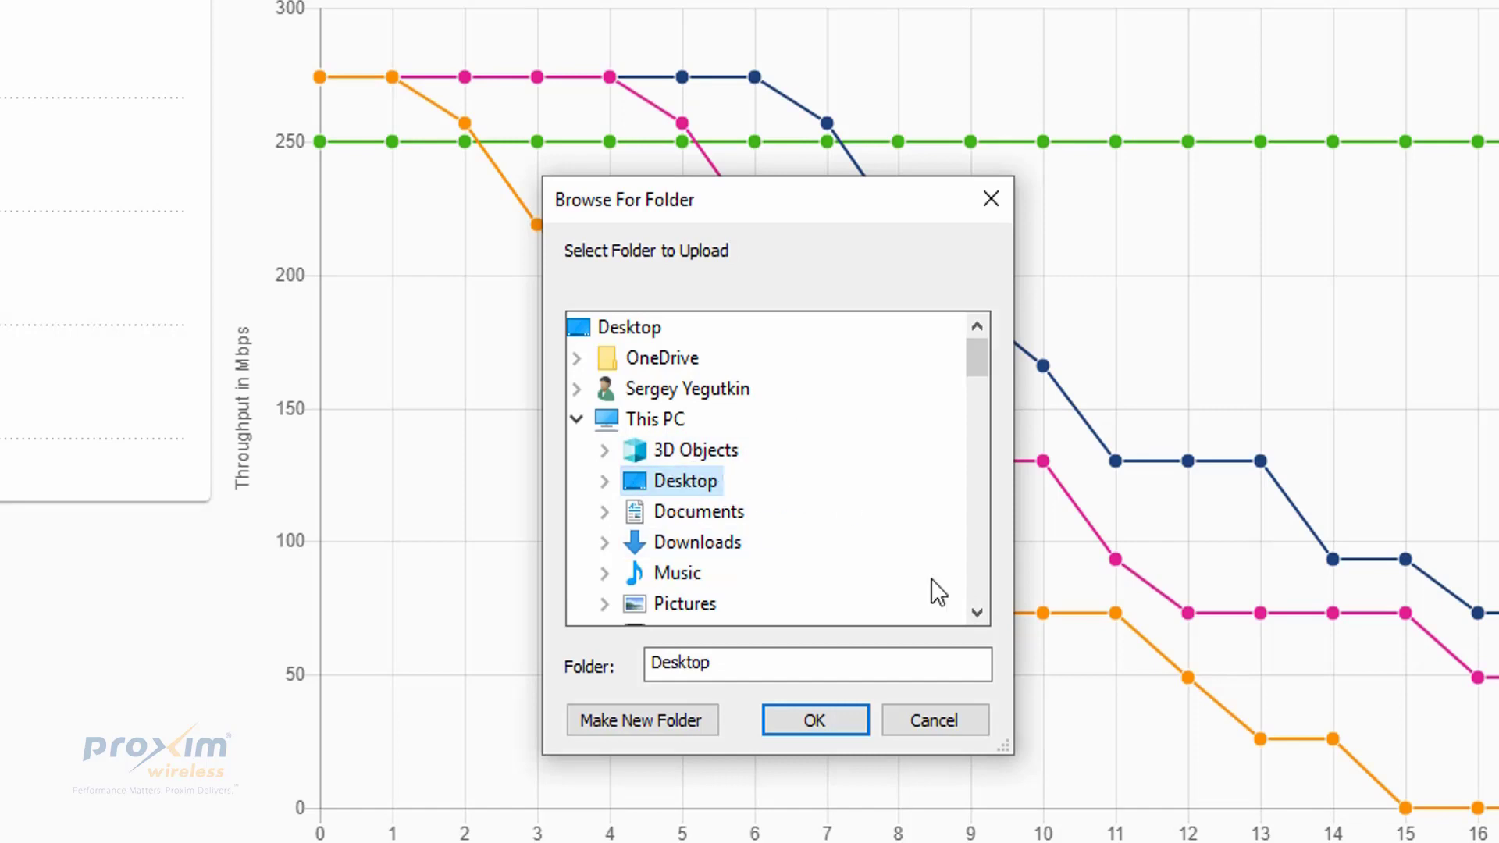
{"action": "left_click", "coordinate": [832, 712]}
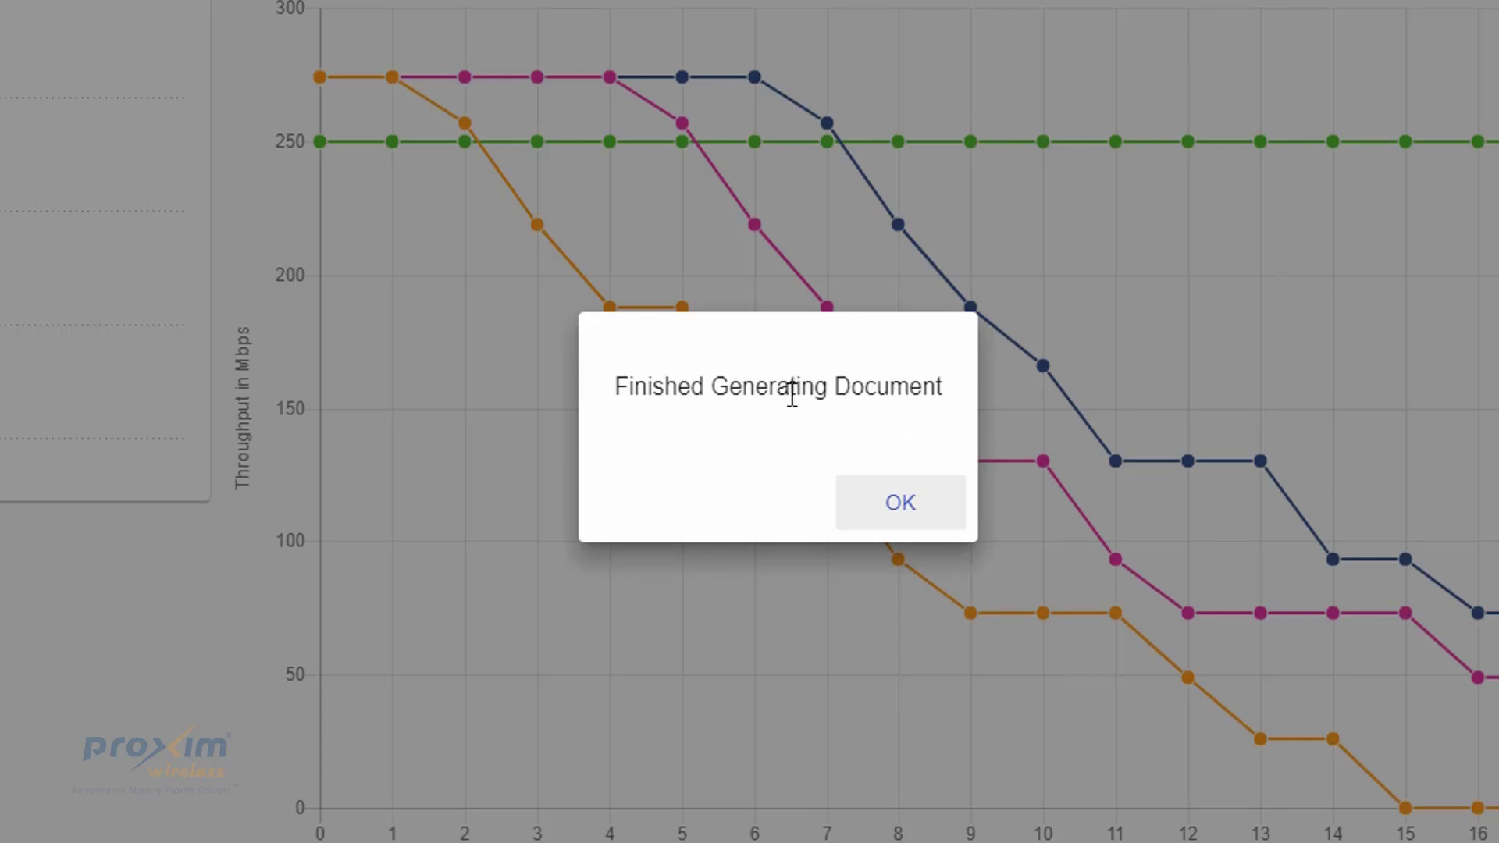
{"action": "left_click", "coordinate": [900, 502]}
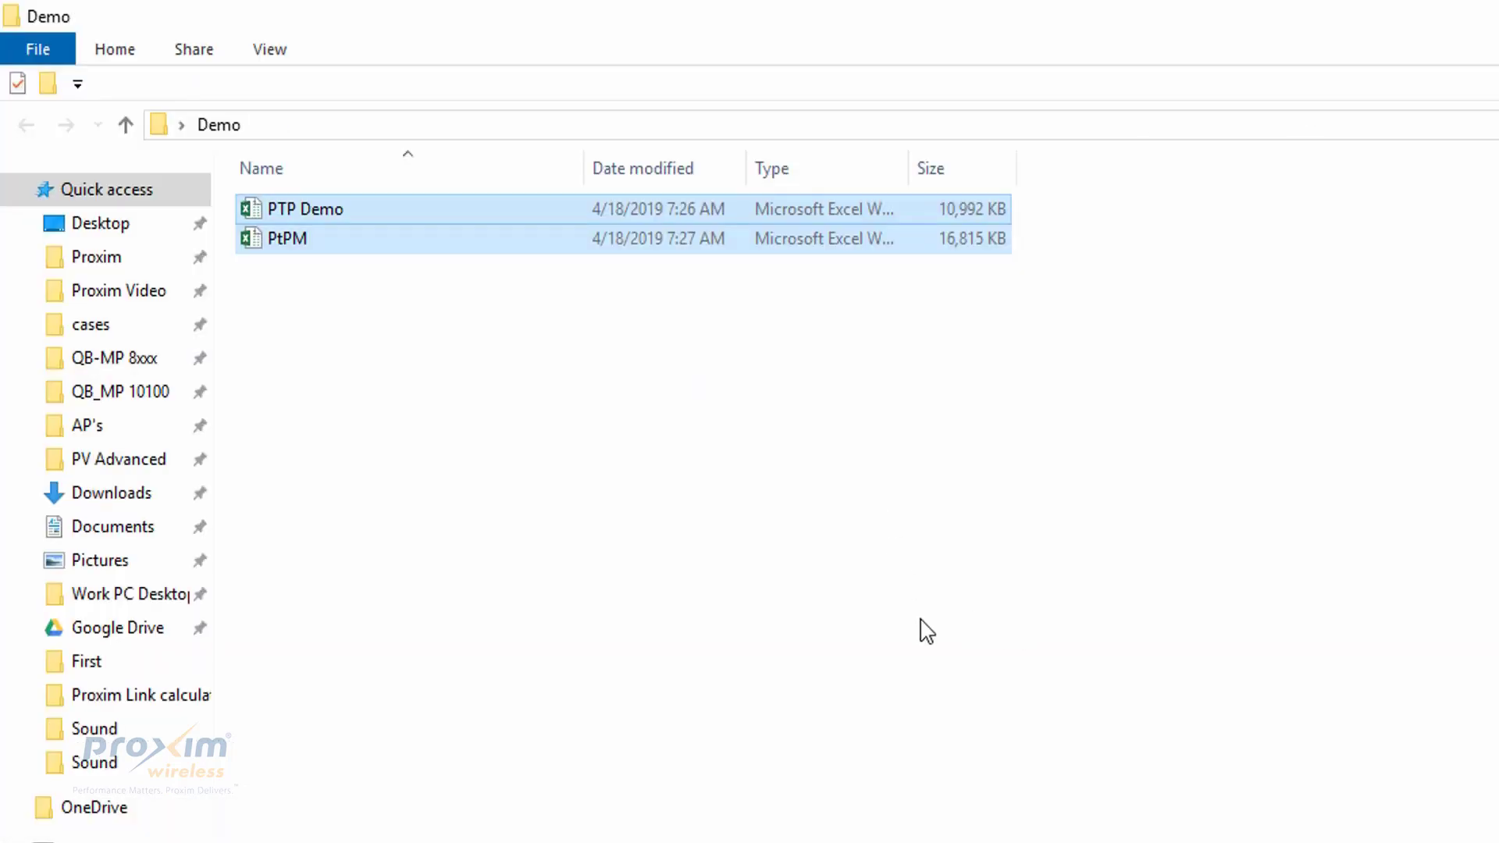
- Open the exported PTP Demo workbook from the Demo folder and review its summary, throughput graph and closing note
{"action": "left_click", "coordinate": [927, 631]}
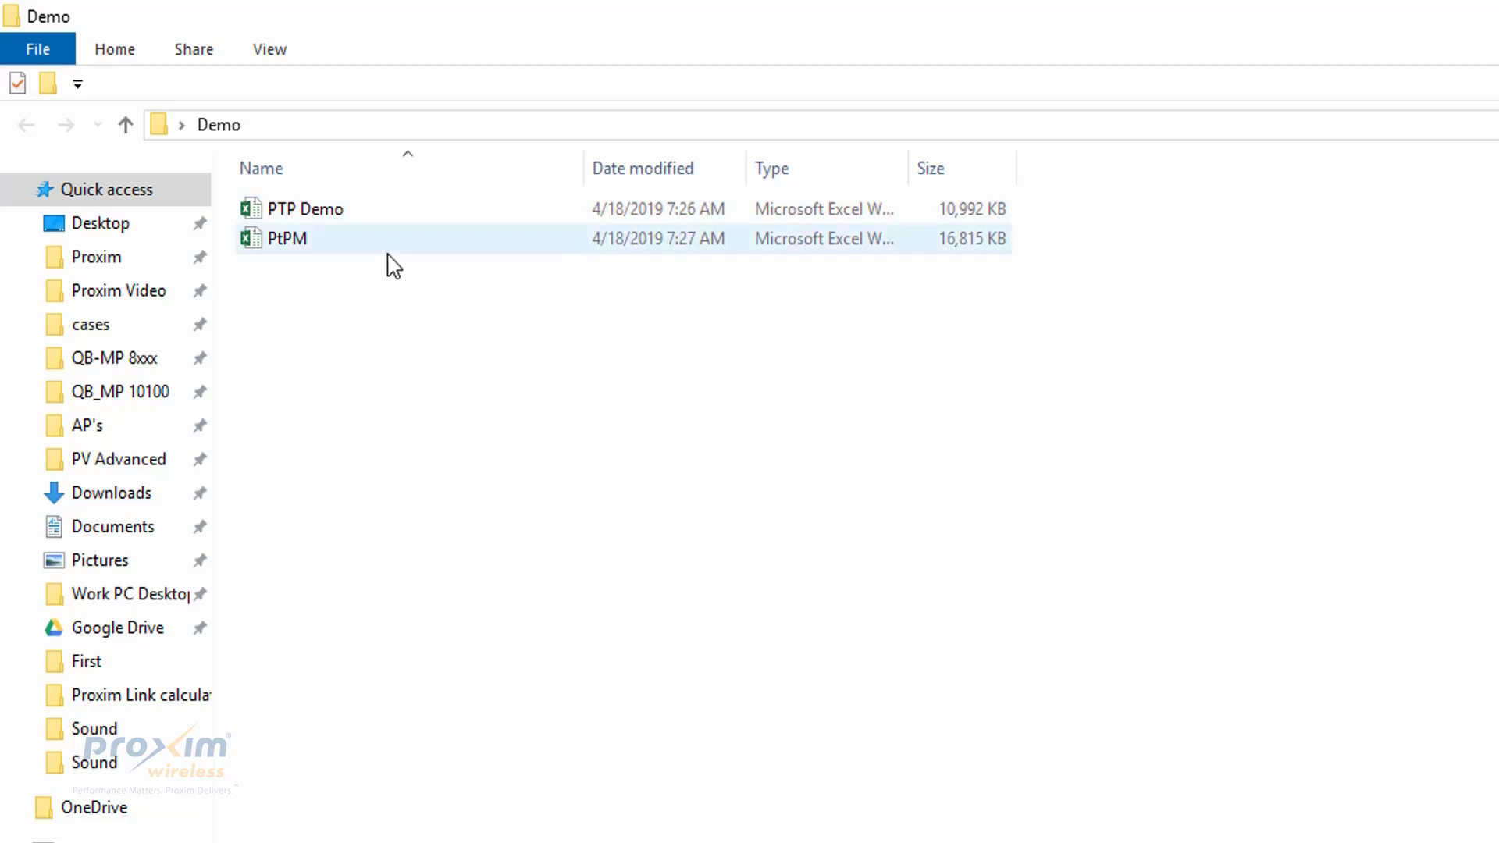
{"action": "mouse_move", "coordinate": [394, 224]}
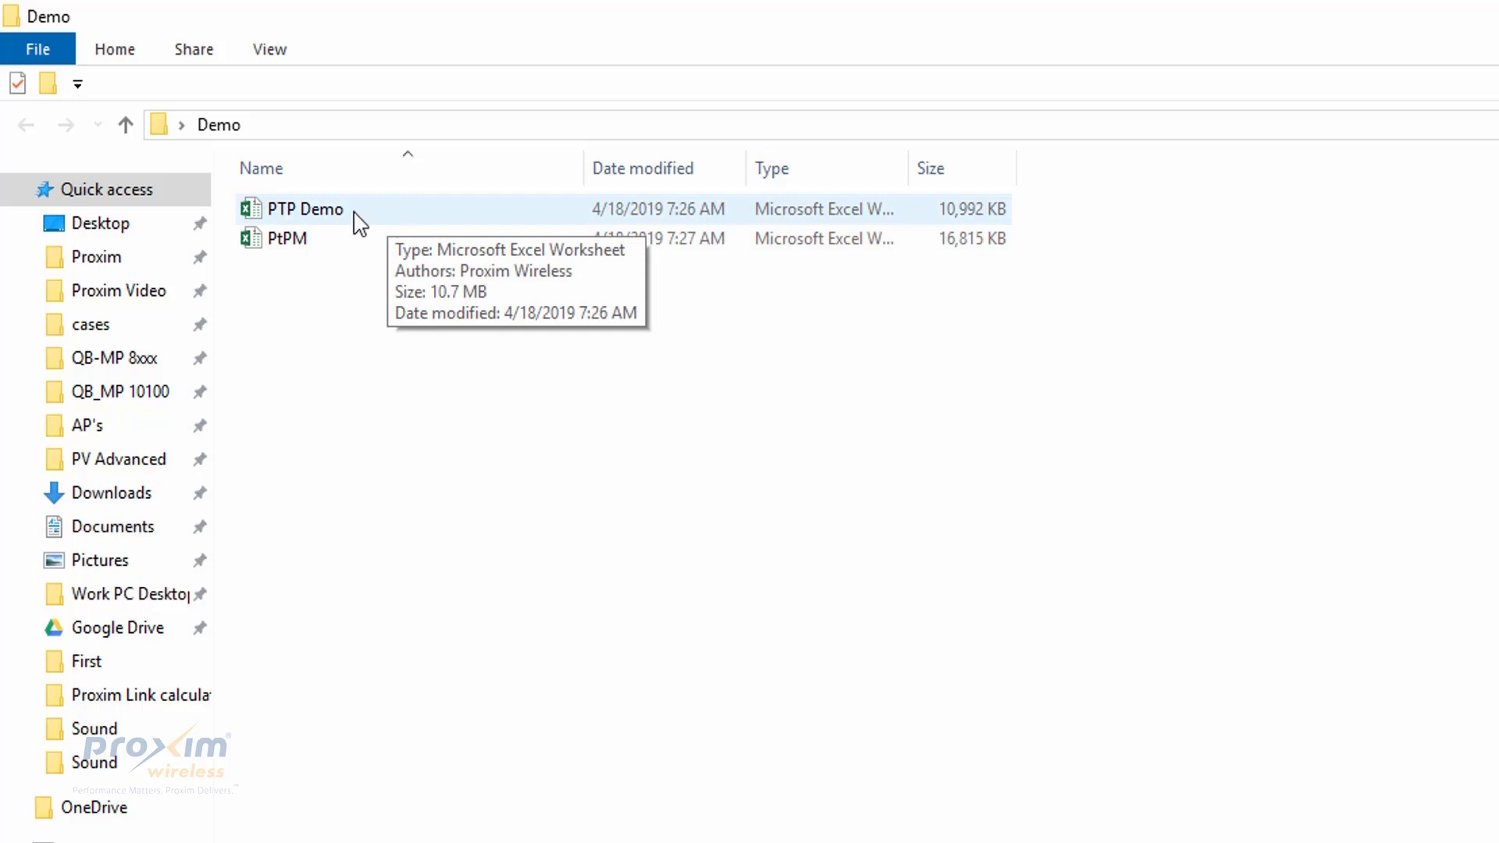
{"action": "double_click", "coordinate": [350, 213]}
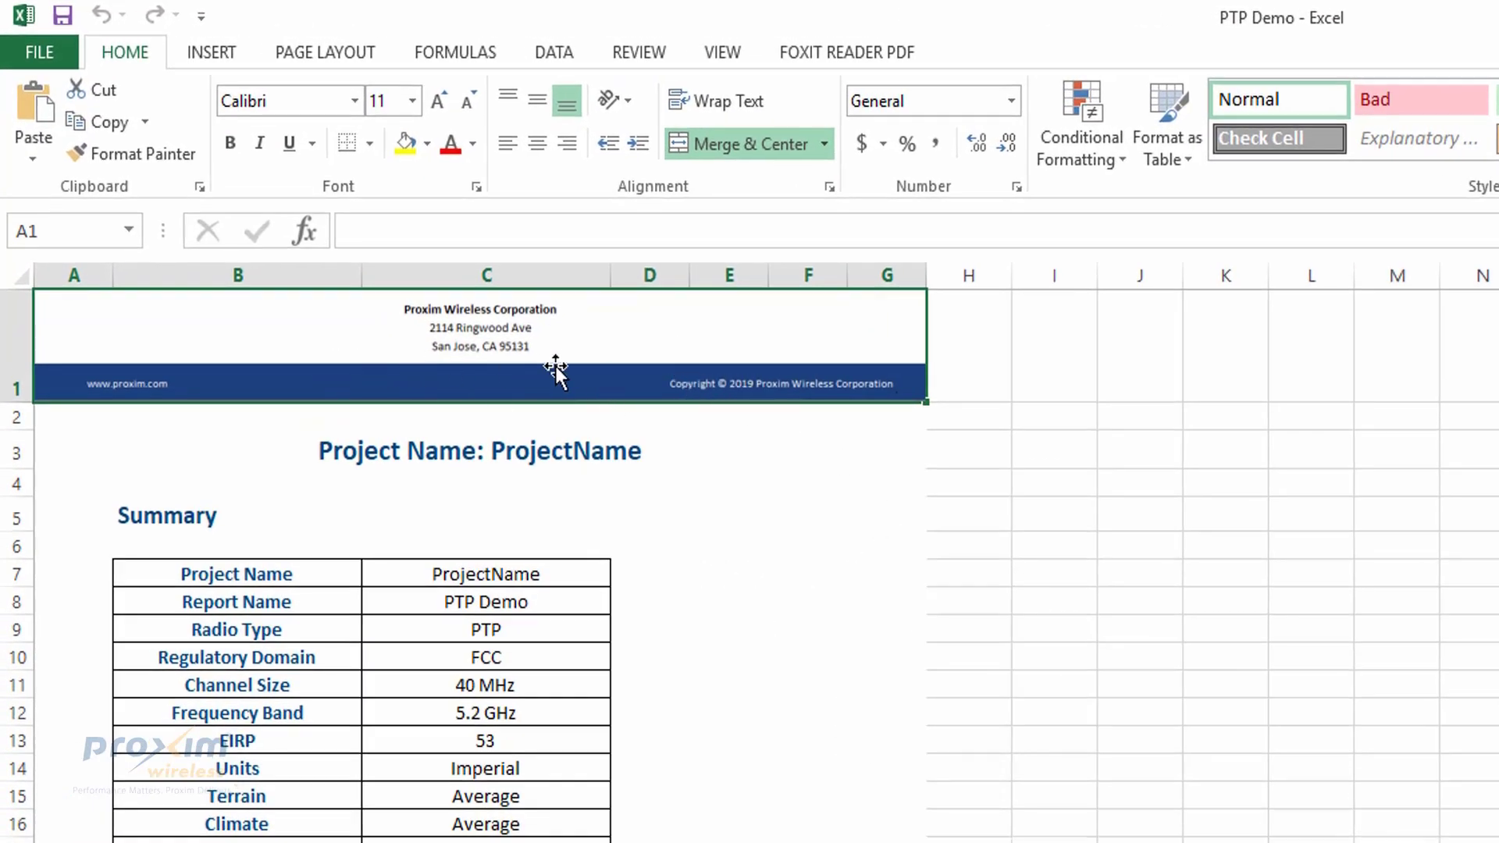
{"action": "scroll", "coordinate": [733, 438], "scroll_direction": "down", "scroll_amount": 8}
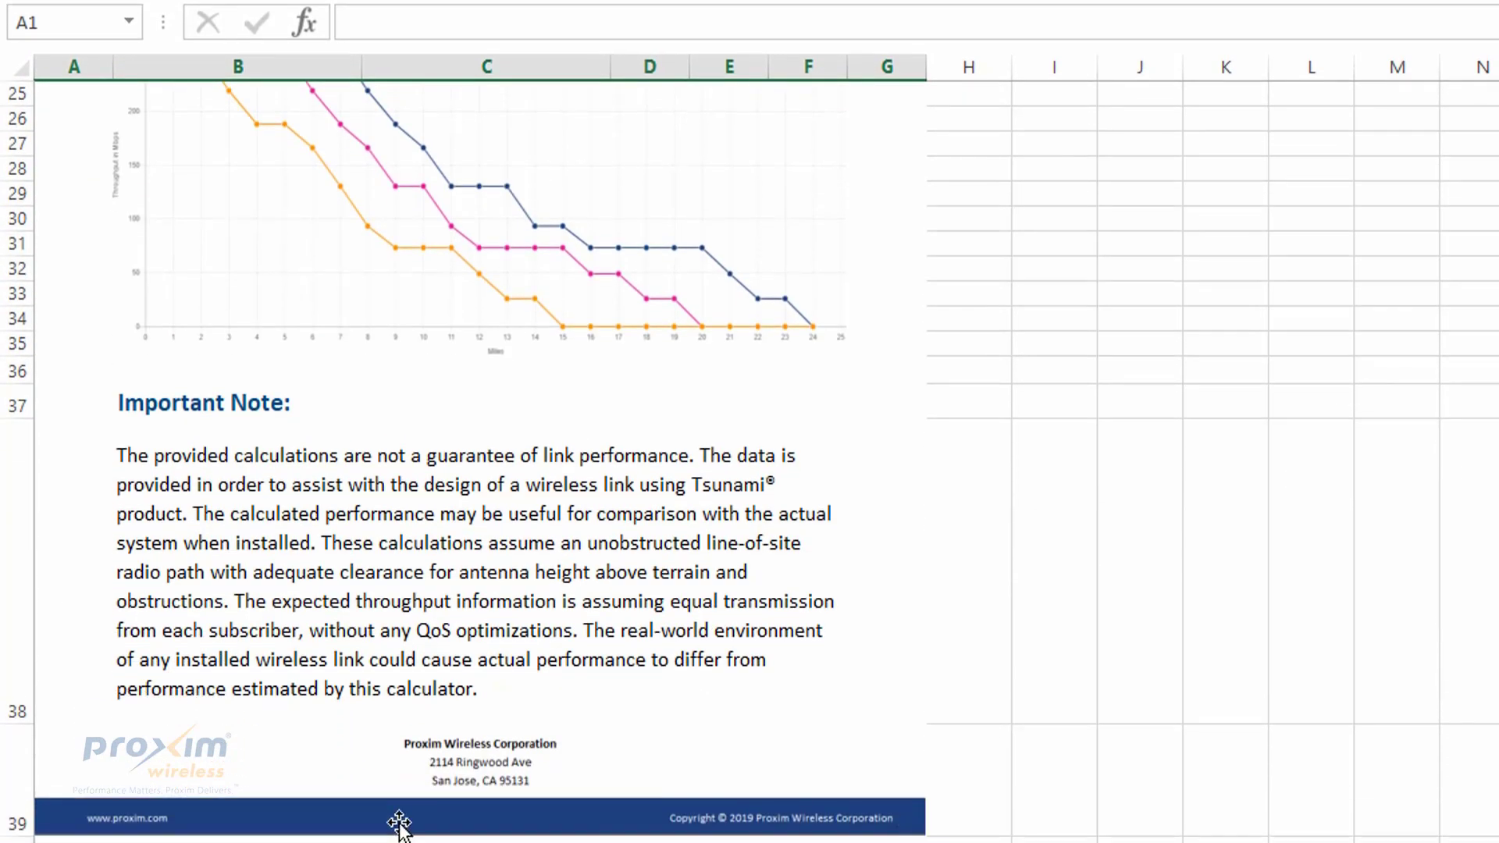
- Examine the Summary, Link View, End Point B and Network sheets of the PTP Demo workbook
{"action": "scroll", "coordinate": [793, 793], "scroll_direction": "up", "scroll_amount": 8}
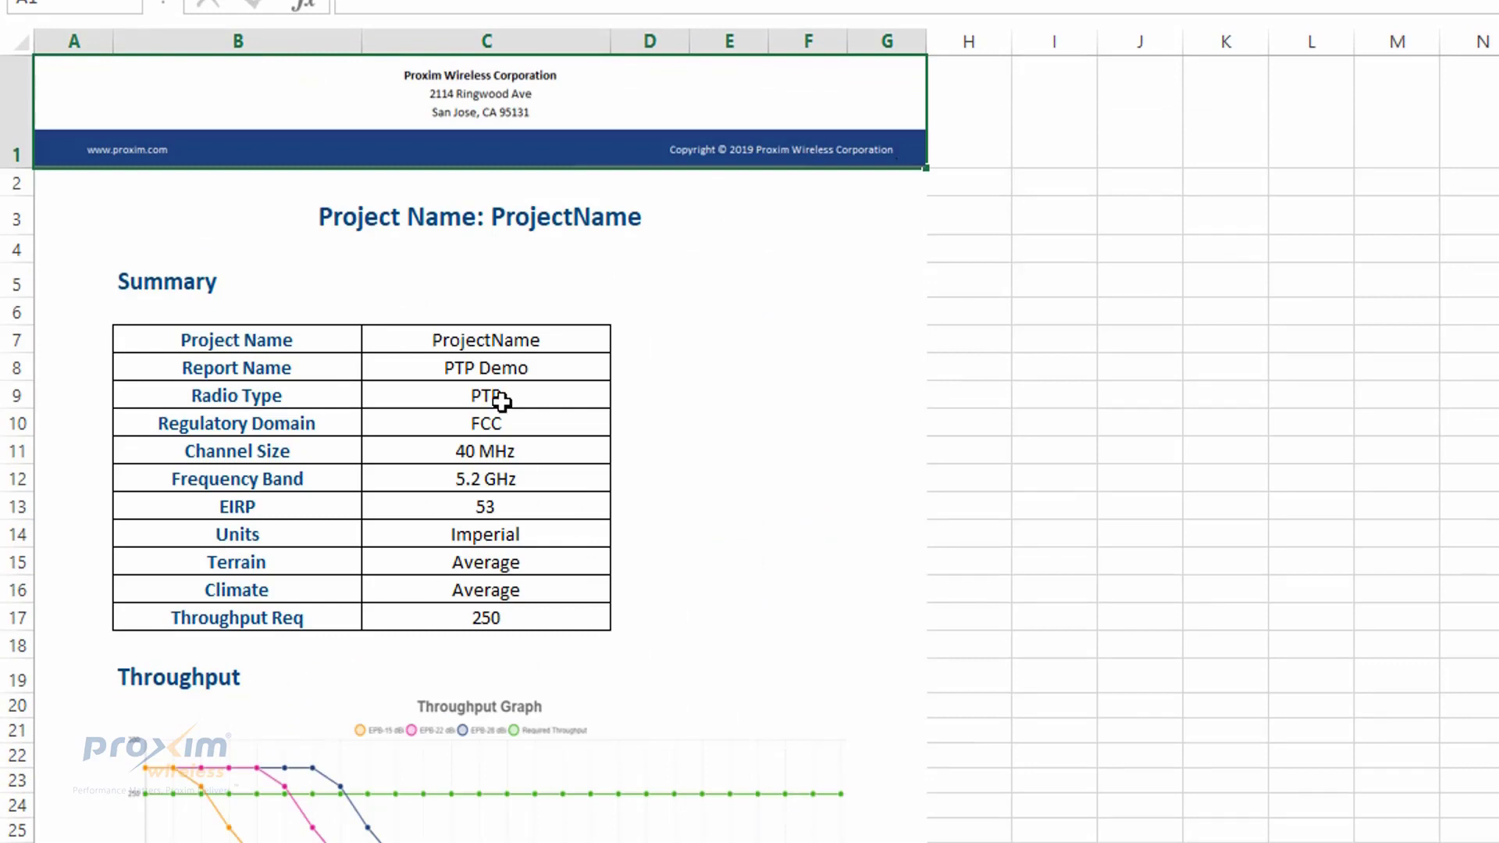
{"action": "scroll", "coordinate": [796, 726], "scroll_direction": "down", "scroll_amount": 1}
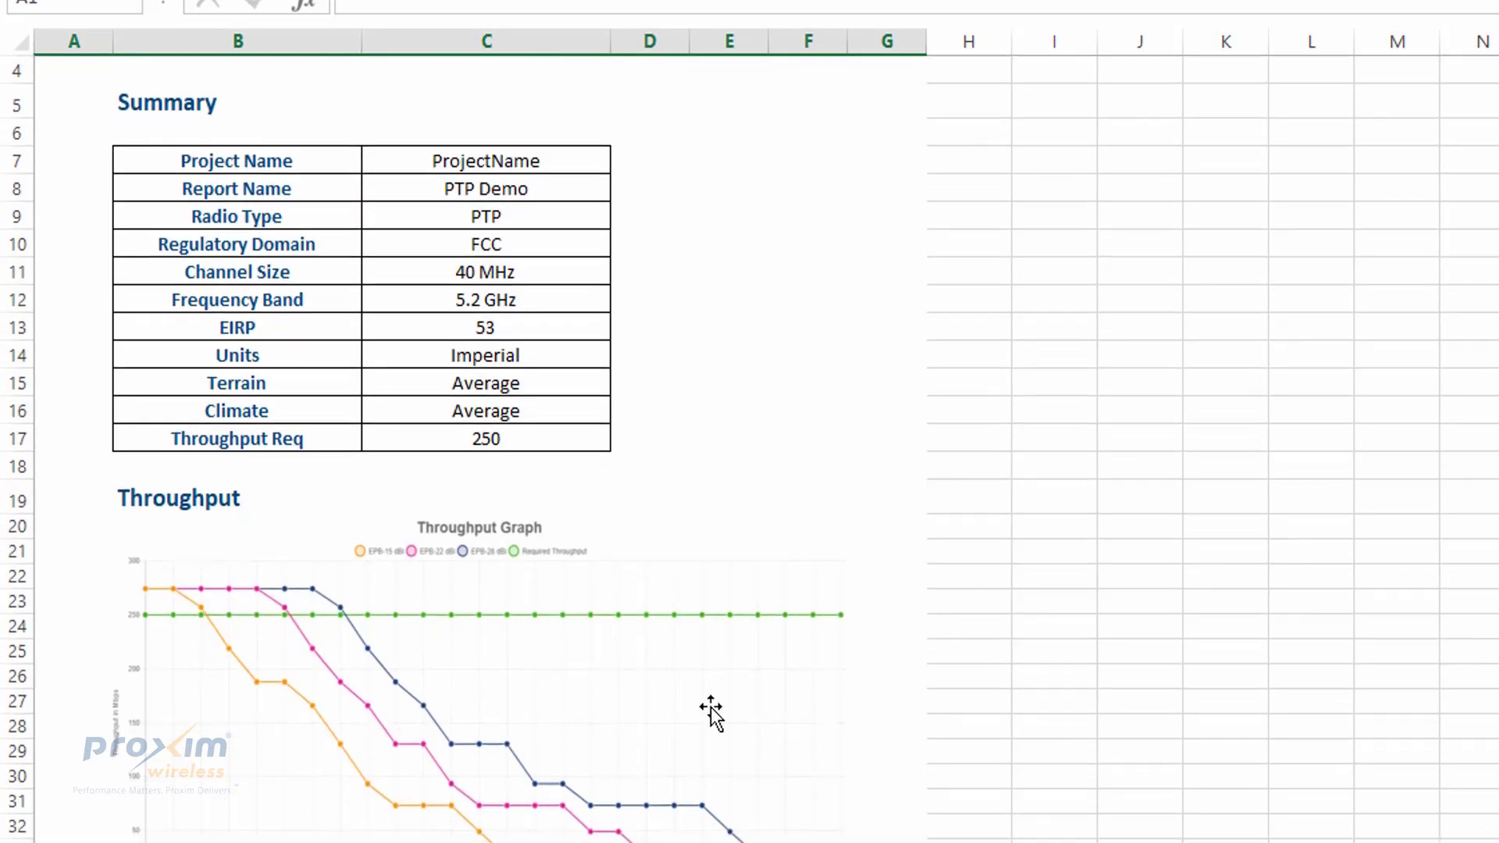
{"action": "scroll", "coordinate": [712, 710], "scroll_direction": "down", "scroll_amount": 2}
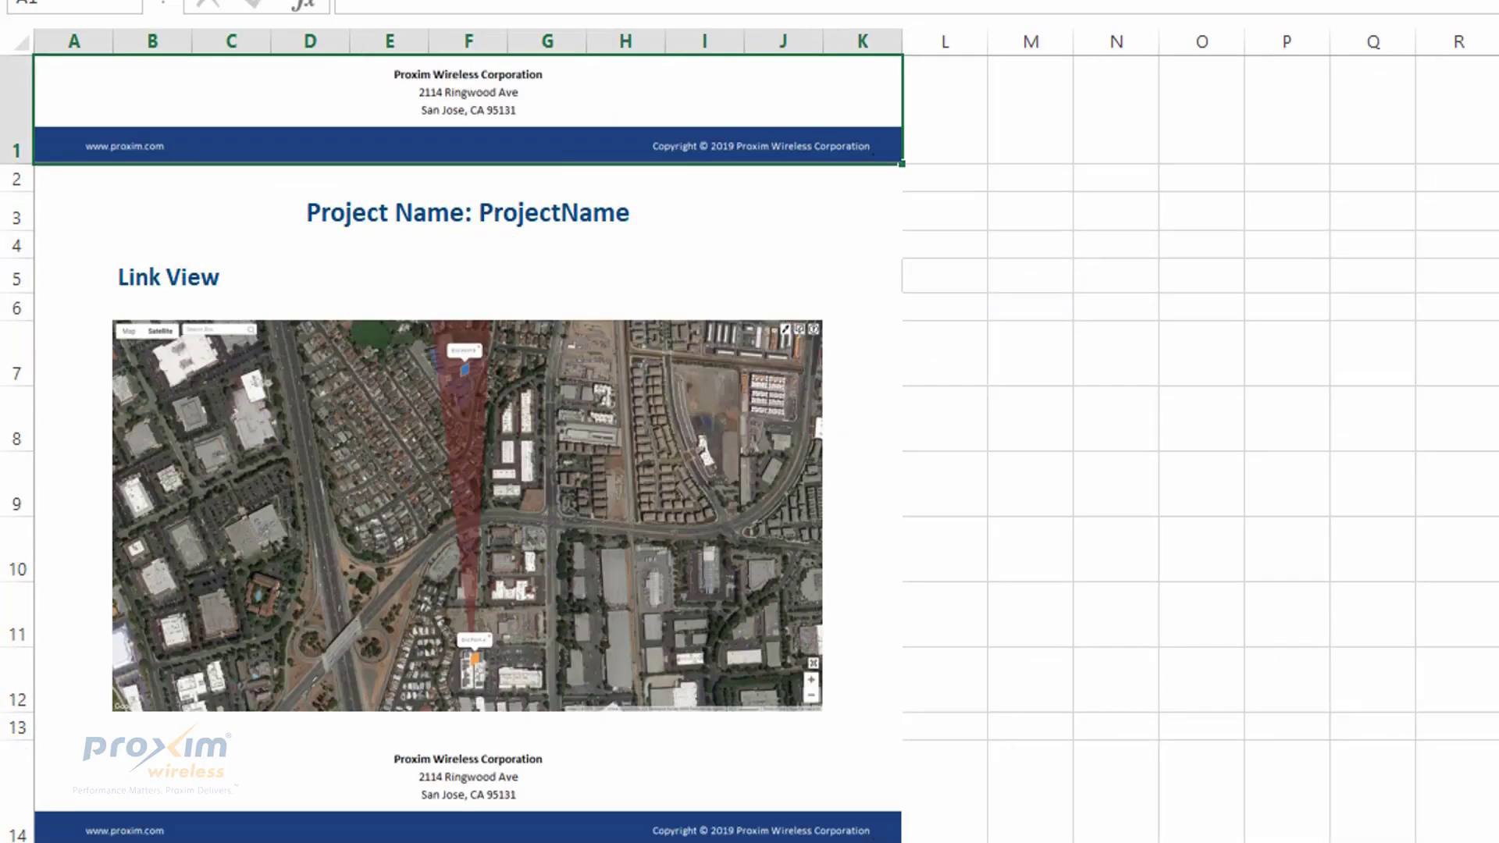
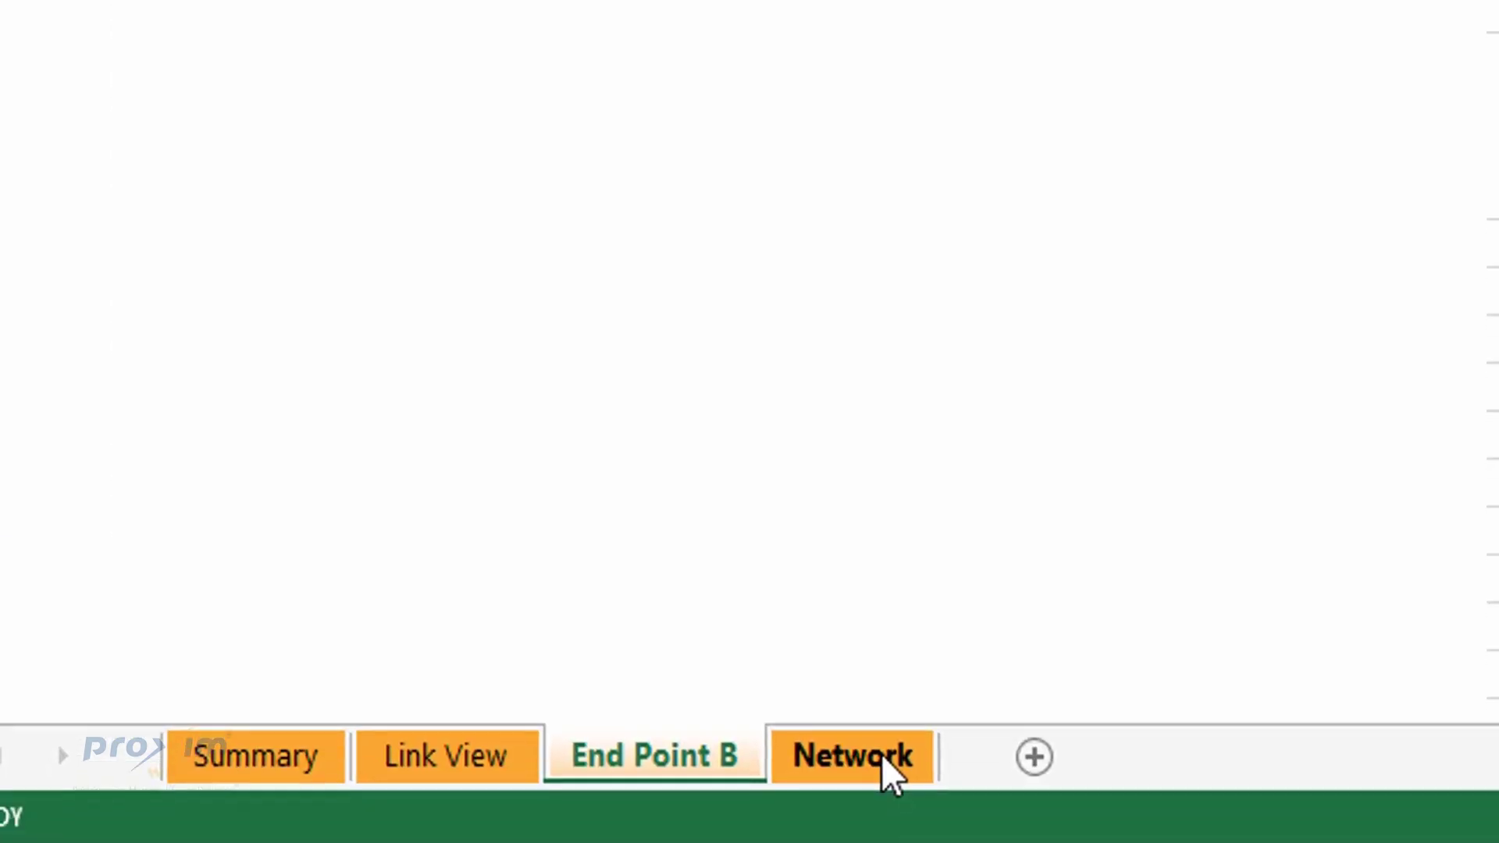
{"action": "left_click", "coordinate": [882, 754]}
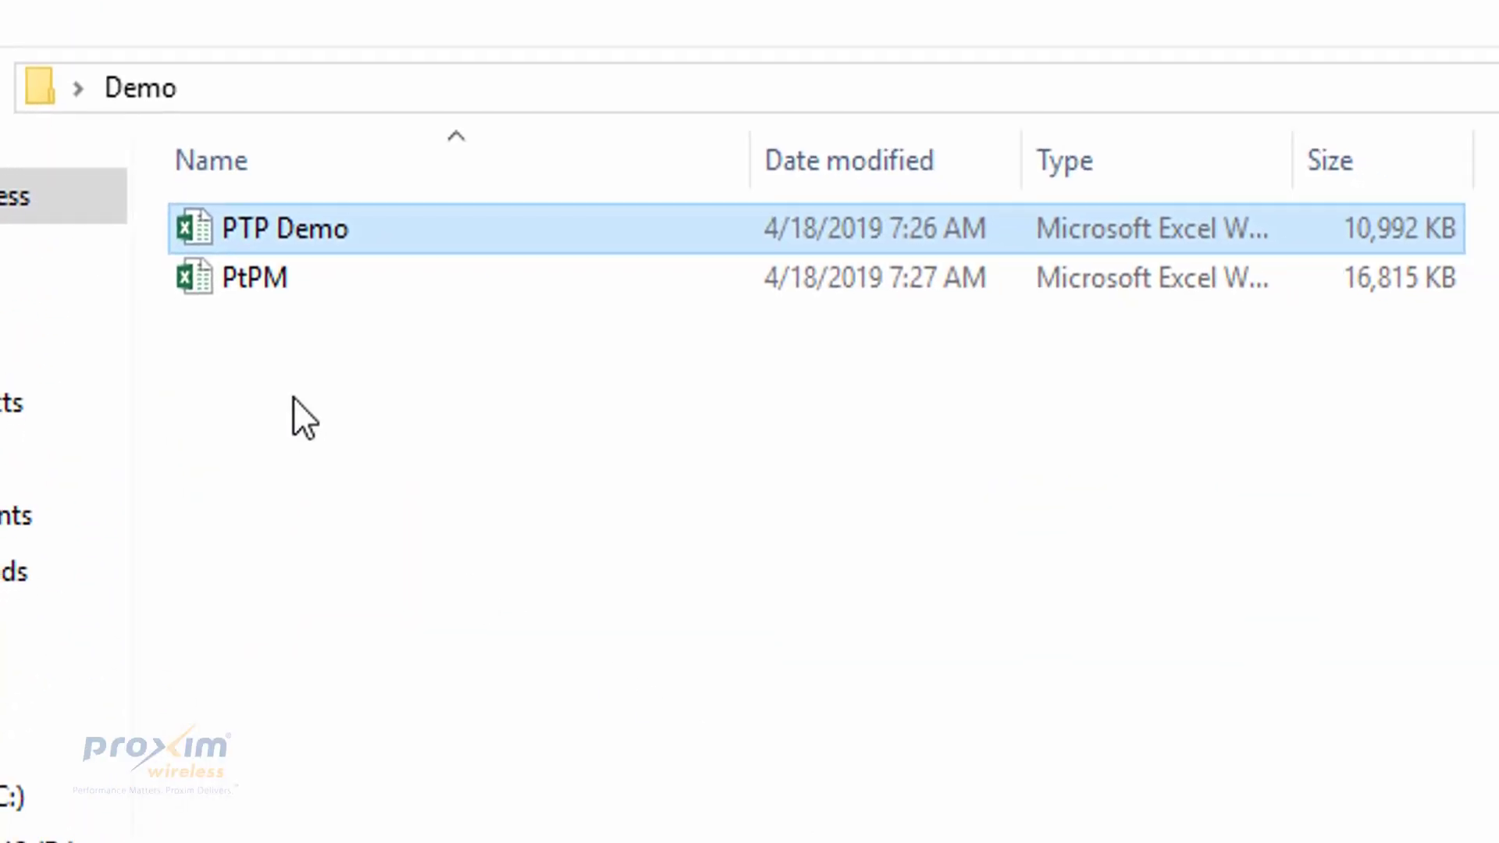
- Open the exported PtPM workbook from the Demo folder and review its Summary and Sector View sheets
{"action": "double_click", "coordinate": [217, 11]}
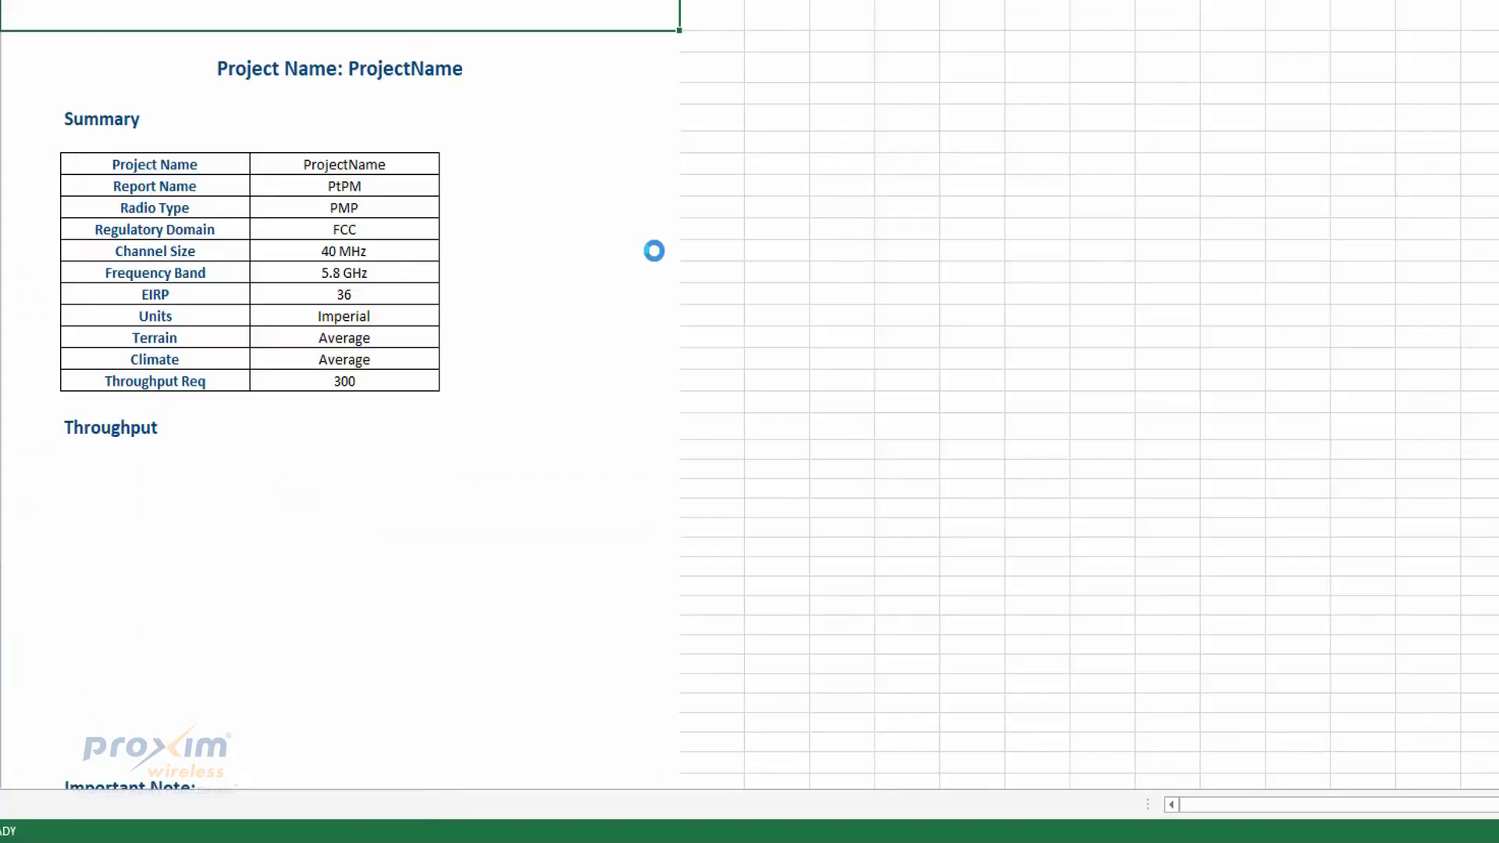
{"action": "scroll", "coordinate": [563, 397], "scroll_direction": "down", "scroll_amount": 5}
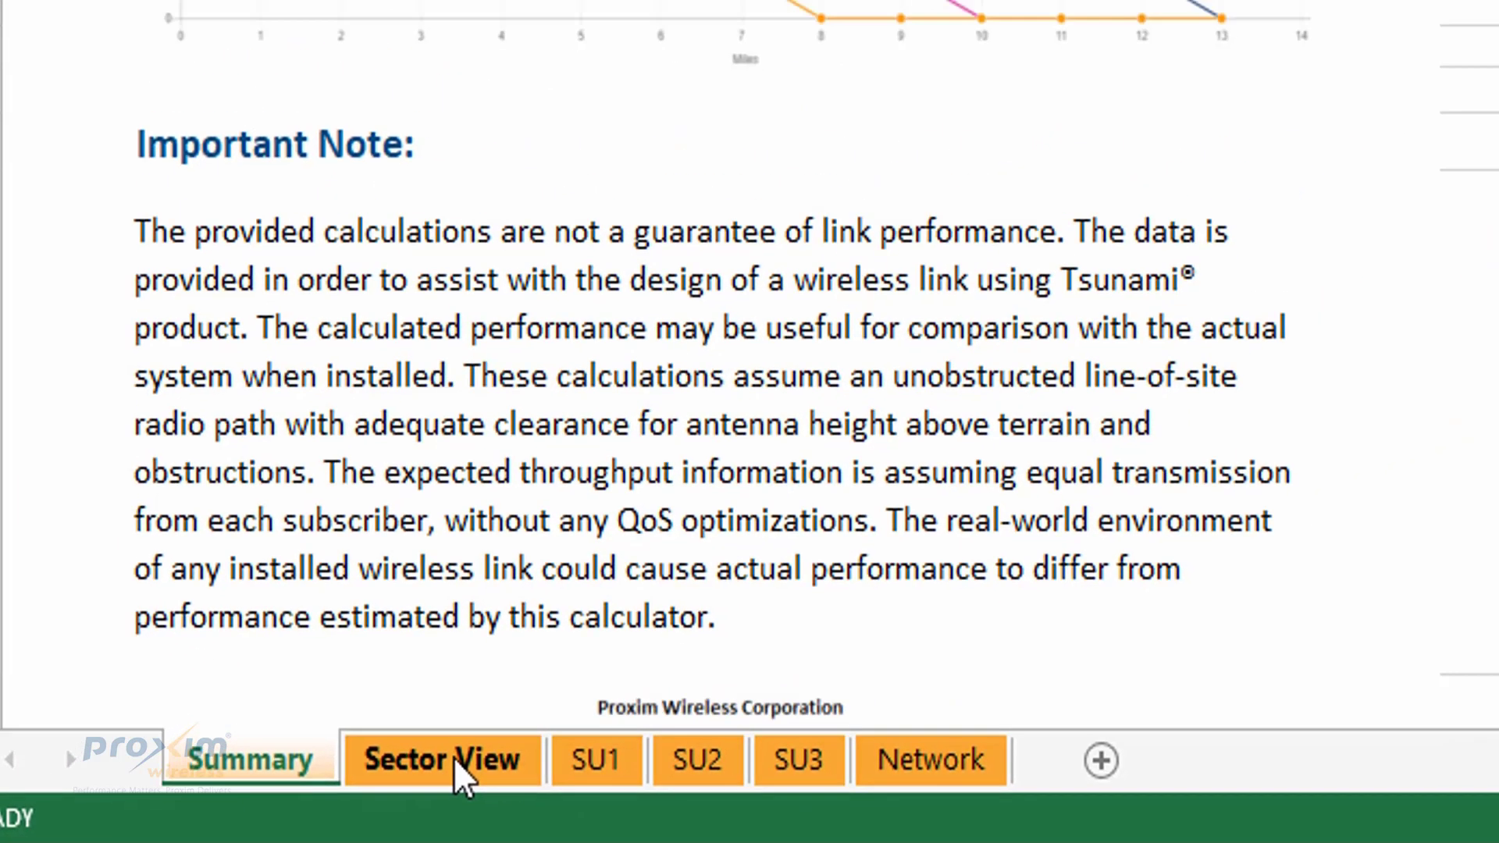
{"action": "left_click", "coordinate": [455, 759]}
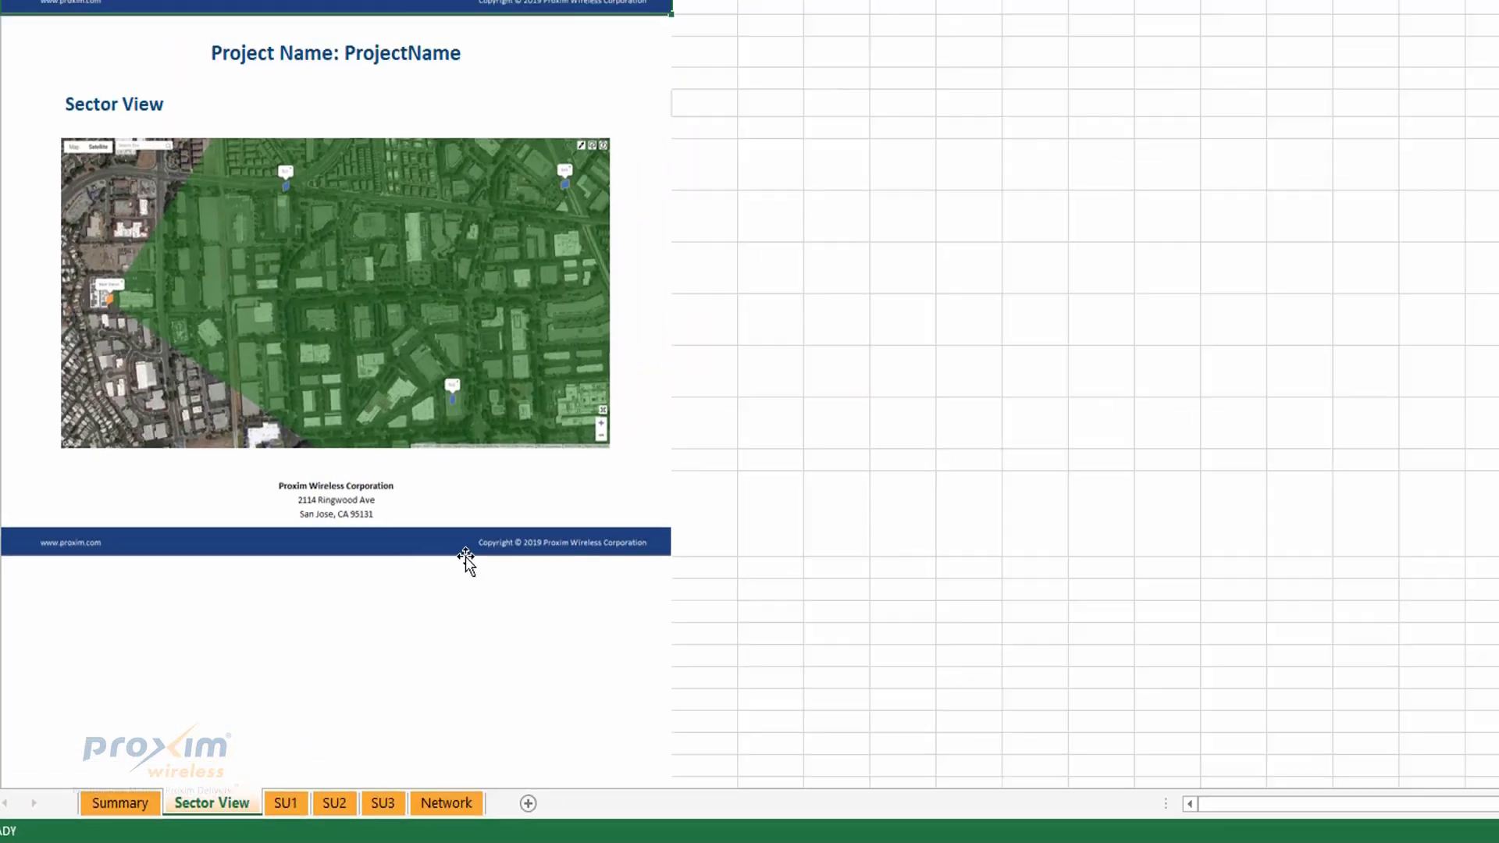
{"action": "scroll", "coordinate": [530, 524], "scroll_direction": "down", "scroll_amount": 2}
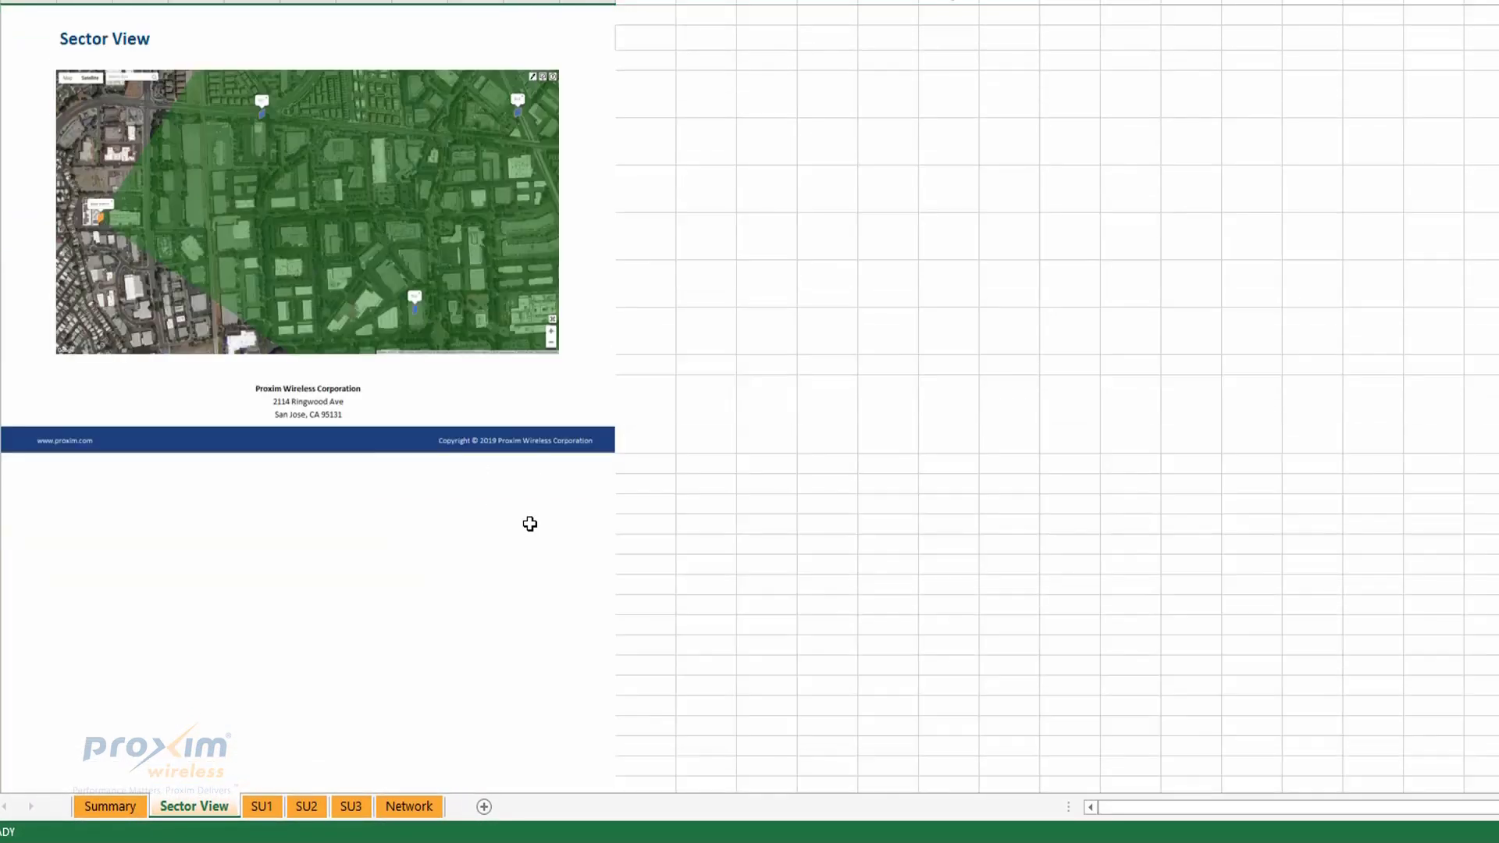
{"action": "scroll", "coordinate": [531, 524], "scroll_direction": "up", "scroll_amount": 2}
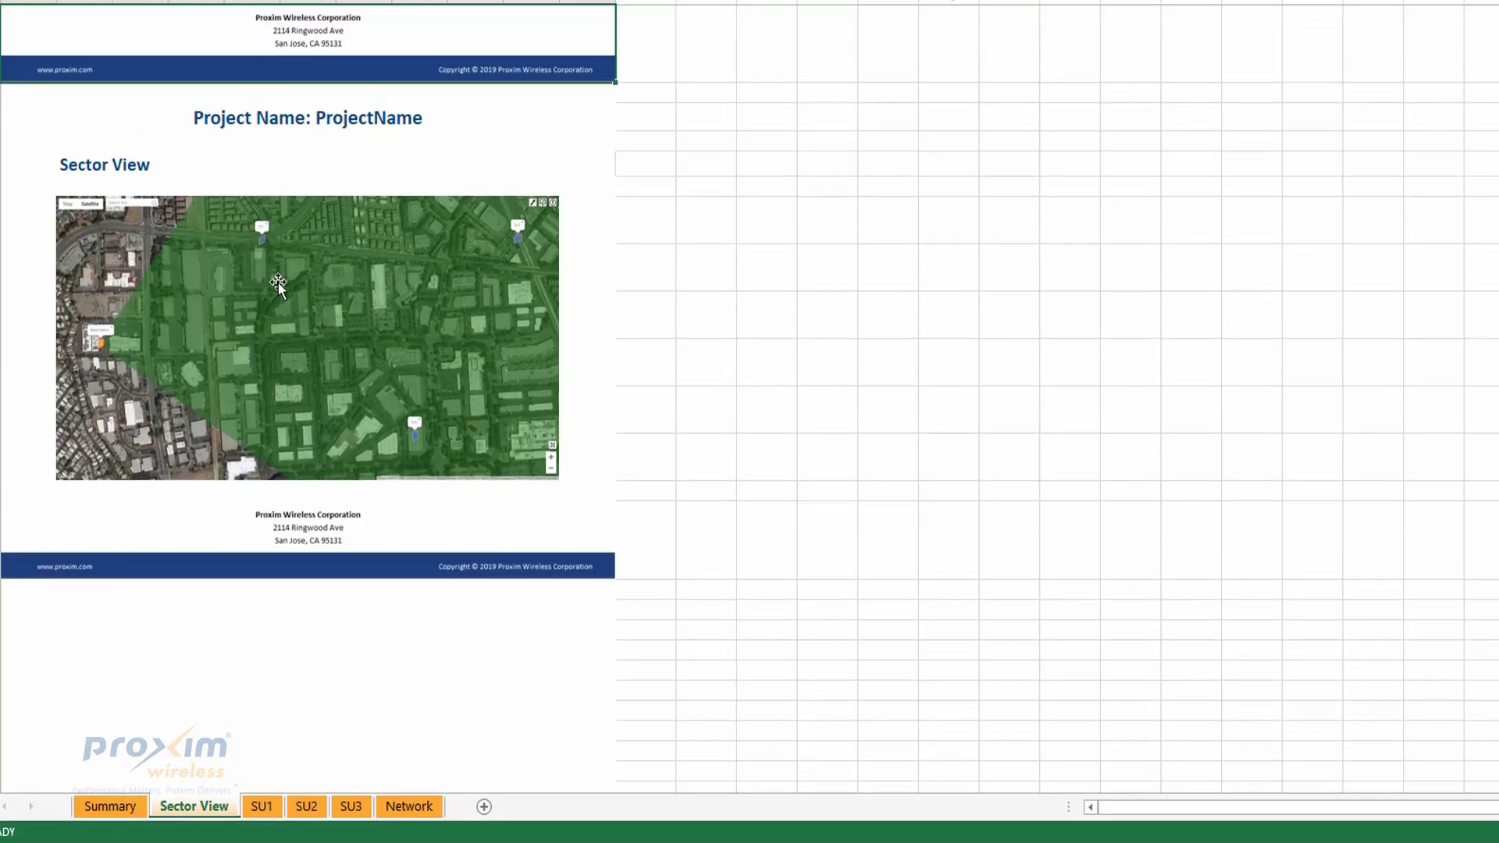
- Review the link tables, path profiles and coverage maps on the SU1 and SU2 sheets
{"action": "left_click", "coordinate": [256, 807]}
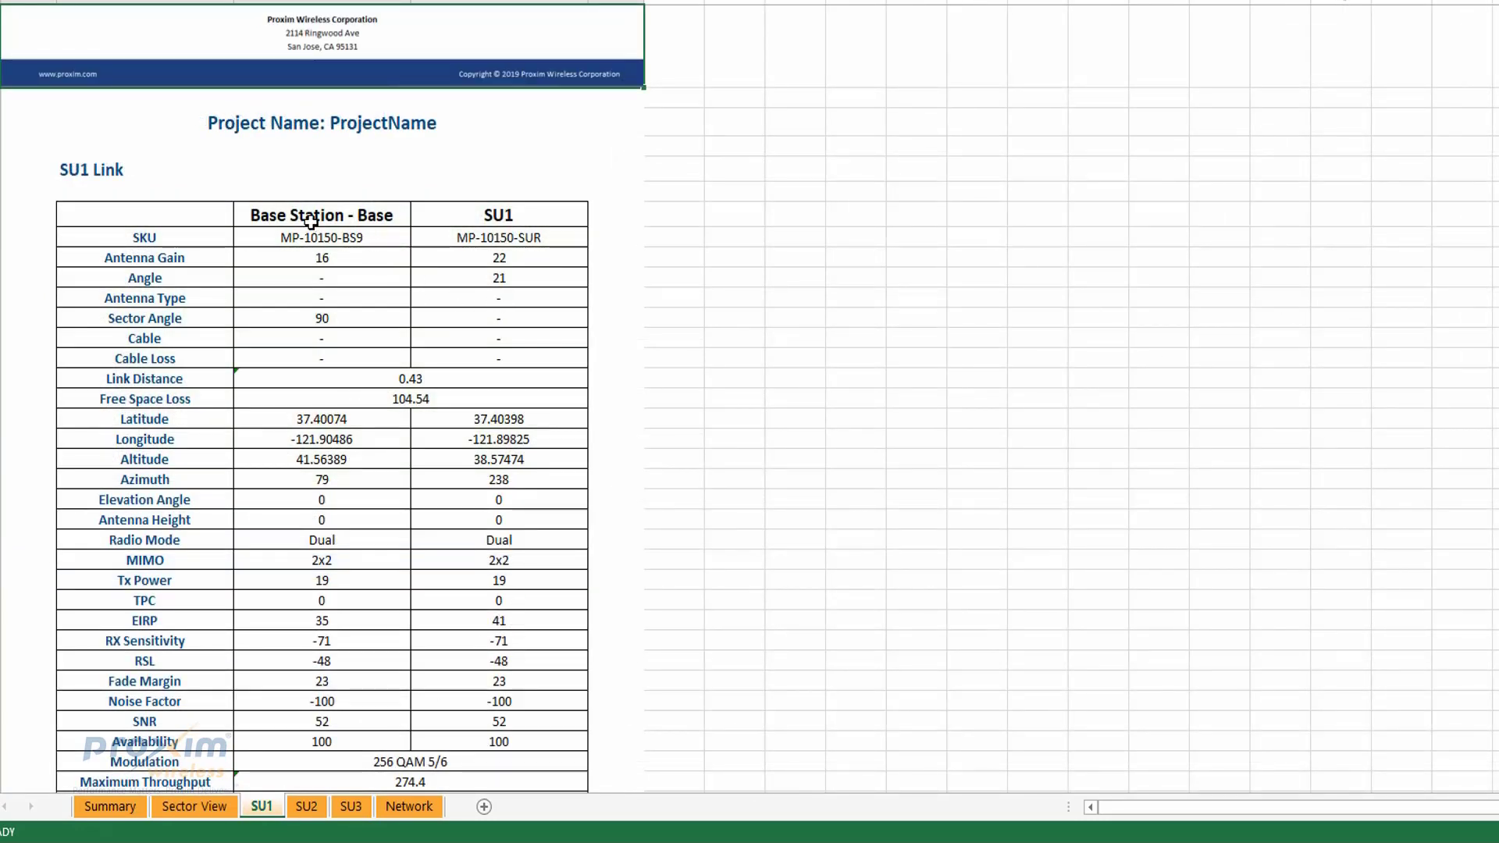
{"action": "scroll", "coordinate": [514, 524], "scroll_direction": "down", "scroll_amount": 10}
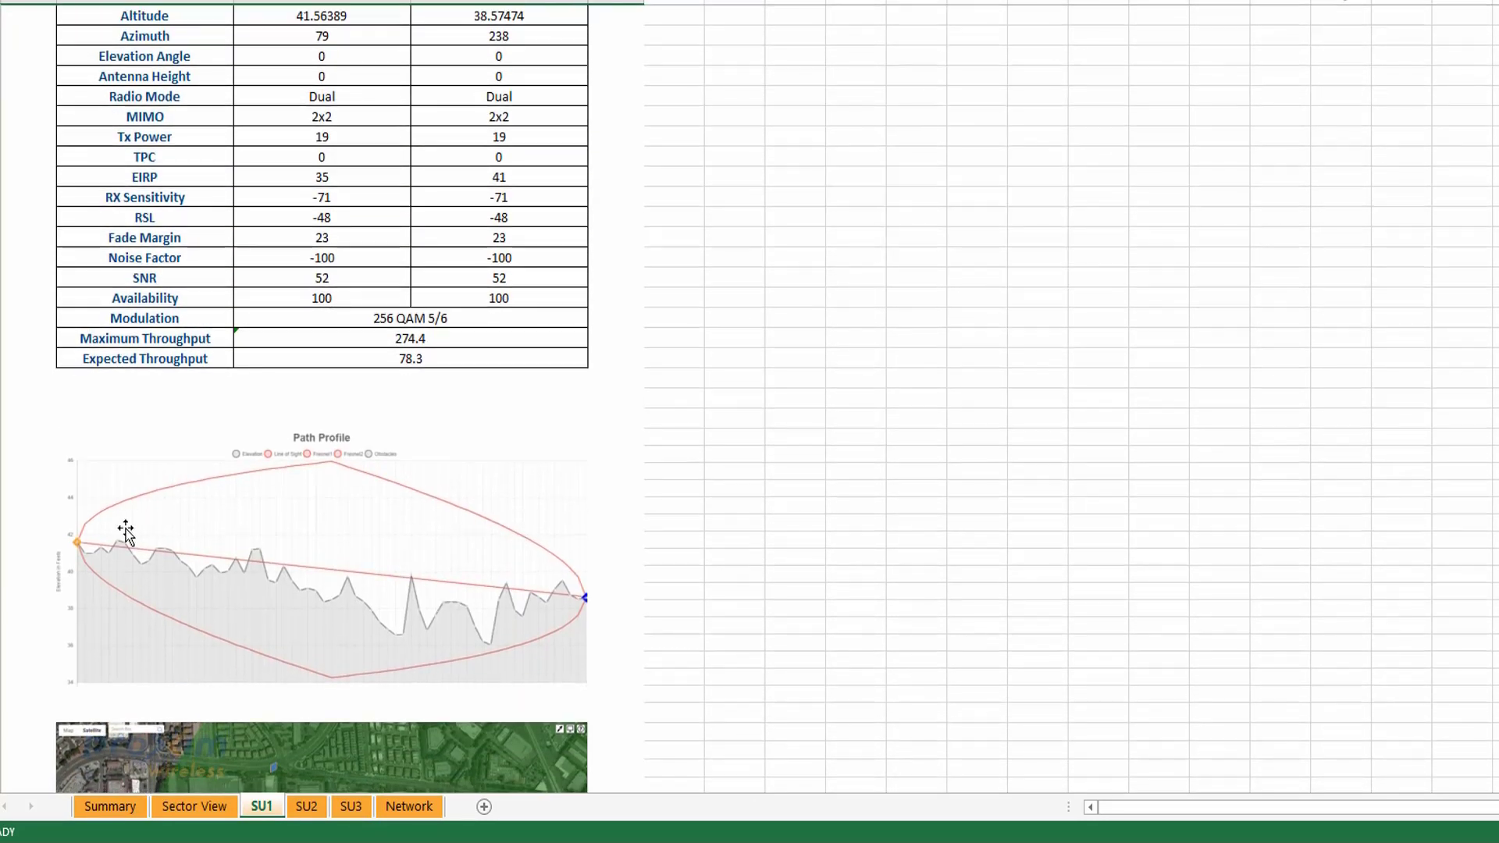
{"action": "scroll", "coordinate": [385, 635], "scroll_direction": "down", "scroll_amount": 2}
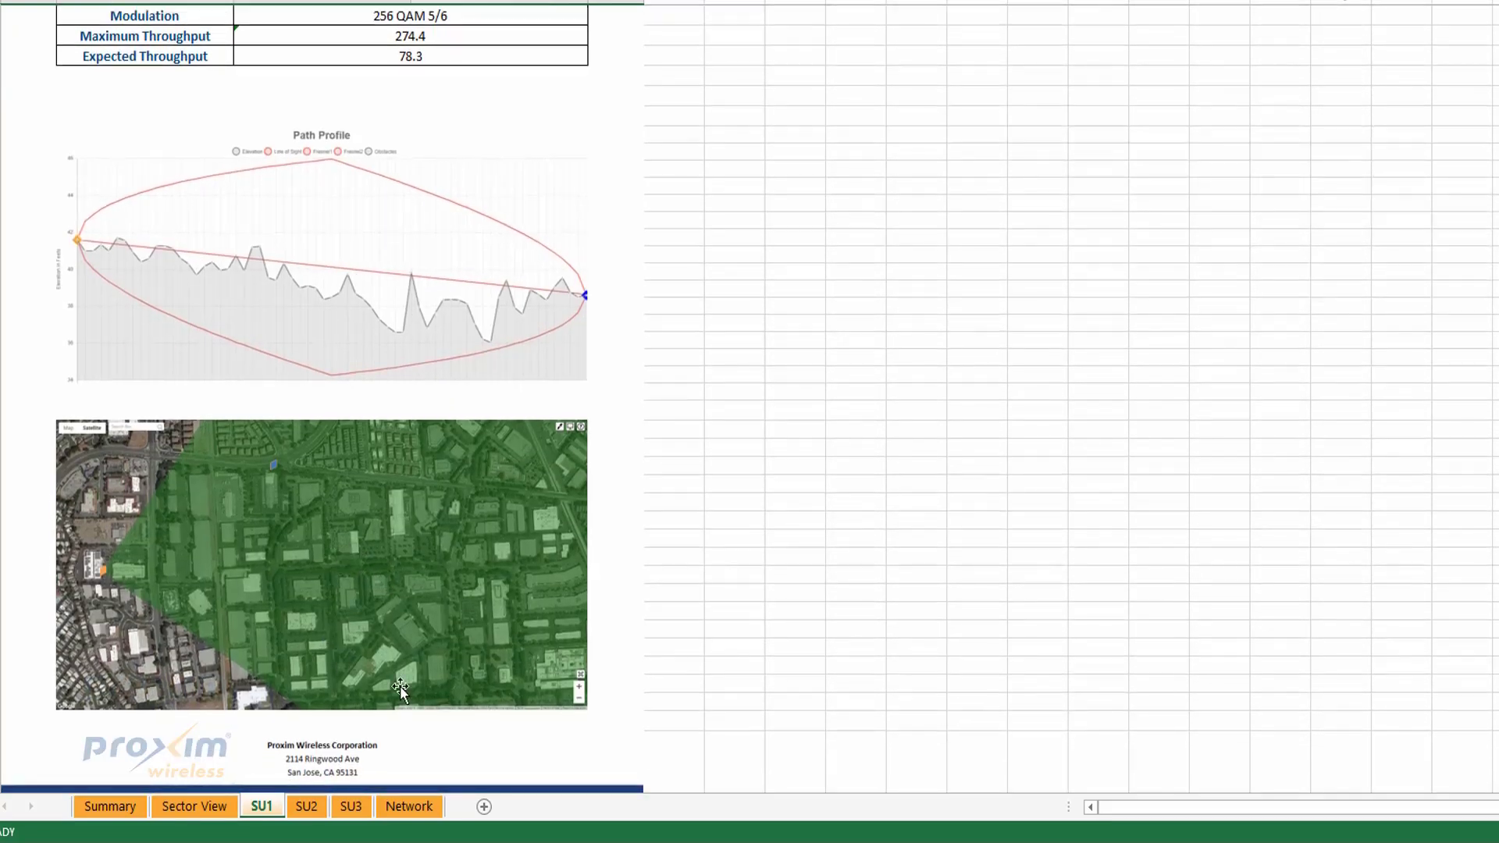
{"action": "left_click", "coordinate": [306, 807]}
{"action": "scroll", "coordinate": [574, 252], "scroll_direction": "down", "scroll_amount": 3}
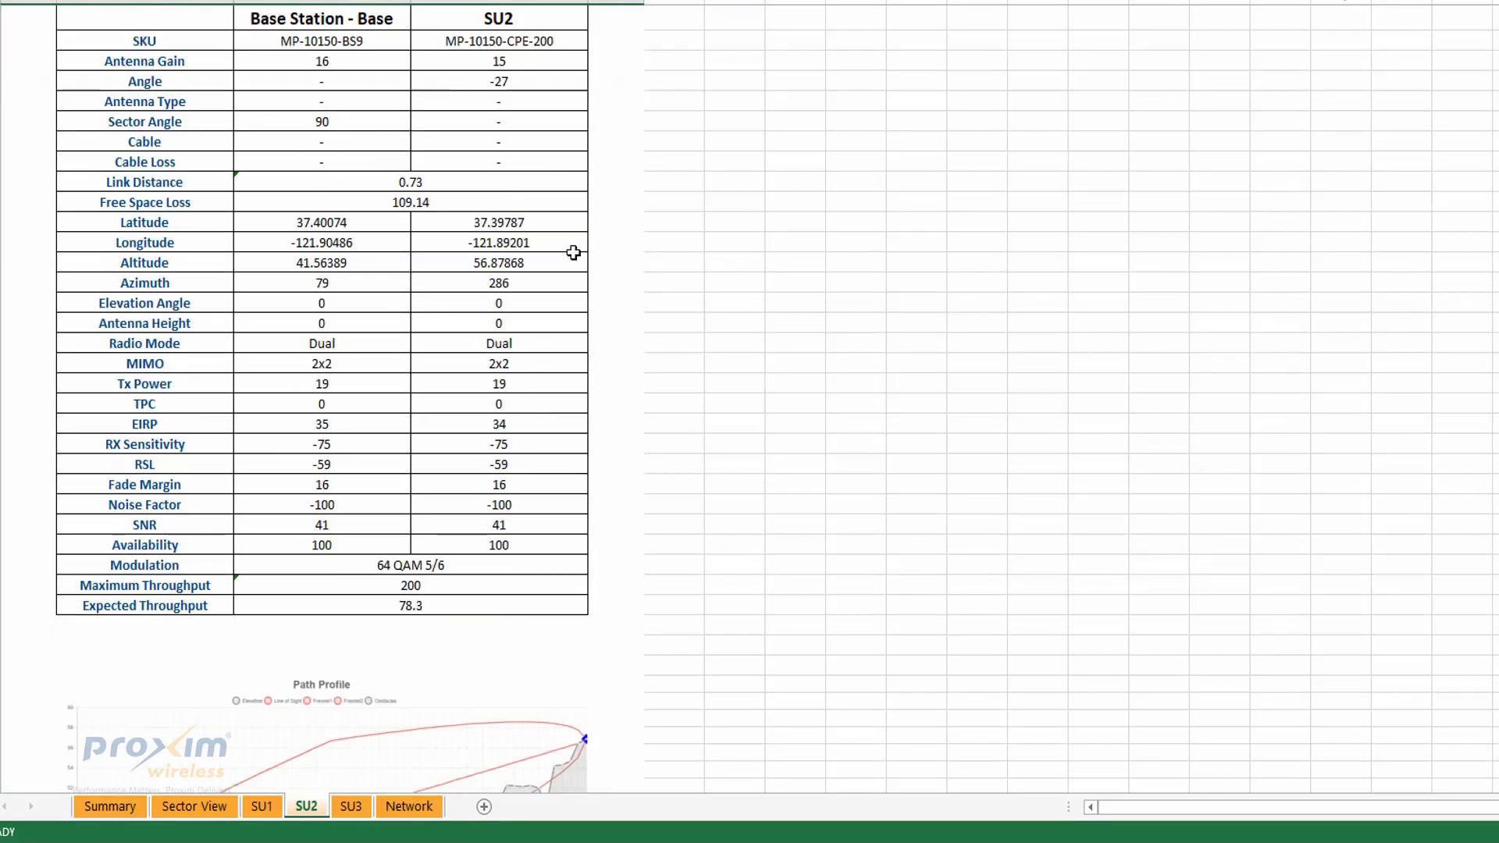
{"action": "scroll", "coordinate": [556, 553], "scroll_direction": "down", "scroll_amount": 4}
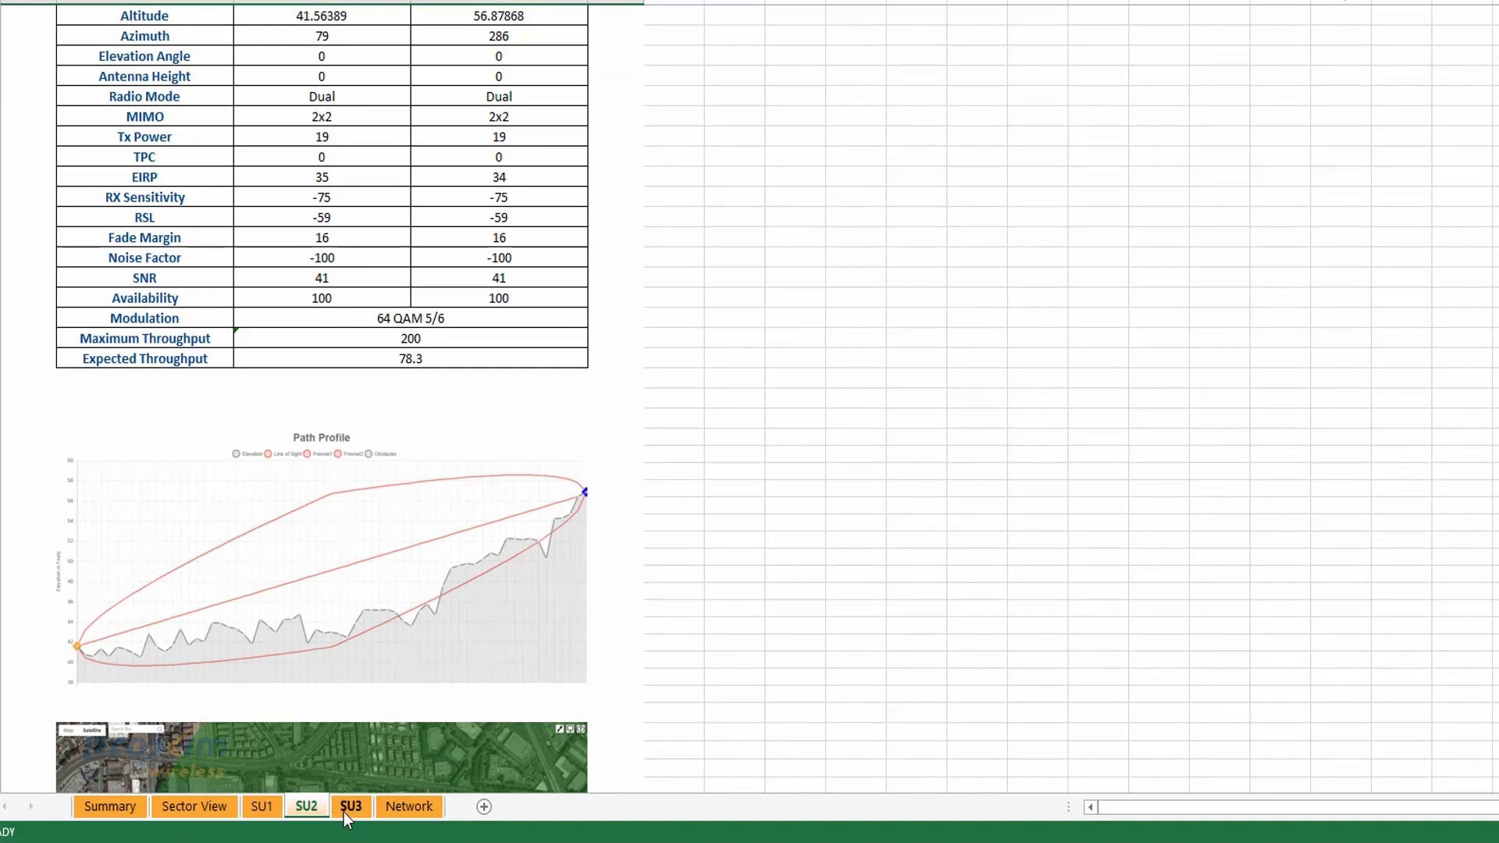
- Review the SU3 link table, path profile and map, and open the Network sheet
{"action": "left_click", "coordinate": [351, 807]}
{"action": "scroll", "coordinate": [394, 357], "scroll_direction": "down", "scroll_amount": 4}
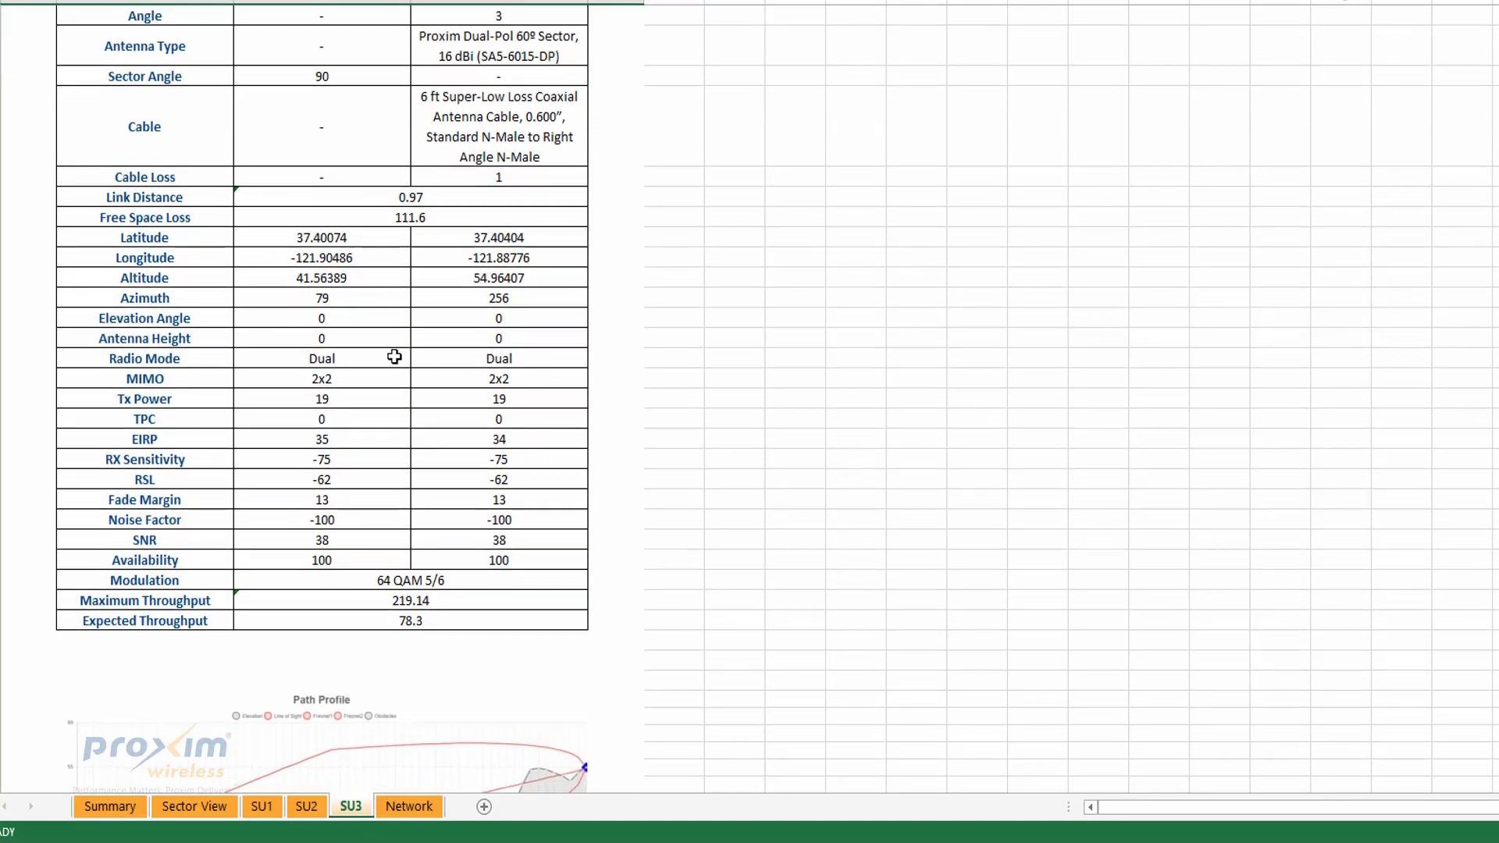
{"action": "scroll", "coordinate": [394, 357], "scroll_direction": "down", "scroll_amount": 11}
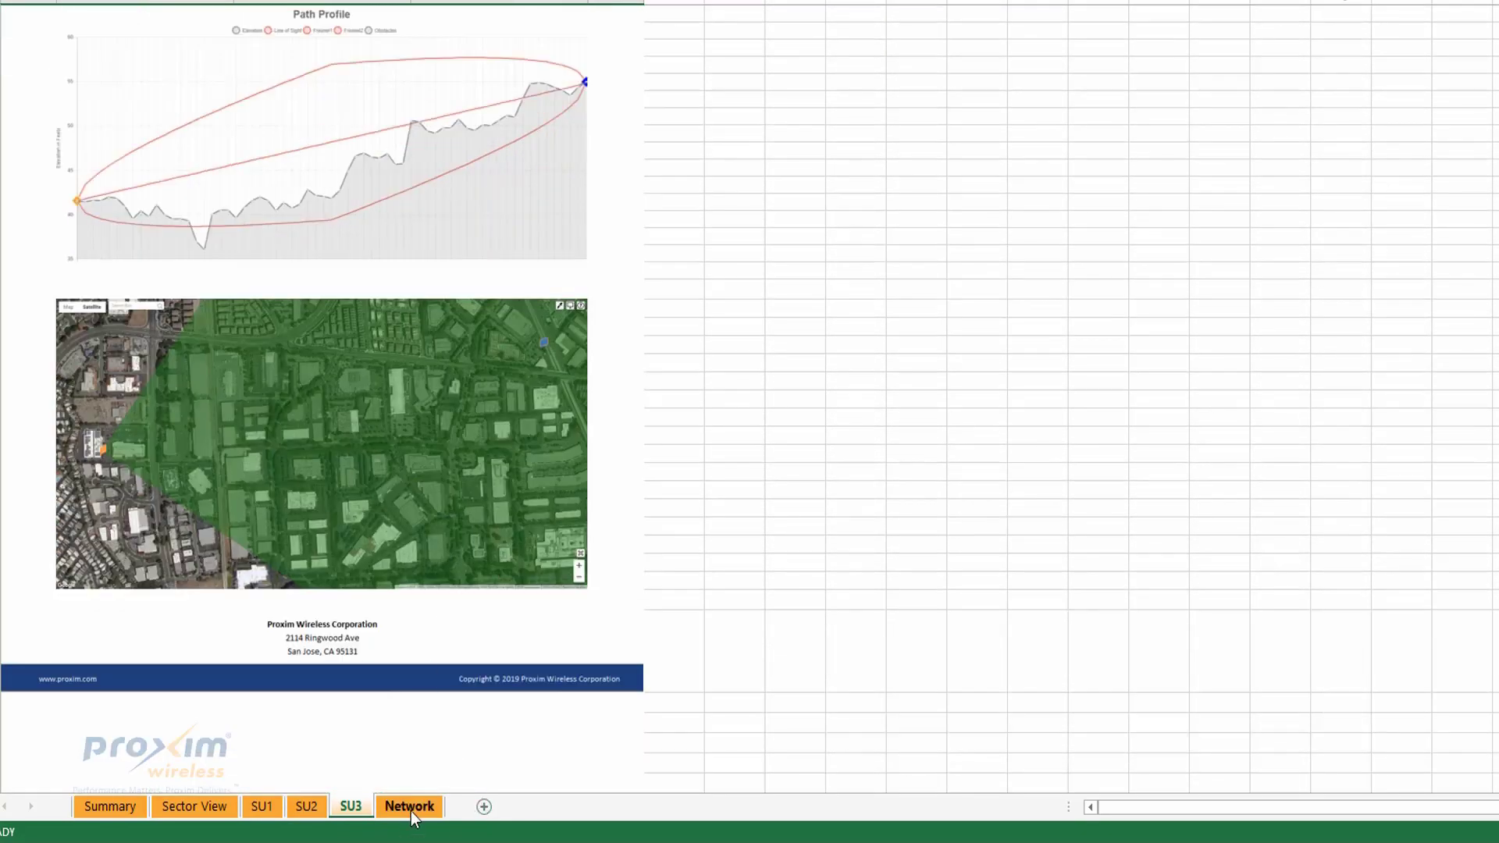
{"action": "left_click", "coordinate": [409, 807]}
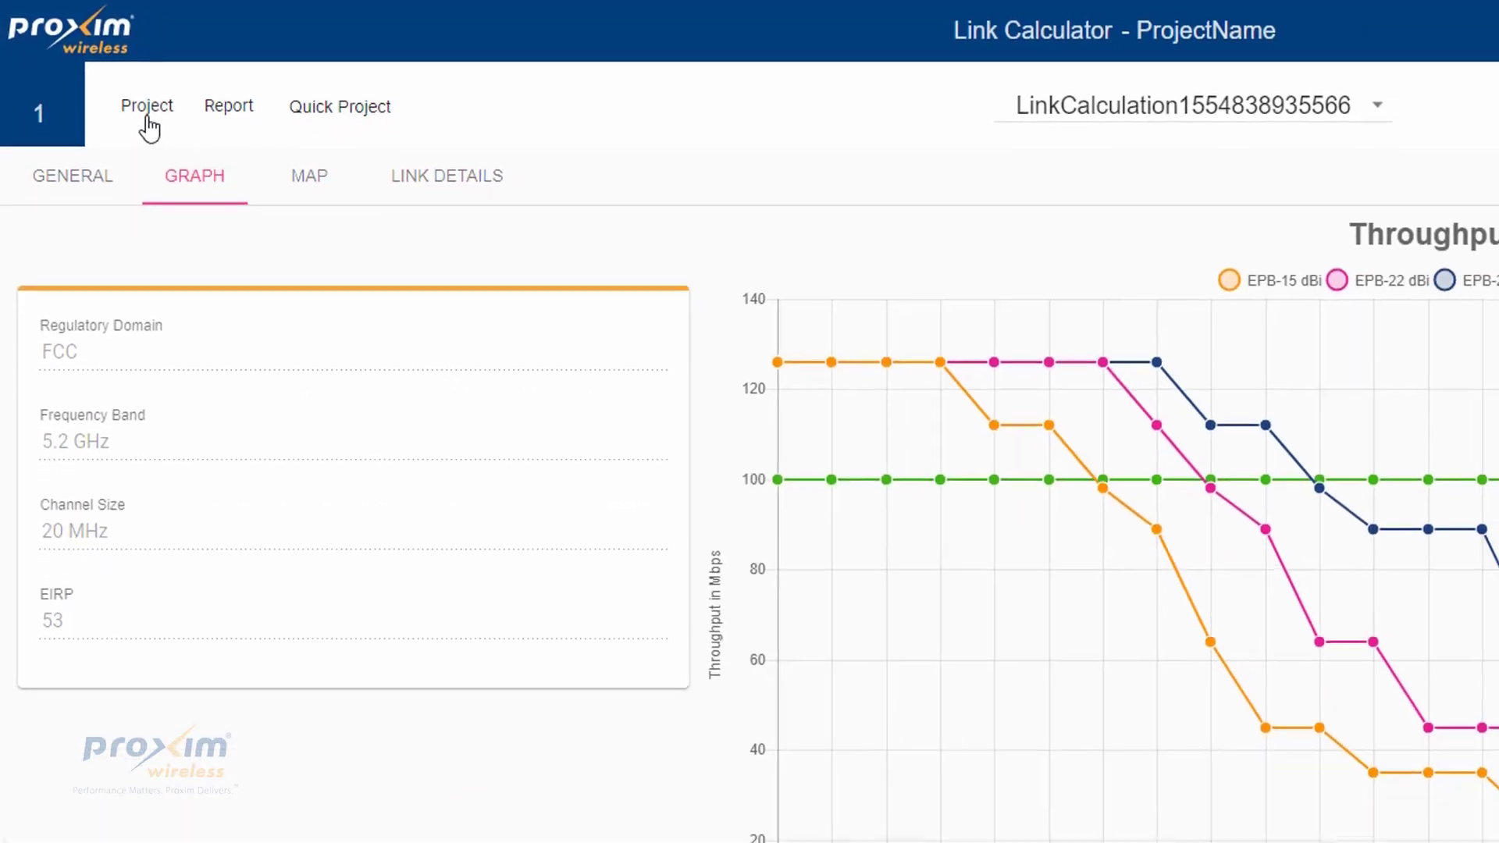
- In Link Calculator, export the project to the Desktop as the KMZ file ProjectName and view it in Google Earth Pro
{"action": "left_click", "coordinate": [147, 117]}
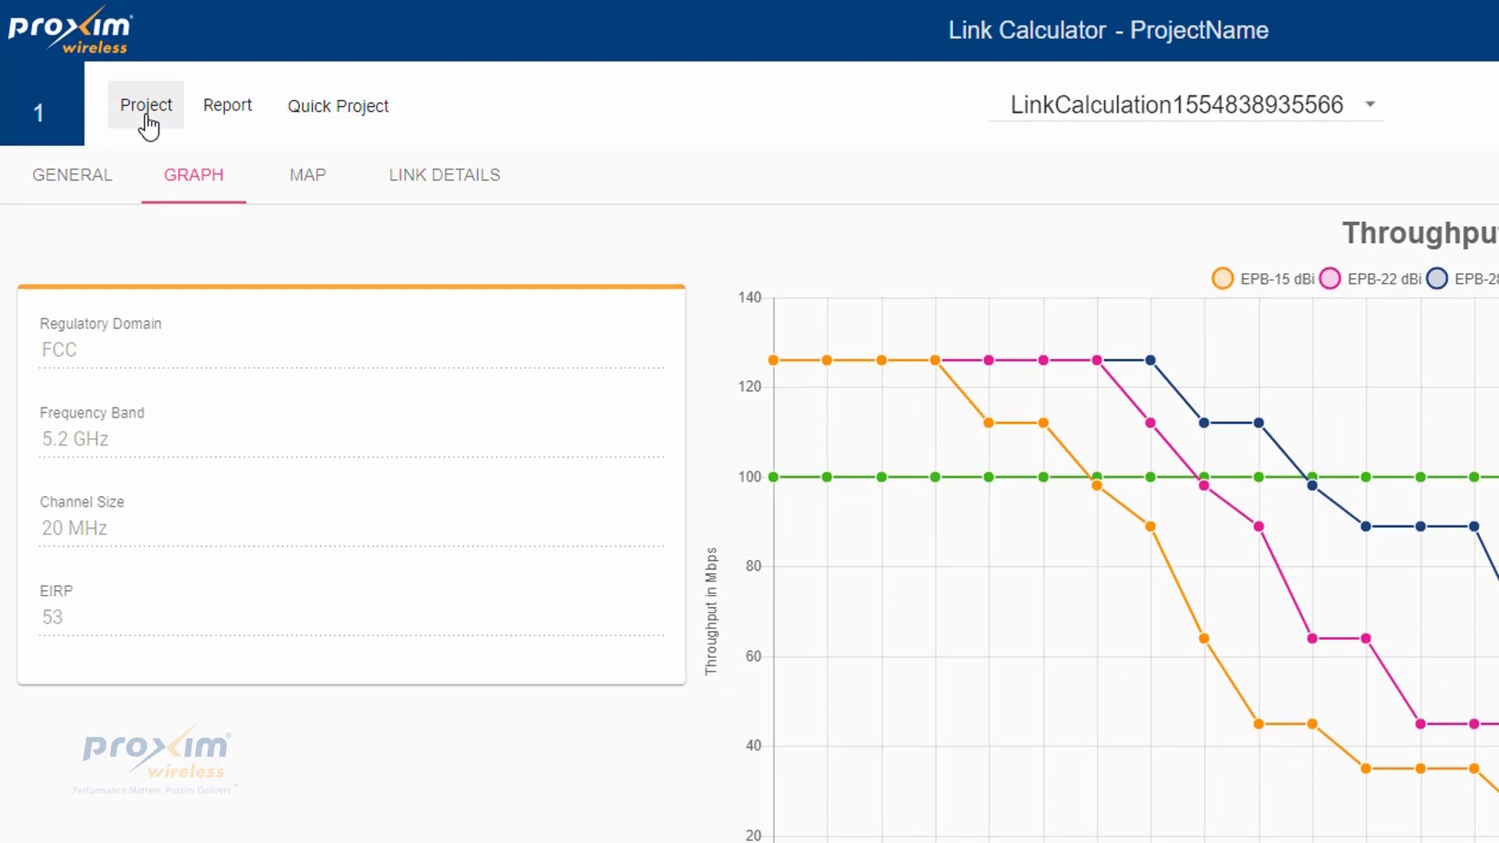
{"action": "left_click", "coordinate": [274, 438]}
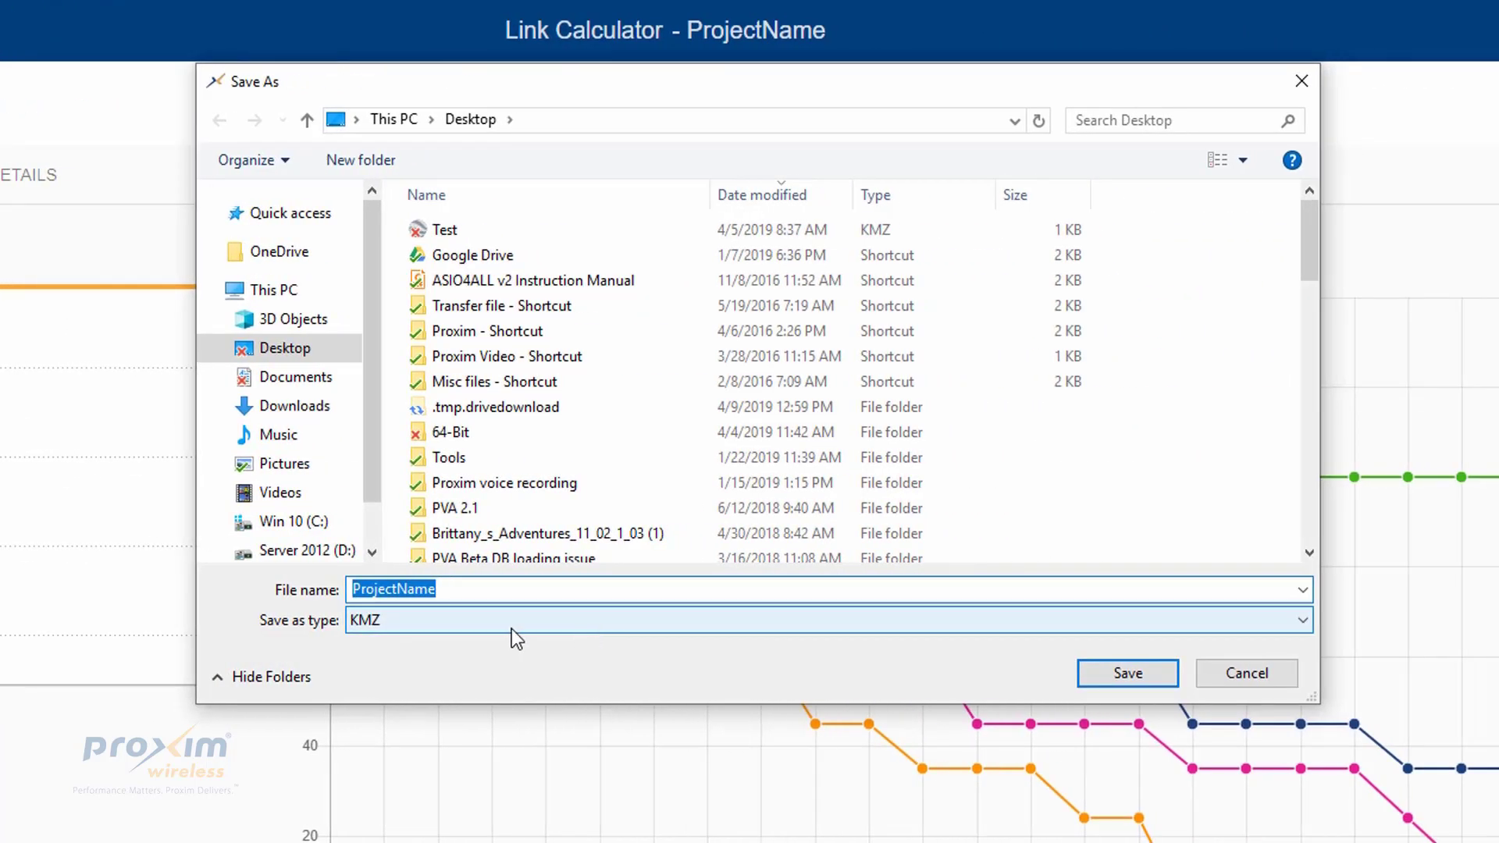
{"action": "left_click", "coordinate": [1104, 673]}
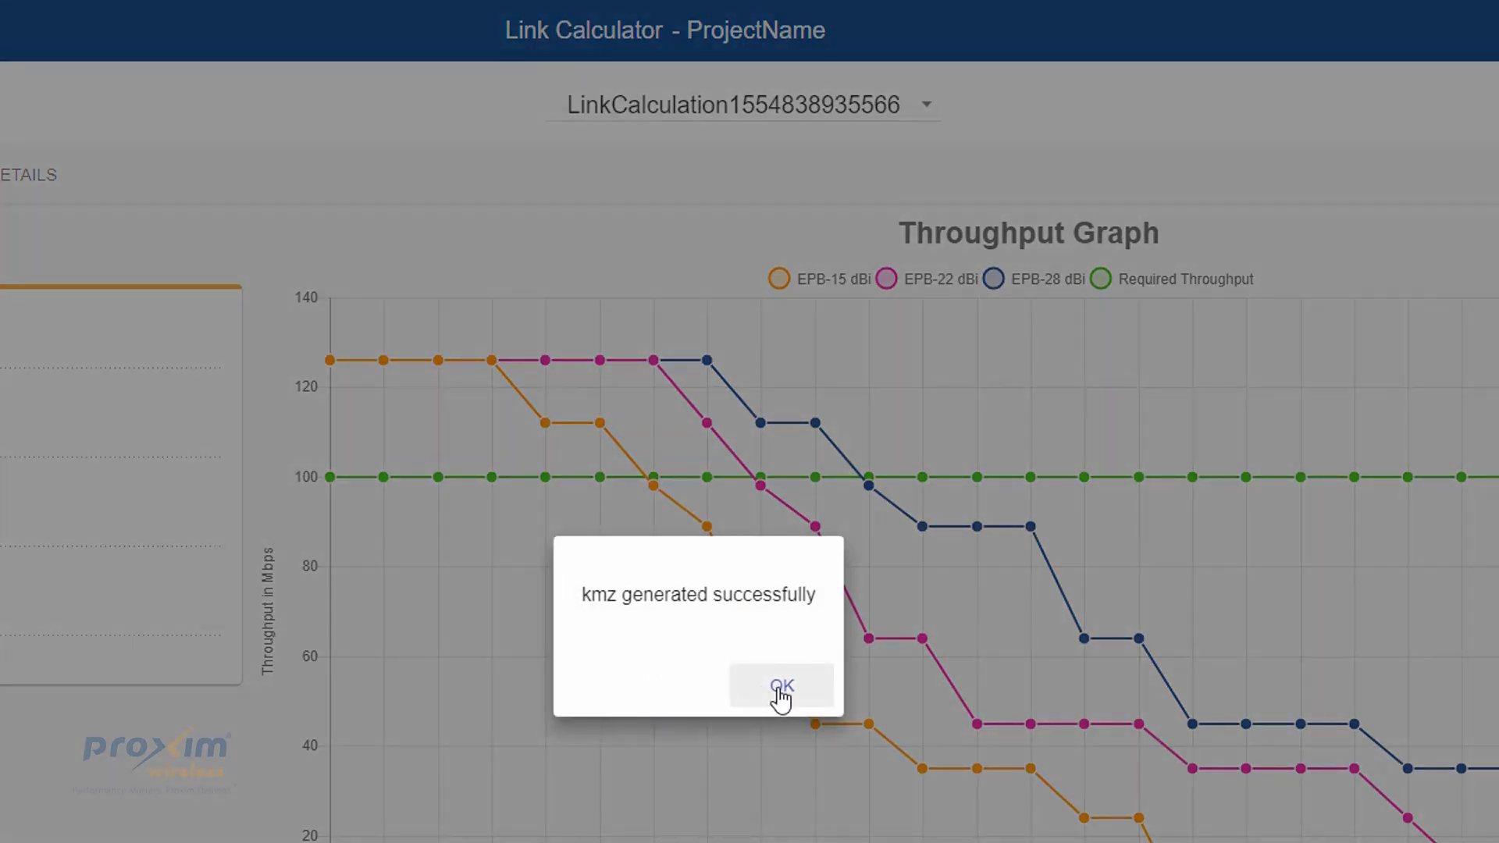
{"action": "left_click", "coordinate": [779, 690]}
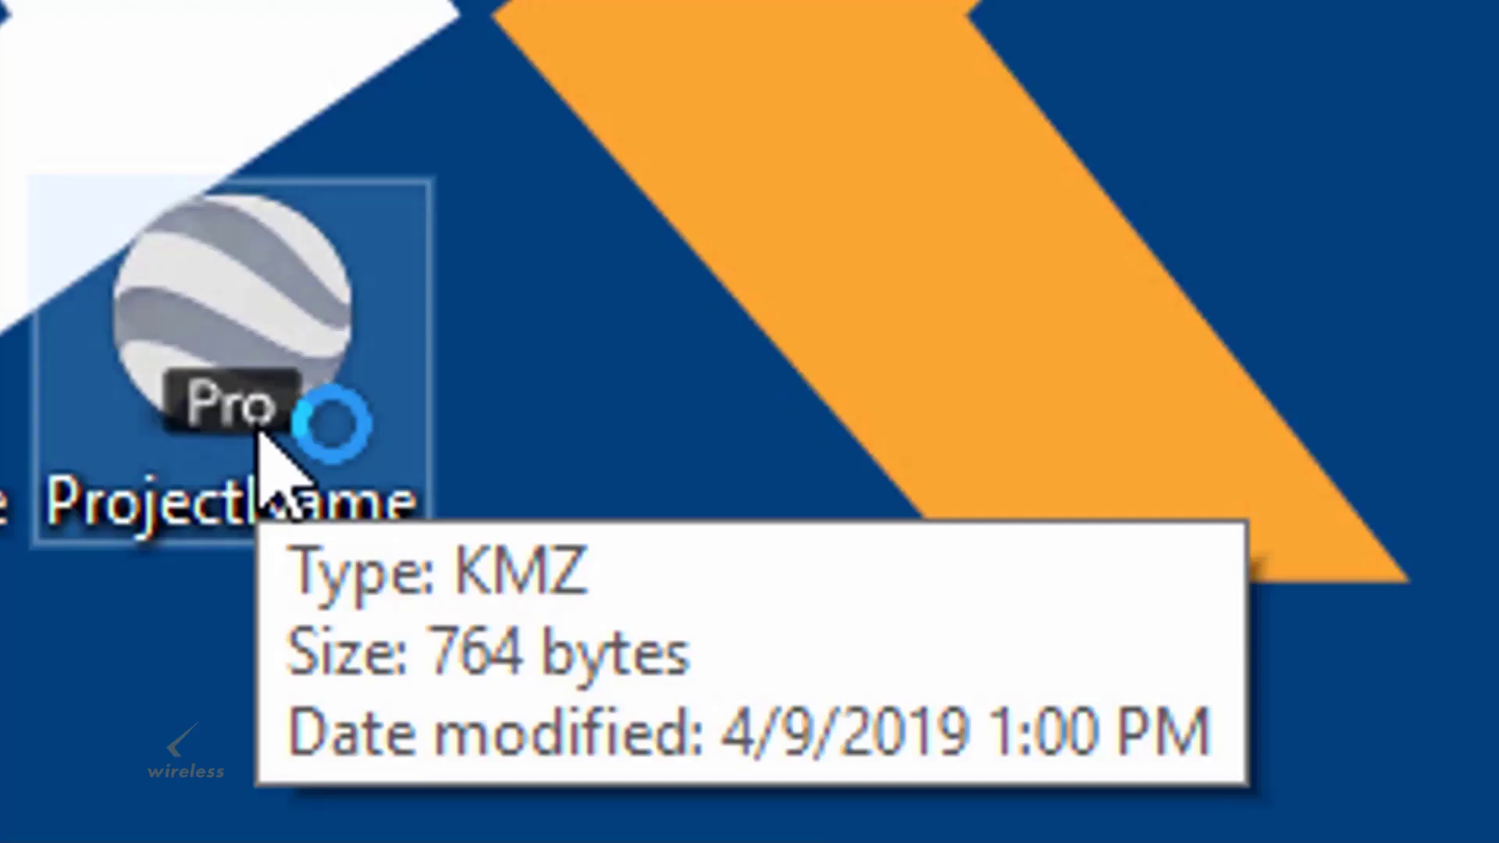
{"action": "double_click", "coordinate": [261, 434]}
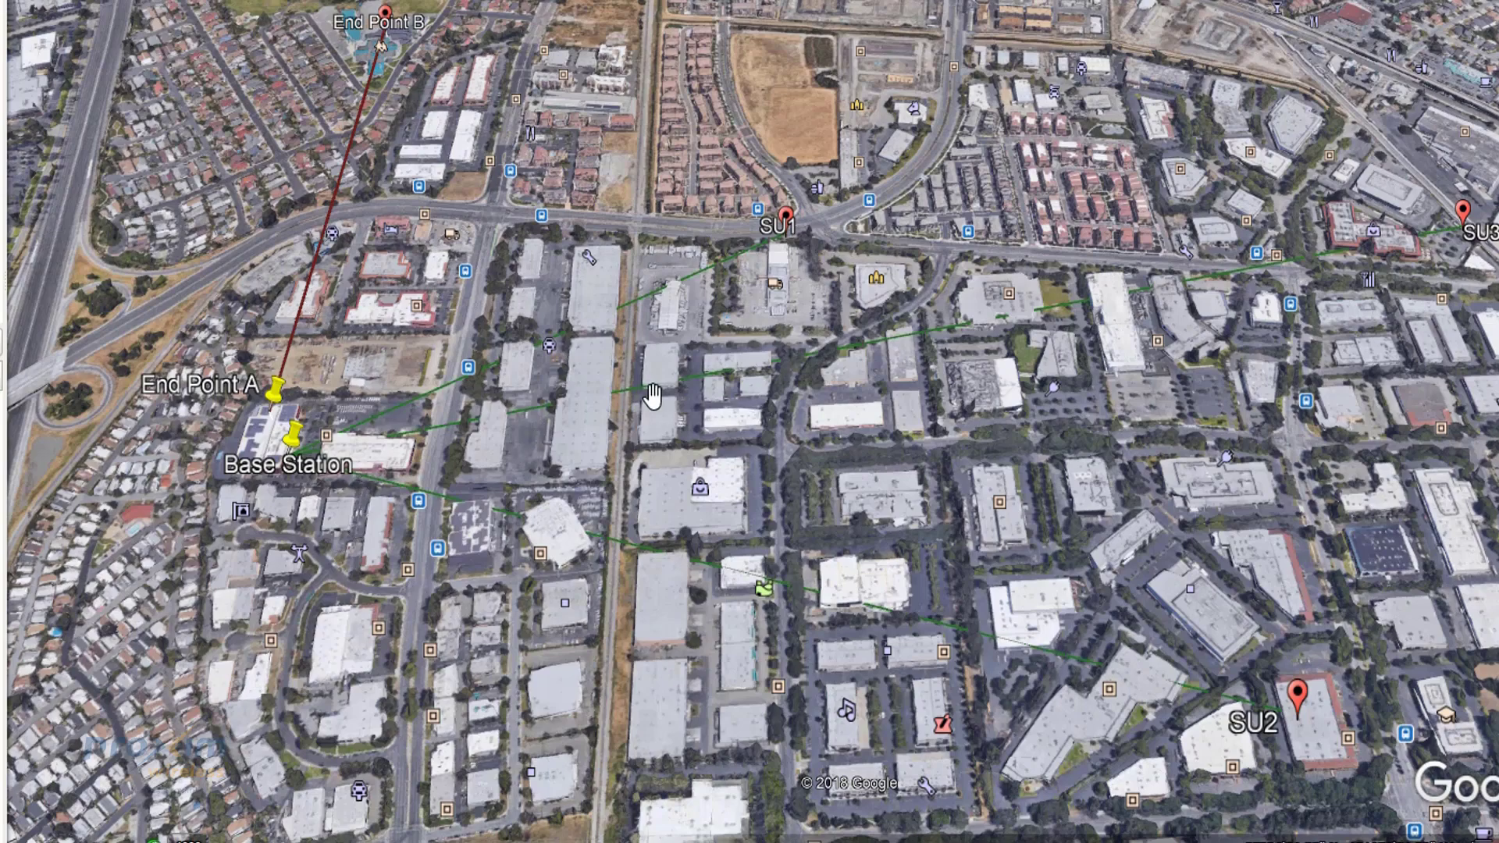
{"action": "scroll", "coordinate": [597, 420], "scroll_direction": "up", "scroll_amount": 3}
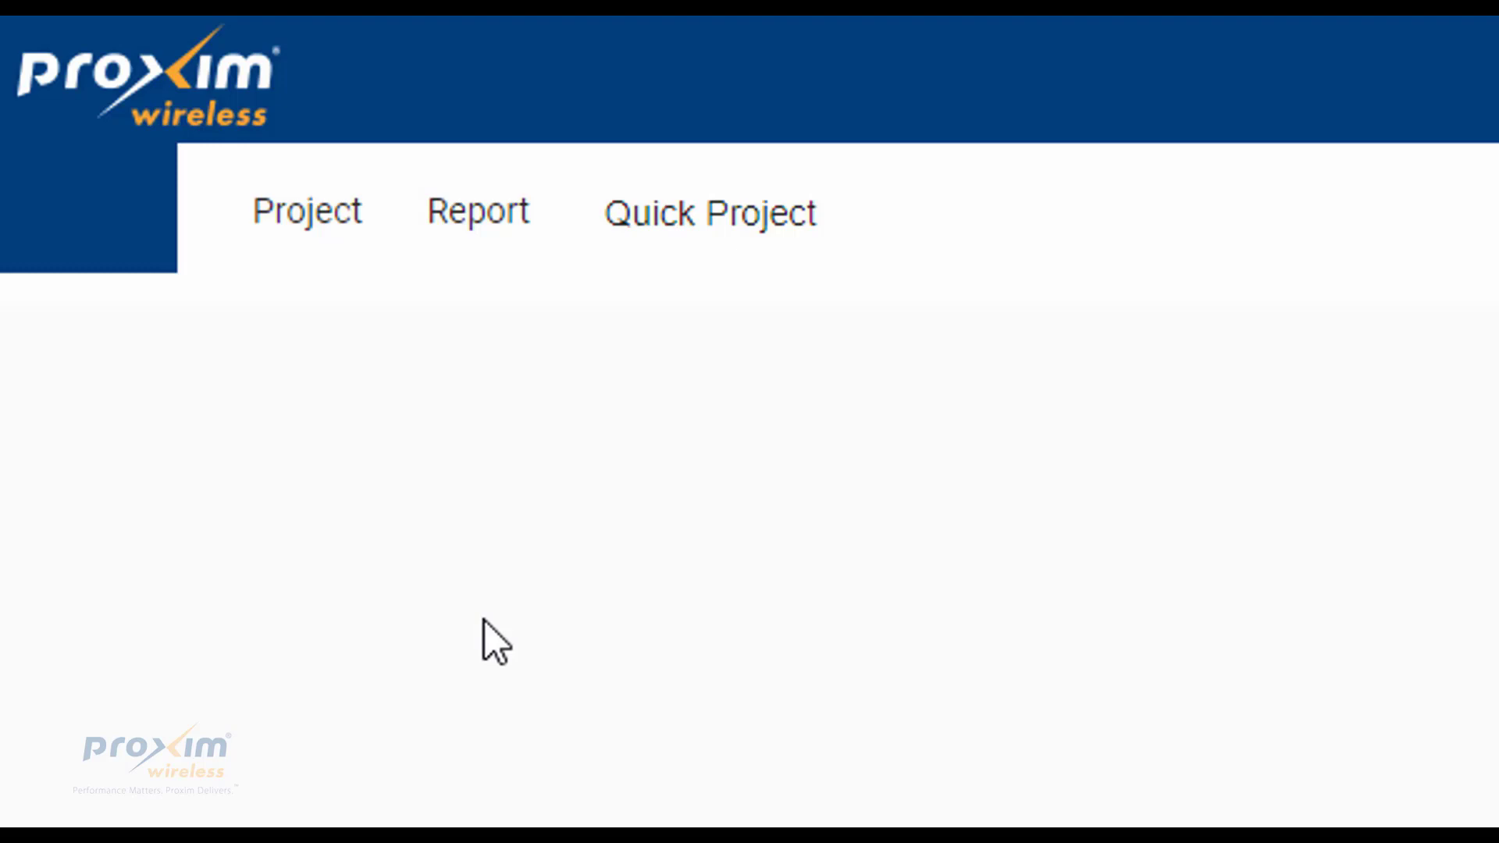
- Create a new Link Calculator project file named ProjectName on the Desktop and open its report options
{"action": "left_click", "coordinate": [295, 232]}
{"action": "left_click", "coordinate": [387, 359]}
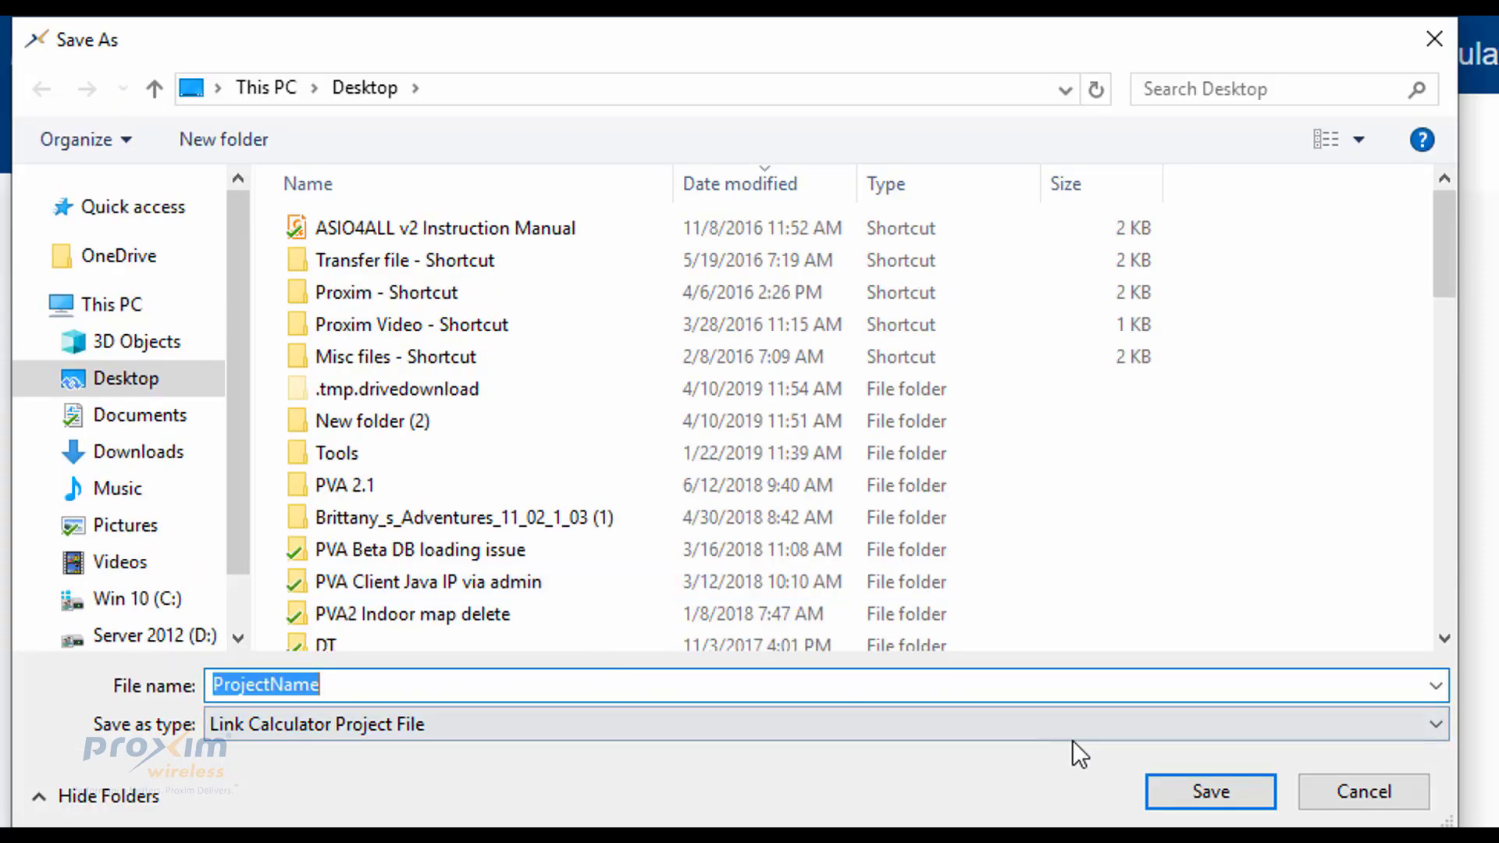
{"action": "left_click", "coordinate": [1179, 789]}
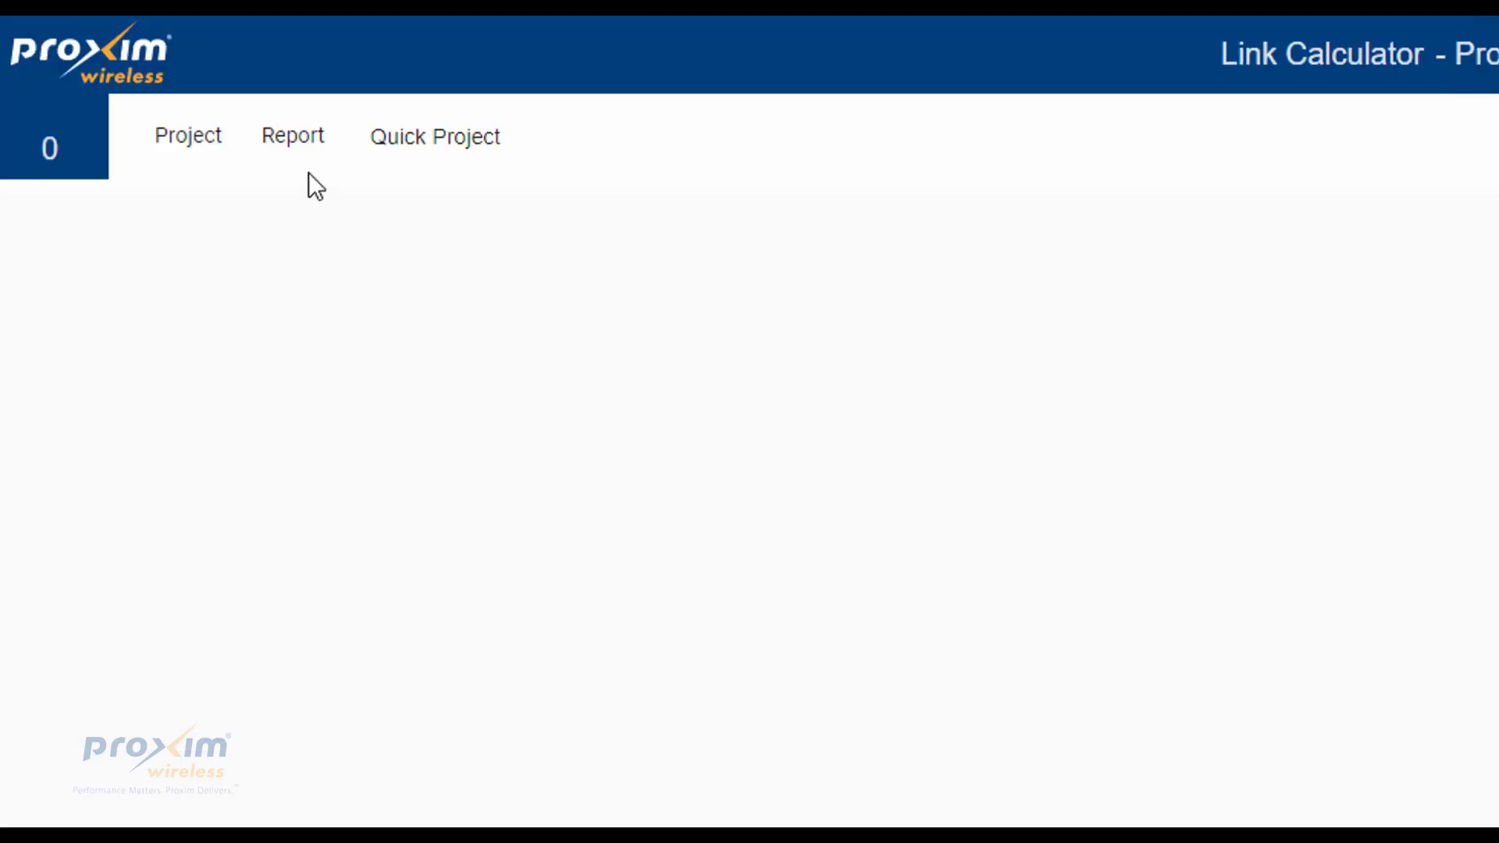
{"action": "left_click", "coordinate": [293, 153]}
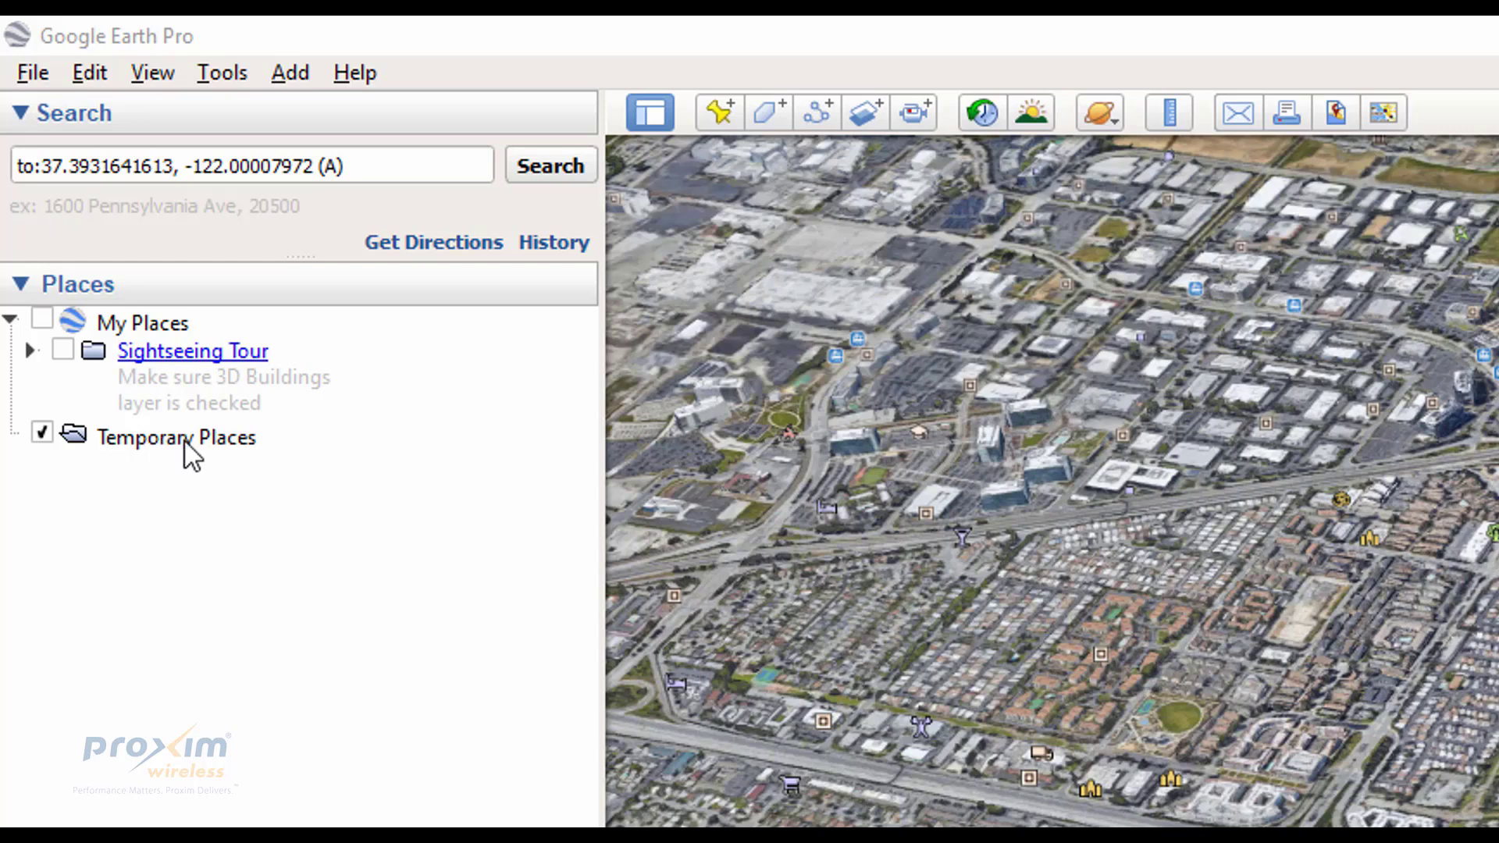
- In Google Earth Pro, add a placemark named A to Temporary Places and move it to about 37°23'49"N, 121°59'50"W near Lakewood
{"action": "left_click", "coordinate": [158, 446]}
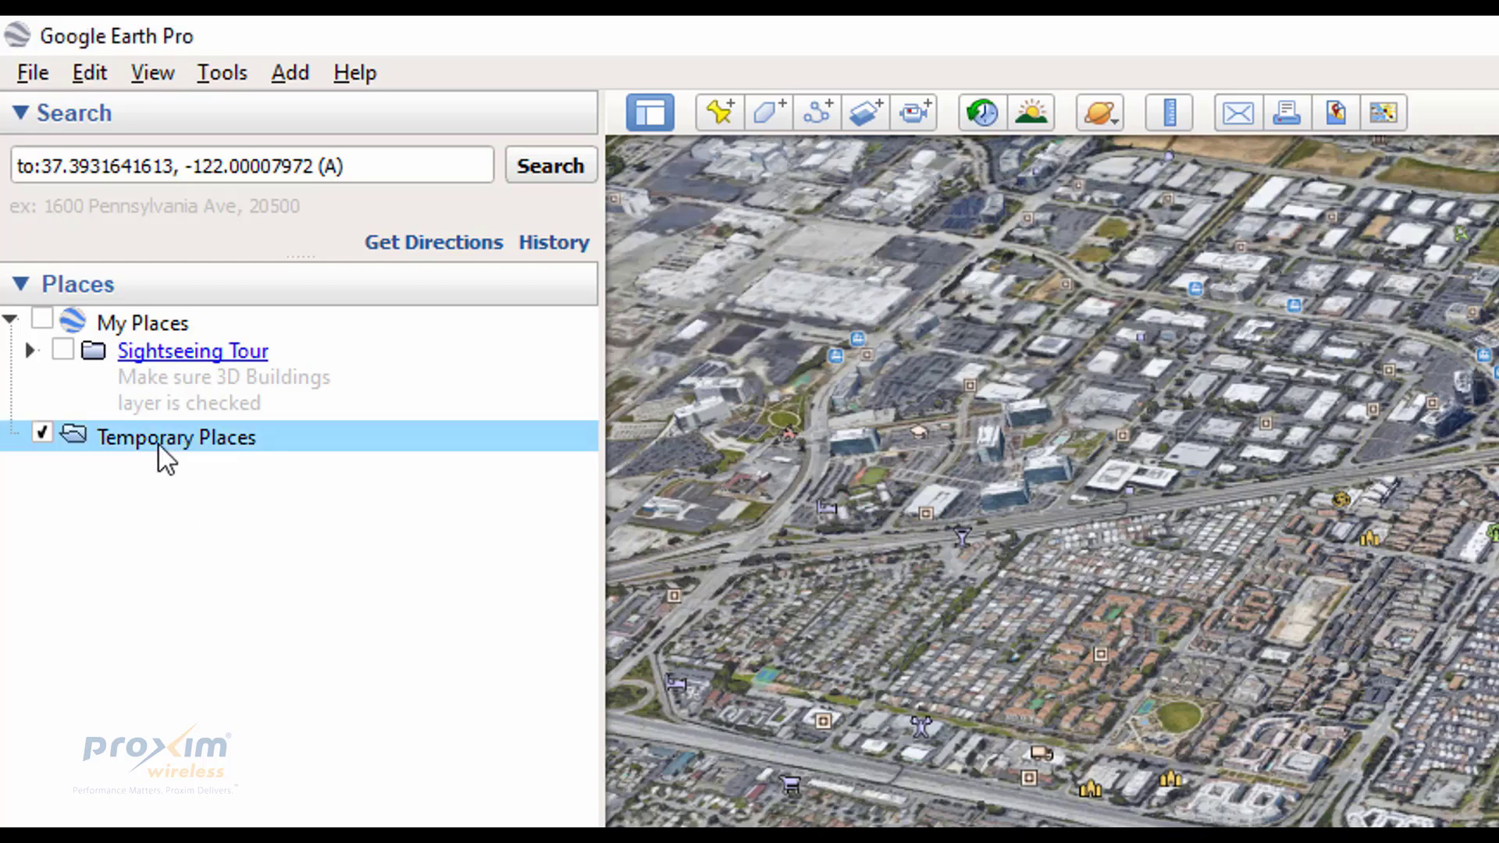
{"action": "right_click", "coordinate": [159, 446]}
{"action": "mouse_move", "coordinate": [294, 469]}
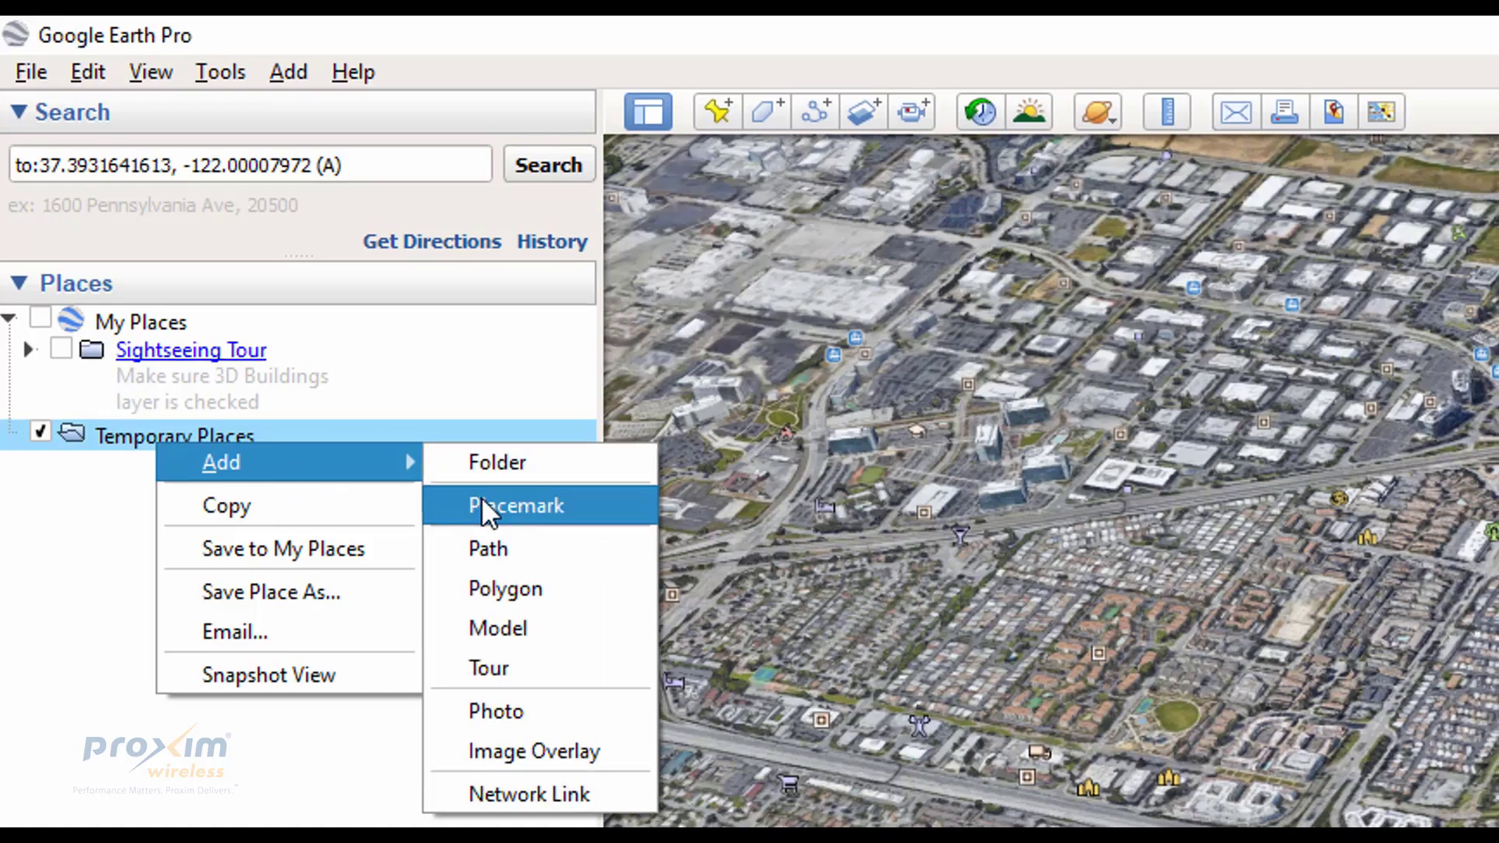
{"action": "left_click", "coordinate": [484, 504]}
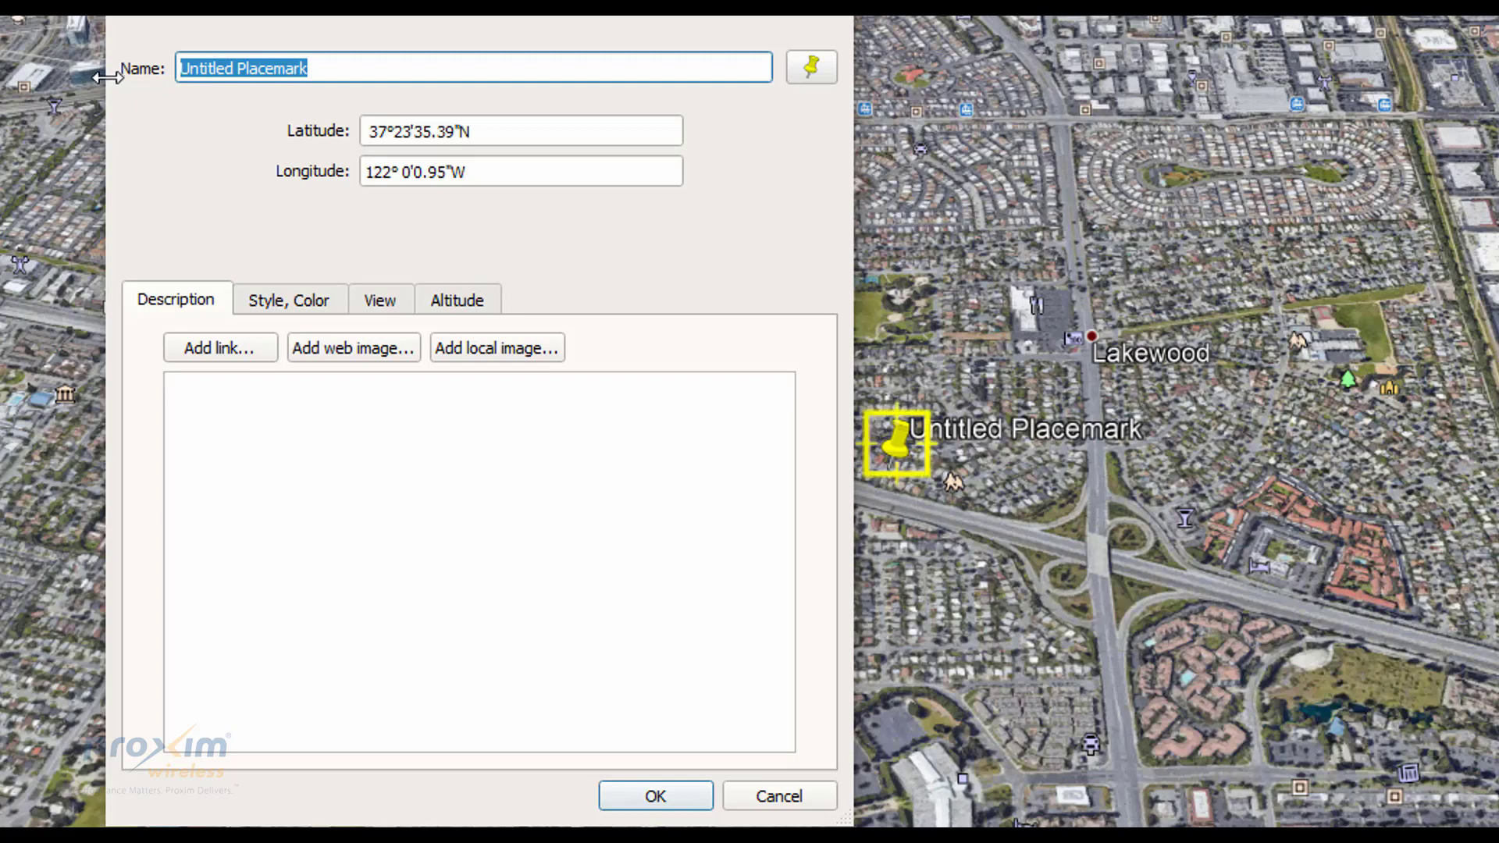
{"action": "type", "text": "A"}
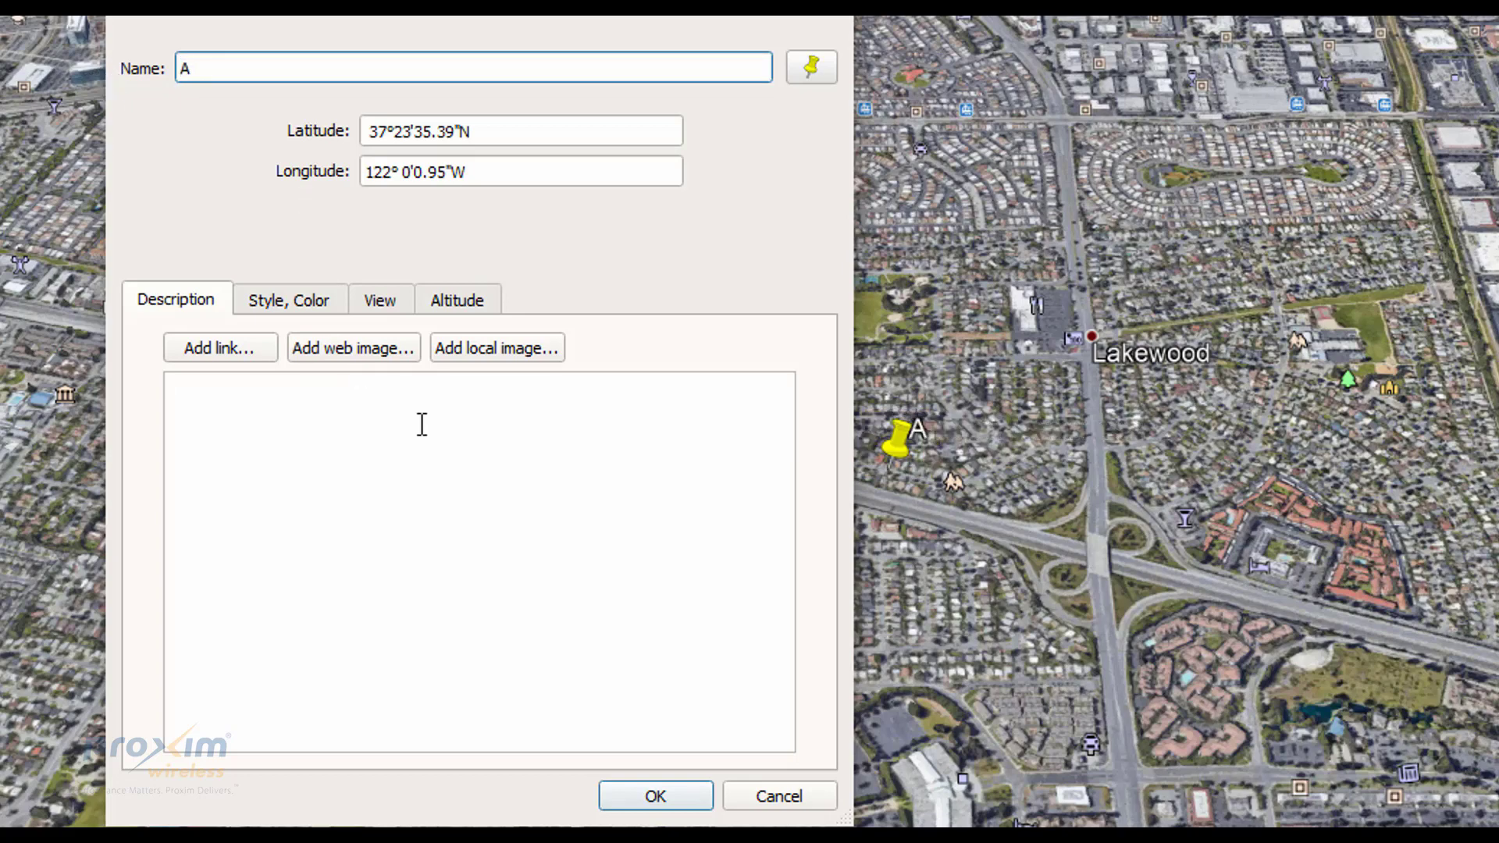
{"action": "left_click_drag", "start_coordinate": [921, 459], "coordinate": [1024, 335]}
- Check the manual's placemark instructions and enter Radio Type:PTP as the description of placemark A
{"action": "left_click", "coordinate": [466, 439]}
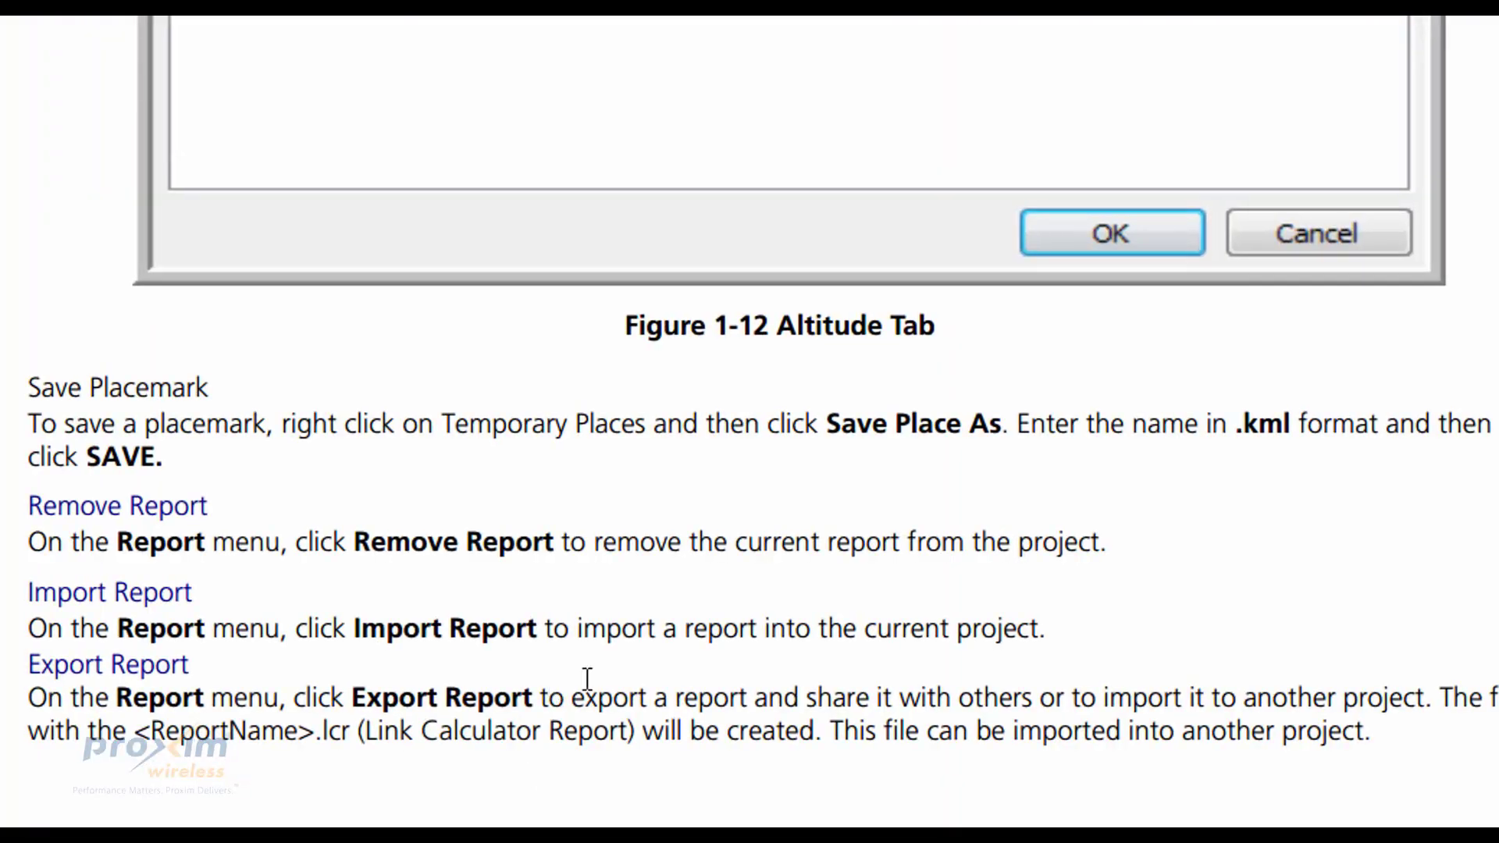
{"action": "scroll", "coordinate": [866, 717], "scroll_direction": "up", "scroll_amount": 15}
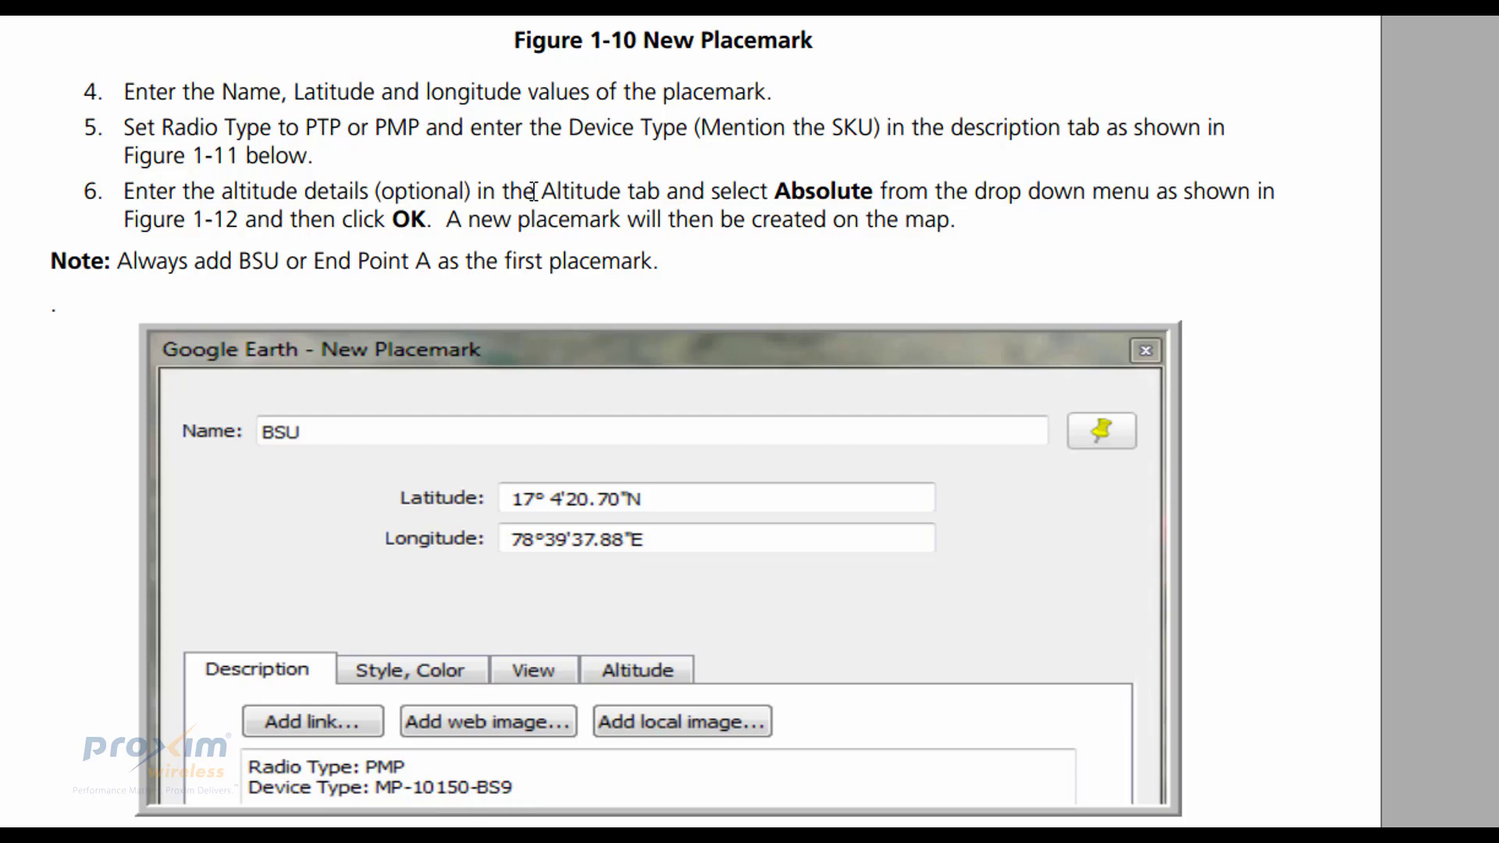
{"action": "scroll", "coordinate": [672, 710], "scroll_direction": "down", "scroll_amount": 1}
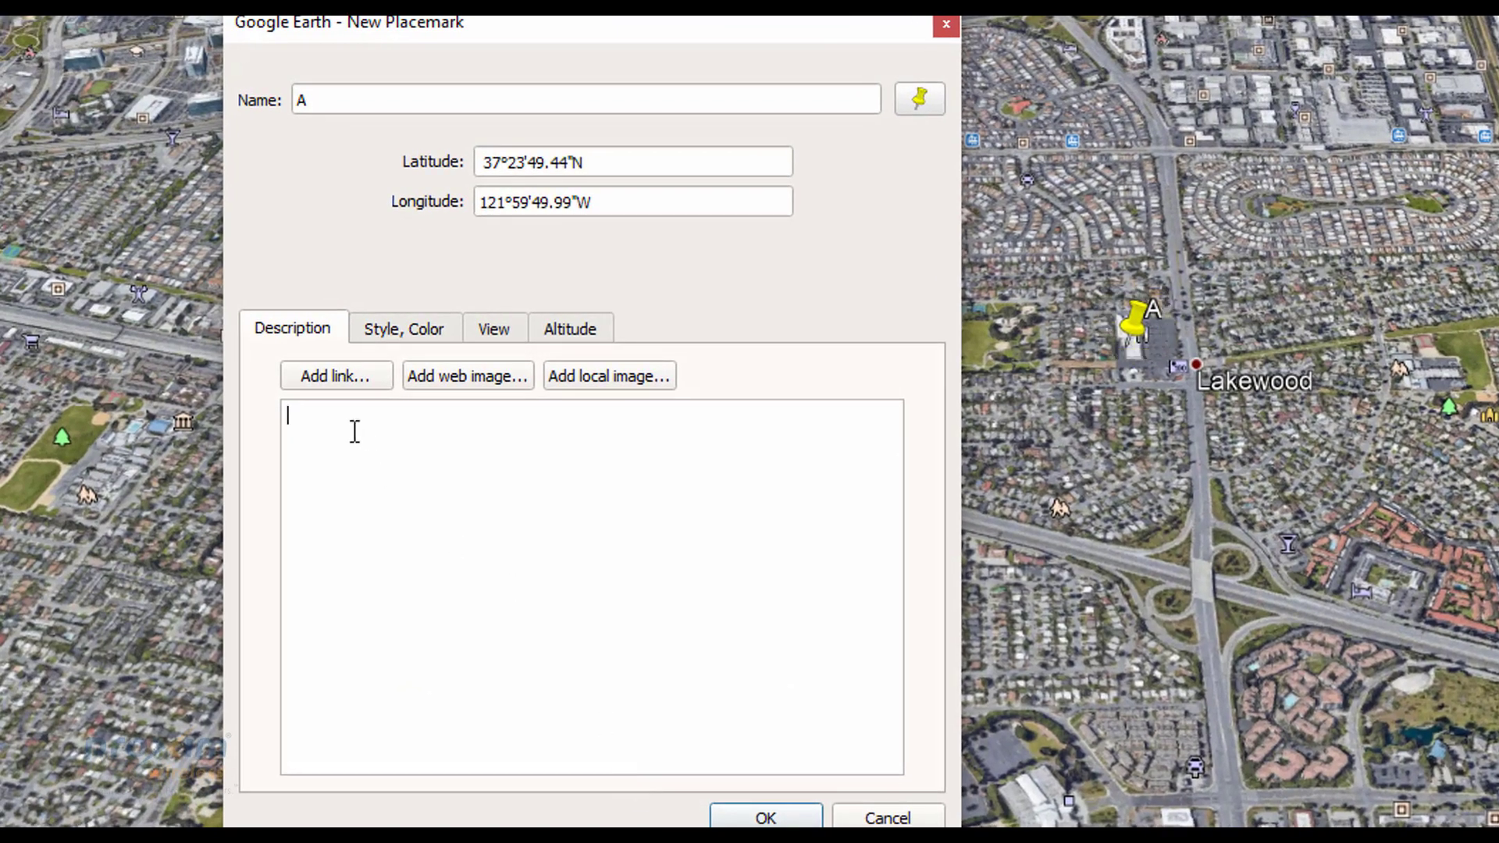
{"action": "right_click", "coordinate": [352, 430]}
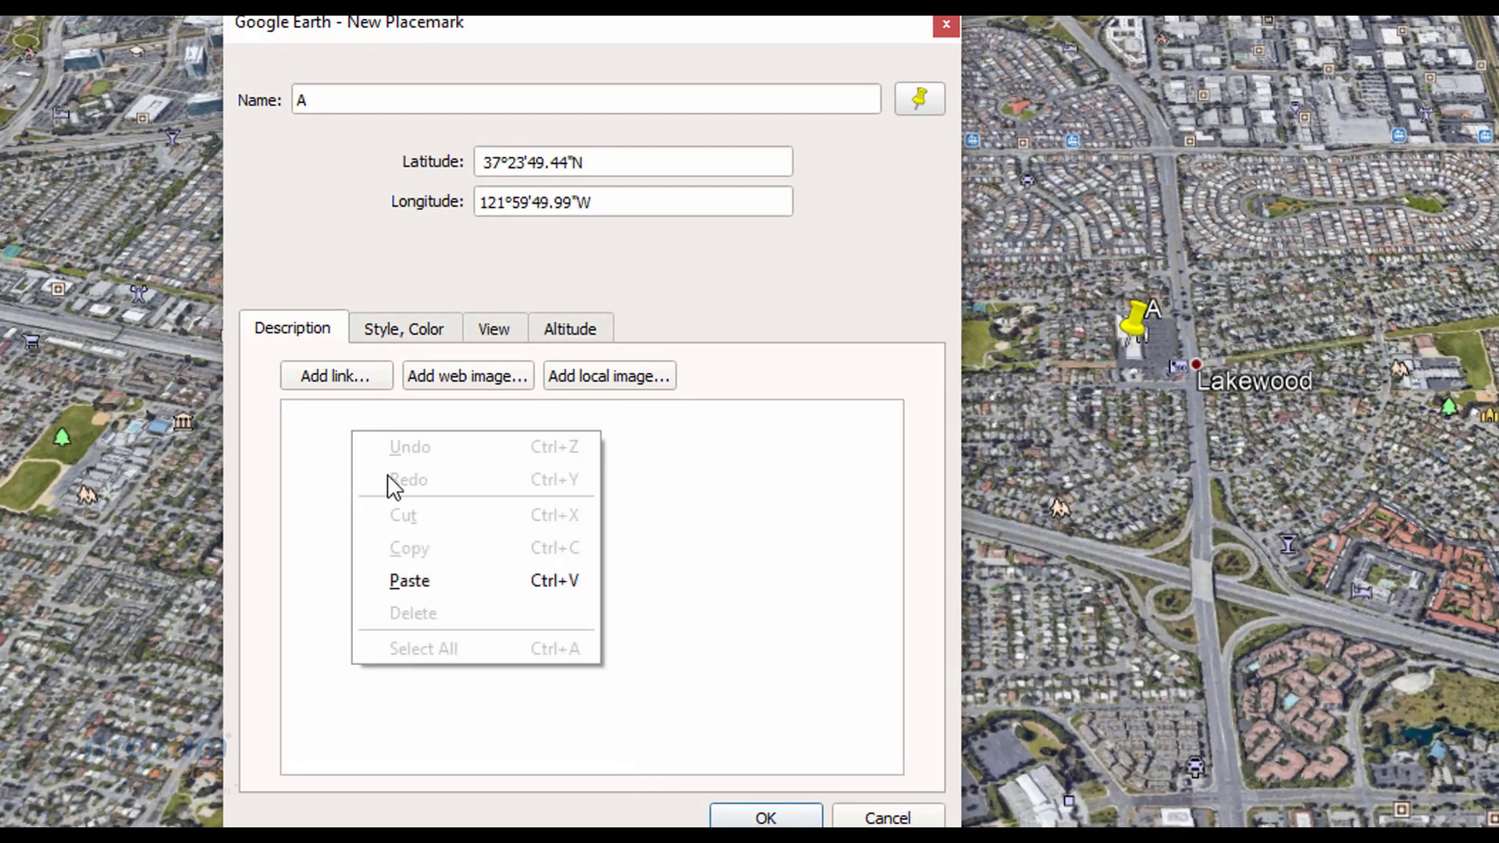
{"action": "left_click", "coordinate": [414, 580]}
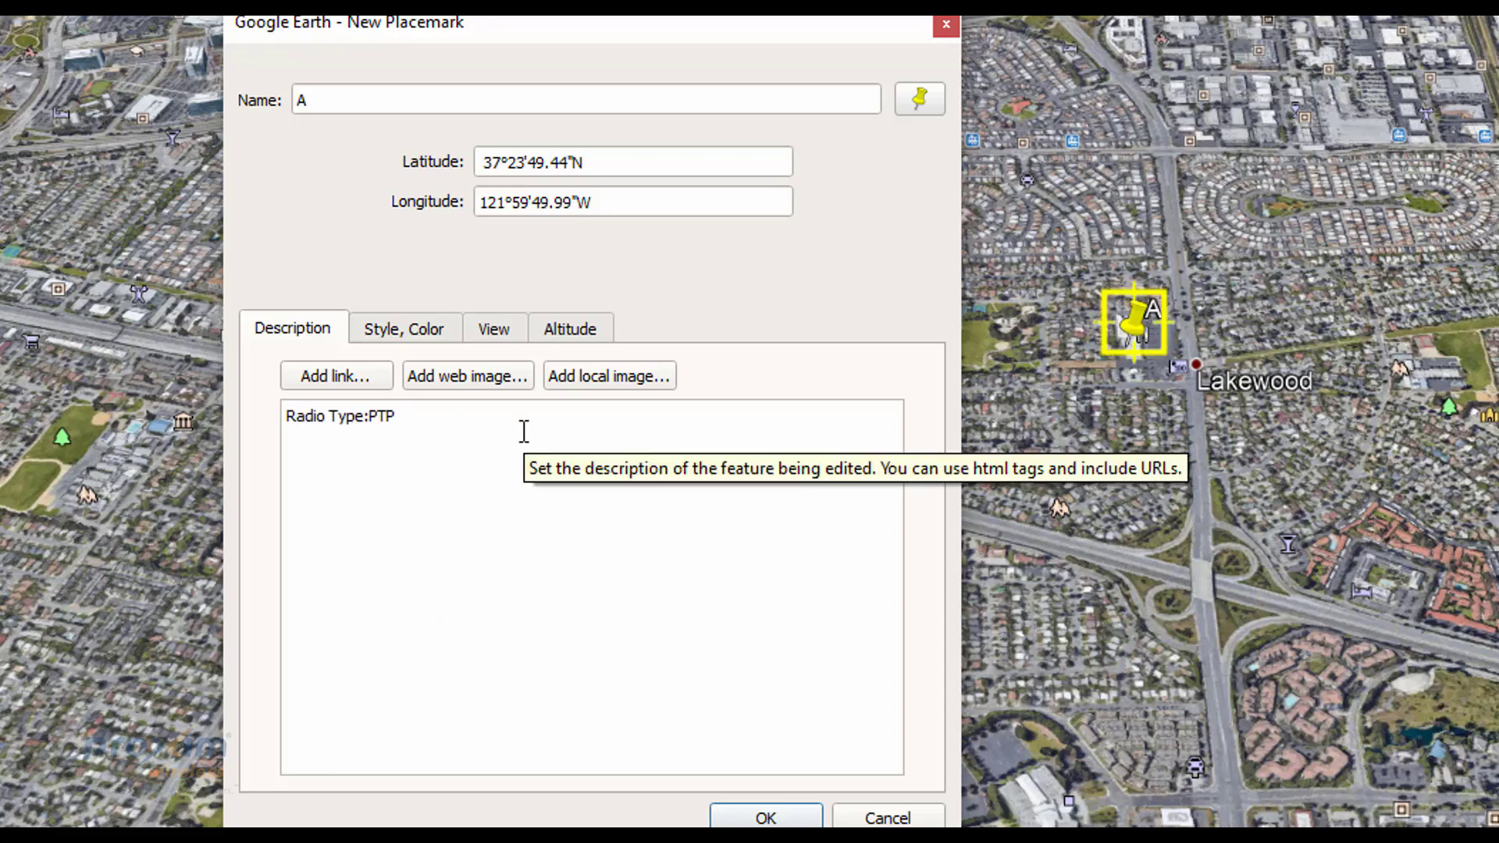
- Set placemark A's altitude to 2 m, Absolute, extended to ground, and save the placemark
{"action": "left_click", "coordinate": [574, 331]}
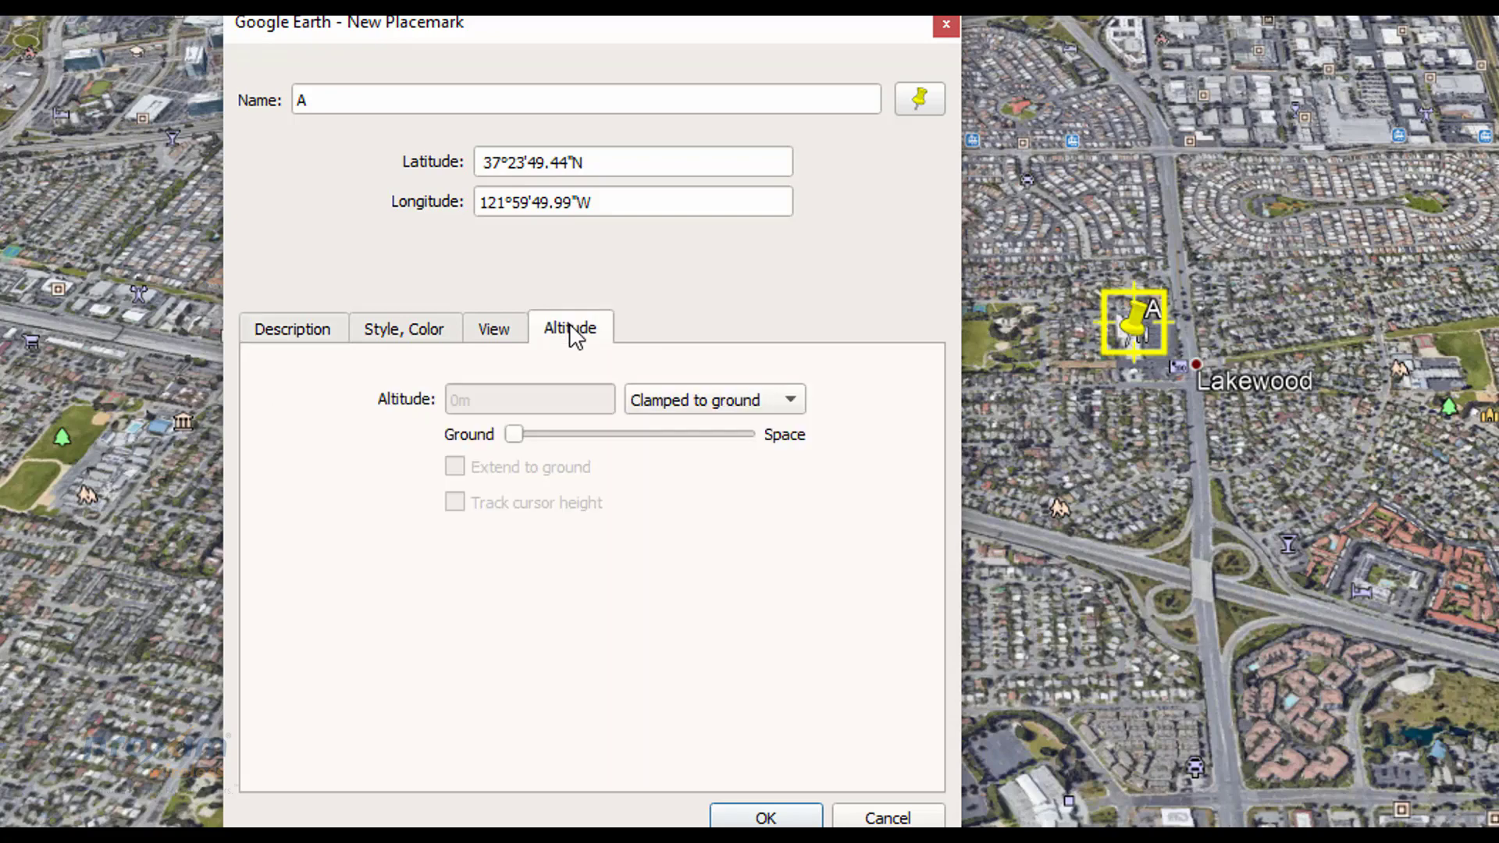
{"action": "left_click", "coordinate": [725, 412]}
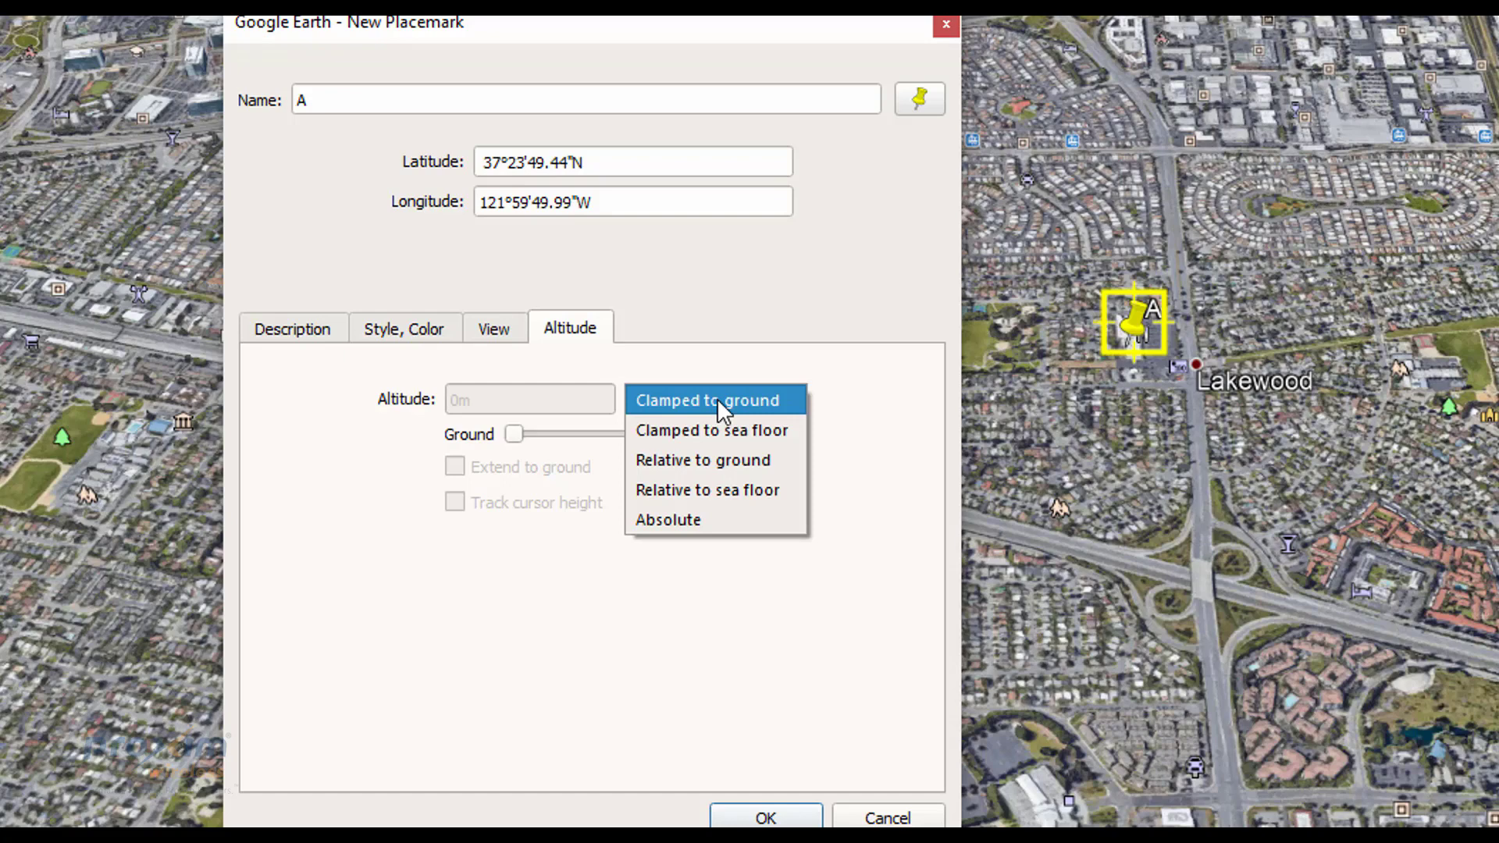
{"action": "left_click", "coordinate": [681, 520]}
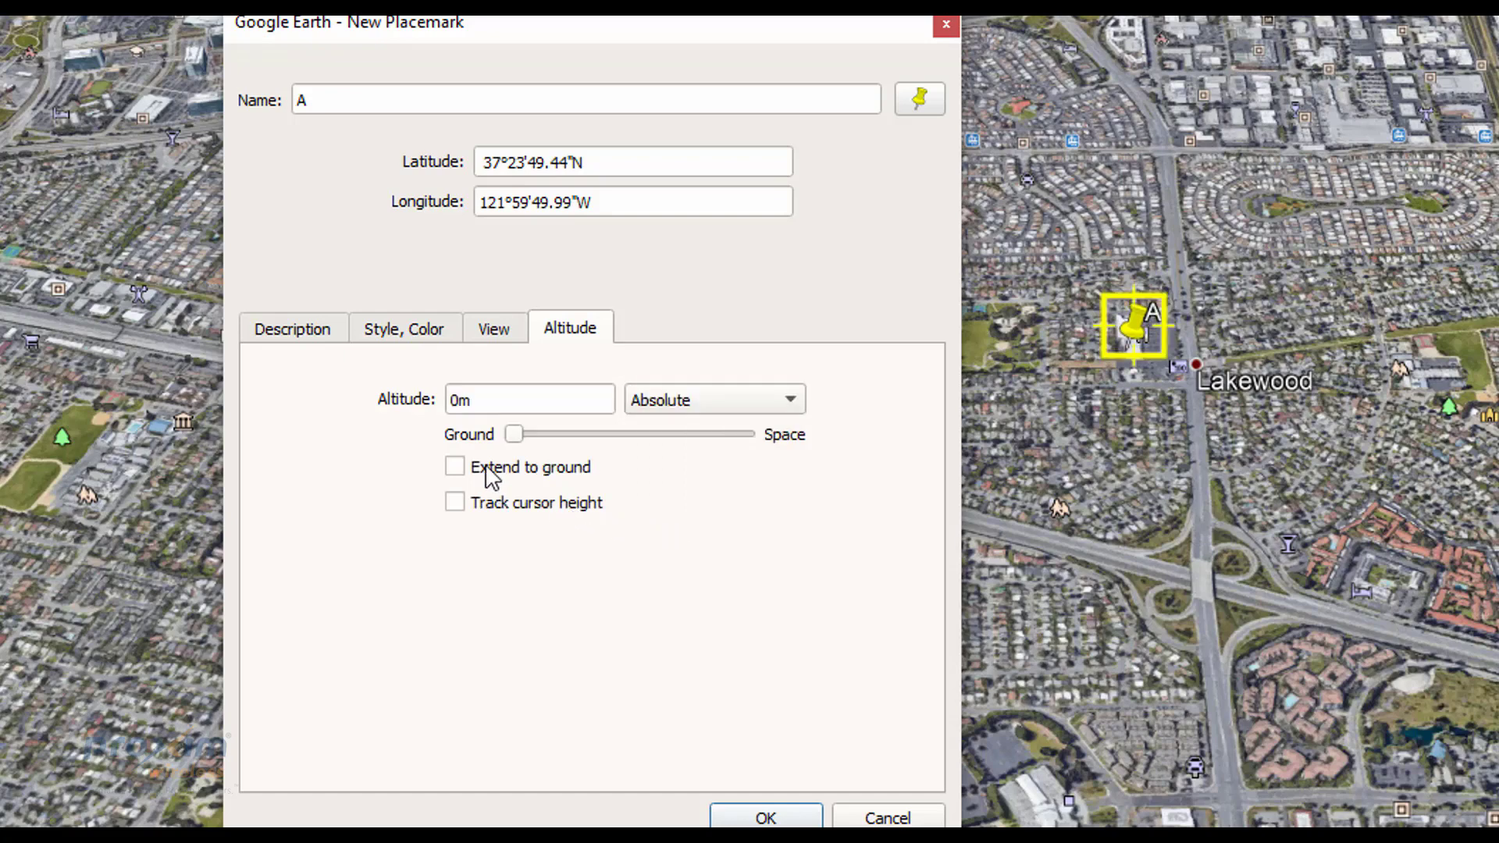
{"action": "left_click", "coordinate": [531, 475]}
{"action": "left_click", "coordinate": [461, 397]}
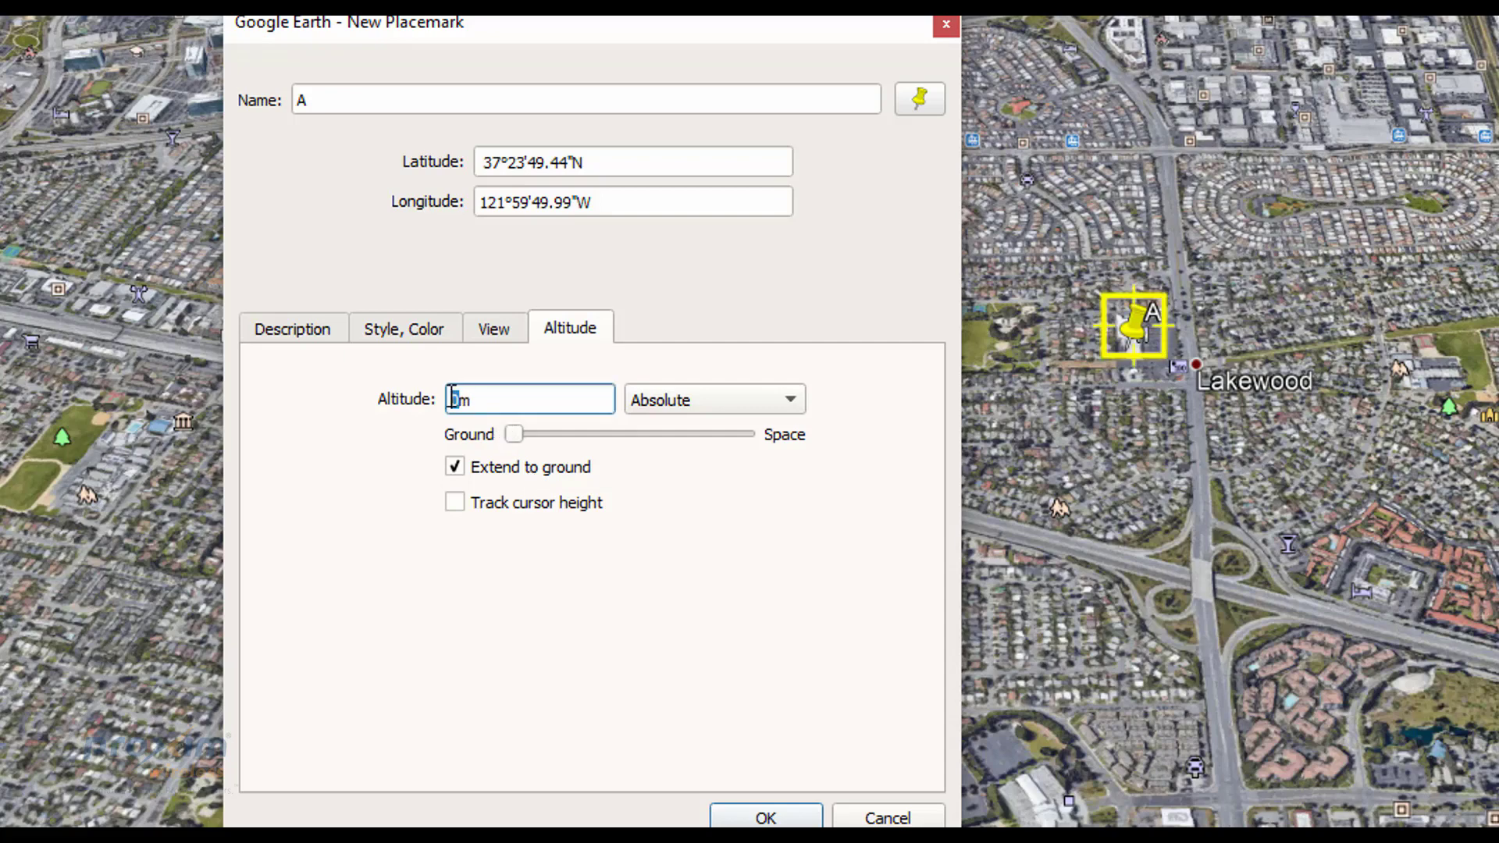
{"action": "type", "text": "2"}
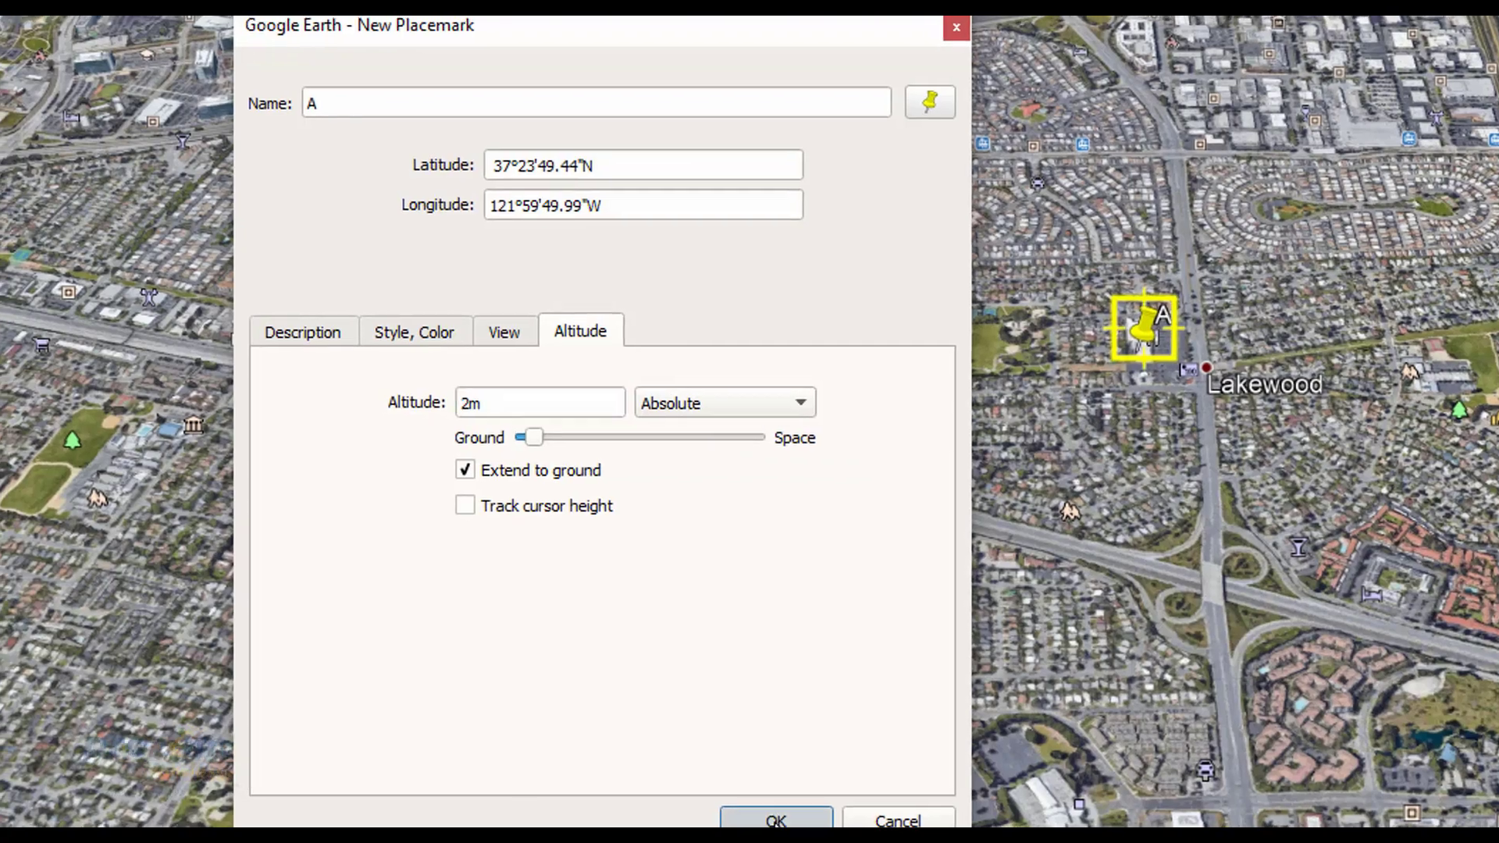
{"action": "left_click", "coordinate": [766, 818]}
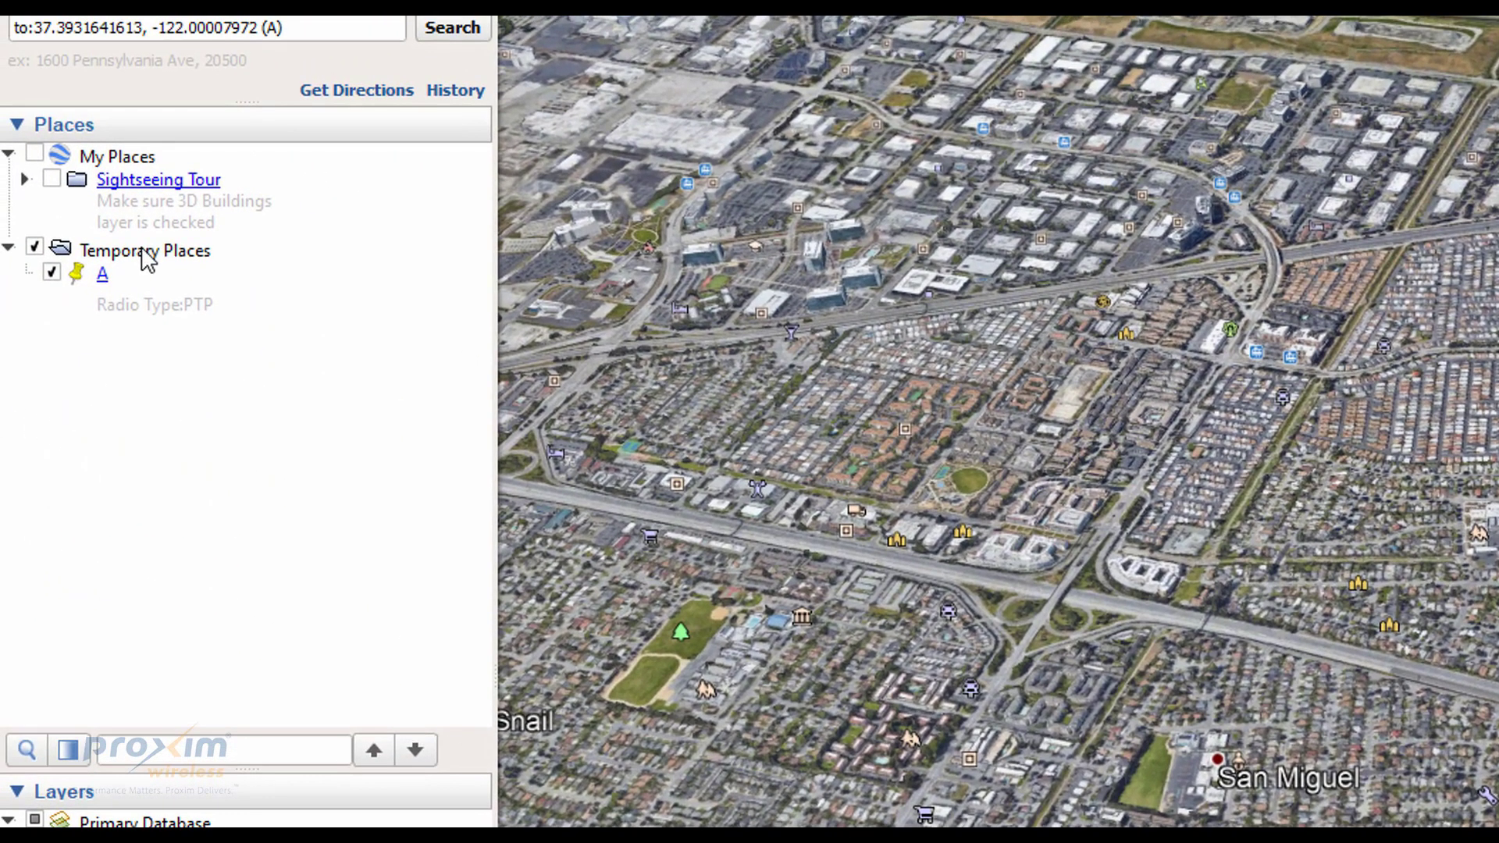
- Add a second placemark named B to Temporary Places and move it to about 37°23'7"N, 121°59'22"W, southeast of Lakewood
{"action": "right_click", "coordinate": [8, 199]}
{"action": "mouse_move", "coordinate": [235, 274]}
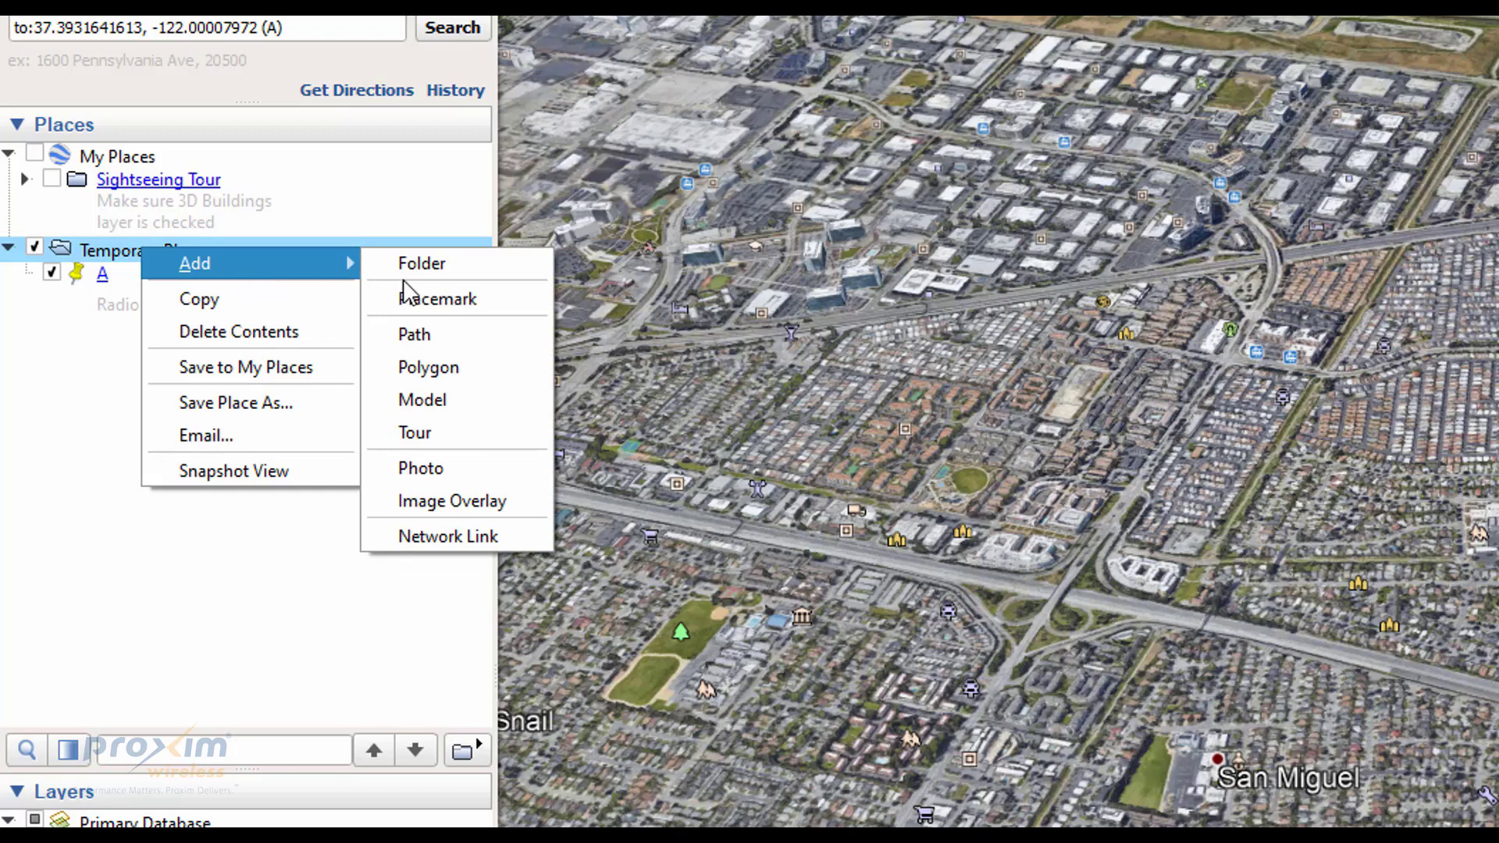
{"action": "left_click", "coordinate": [439, 299]}
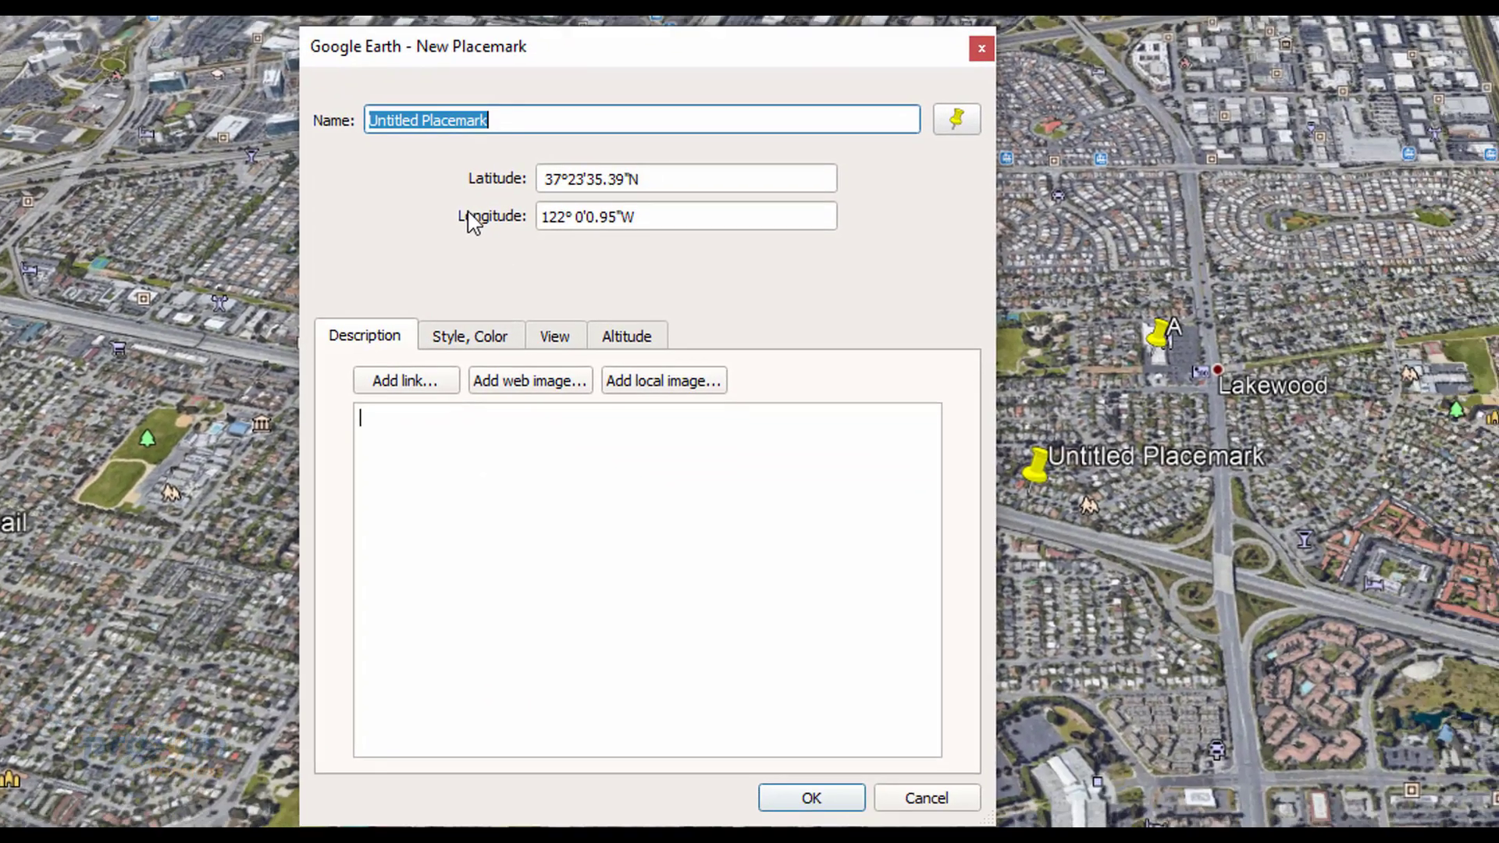
{"action": "type", "text": "B"}
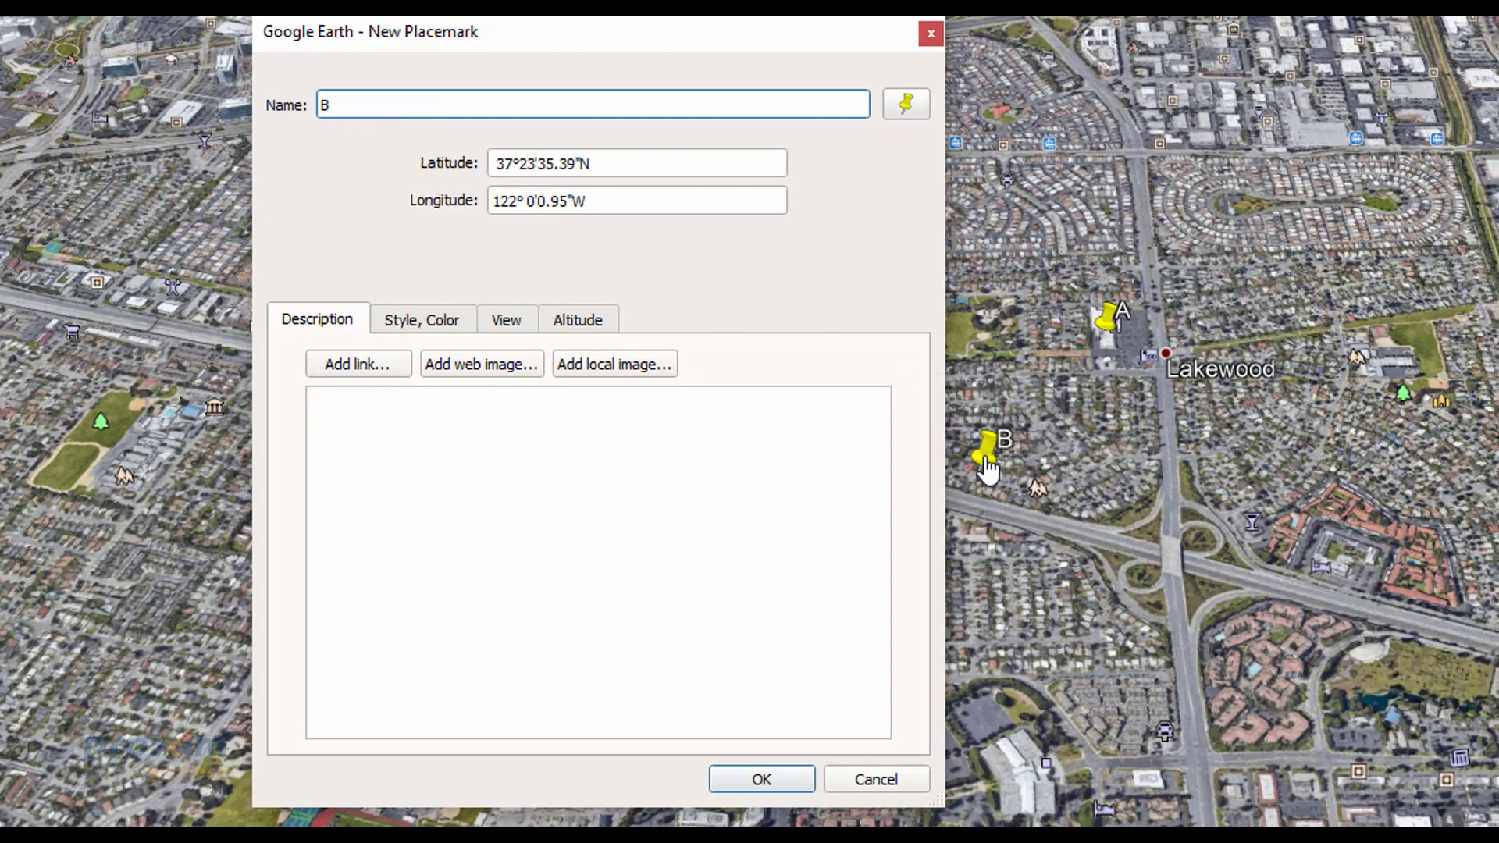
{"action": "left_click_drag", "start_coordinate": [956, 421], "coordinate": [1498, 842]}
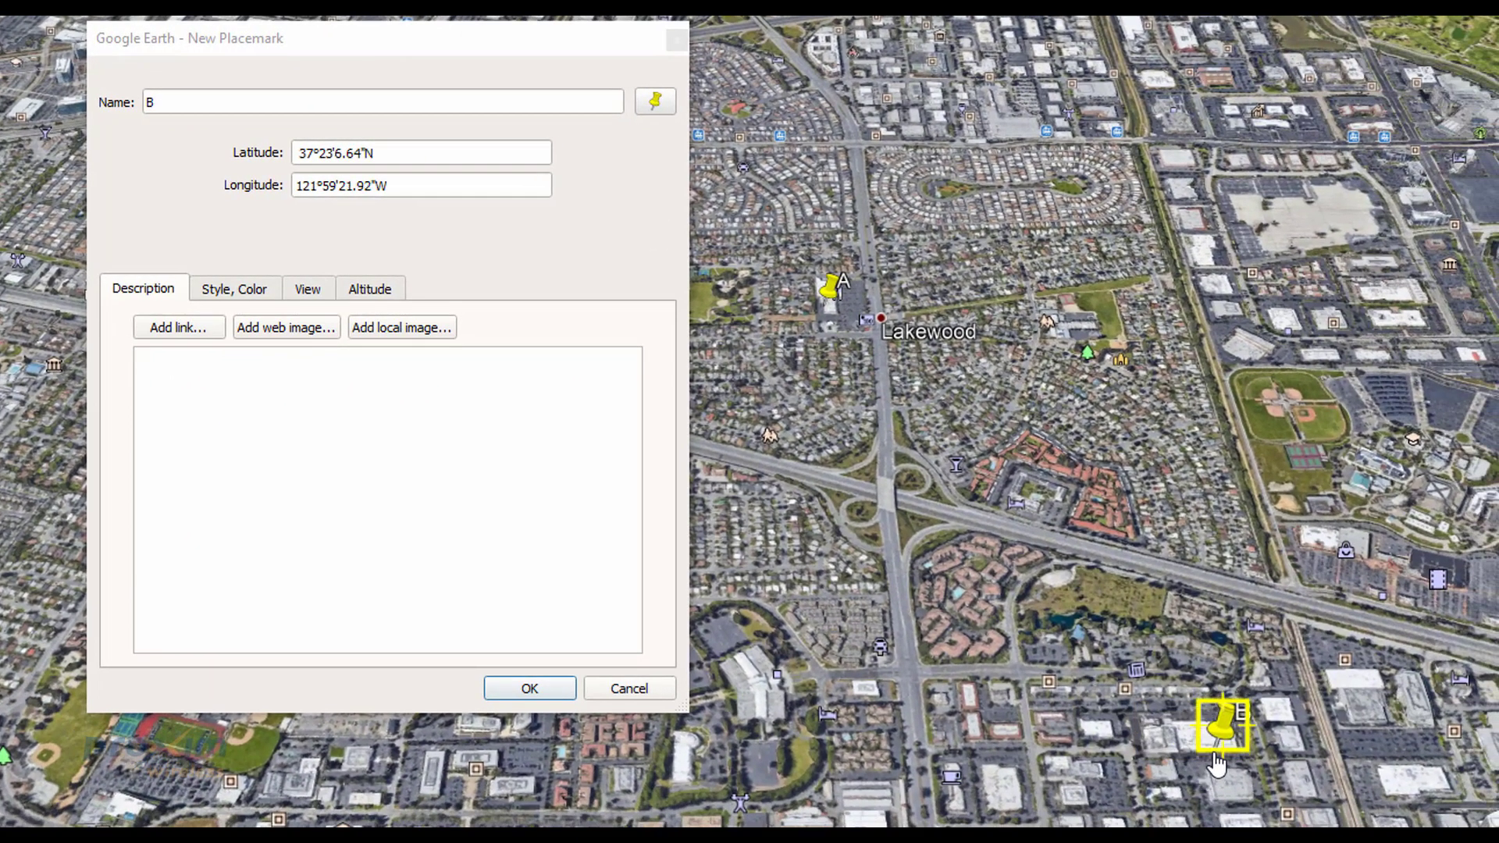
- Enter Radio Type:PTP as the description of placemark B
{"action": "left_click", "coordinate": [189, 374]}
{"action": "right_click", "coordinate": [189, 375]}
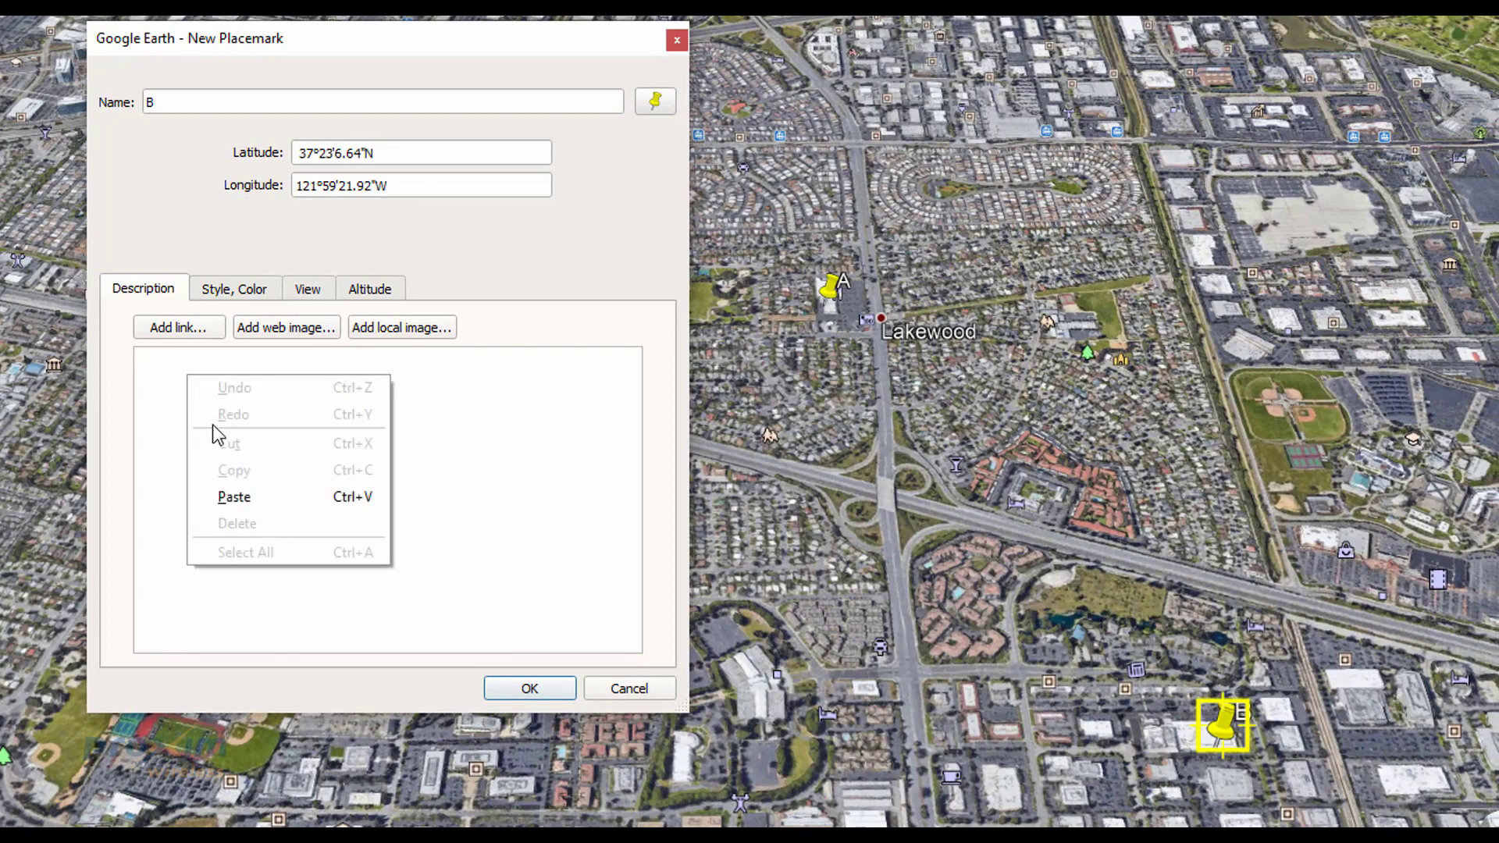
{"action": "left_click", "coordinate": [234, 495]}
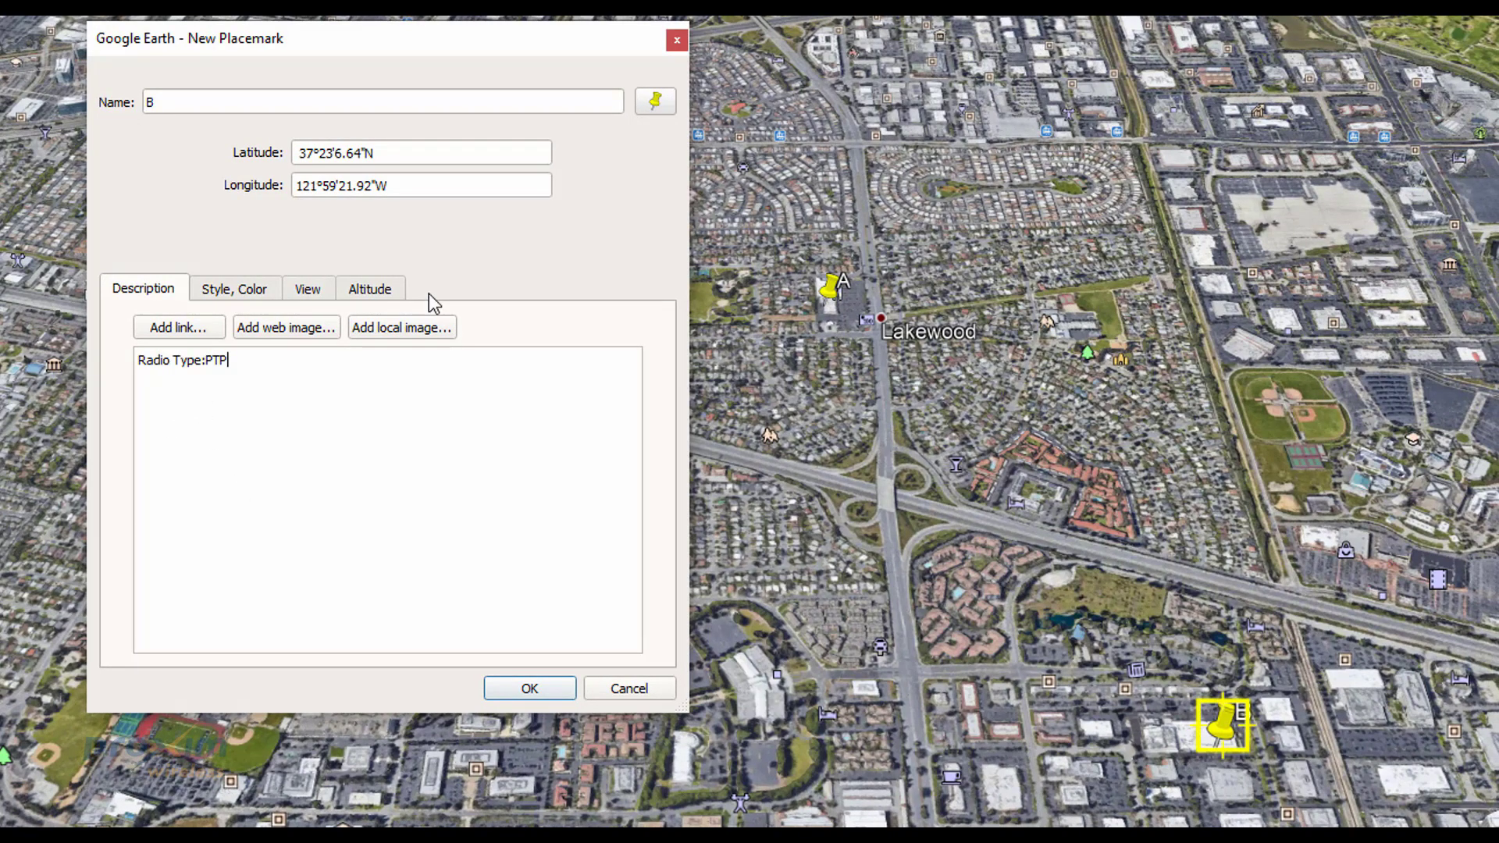
- Set placemark B's altitude to 2 m, Absolute, extended to ground, and save the placemark
{"action": "left_click", "coordinate": [382, 294]}
{"action": "left_click", "coordinate": [476, 353]}
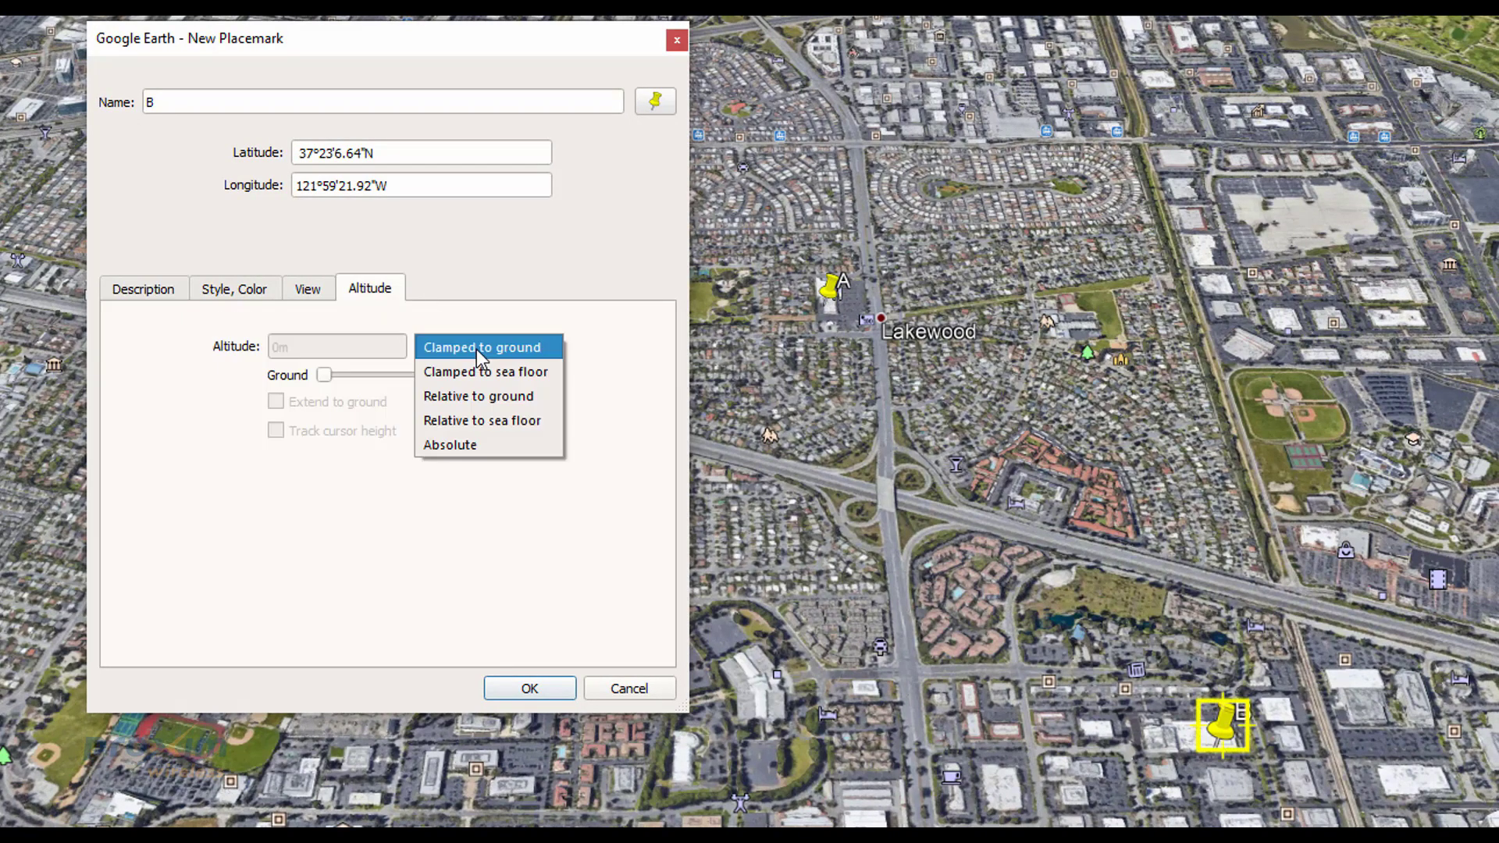
{"action": "left_click", "coordinate": [470, 443]}
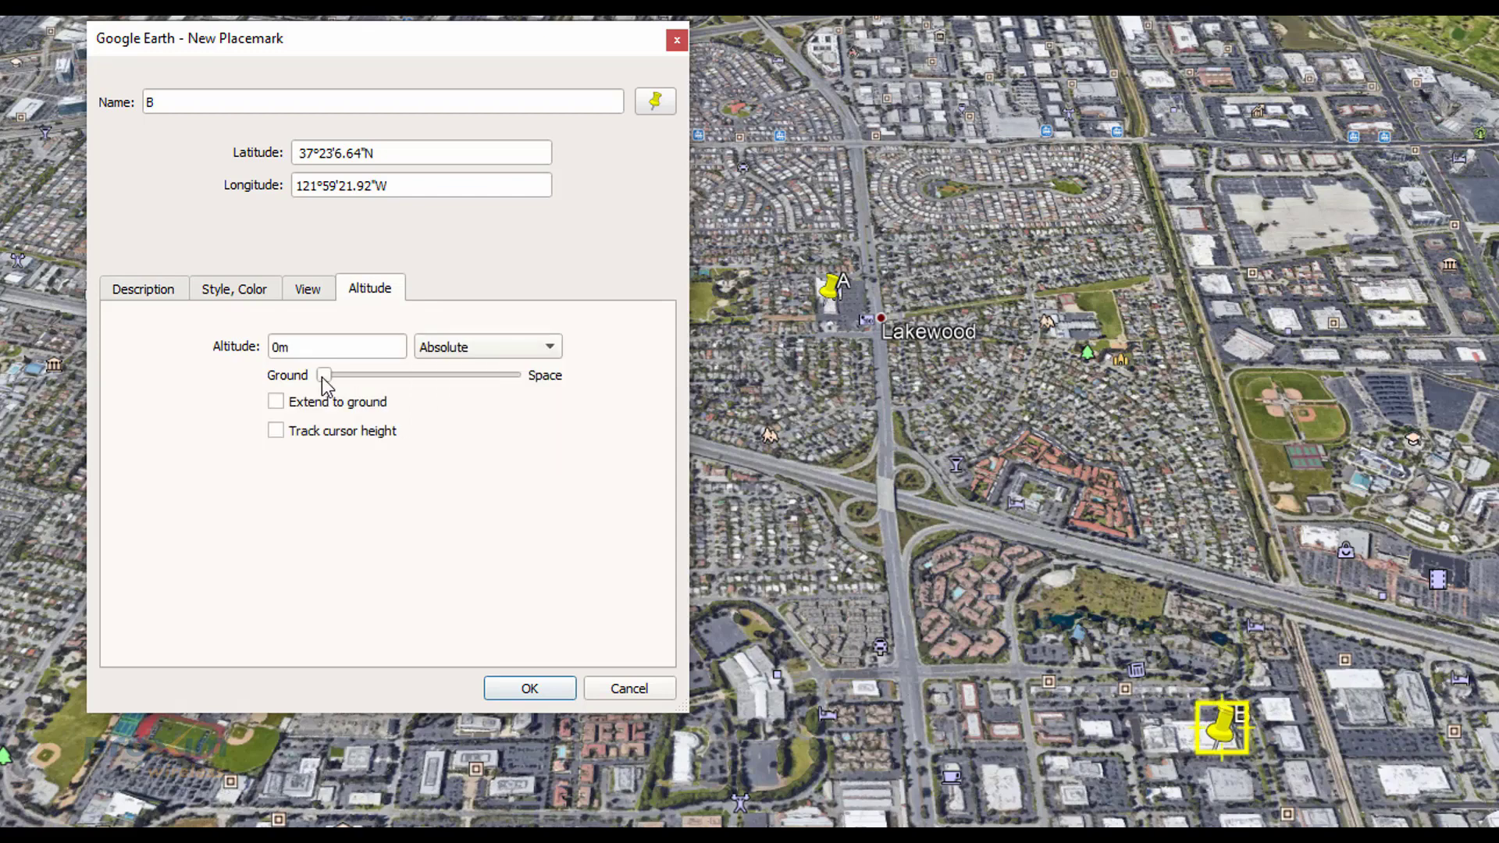
{"action": "left_click", "coordinate": [277, 403]}
{"action": "double_click", "coordinate": [274, 347]}
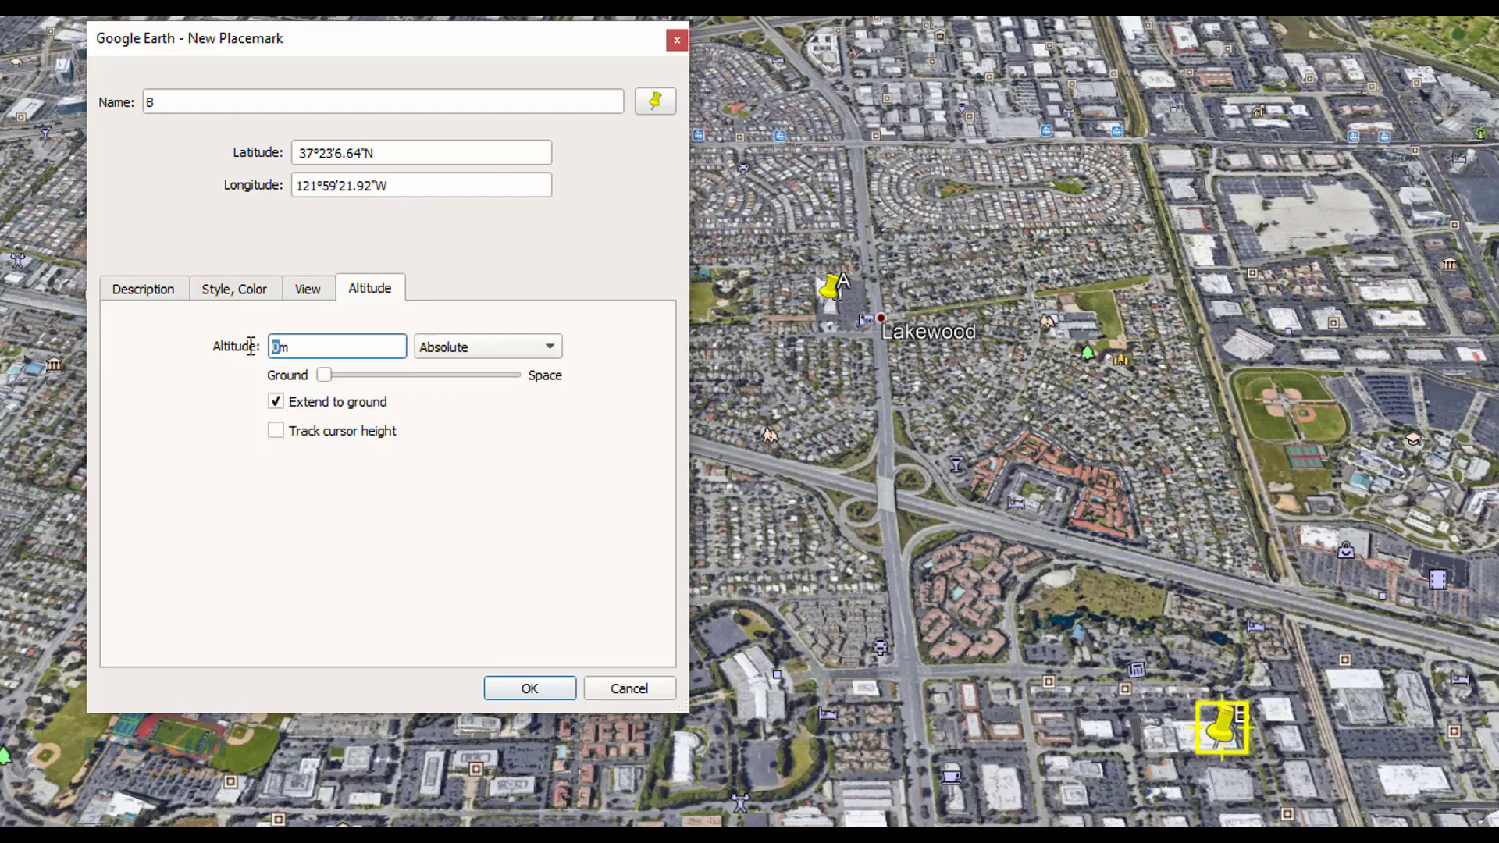
{"action": "type", "text": "2"}
{"action": "left_click", "coordinate": [528, 690]}
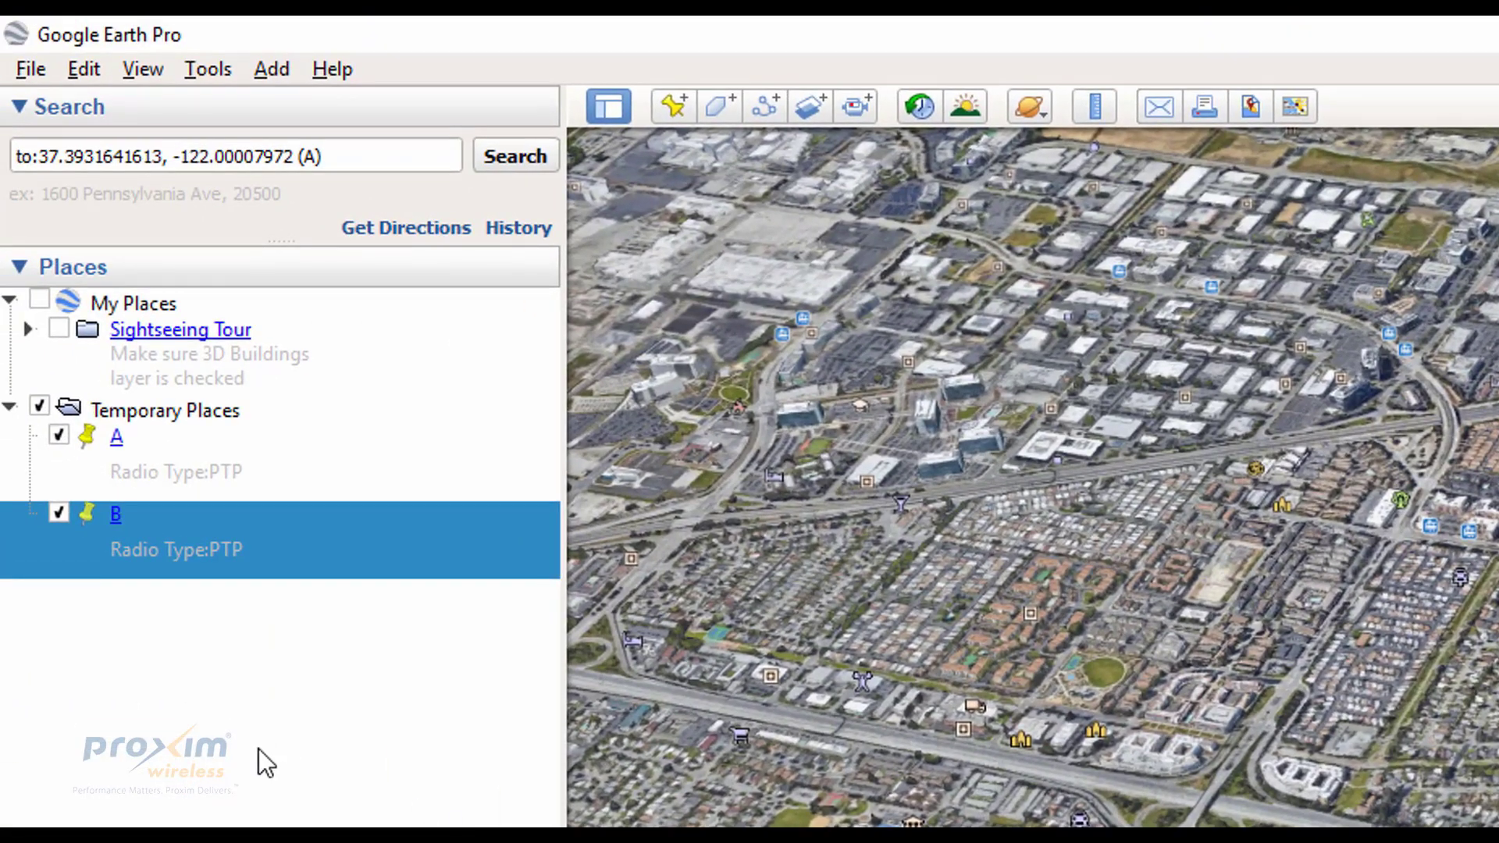
- Save the Temporary Places folder with both placemarks to the Desktop as the KML file Temporary Places
{"action": "left_click", "coordinate": [212, 737]}
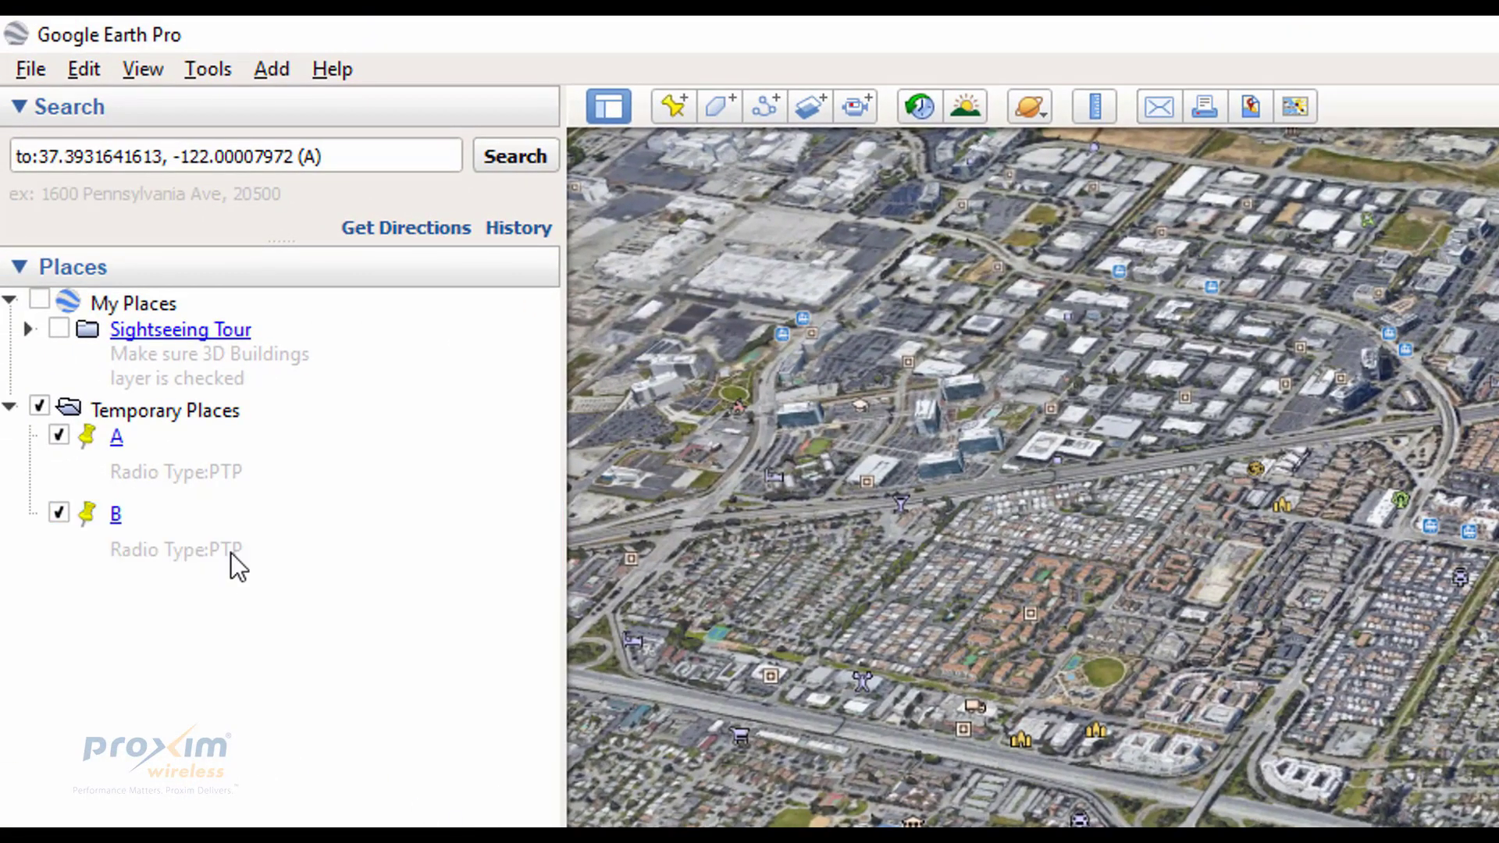
{"action": "left_click", "coordinate": [178, 422]}
{"action": "right_click", "coordinate": [179, 414]}
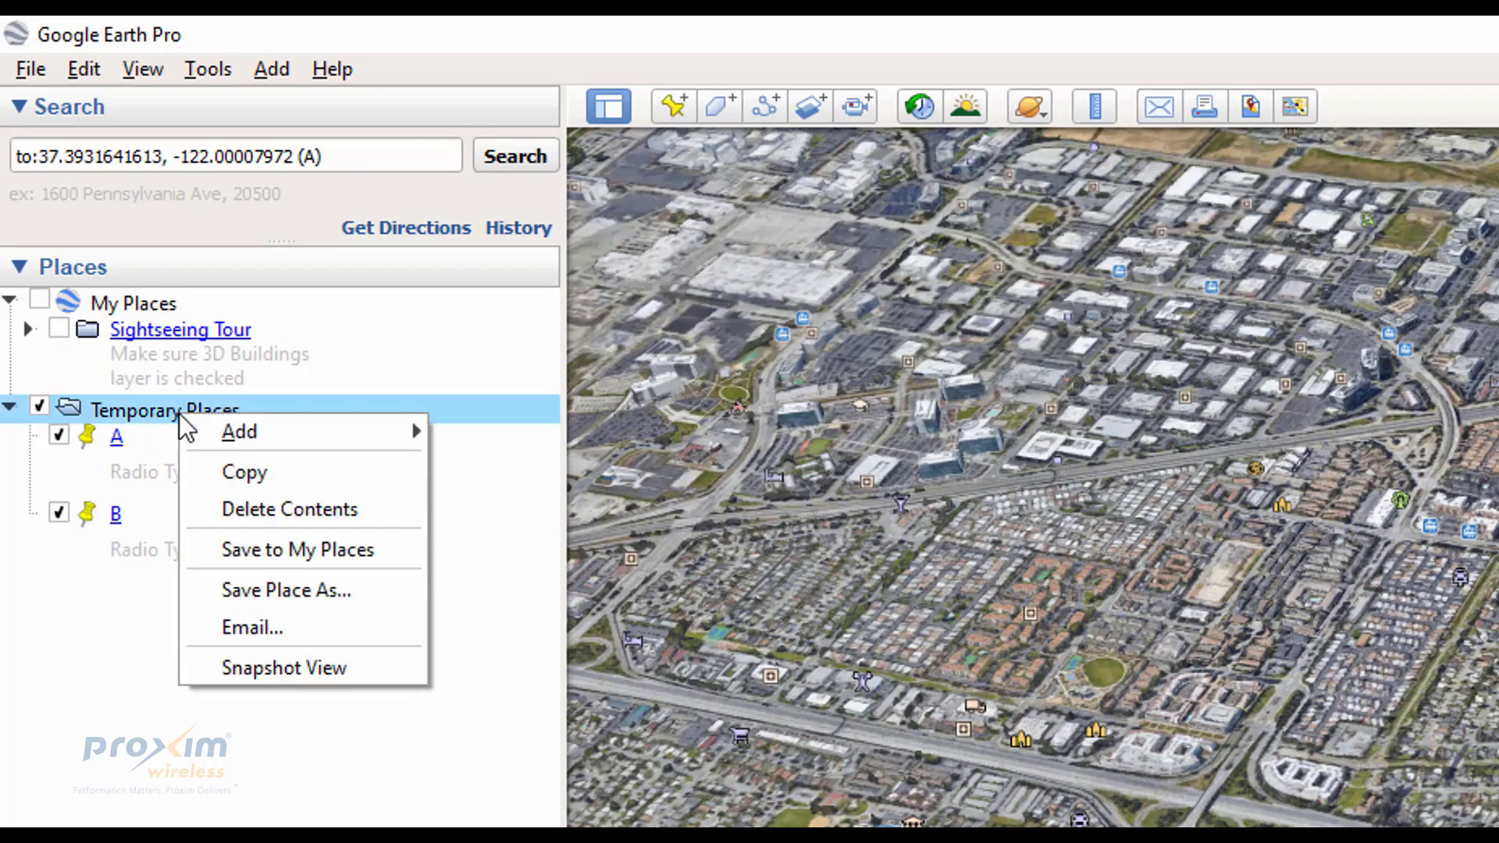
{"action": "left_click", "coordinate": [338, 581]}
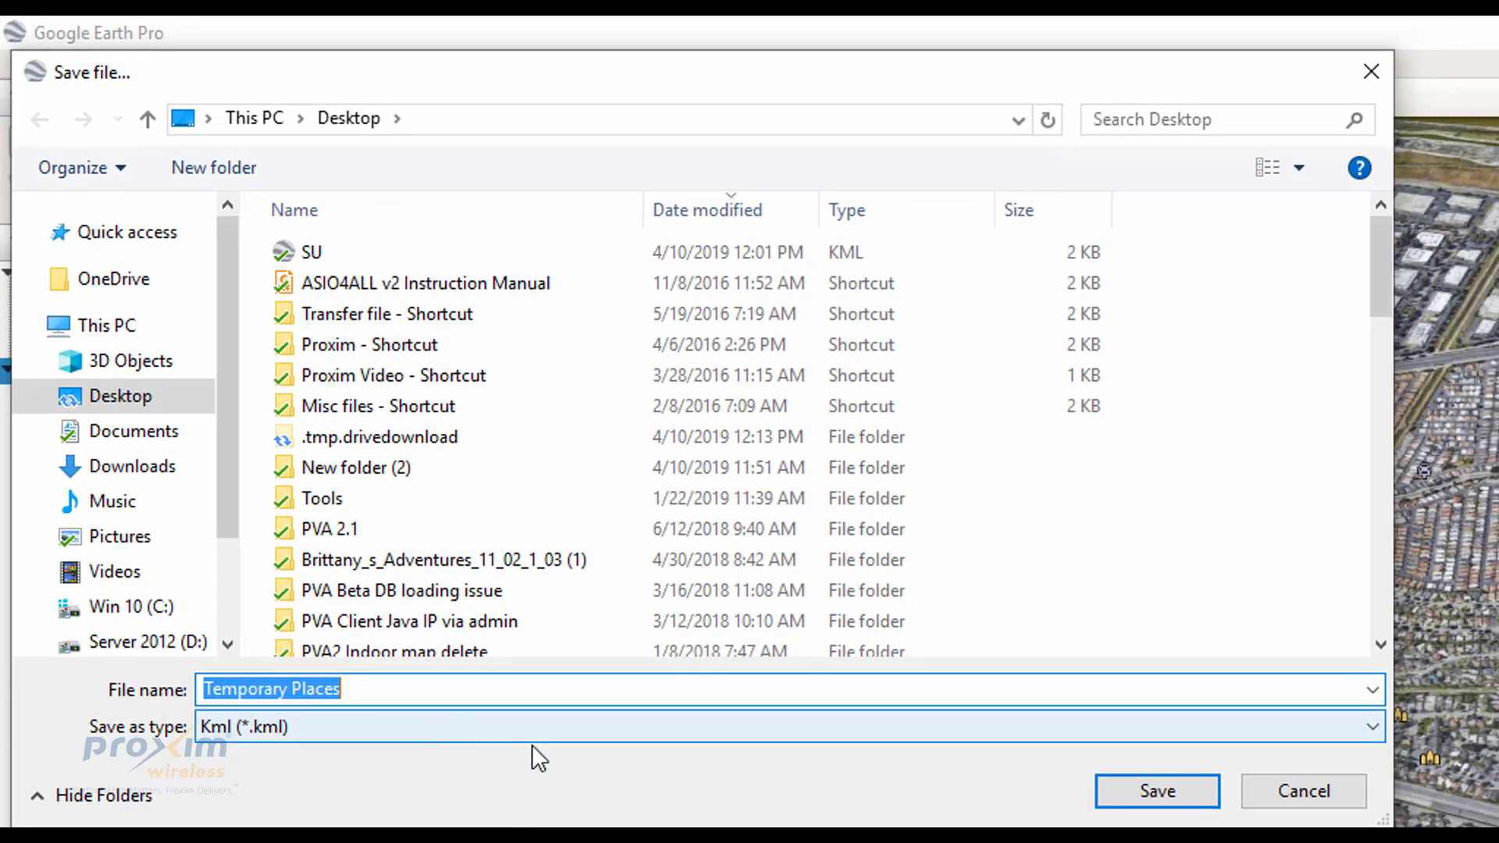
{"action": "left_click", "coordinate": [1154, 797]}
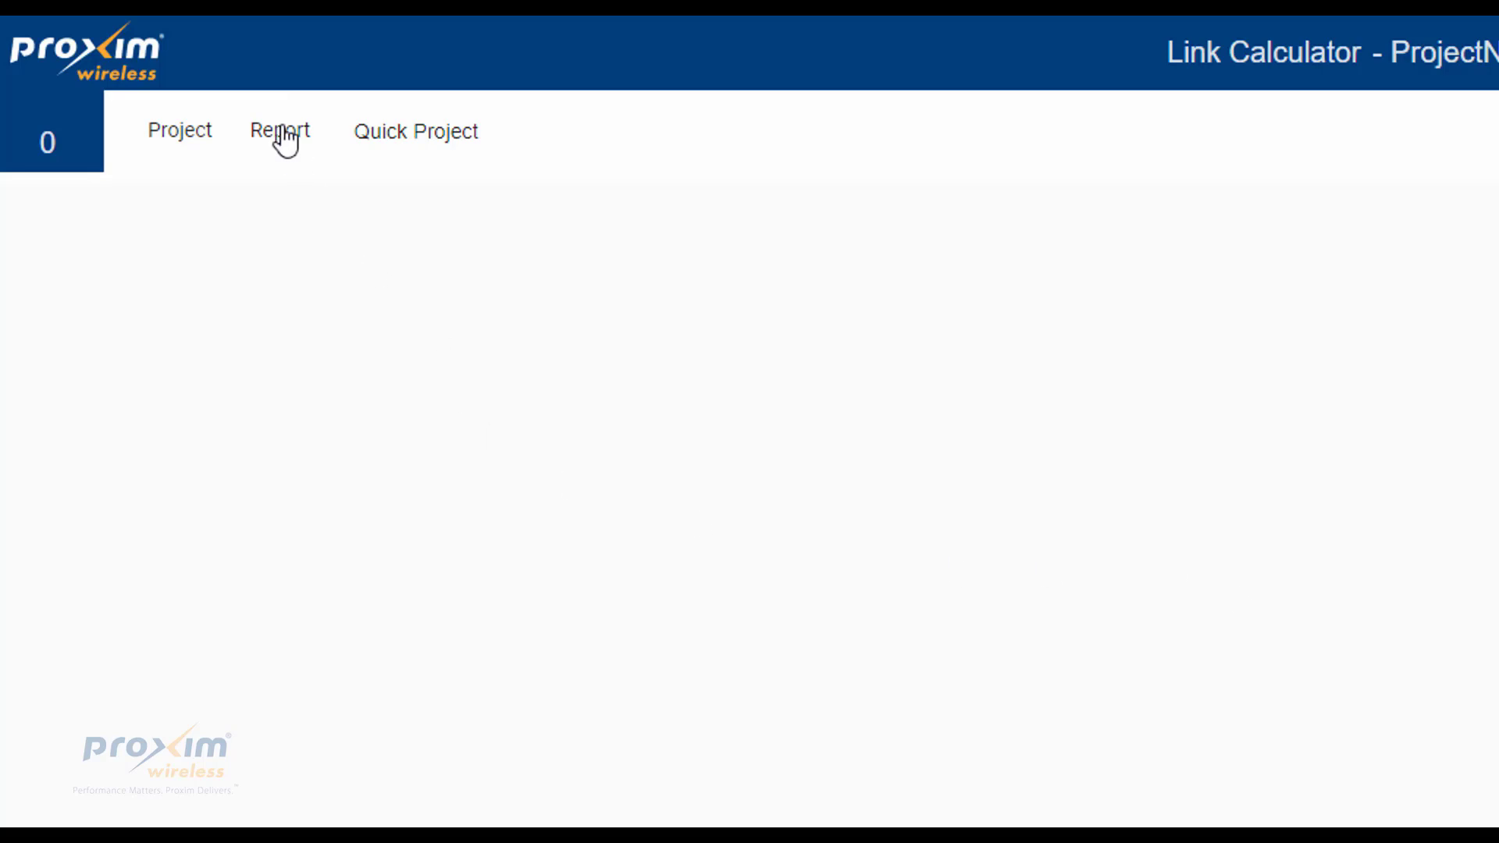
- In Link Calculator, create a report from the KML file Temporary Places.kml on the Desktop
{"action": "left_click", "coordinate": [290, 145]}
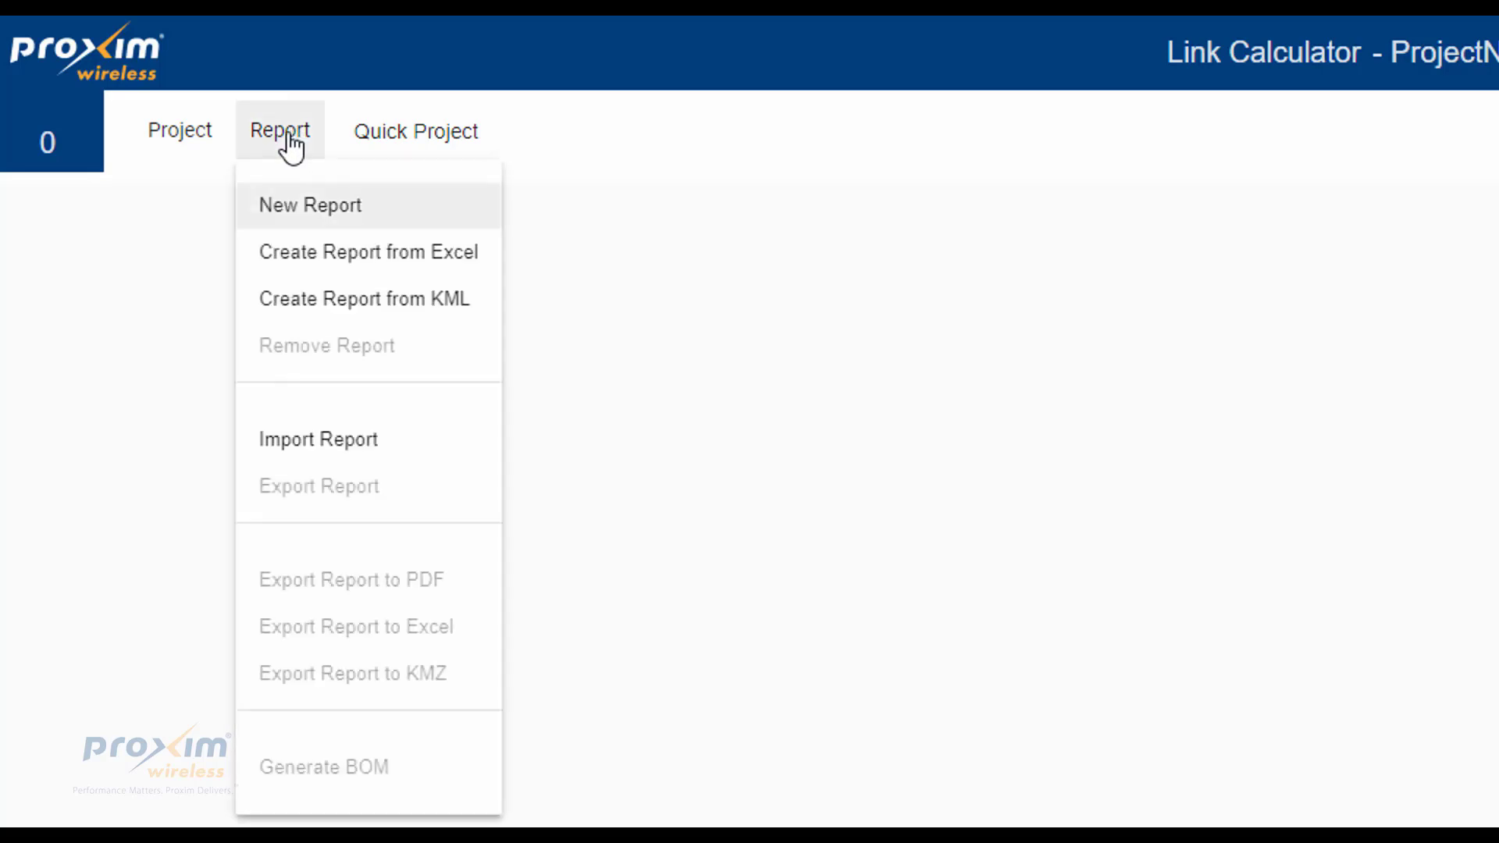
{"action": "left_click", "coordinate": [425, 313]}
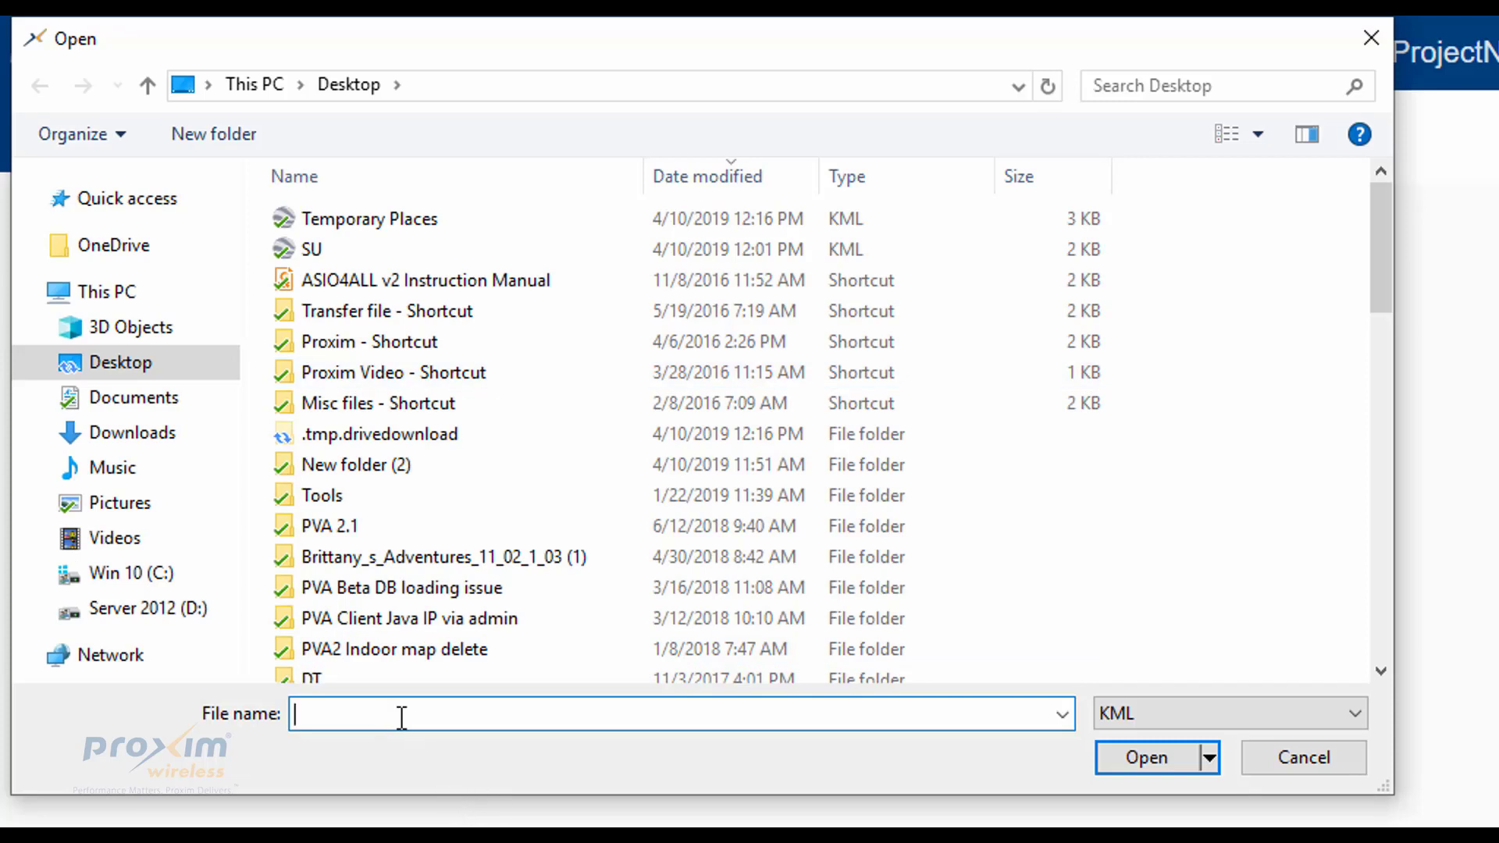
{"action": "type", "text": "te"}
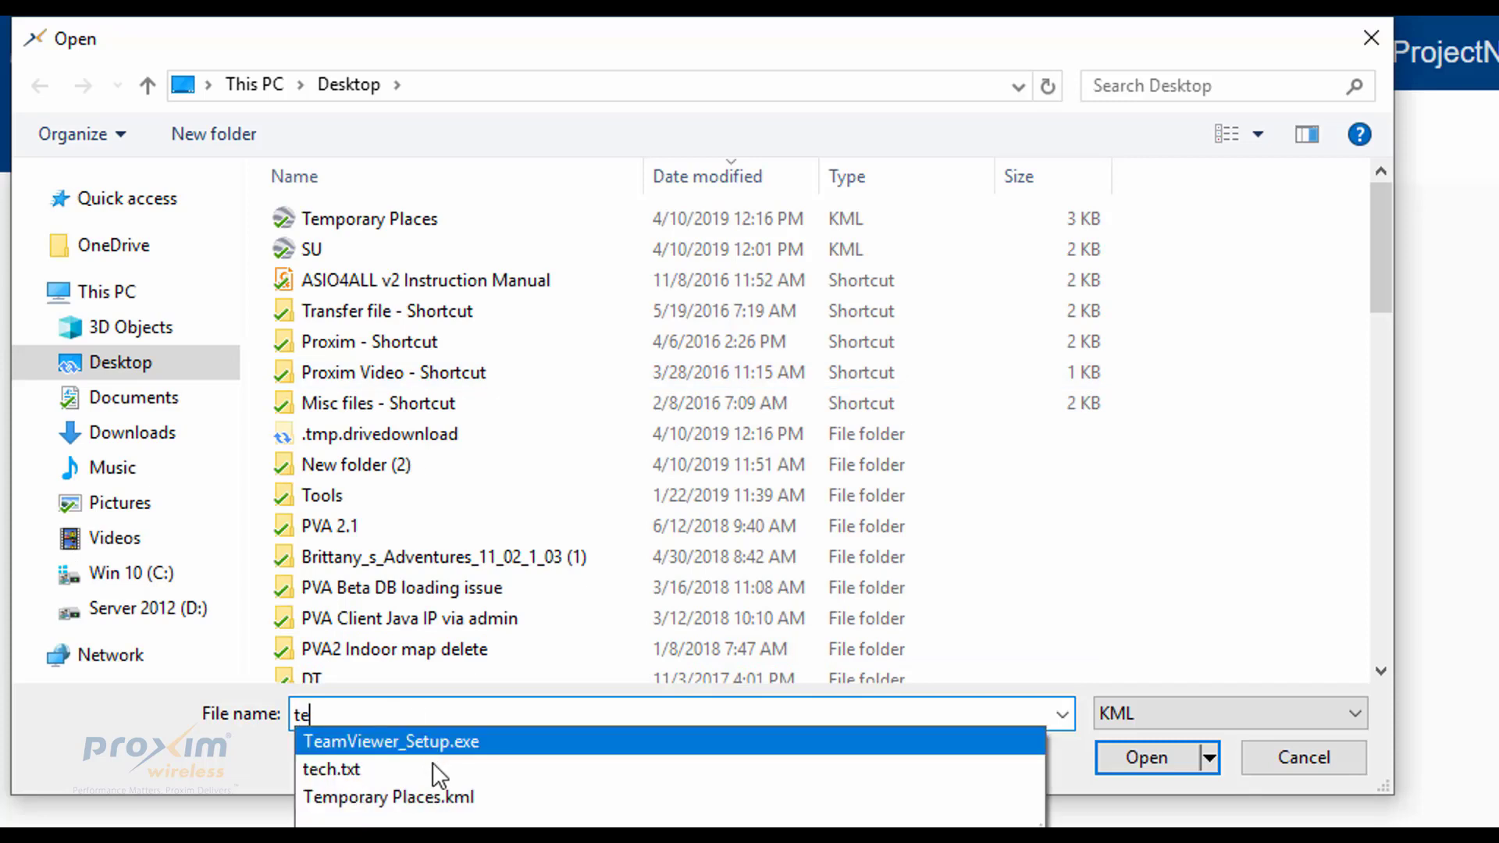
{"action": "left_click", "coordinate": [431, 797]}
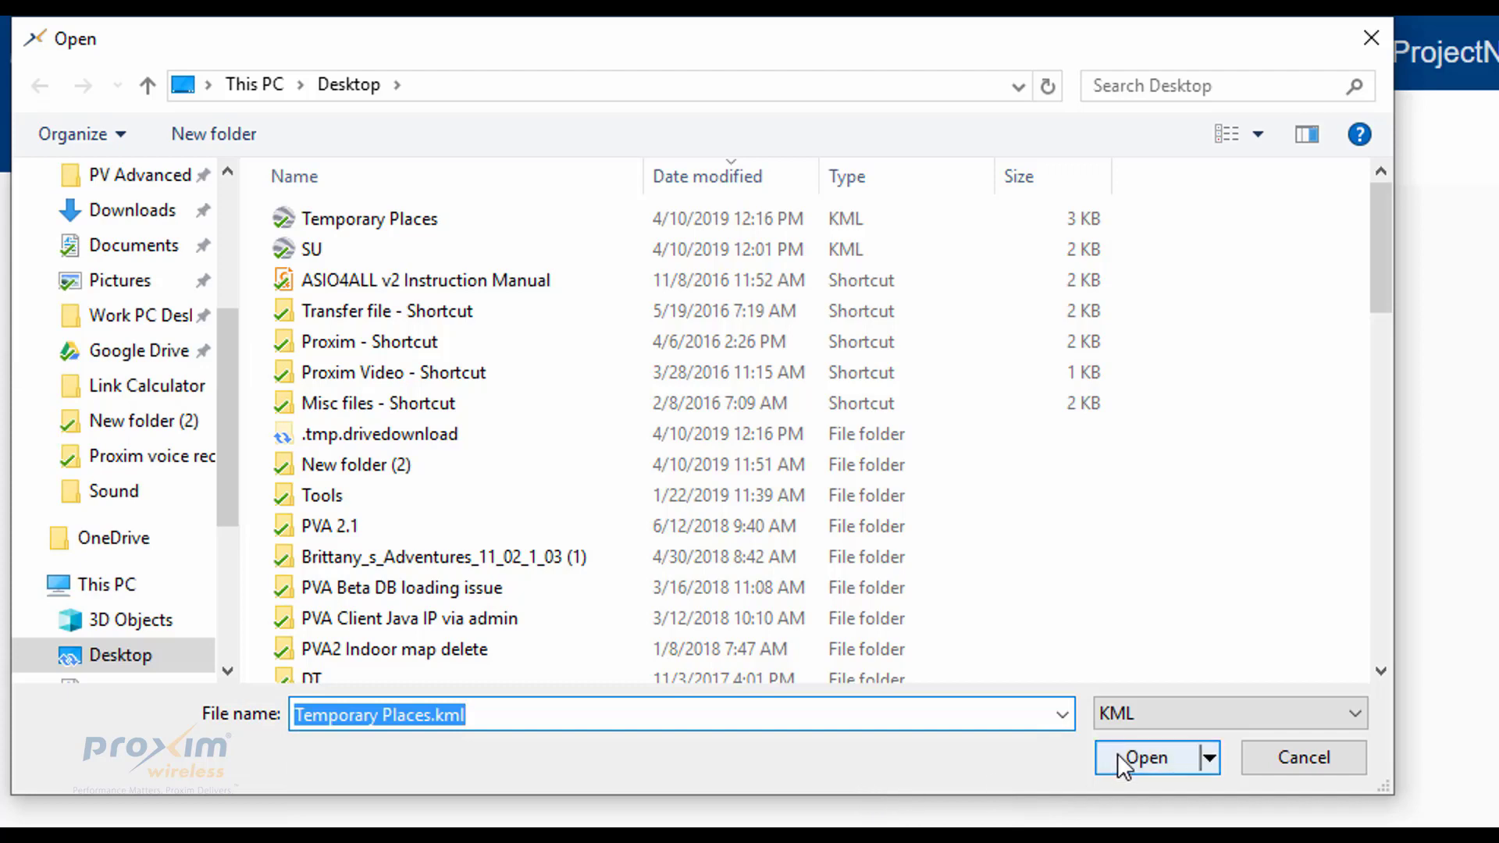
{"action": "left_click", "coordinate": [1124, 759]}
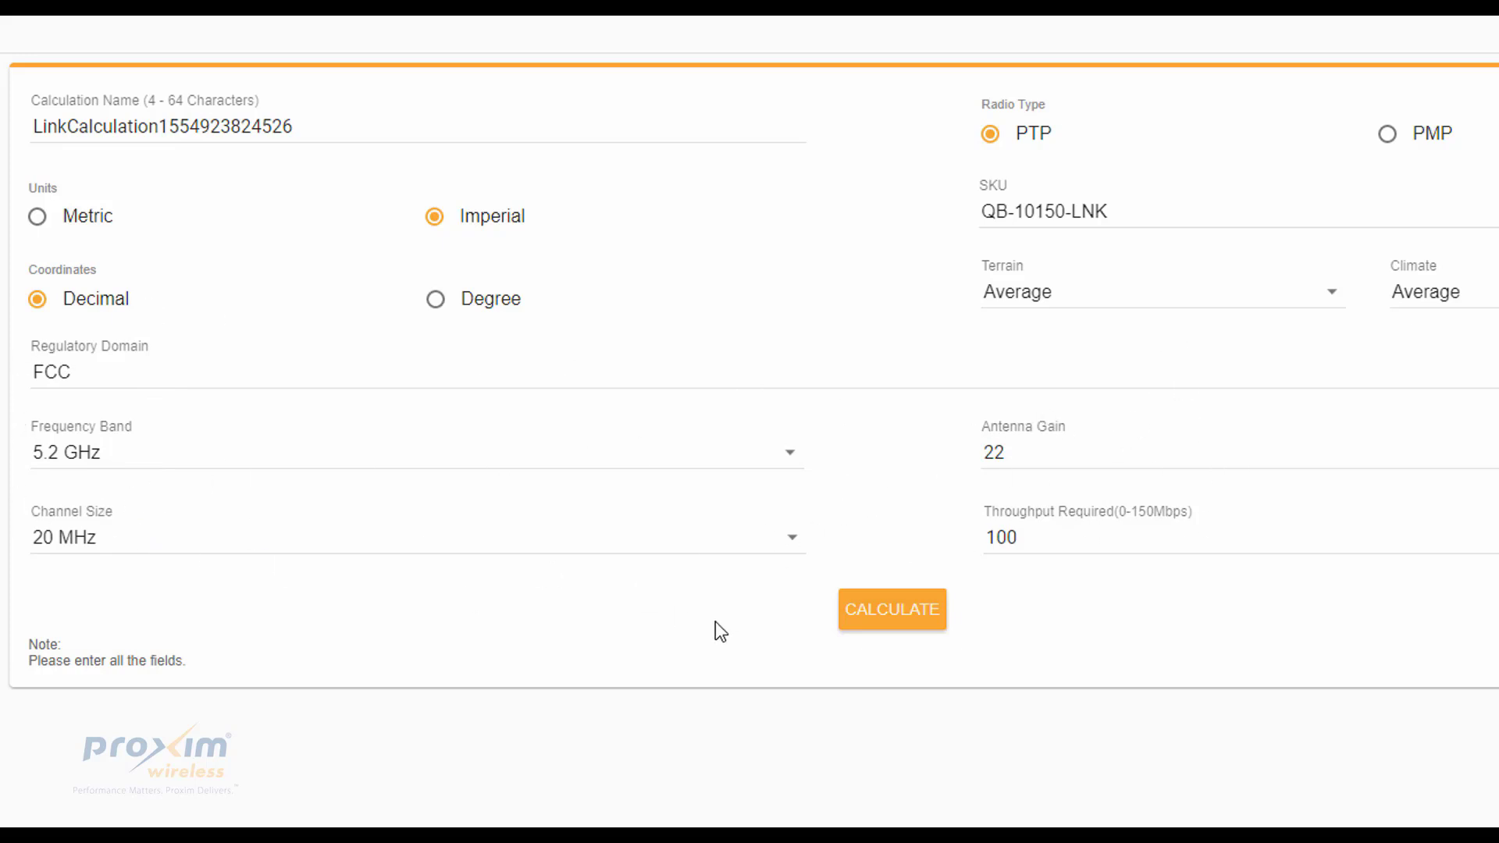
- Calculate the PTP link and compare the positions of A and B on its map with the Google Earth Pro placemarks
{"action": "left_click", "coordinate": [902, 619]}
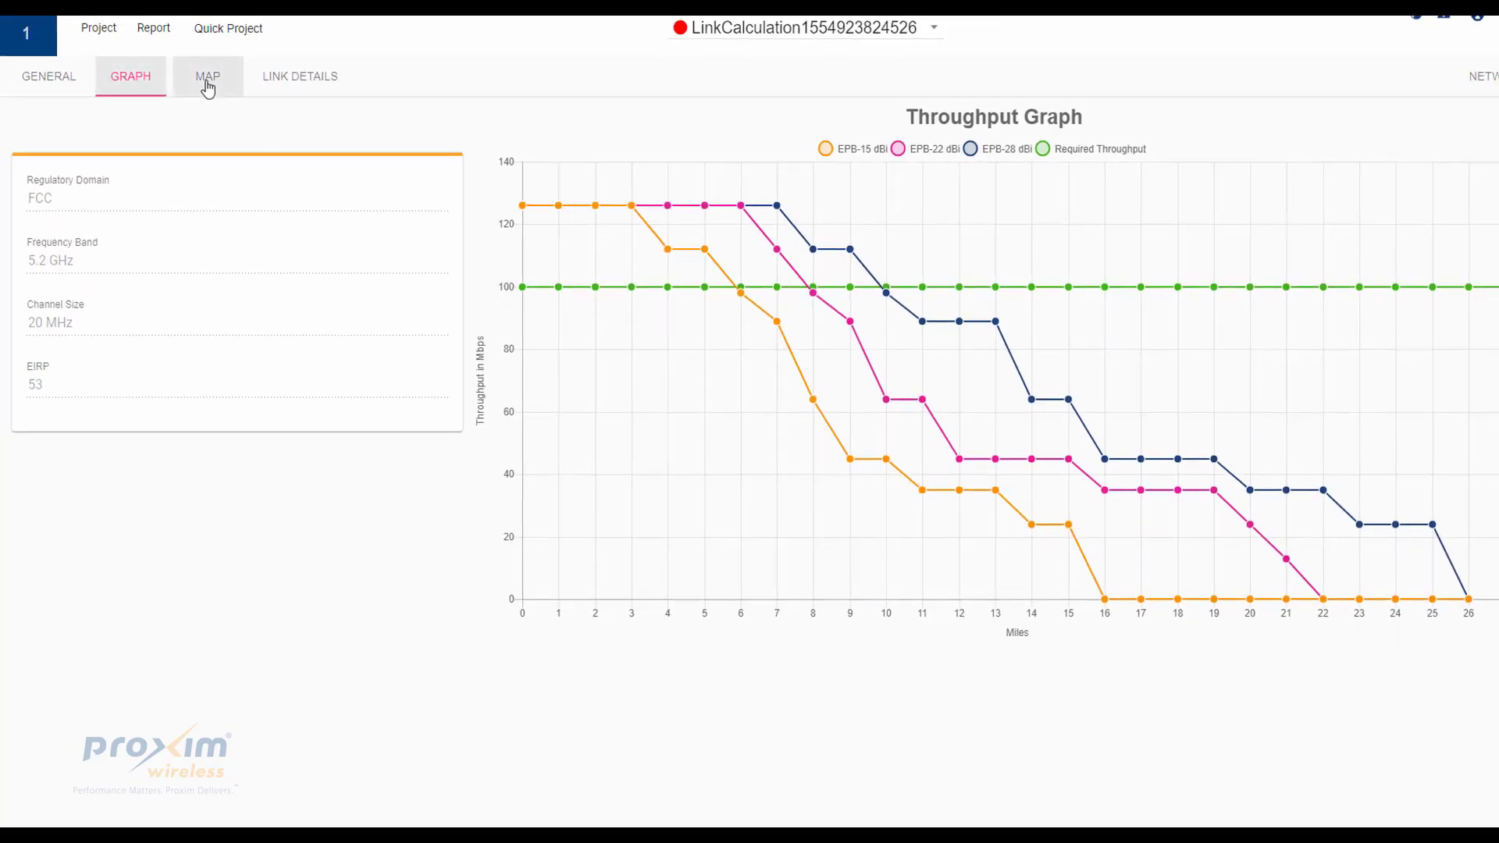
{"action": "left_click", "coordinate": [208, 81]}
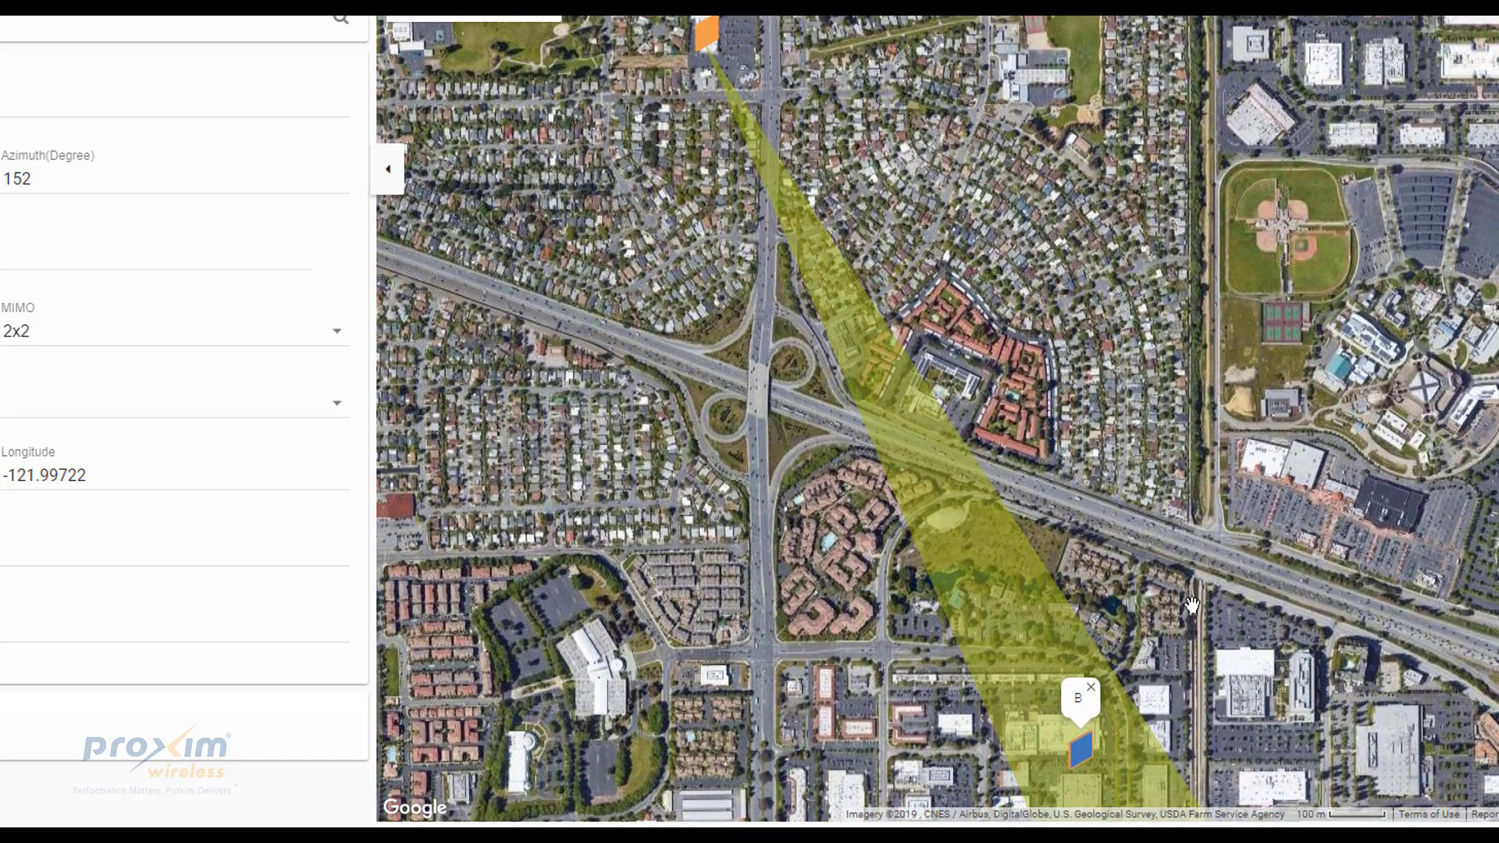
{"action": "scroll", "coordinate": [1187, 597], "scroll_direction": "down", "scroll_amount": 1}
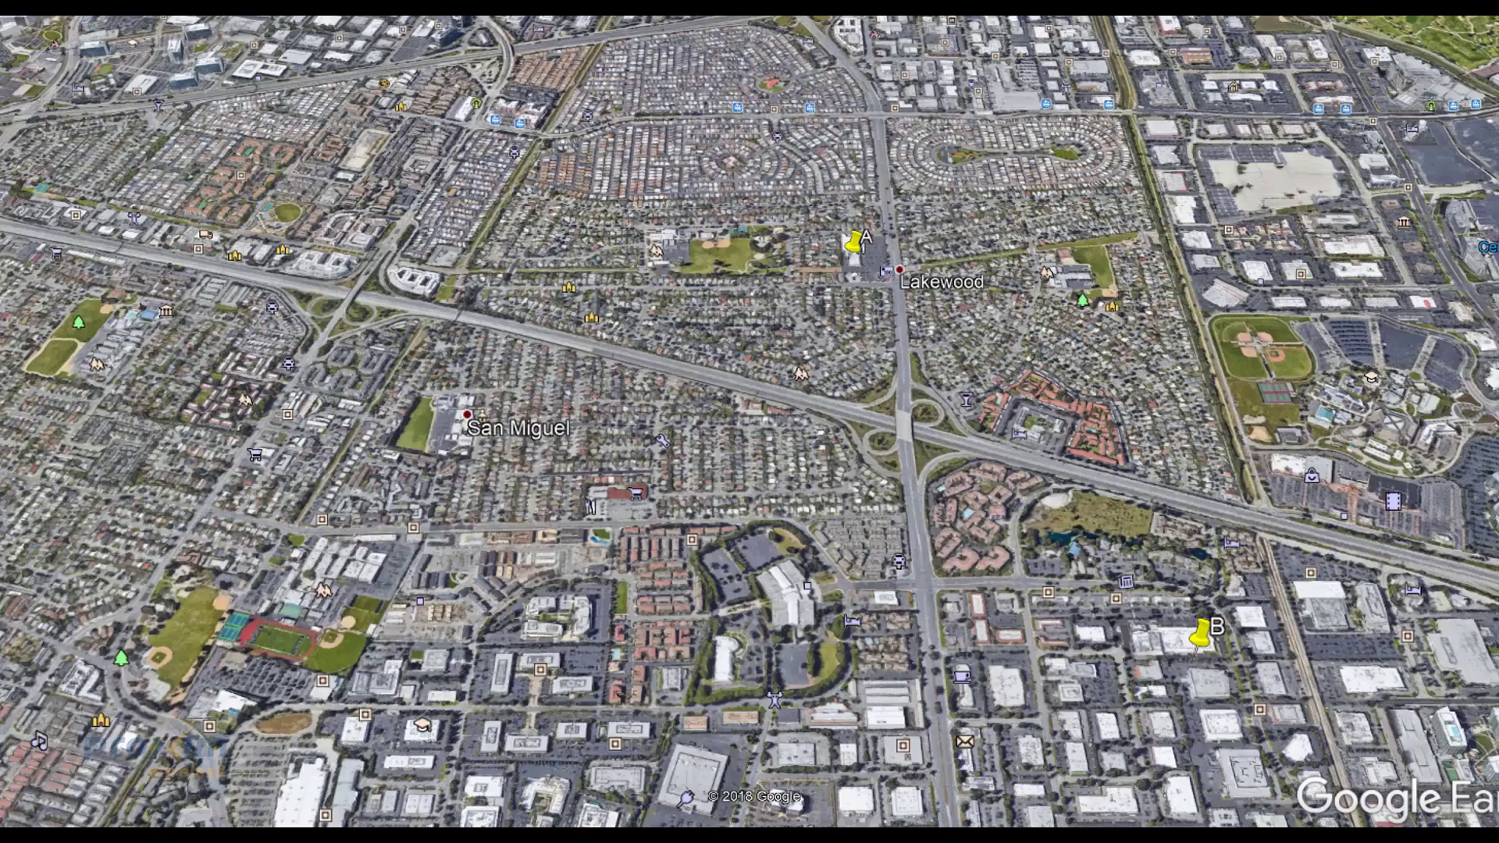
{"action": "left_click_drag", "start_coordinate": [979, 548], "coordinate": [791, 520]}
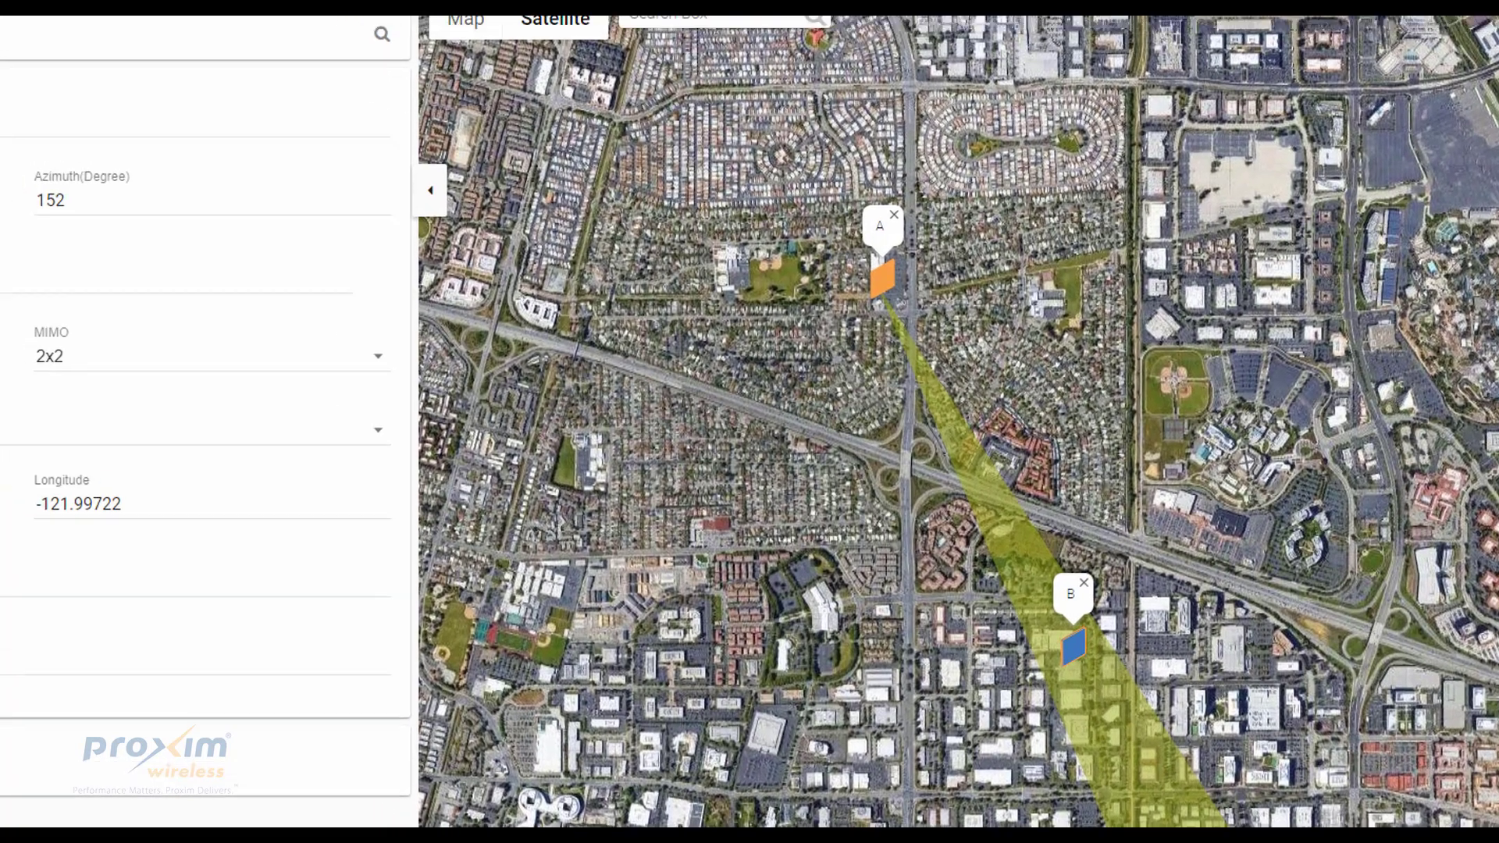
{"action": "left_click", "coordinate": [73, 86]}
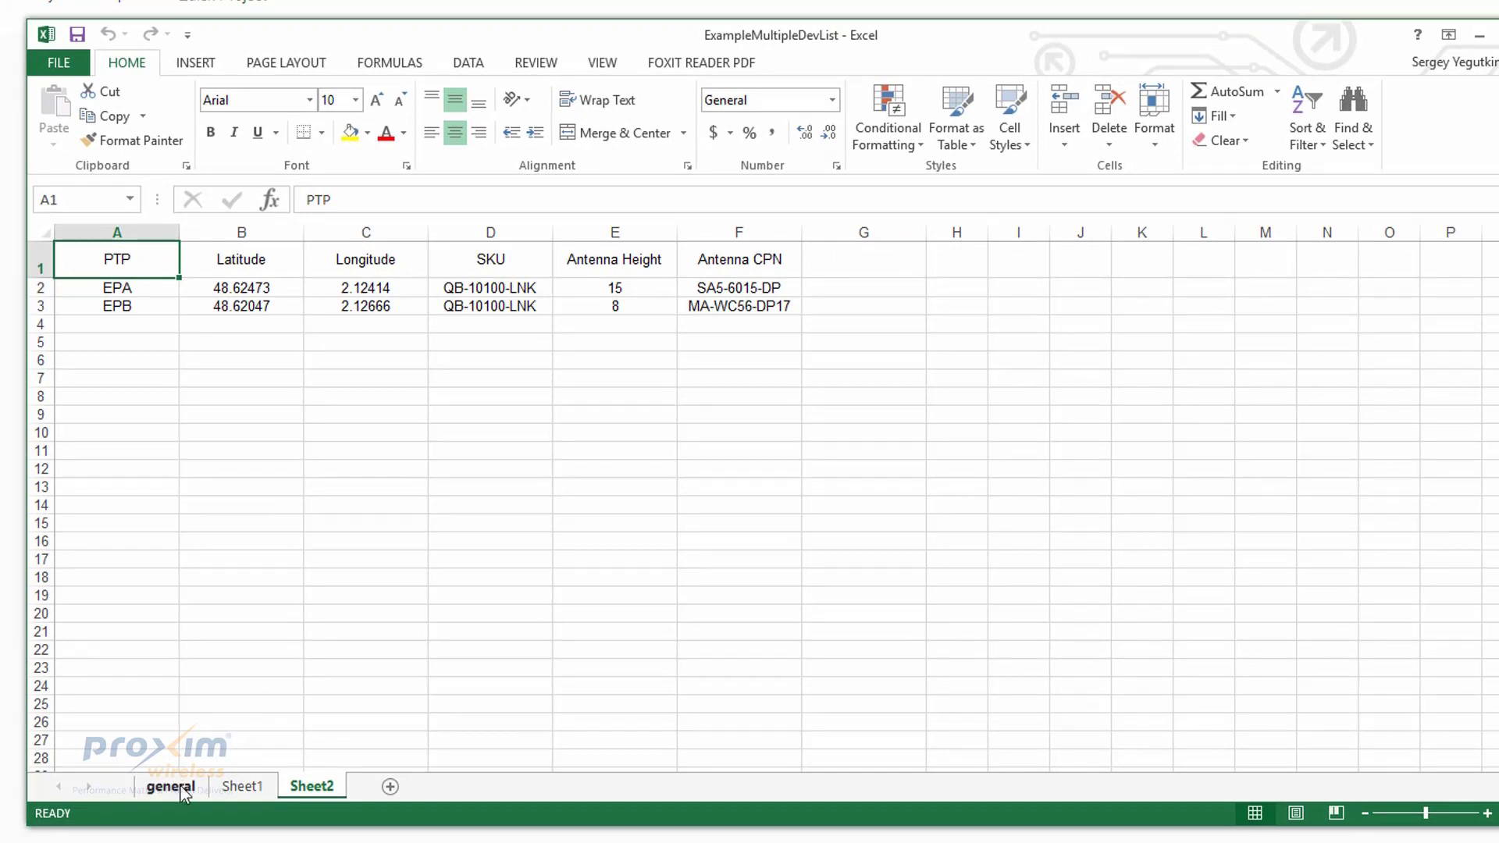
- Examine the general settings codes and the PMP and PTP device lists on the sheets of ExampleMultipleDevList
{"action": "left_click", "coordinate": [171, 786]}
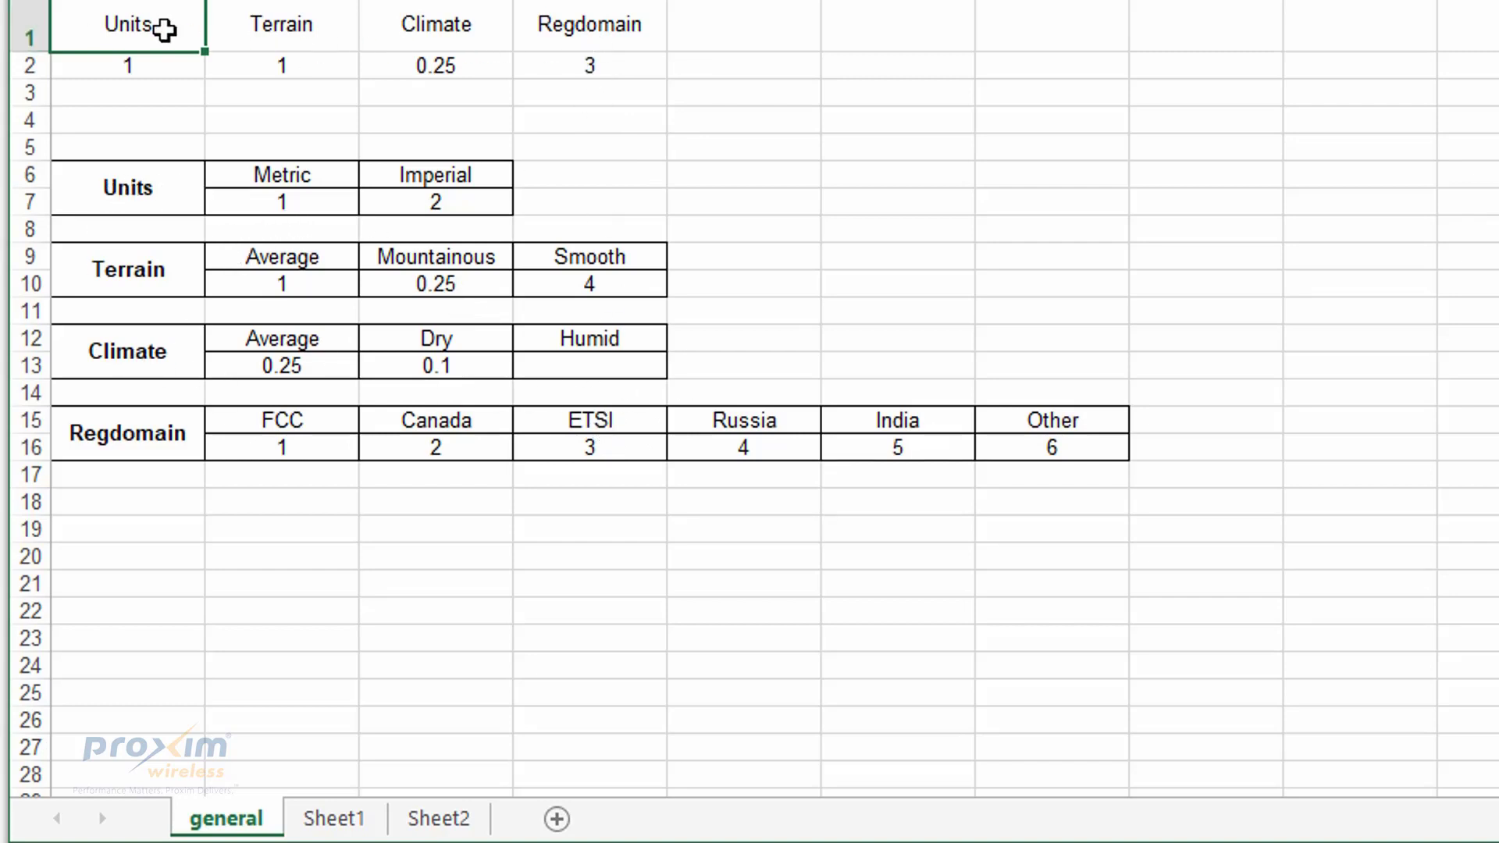
{"action": "left_click", "coordinate": [338, 820]}
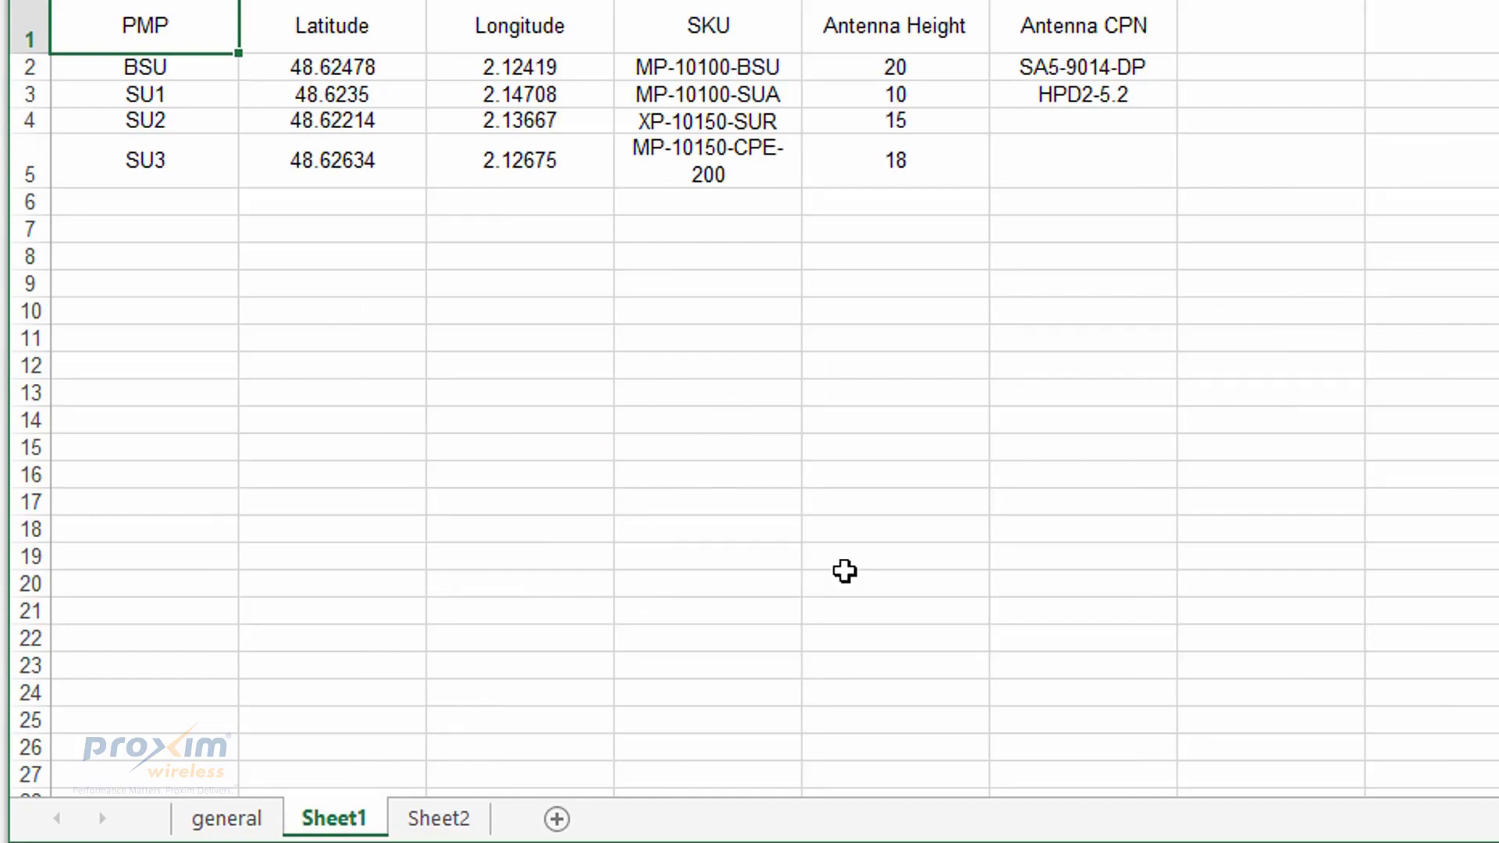
{"action": "left_click", "coordinate": [437, 820]}
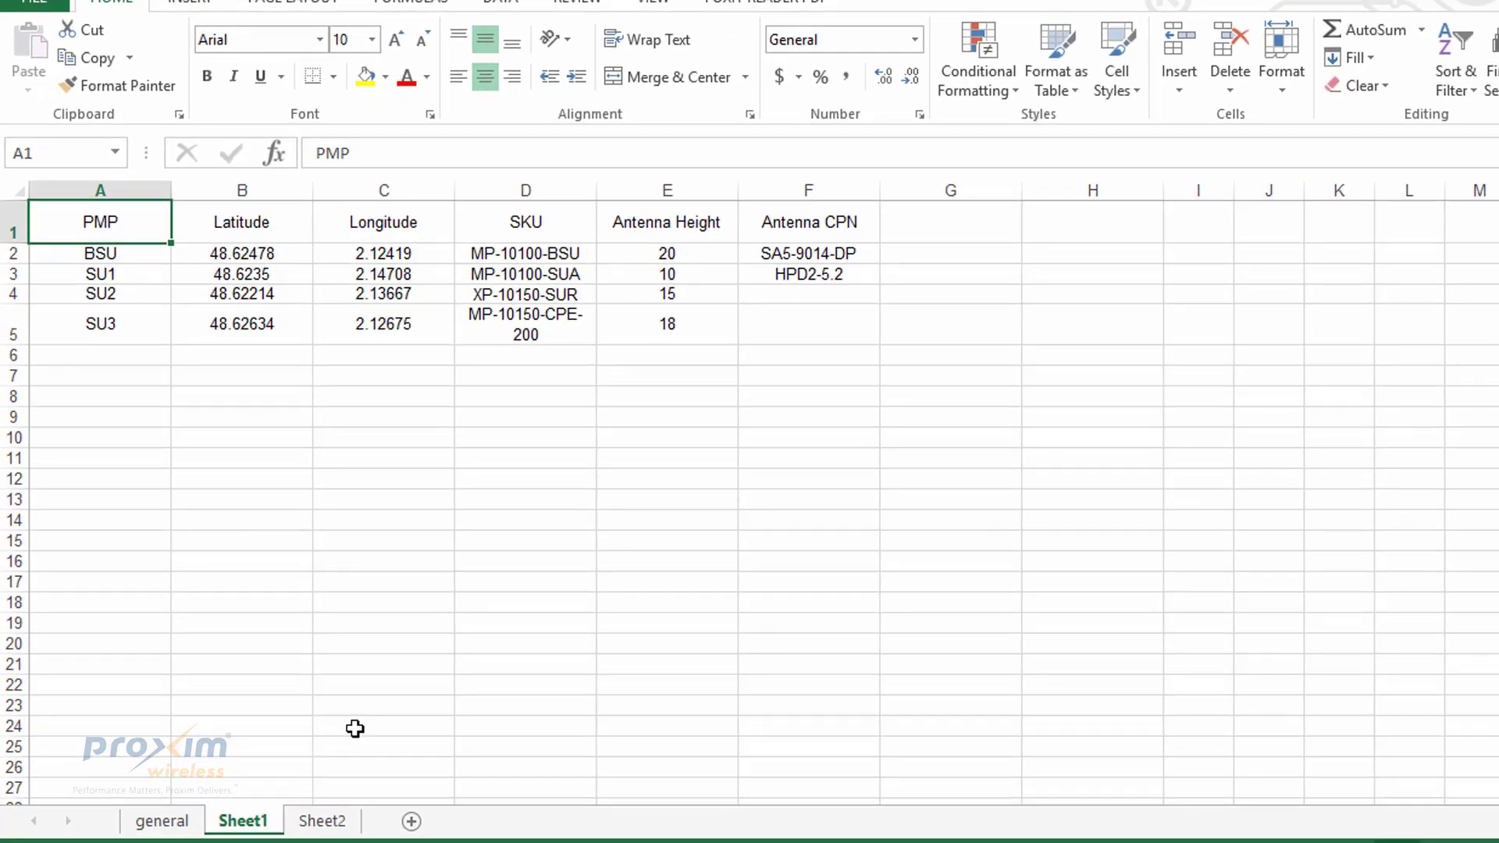
{"action": "left_click", "coordinate": [336, 830]}
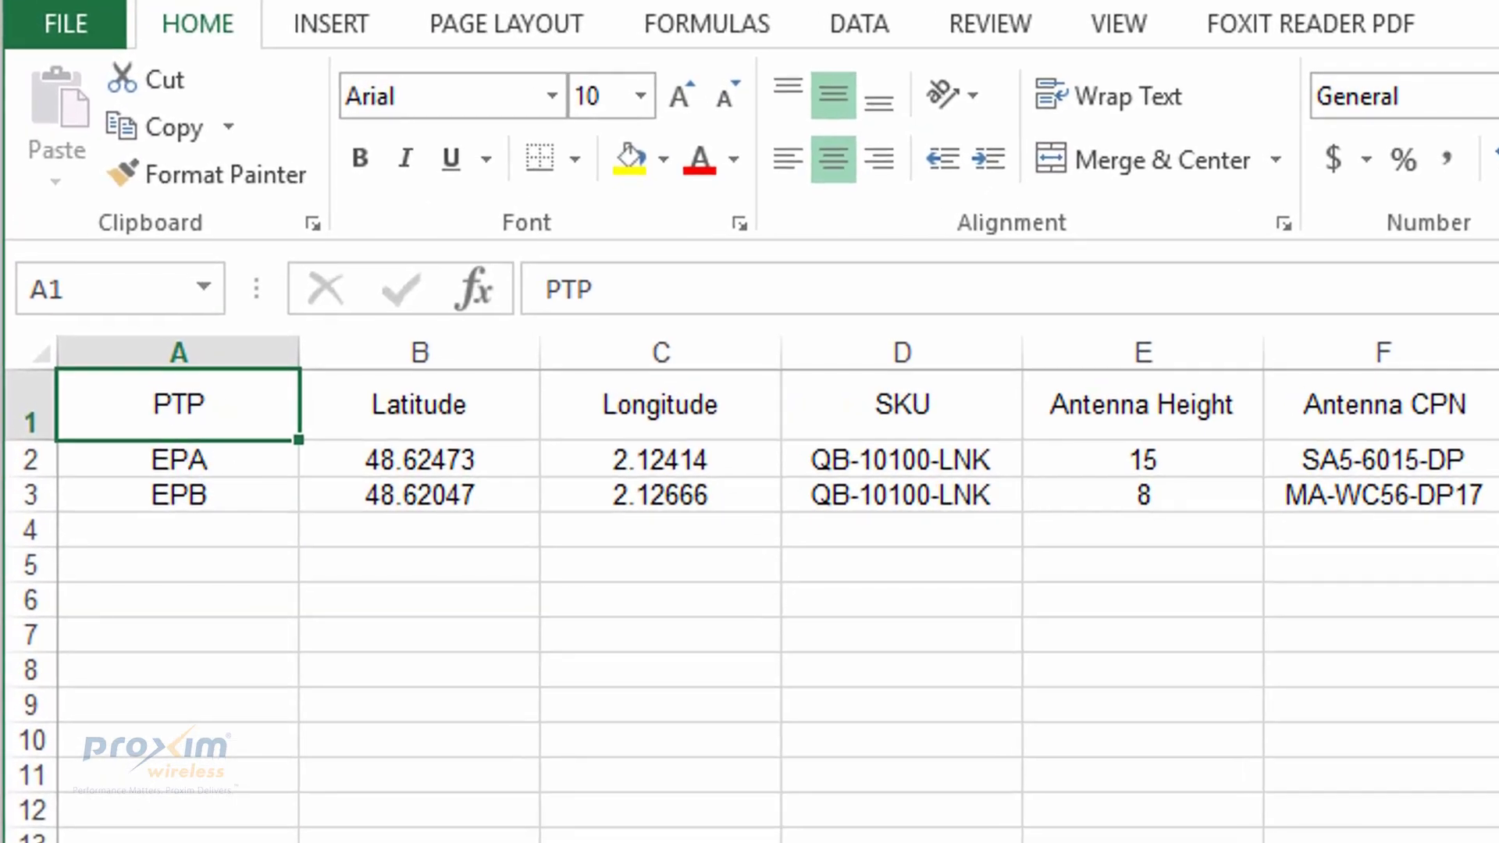
{"action": "key", "text": "ctrl+Page_Down"}
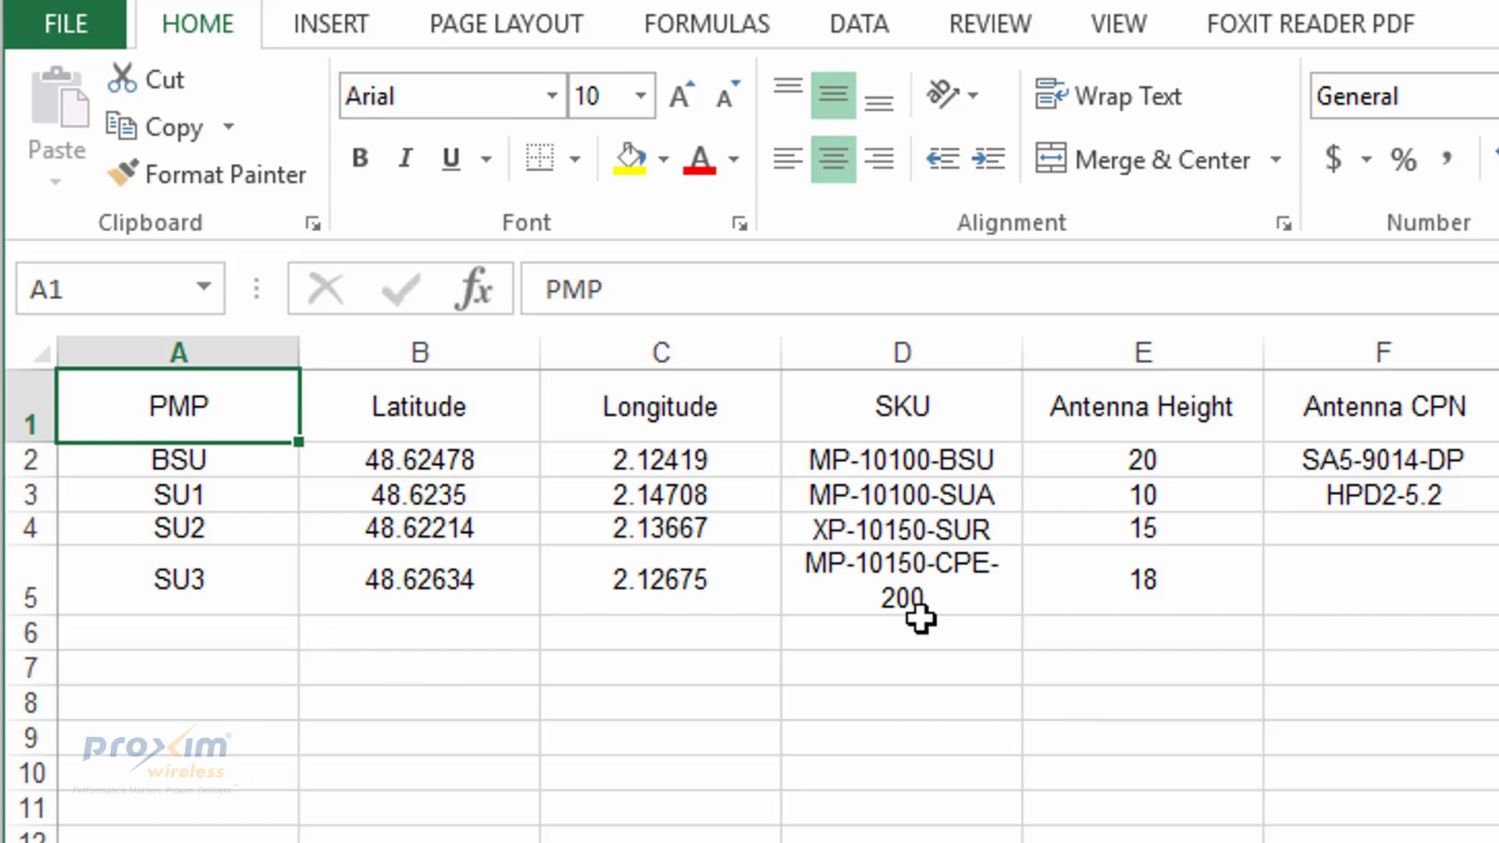
{"action": "left_click", "coordinate": [118, 459]}
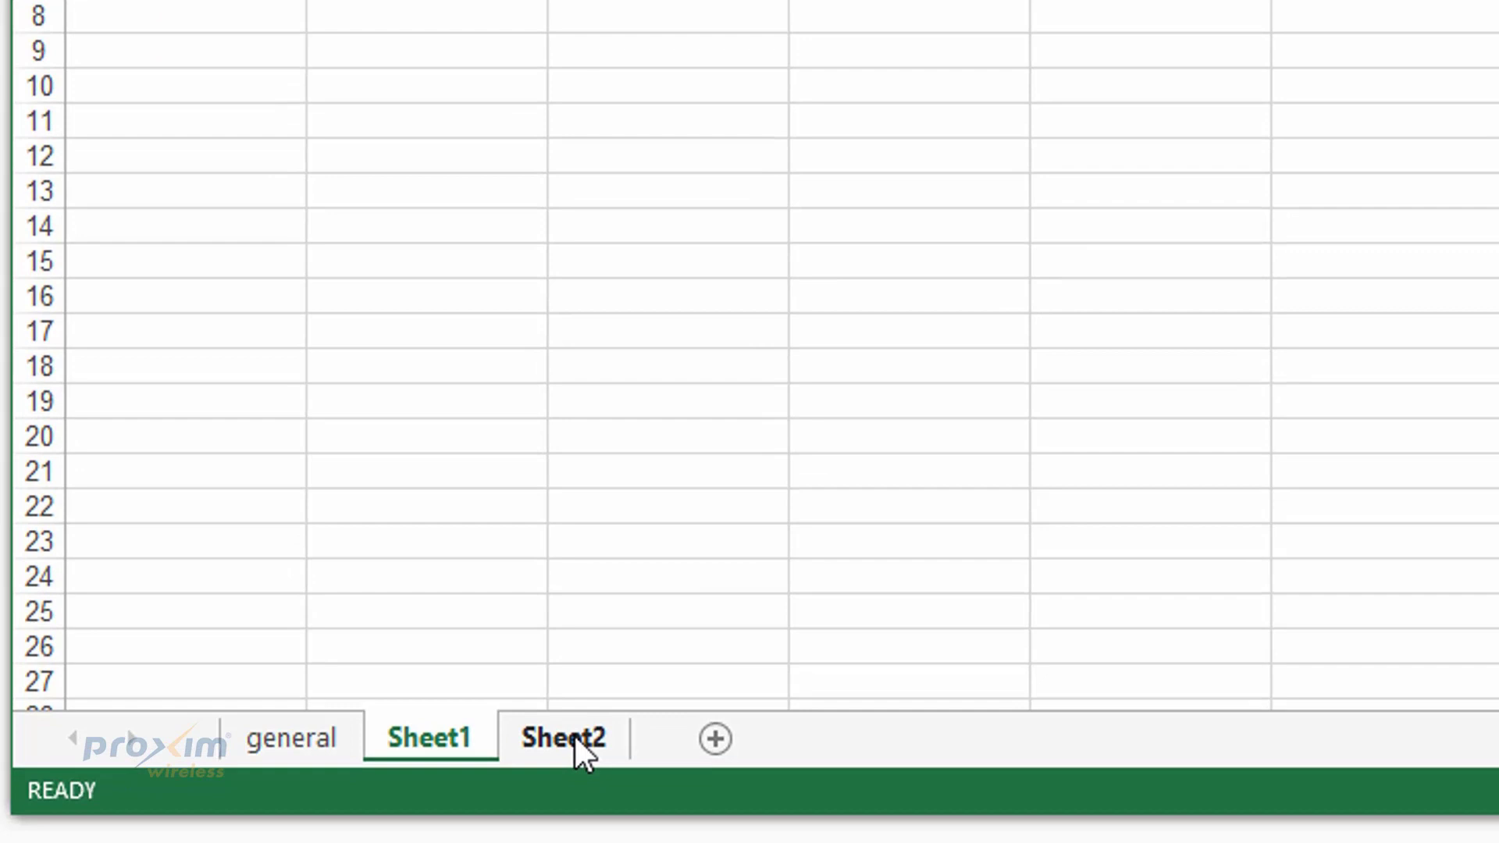
{"action": "left_click", "coordinate": [574, 736]}
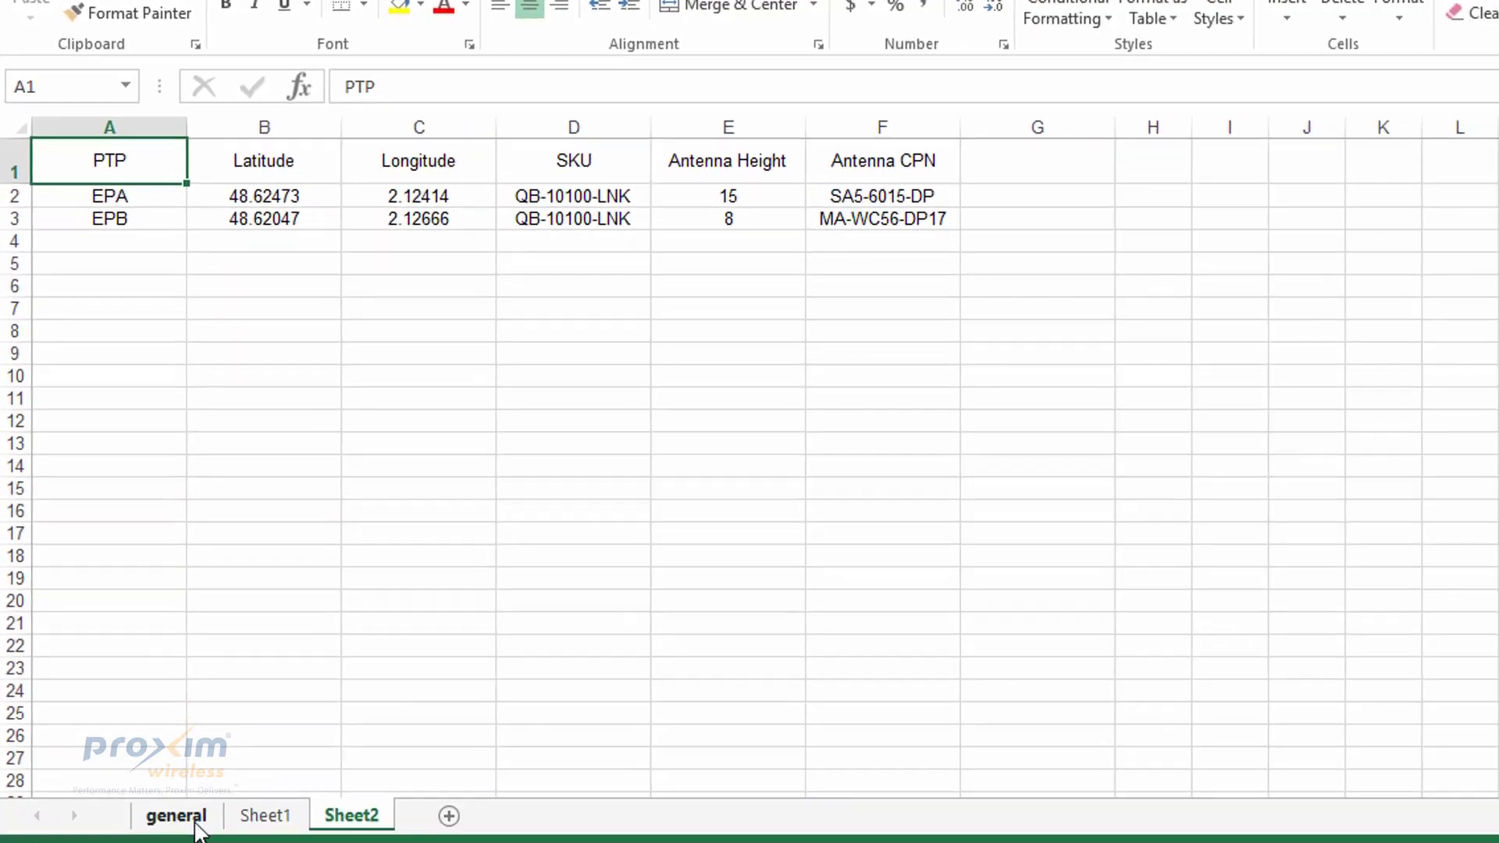
{"action": "left_click", "coordinate": [175, 816]}
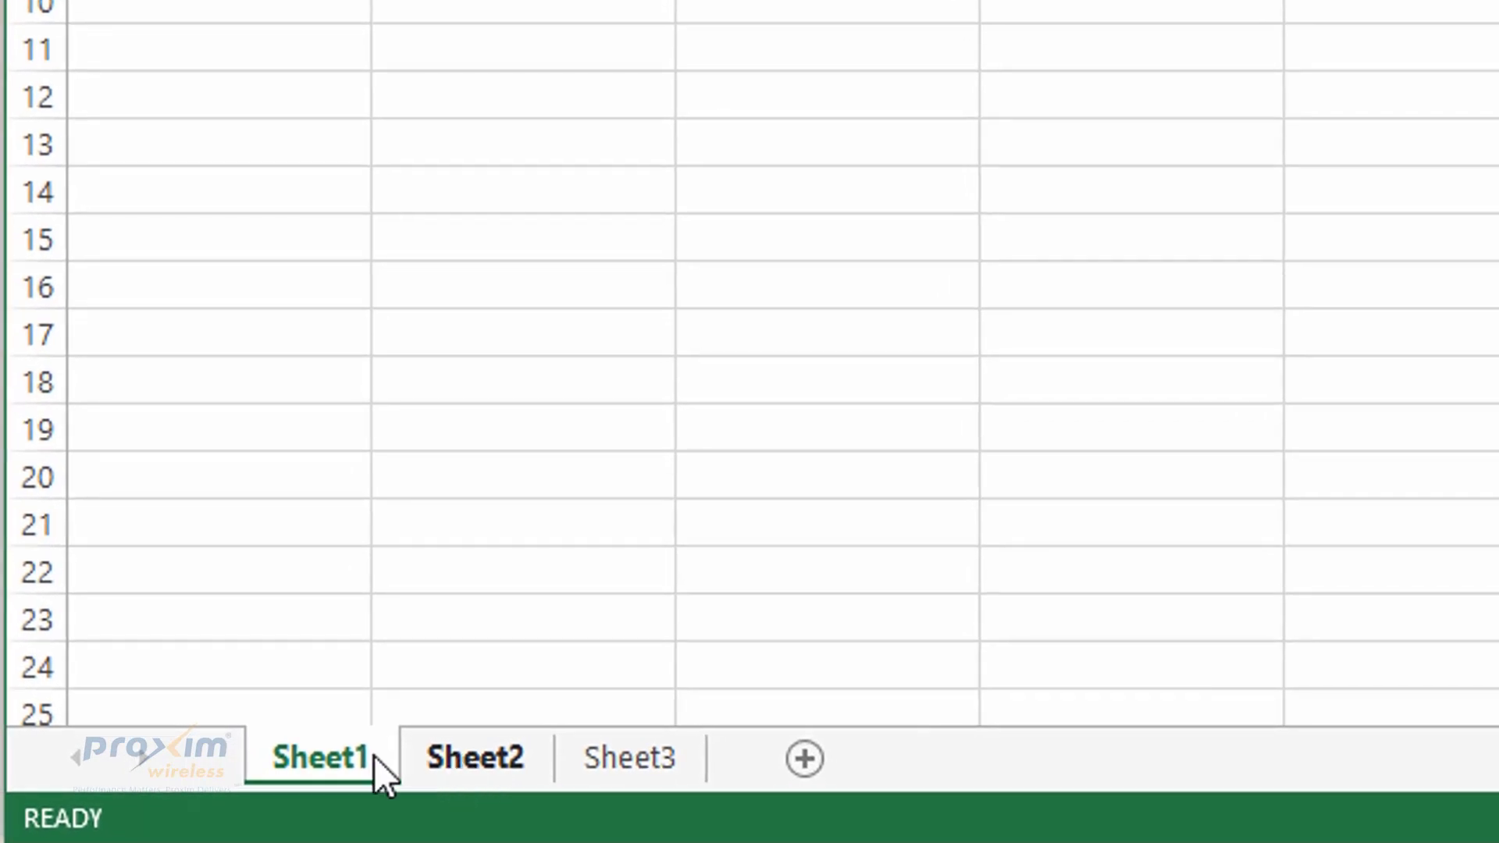
- Look through Sheet1, Sheet2 and Sheet3 of the other Excel workbook
{"action": "left_click", "coordinate": [450, 749]}
{"action": "left_click", "coordinate": [688, 753]}
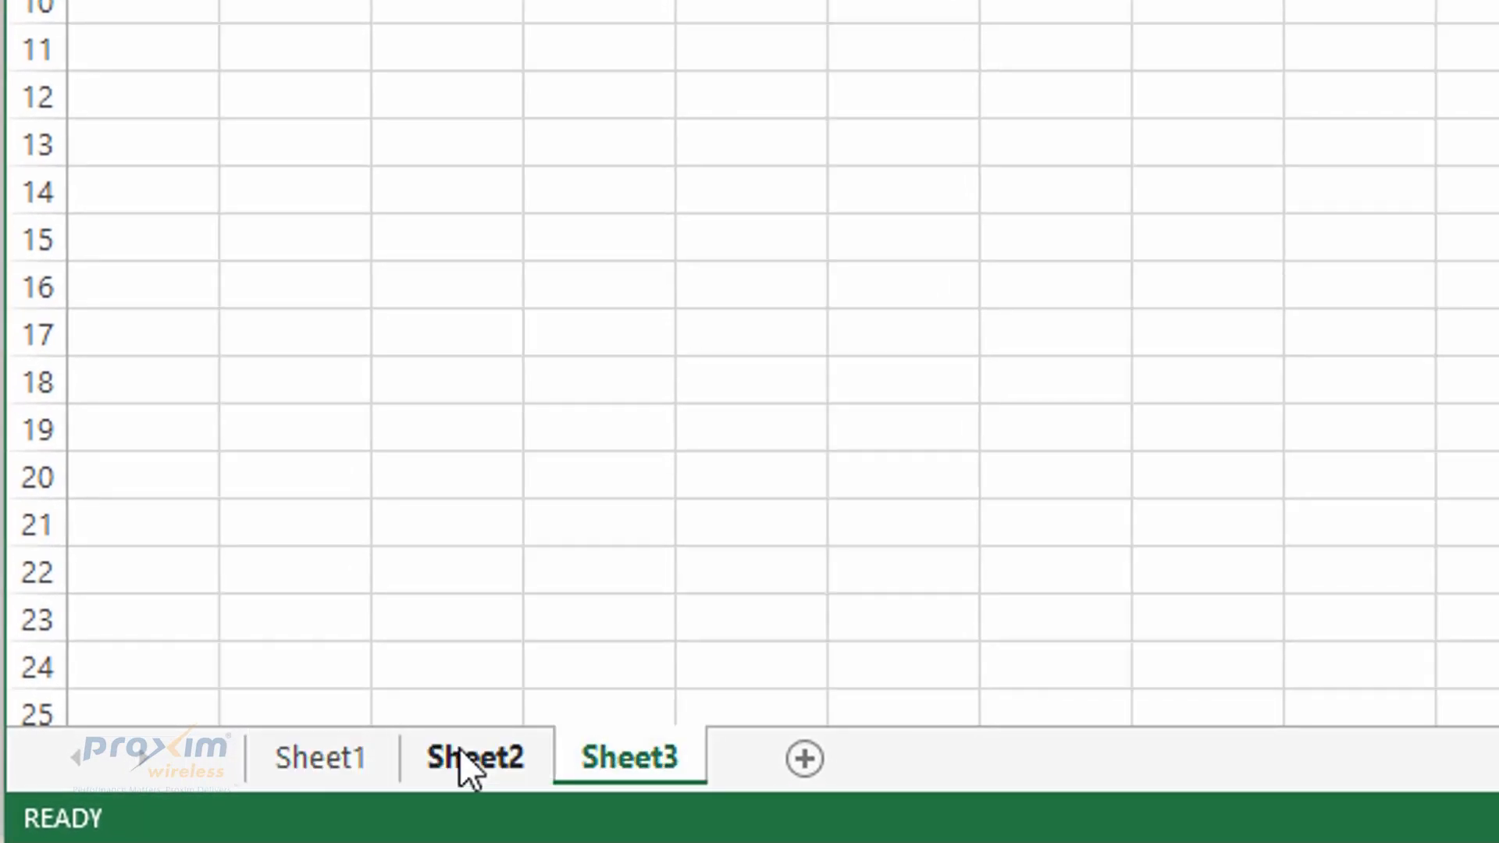
{"action": "left_click", "coordinate": [461, 750]}
{"action": "left_click", "coordinate": [355, 753]}
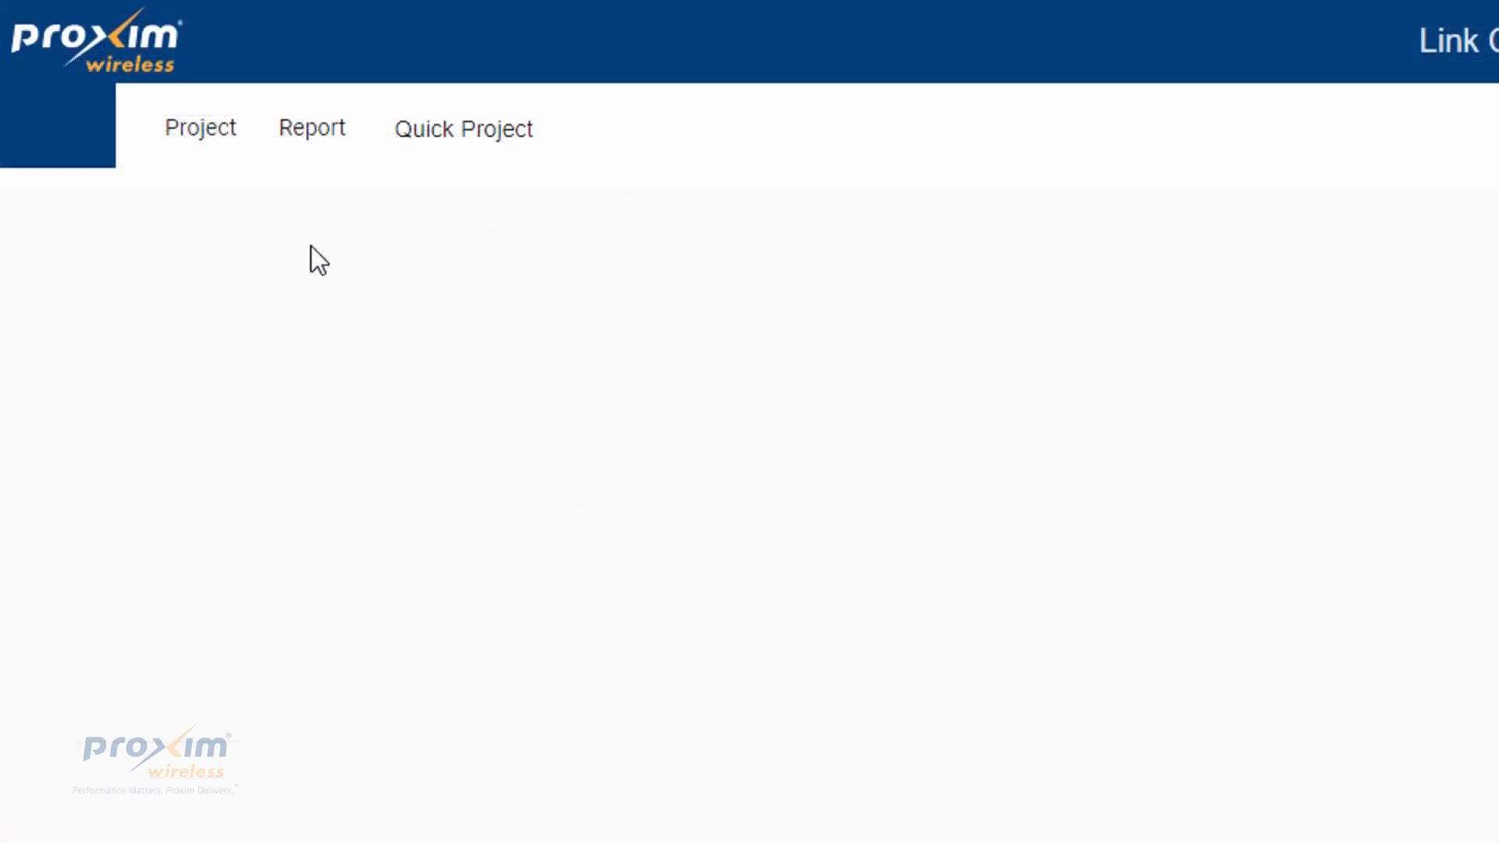
- In Link Calculator, create a project from the Excel file ExampleMultipleDevList in the Proxim Link calculator folder
{"action": "left_click", "coordinate": [201, 134]}
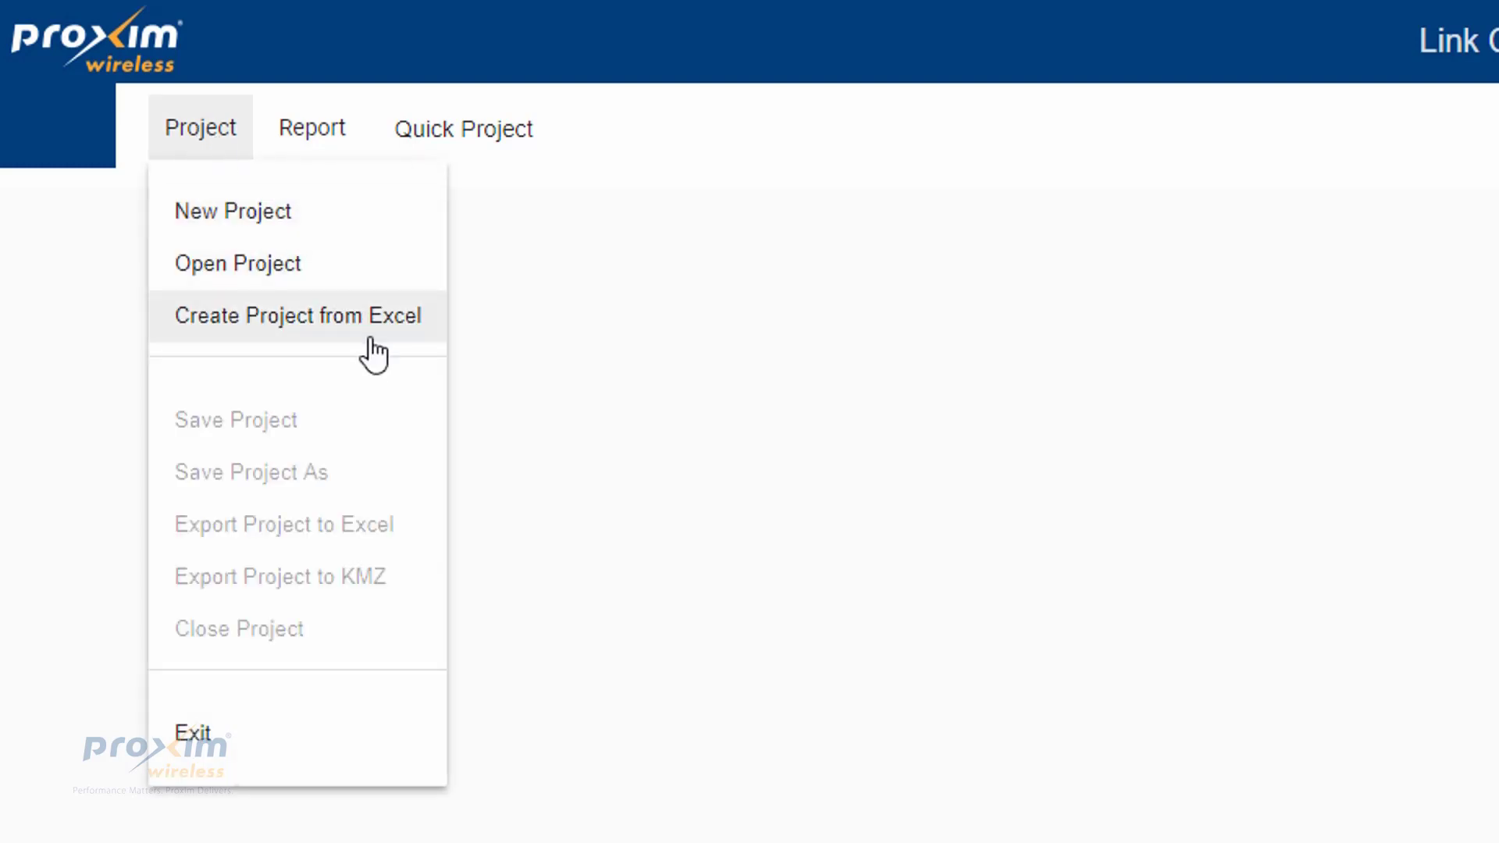
{"action": "left_click", "coordinate": [372, 337]}
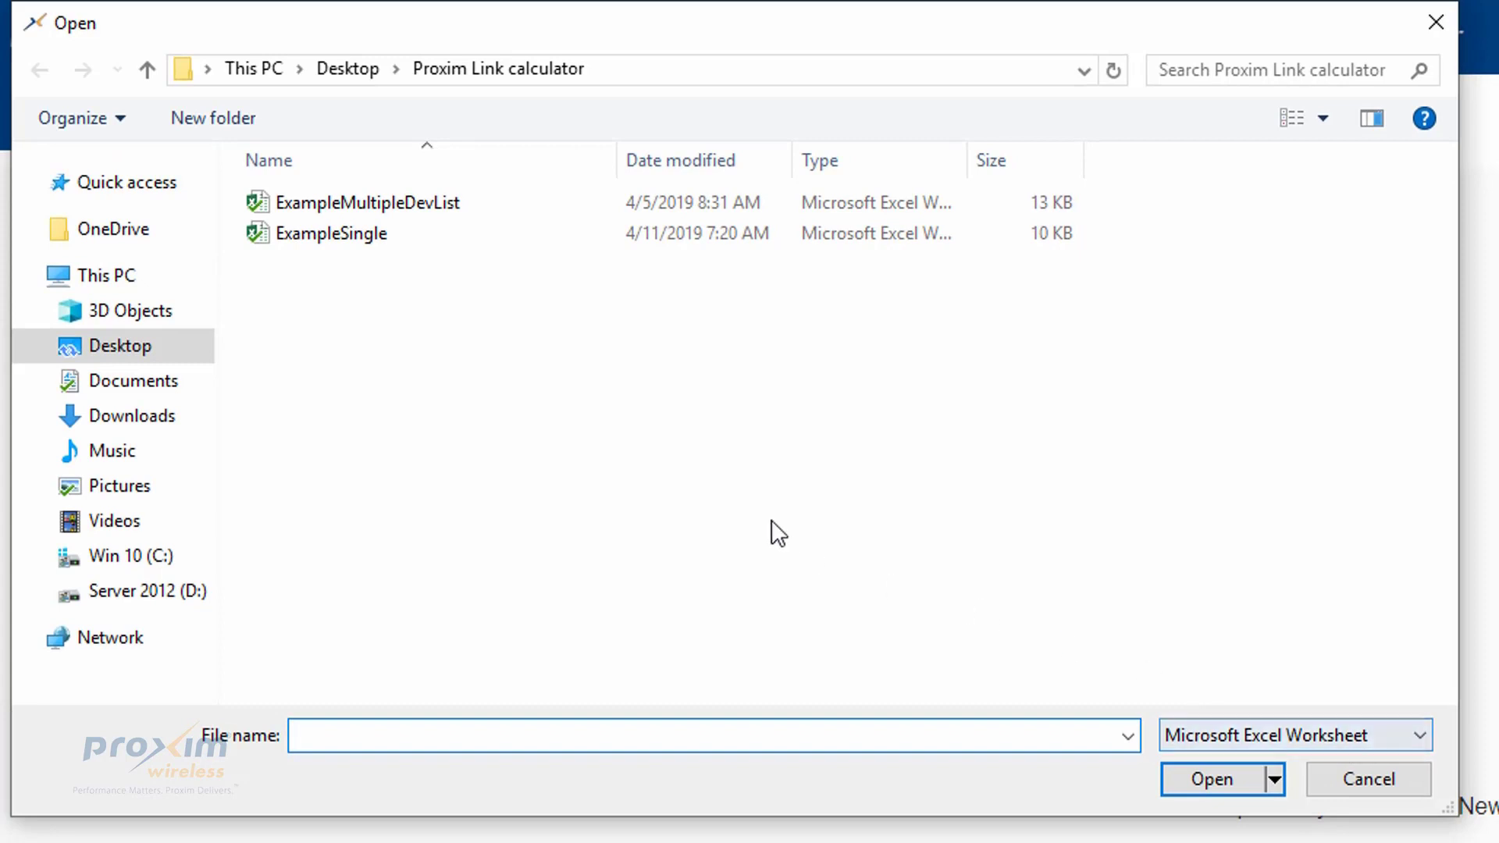
{"action": "left_click", "coordinate": [419, 208]}
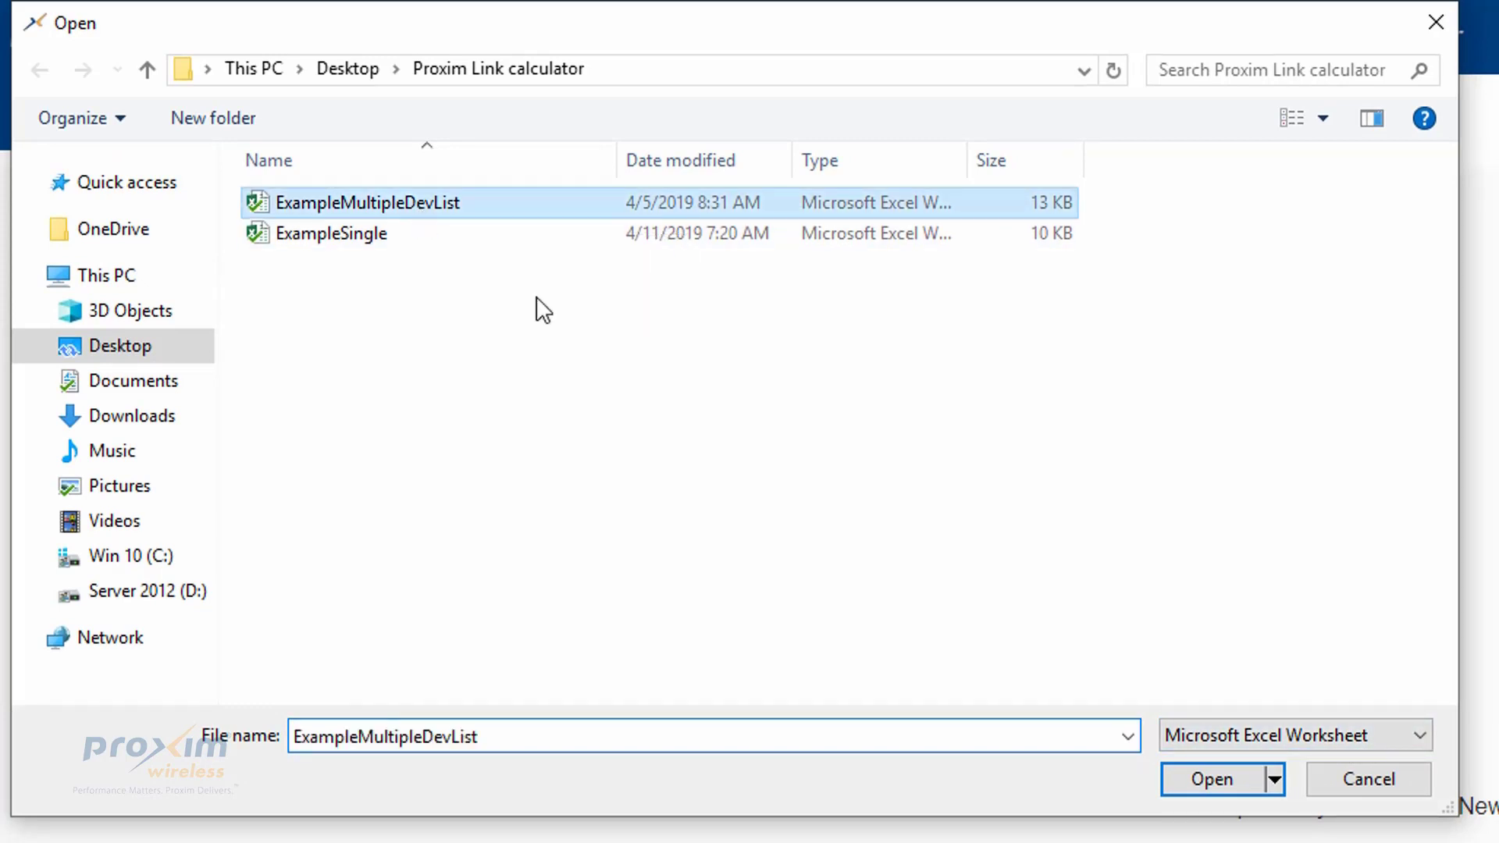
{"action": "left_click", "coordinate": [1213, 782]}
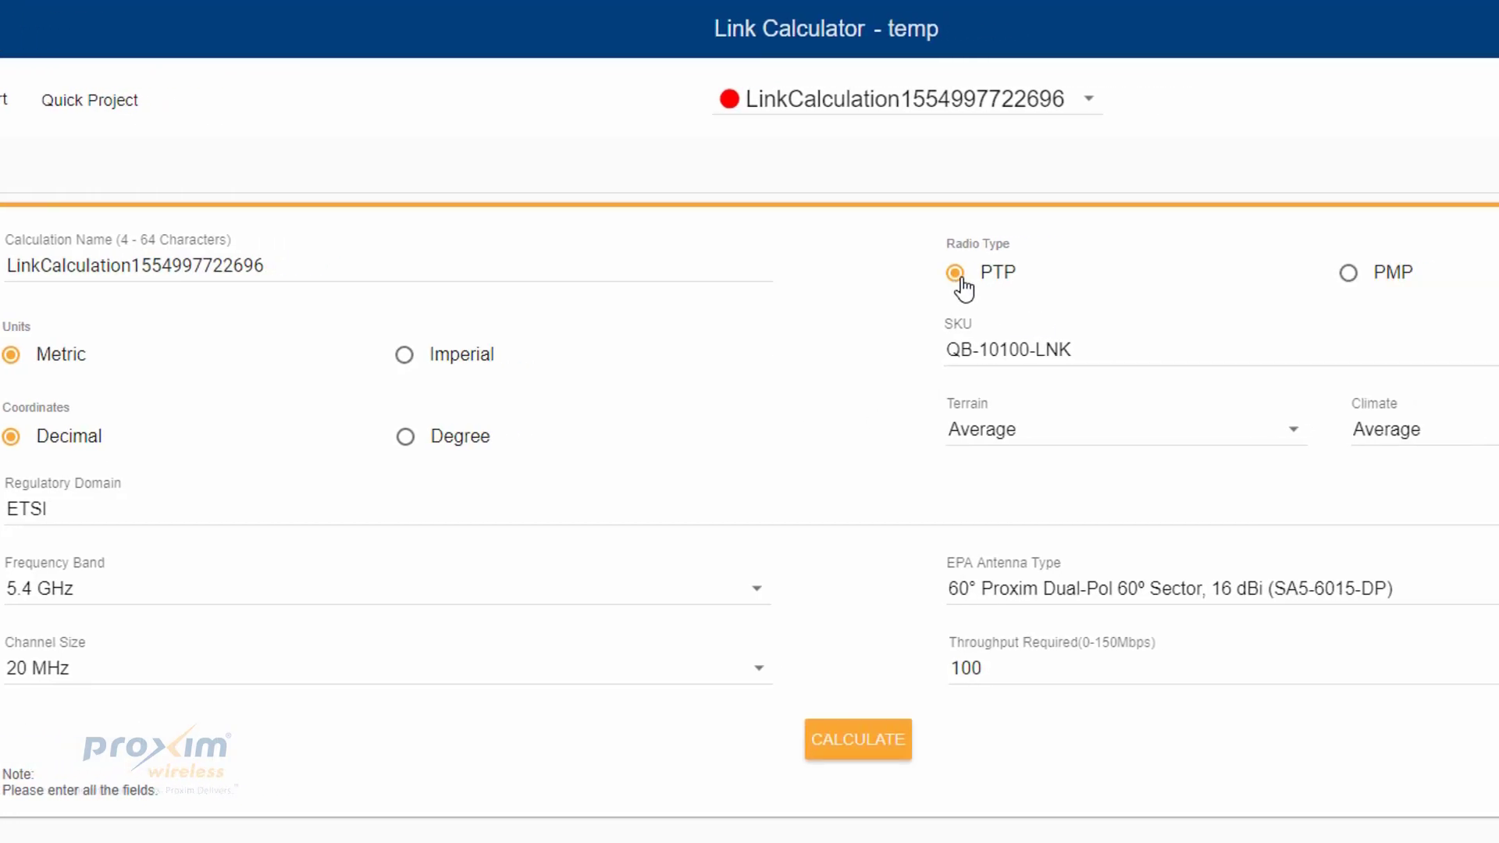
- Rename the PTP link calculation PTP and switch to the project's other calculation, saving the changes
{"action": "left_click", "coordinate": [1089, 100]}
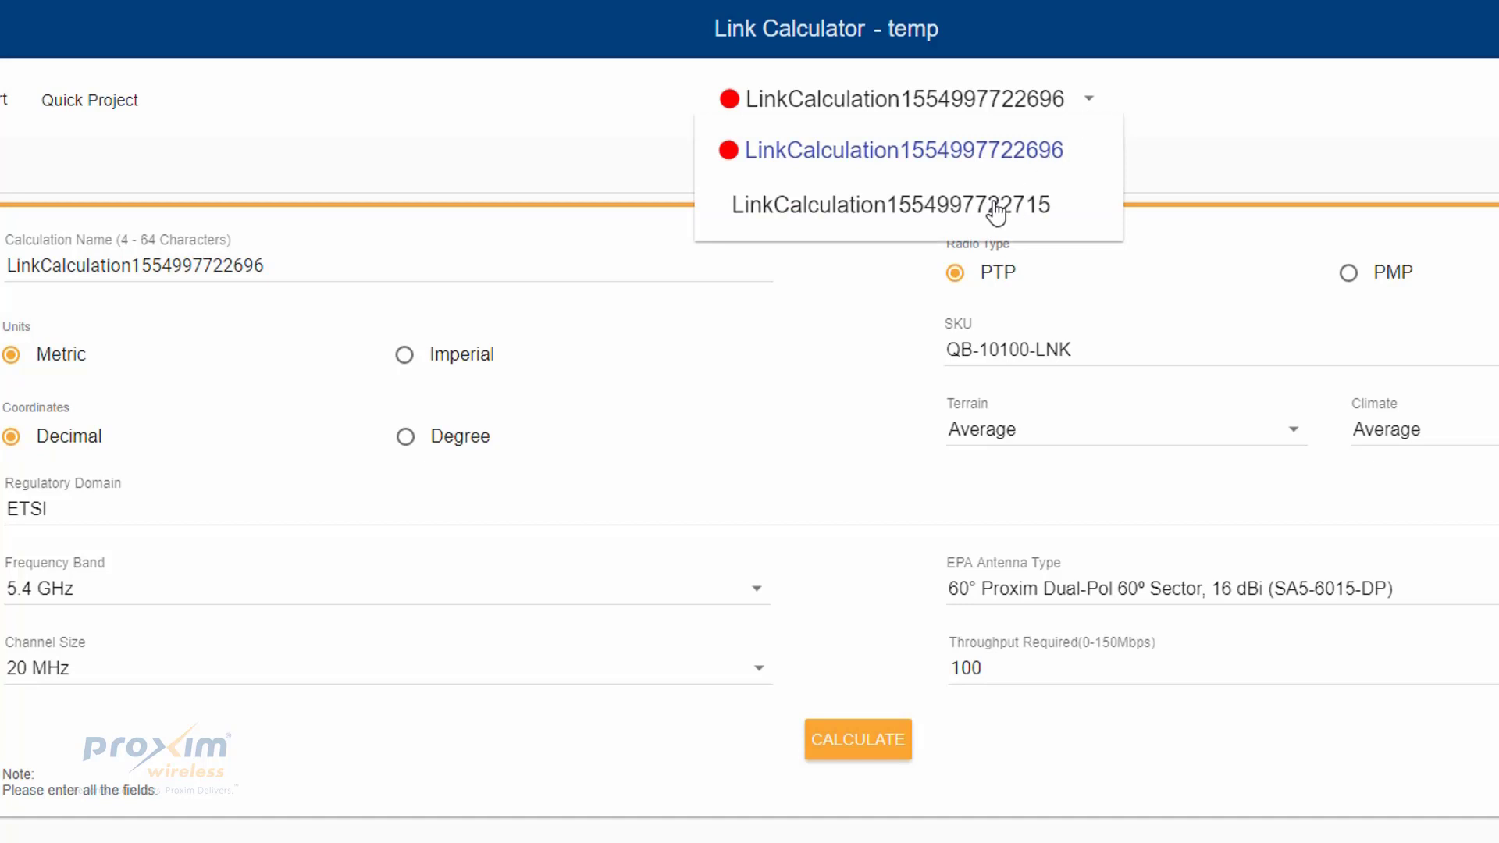
{"action": "left_click", "coordinate": [288, 265]}
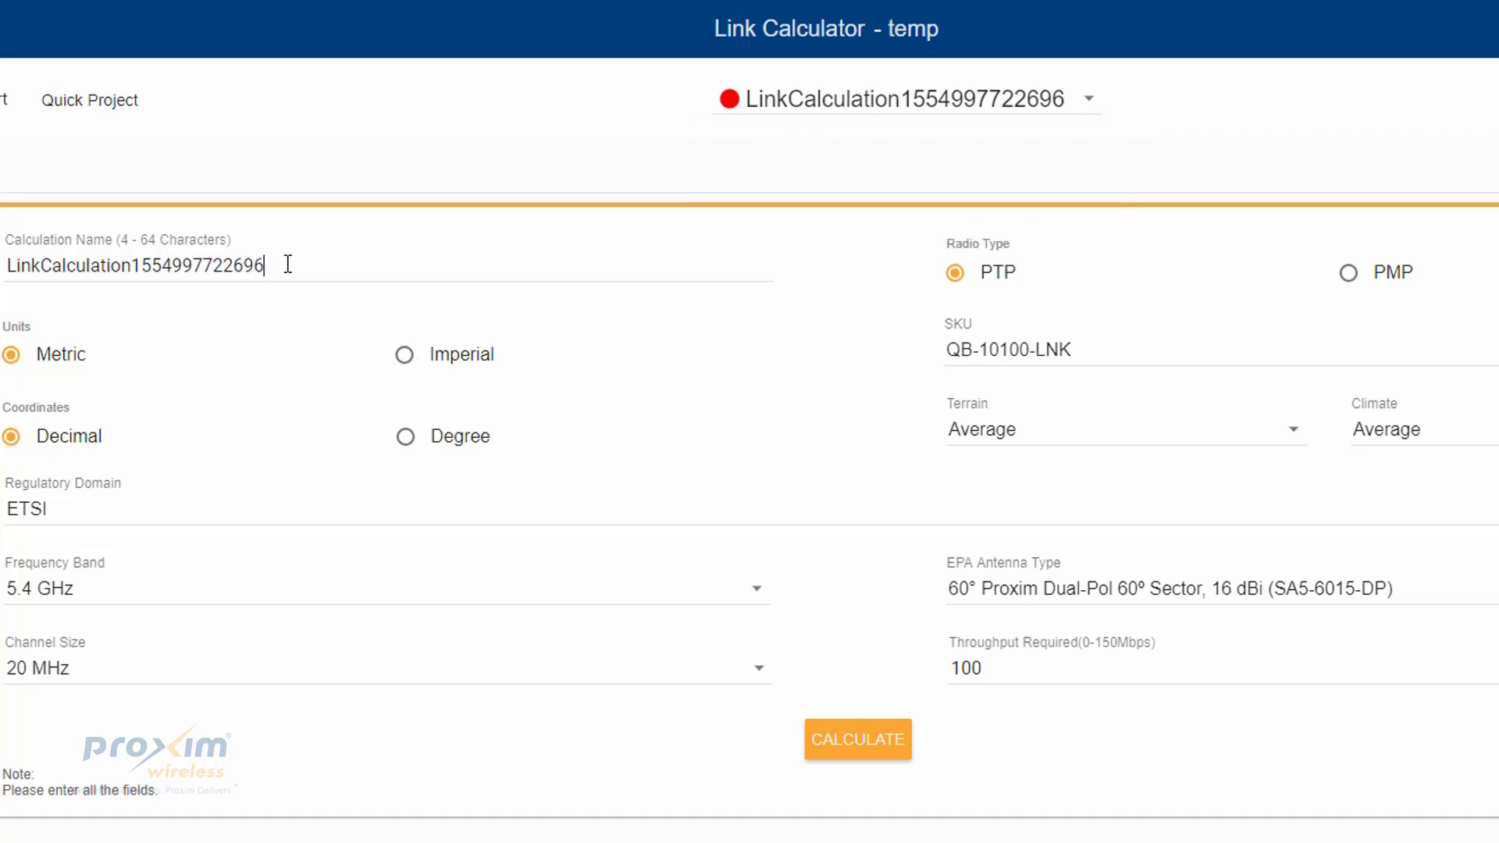
{"action": "double_click", "coordinate": [288, 265]}
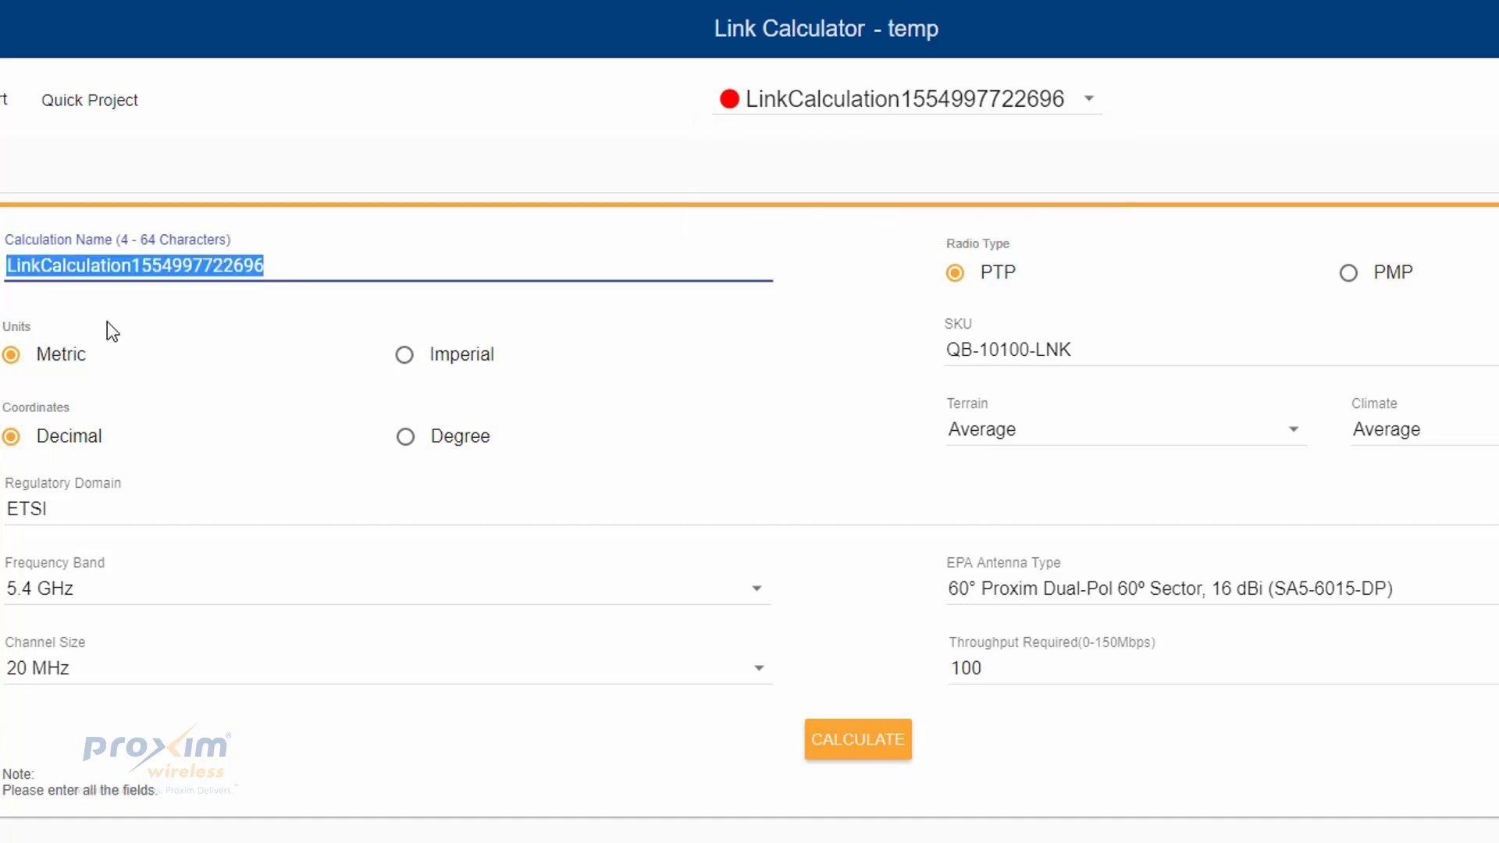
{"action": "type", "text": "PT"}
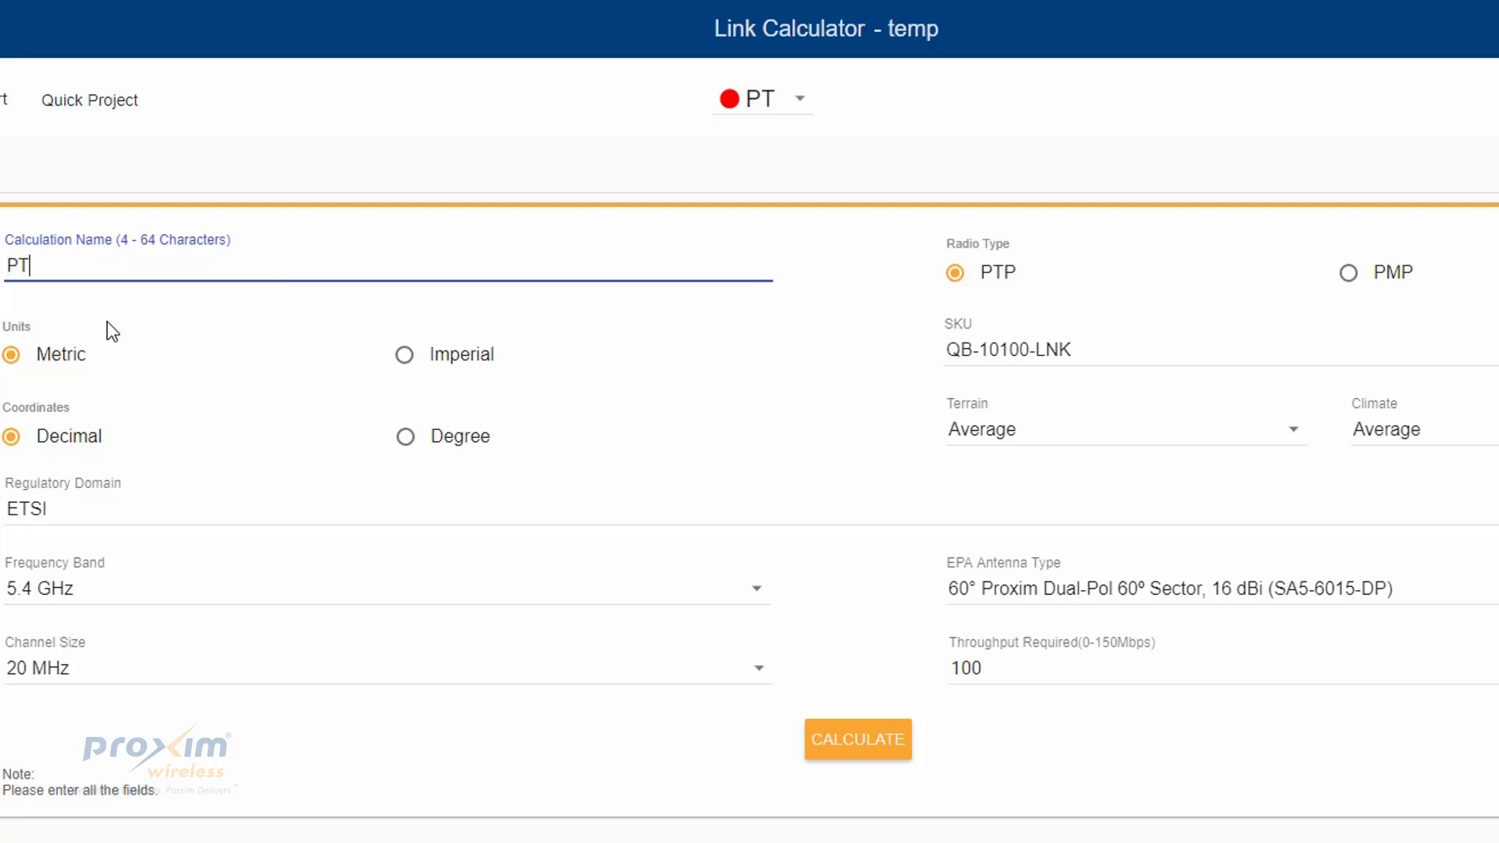
{"action": "type", "text": "P"}
{"action": "left_click", "coordinate": [810, 102]}
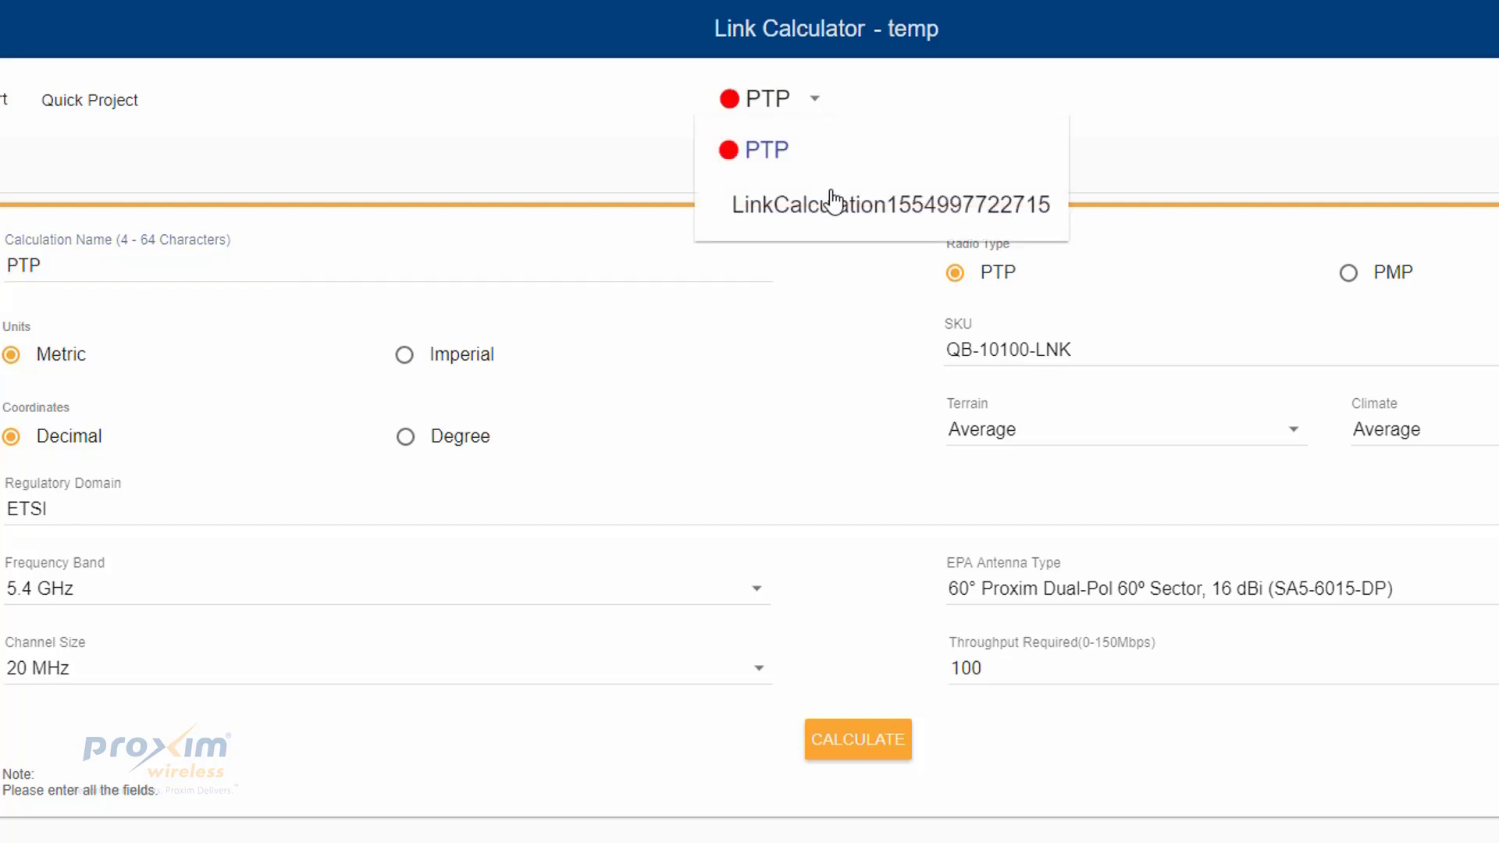
{"action": "left_click", "coordinate": [835, 204]}
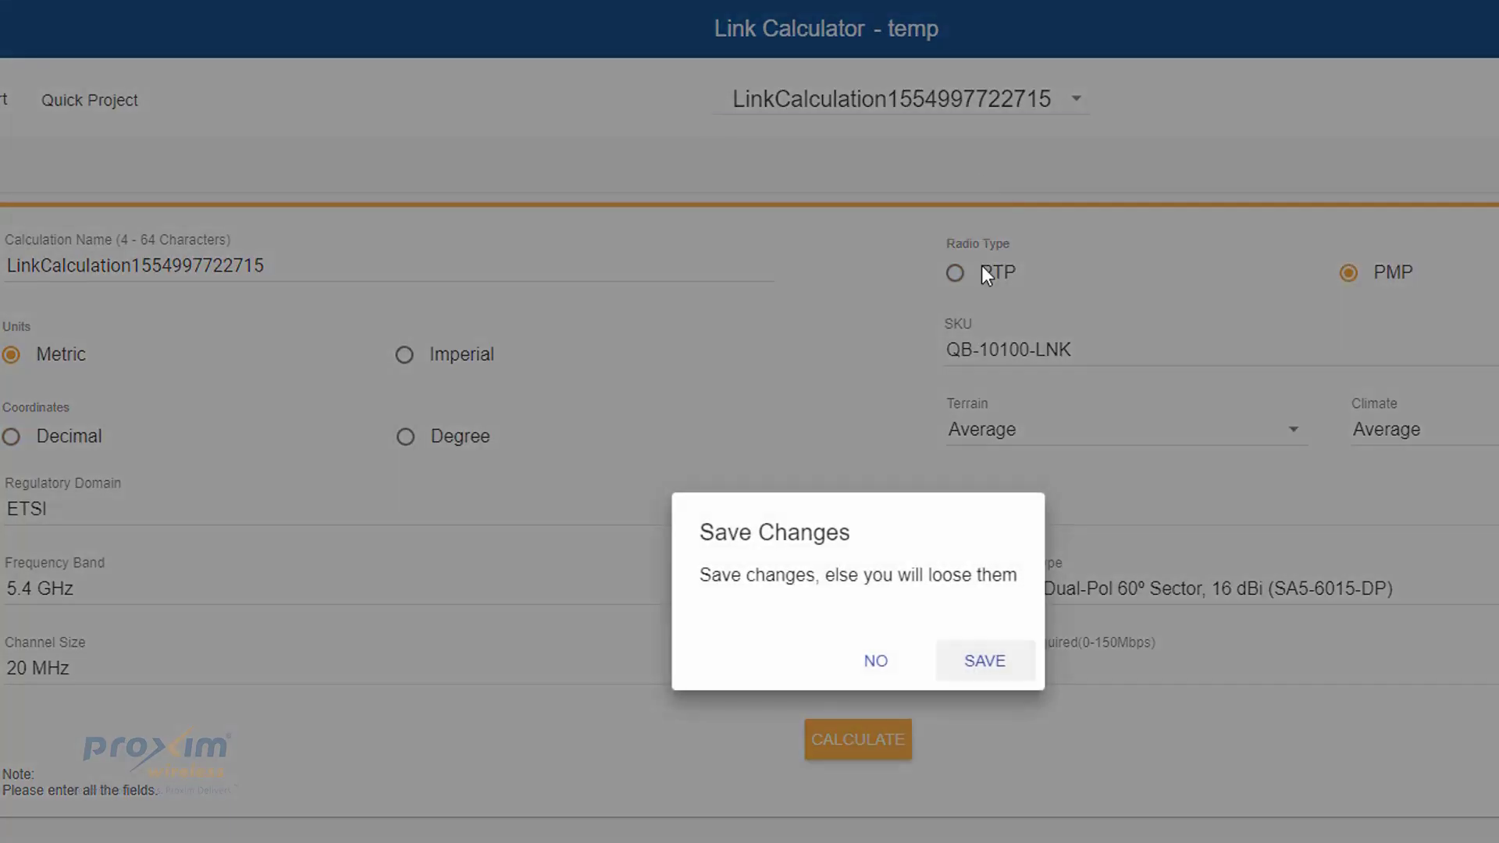
{"action": "left_click", "coordinate": [981, 658]}
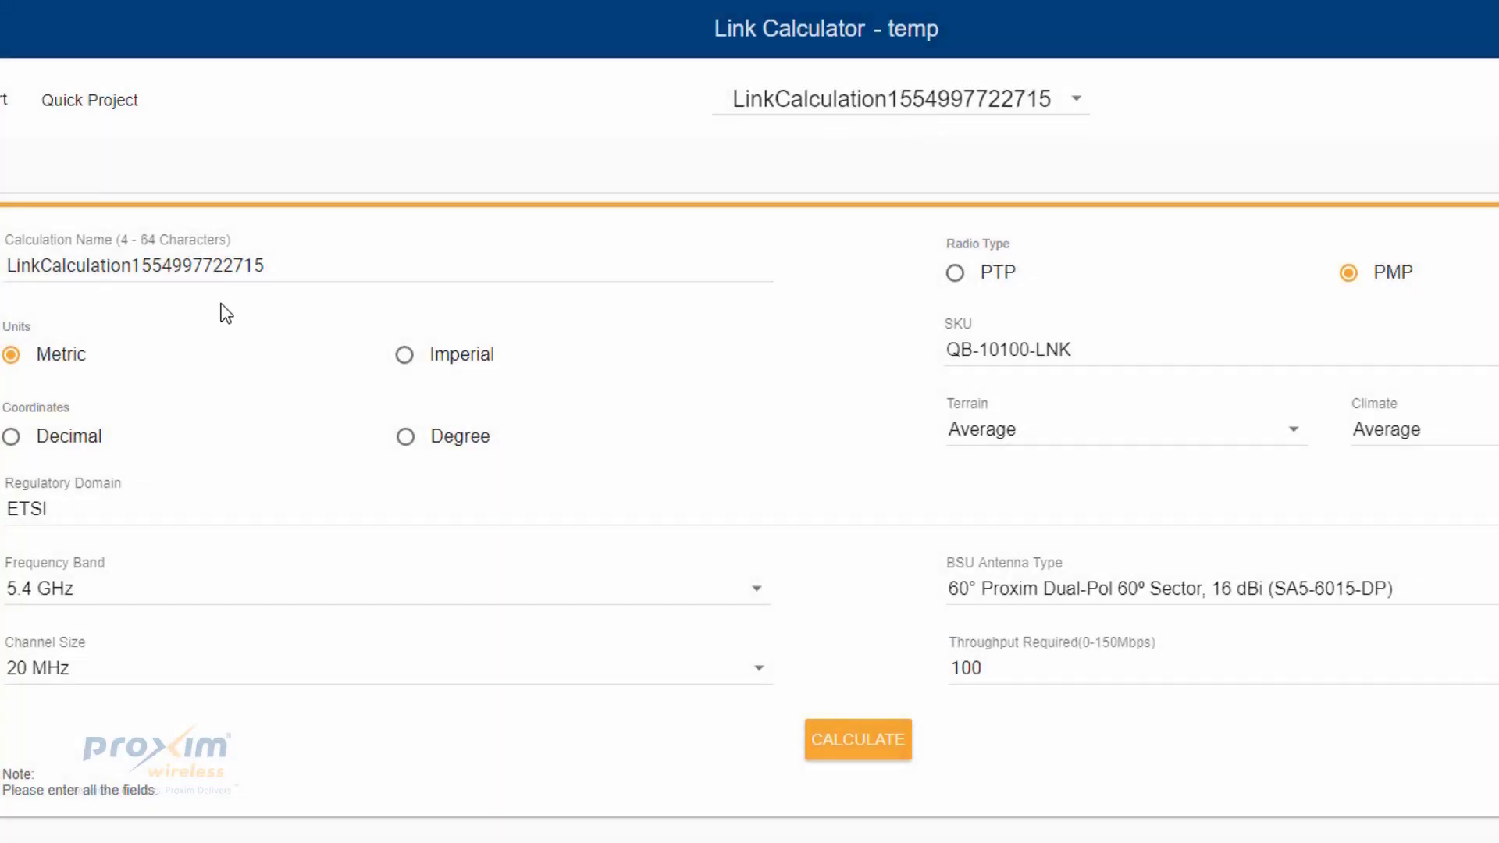
- Rename the point-to-multipoint calculation PMP and try to calculate it
{"action": "double_click", "coordinate": [208, 265]}
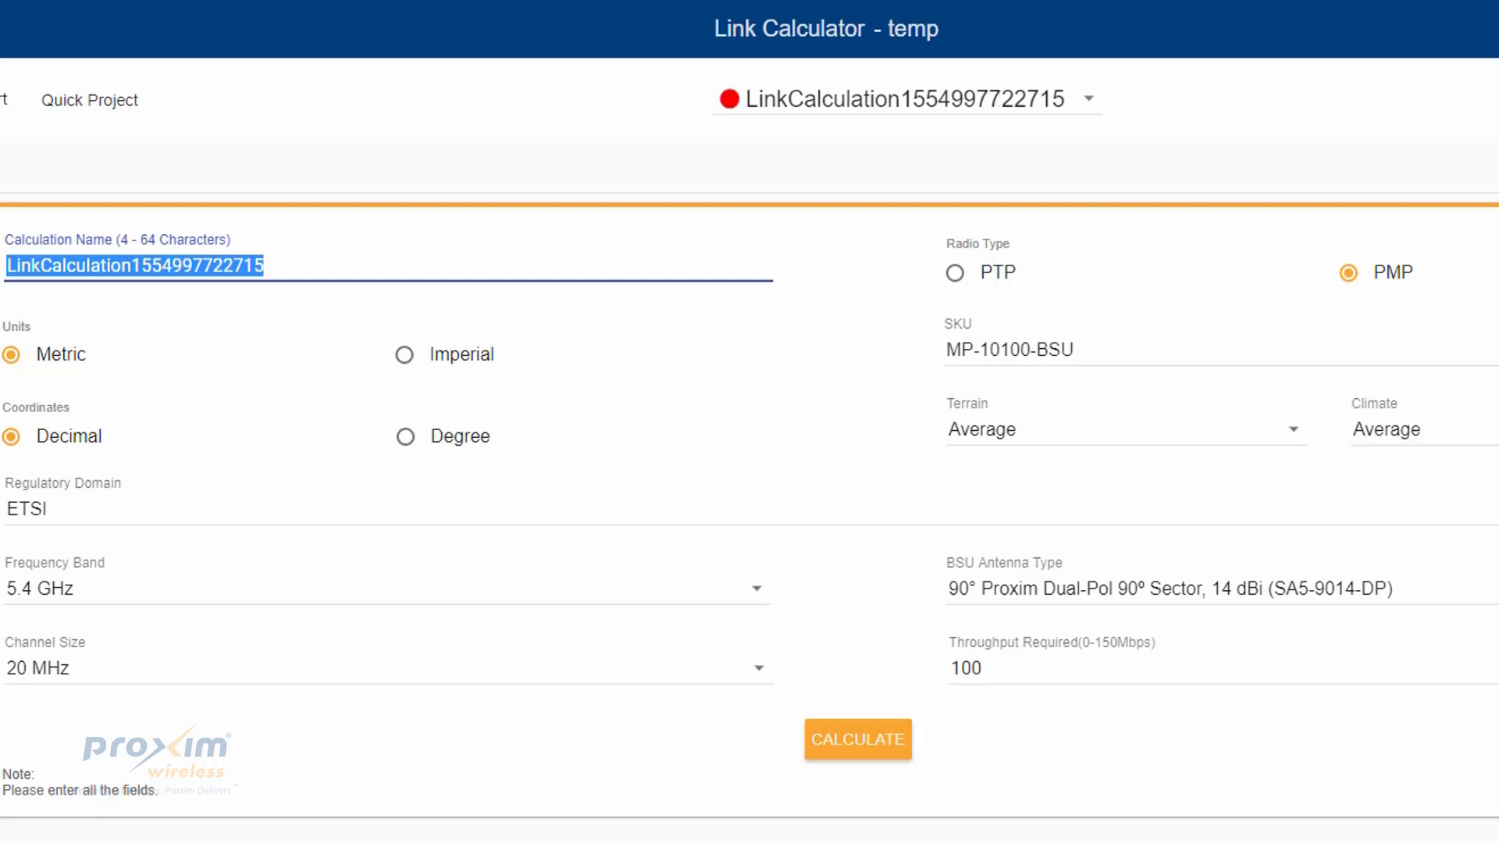
{"action": "type", "text": "PT"}
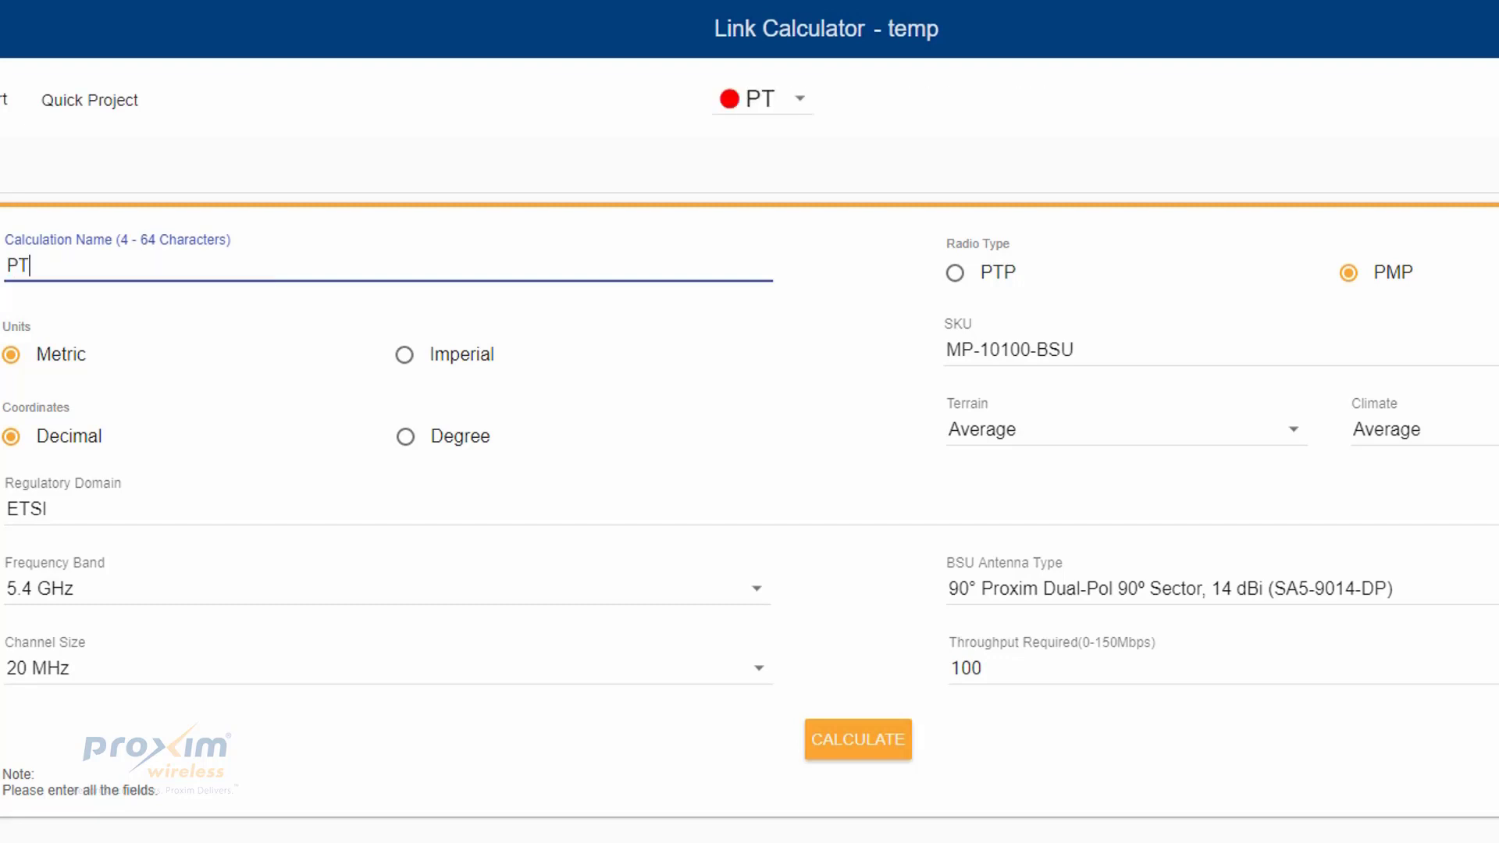
{"action": "key", "text": "BackSpace"}
{"action": "type", "text": "MP"}
{"action": "left_click", "coordinate": [878, 754]}
{"action": "left_click", "coordinate": [914, 654]}
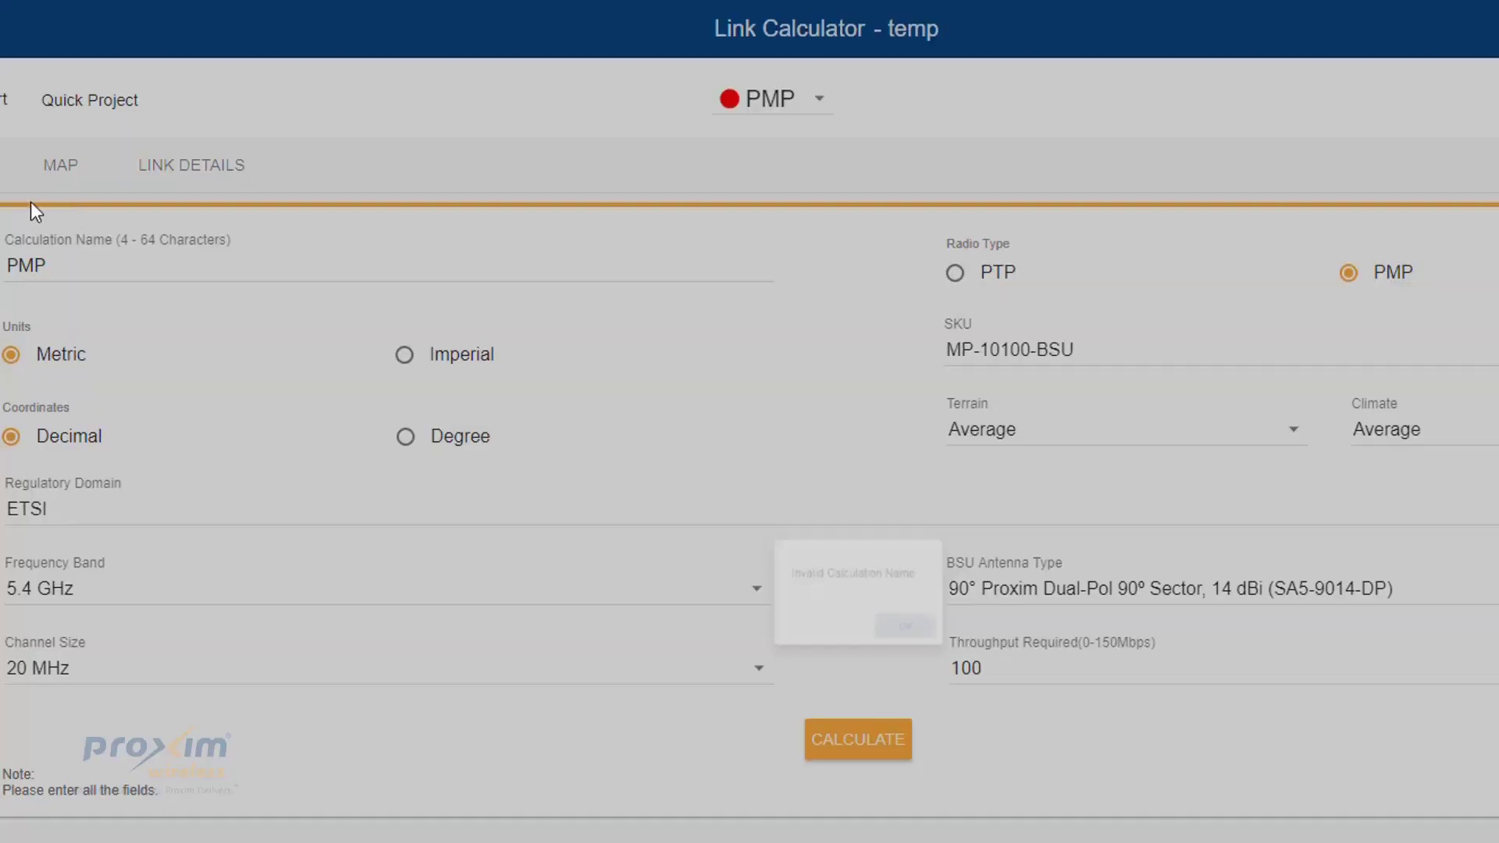
- Extend the calculation name to PMPT and calculate it
{"action": "left_click", "coordinate": [214, 273]}
{"action": "type", "text": "T"}
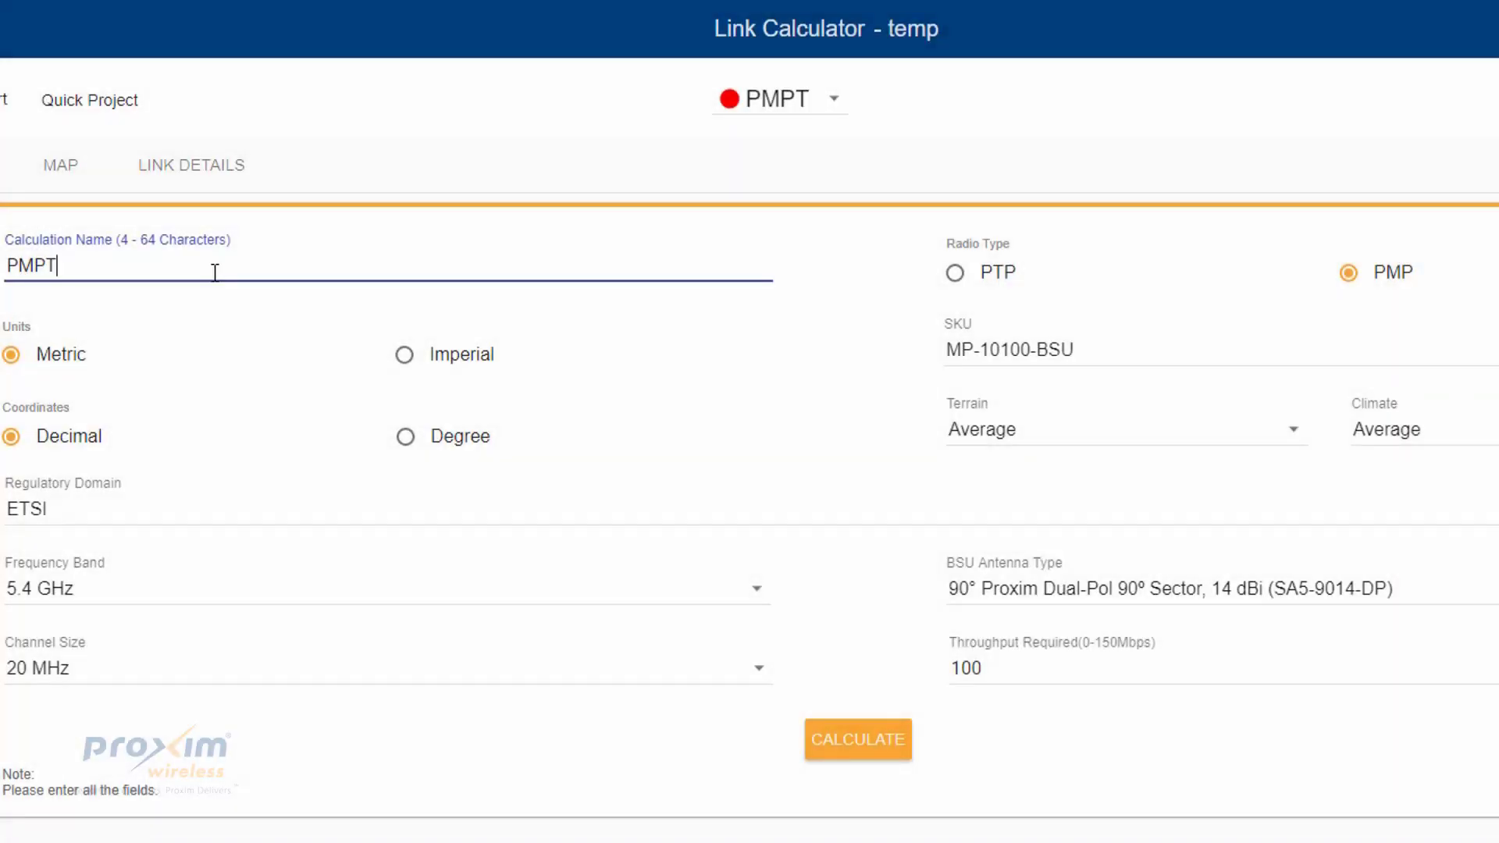
{"action": "left_click", "coordinate": [856, 742]}
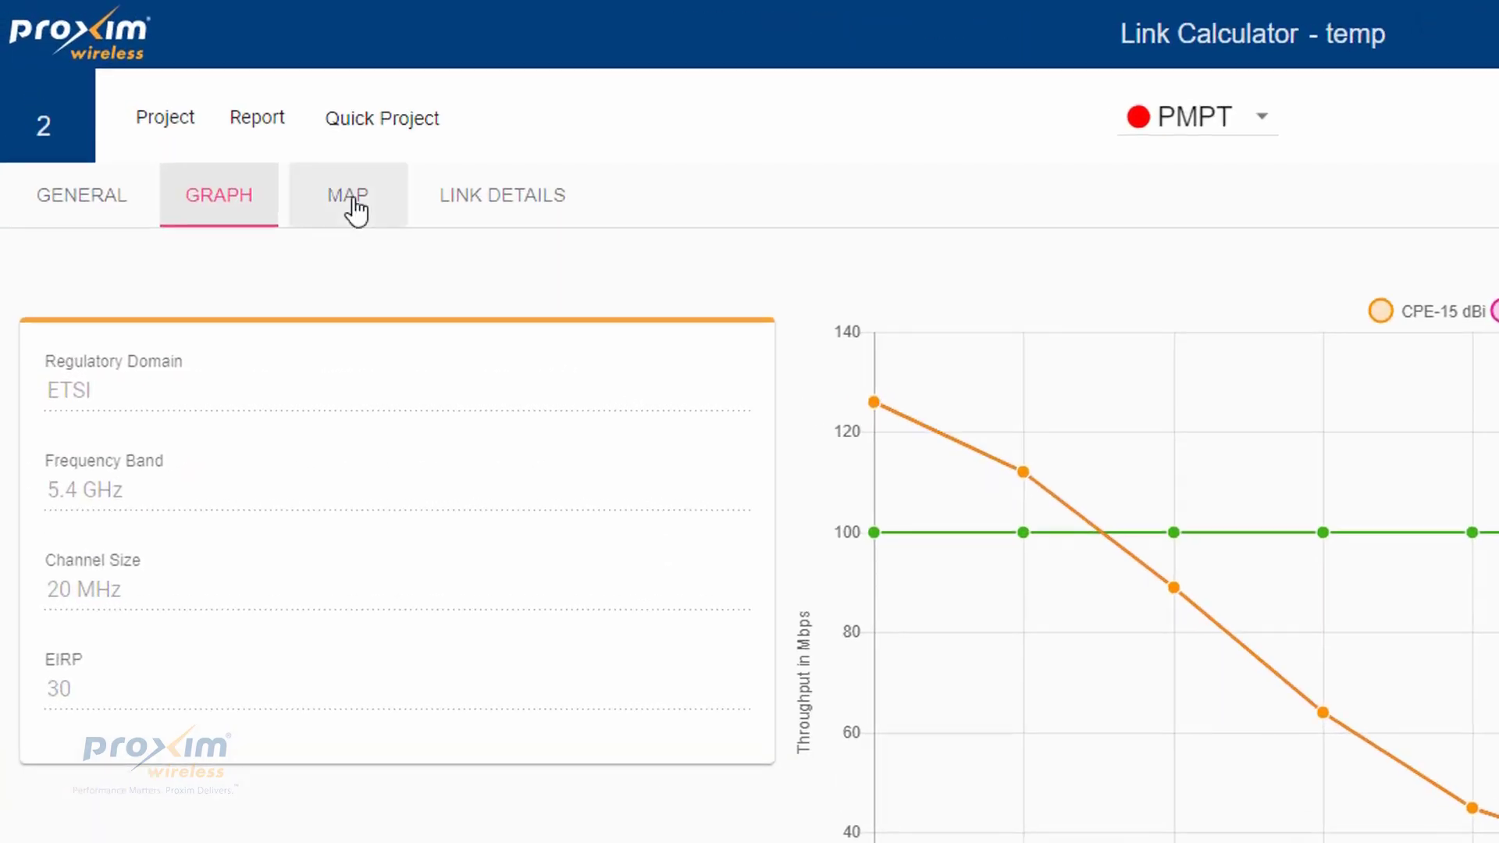
- Review the BSU and its clients on the map, the parameters of SU1, and the link's path profile
{"action": "left_click", "coordinate": [184, 126]}
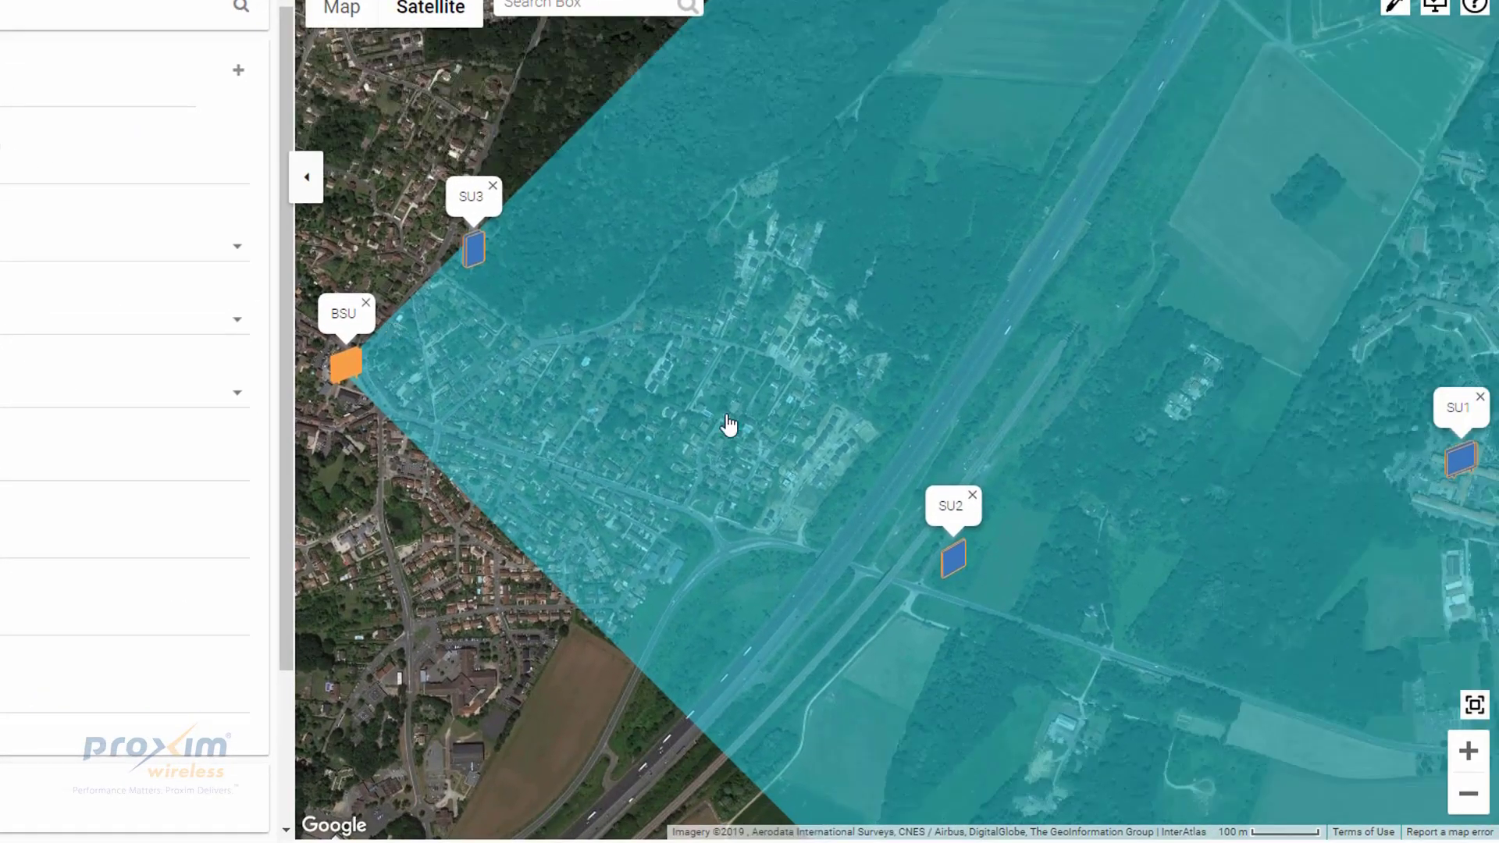
{"action": "scroll", "coordinate": [1019, 453], "scroll_direction": "down", "scroll_amount": 2}
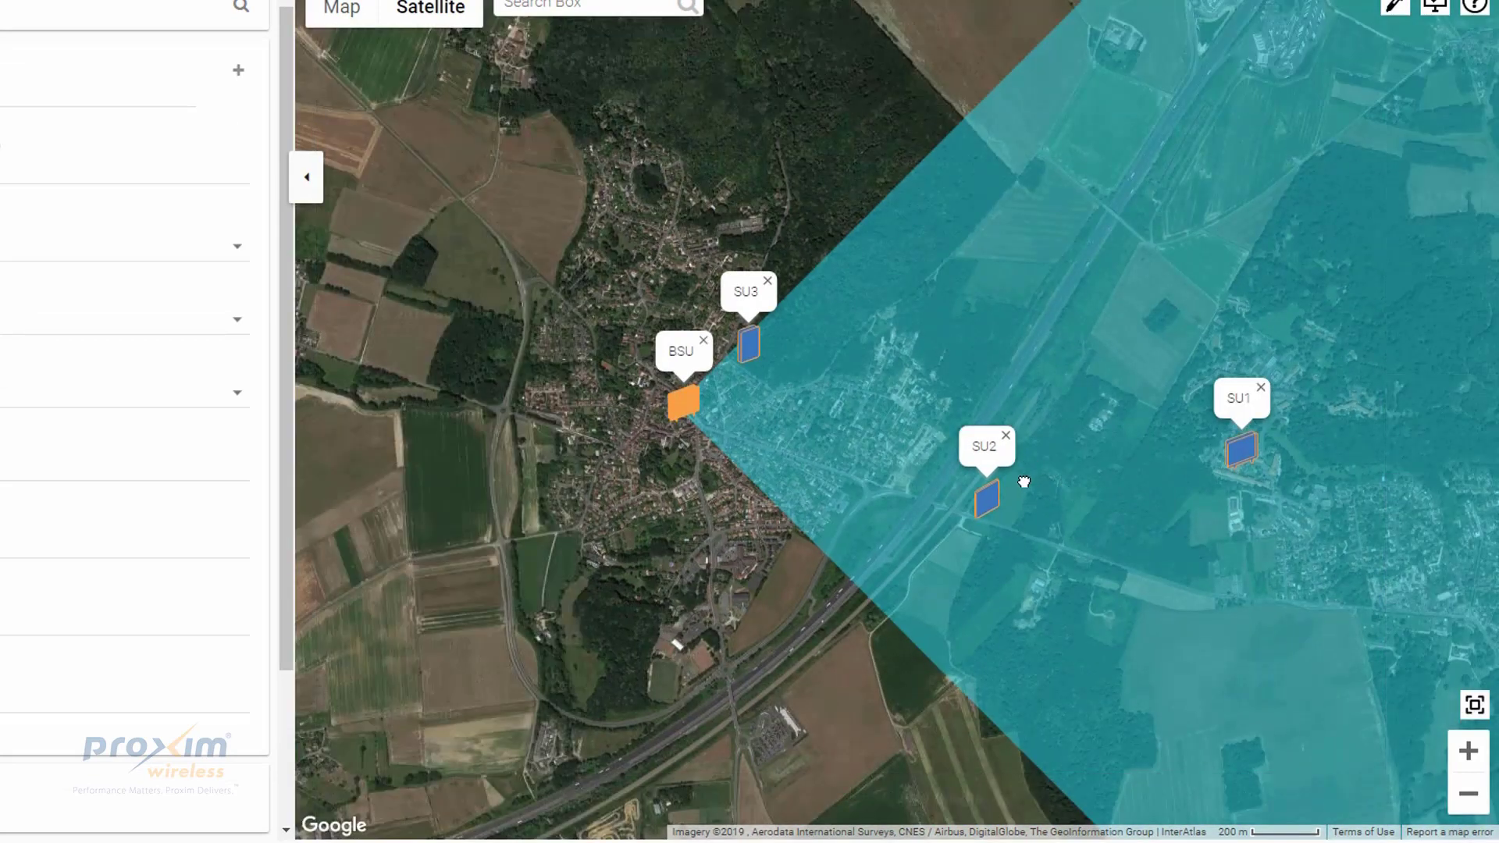
{"action": "left_click_drag", "start_coordinate": [1025, 478], "coordinate": [968, 444]}
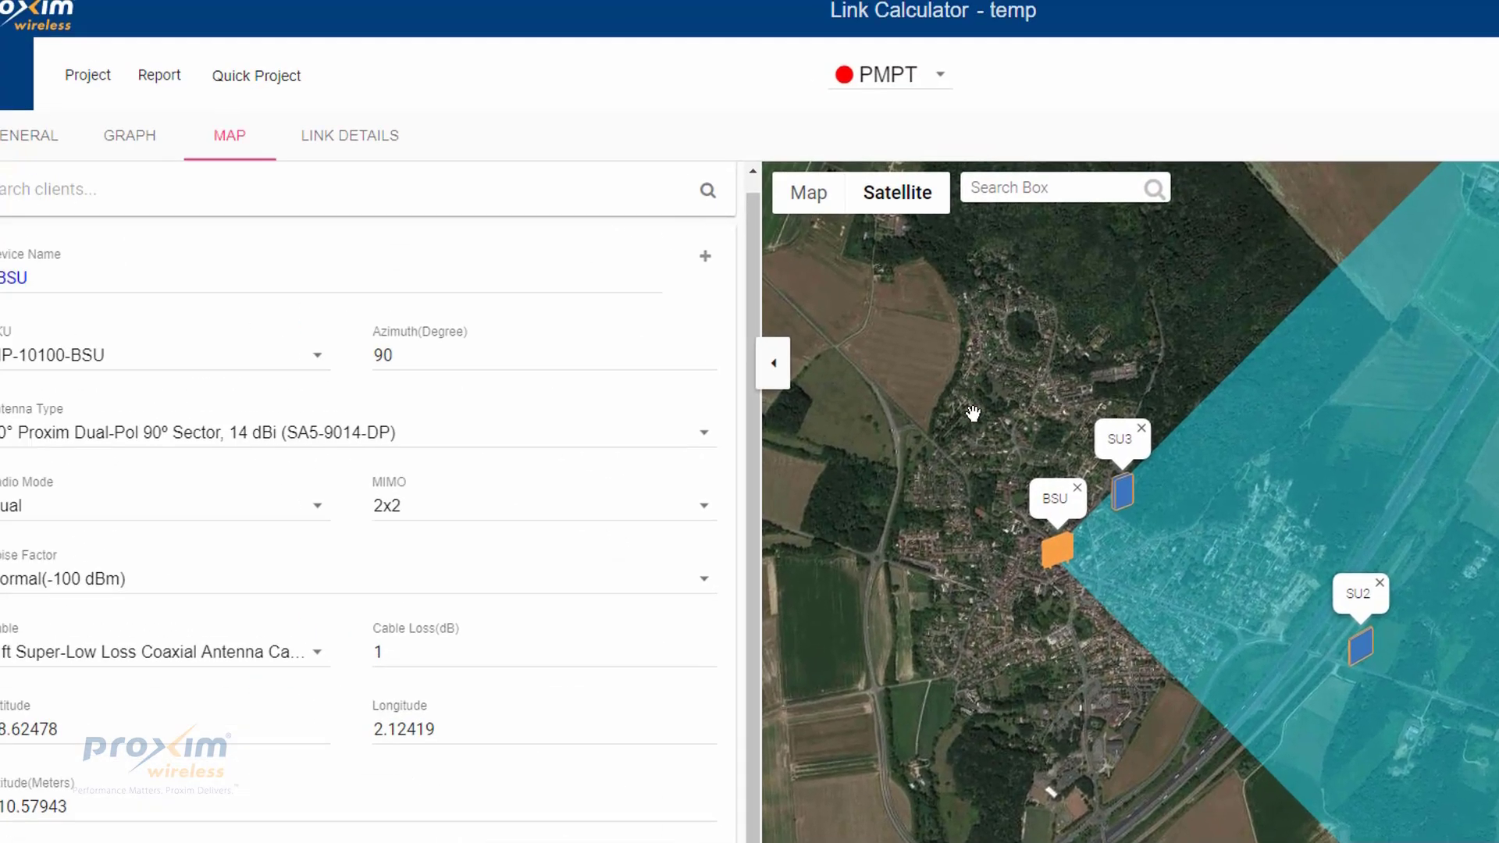
{"action": "scroll", "coordinate": [105, 552], "scroll_direction": "down", "scroll_amount": 3}
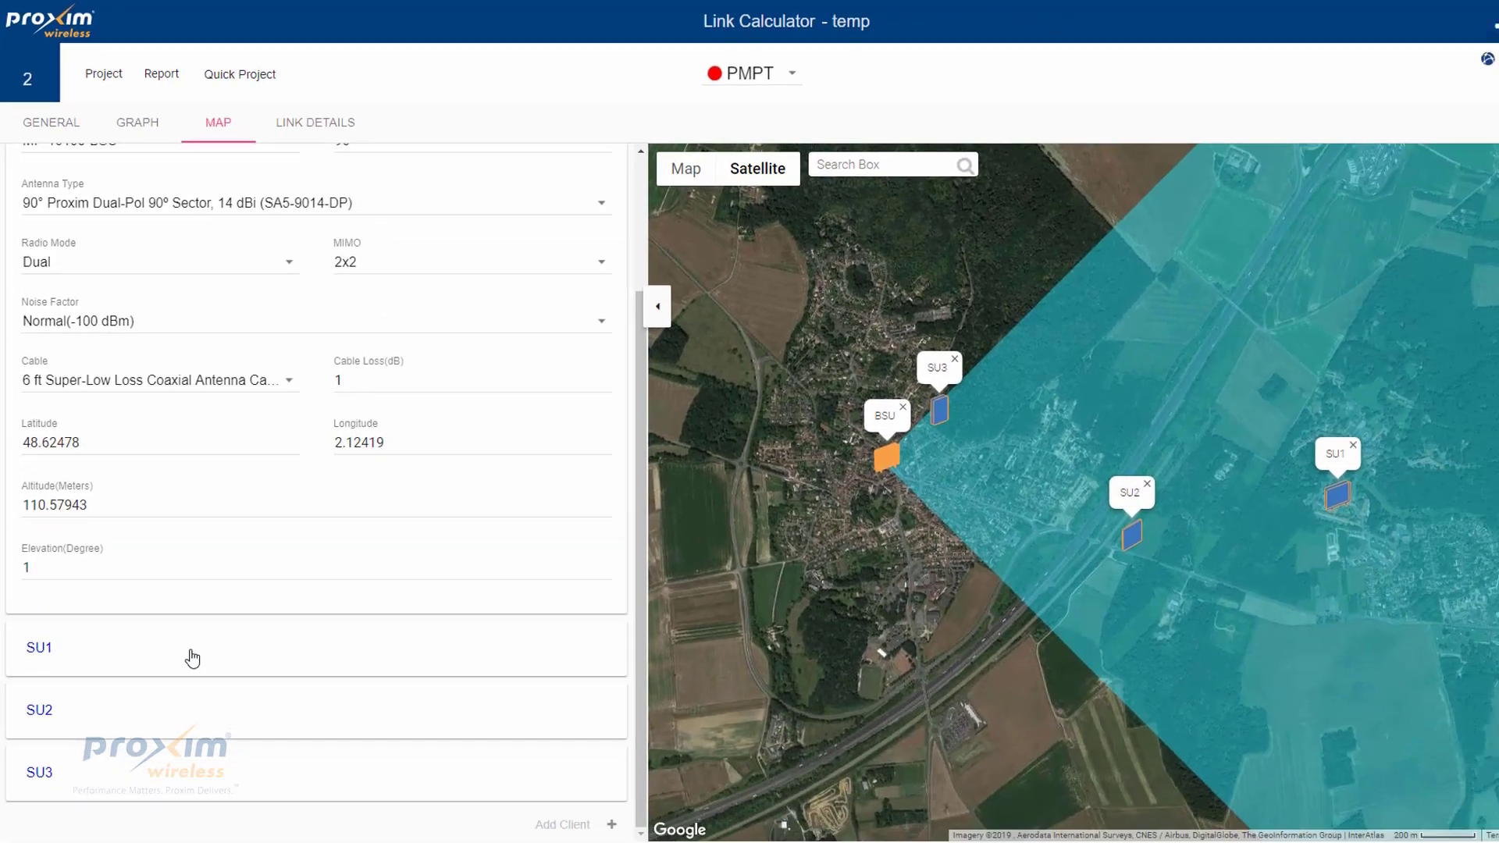
{"action": "left_click", "coordinate": [234, 804]}
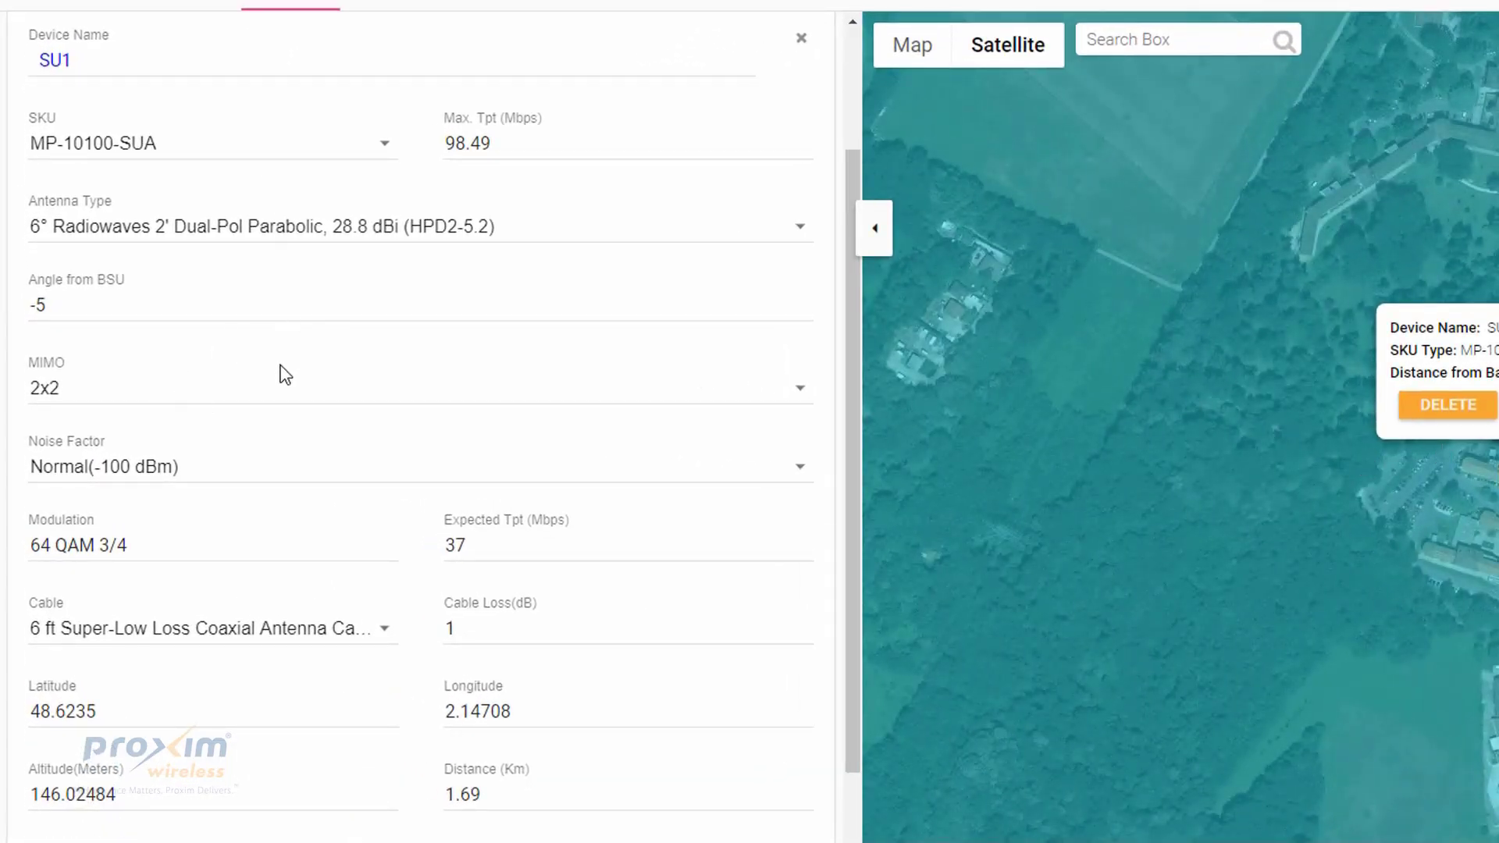
{"action": "scroll", "coordinate": [1154, 749], "scroll_direction": "down", "scroll_amount": 2}
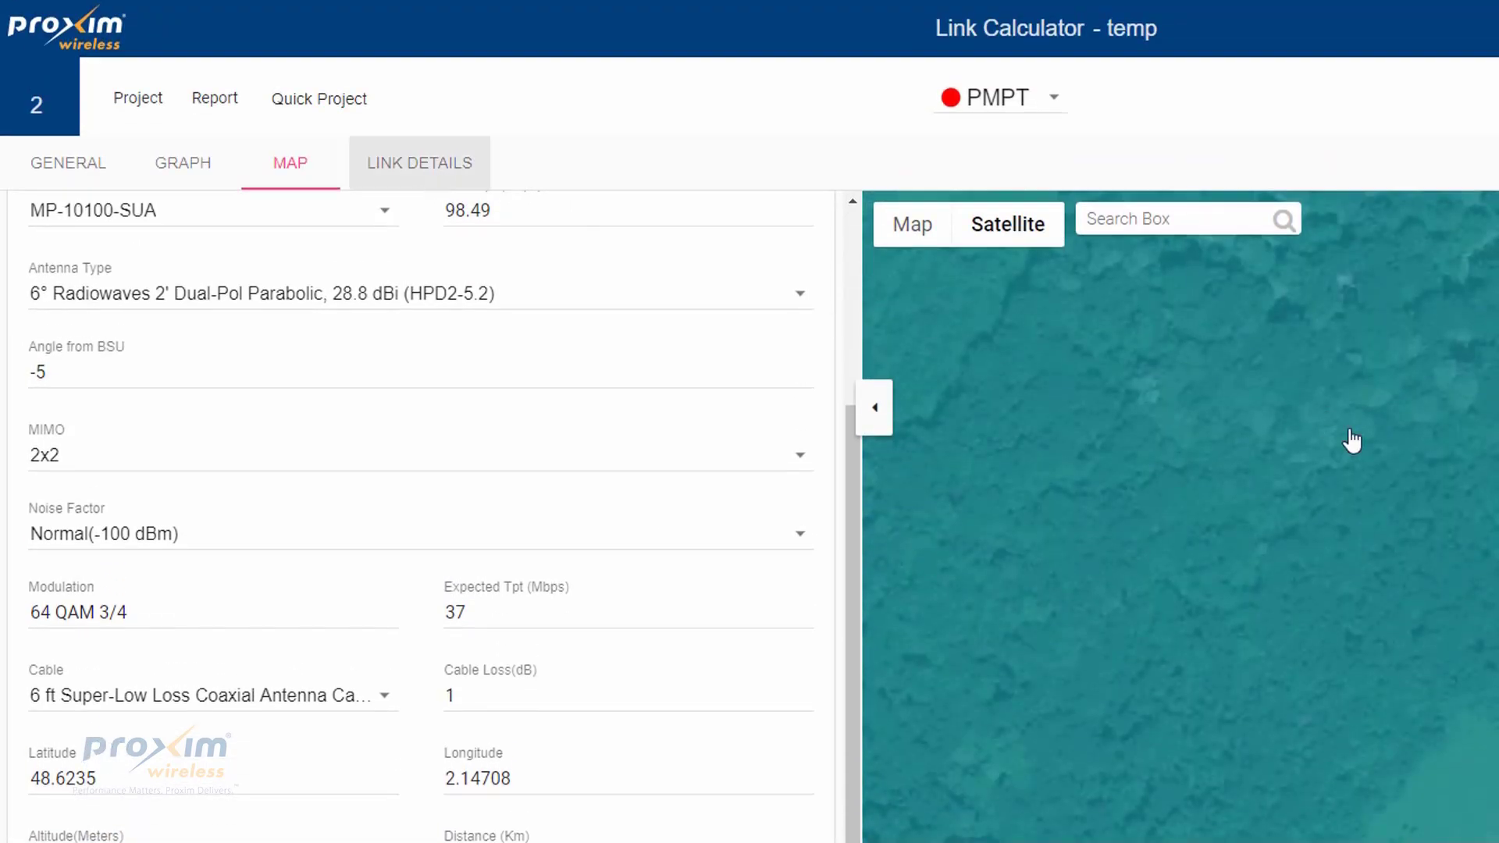
{"action": "left_click", "coordinate": [434, 19]}
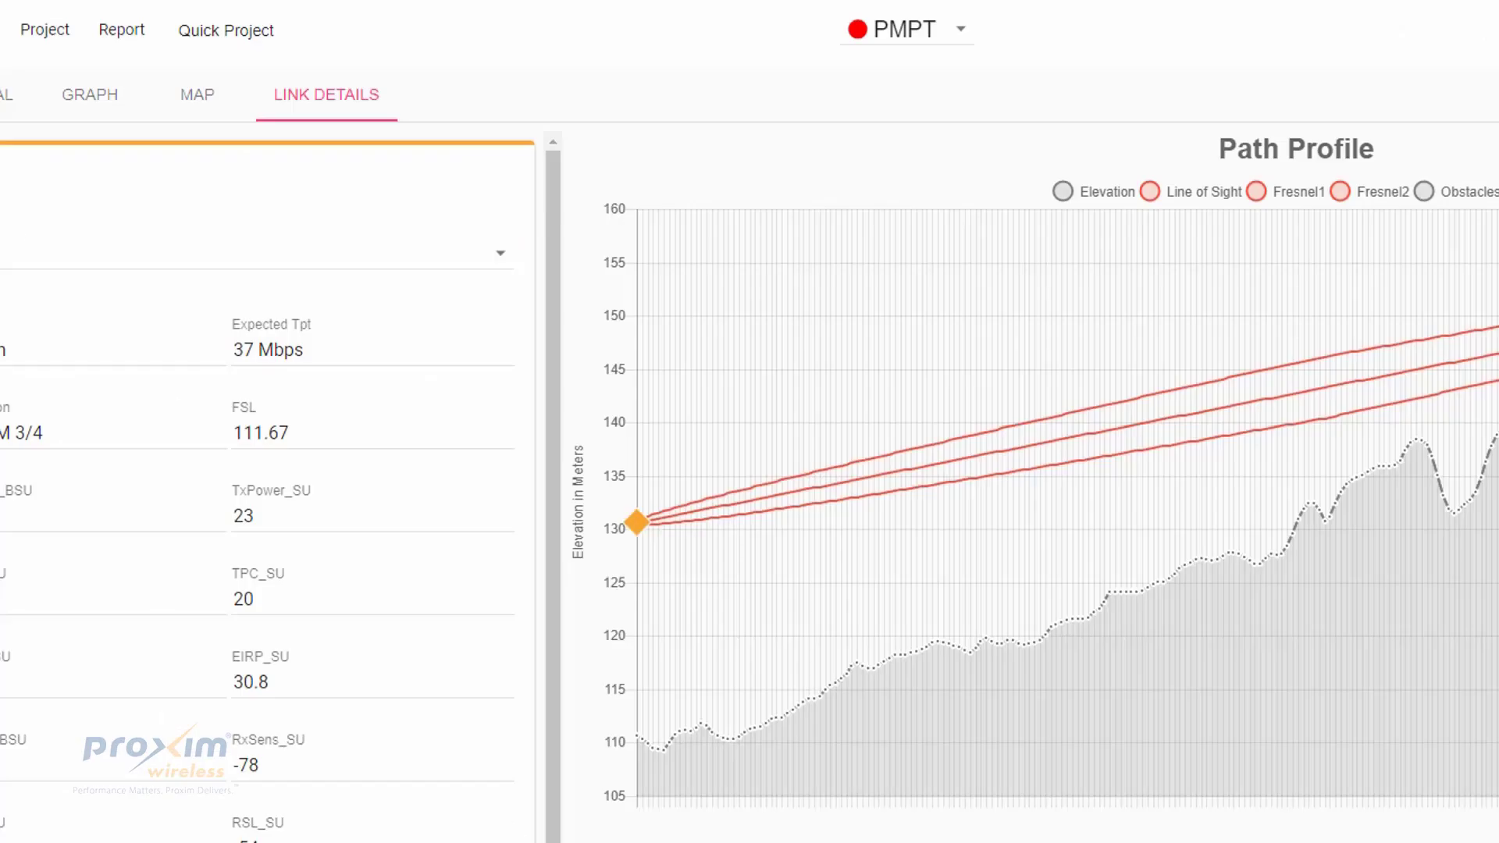
- Close the current project
{"action": "left_click", "coordinate": [35, 33]}
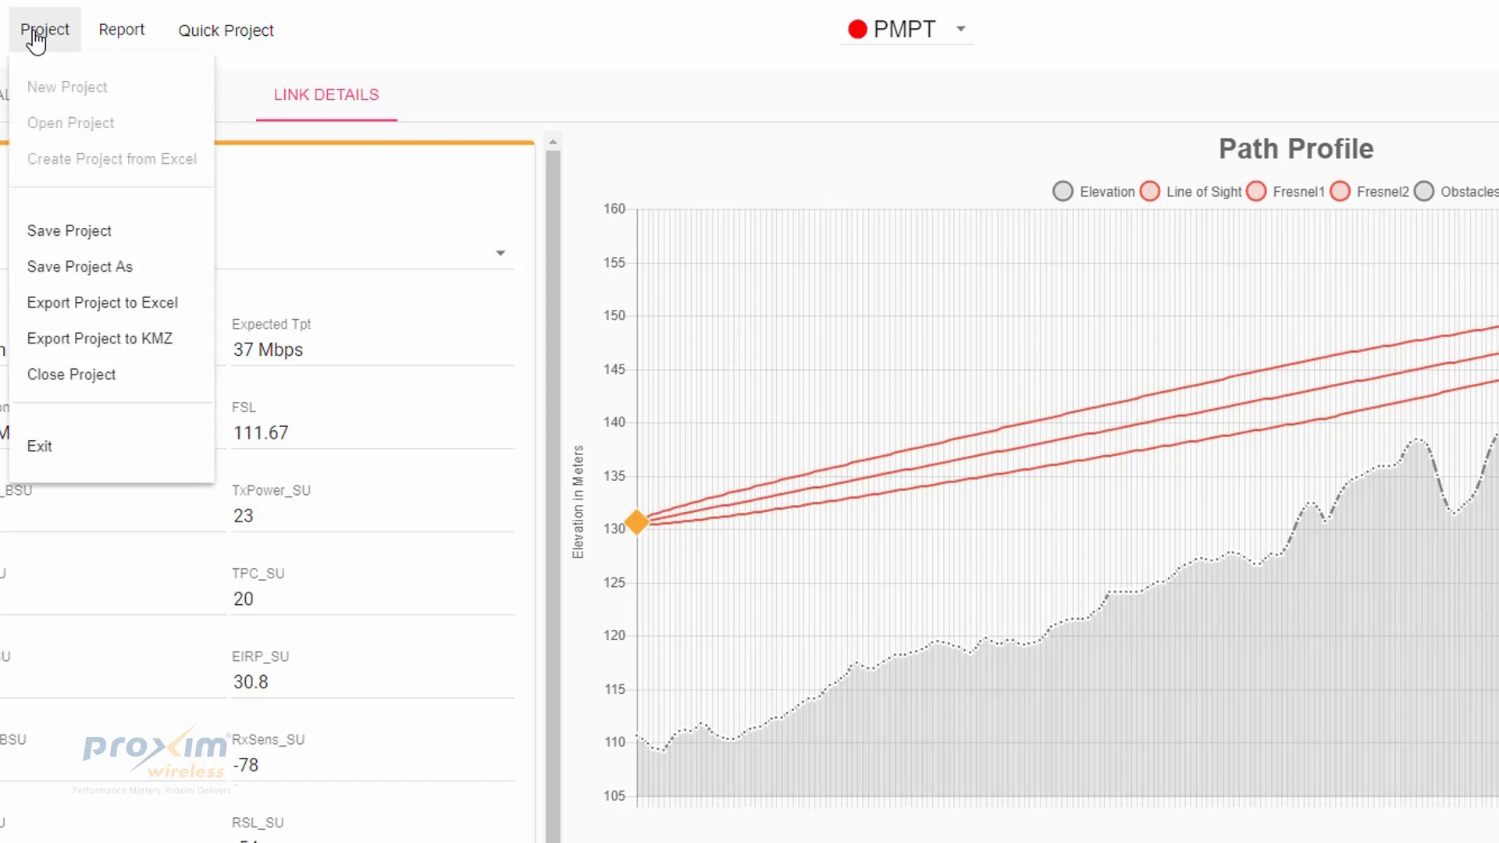
{"action": "left_click", "coordinate": [121, 385]}
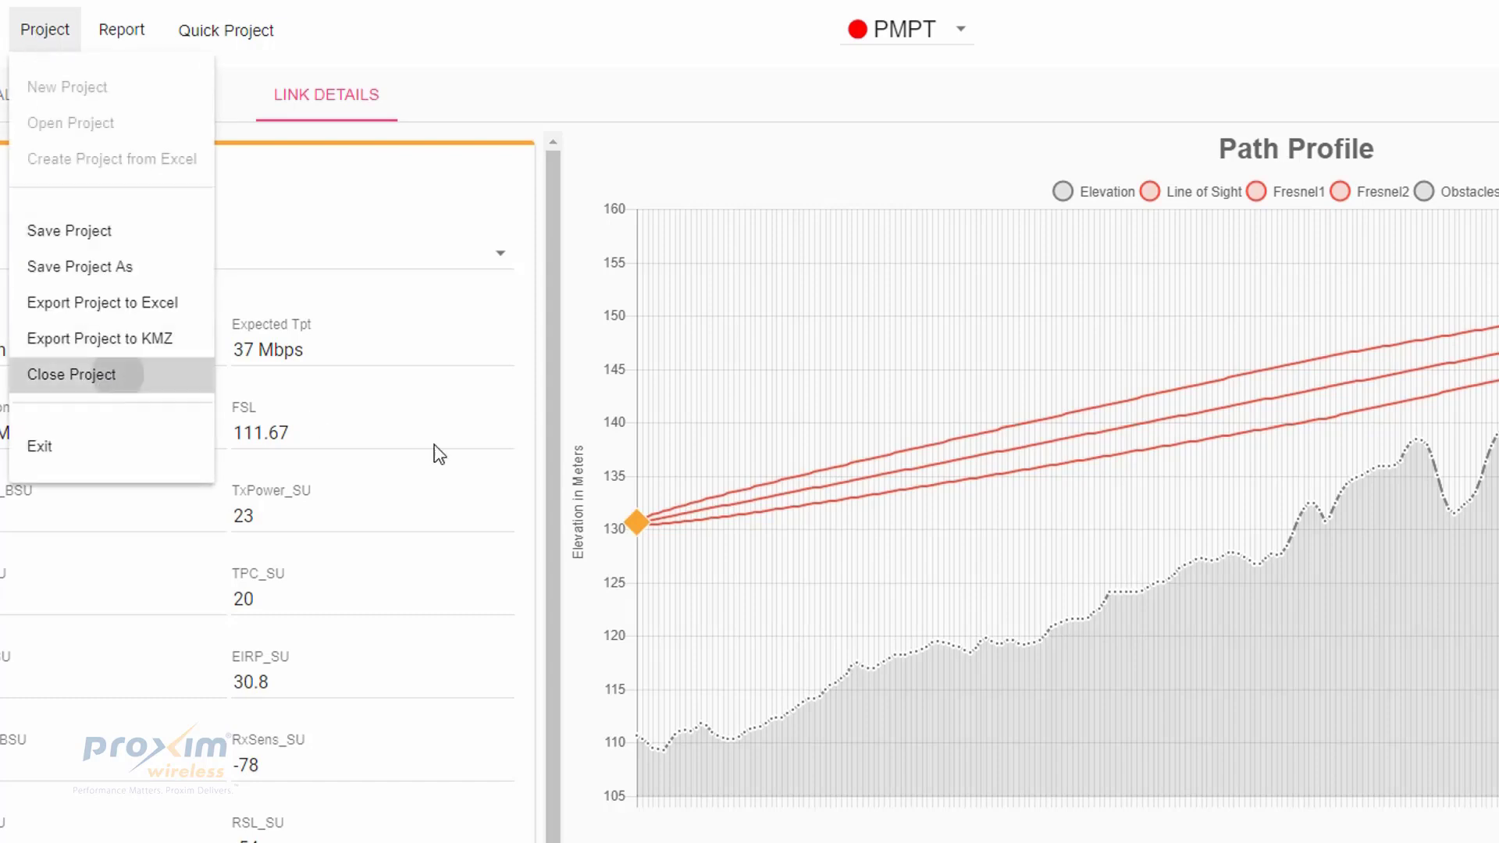
- Finish closing the current project and create a new one named ProjectName in the Proxim Link calculator folder
{"action": "left_click", "coordinate": [1299, 766]}
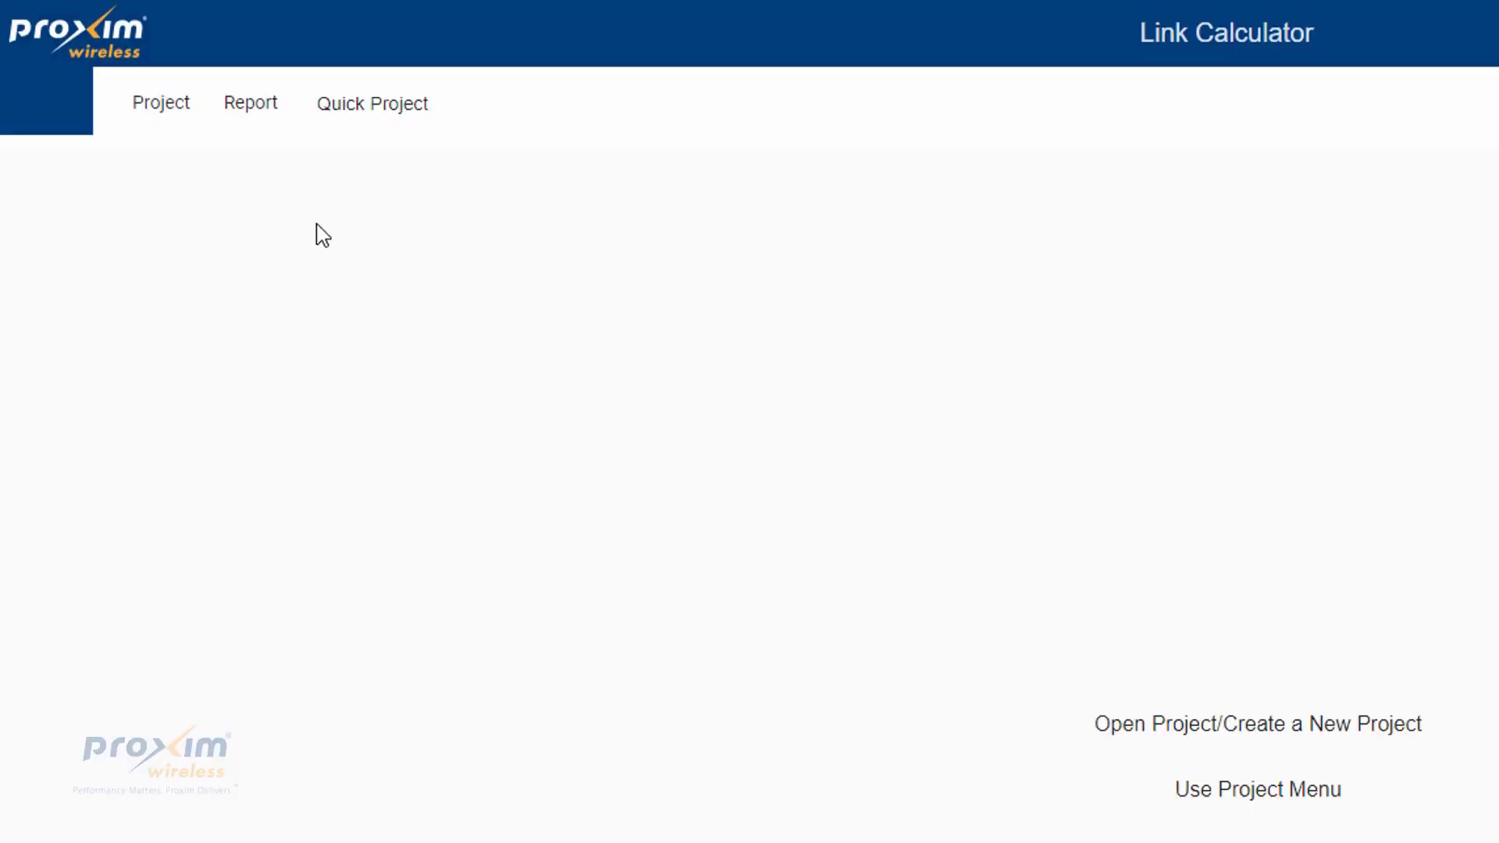
{"action": "left_click", "coordinate": [165, 109]}
{"action": "left_click", "coordinate": [220, 185]}
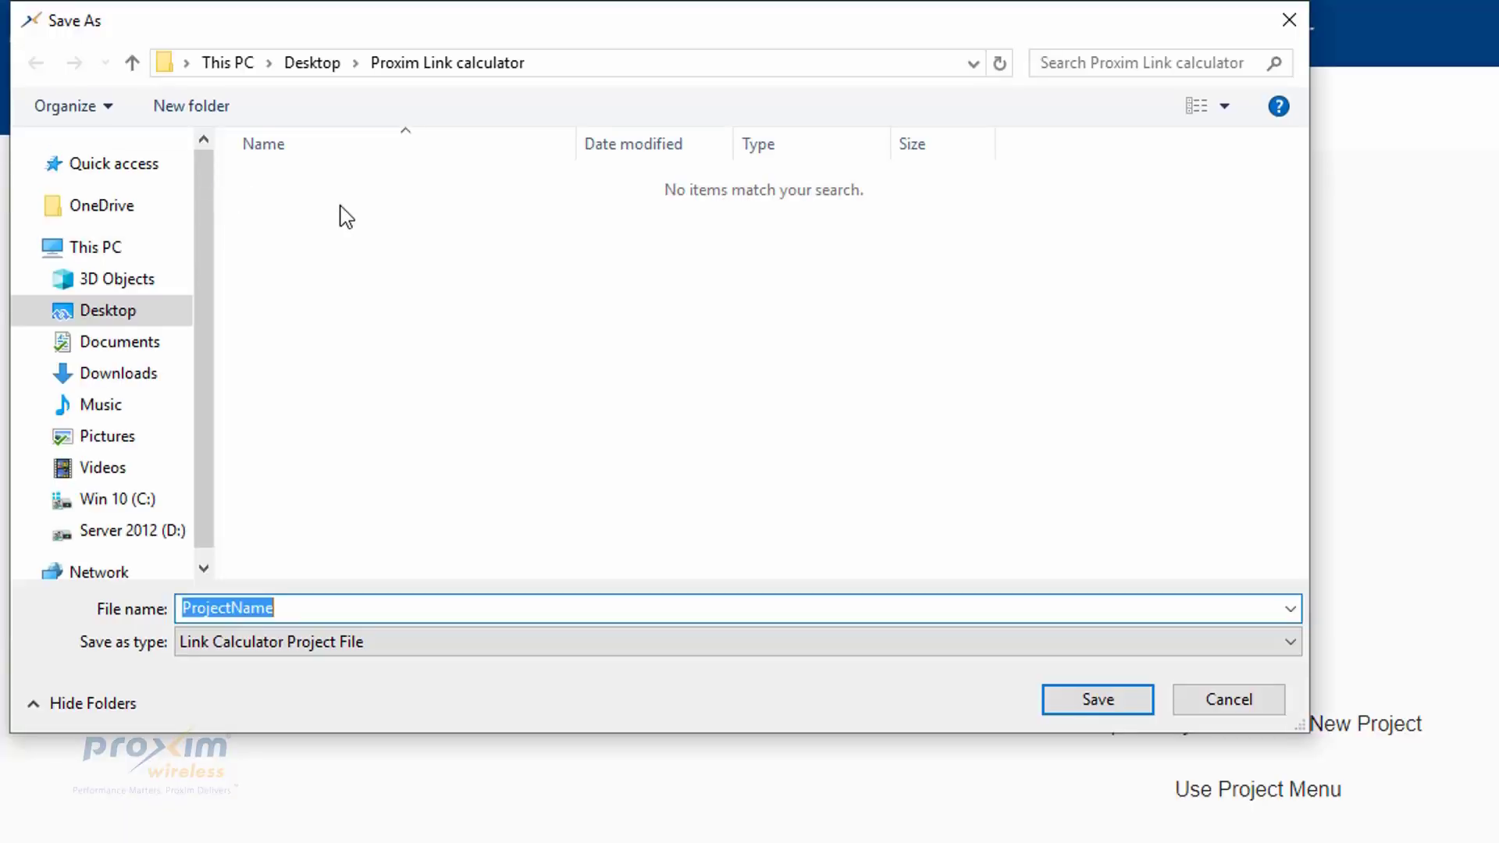
{"action": "left_click", "coordinate": [1073, 705]}
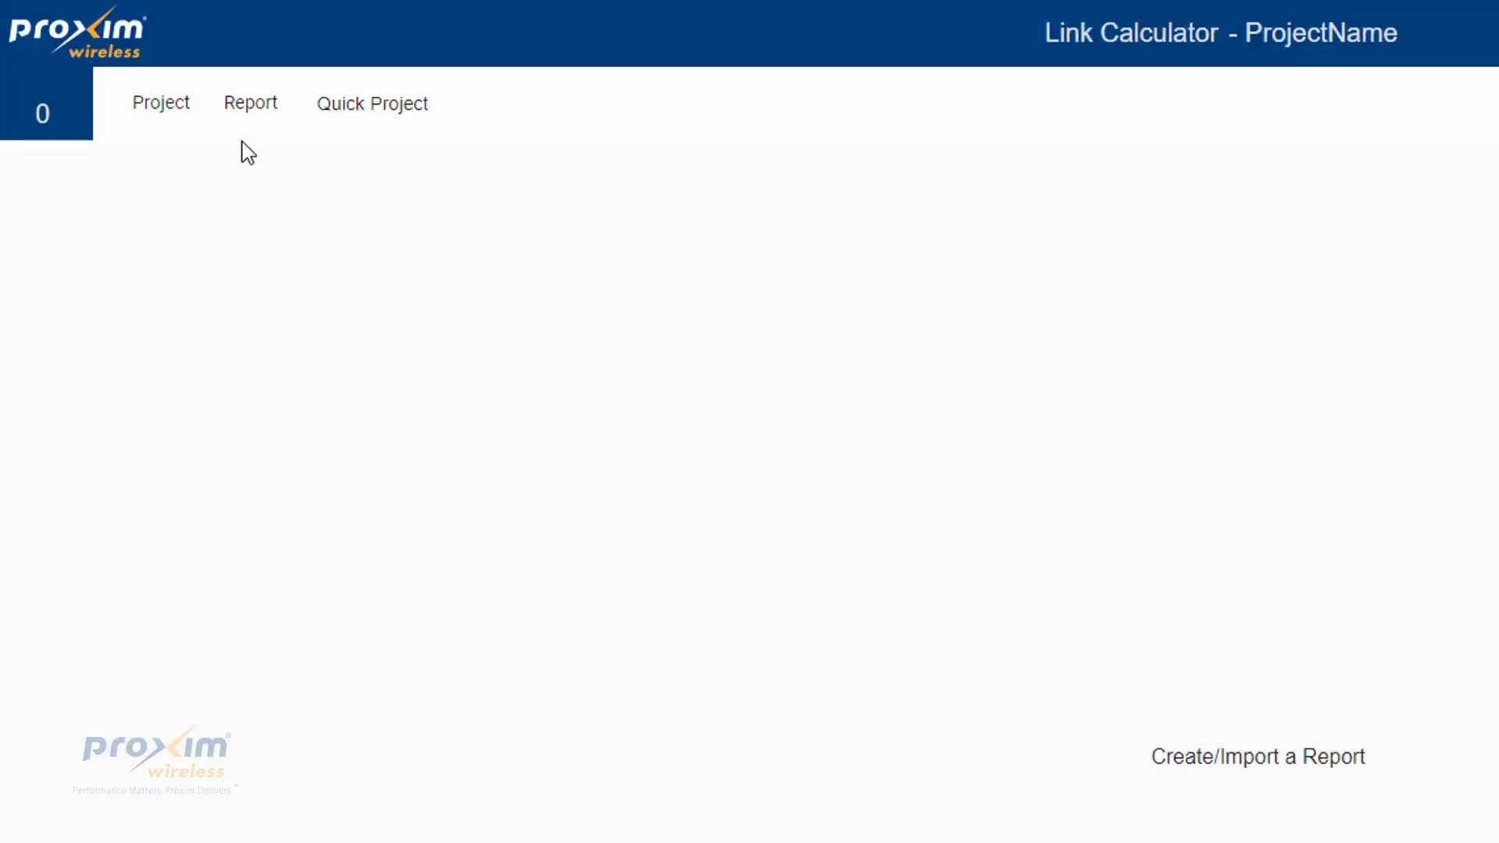
- Create a report from the ExampleSingle Excel worksheet
{"action": "left_click", "coordinate": [253, 107]}
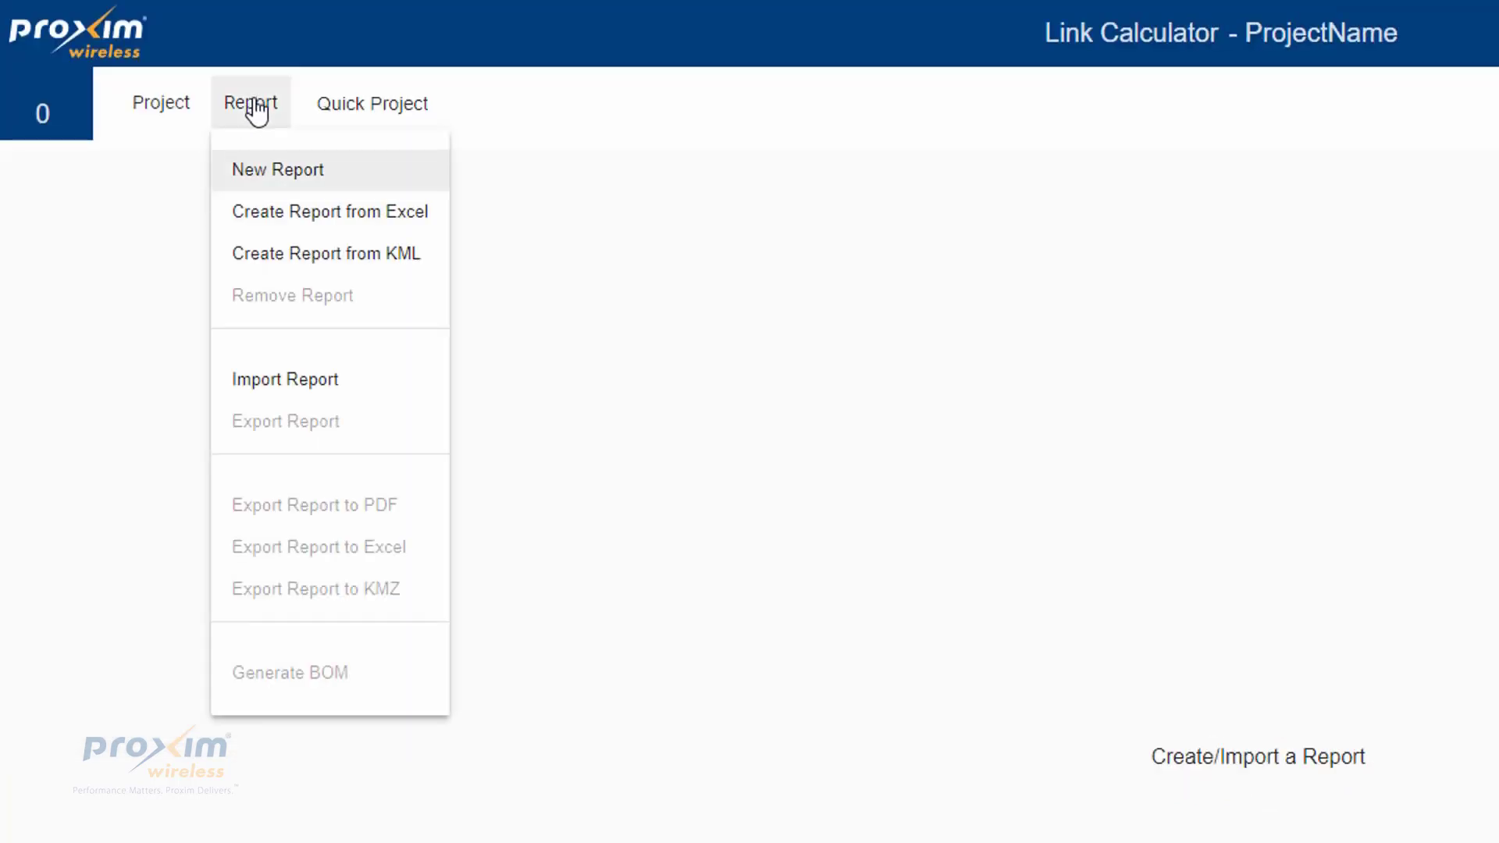
{"action": "left_click", "coordinate": [409, 221]}
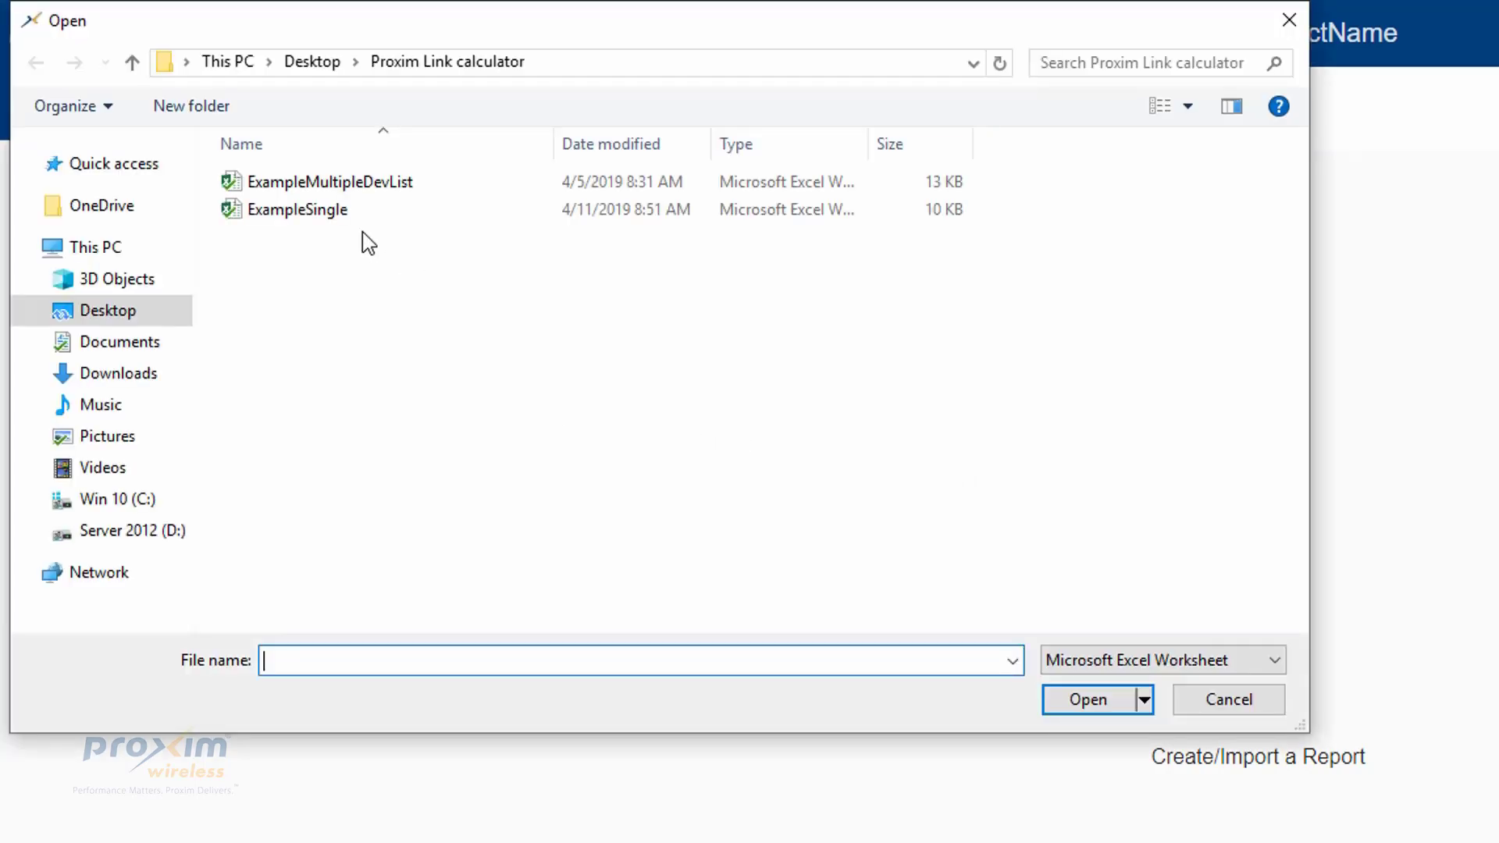
{"action": "left_click", "coordinate": [311, 210]}
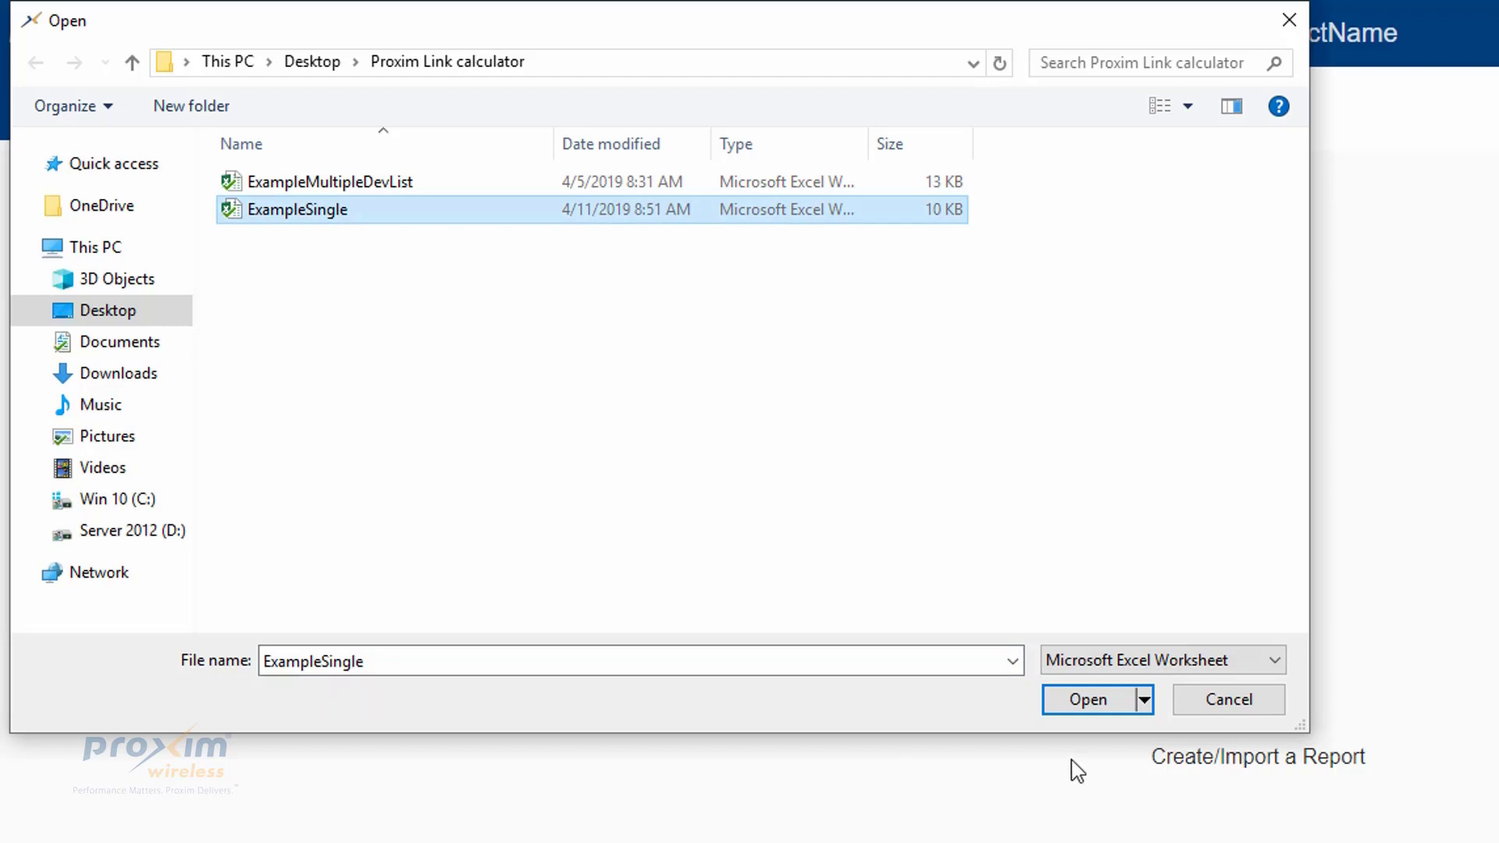
{"action": "left_click", "coordinate": [1098, 707]}
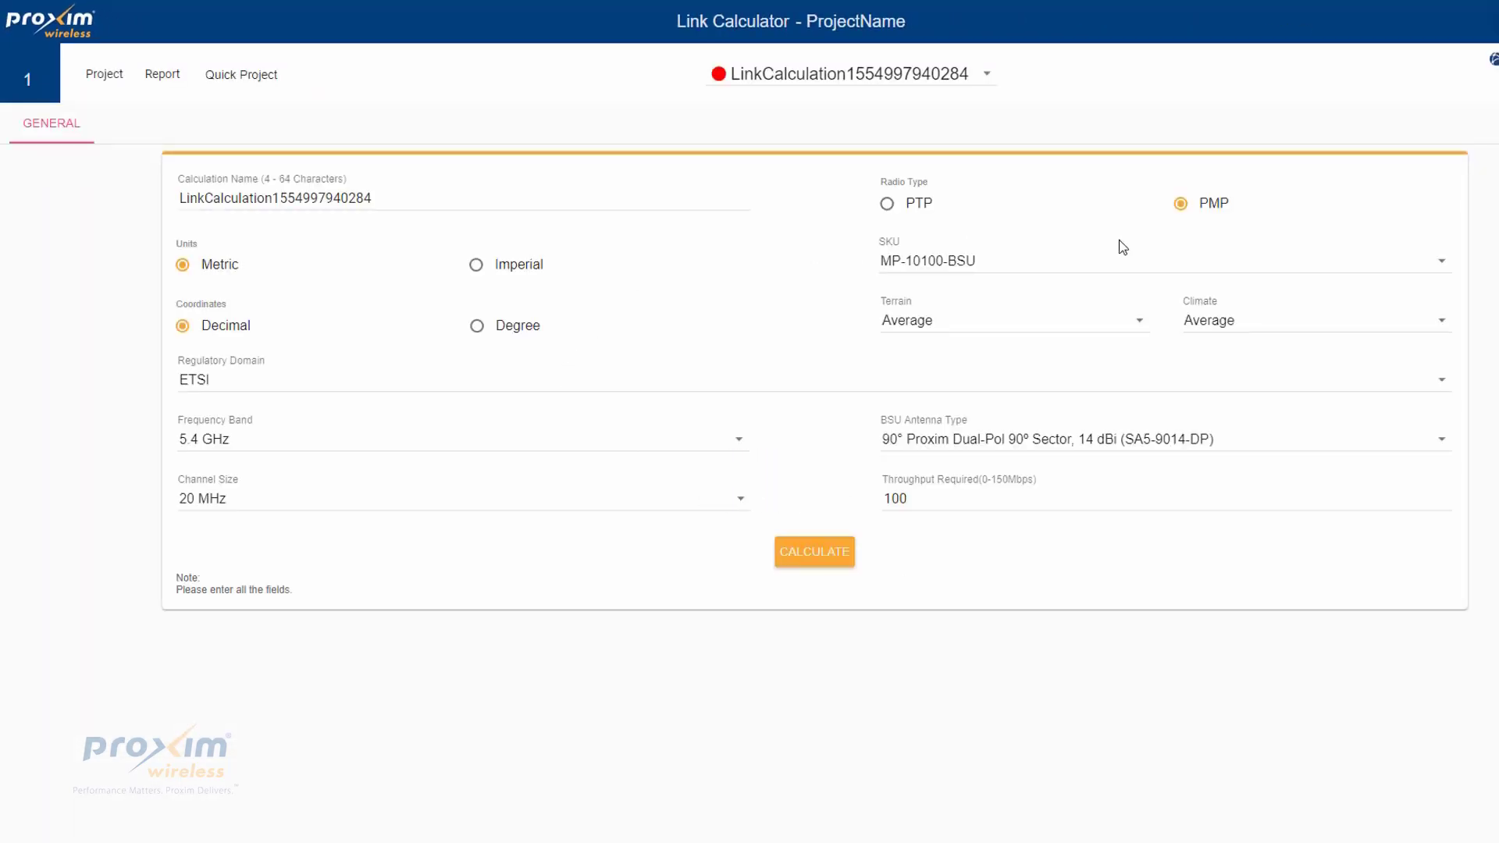
- Check the list of imported calculations and calculate the PMP link calculation created from the worksheet
{"action": "left_click", "coordinate": [946, 74]}
{"action": "left_click", "coordinate": [908, 137]}
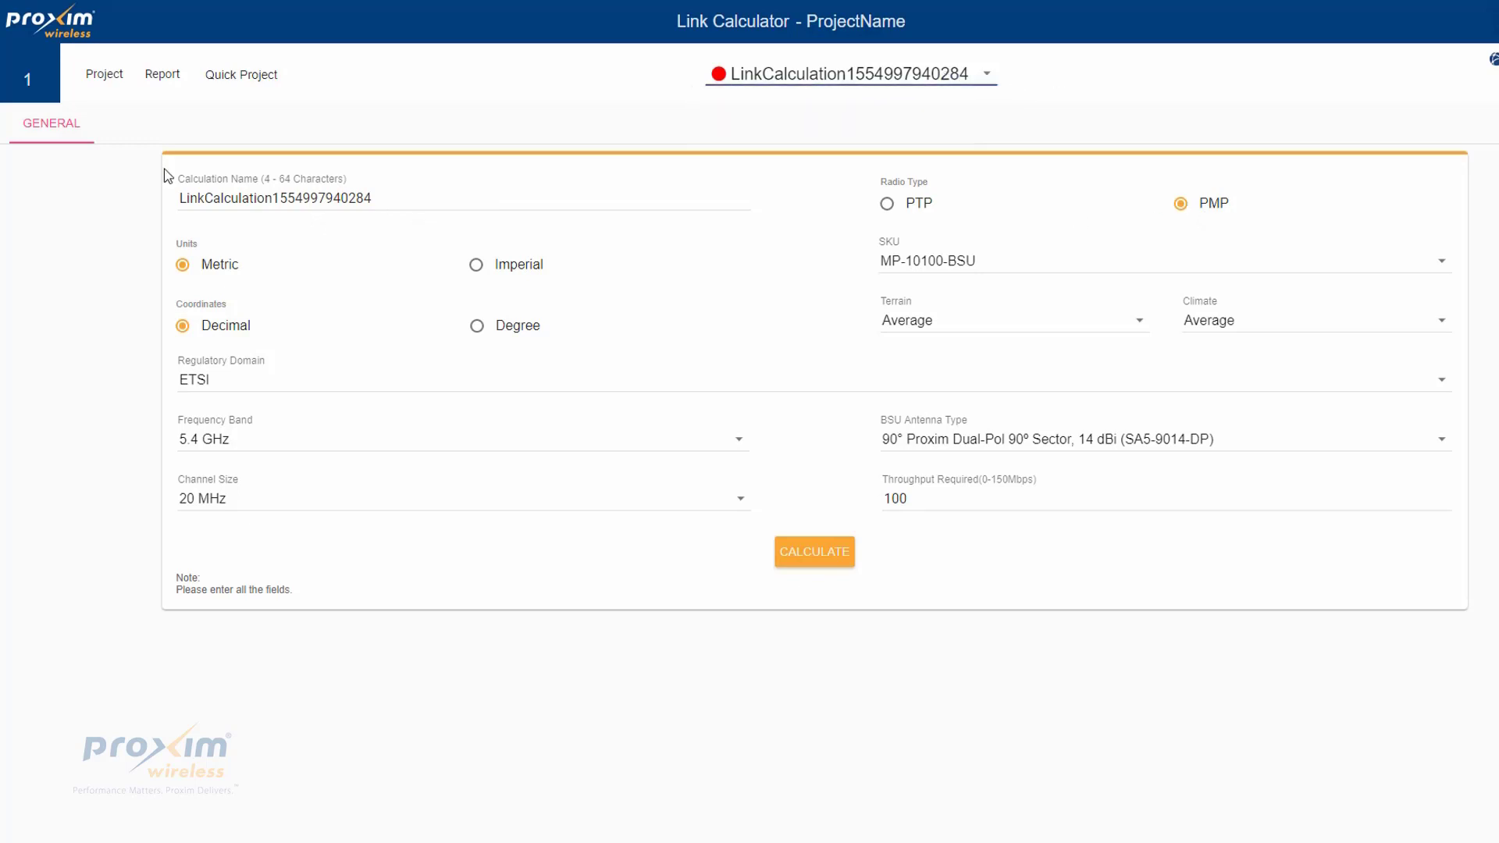
{"action": "left_click", "coordinate": [812, 563]}
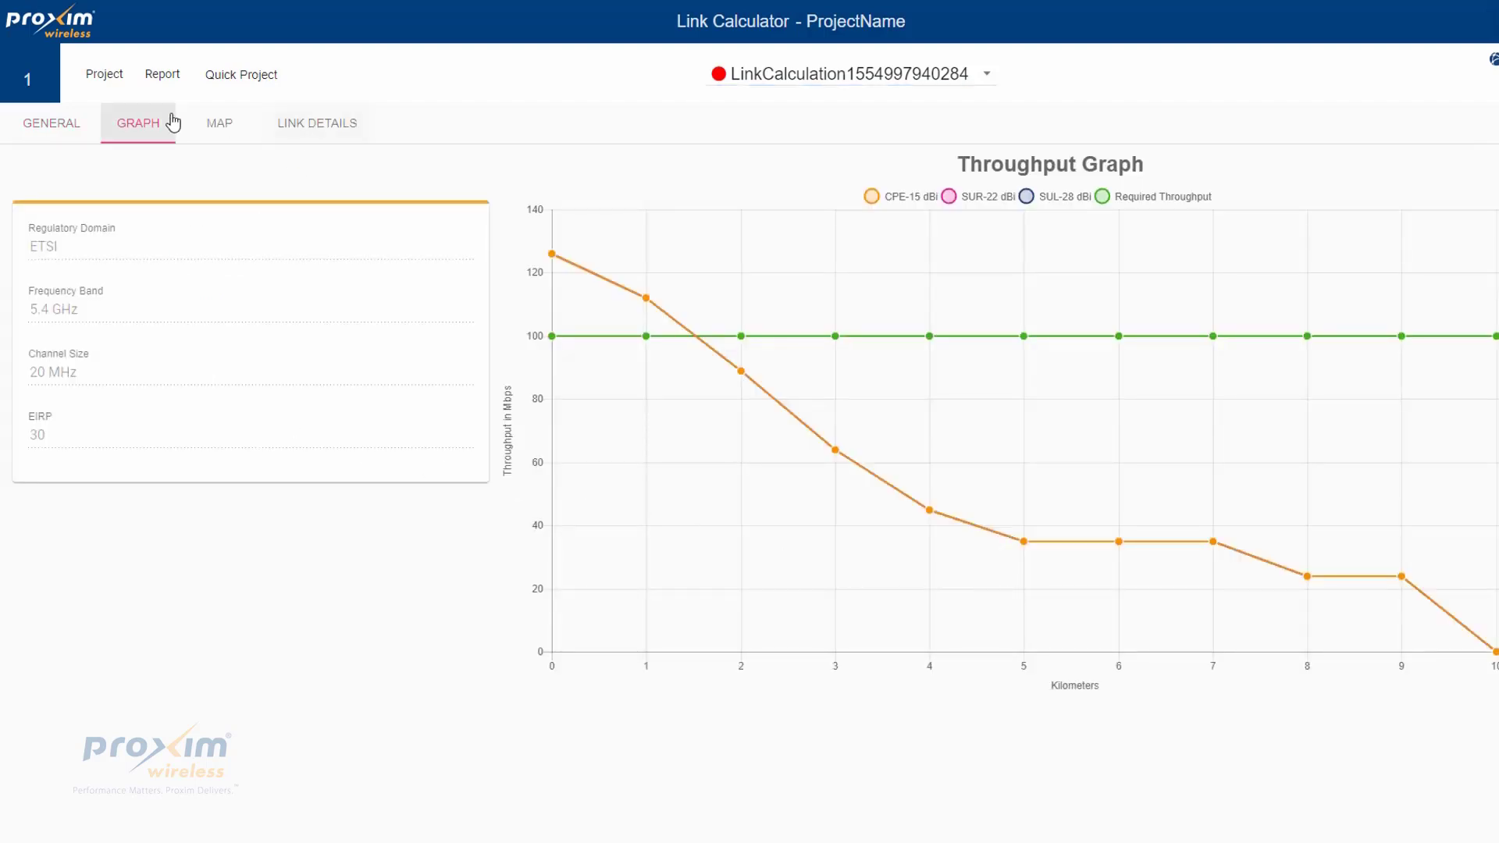
- Review the BSU and SU placement on the map, SU1's link details and path profile, the throughput graph, and the general settings
{"action": "left_click", "coordinate": [218, 125]}
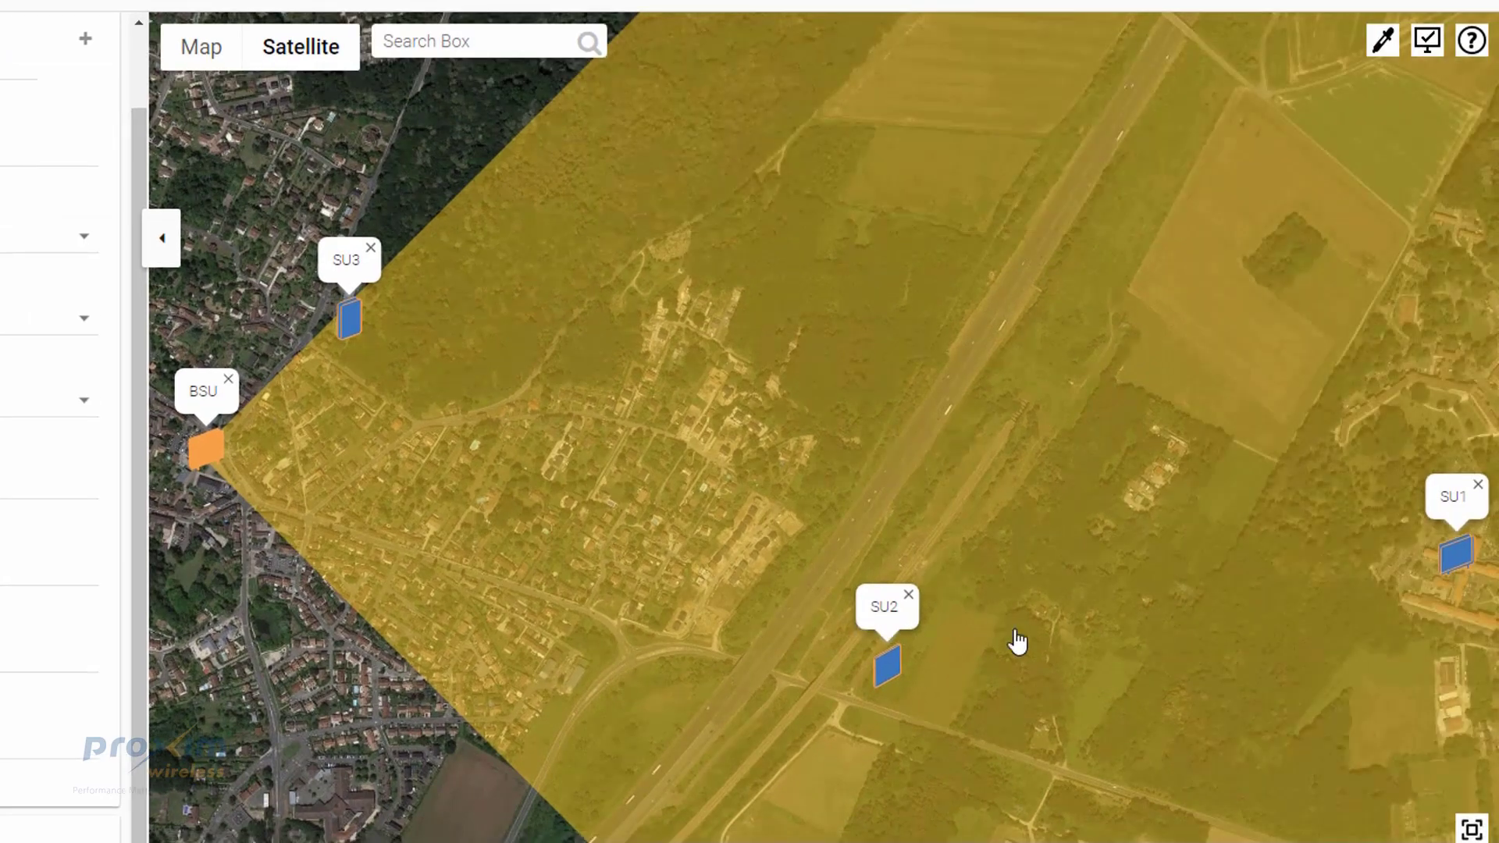
{"action": "scroll", "coordinate": [1054, 654], "scroll_direction": "down", "scroll_amount": 1}
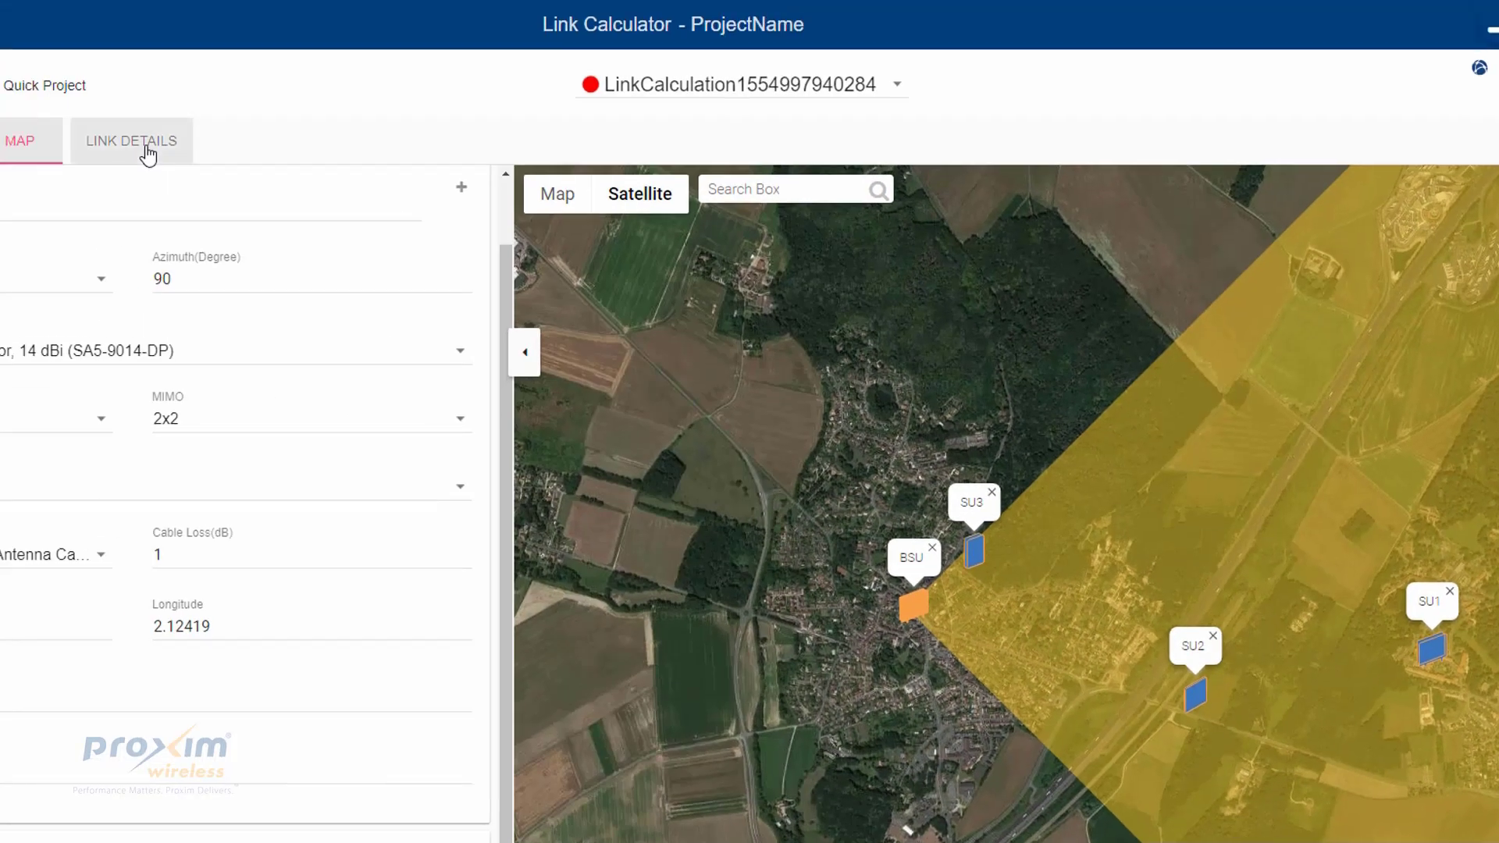
{"action": "left_click", "coordinate": [146, 150]}
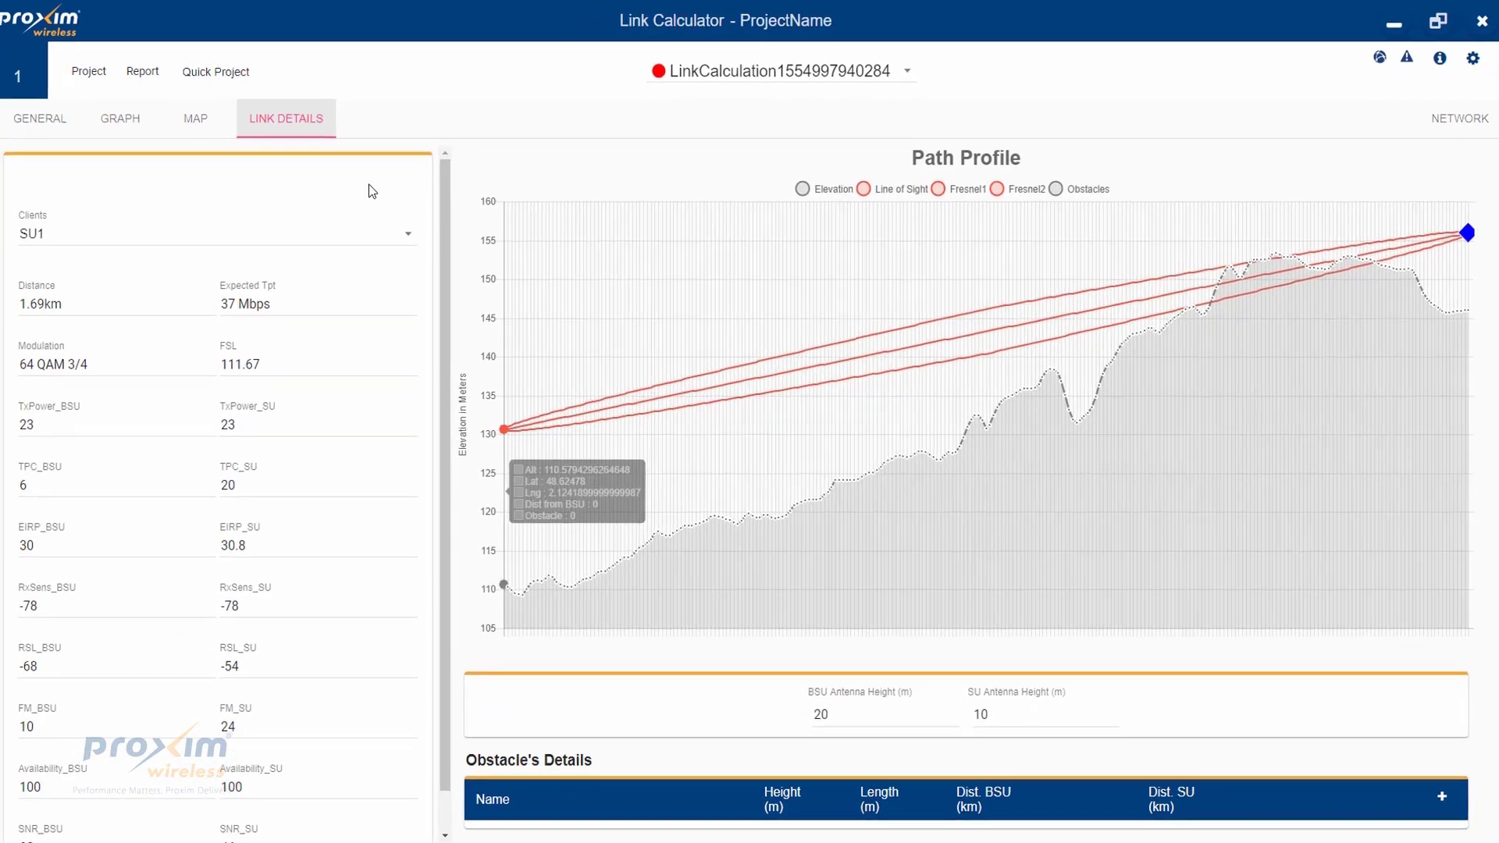
{"action": "left_click", "coordinate": [150, 124]}
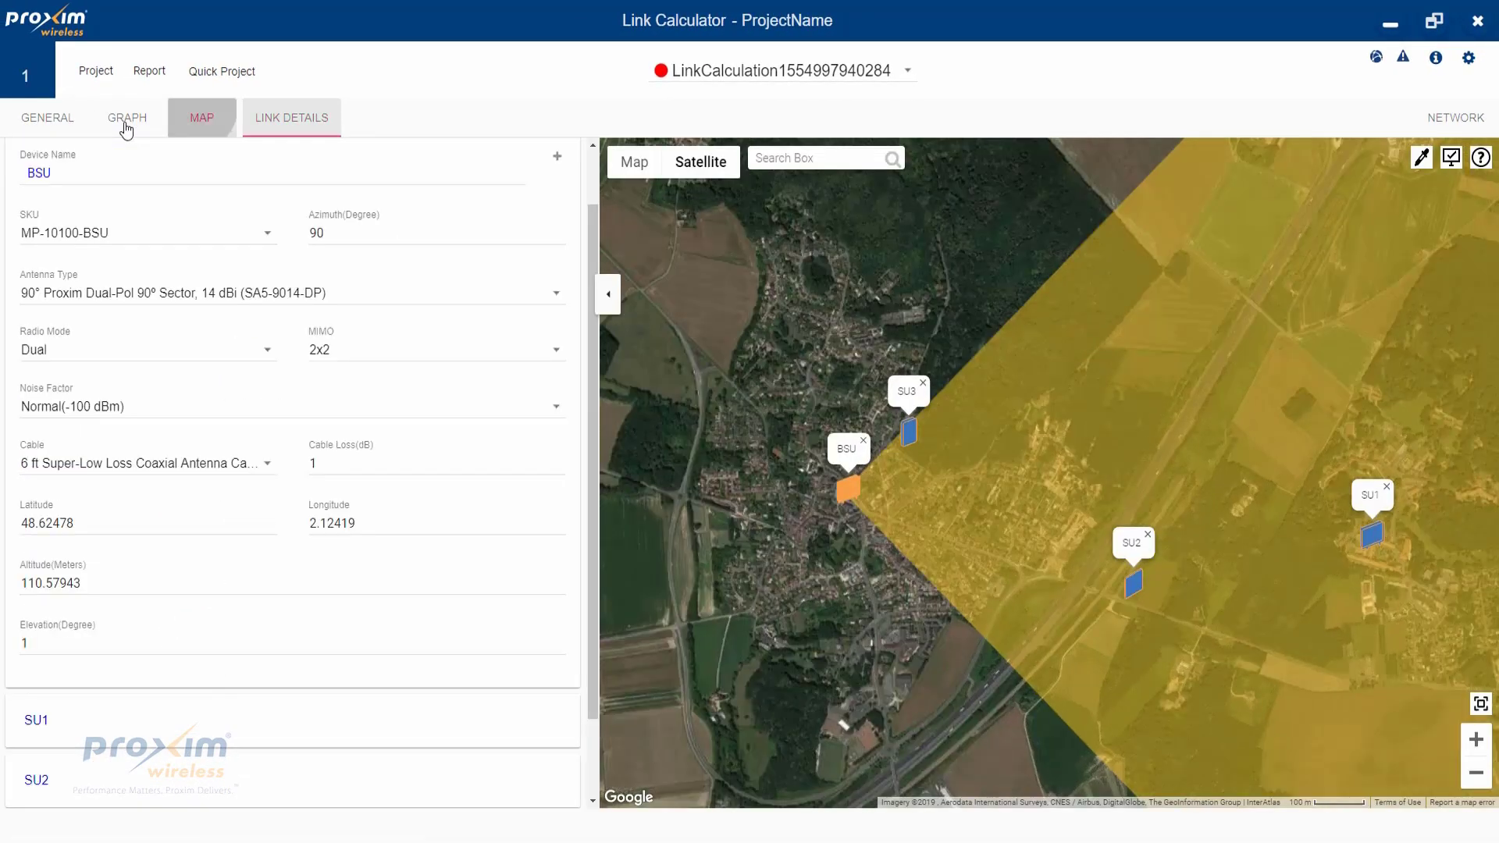
{"action": "left_click", "coordinate": [127, 130]}
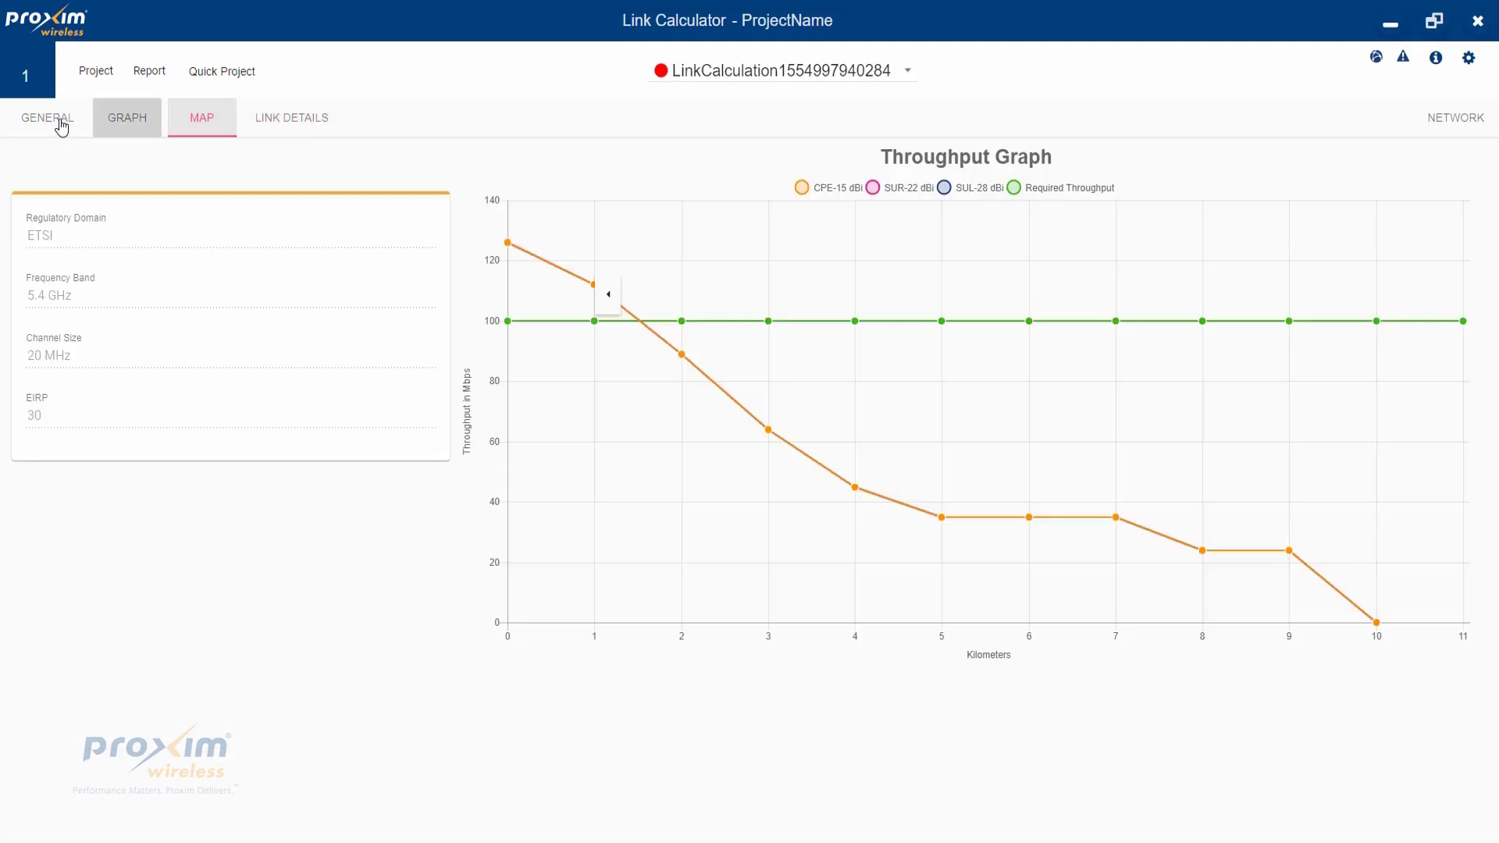
{"action": "left_click", "coordinate": [47, 121]}
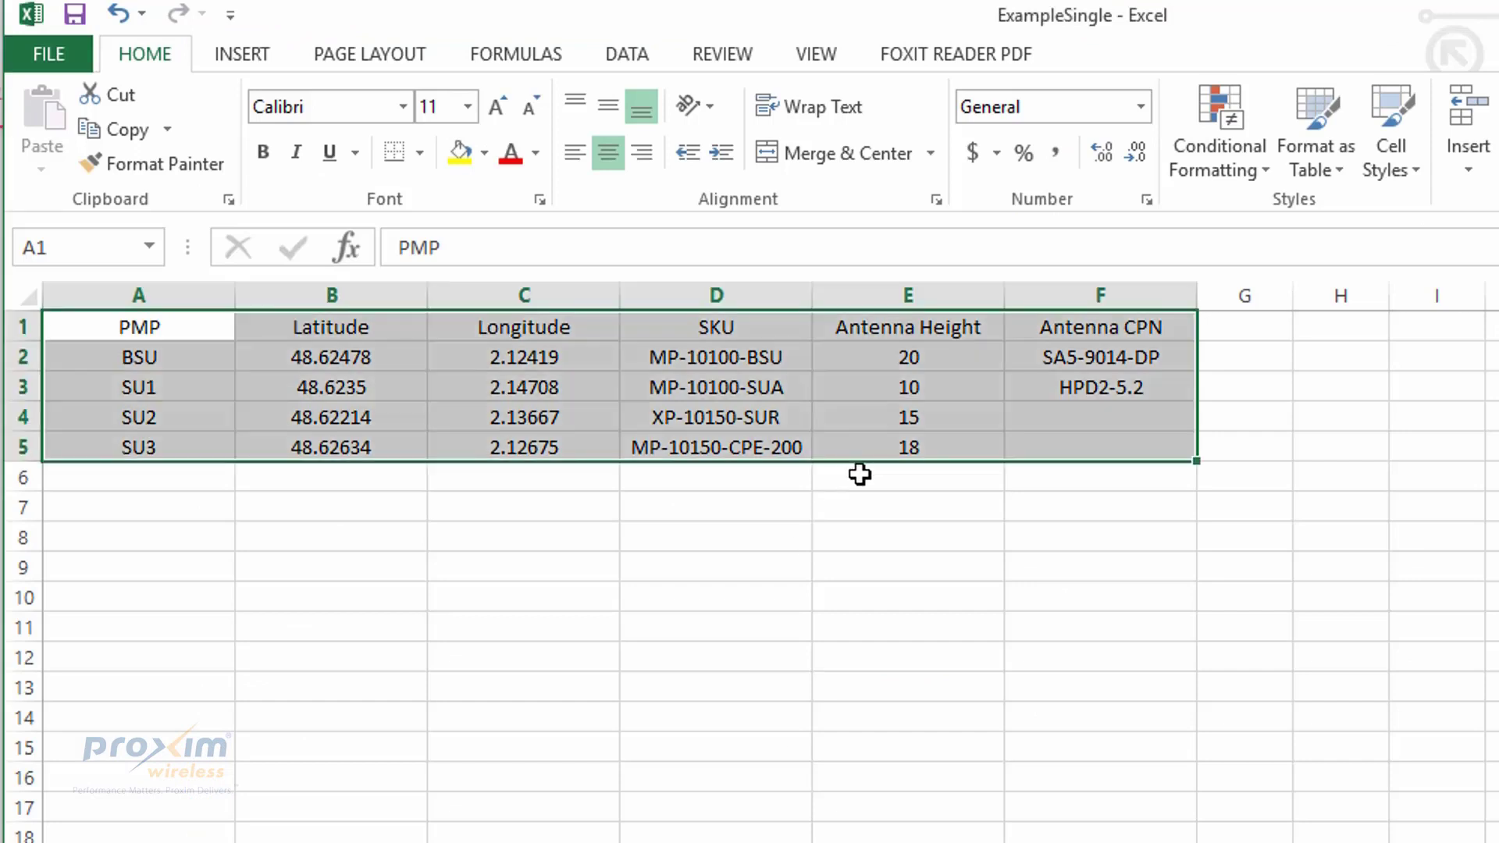
- Compare the device rows in the ExampleSingle Excel sheet with the imported calculation's graph, map and link details
{"action": "left_click", "coordinate": [957, 355]}
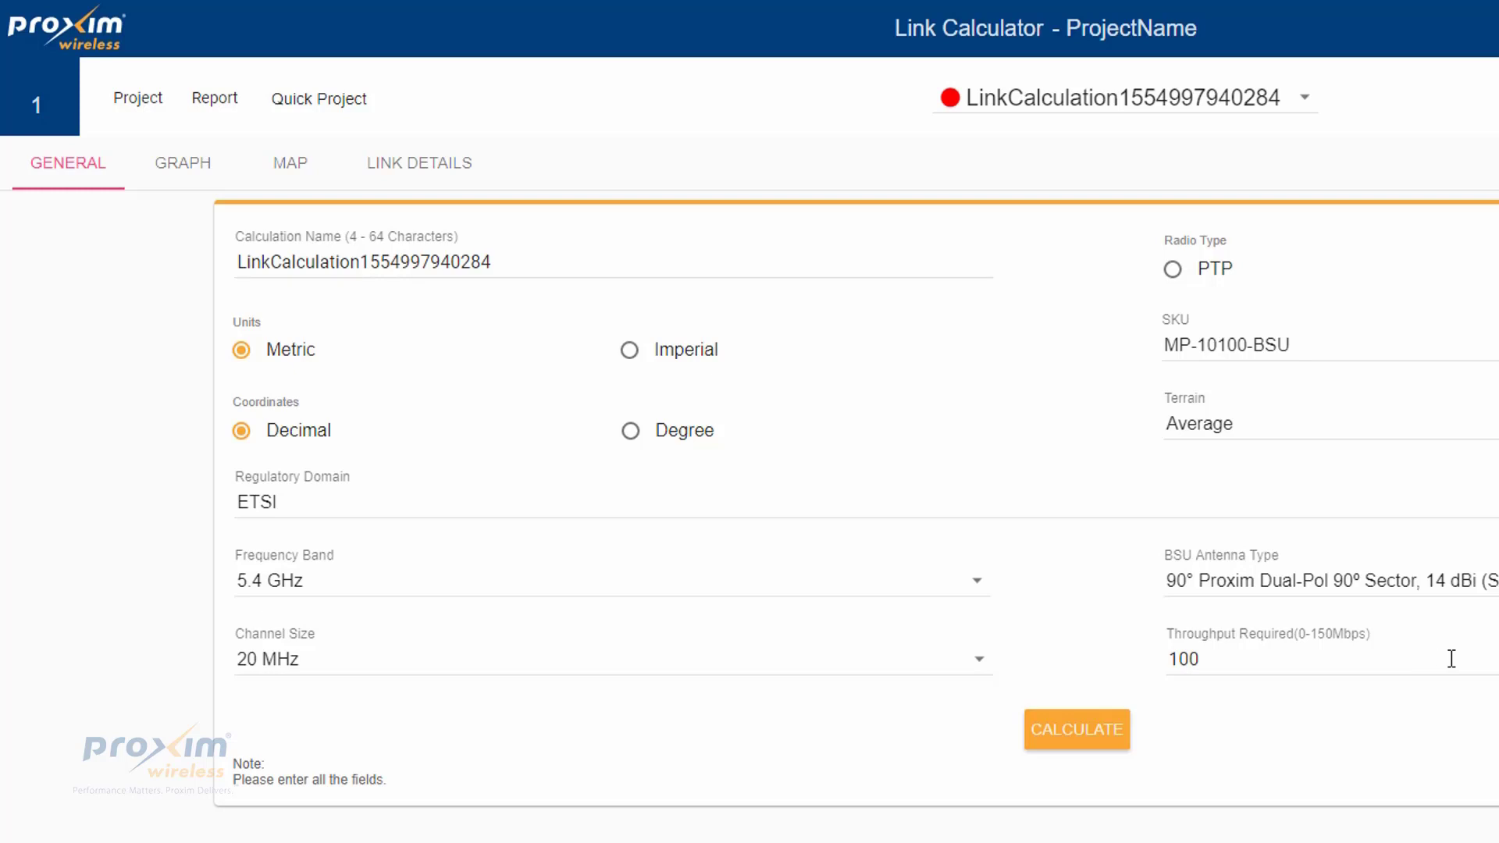
{"action": "left_click", "coordinate": [184, 166]}
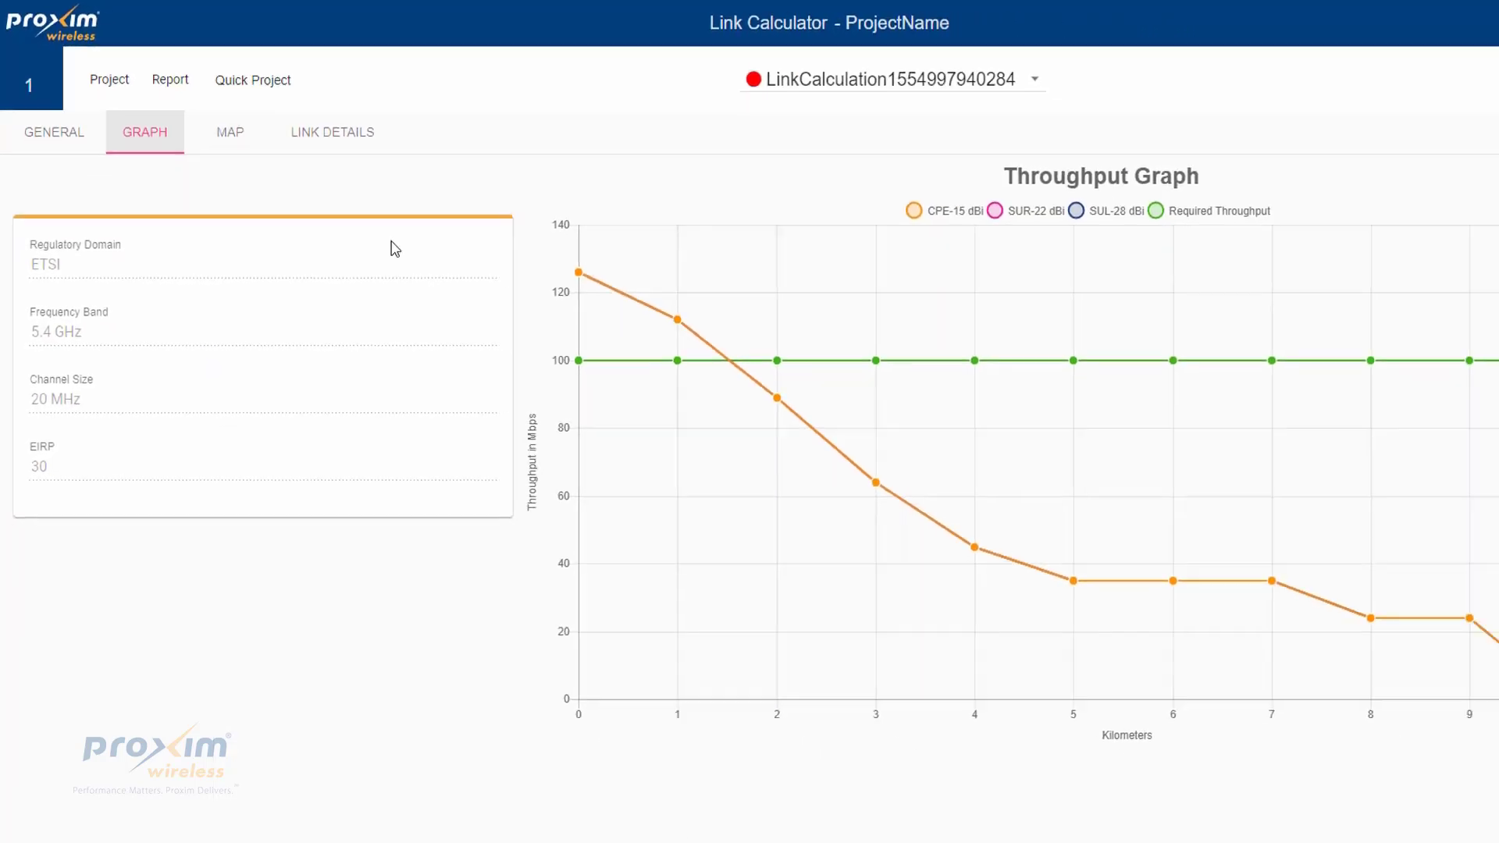
{"action": "left_click", "coordinate": [204, 121]}
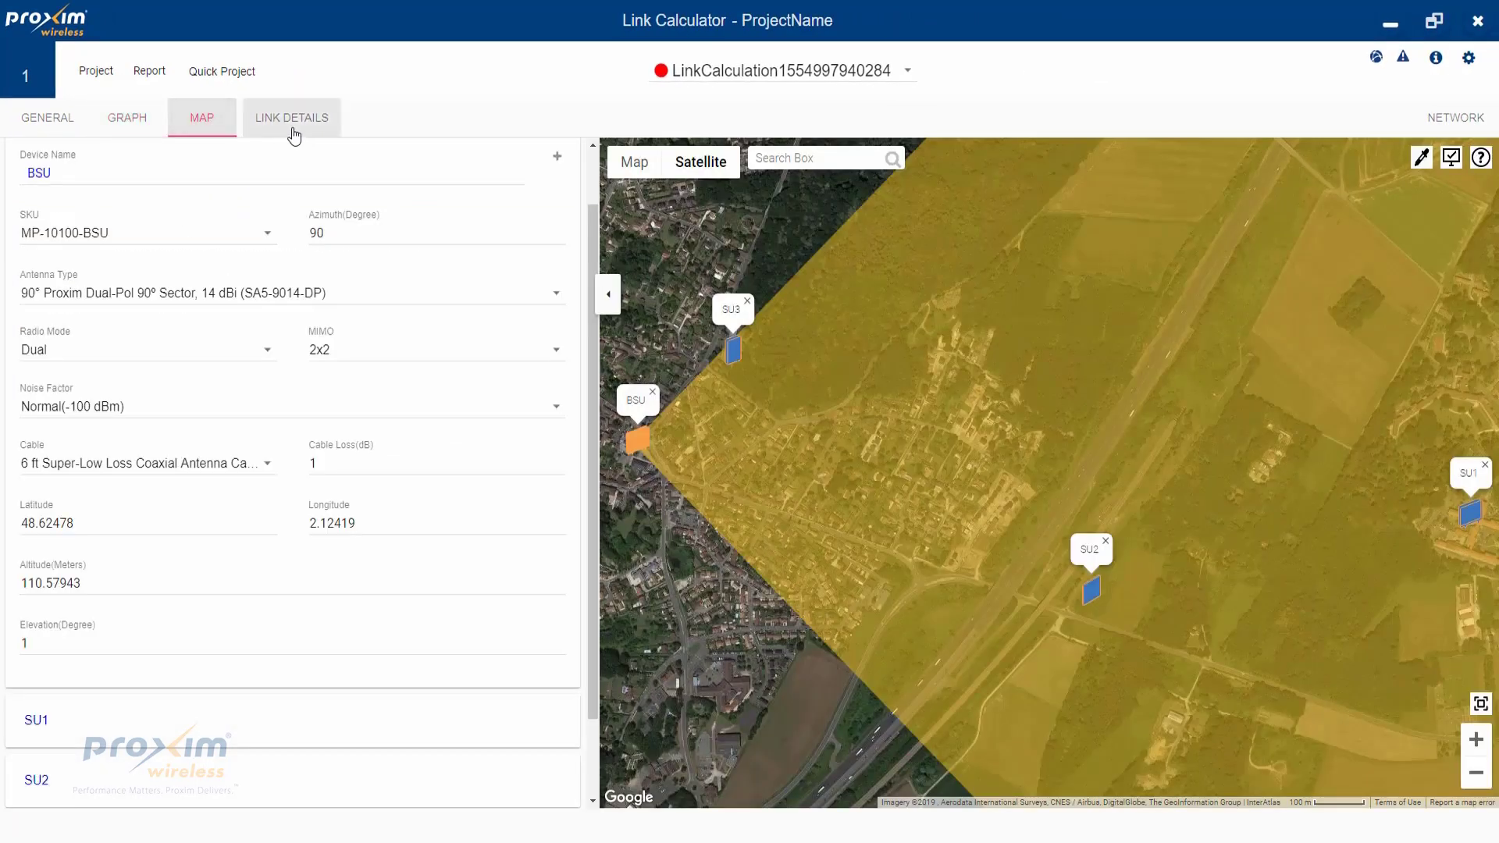
{"action": "left_click", "coordinate": [292, 131]}
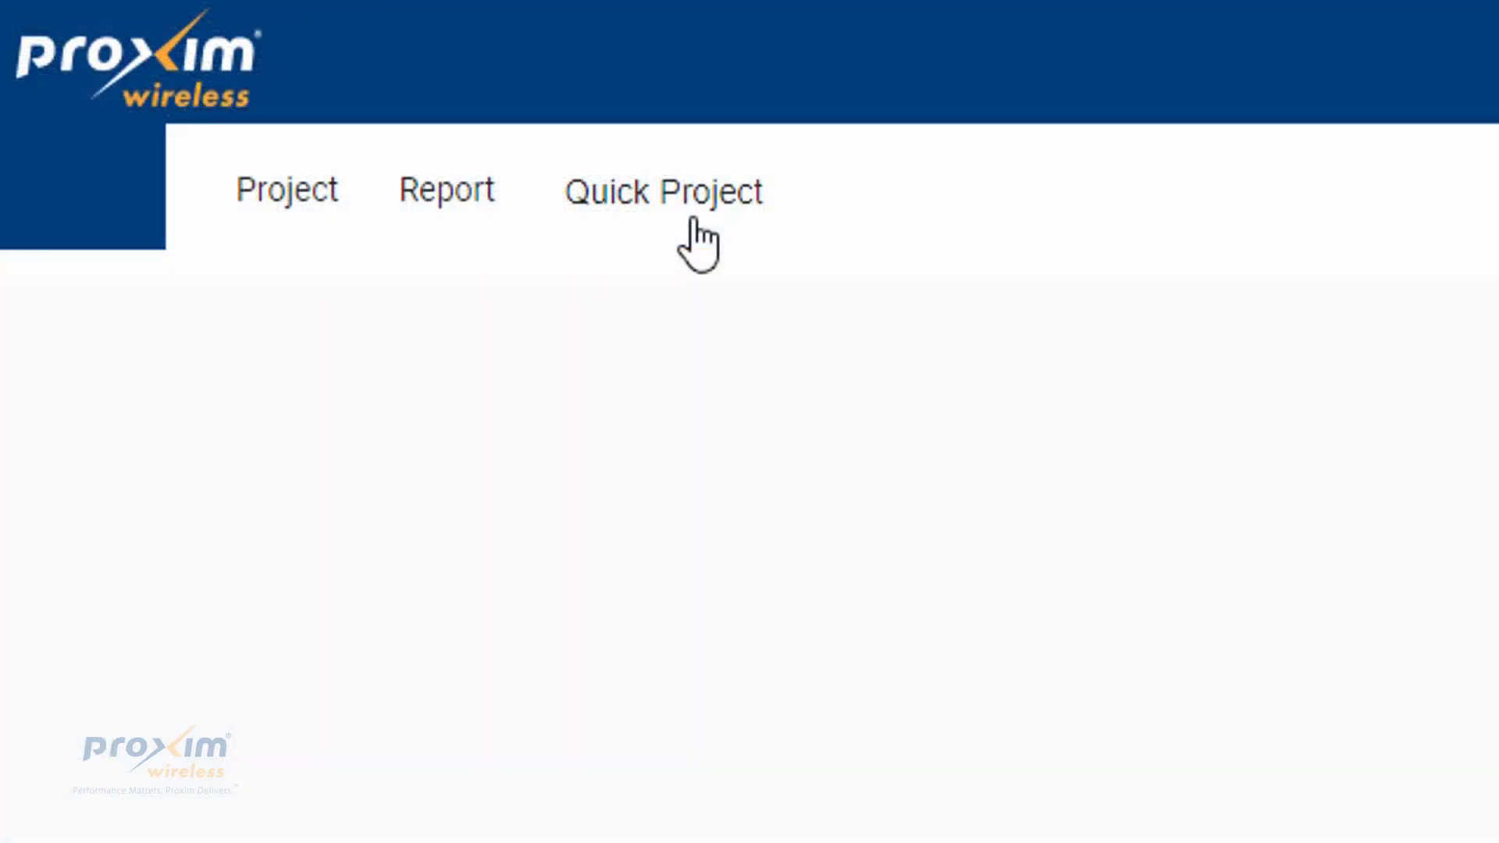
- Start a quick project and compare the SKU choices for PMP and PTP, leaving the radio type at PTP
{"action": "left_click", "coordinate": [692, 221]}
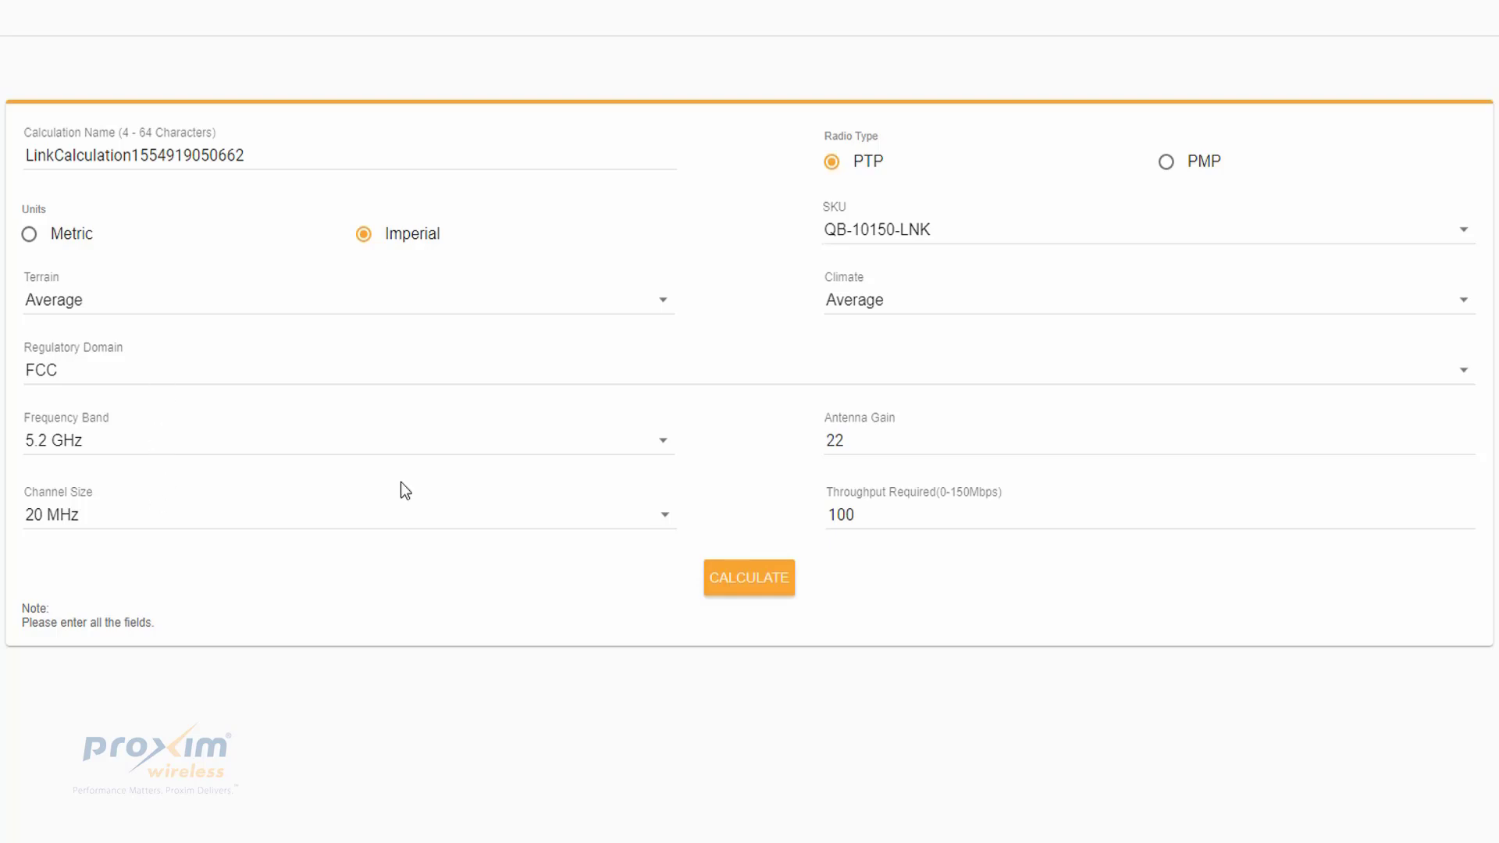
{"action": "left_click", "coordinate": [1166, 162]}
{"action": "left_click", "coordinate": [1070, 232]}
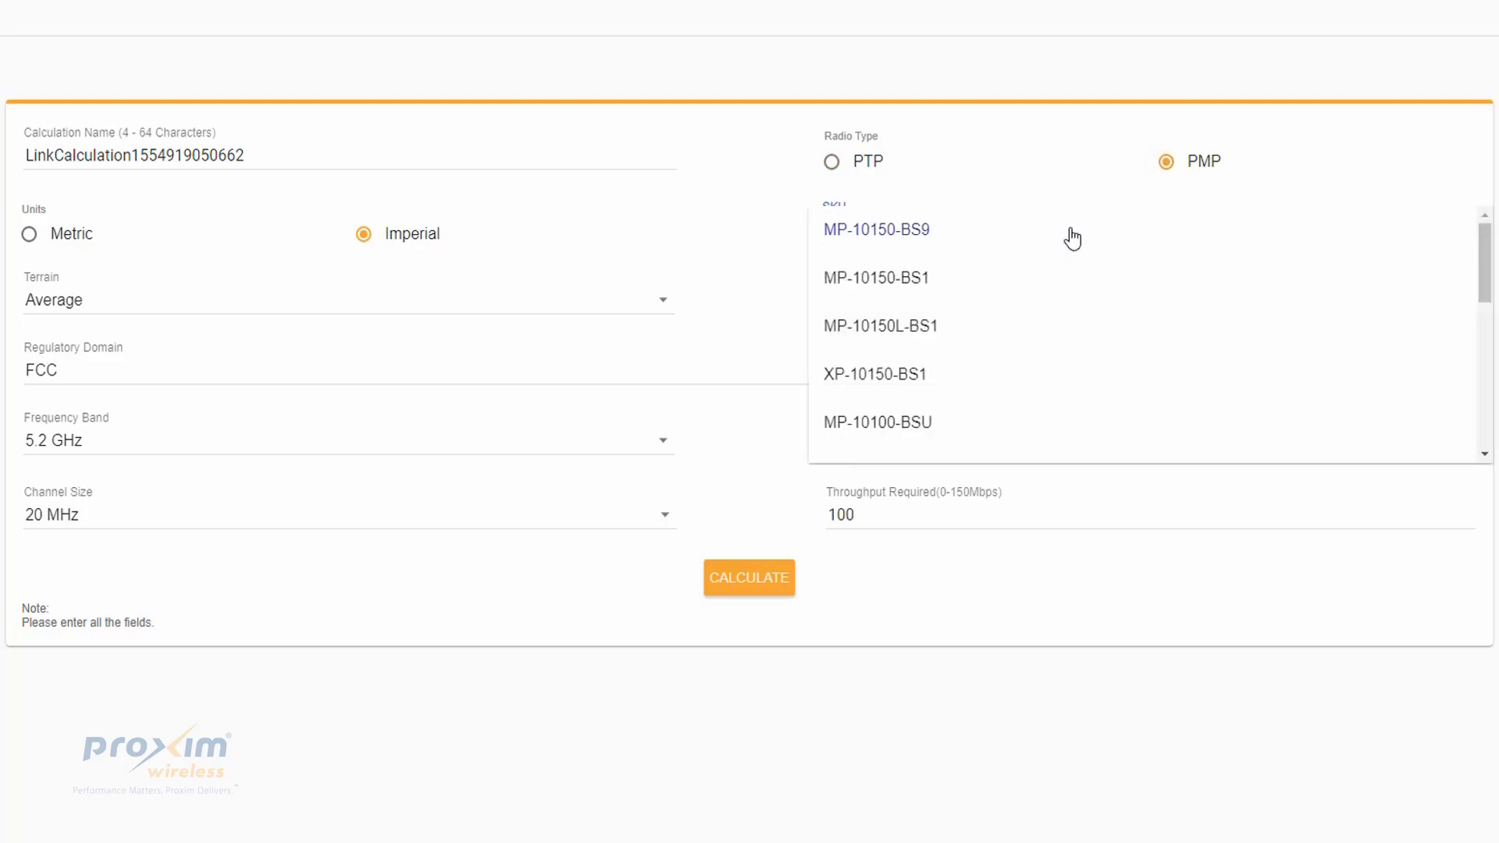
{"action": "left_click", "coordinate": [865, 163]}
{"action": "left_click", "coordinate": [996, 232]}
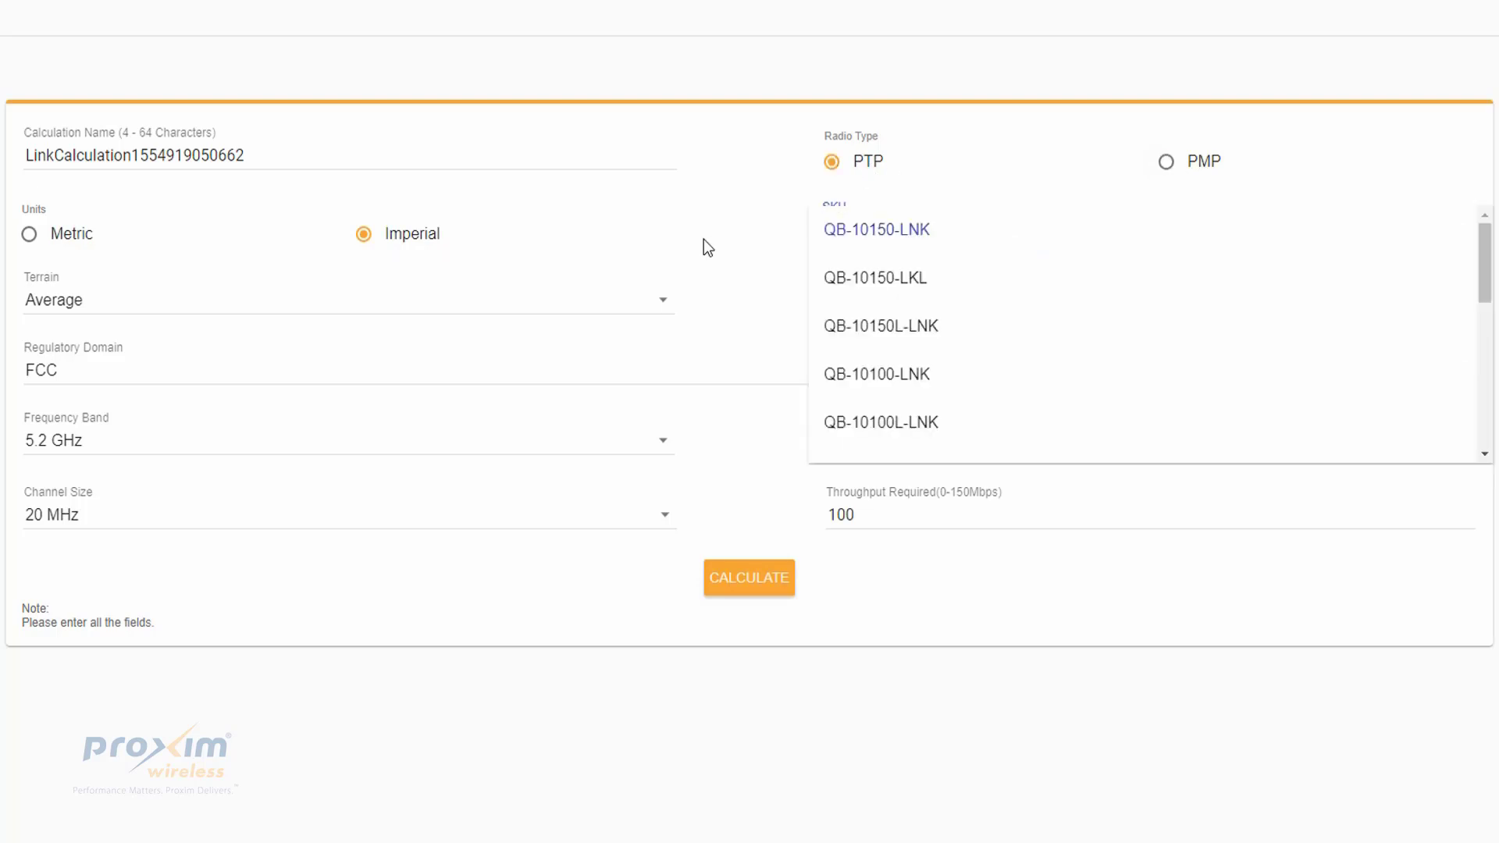
{"action": "left_click", "coordinate": [705, 240]}
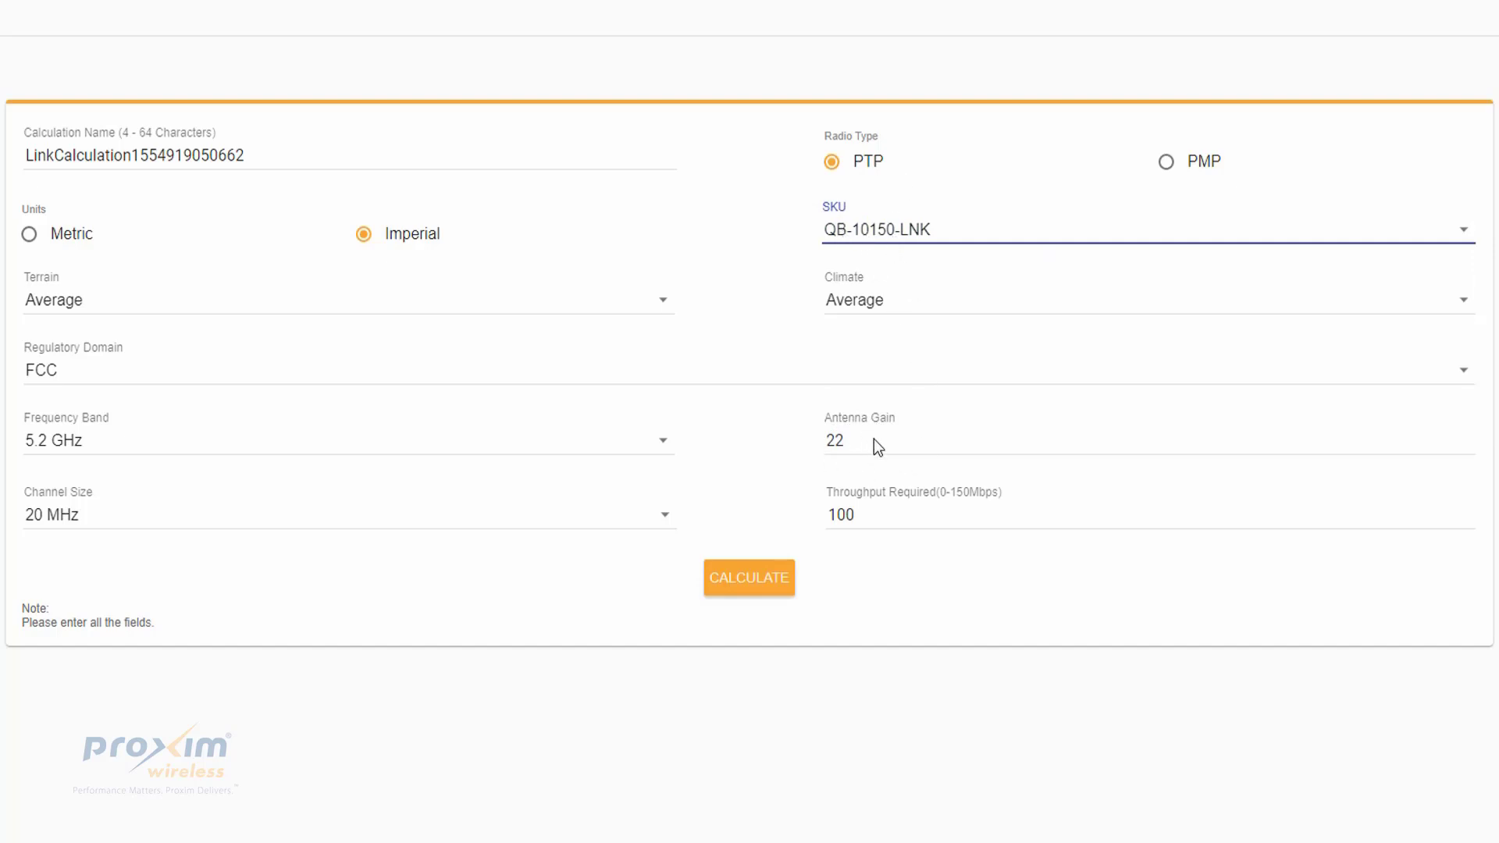
- Try the QB-10100-LNK SKU, check its BSU antenna type field, and return the SKU to QB-10150-LNK
{"action": "left_click", "coordinate": [887, 234]}
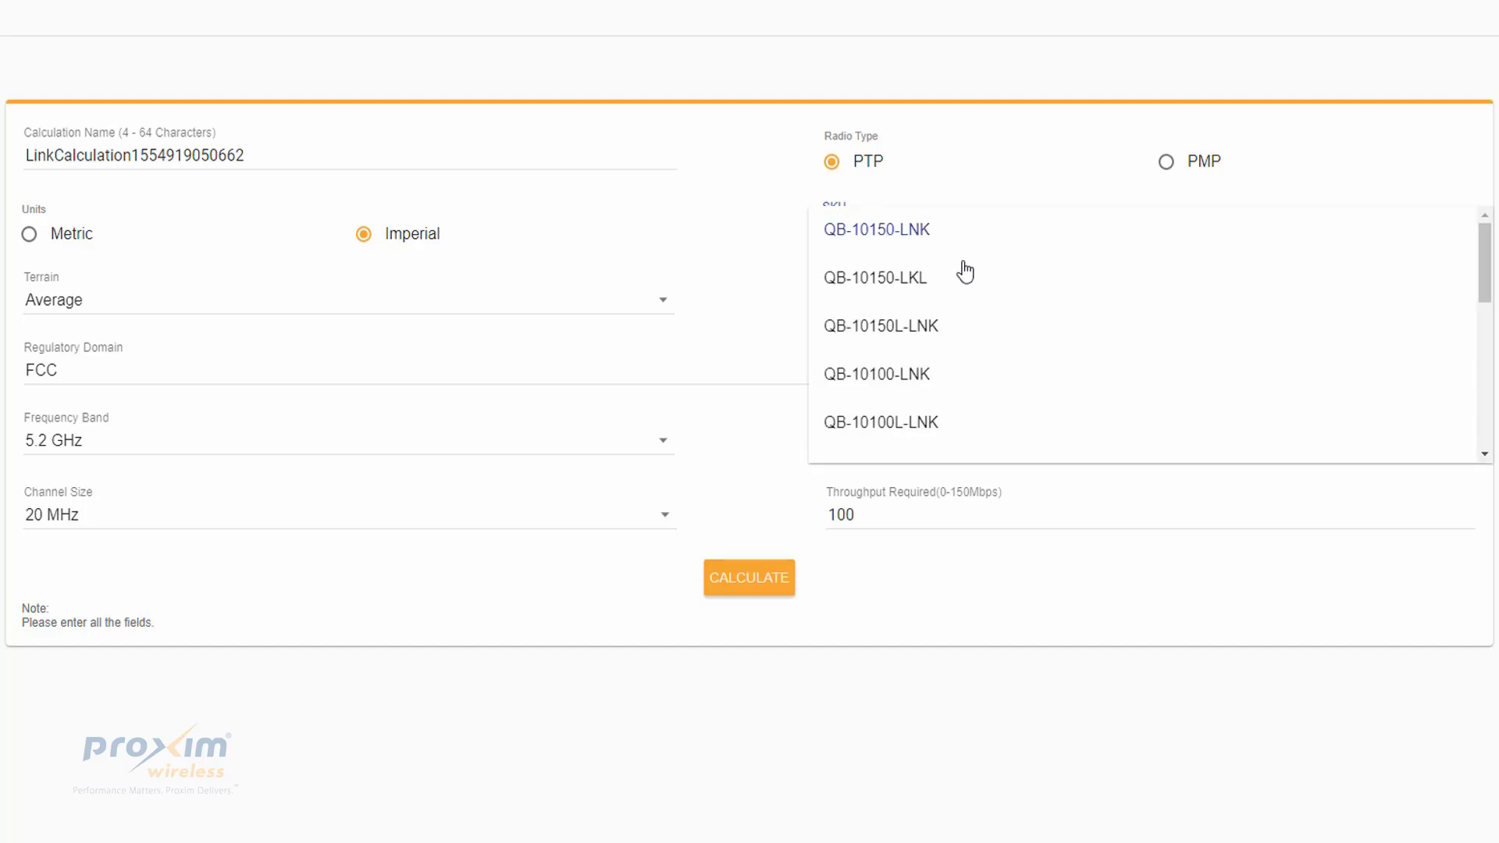
{"action": "left_click", "coordinate": [910, 378]}
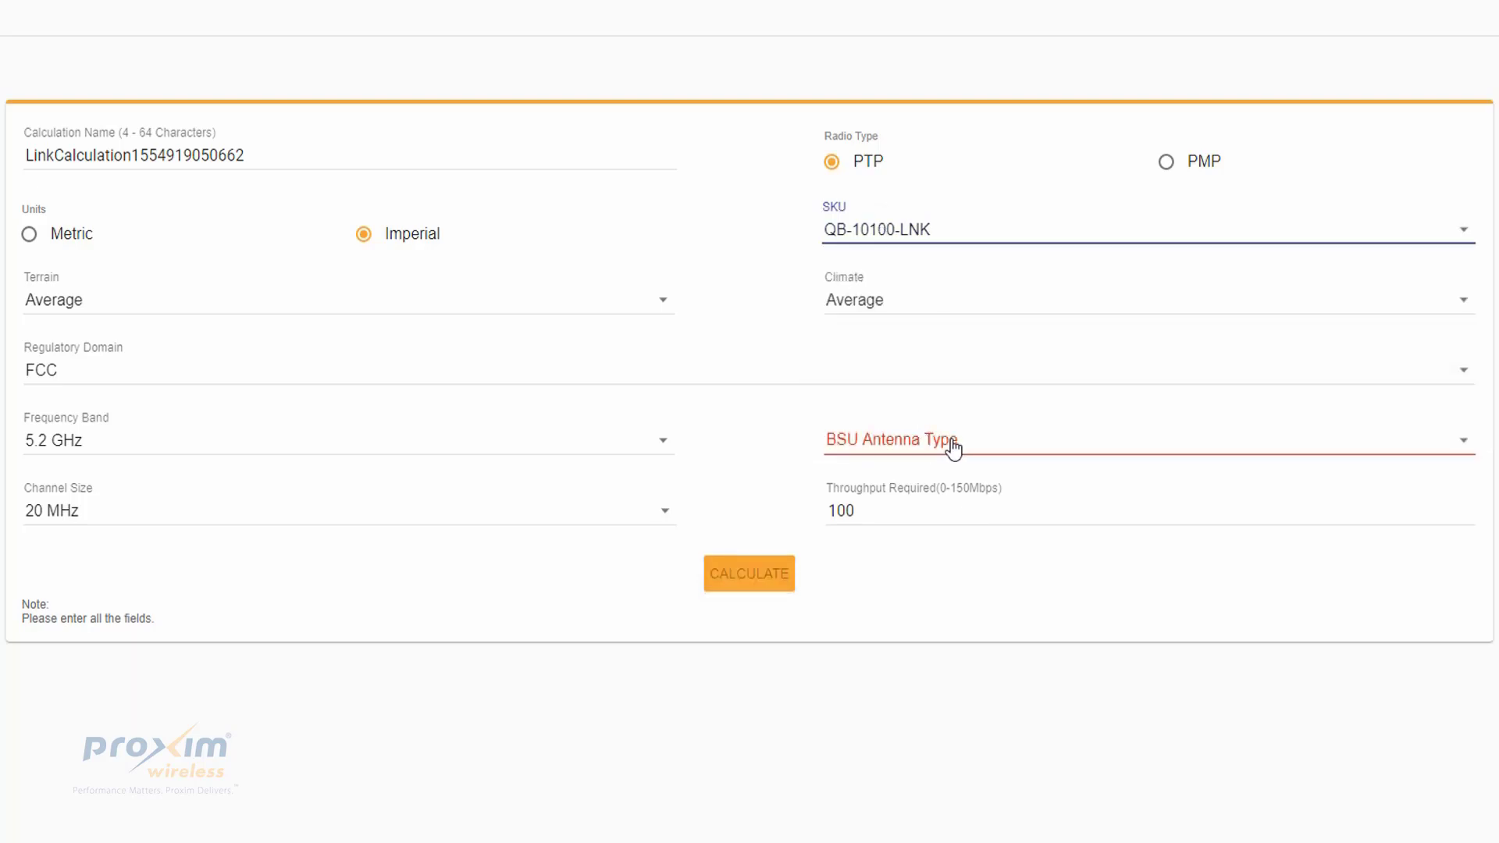
{"action": "left_click", "coordinate": [953, 446]}
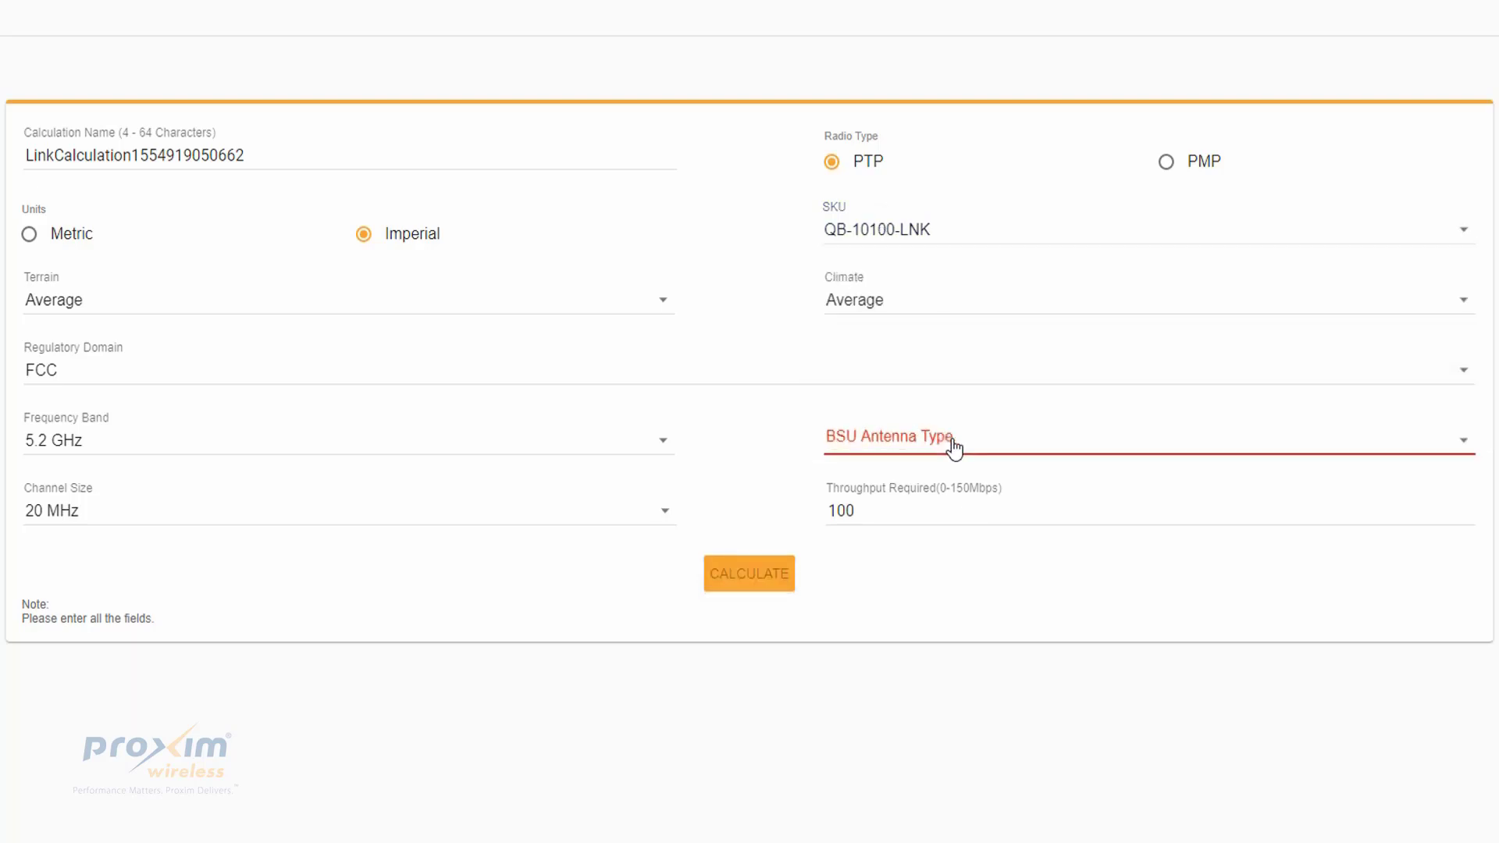
{"action": "left_click", "coordinate": [913, 233]}
{"action": "left_click", "coordinate": [913, 232]}
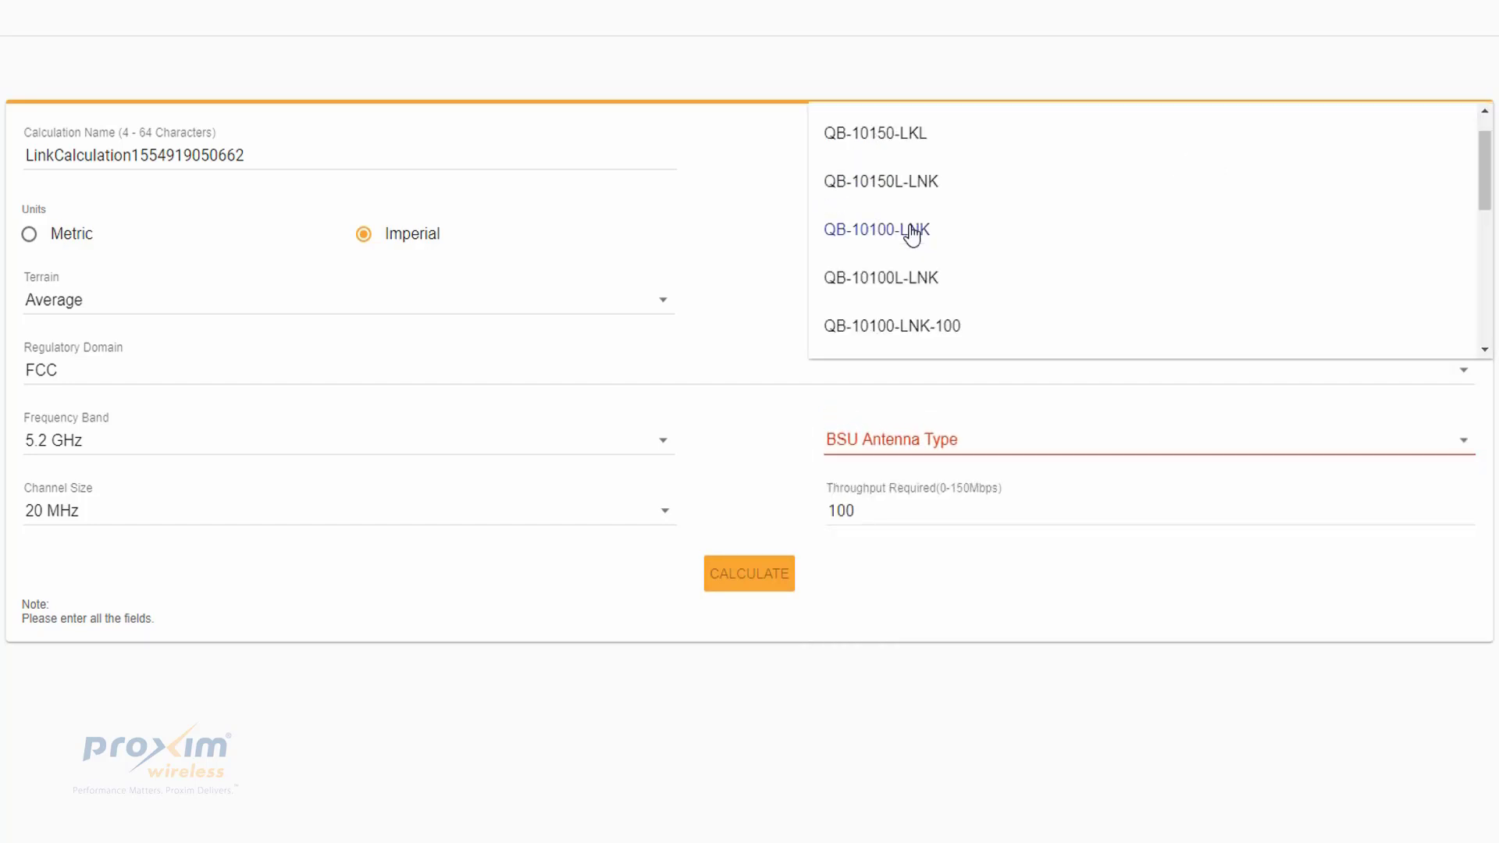
{"action": "left_click", "coordinate": [903, 143]}
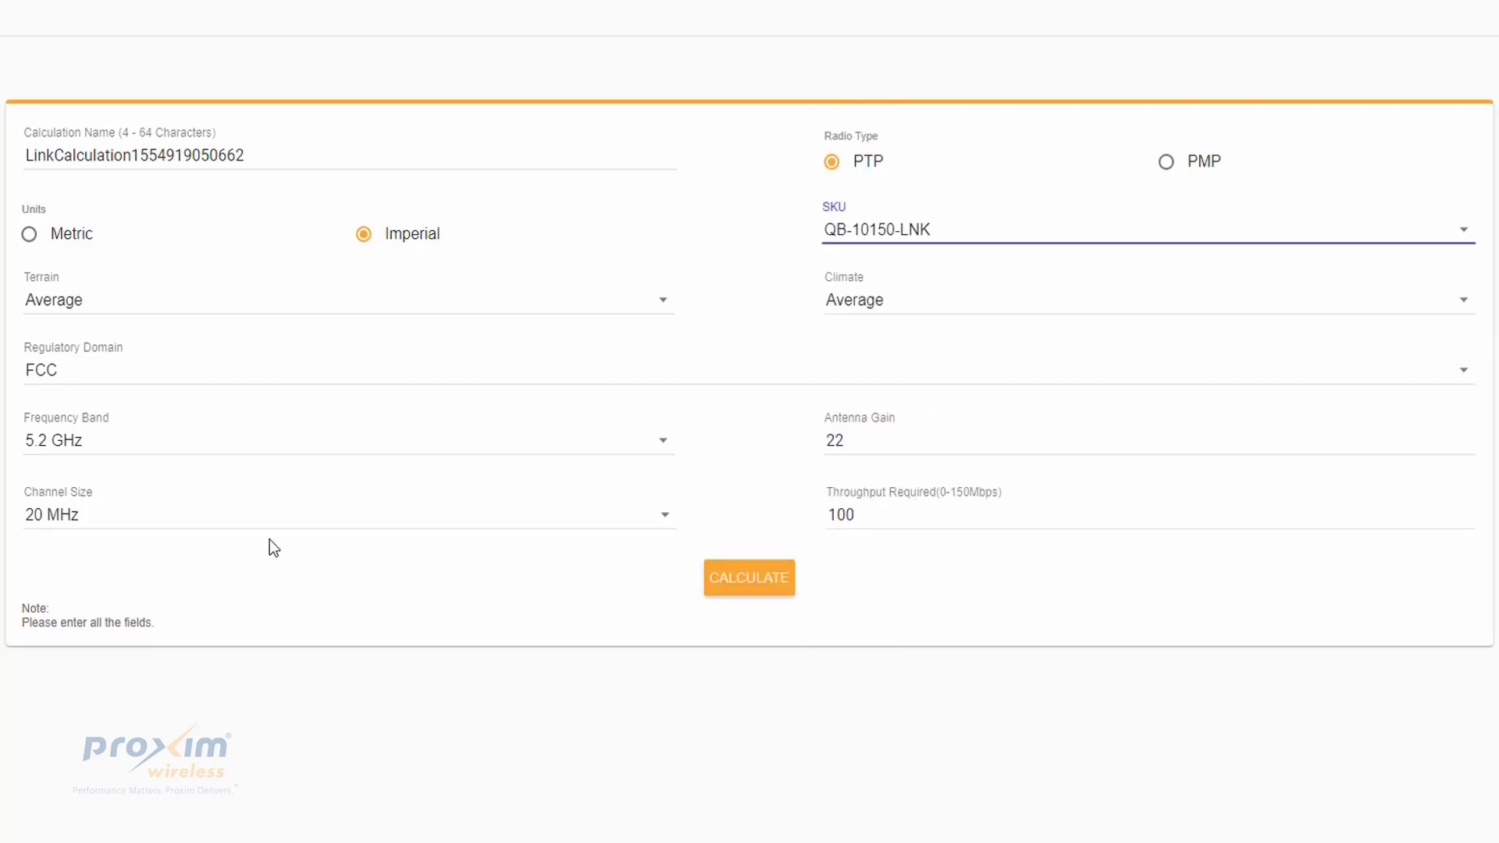
- Calculate the quick project and set the distance of client End Point B to 10 miles
{"action": "left_click", "coordinate": [746, 602]}
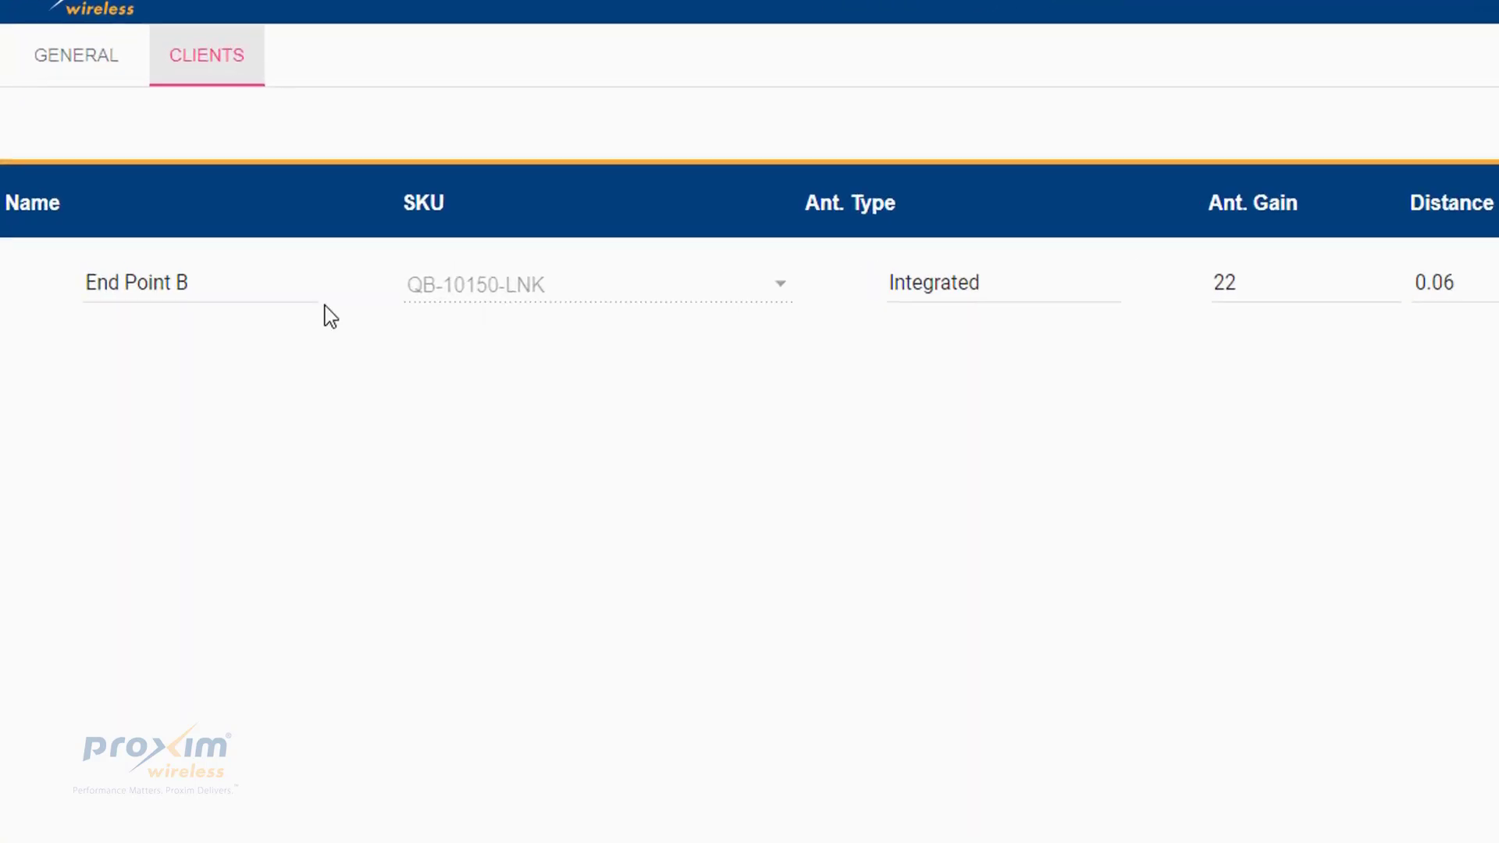
{"action": "left_click", "coordinate": [256, 316]}
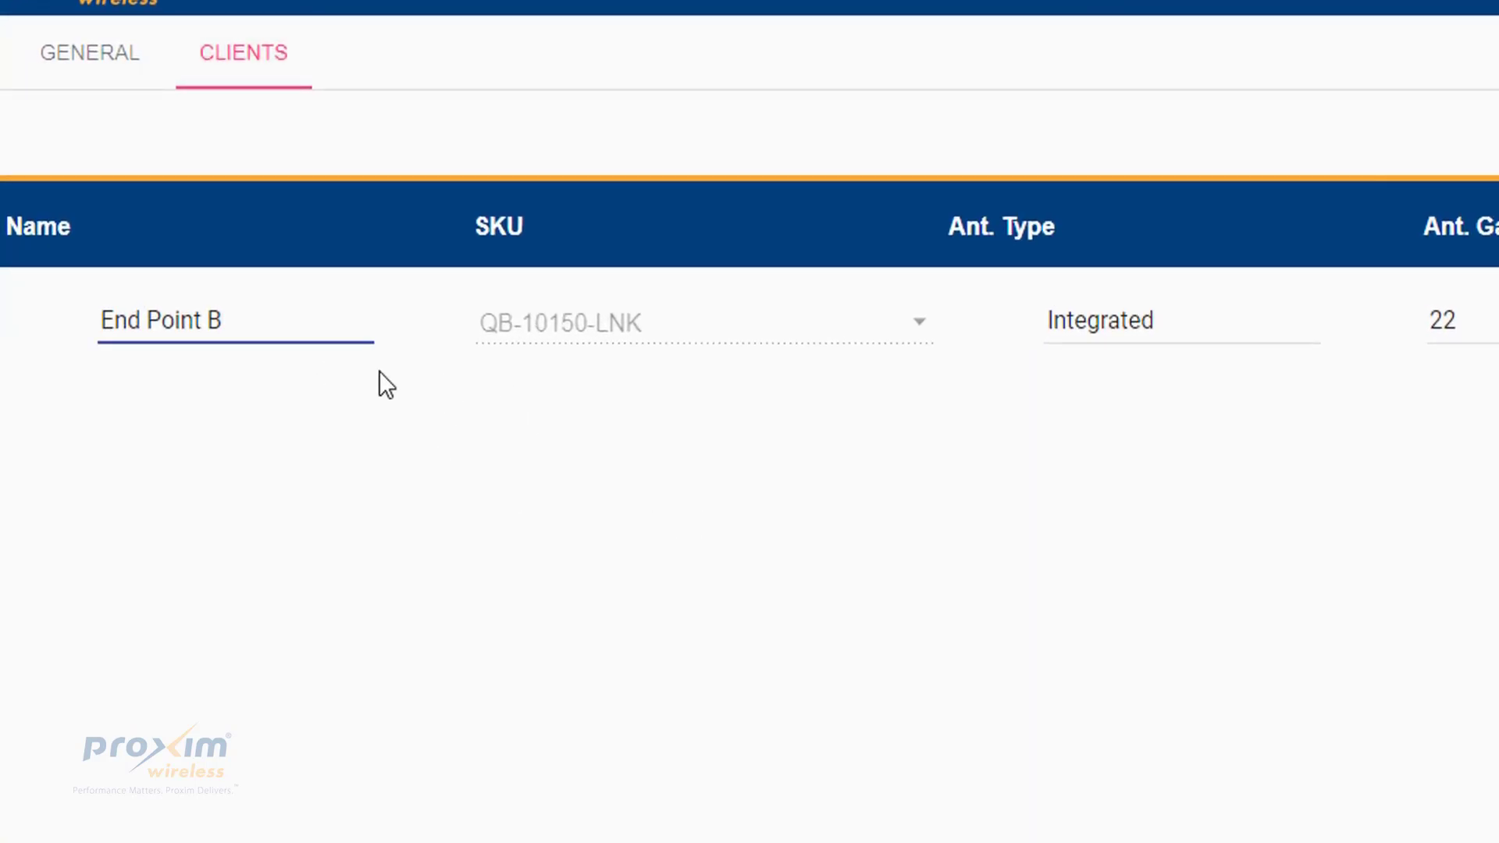
{"action": "left_click", "coordinate": [1183, 321]}
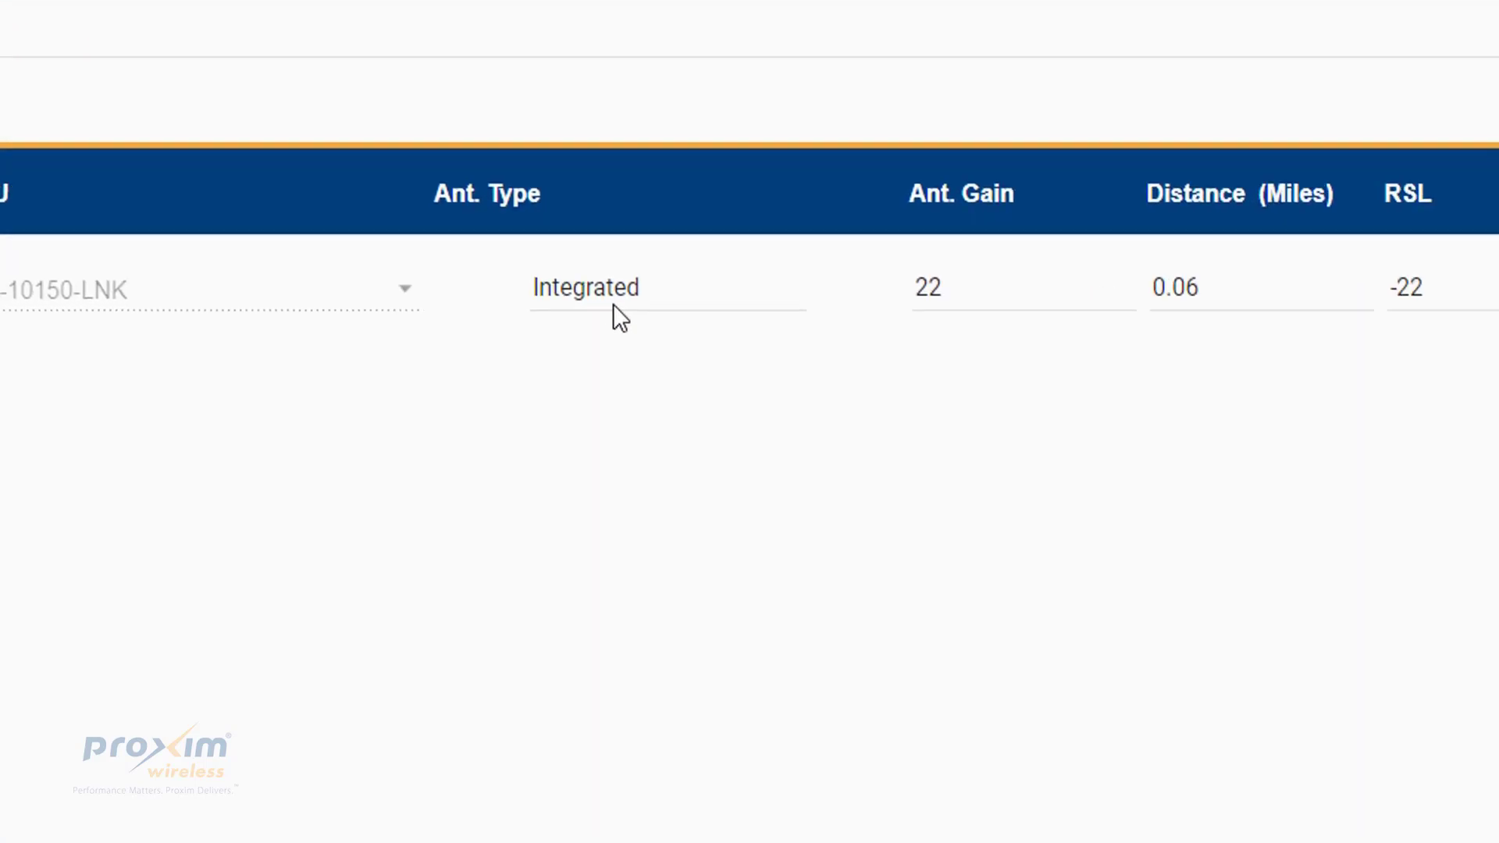
{"action": "left_click", "coordinate": [579, 262]}
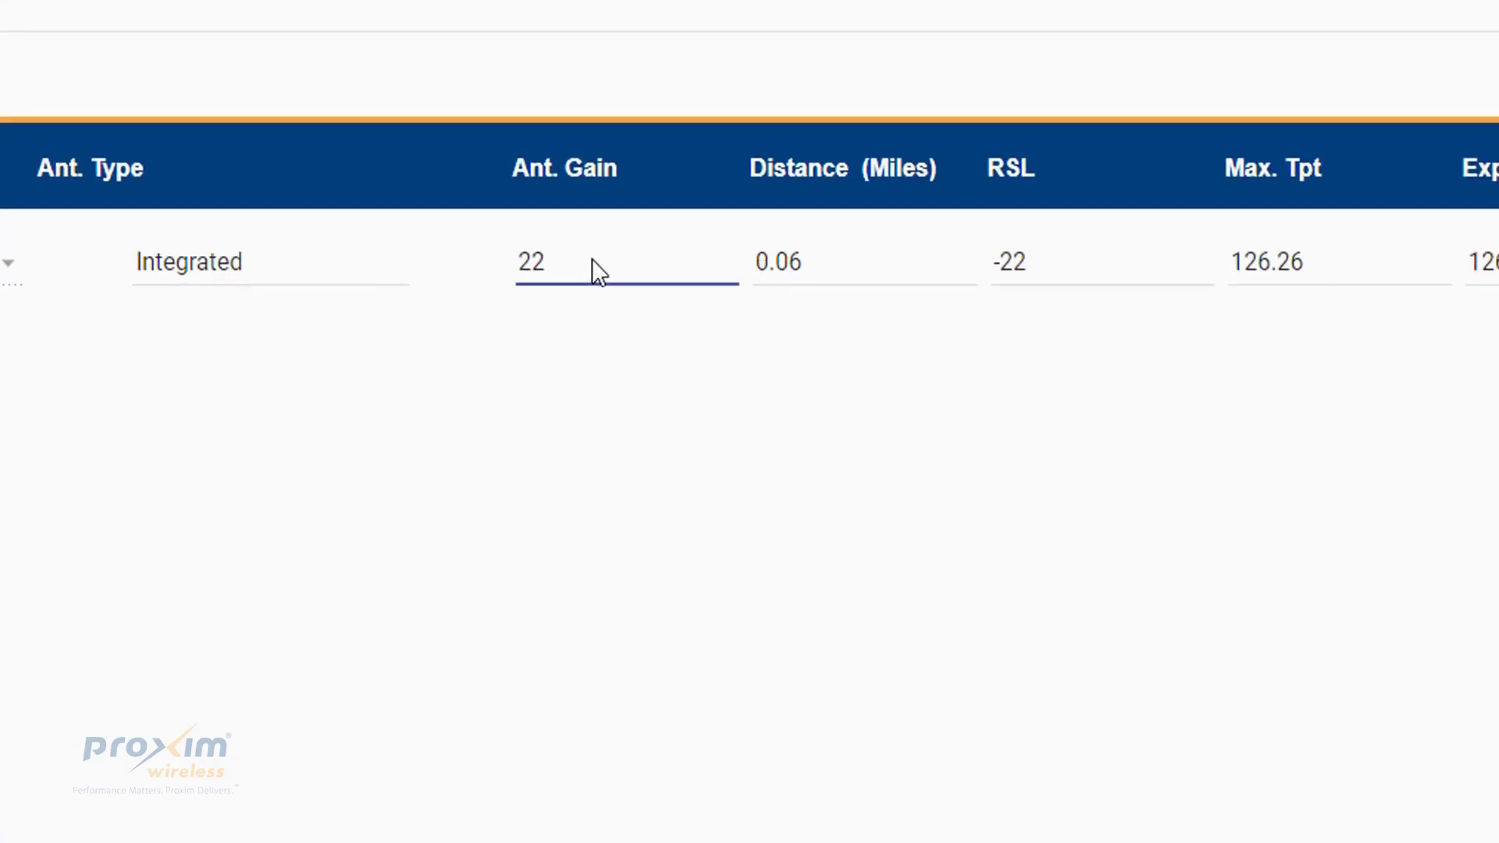
{"action": "key", "text": "Tab"}
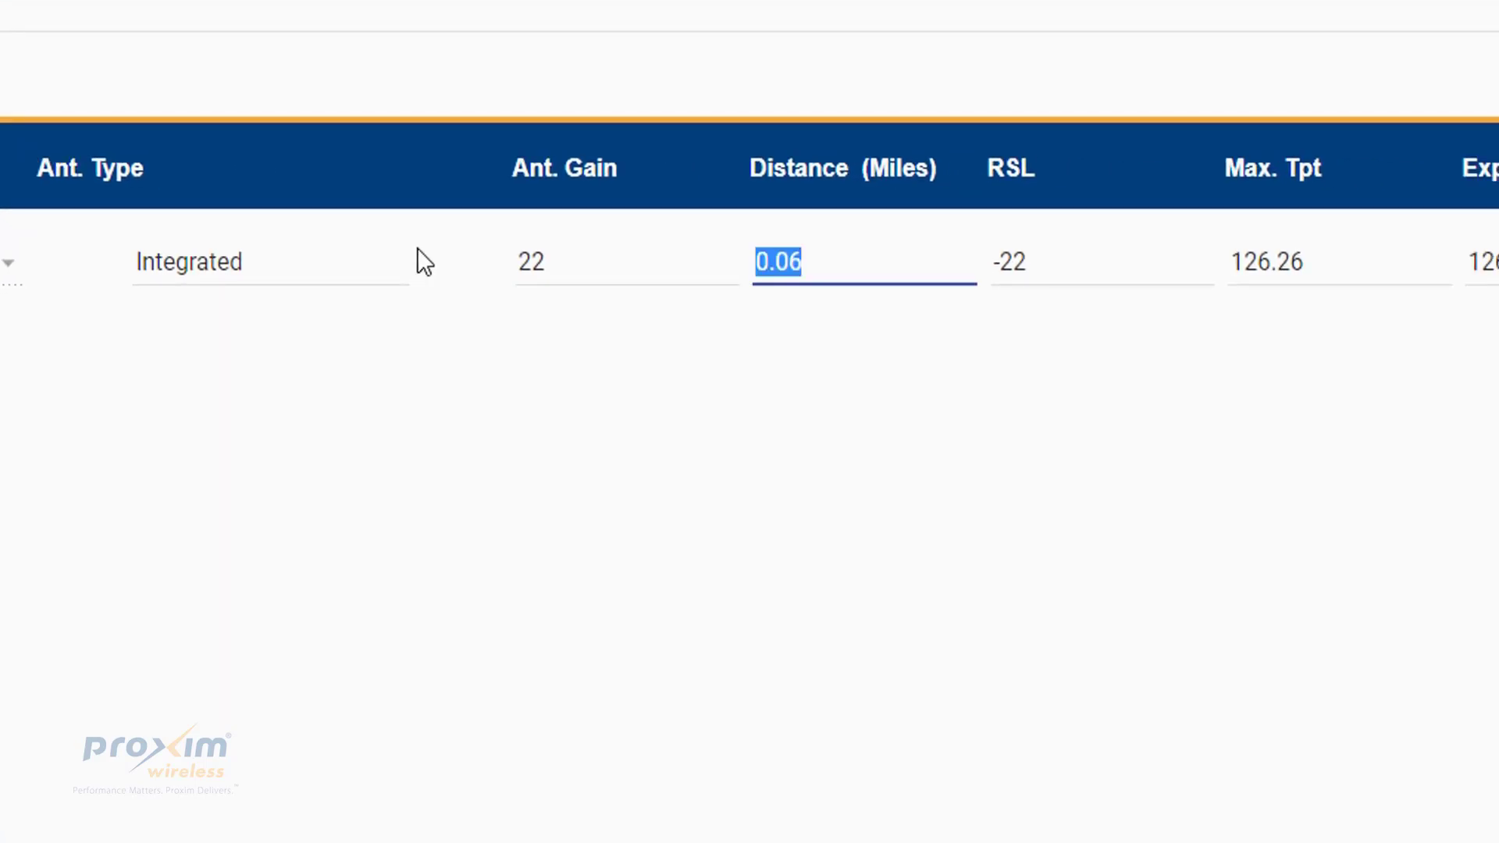
{"action": "type", "text": "10"}
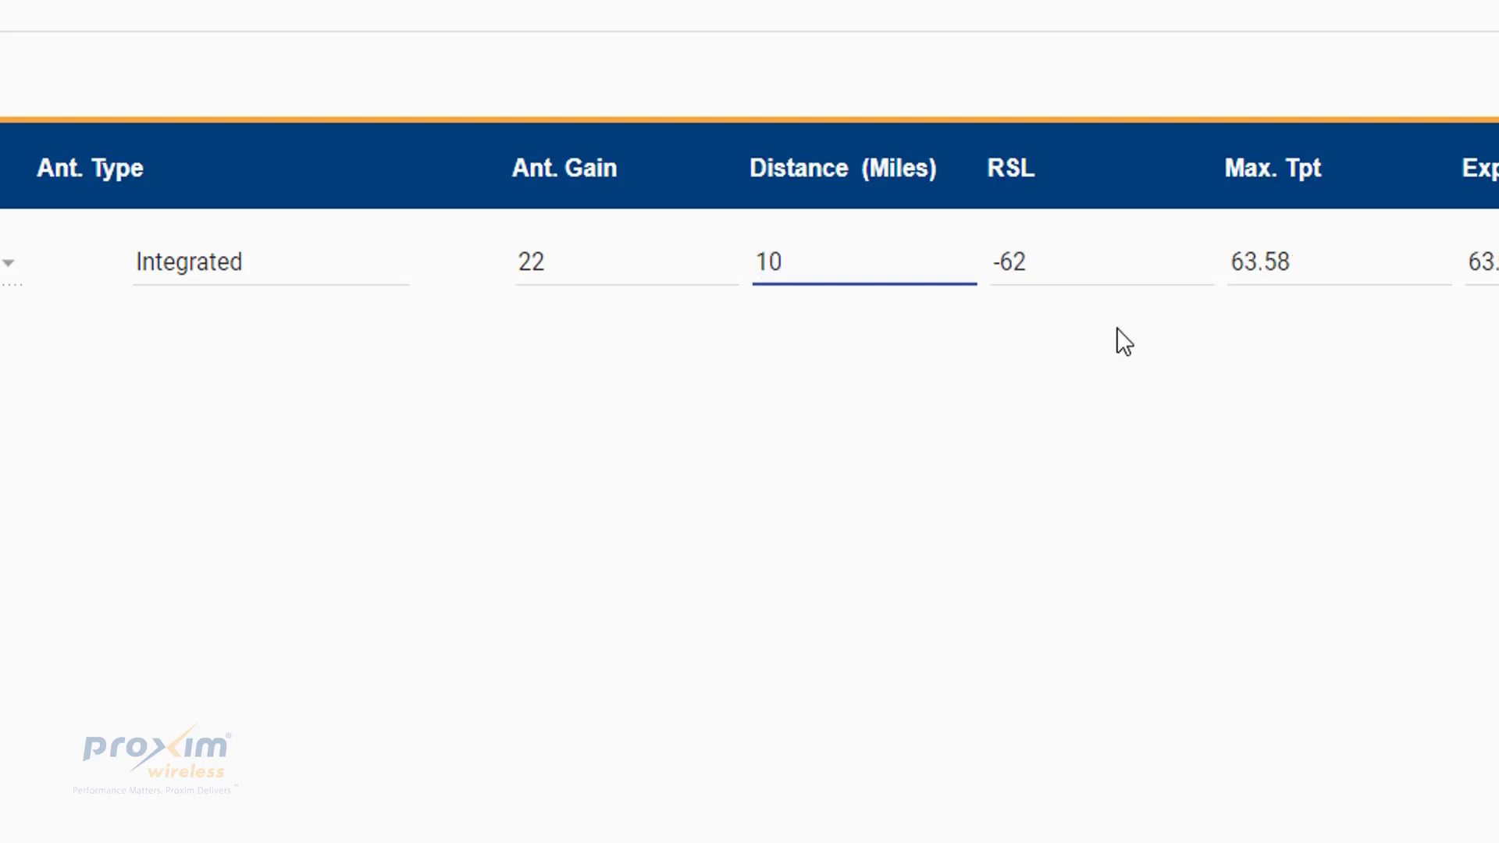